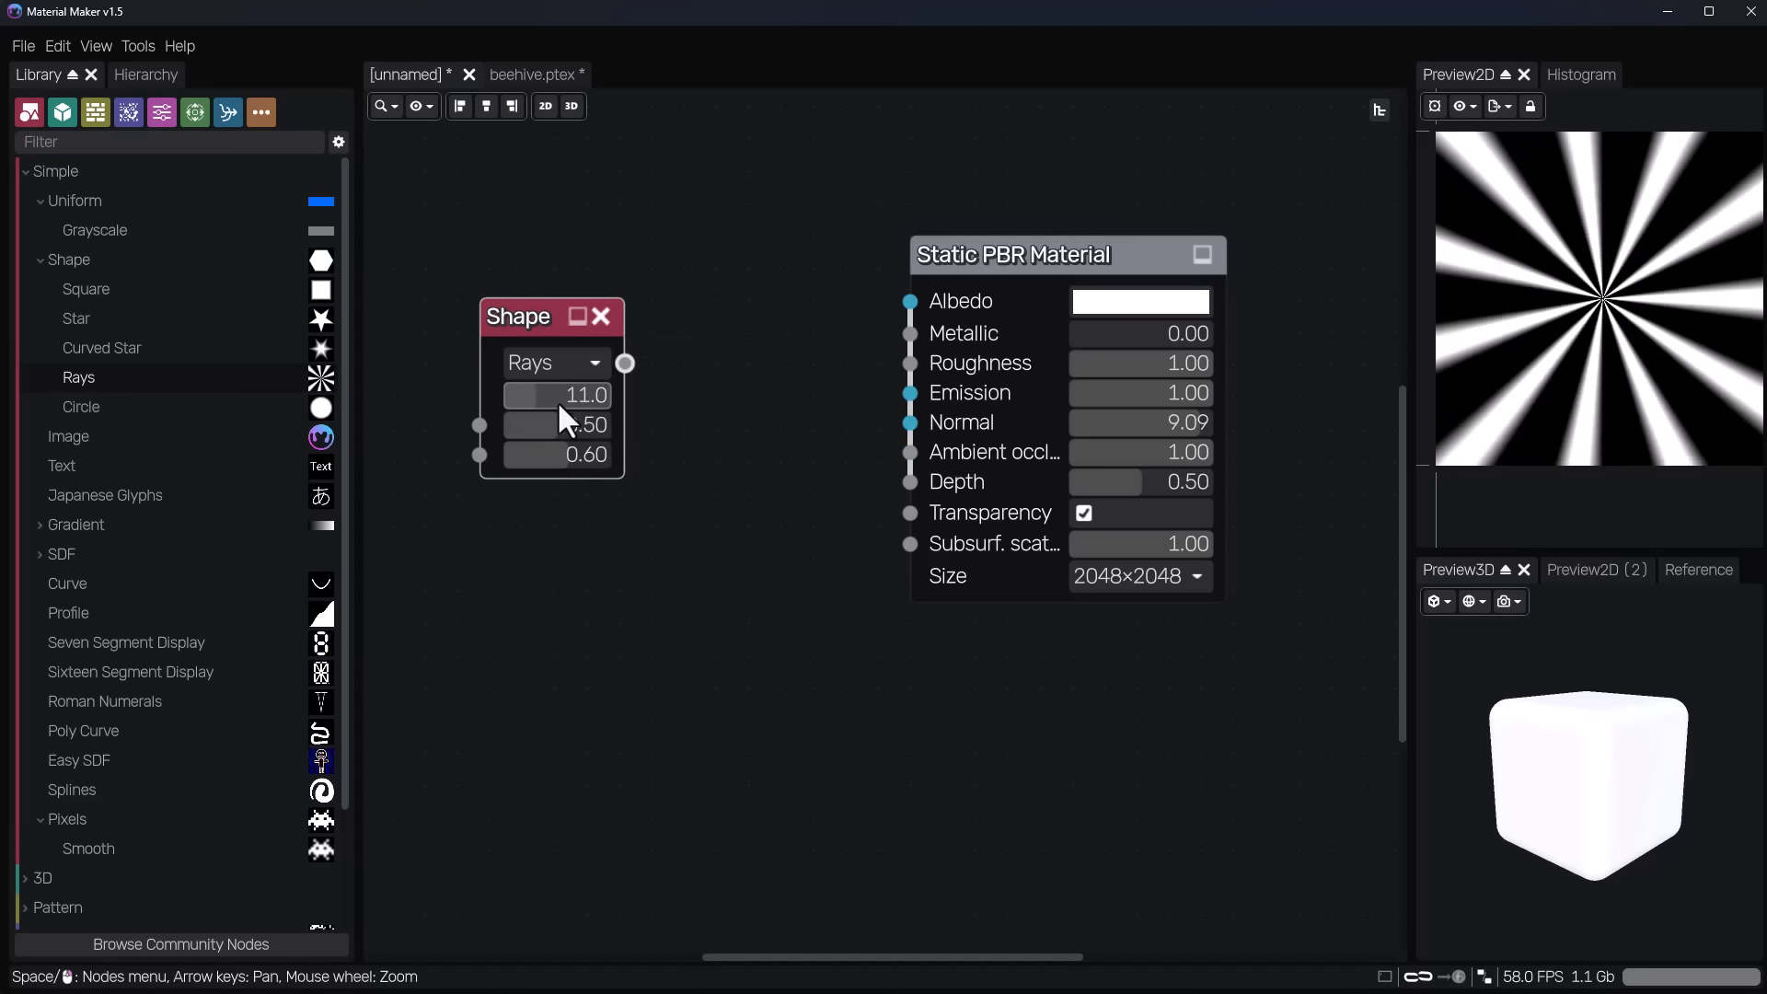
# Set the three parameters of the Rays Shape node to 18, 0.55 and 0.35, from first to last.
pyautogui.moveTo(562, 430)
pyautogui.mouseDown()
pyautogui.moveTo(537, 455)
pyautogui.moveTo(559, 440)
pyautogui.mouseUp()
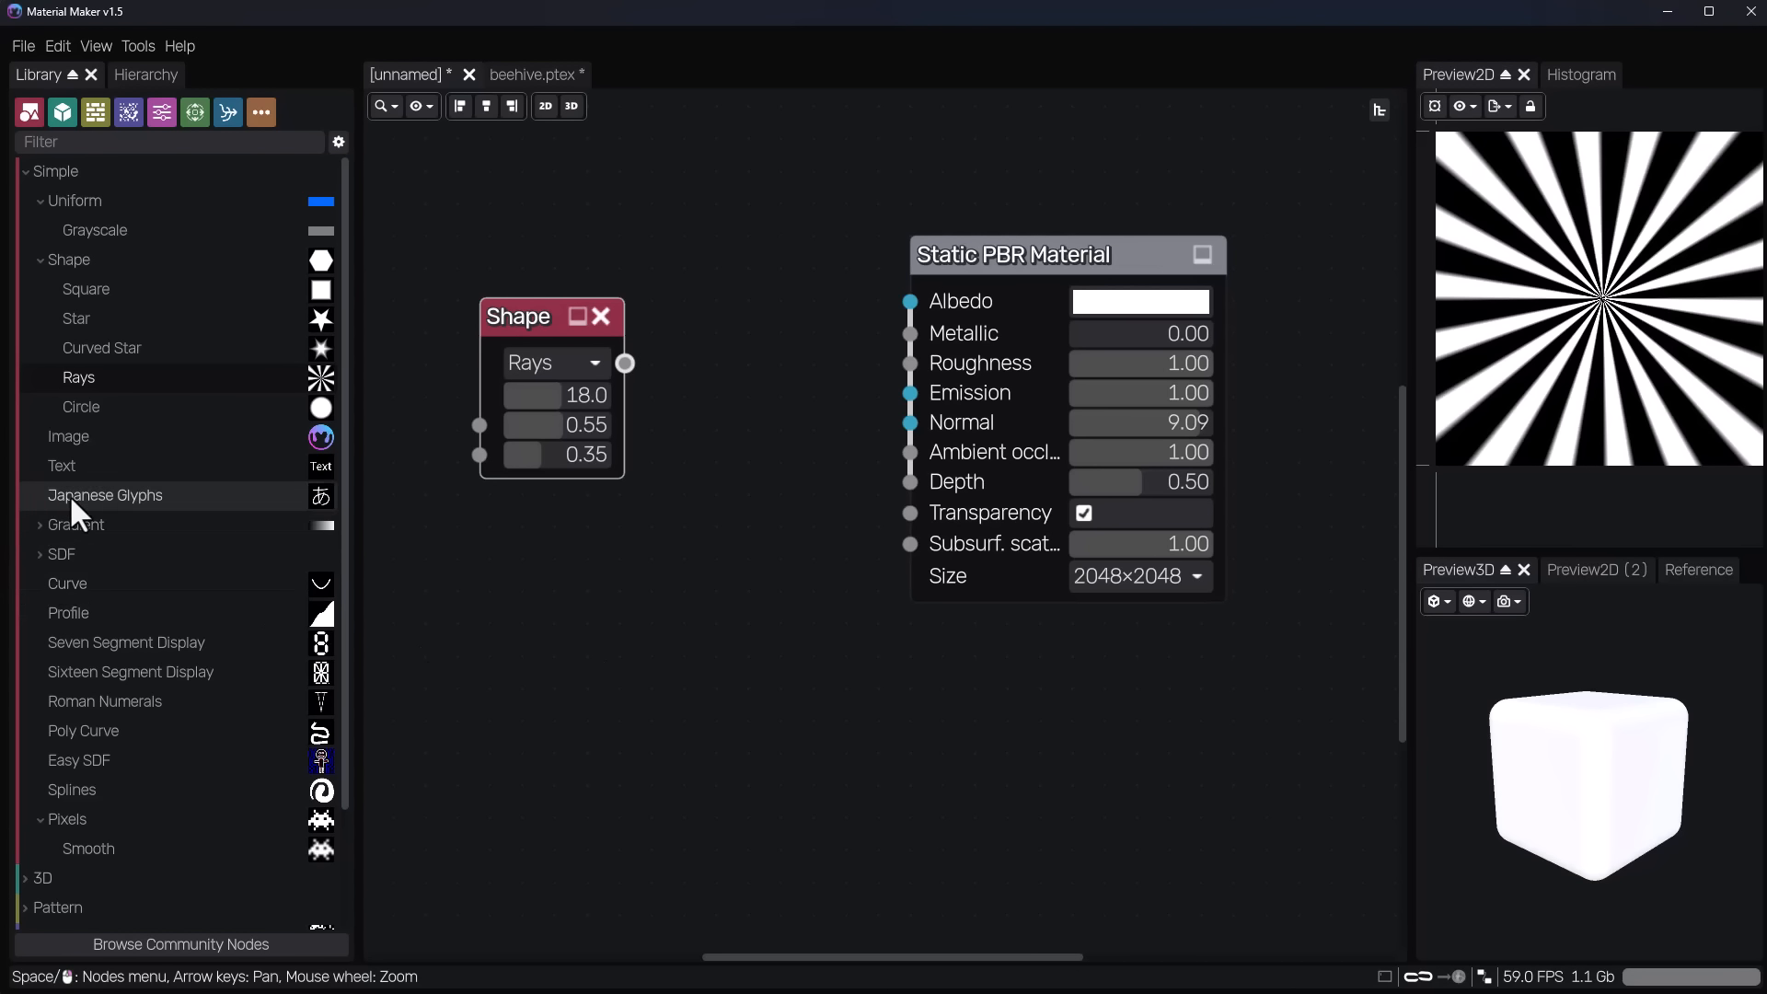
# Add a Spanish Bond bricks pattern node from the Pattern library and move the Shape node clear of it.
pyautogui.scroll(-2, 76, 756)
pyautogui.click(19, 764)
pyautogui.scroll(-5, 125, 720)
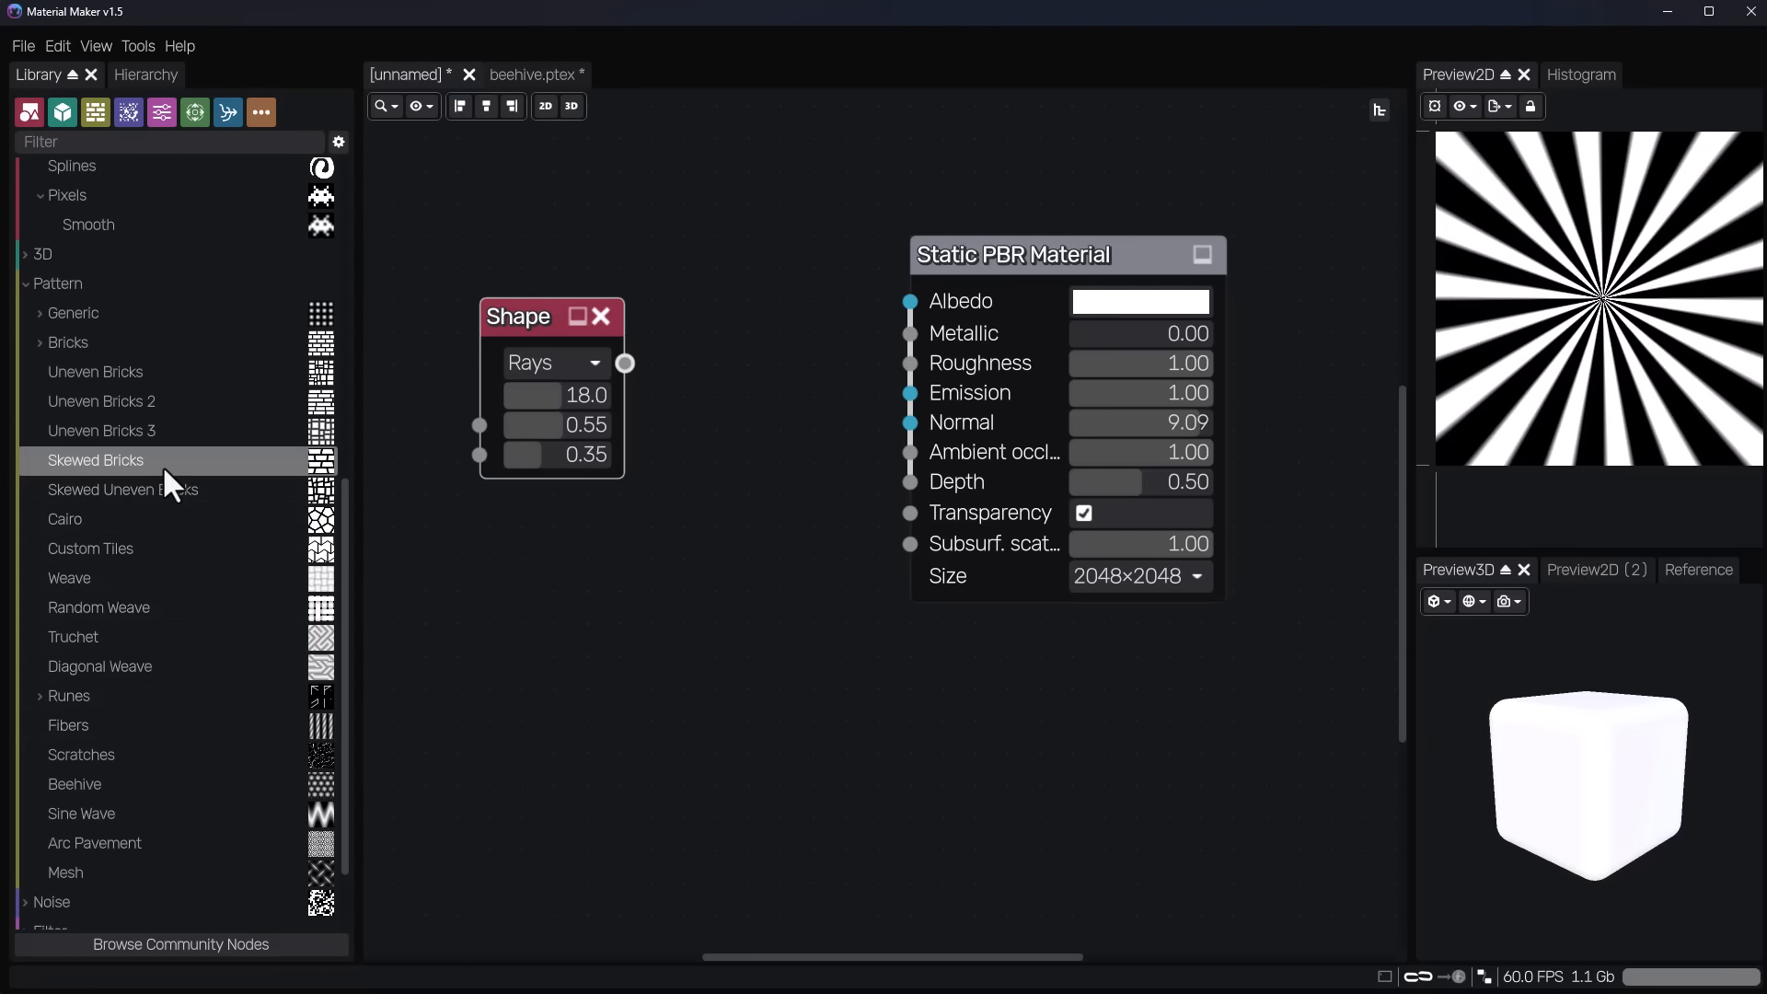
pyautogui.click(38, 344)
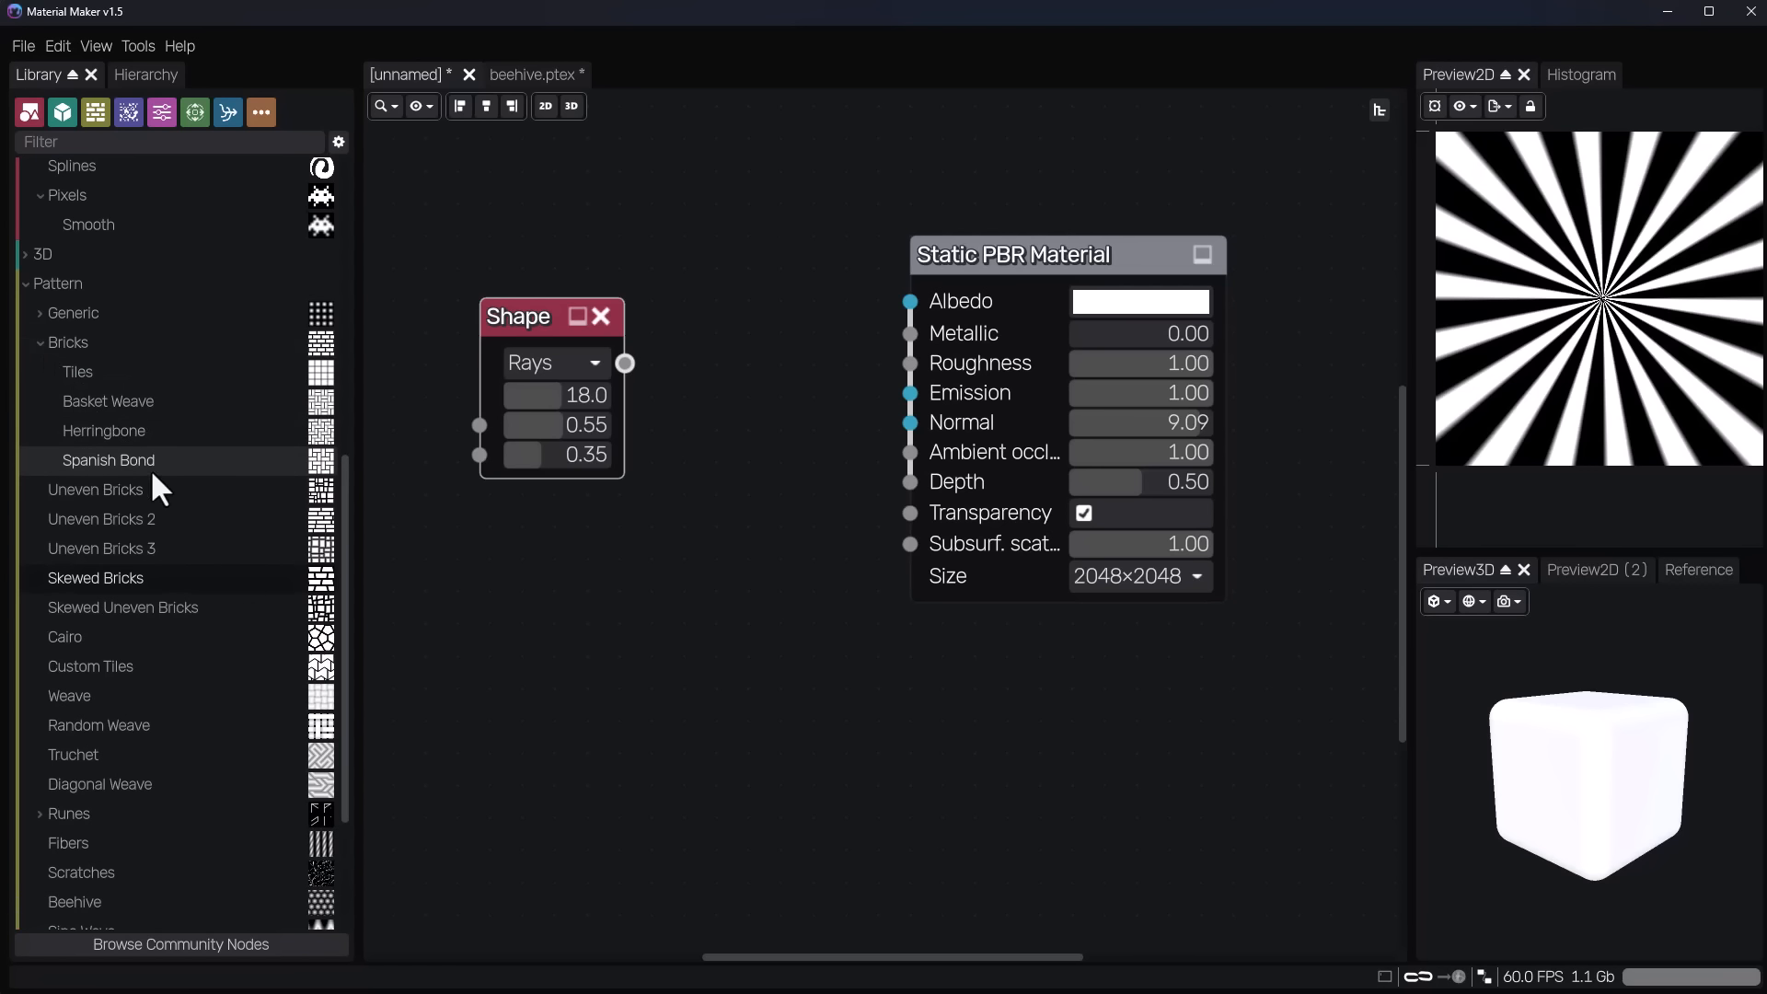
pyautogui.click(134, 429)
pyautogui.moveTo(134, 460); pyautogui.dragTo(662, 448)
pyautogui.moveTo(516, 329); pyautogui.dragTo(462, 364)
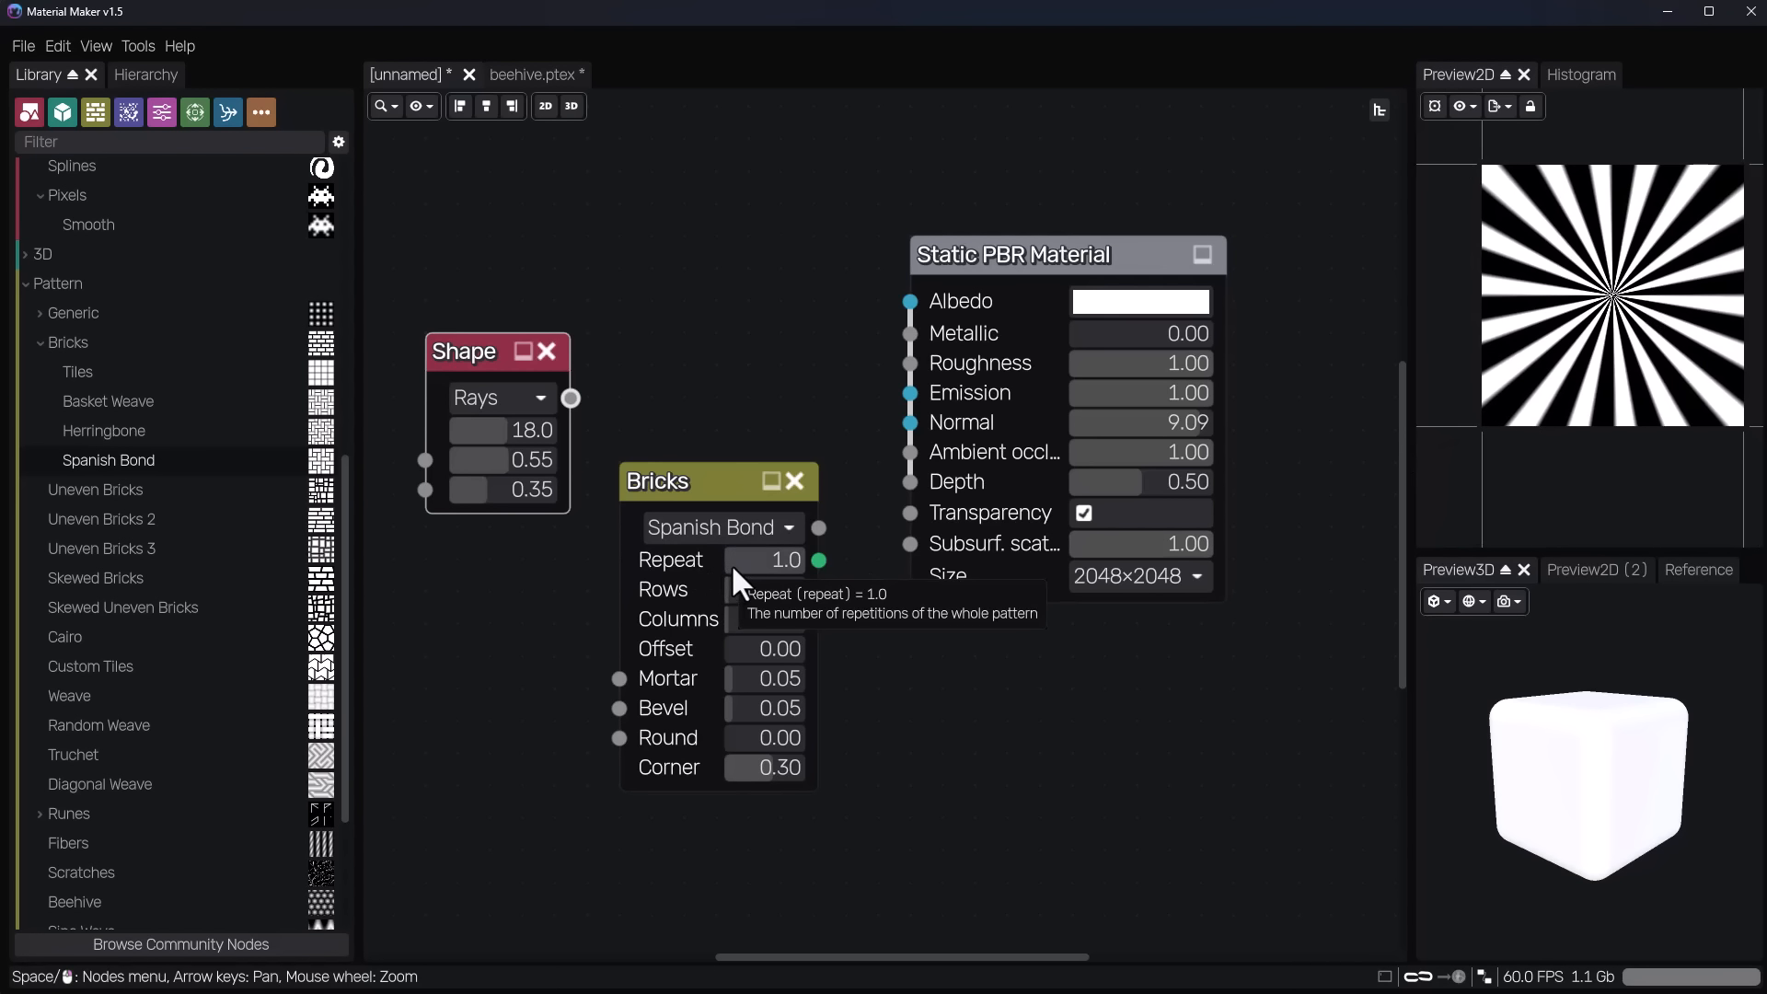
# Set the Bricks node's Repeat to 3 and move the node slightly higher in the graph.
pyautogui.moveTo(732, 564); pyautogui.dragTo(778, 561)
pyautogui.moveTo(686, 480); pyautogui.dragTo(704, 414)
pyautogui.moveTo(740, 488); pyautogui.dragTo(738, 488)
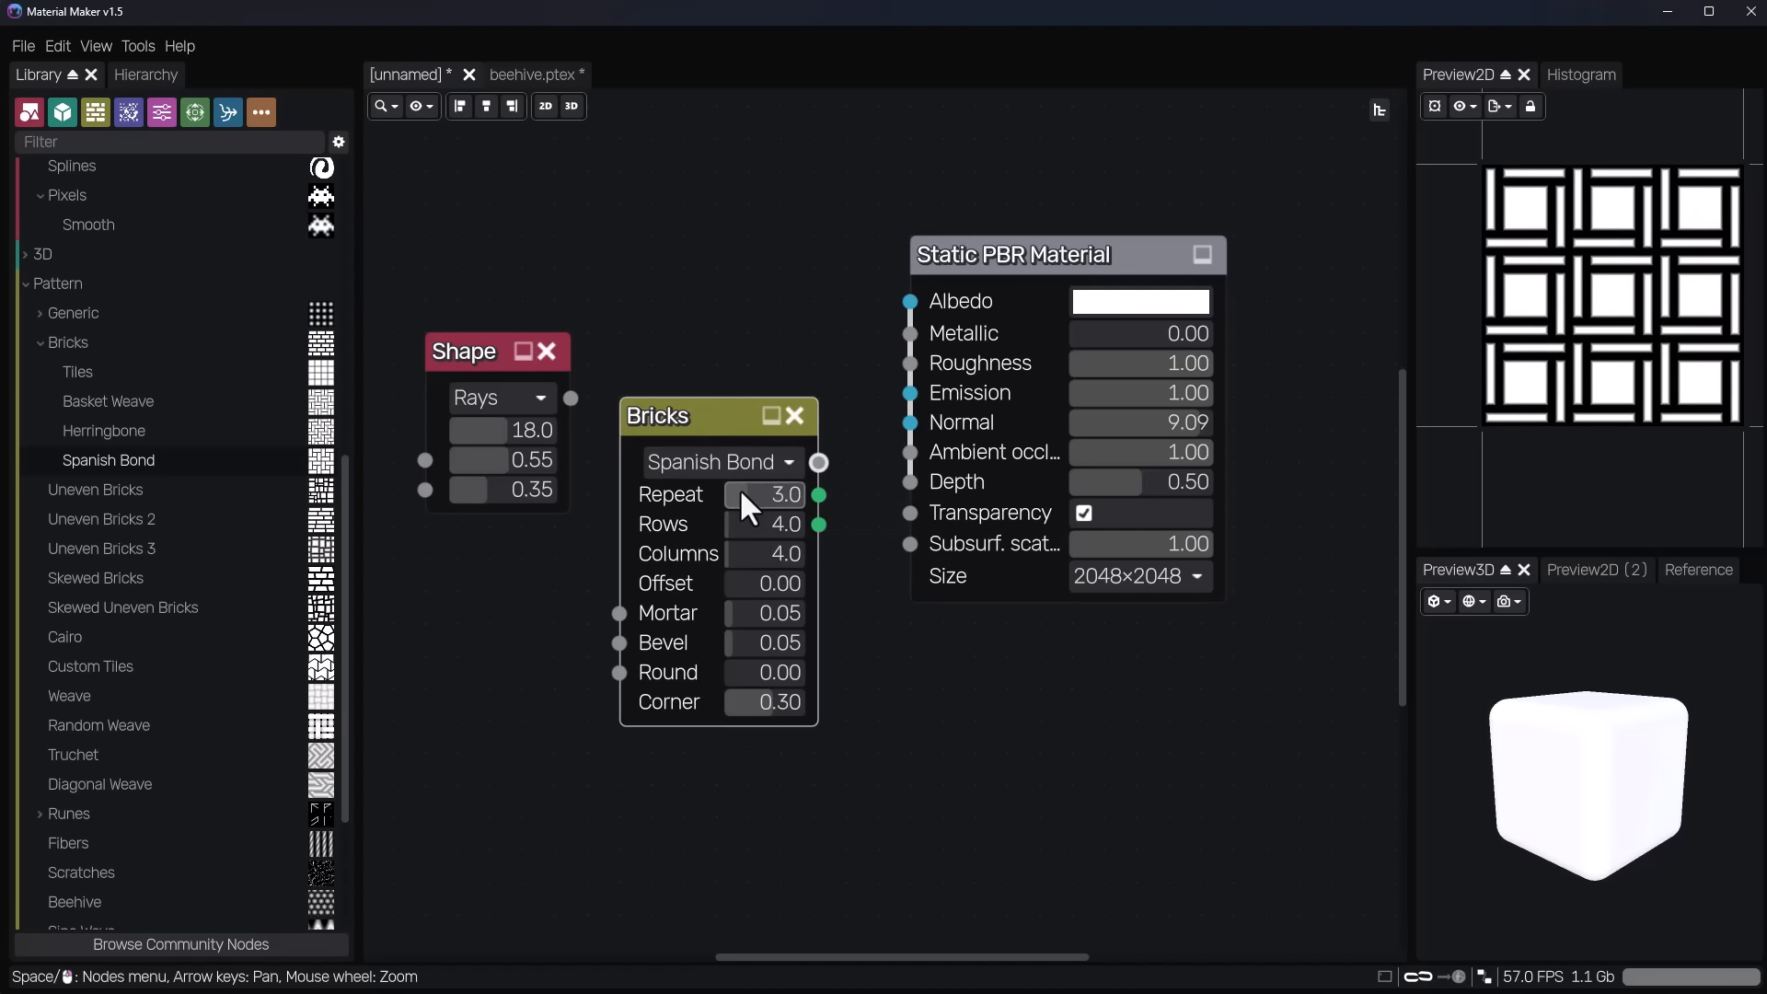
# Place the Shape node beside the Bricks node, connect its output to the Mortar input, and preview the bricks up close.
pyautogui.moveTo(432, 355); pyautogui.dragTo(400, 517)
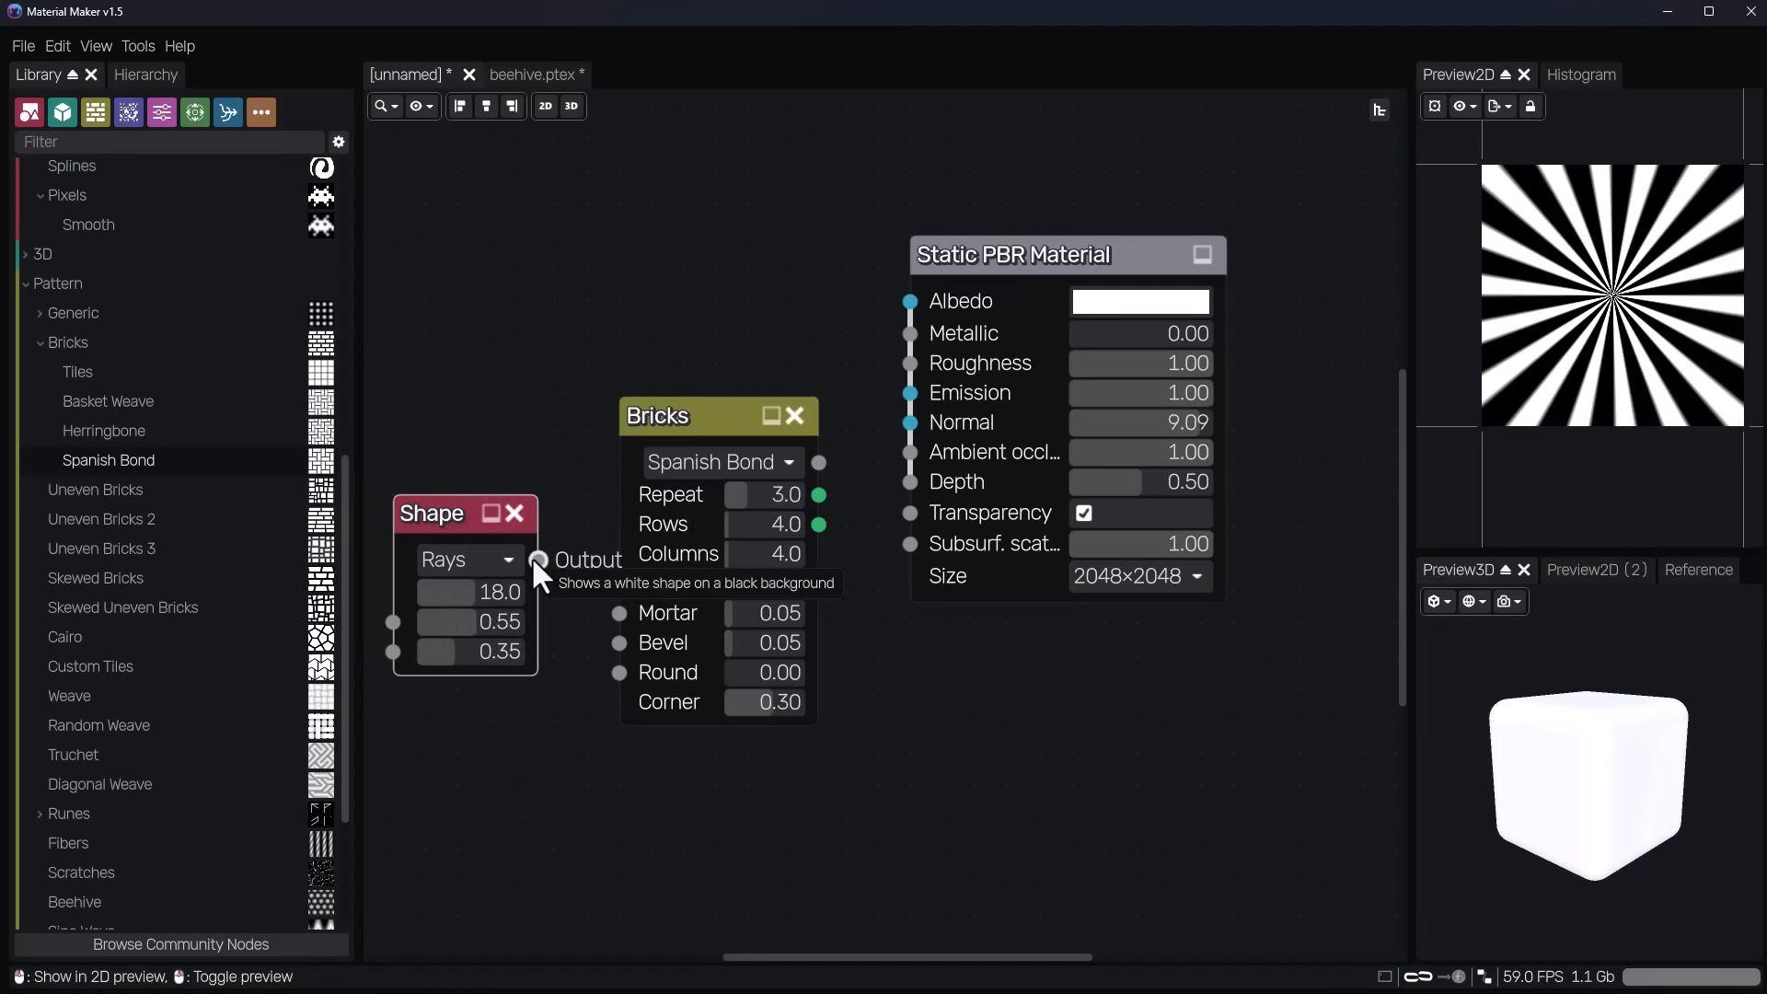
pyautogui.moveTo(536, 559); pyautogui.dragTo(620, 613)
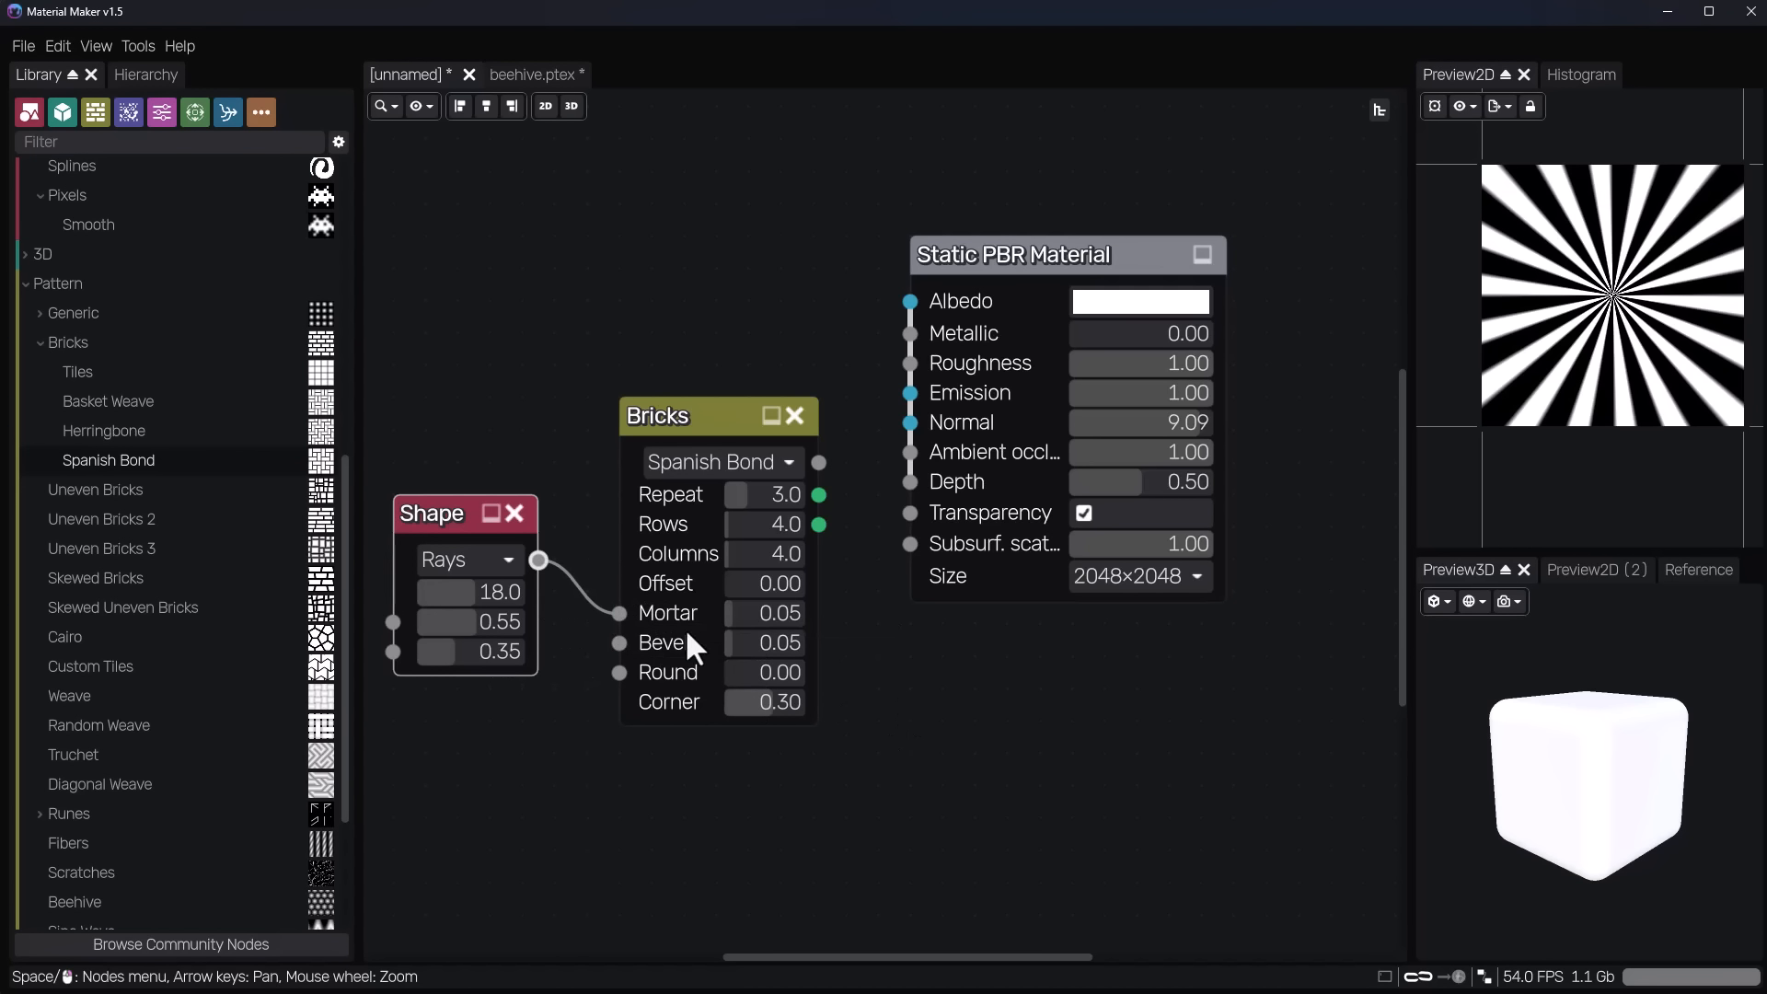
pyautogui.click(678, 409)
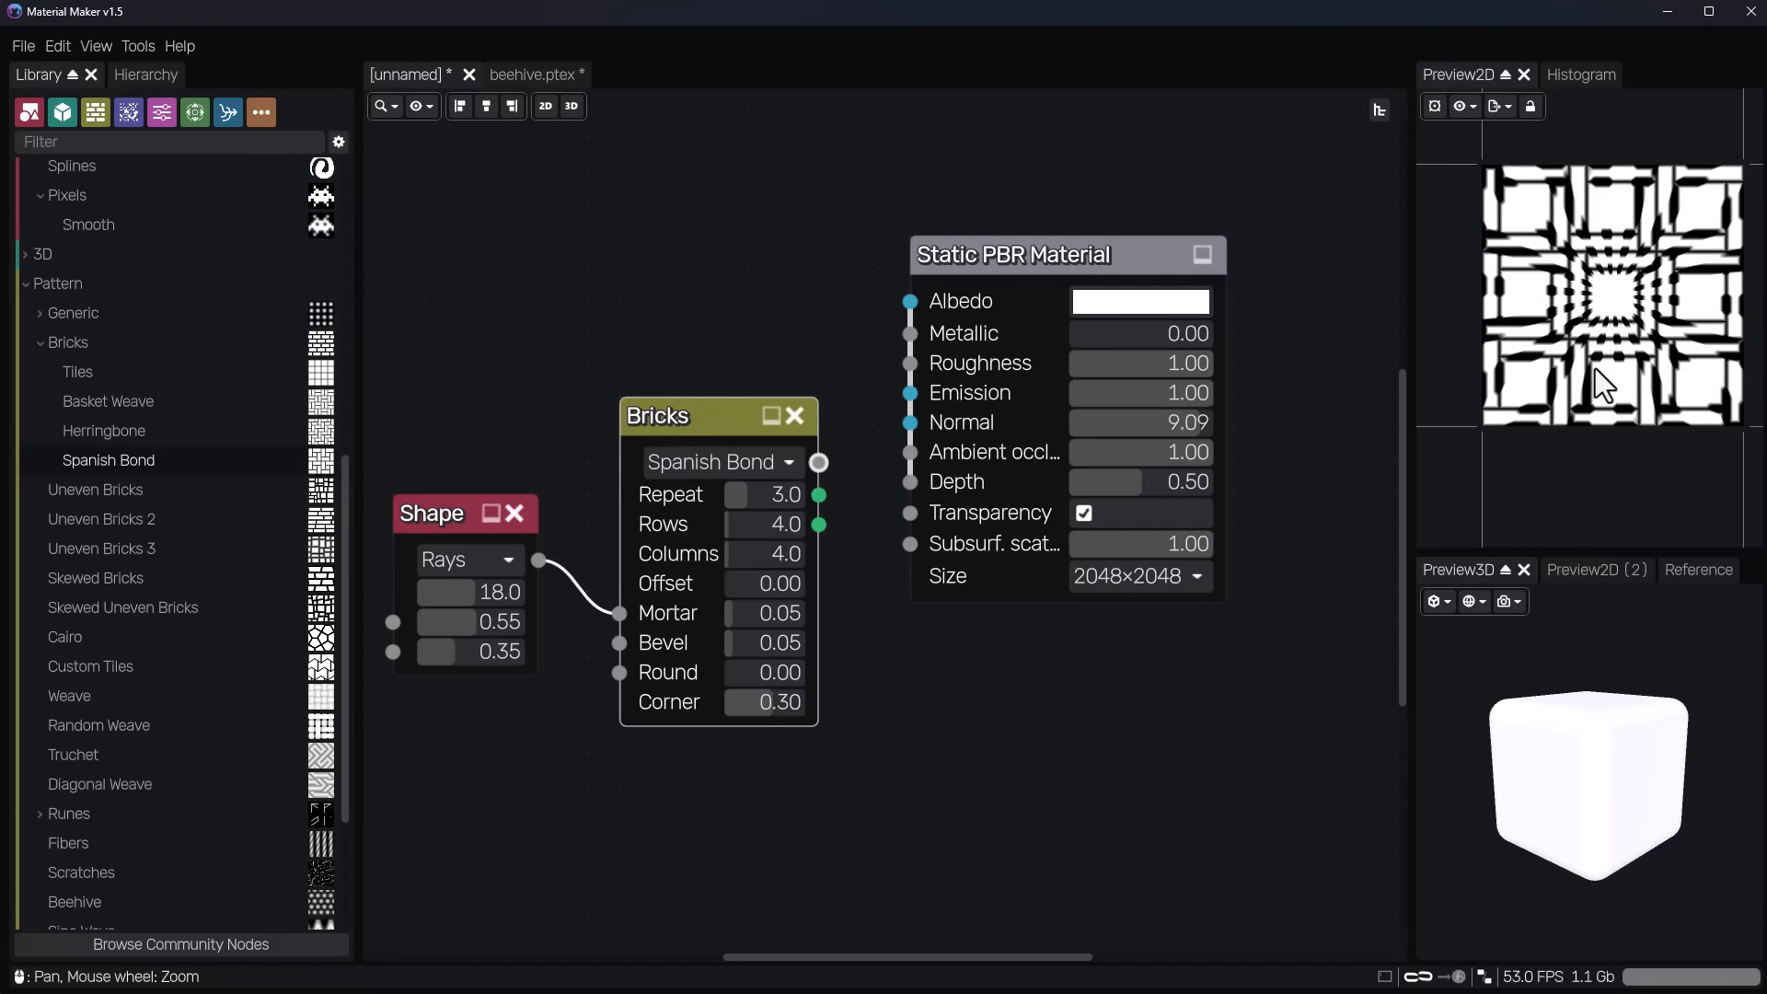
pyautogui.scroll(3, 1593, 366)
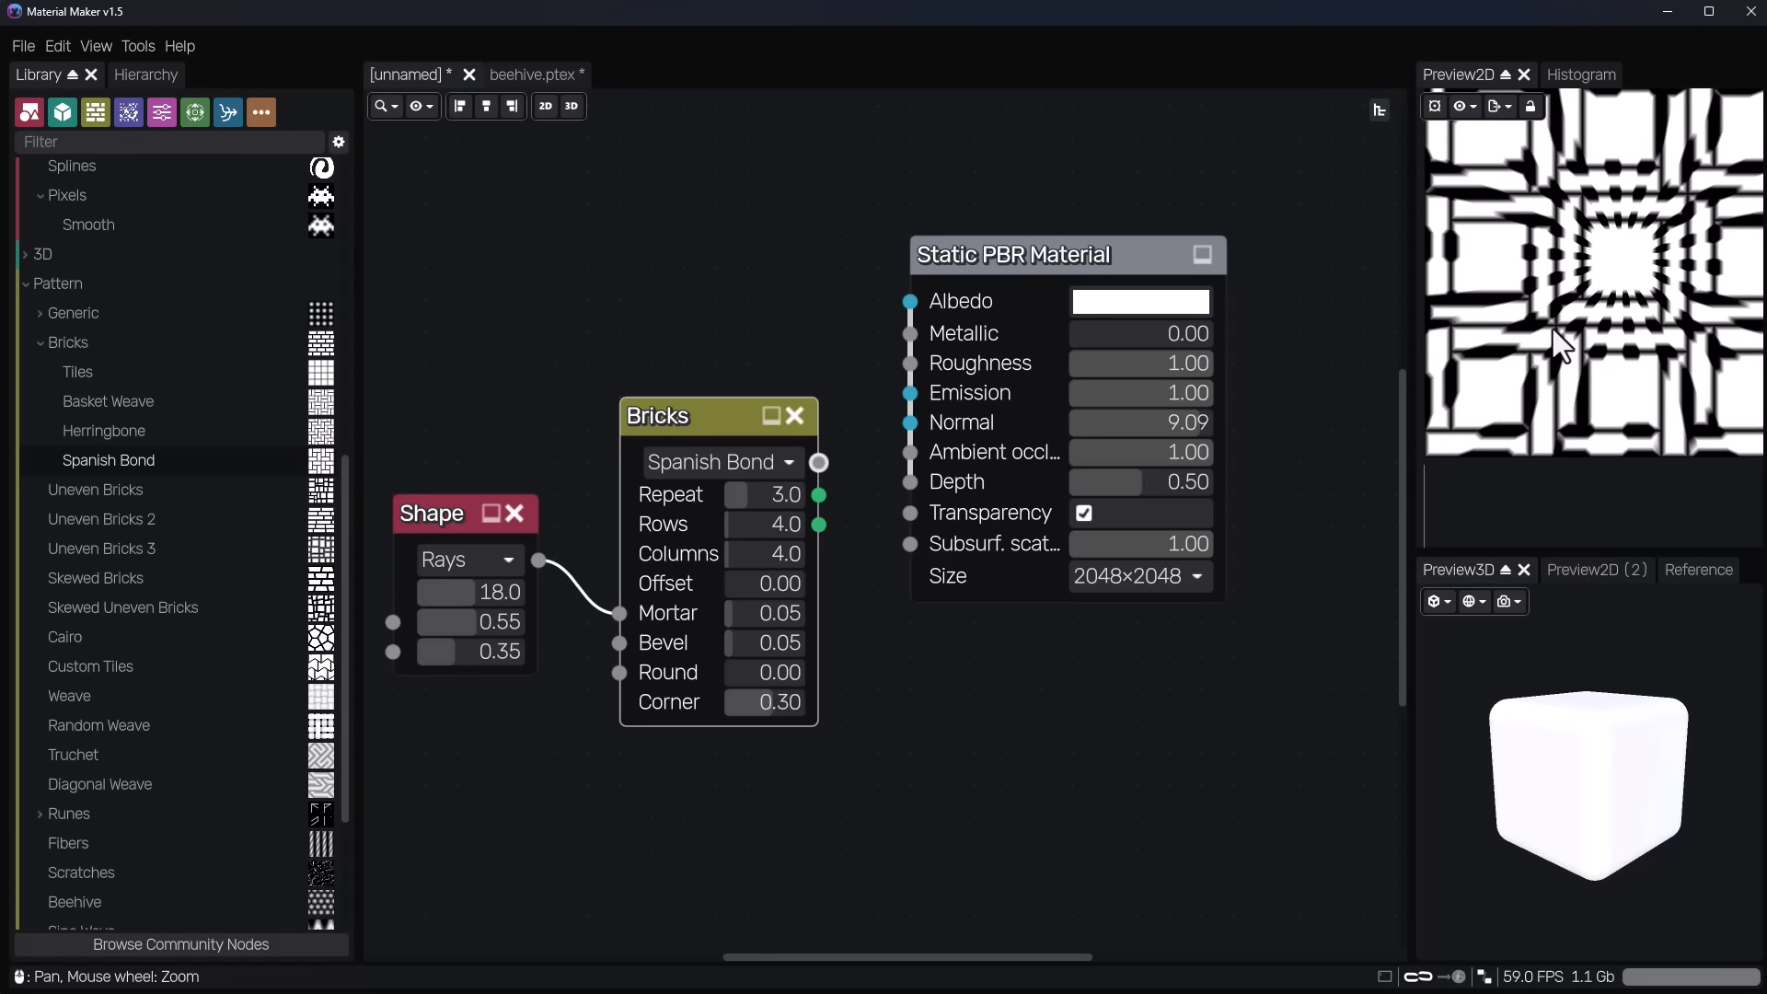
# Set the bricks' Mortar to 0.04, Bevel to 0.09 and Corner to 0.37, and shift both nodes to compare their previews.
pyautogui.moveTo(726, 646); pyautogui.dragTo(732, 622)
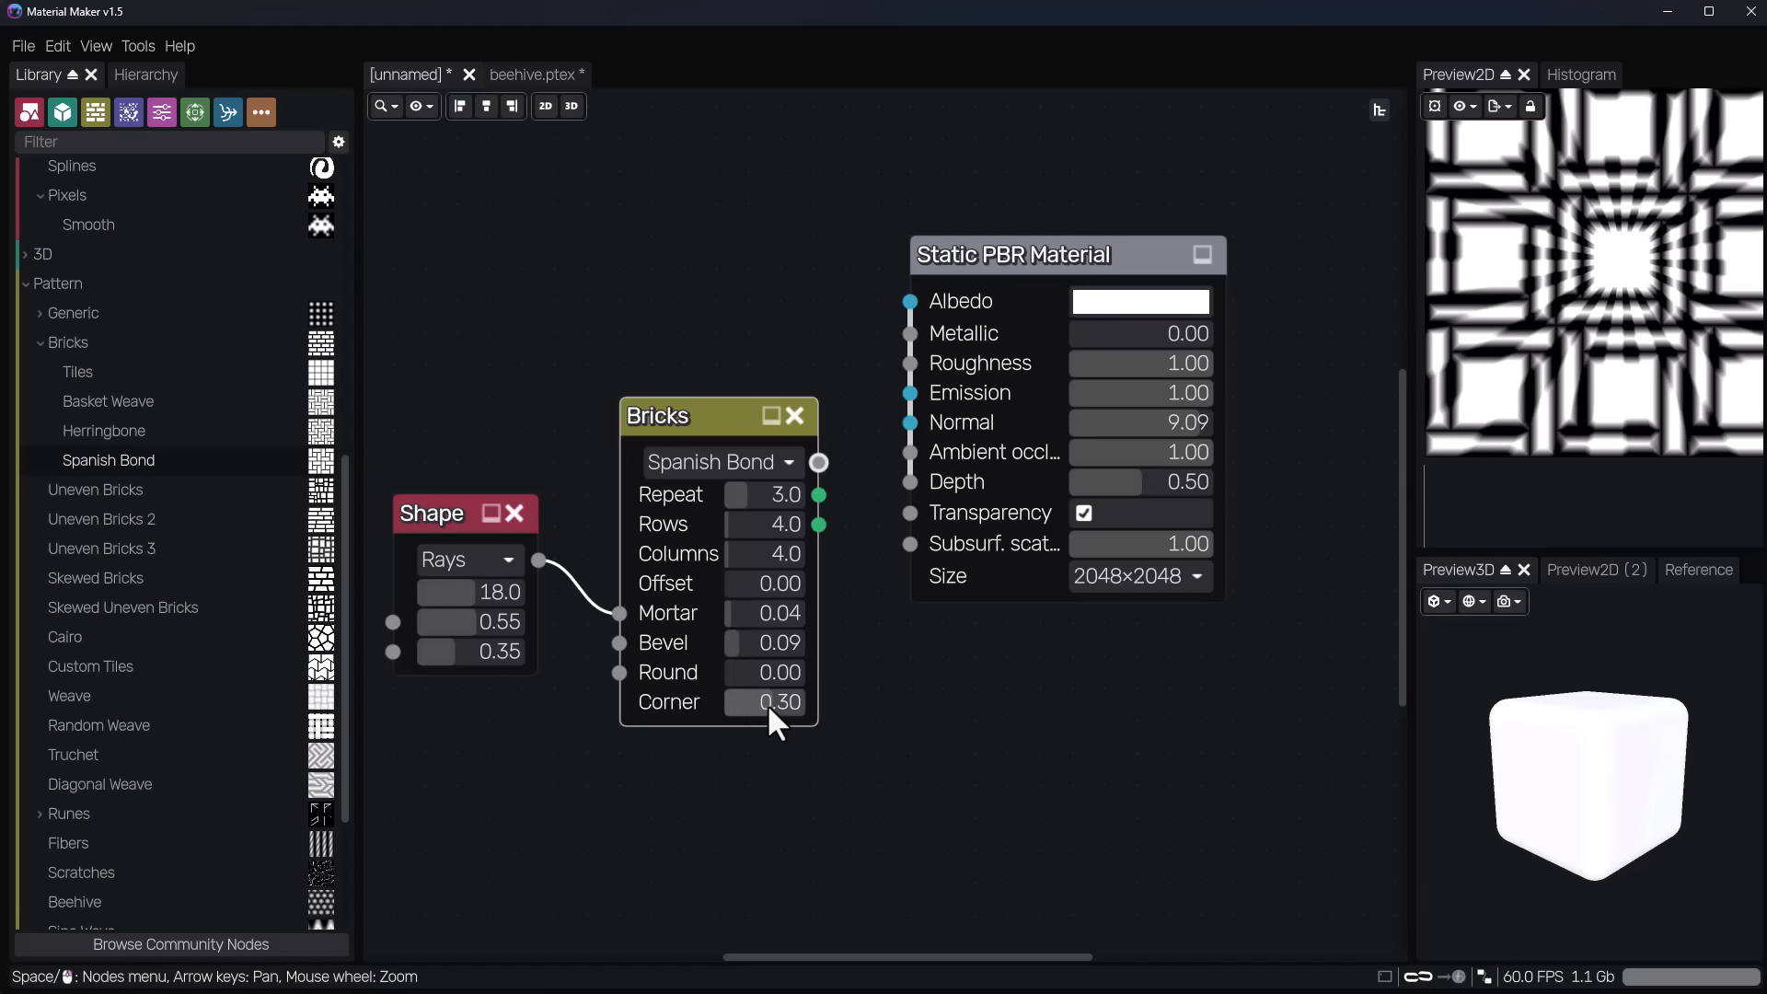
pyautogui.moveTo(768, 708)
pyautogui.mouseDown()
pyautogui.moveTo(746, 708)
pyautogui.moveTo(770, 703)
pyautogui.mouseUp()
pyautogui.moveTo(443, 518); pyautogui.dragTo(443, 582)
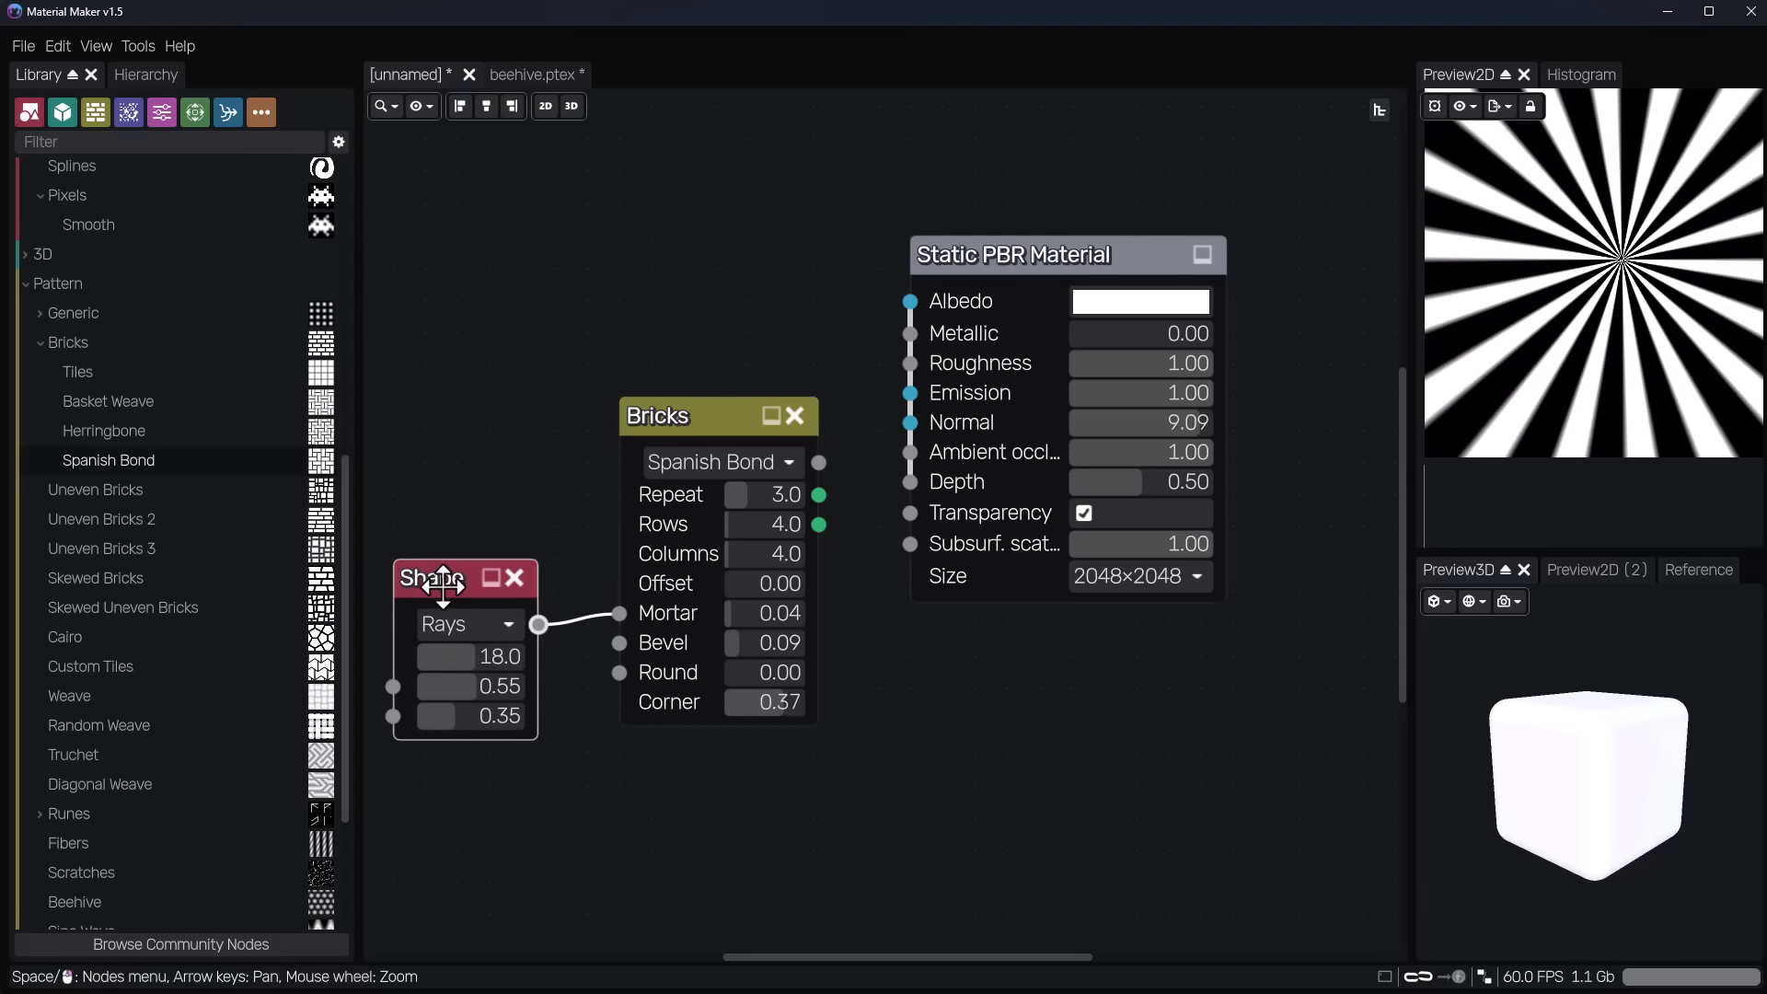
pyautogui.moveTo(666, 518); pyautogui.dragTo(634, 550)
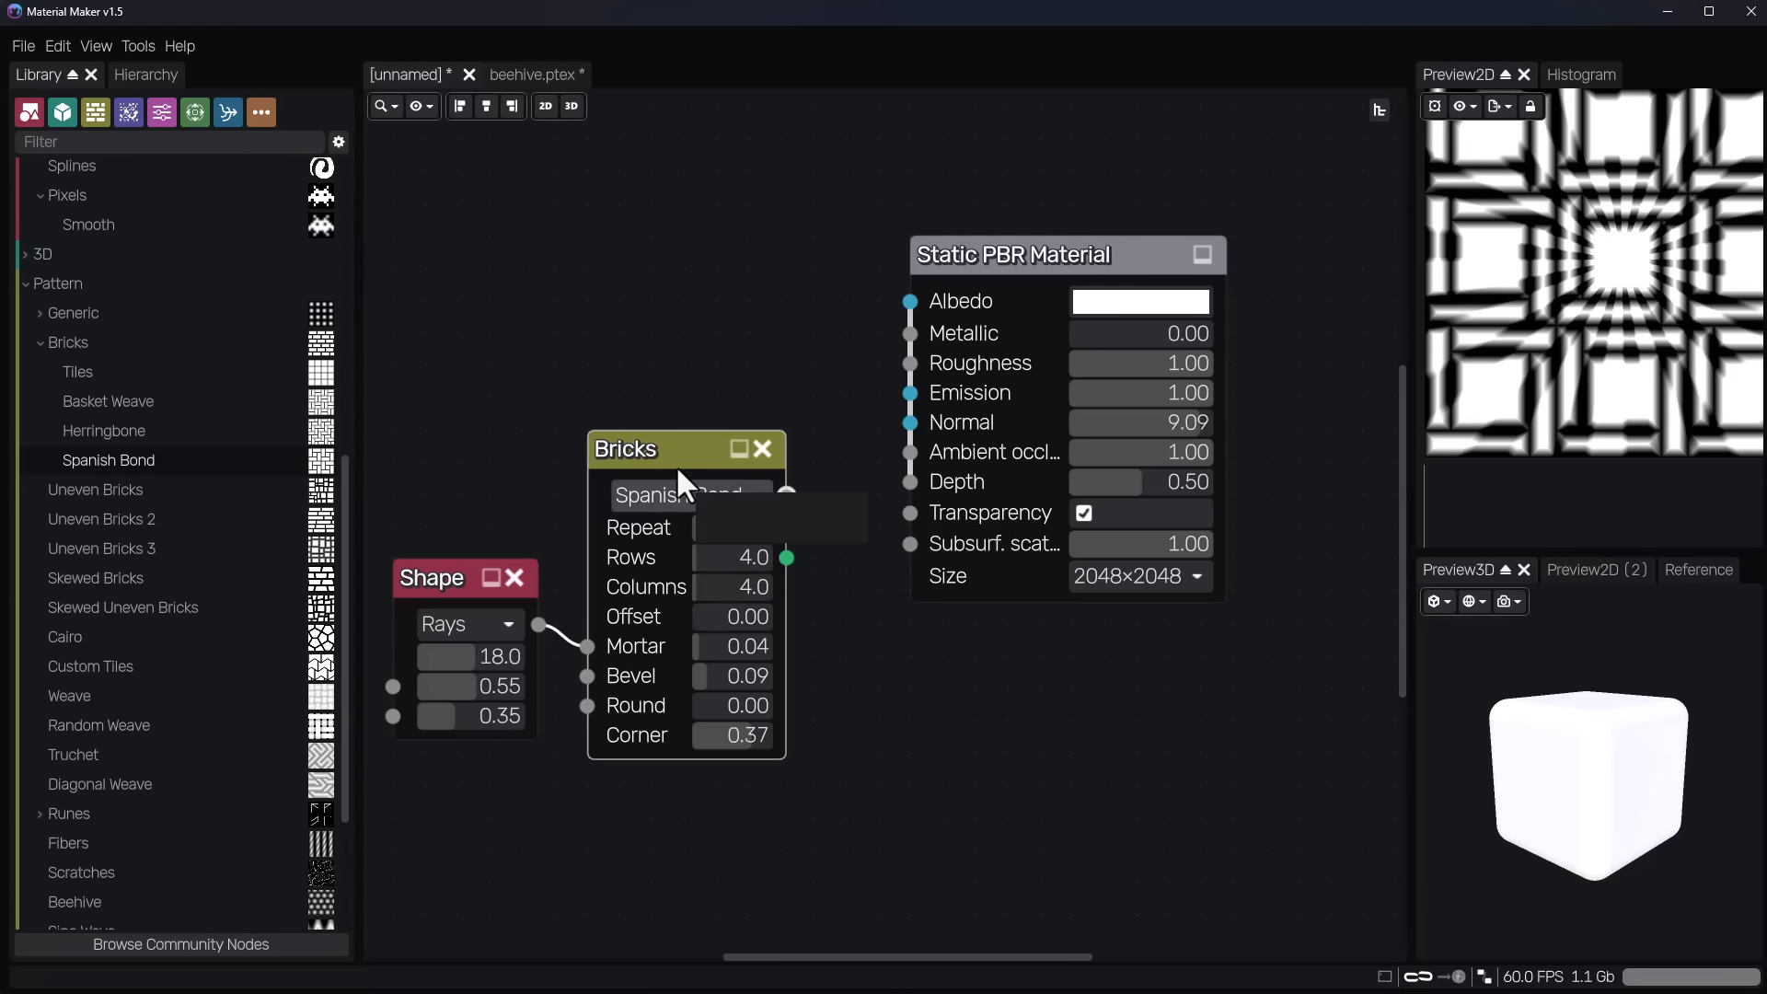
# Try English Bond for the Bricks node, switch it to Running Bond, and set Repeat to 2 and Rows to 7.
pyautogui.click(697, 499)
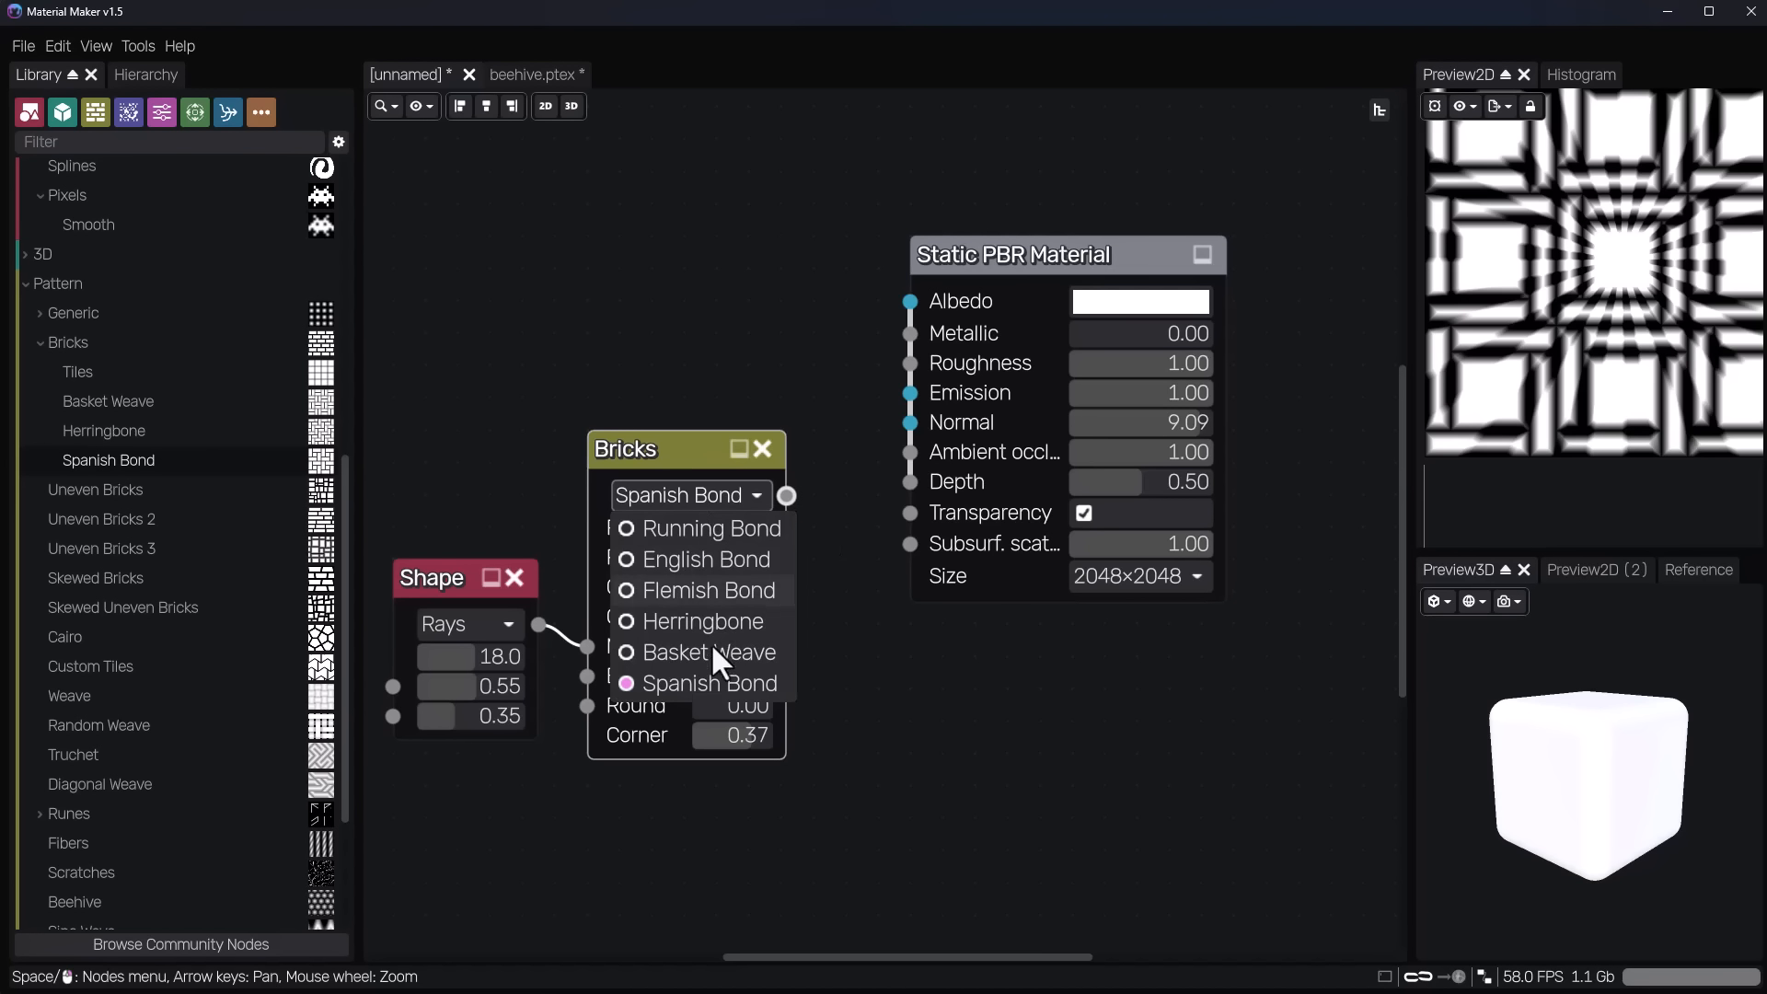
pyautogui.click(671, 561)
pyautogui.click(688, 497)
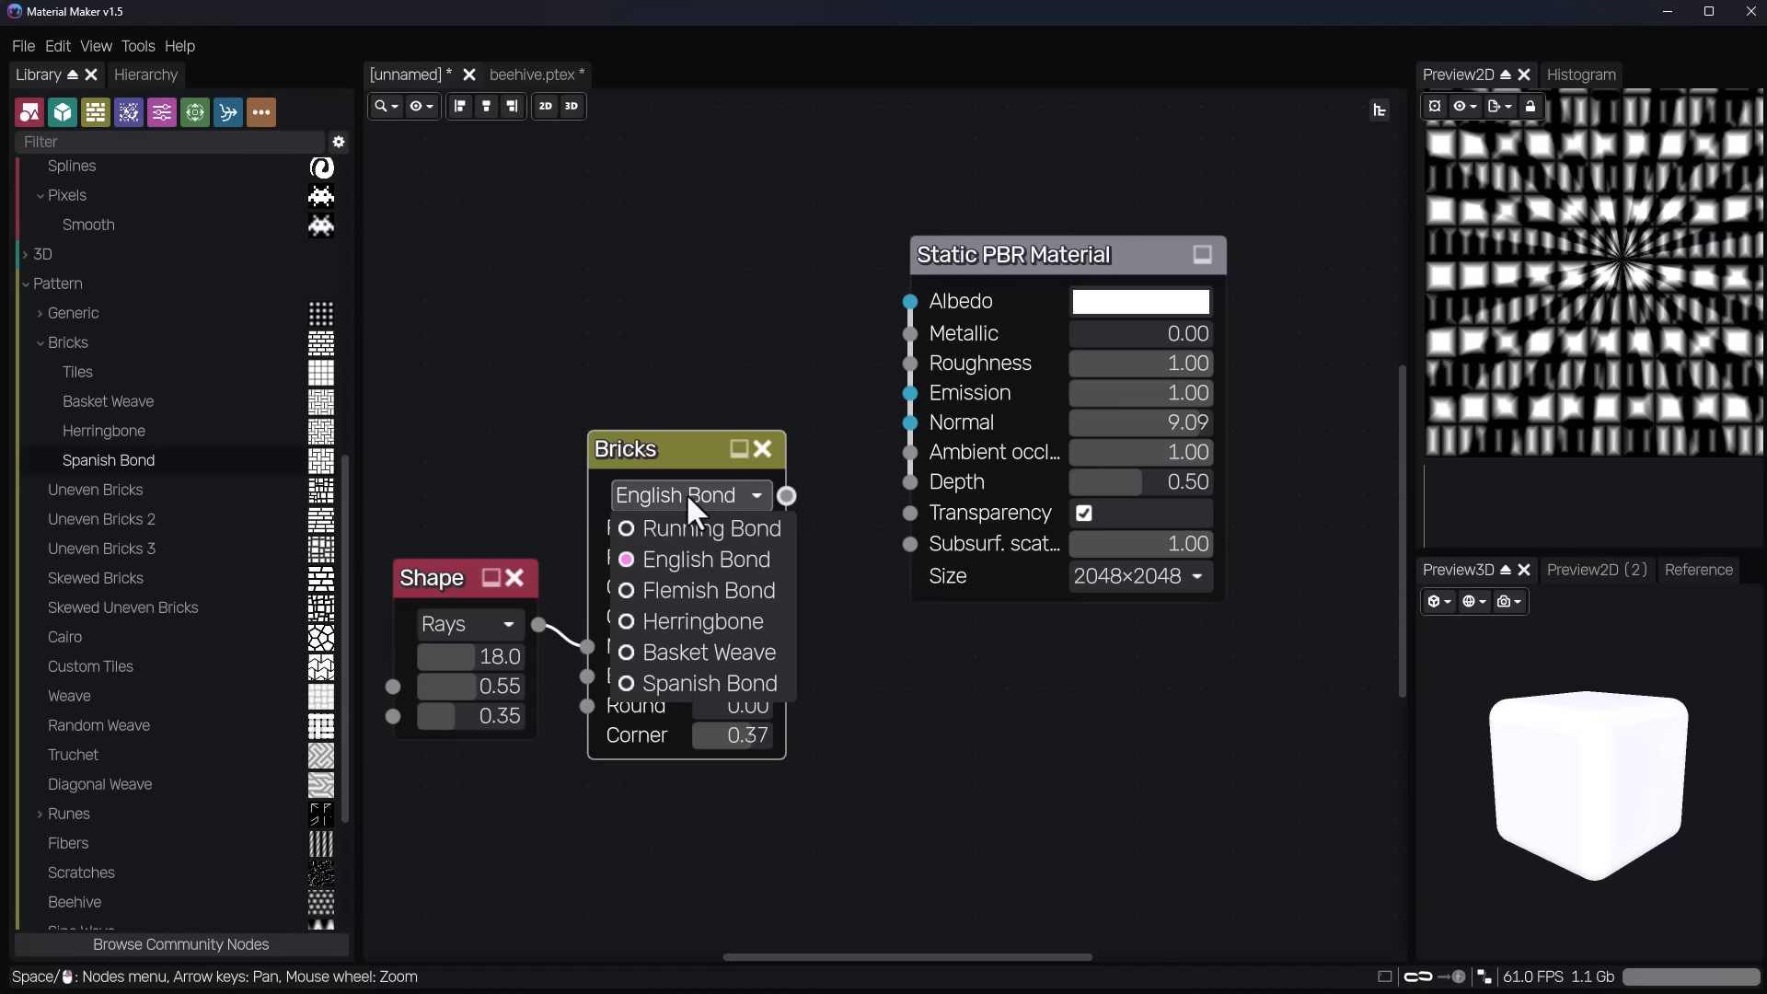
pyautogui.click(722, 529)
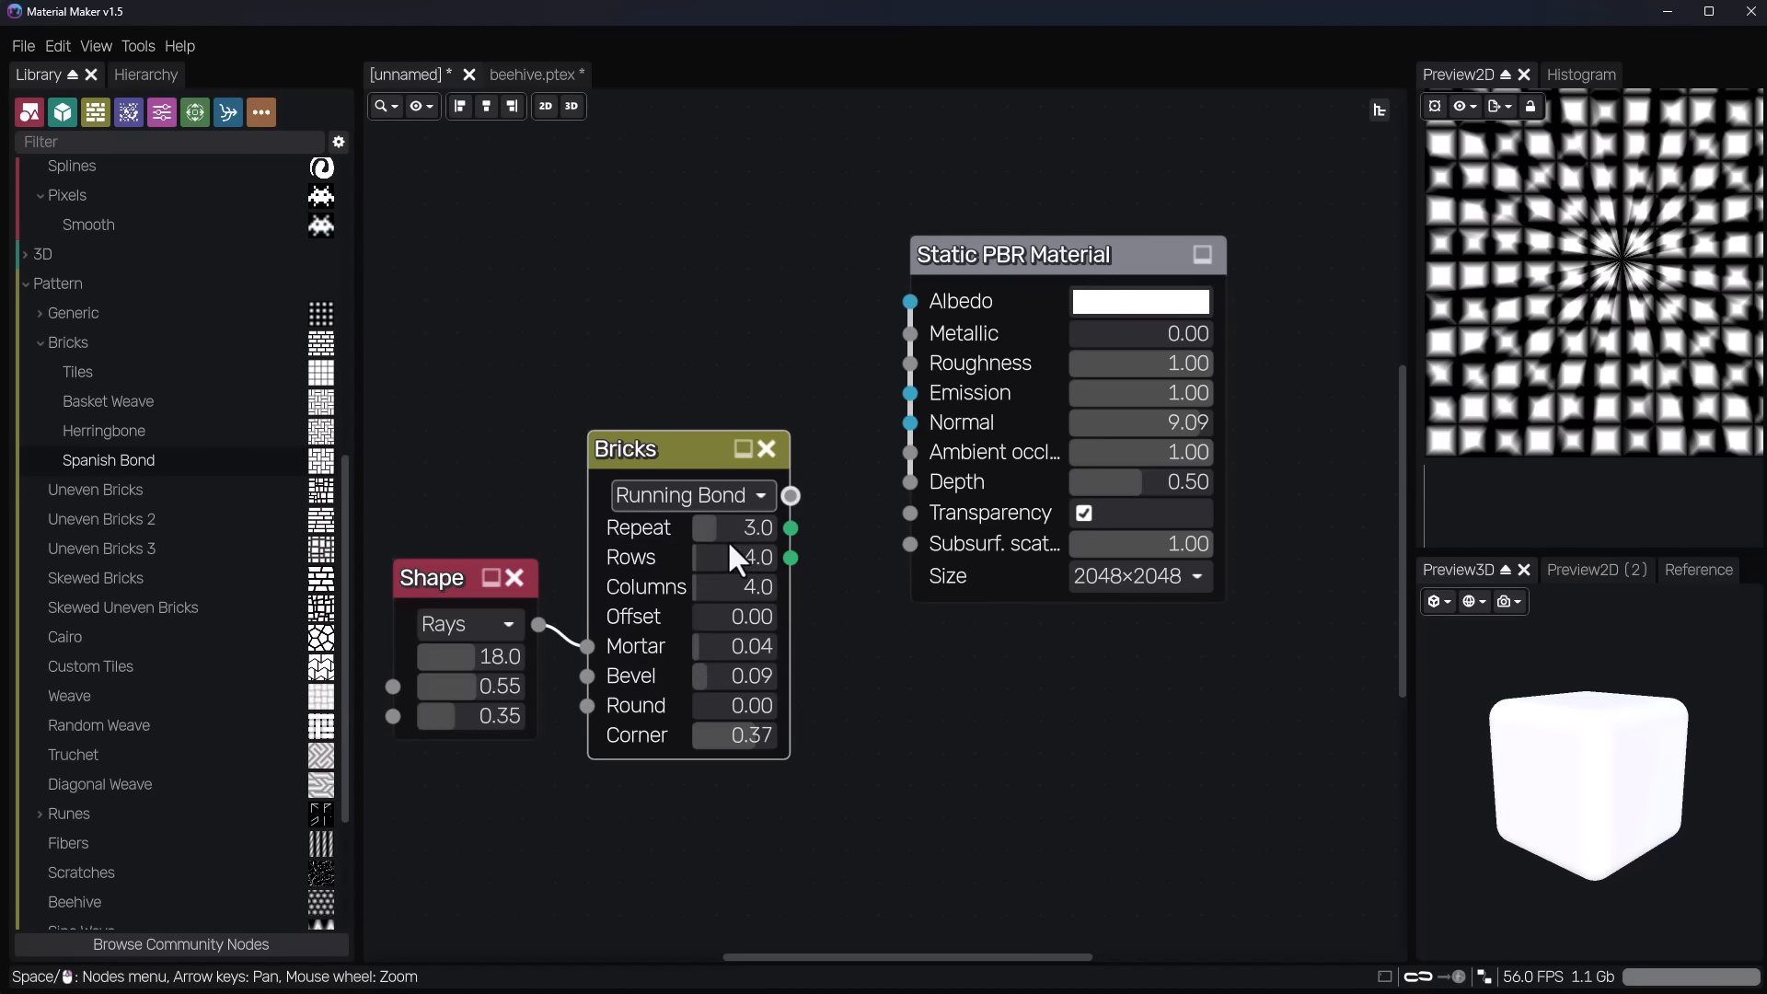
pyautogui.moveTo(722, 532); pyautogui.dragTo(716, 530)
# Select the Shape and Bricks nodes together and delete them from the graph.
pyautogui.moveTo(620, 787); pyautogui.dragTo(727, 495)
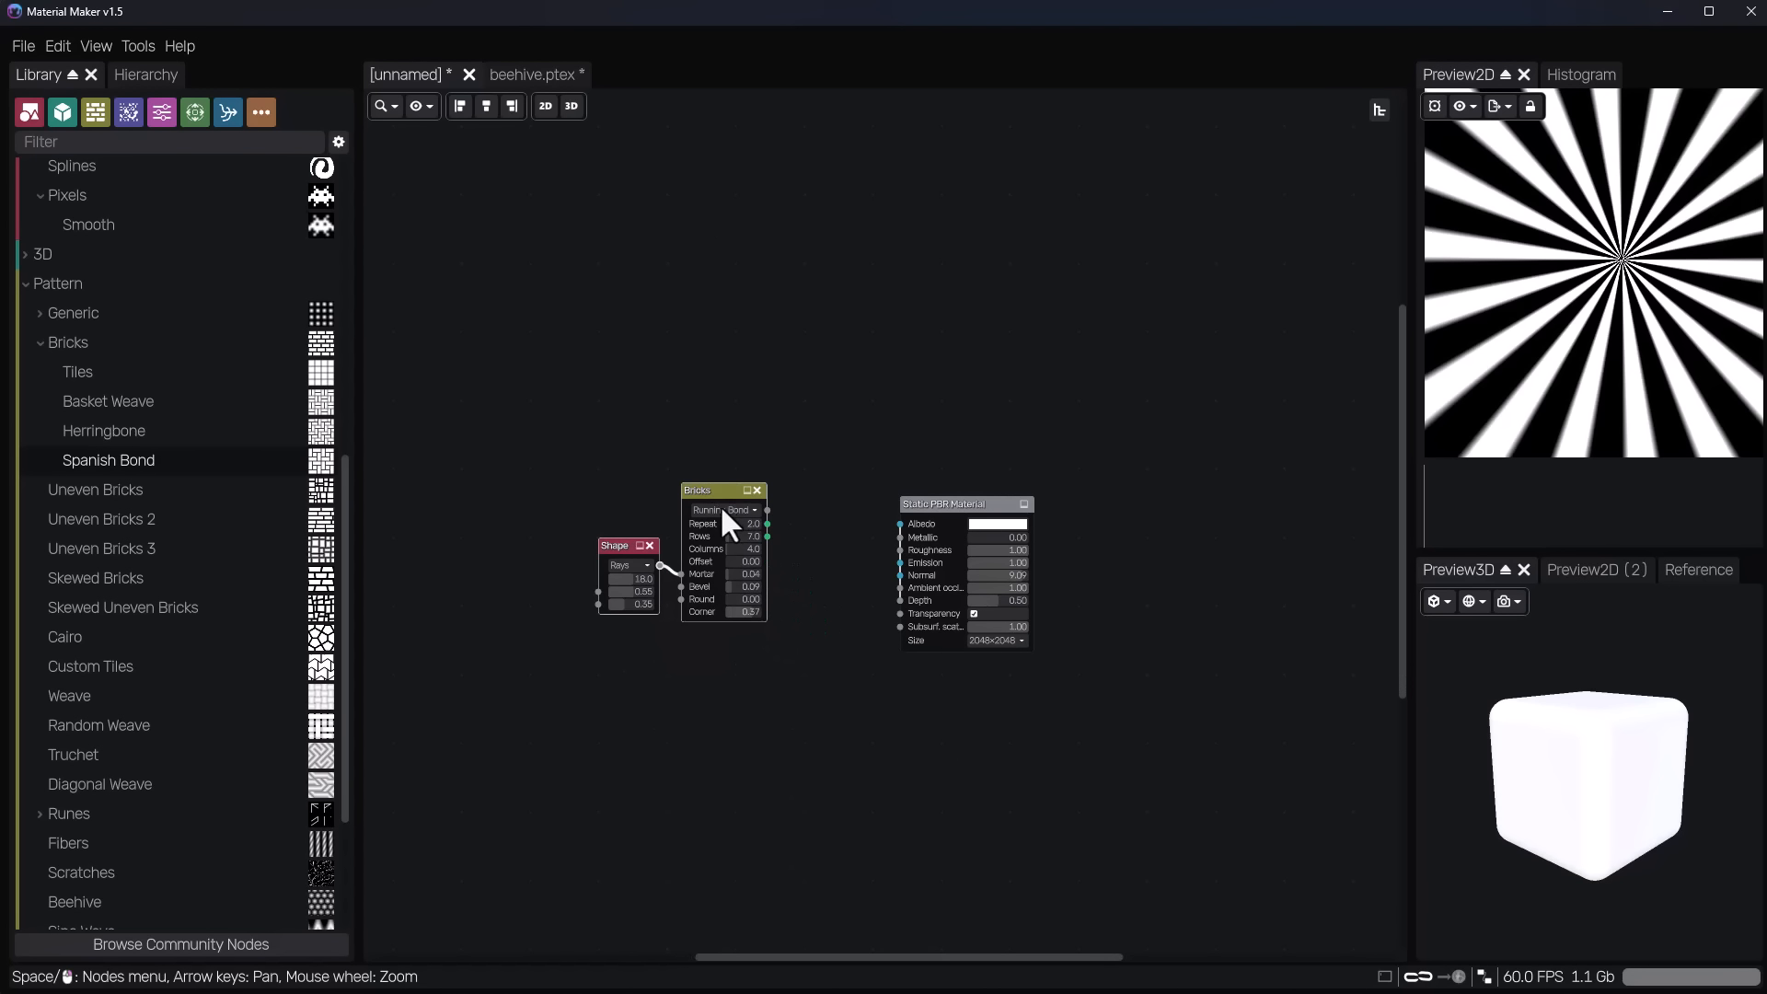
pyautogui.press('Delete')
# Add an Image node from the Simple library beside the Static PBR Material and preview its output in 2D.
pyautogui.scroll(7, 258, 466)
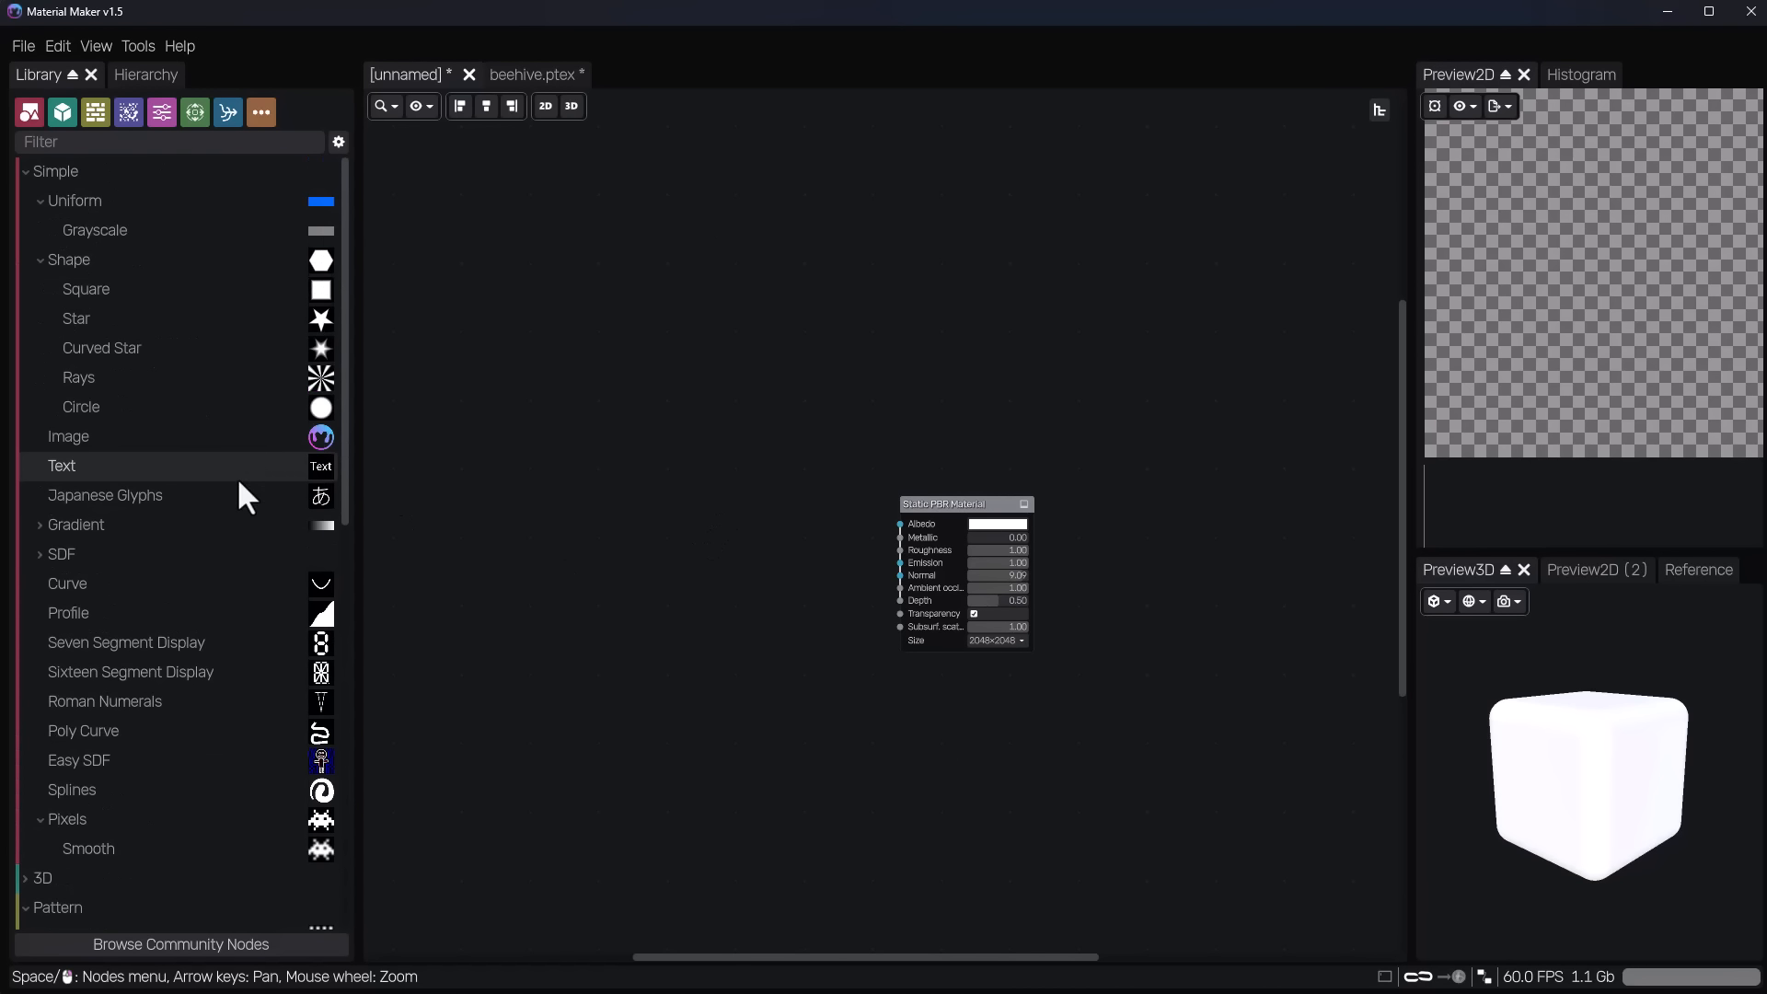
pyautogui.click(169, 433)
pyautogui.moveTo(170, 438); pyautogui.dragTo(631, 609)
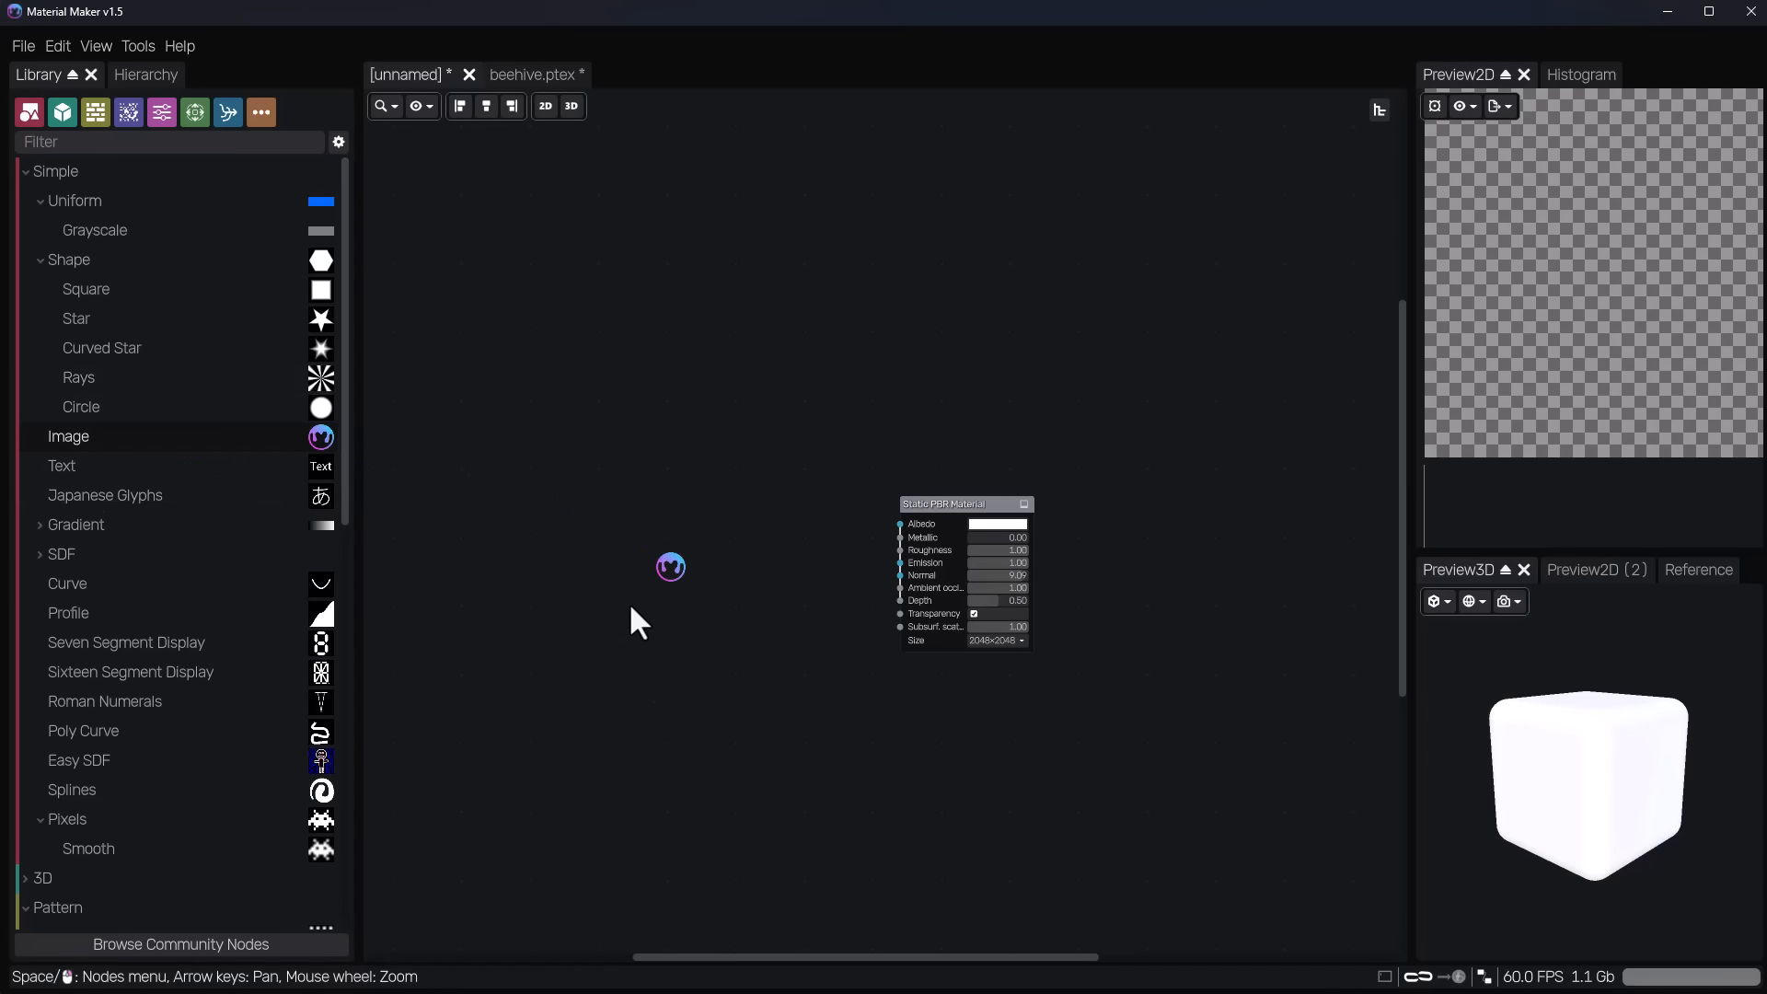
pyautogui.moveTo(695, 543); pyautogui.dragTo(776, 563)
pyautogui.scroll(3, 780, 556)
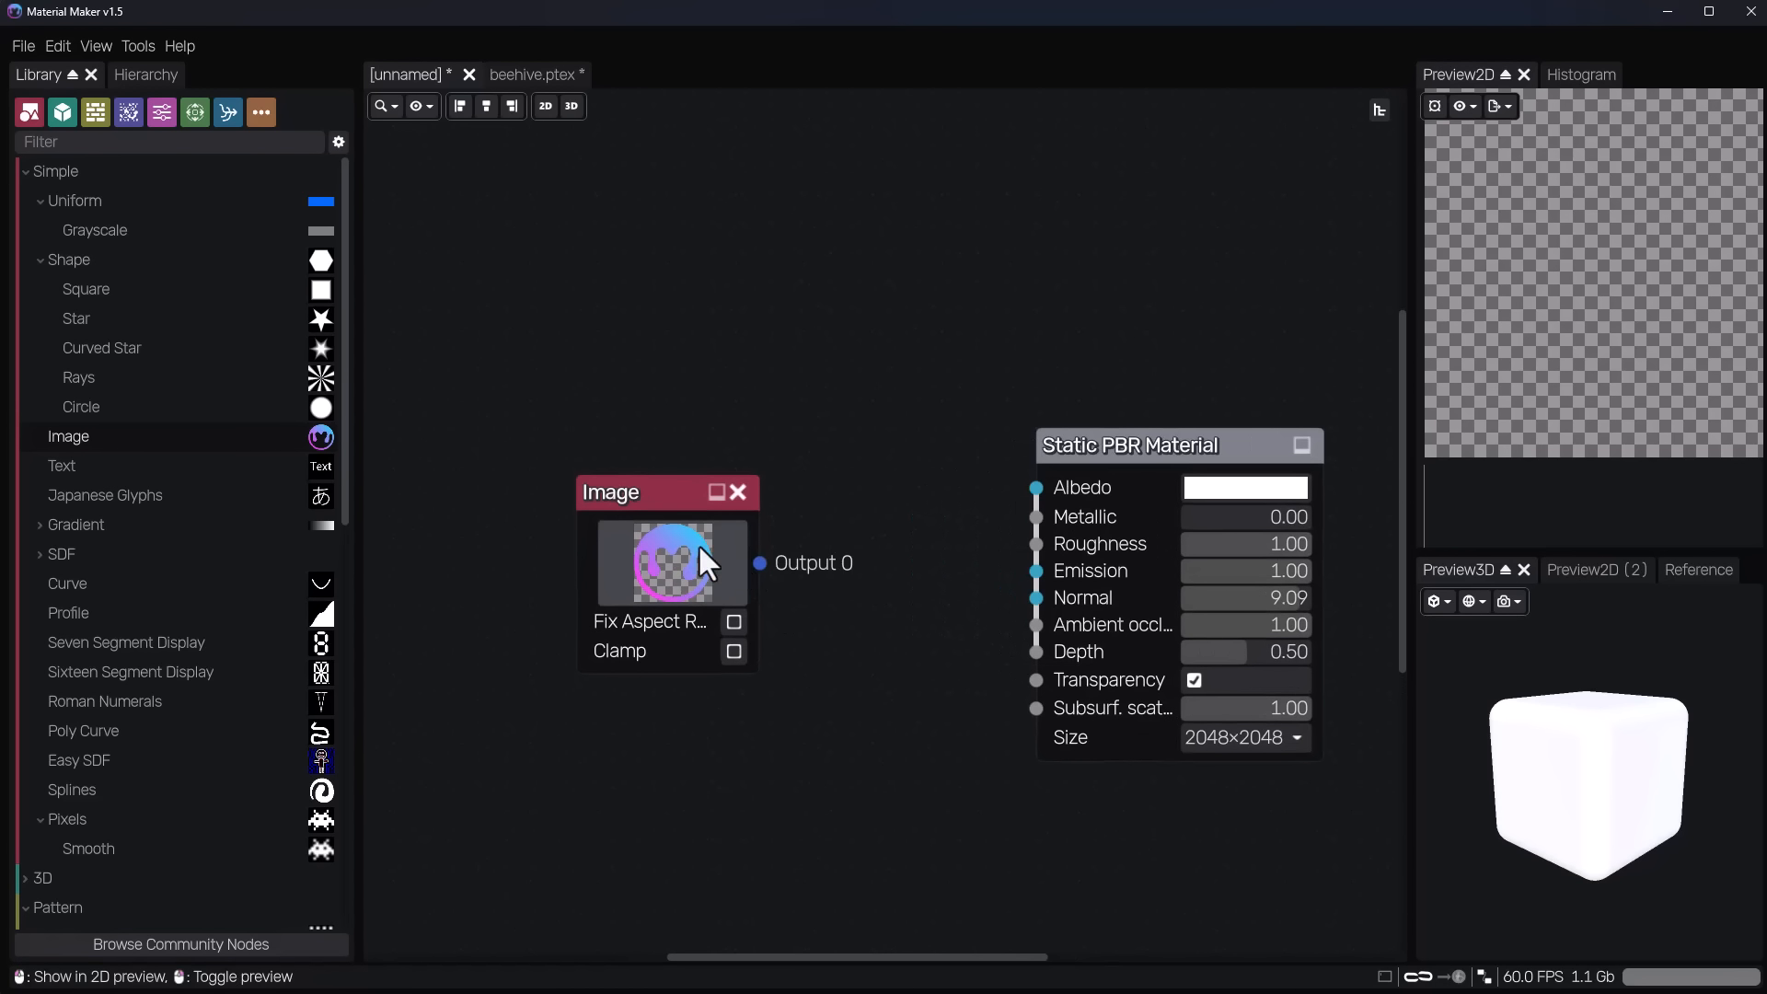
pyautogui.moveTo(618, 457); pyautogui.dragTo(579, 411)
pyautogui.scroll(-3, 1558, 268)
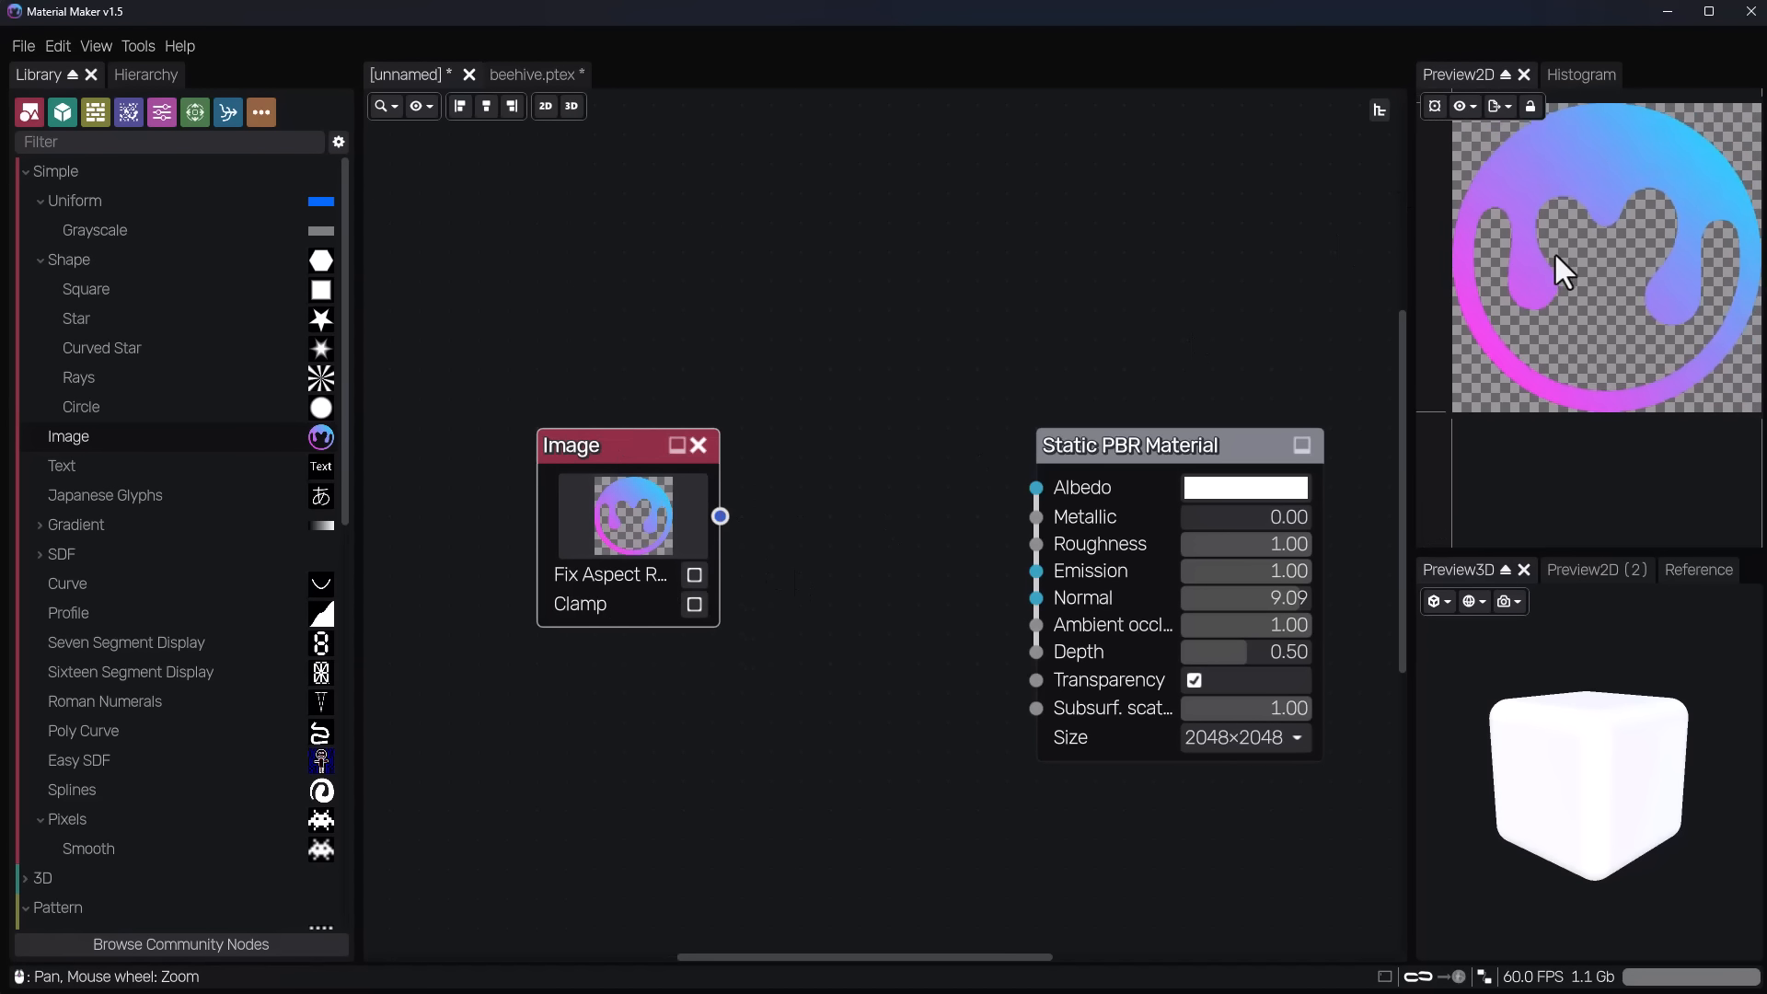
# Open the Image node's file picker to view the available source images and cancel without choosing one.
pyautogui.click(587, 528)
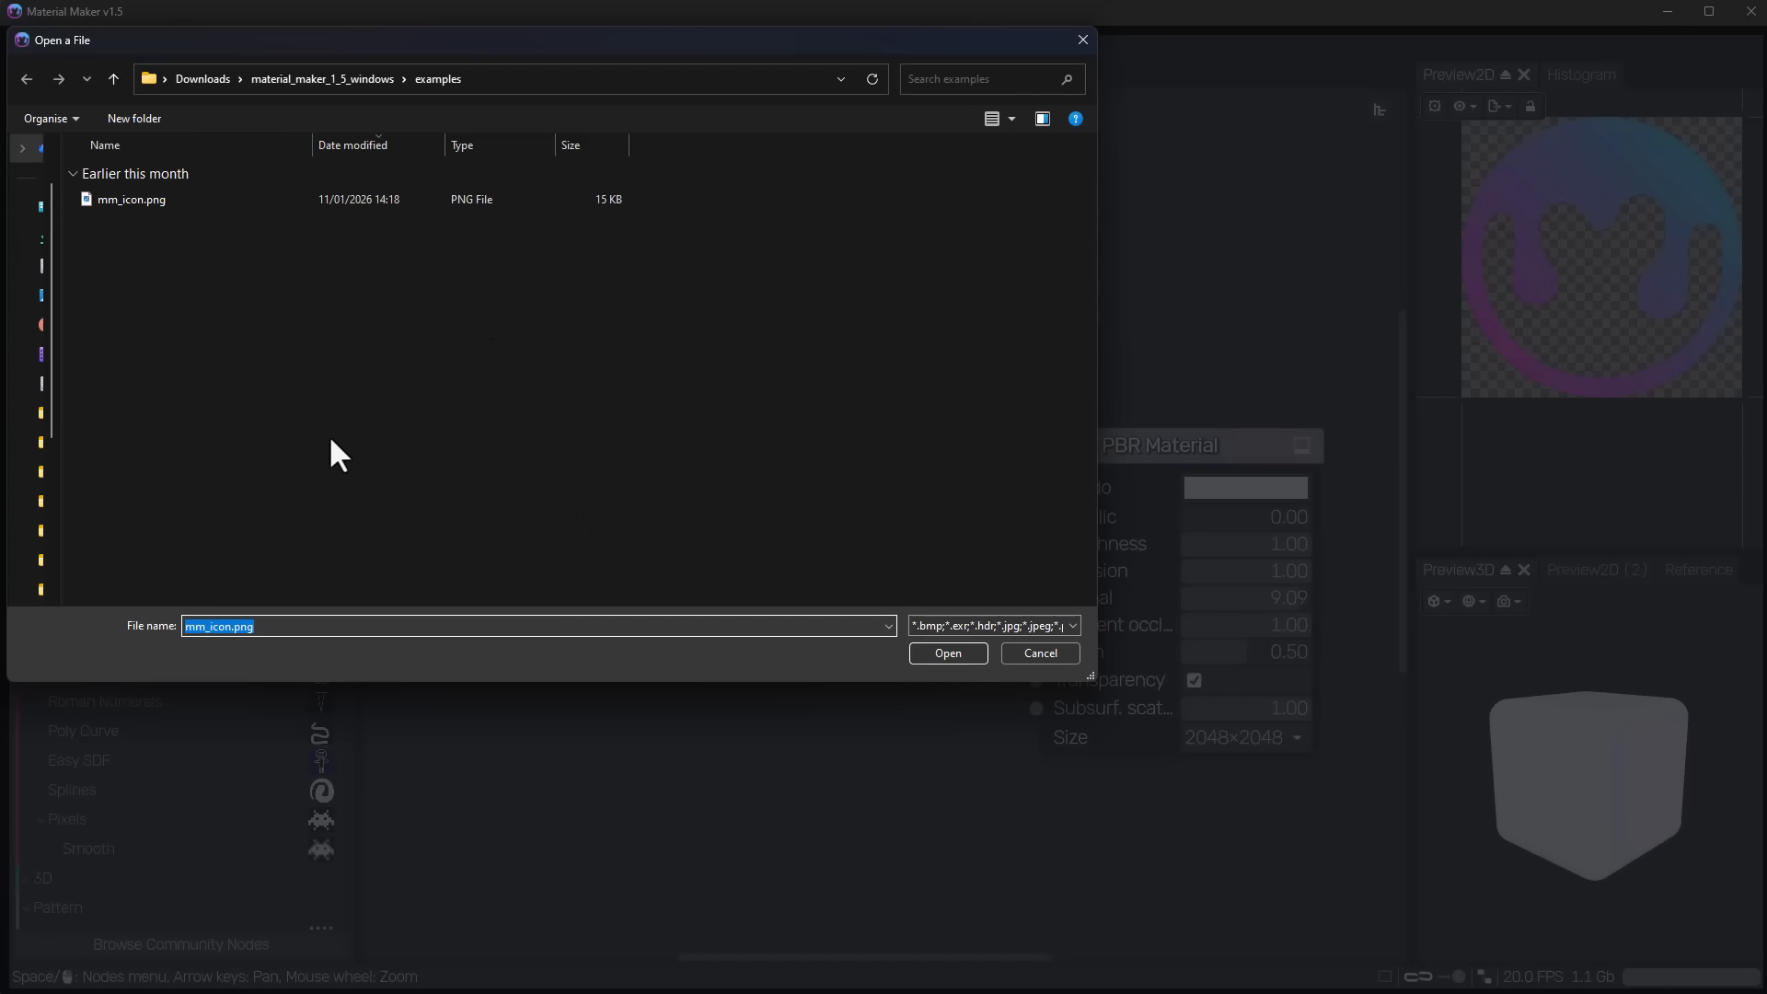
pyautogui.click(1047, 652)
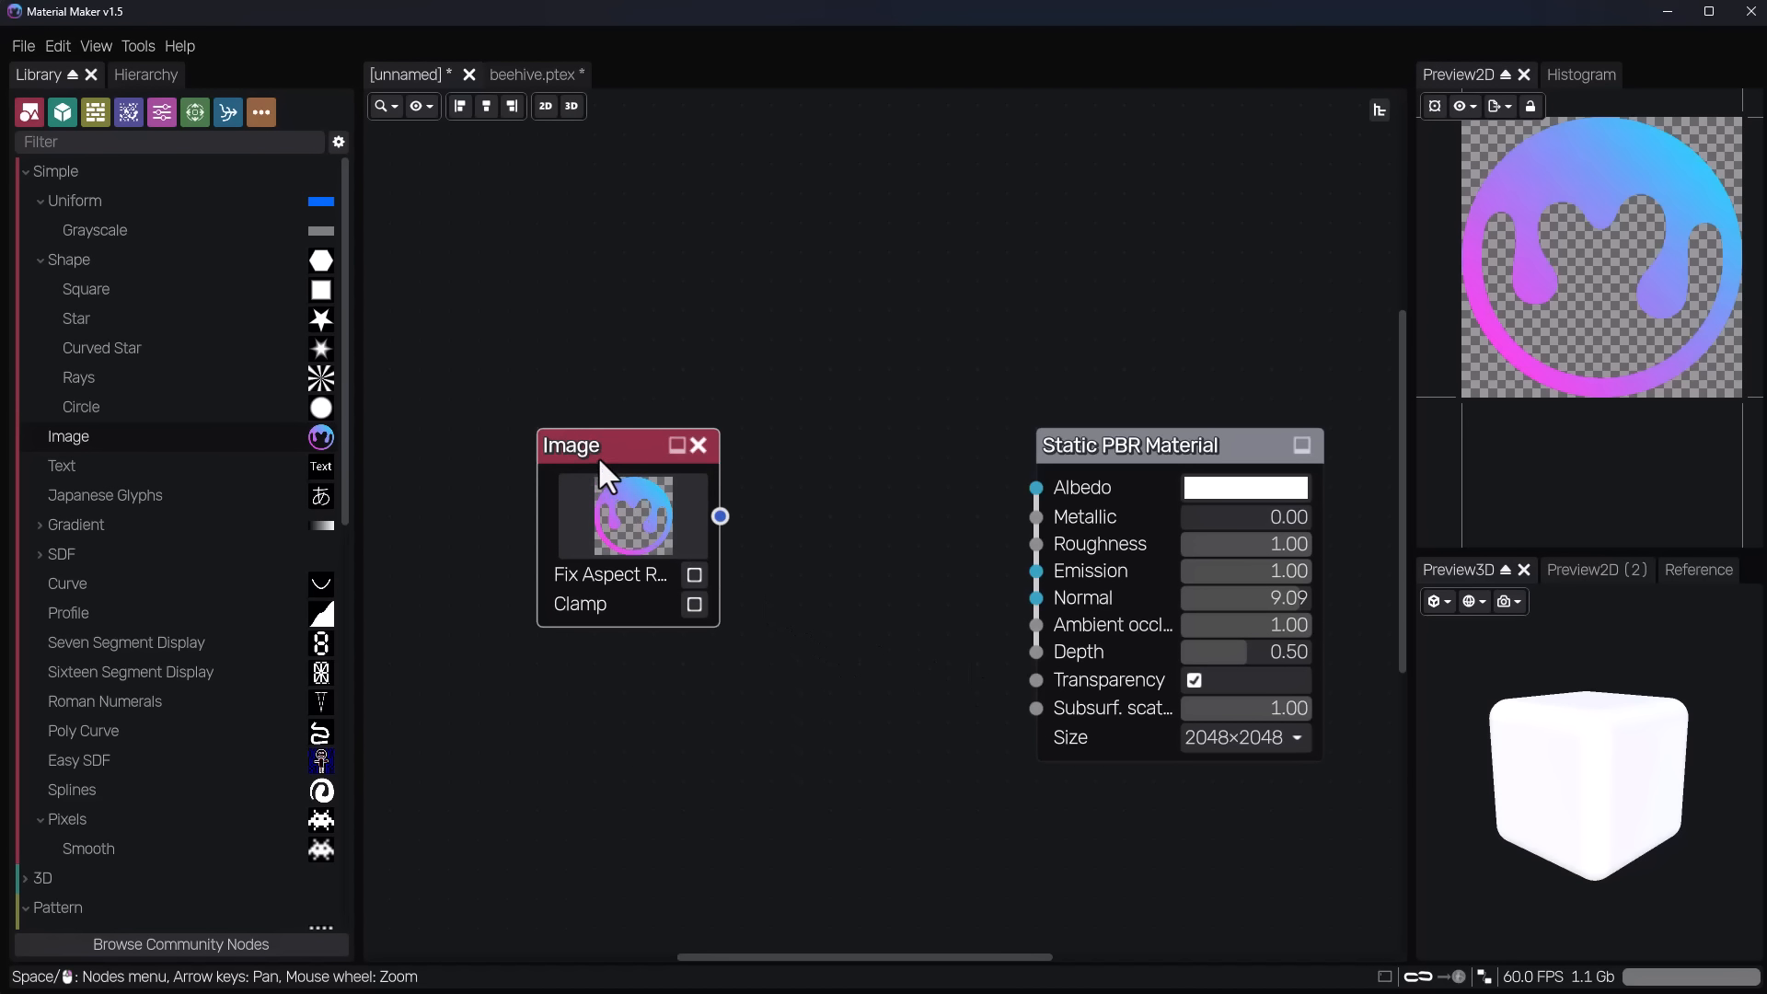
# Move the Image node further from the material and connect its output to the material's Albedo input.
pyautogui.moveTo(598, 450); pyautogui.dragTo(533, 431)
pyautogui.rightClick(812, 428)
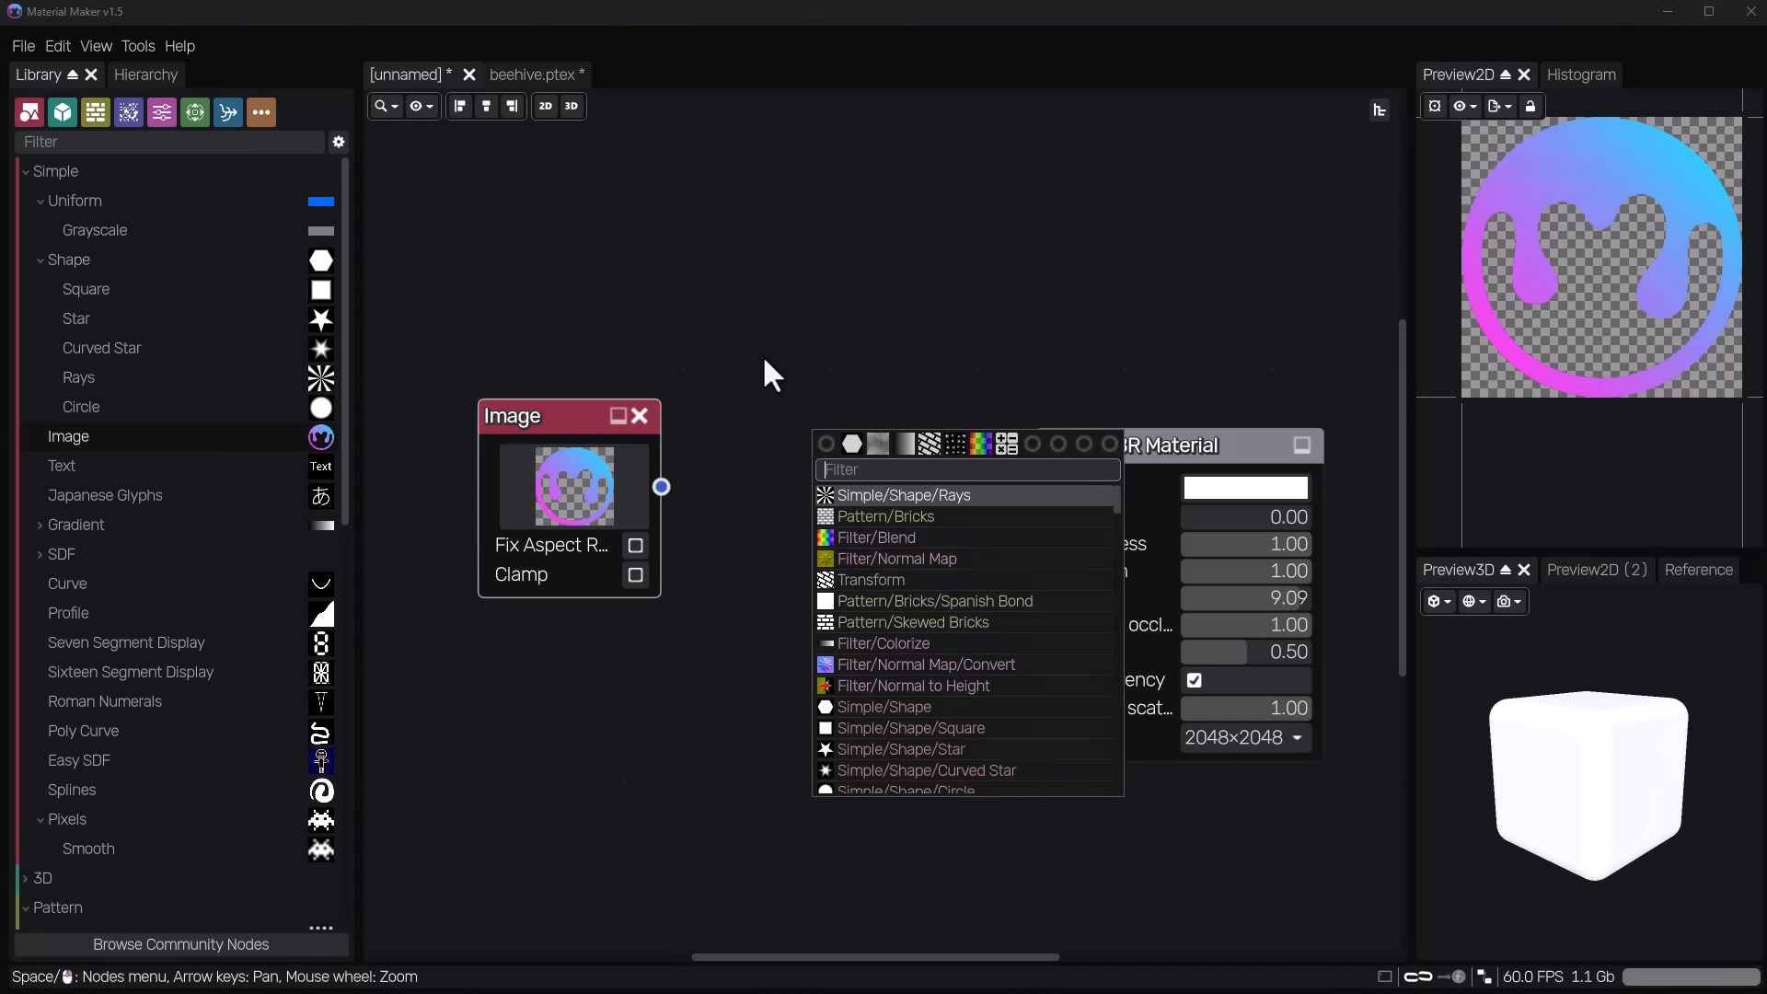
pyautogui.click(762, 357)
pyautogui.moveTo(662, 487); pyautogui.dragTo(1022, 491)
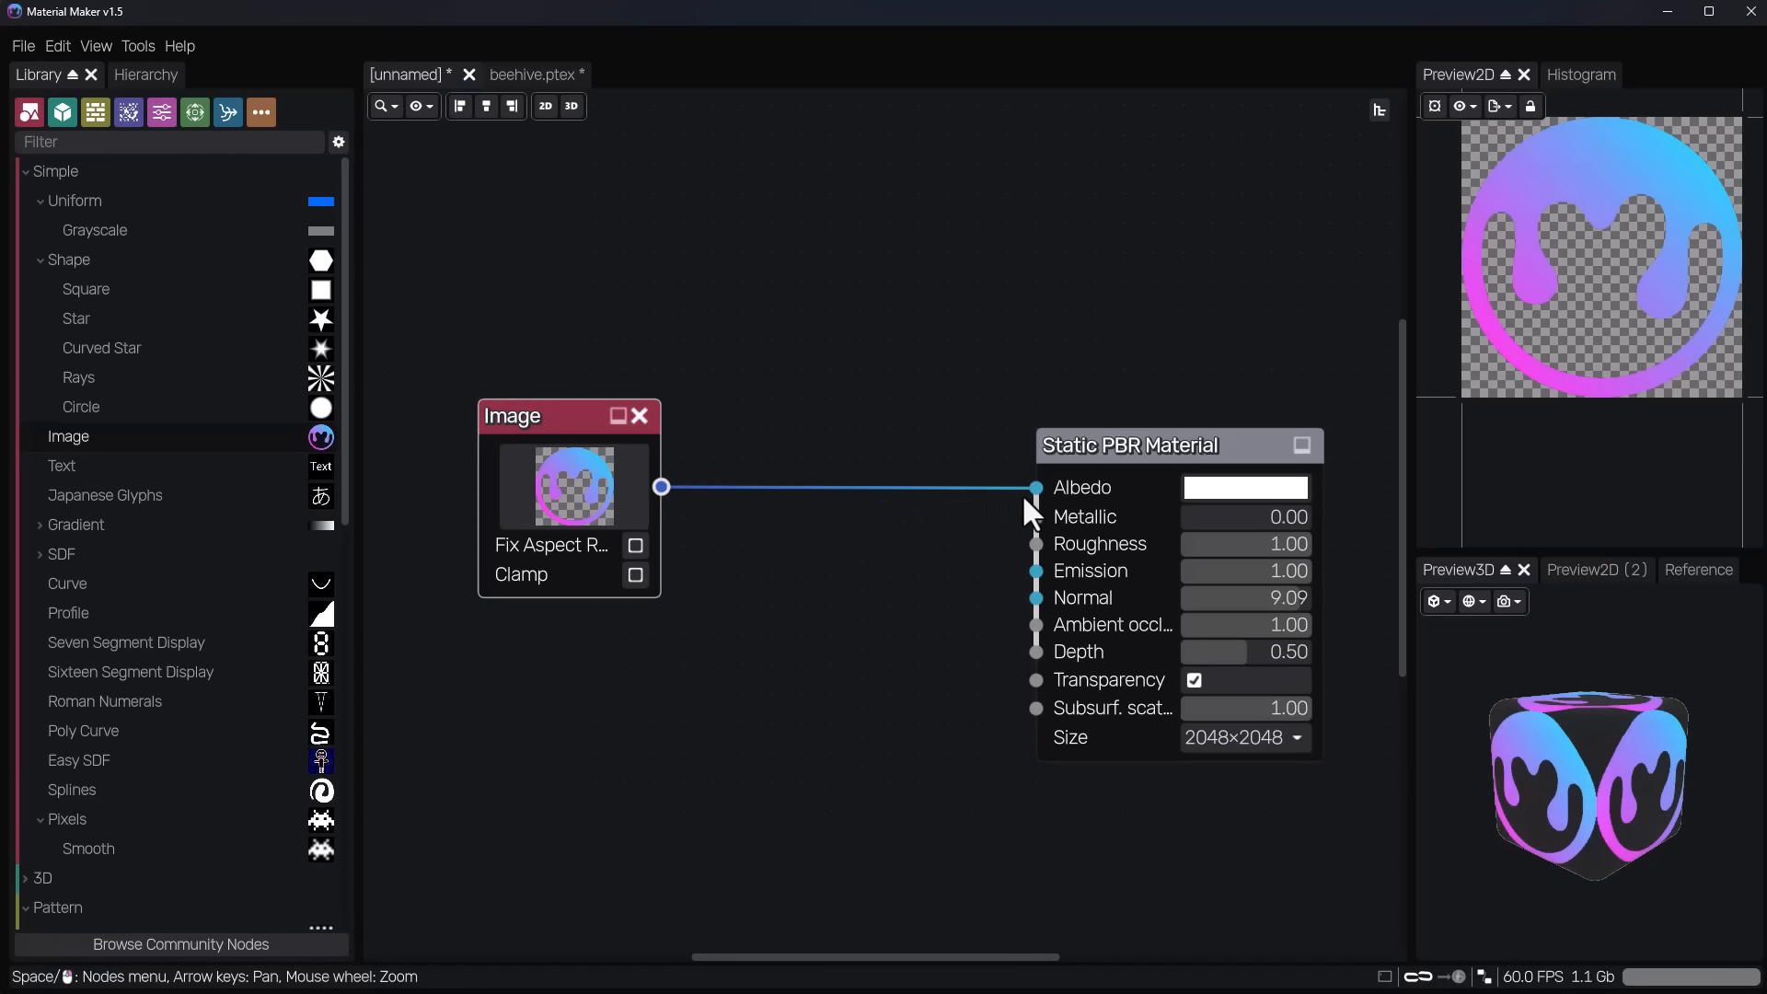
# Insert a Transform node fed by the Image node and connect its output to the material's Albedo input.
pyautogui.moveTo(662, 488); pyautogui.dragTo(725, 430)
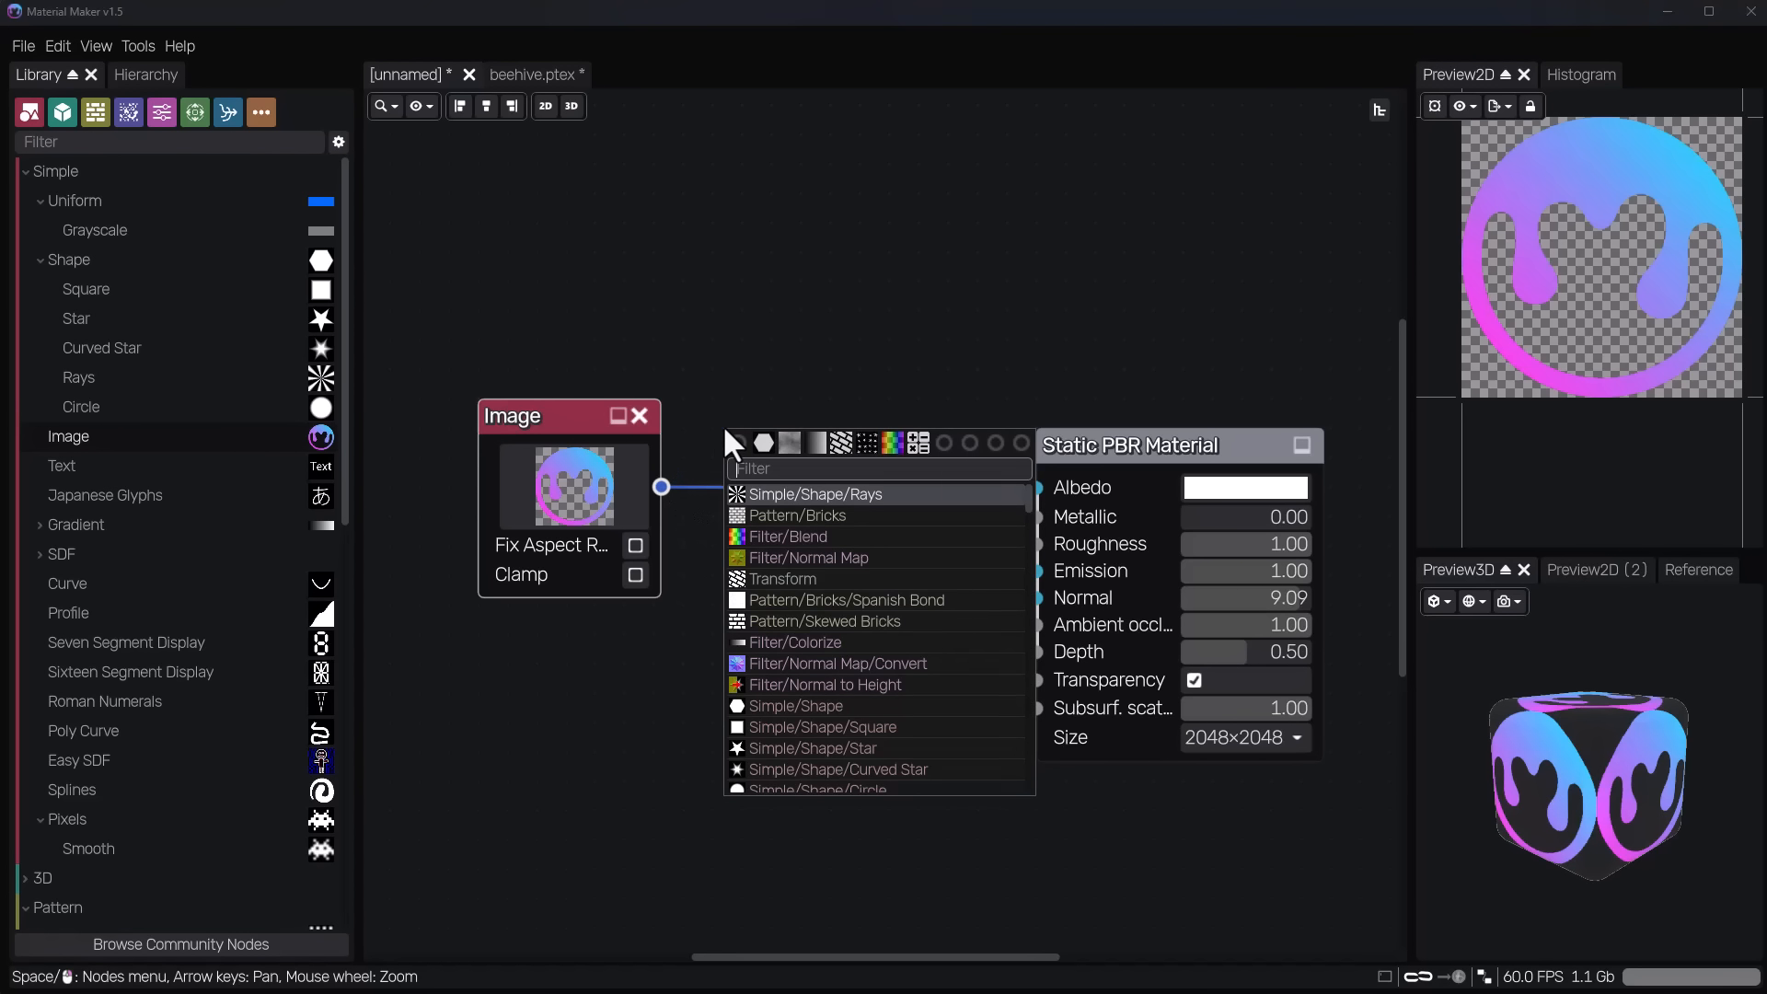
pyautogui.write('transform')
pyautogui.press('Return')
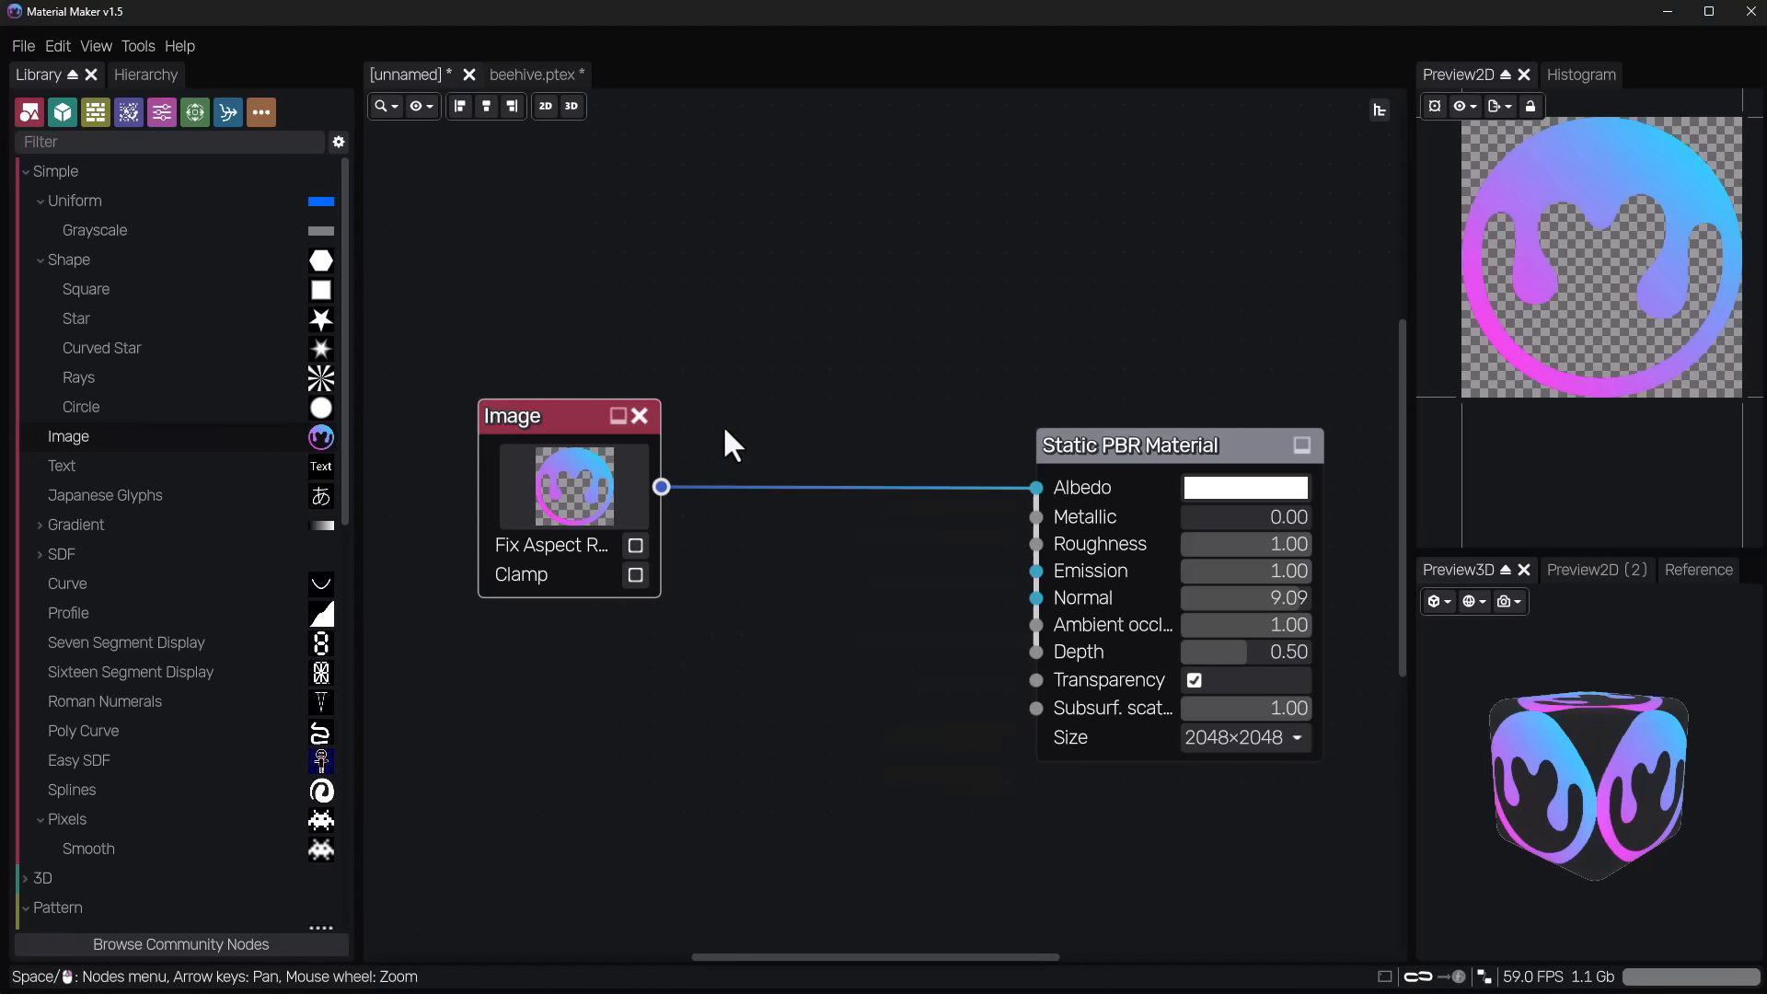
pyautogui.click(727, 430)
pyautogui.moveTo(947, 444); pyautogui.dragTo(1037, 488)
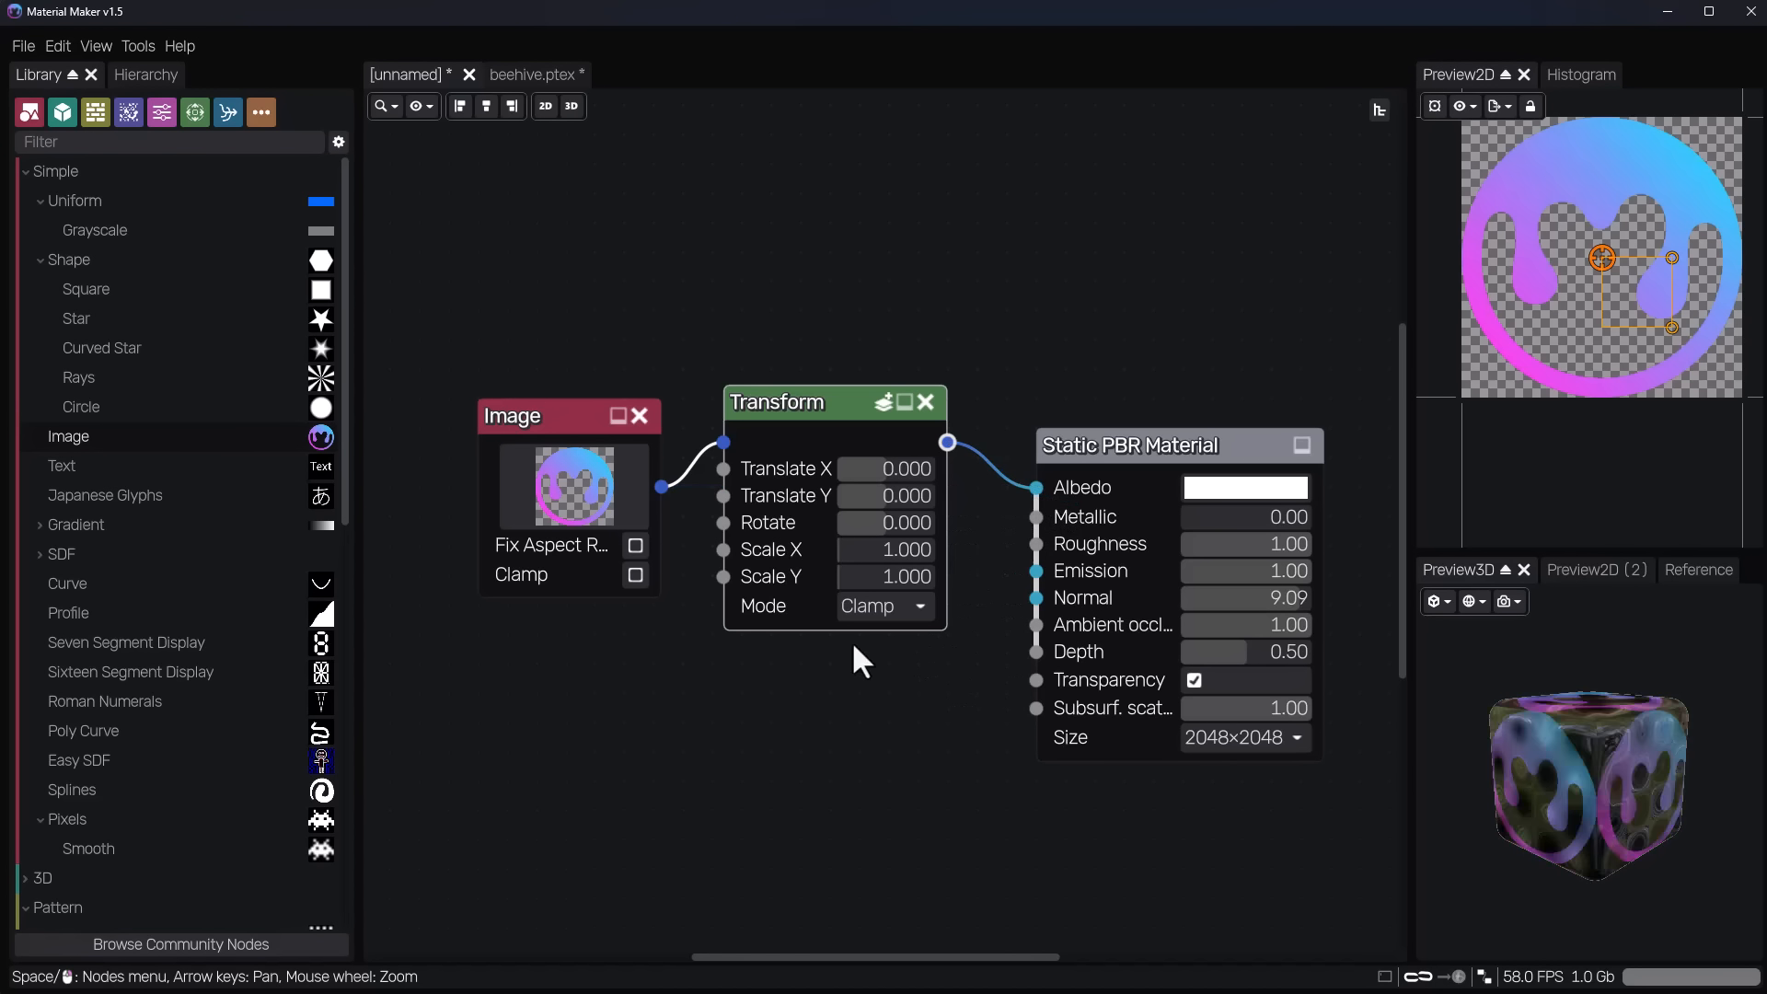
# Set the Transform node's Scale X and Scale Y to 0.5.
pyautogui.click(887, 550)
pyautogui.write('0.')
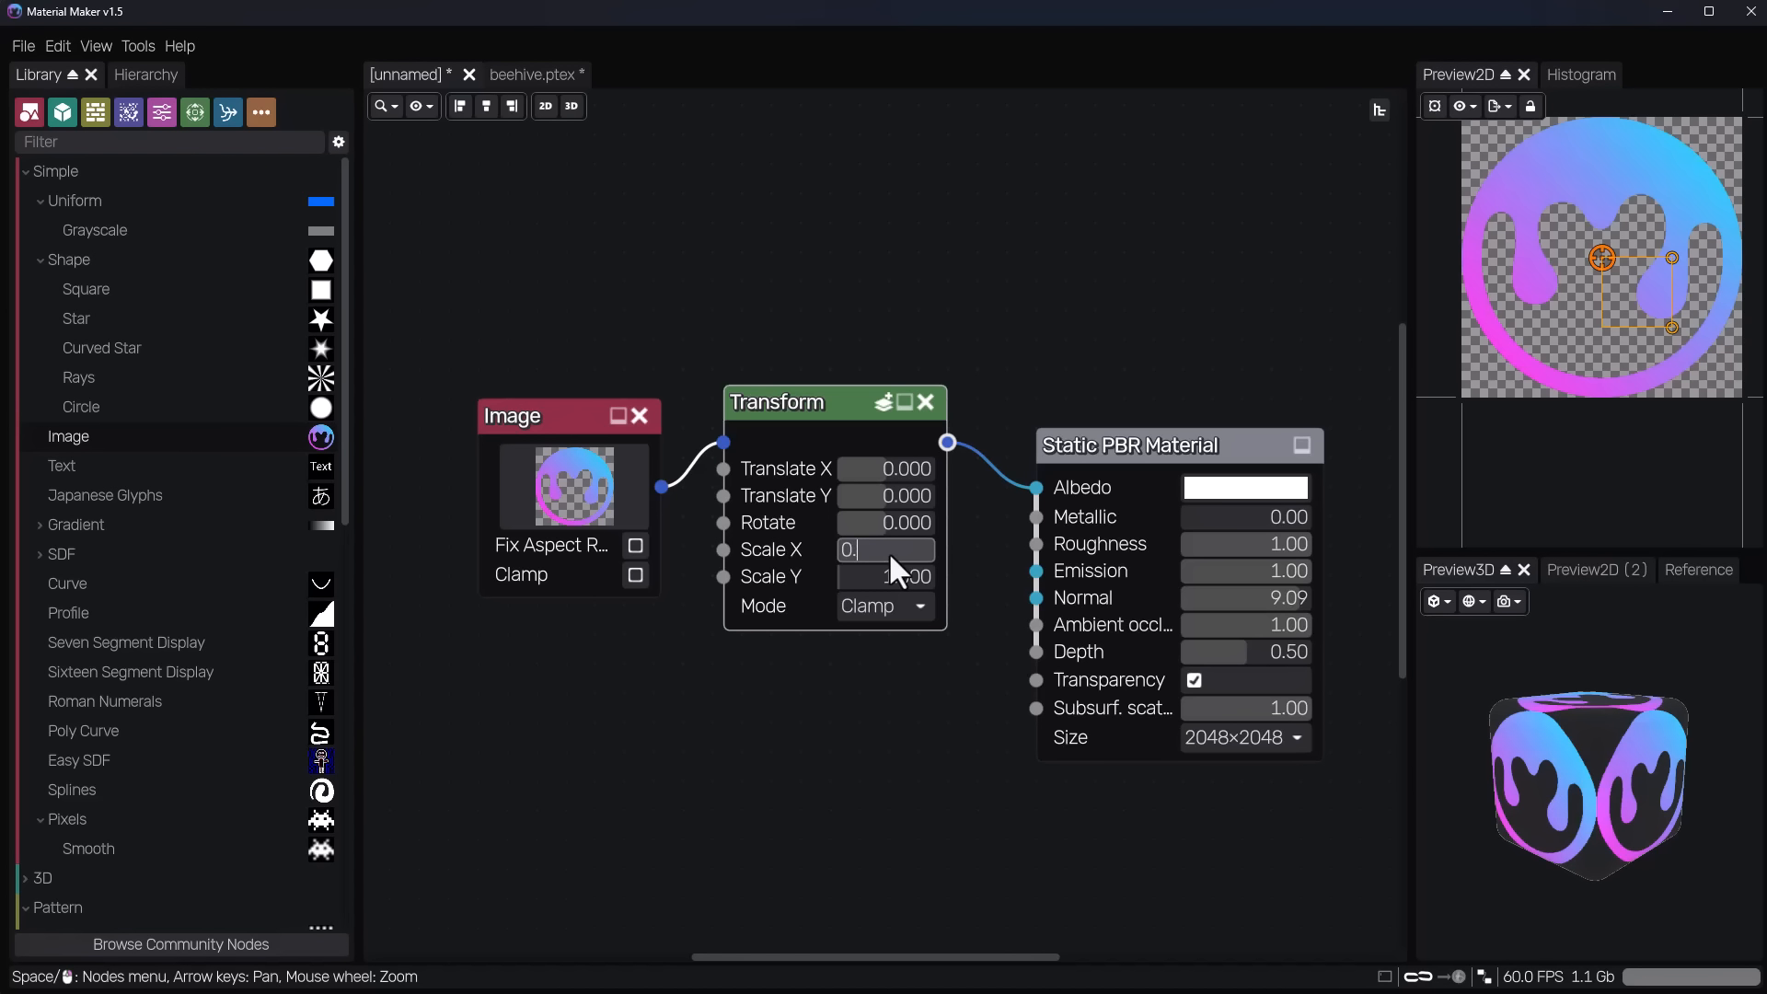
pyautogui.write('5')
pyautogui.press('Tab')
pyautogui.write('0.')
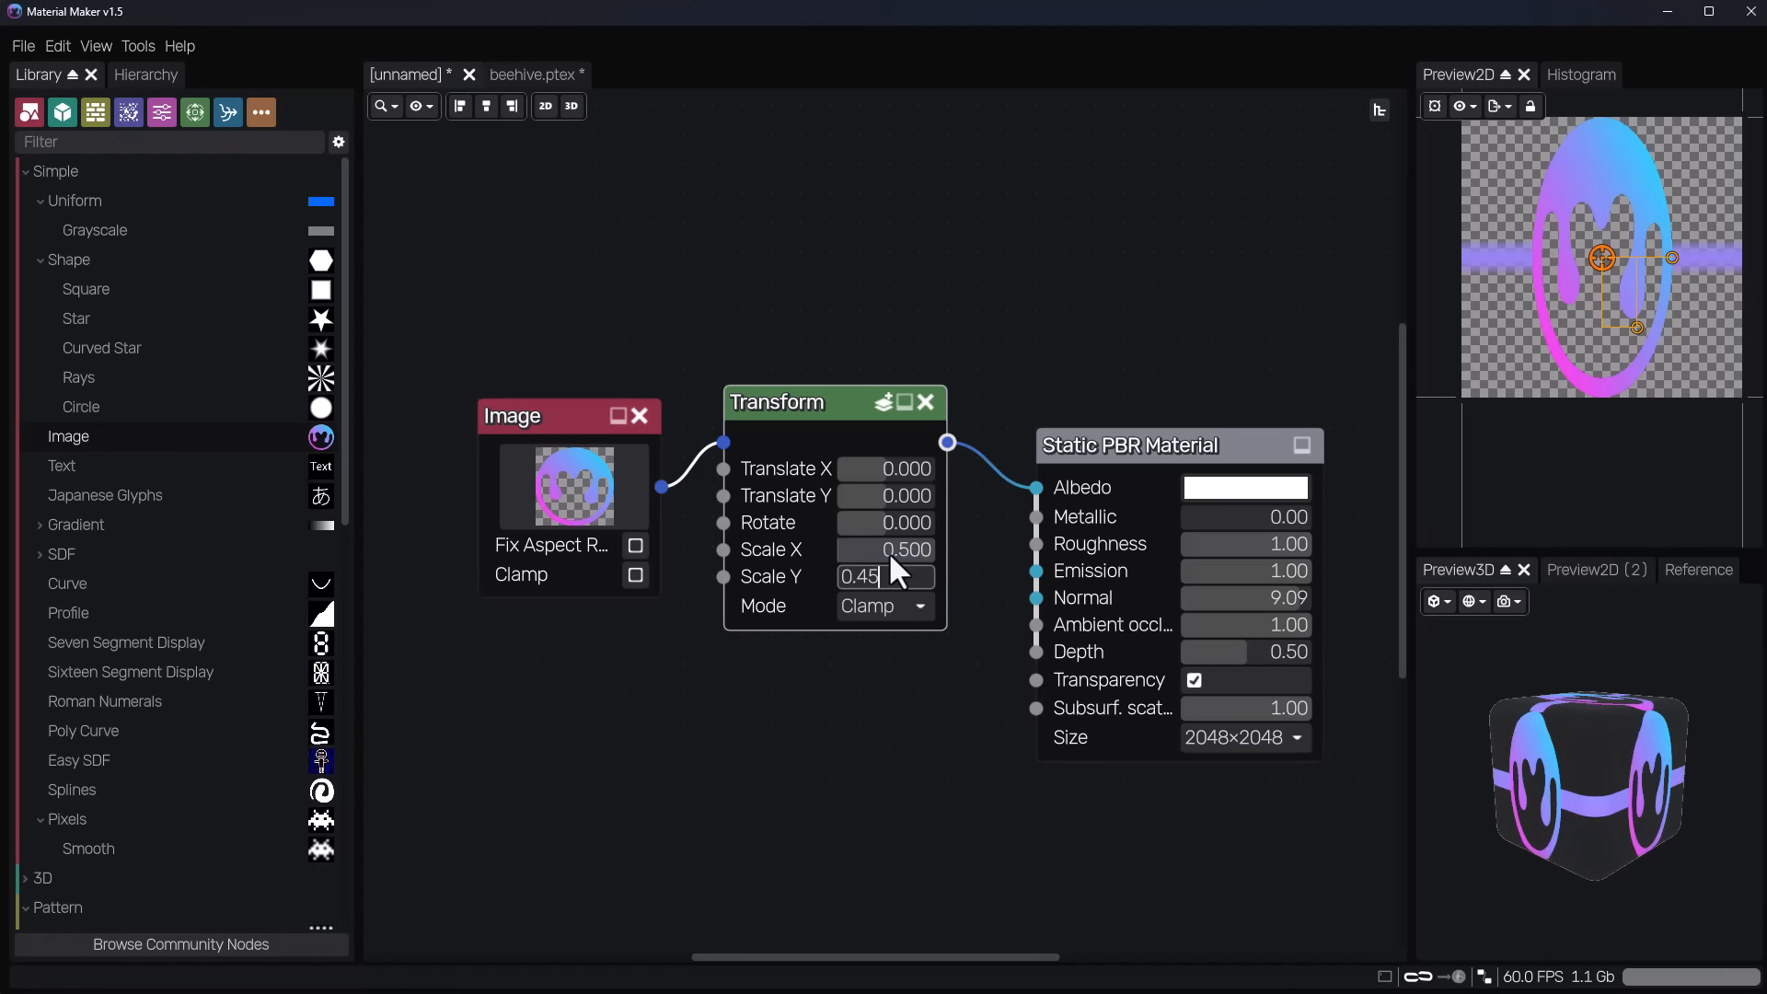
pyautogui.press('Return')
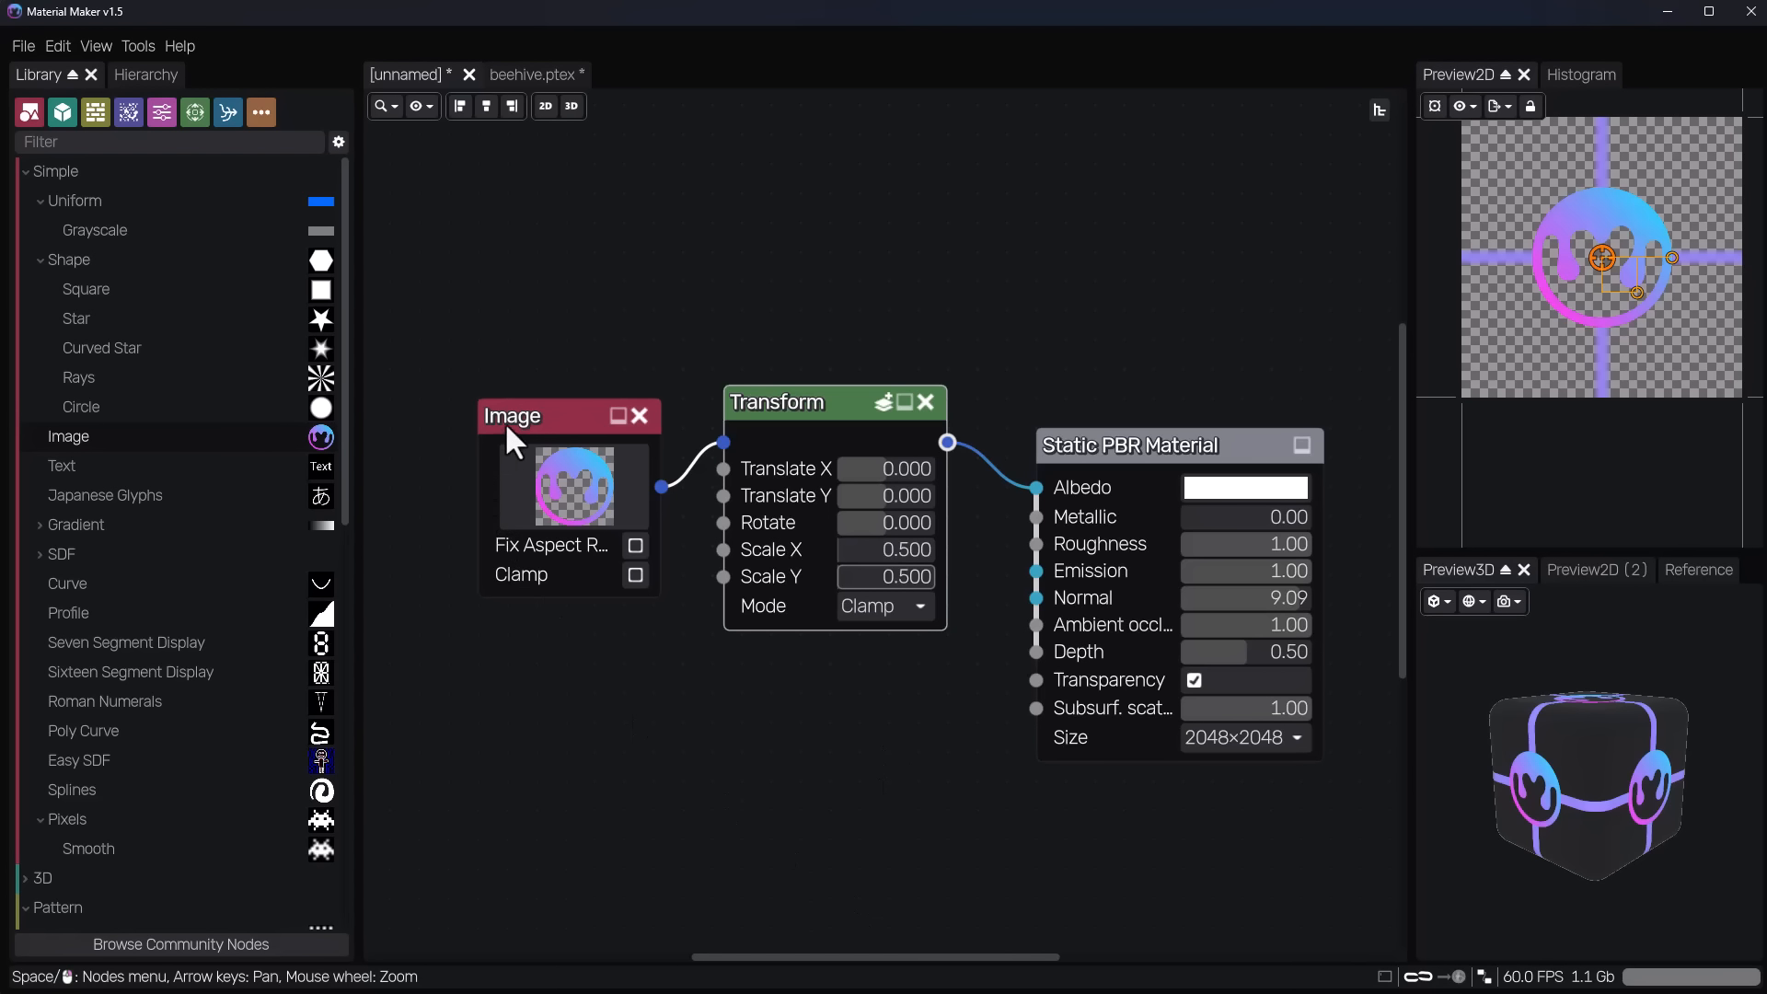
# Move the Image node higher in the graph and compare its 2D preview with that of the Transform node.
pyautogui.moveTo(506, 427); pyautogui.dragTo(476, 339)
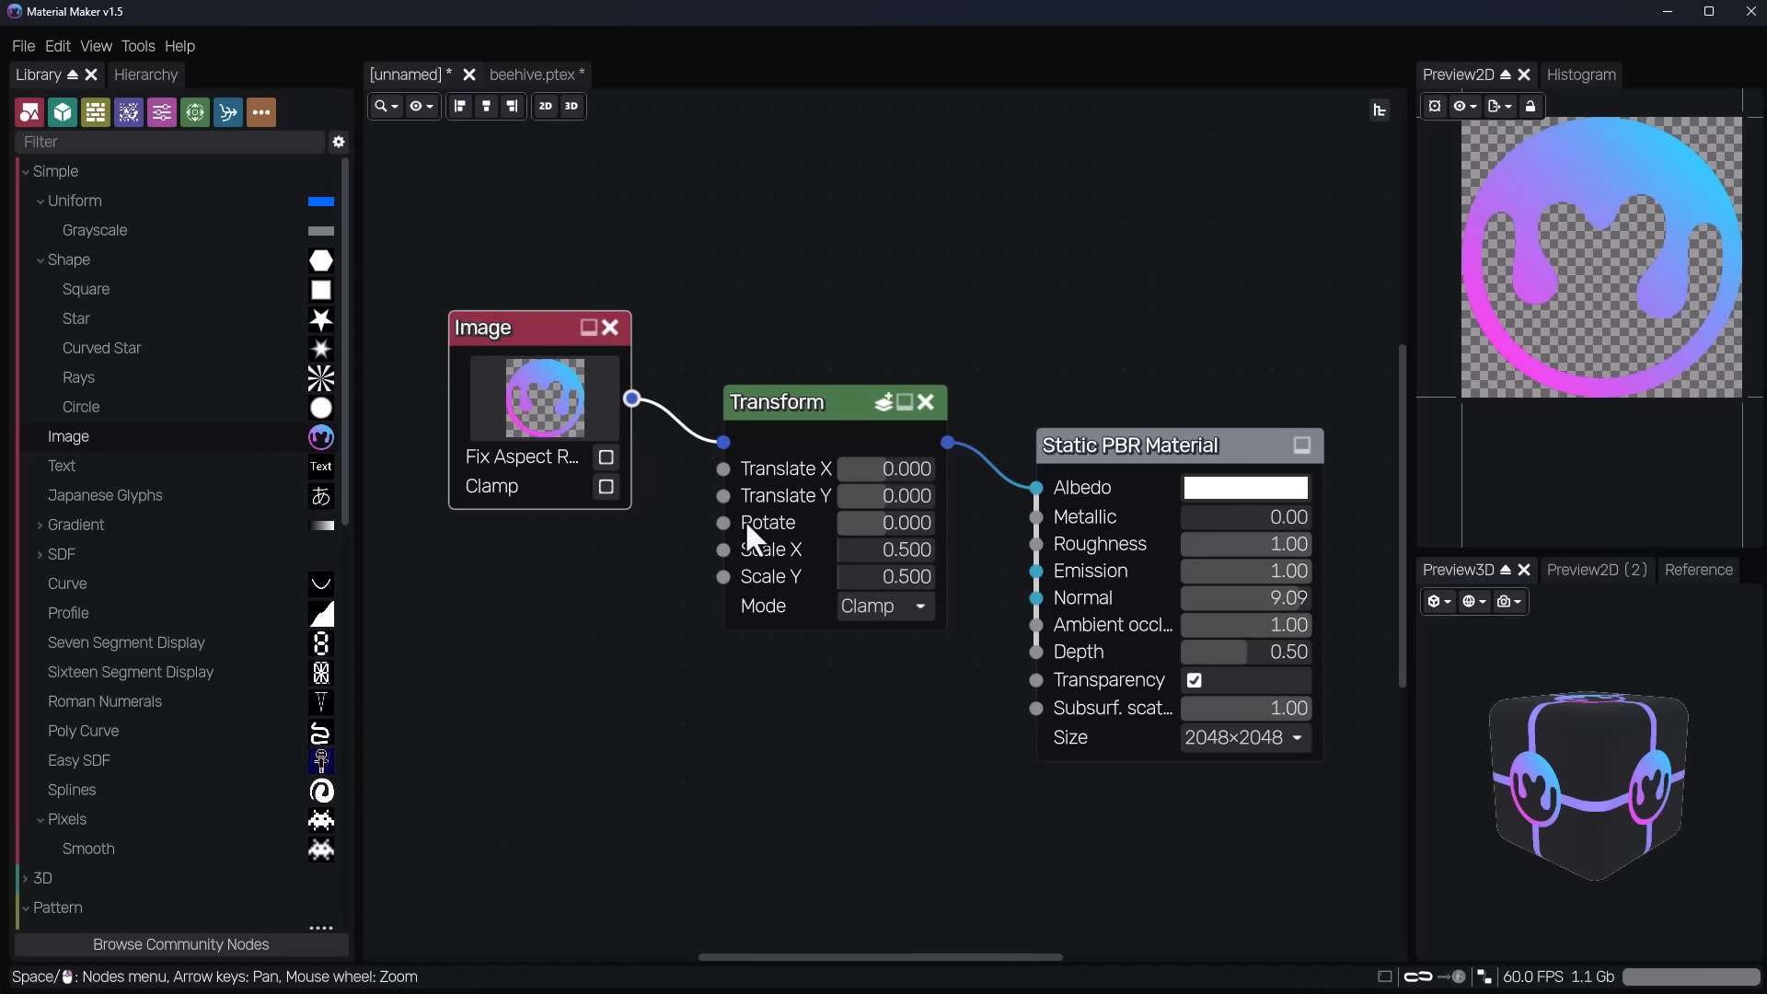
pyautogui.click(782, 406)
# Try the Repeat and Extend modes on the Transform node and return it to Clamp.
pyautogui.click(911, 607)
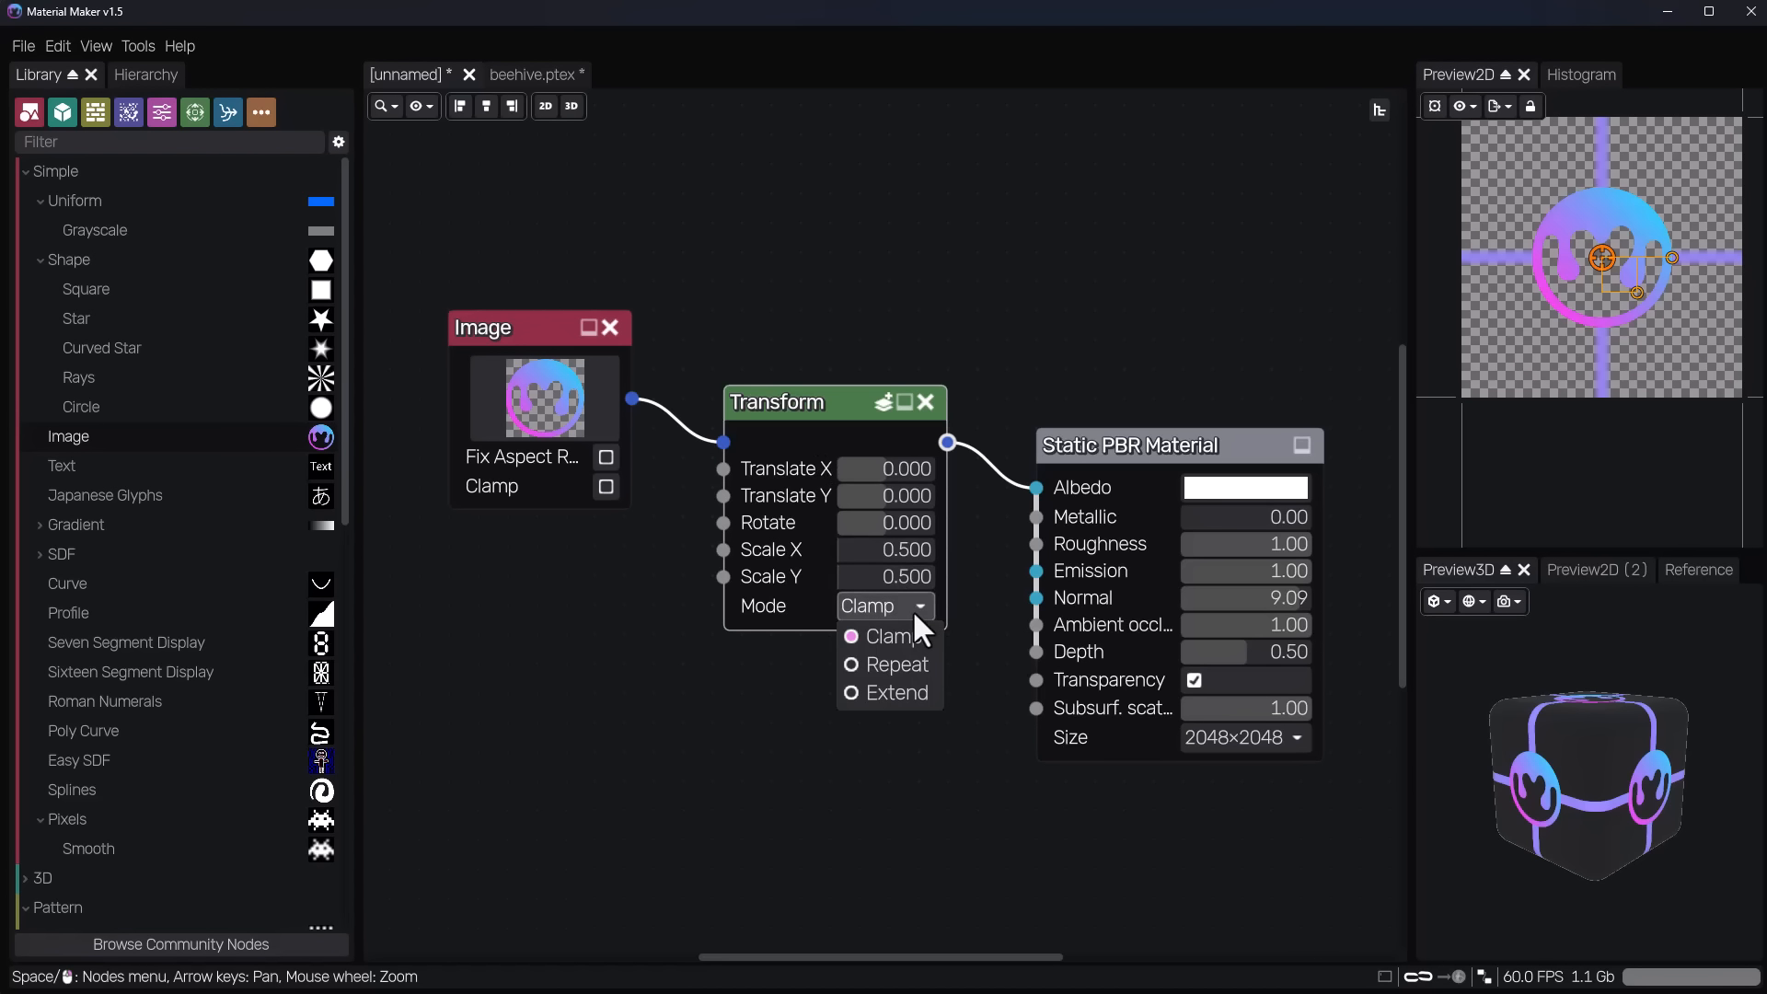
pyautogui.click(897, 666)
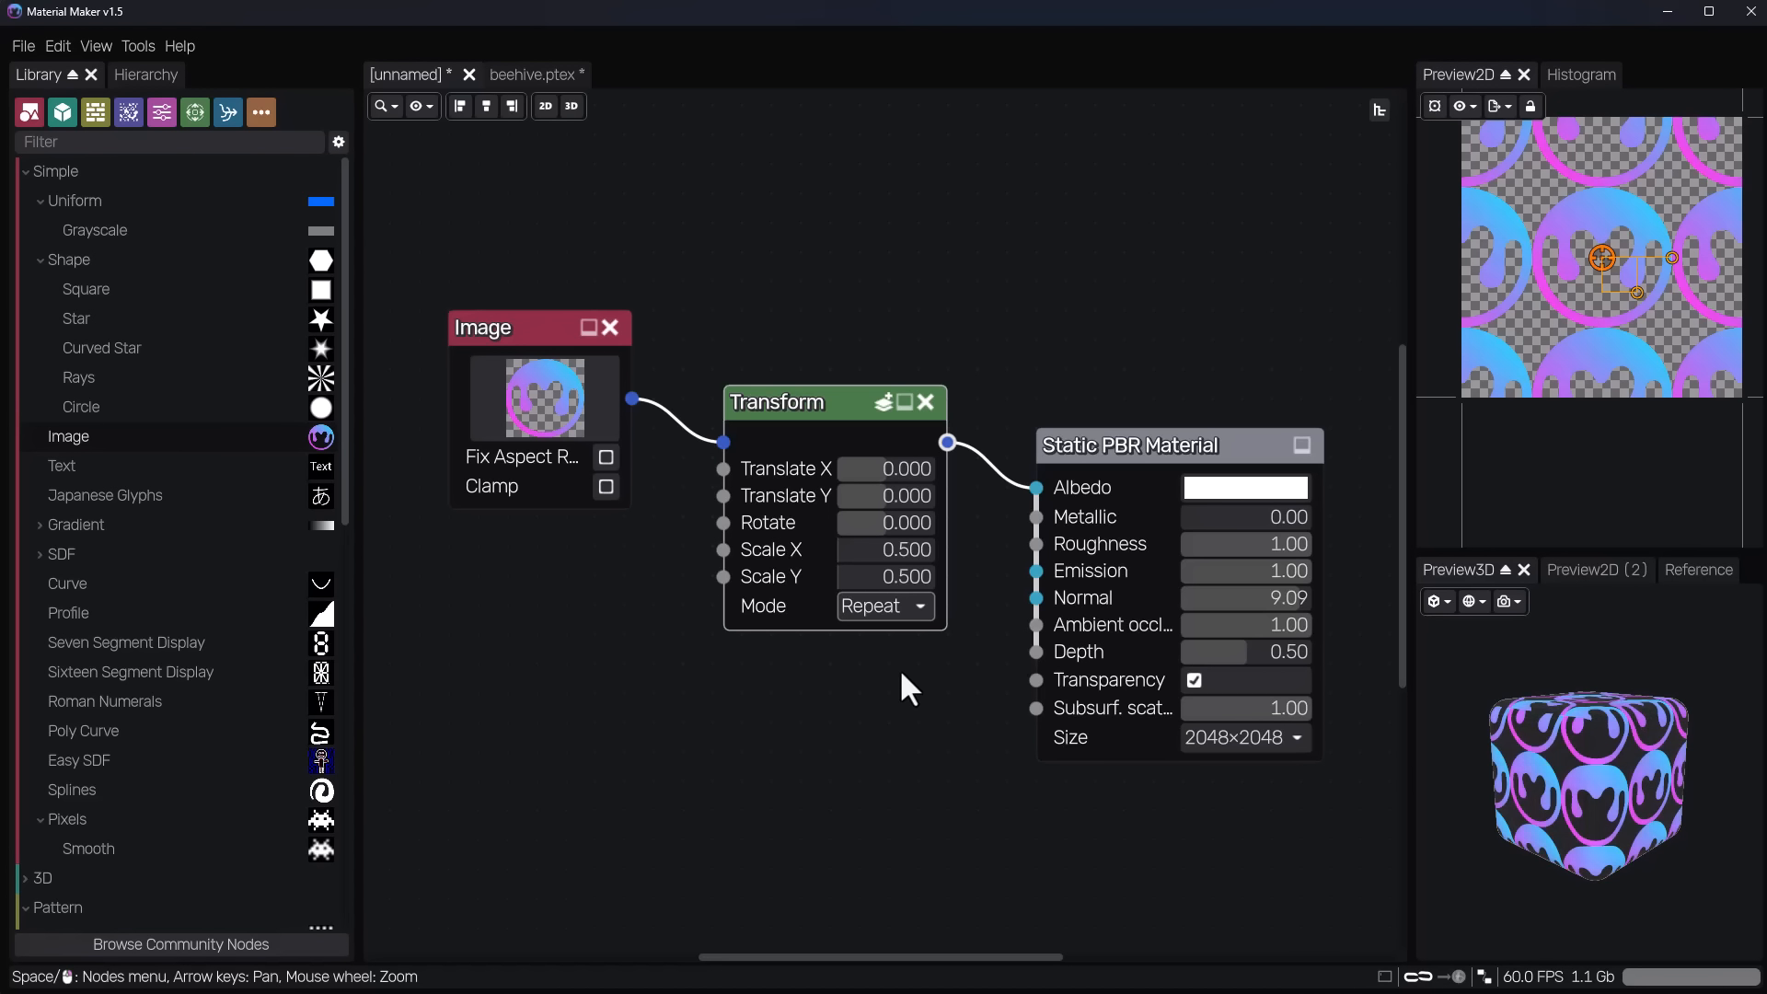
pyautogui.click(907, 606)
pyautogui.click(897, 693)
pyautogui.click(885, 608)
pyautogui.click(897, 638)
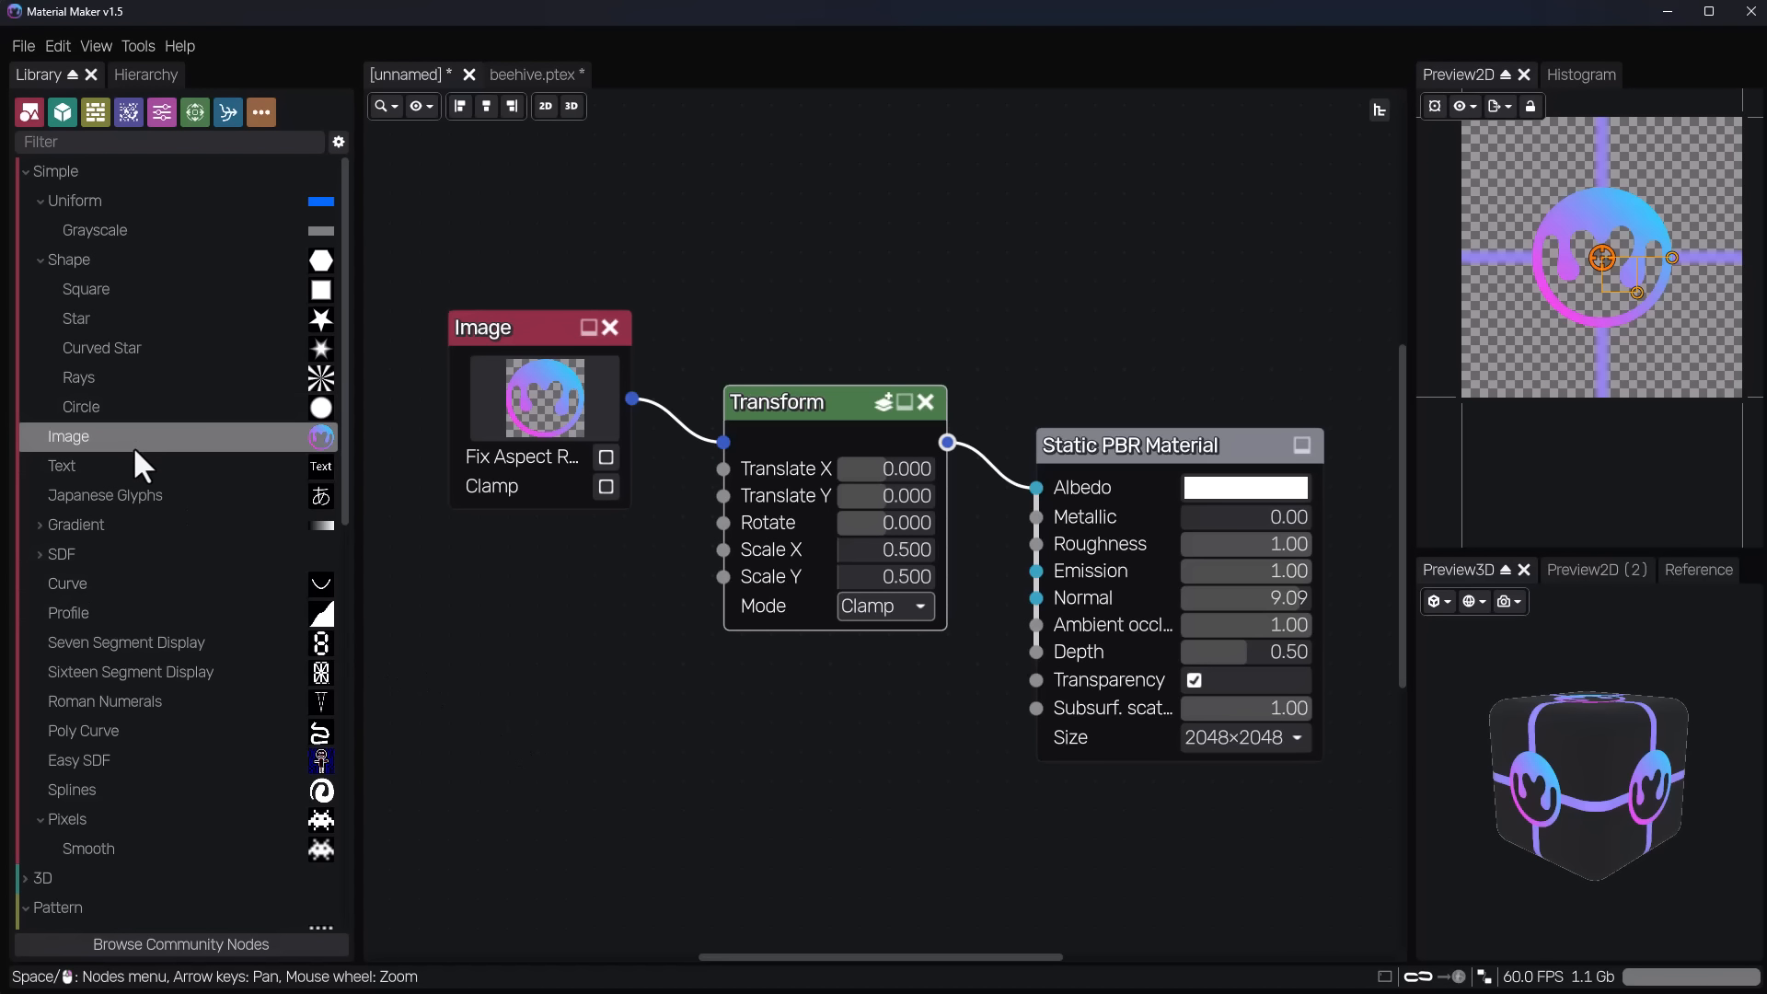
# Add a Text node below the Image node with the text MM1.5.
pyautogui.moveTo(132, 464); pyautogui.dragTo(474, 670)
pyautogui.moveTo(654, 730); pyautogui.dragTo(572, 720)
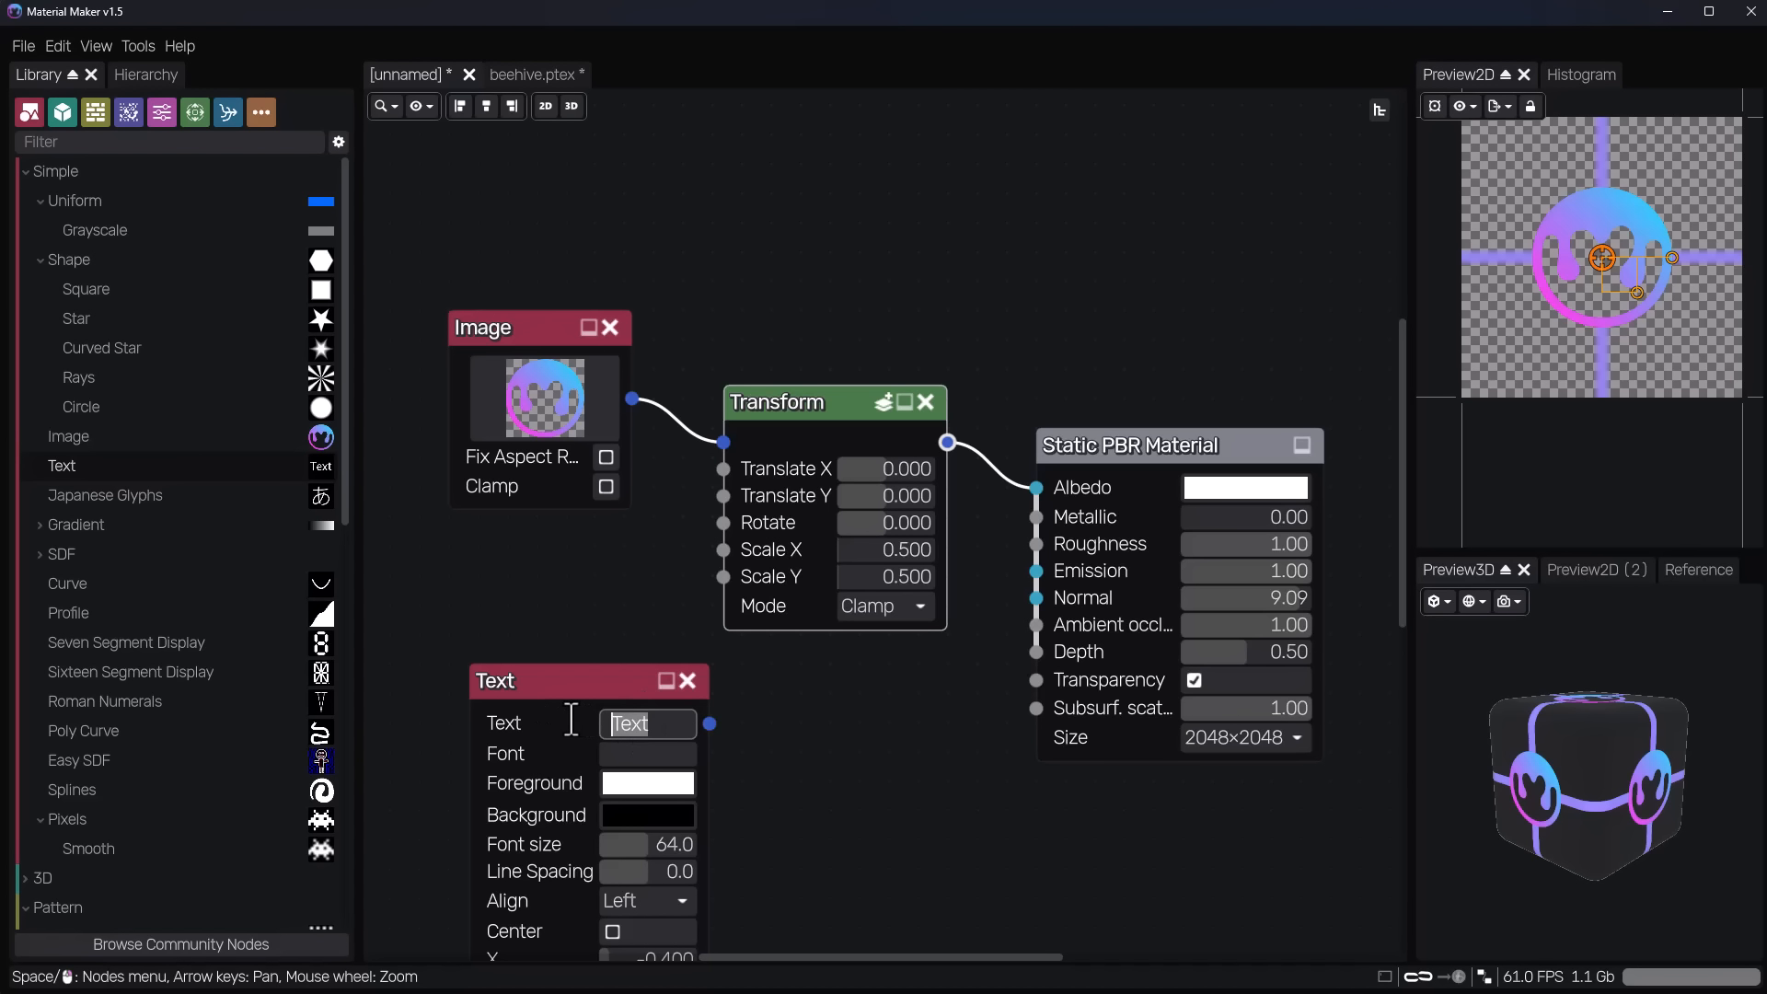
pyautogui.write('MM1.5')
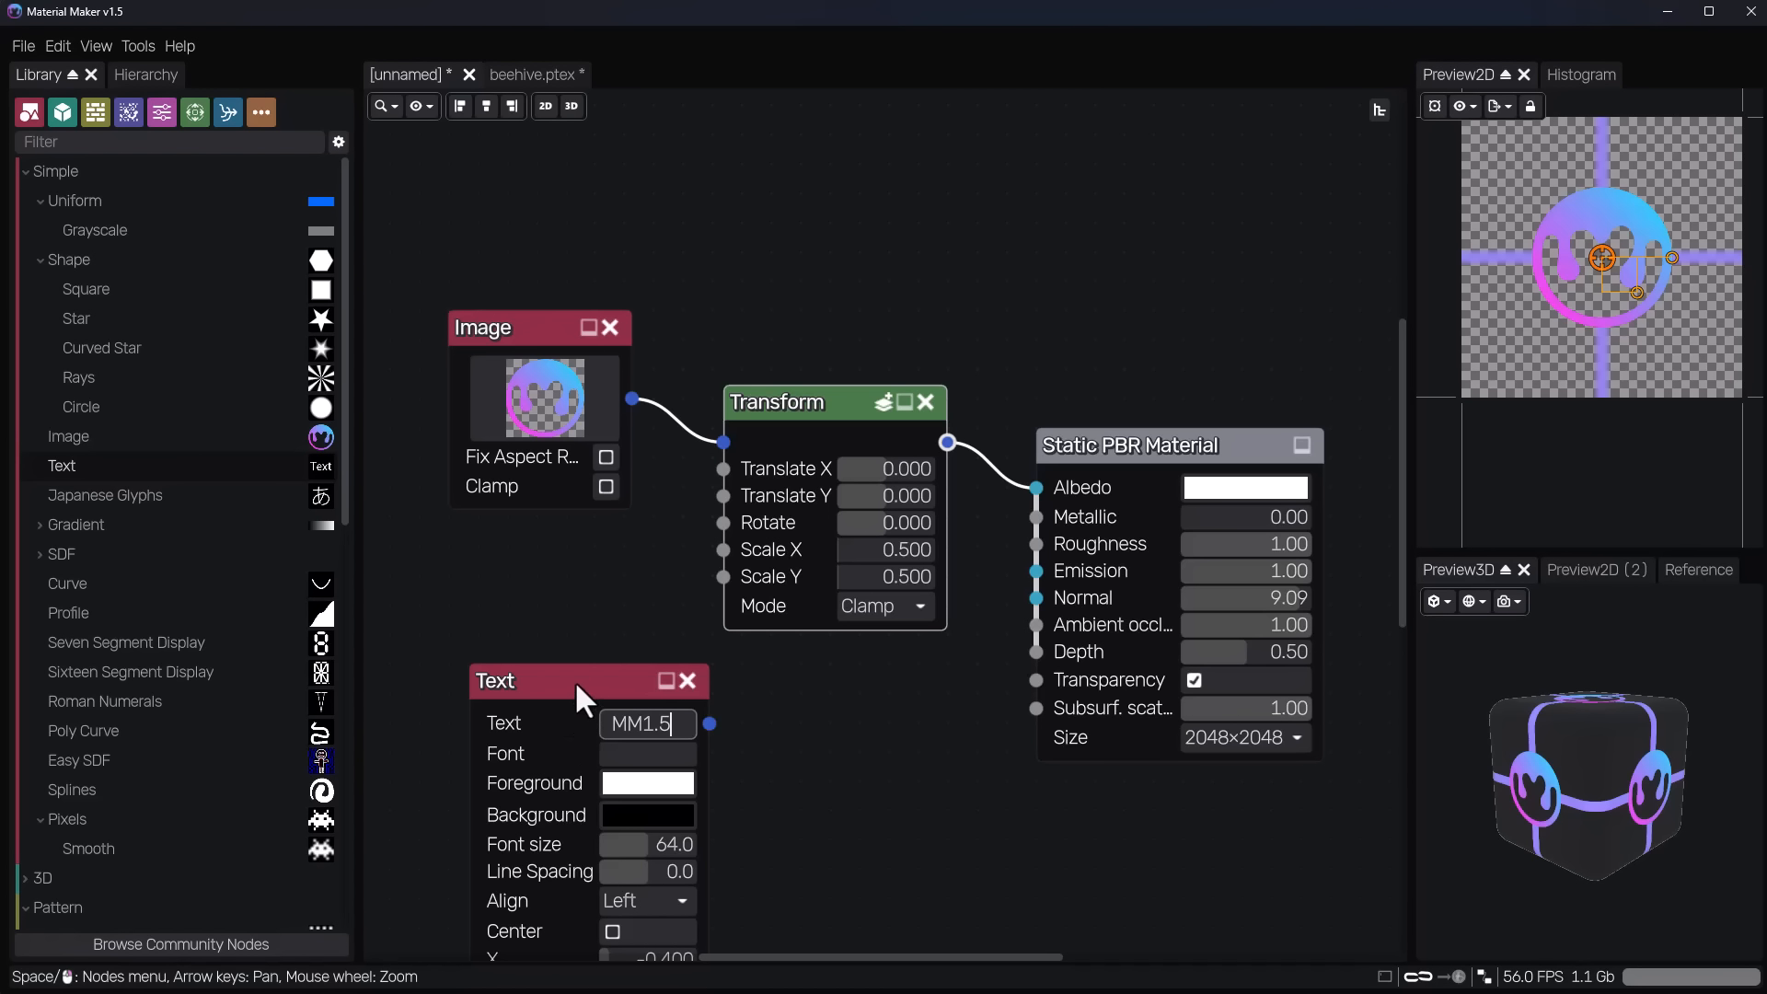
pyautogui.press('Return')
pyautogui.moveTo(583, 670); pyautogui.dragTo(532, 611)
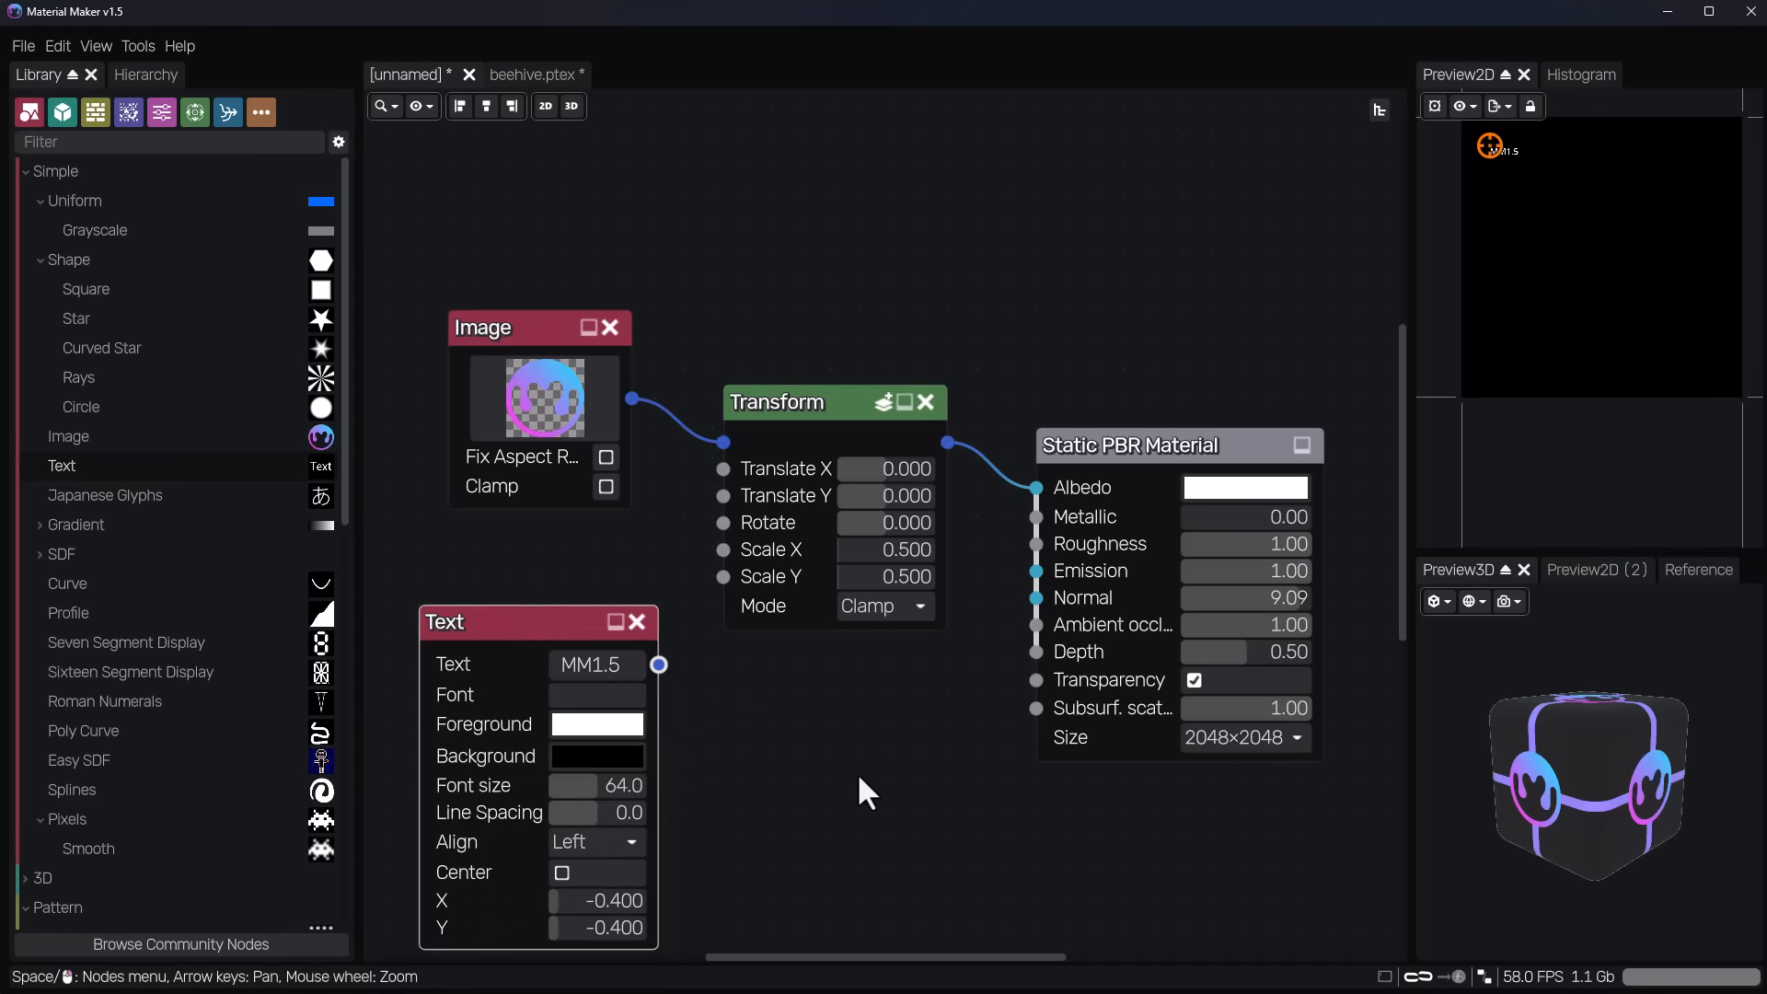
# Move the Transform node up beside the Image node and insert a Blend node fed by the Text node.
pyautogui.moveTo(793, 402); pyautogui.dragTo(773, 346)
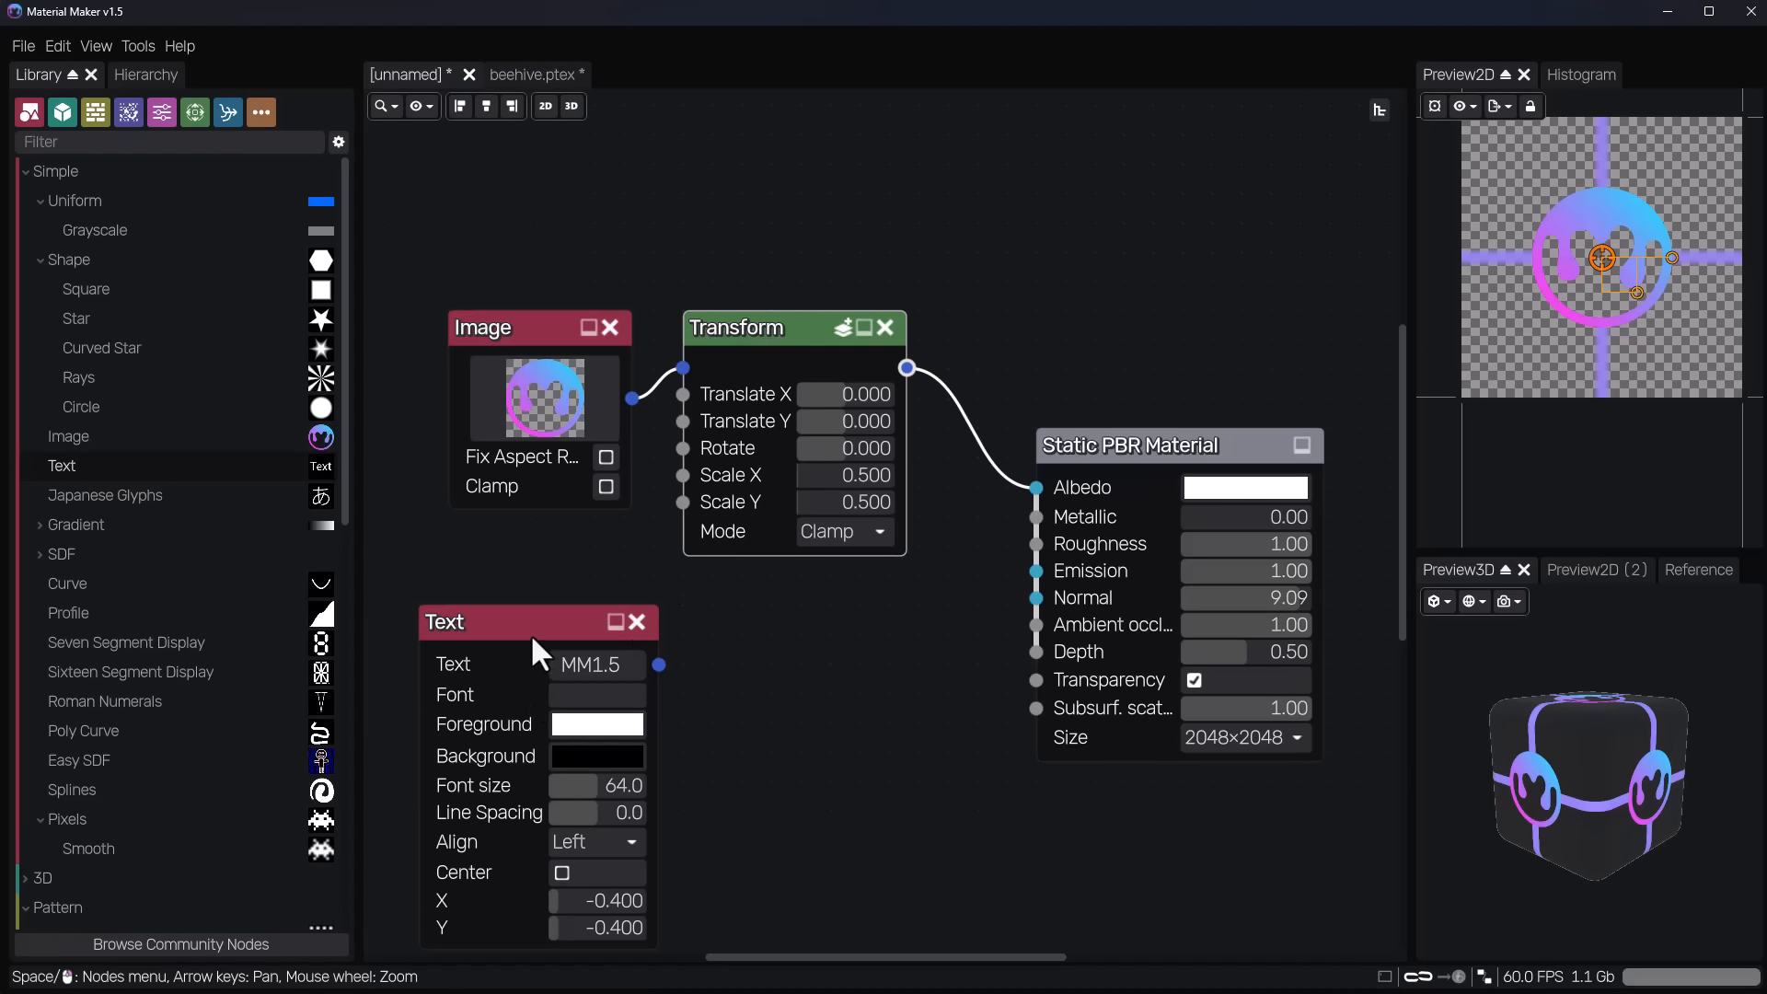
pyautogui.moveTo(659, 664); pyautogui.dragTo(745, 650)
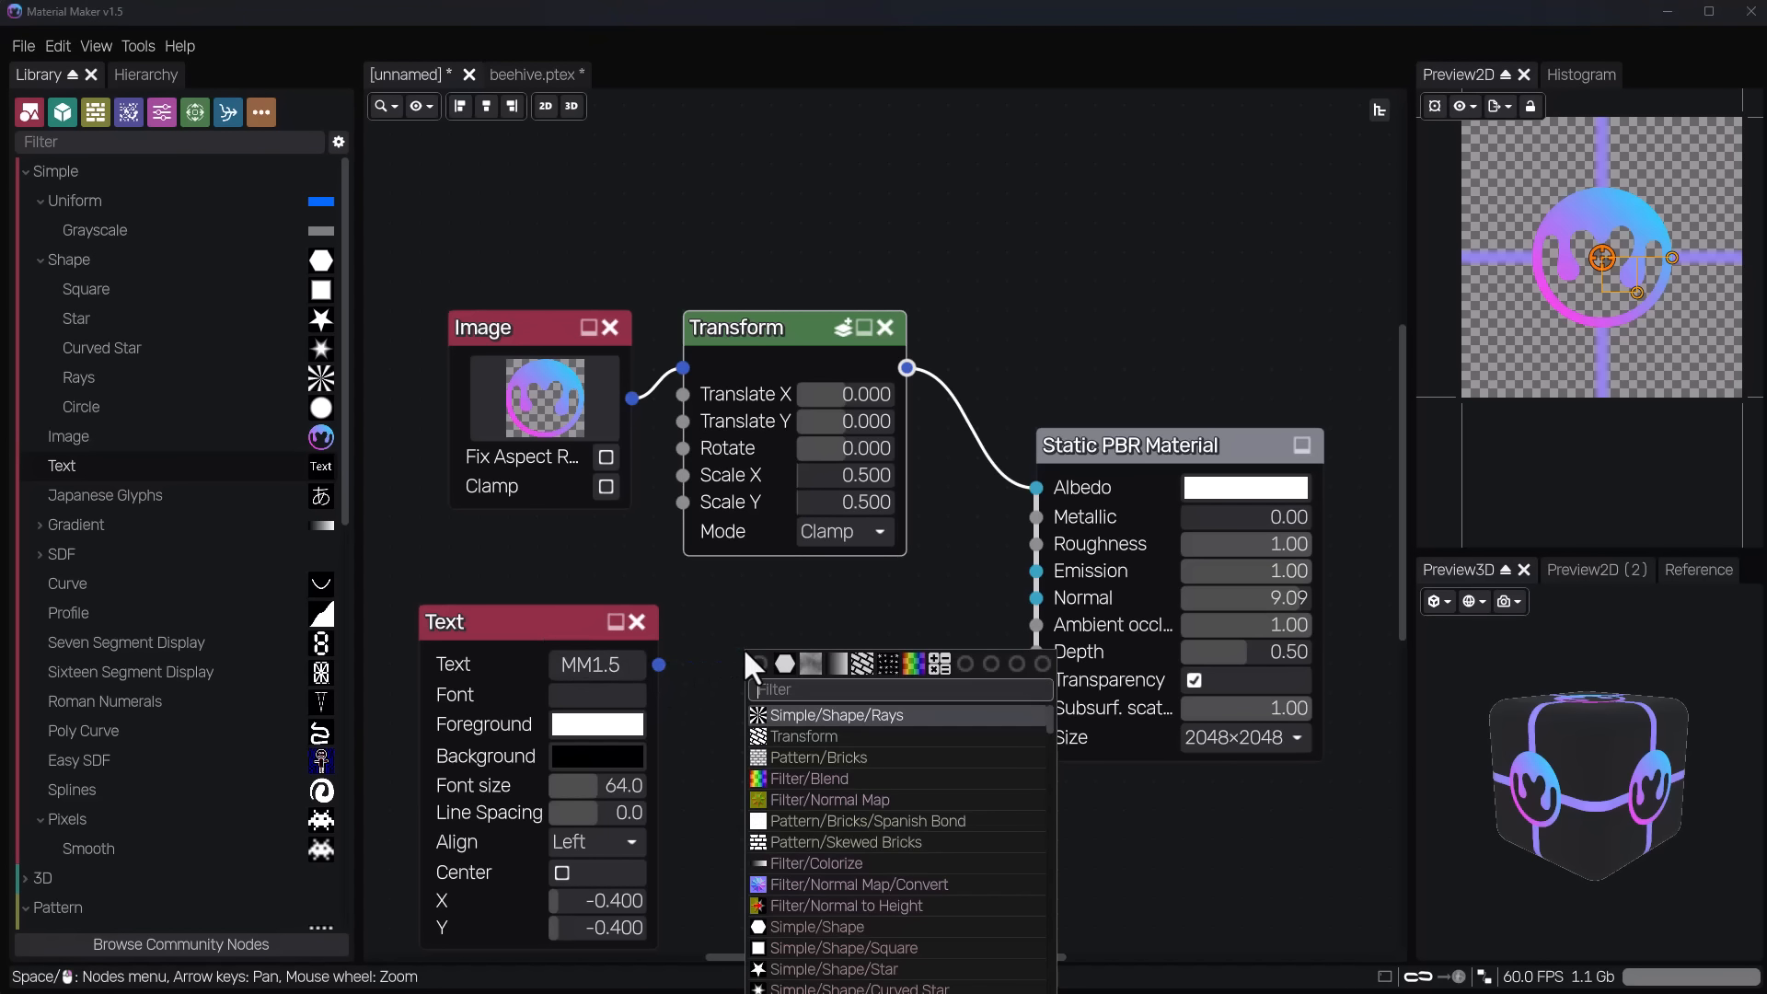
pyautogui.write('blend')
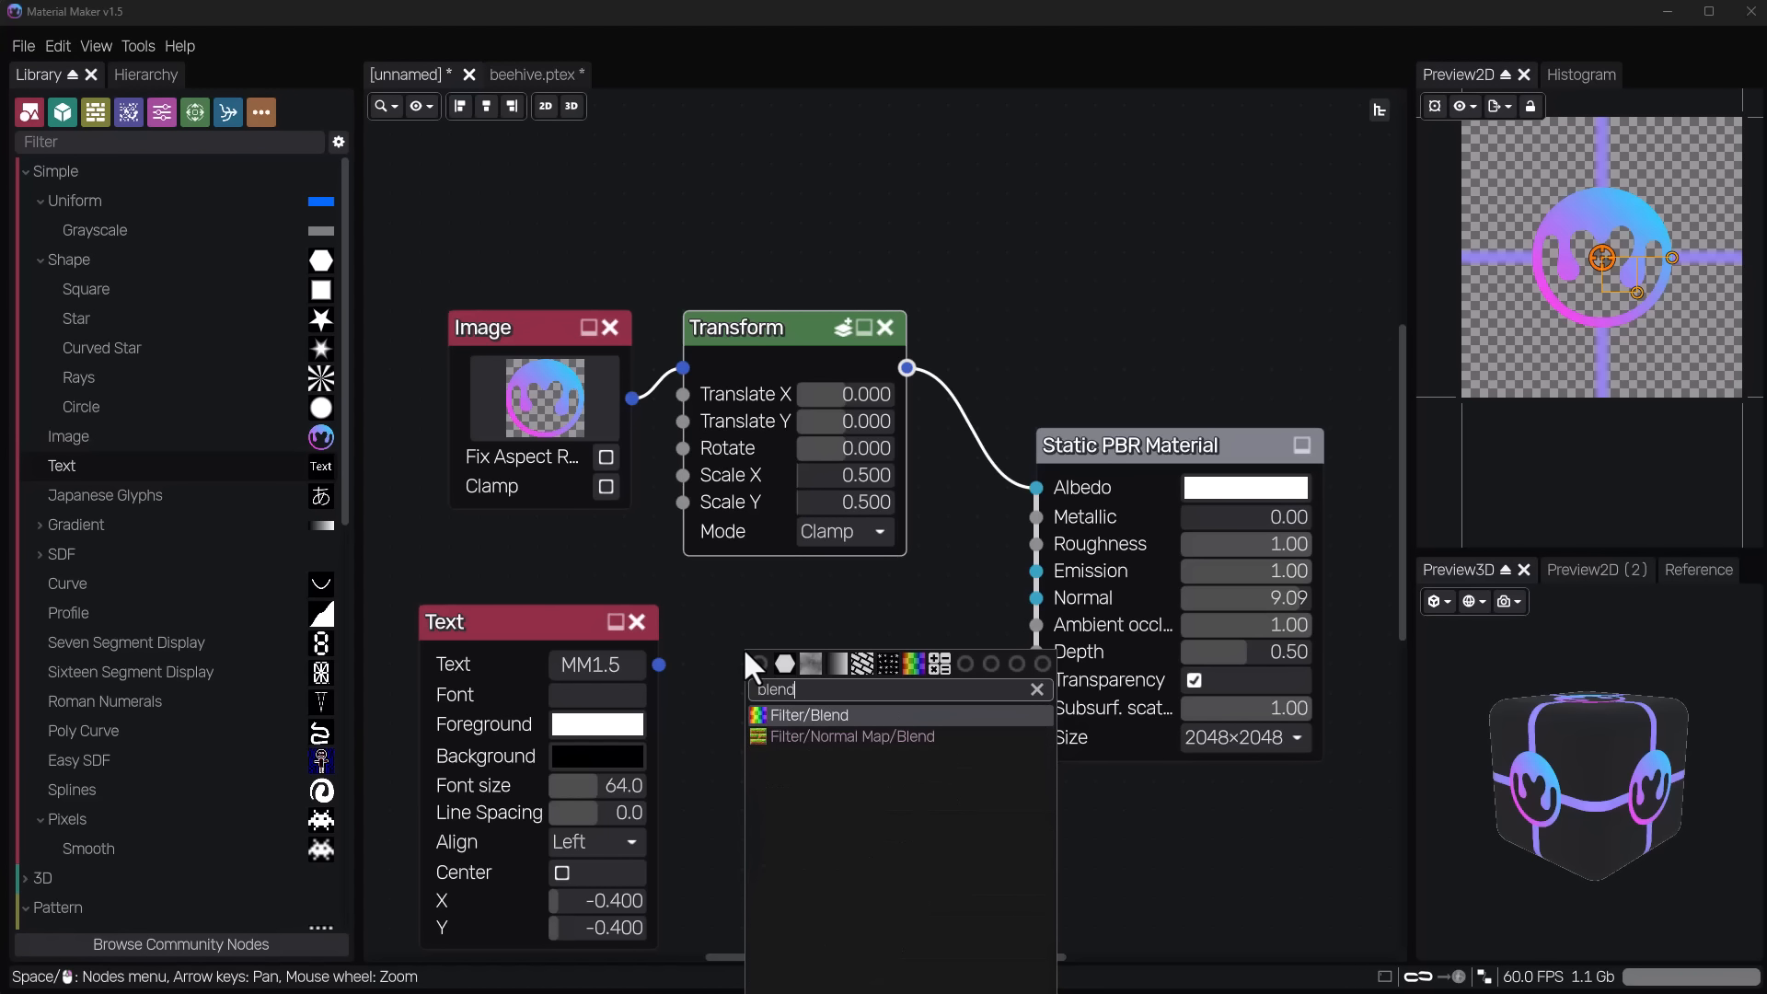
pyautogui.press('Return')
# Rearrange the source nodes and connect Transform to the Blend node's Background and Text to its Layer1 input.
pyautogui.moveTo(493, 327); pyautogui.dragTo(434, 298)
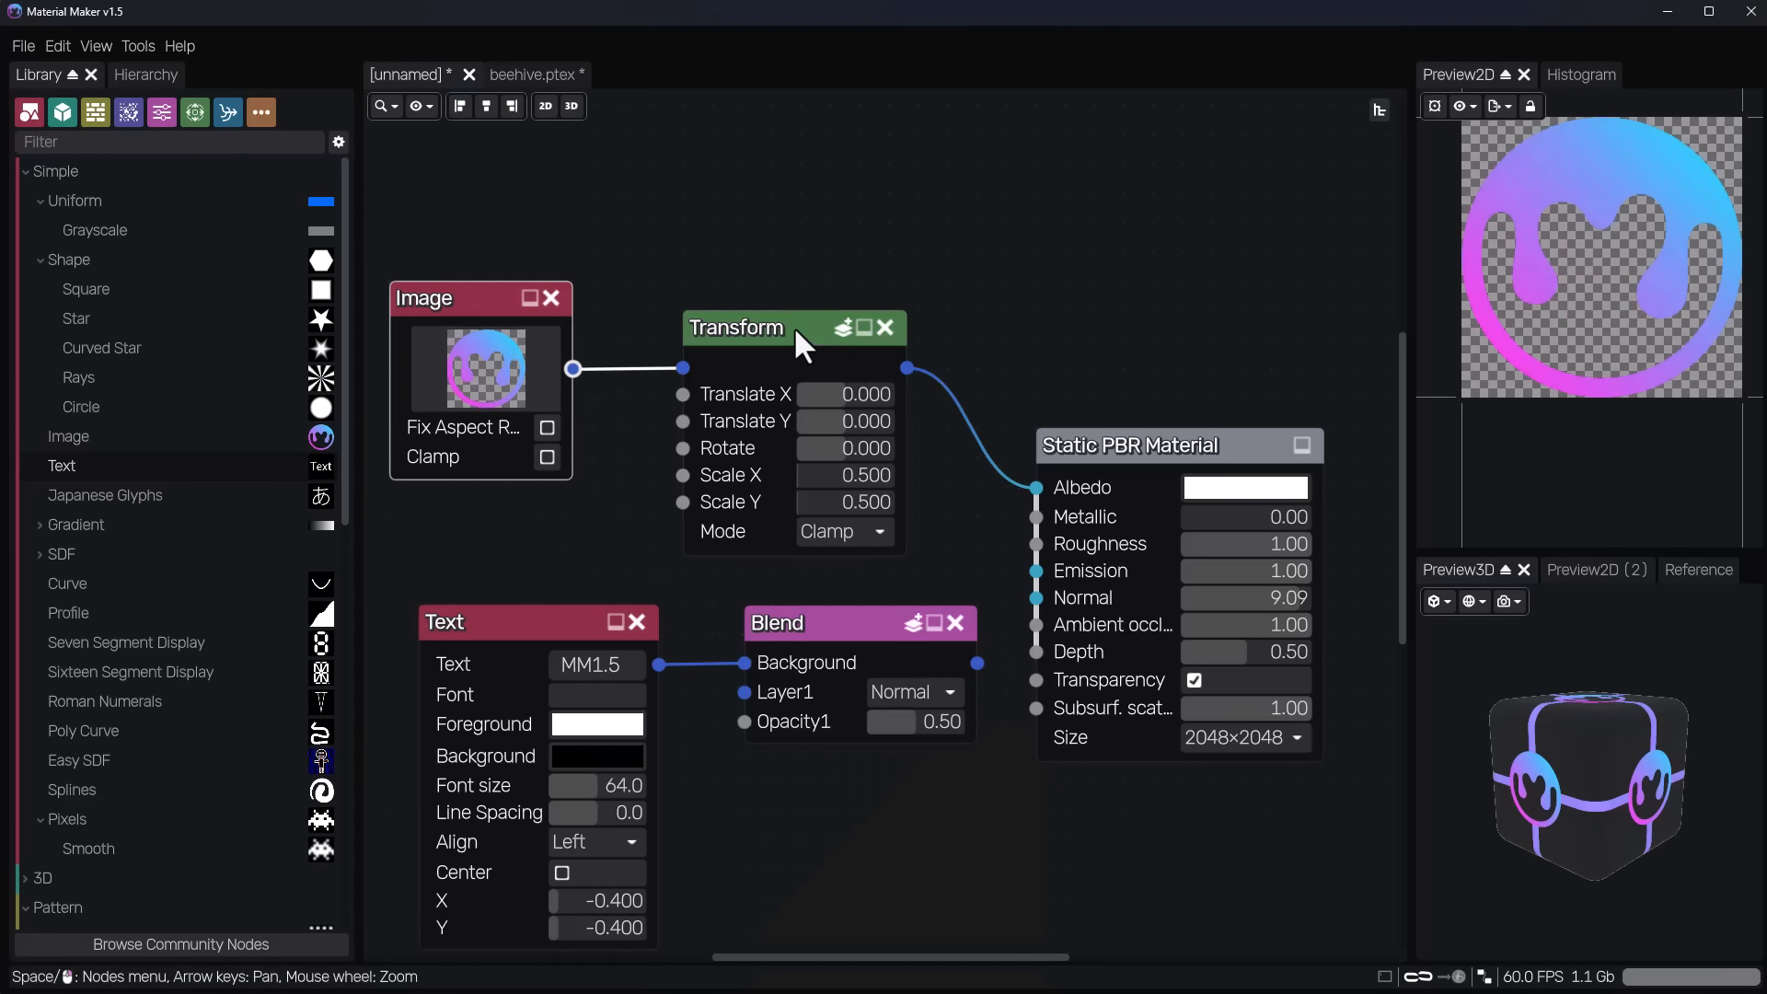
pyautogui.moveTo(793, 326); pyautogui.dragTo(677, 296)
pyautogui.moveTo(788, 338); pyautogui.dragTo(744, 662)
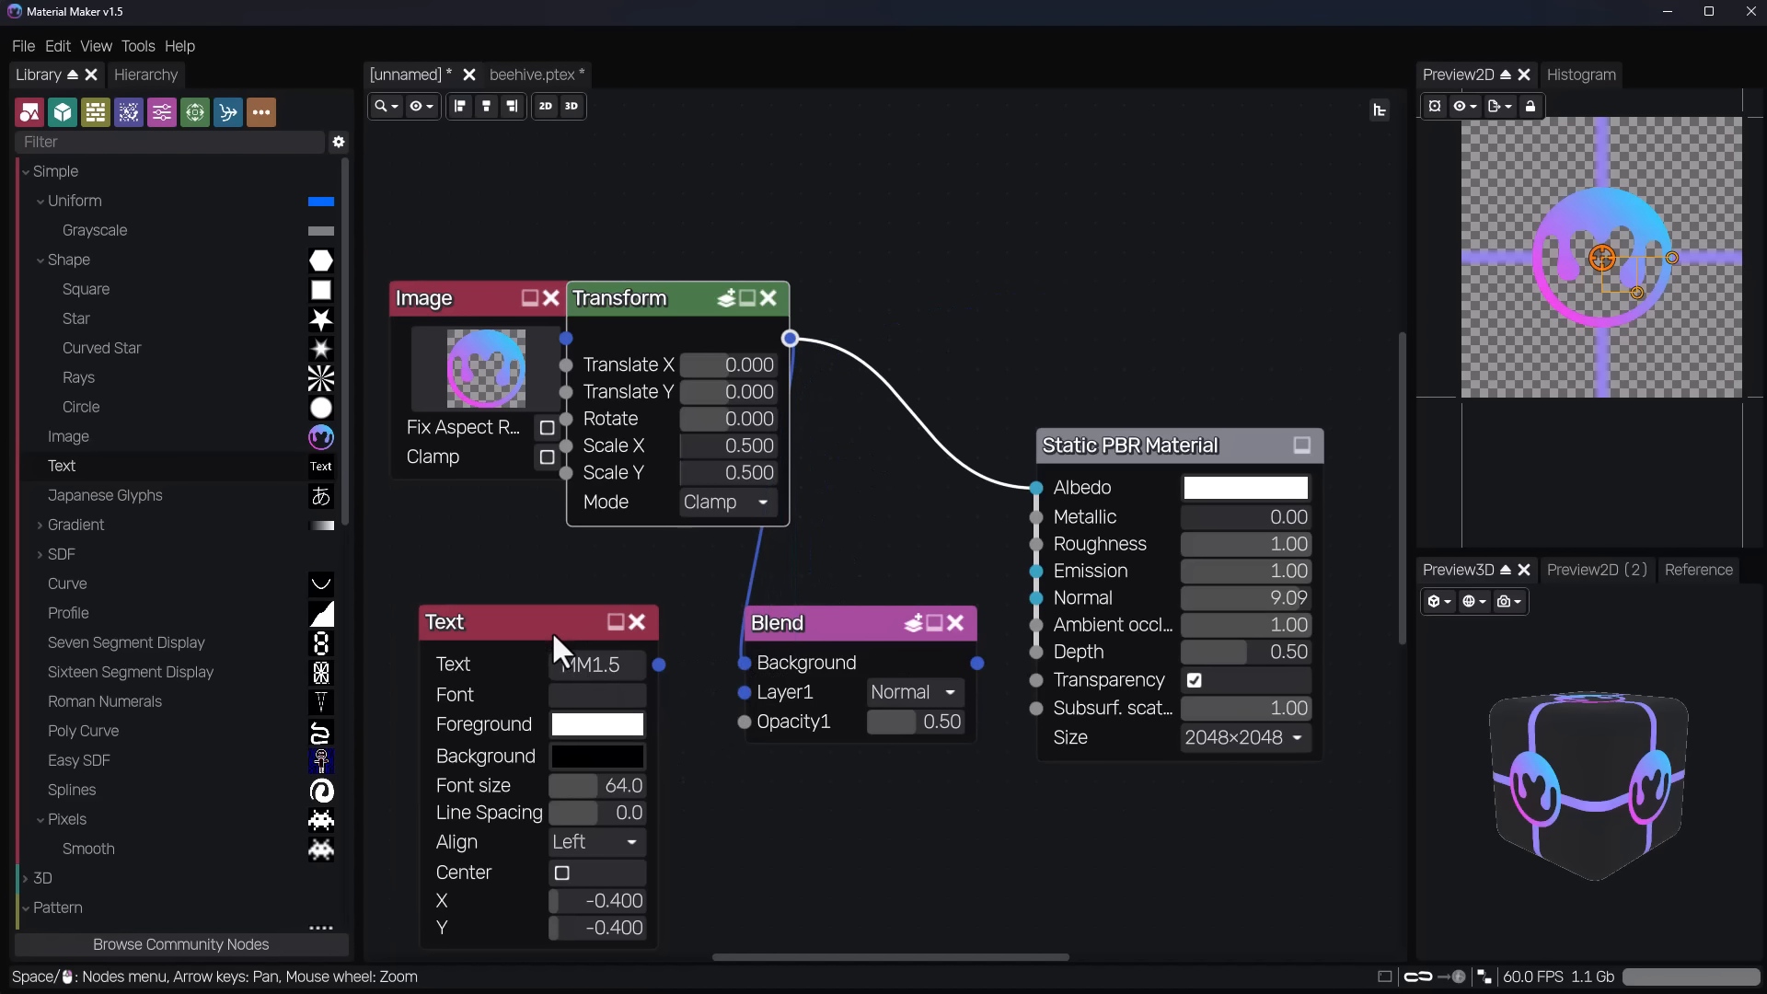
pyautogui.moveTo(553, 634); pyautogui.dragTo(553, 605)
pyautogui.moveTo(659, 635); pyautogui.dragTo(733, 698)
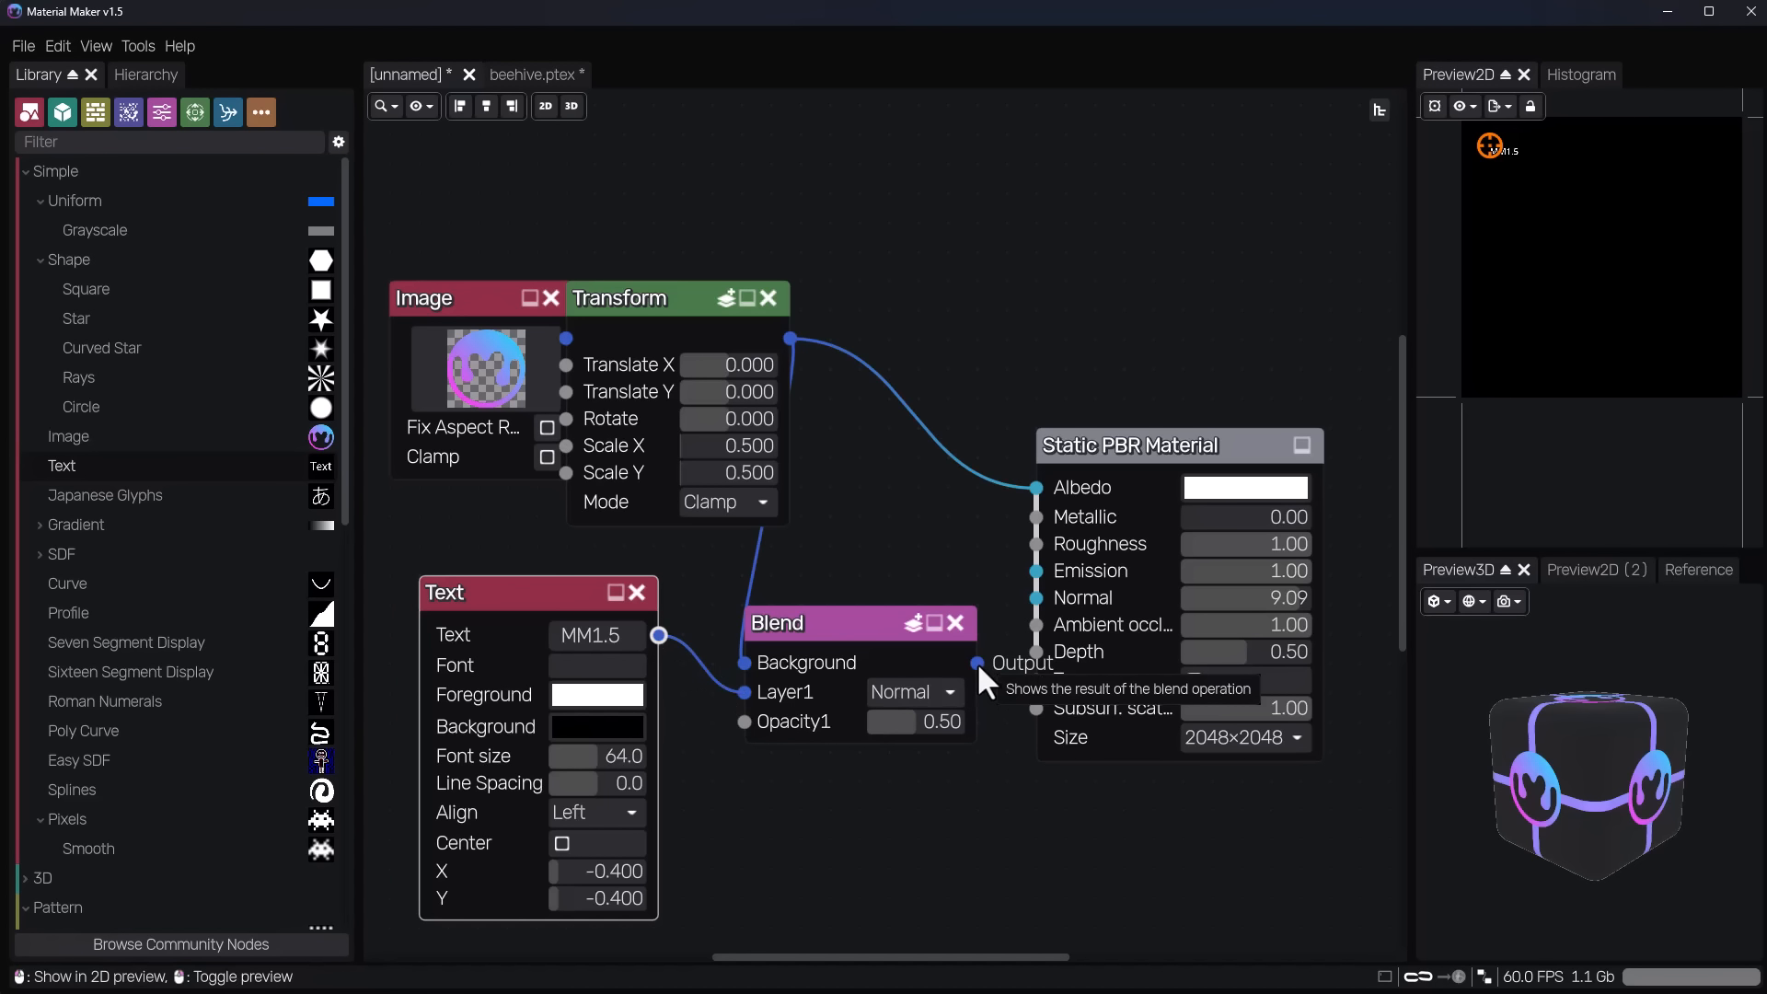
# Connect the Blend node's output to the material's Albedo input and inspect the text up close in the 3D preview.
pyautogui.moveTo(977, 663); pyautogui.dragTo(1034, 488)
pyautogui.moveTo(829, 623); pyautogui.dragTo(826, 622)
pyautogui.scroll(6, 1483, 736)
pyautogui.moveTo(1728, 664); pyautogui.dragTo(1542, 718)
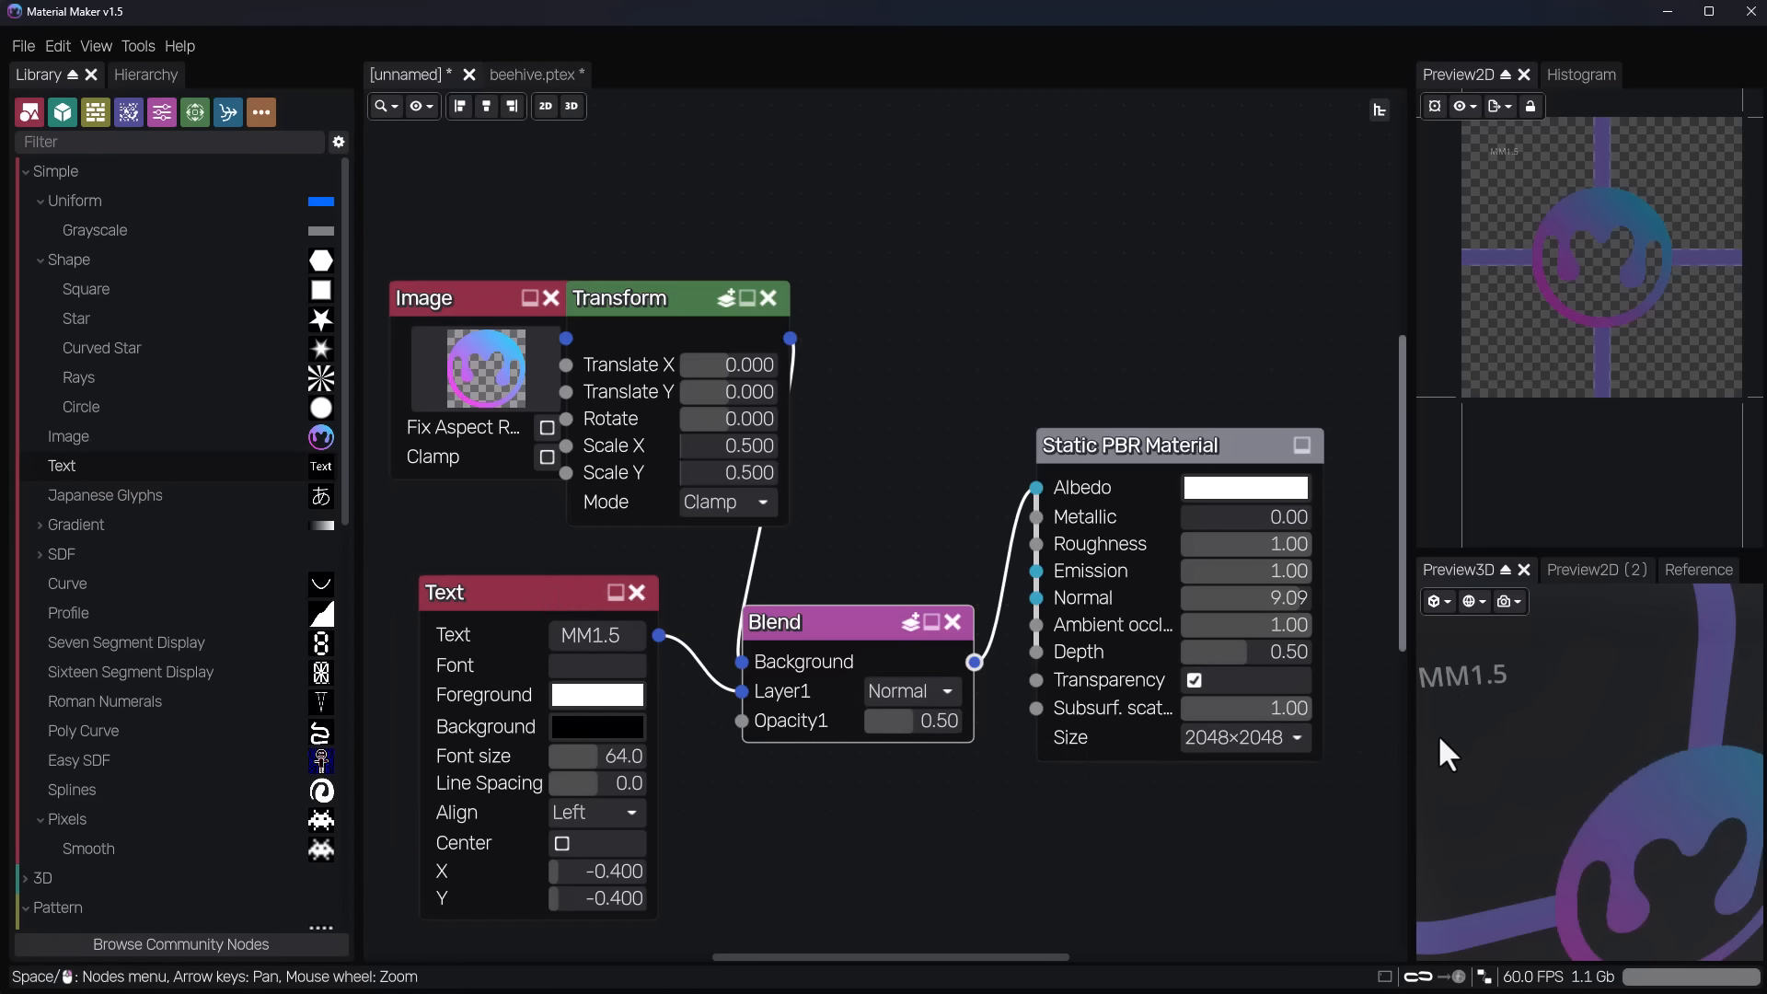
pyautogui.moveTo(1438, 732); pyautogui.dragTo(1636, 819)
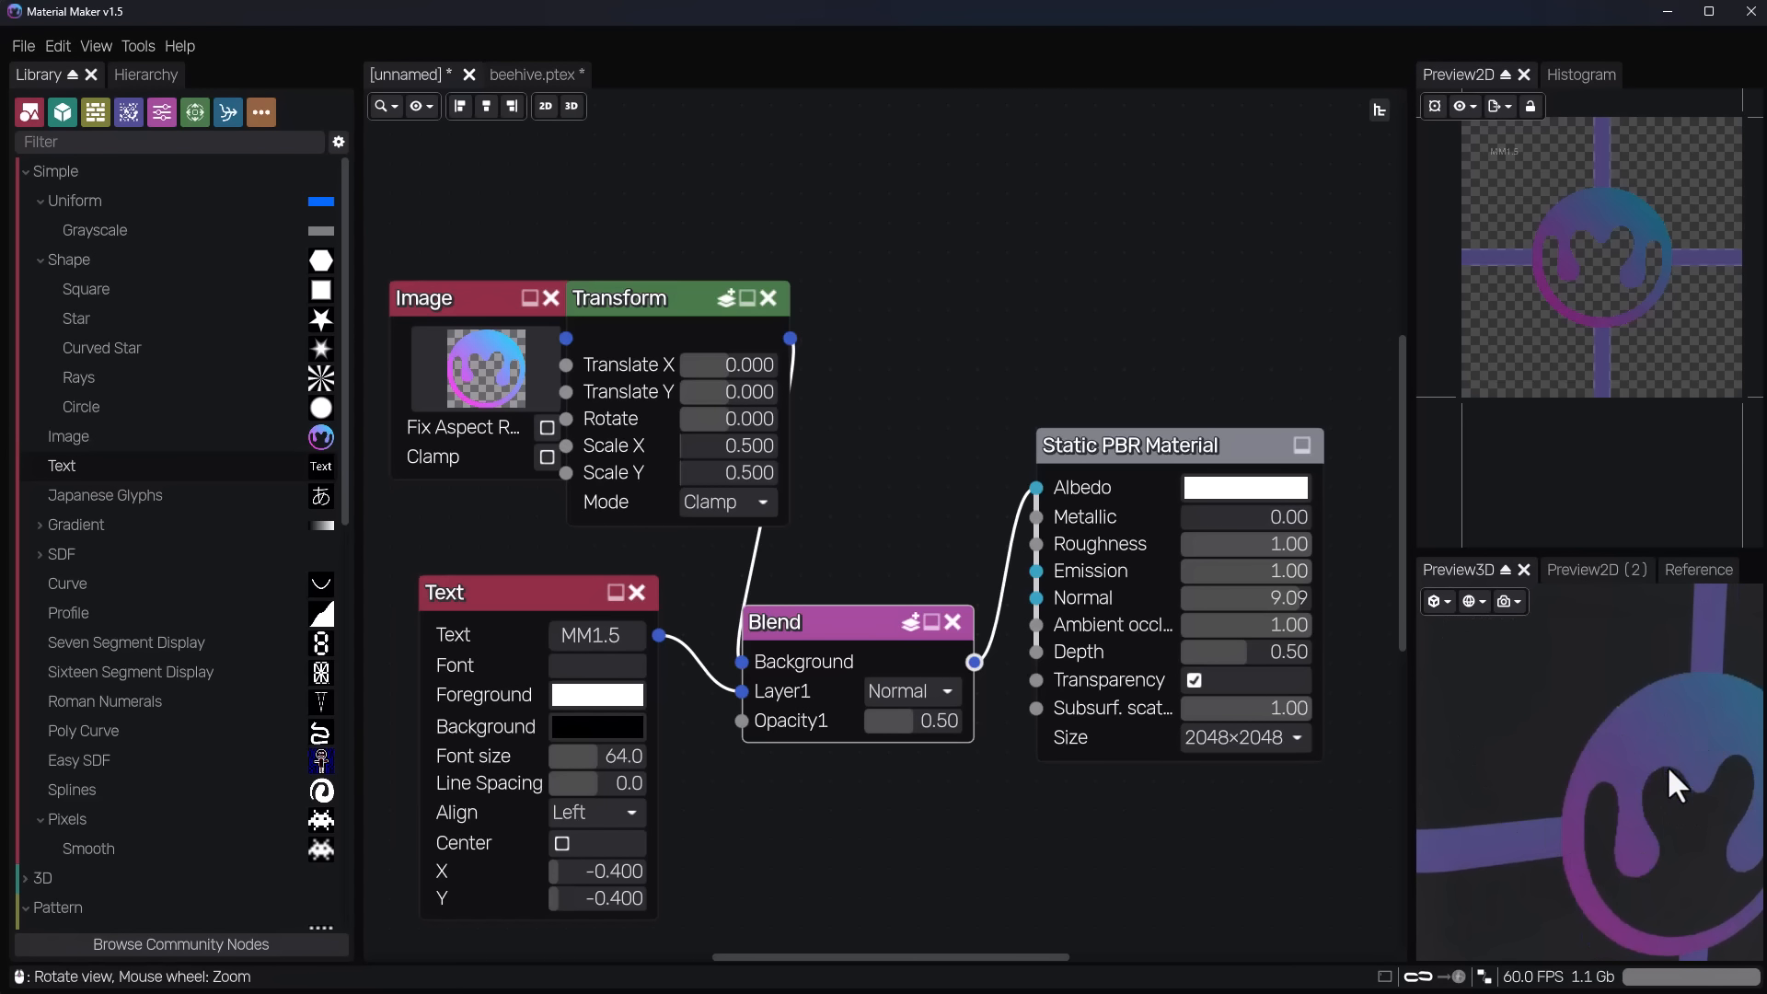
# Set the Blend node's Opacity1 to 1.00 and its Layer1 mode to Screen.
pyautogui.moveTo(885, 723); pyautogui.dragTo(1013, 737)
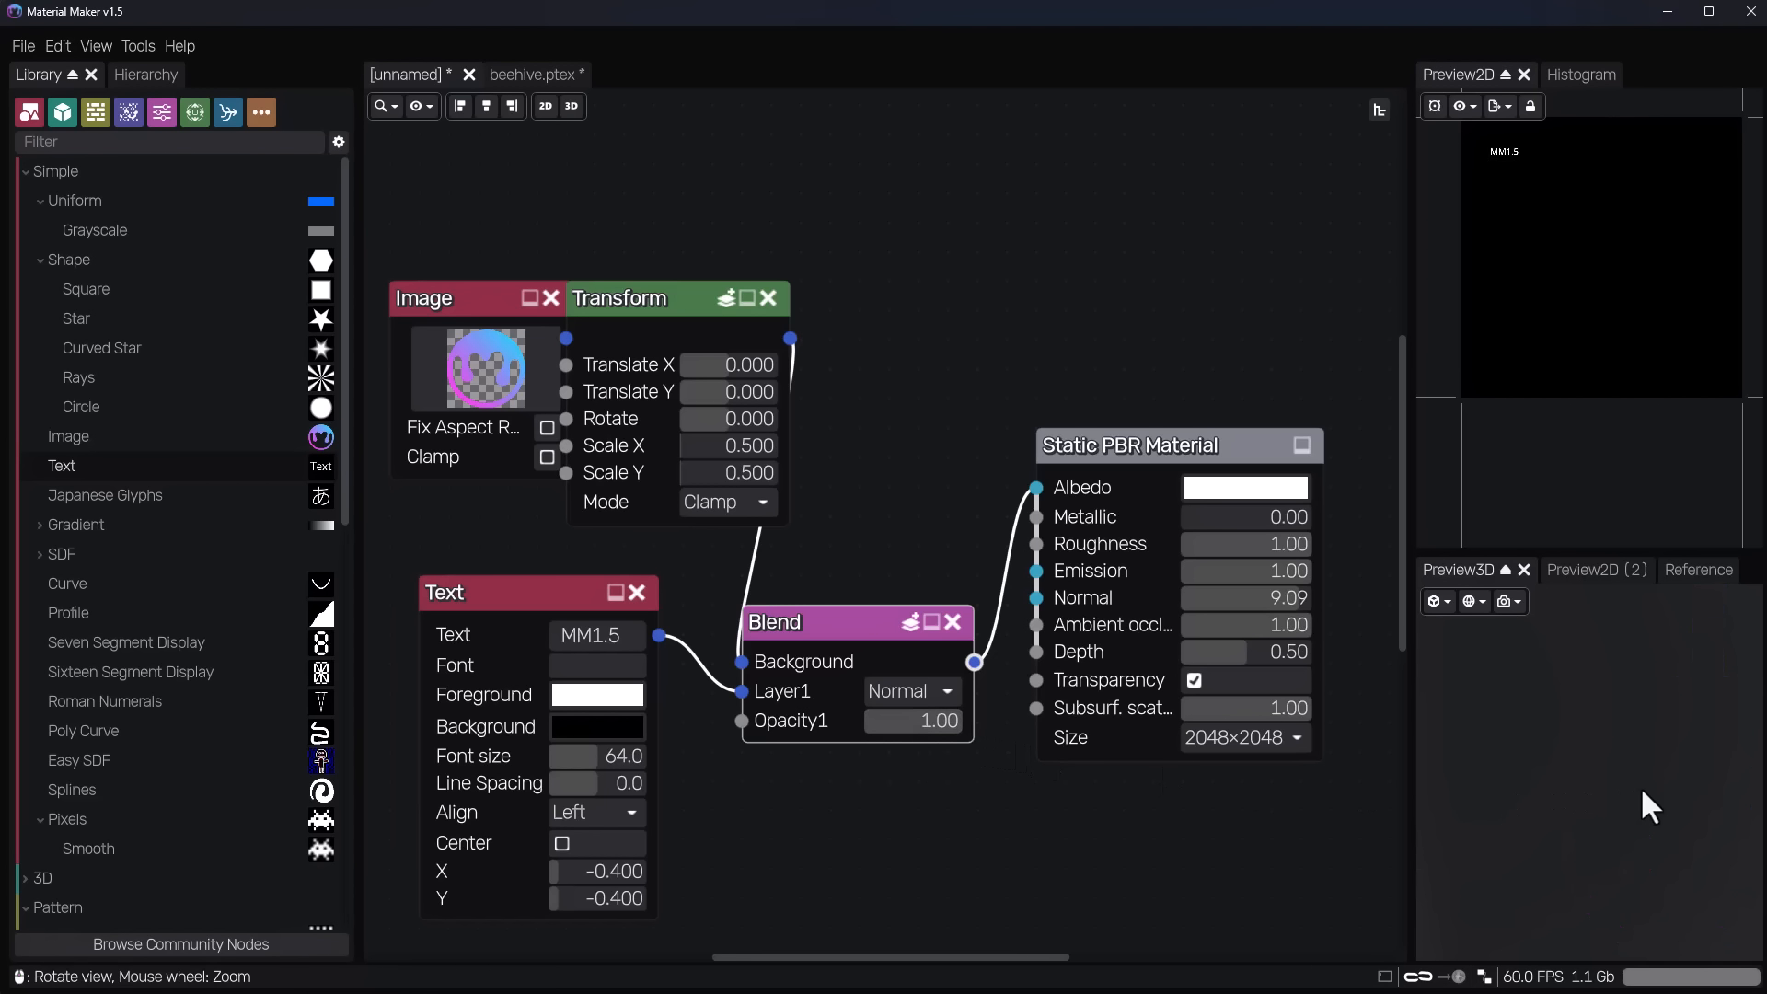
pyautogui.click(914, 692)
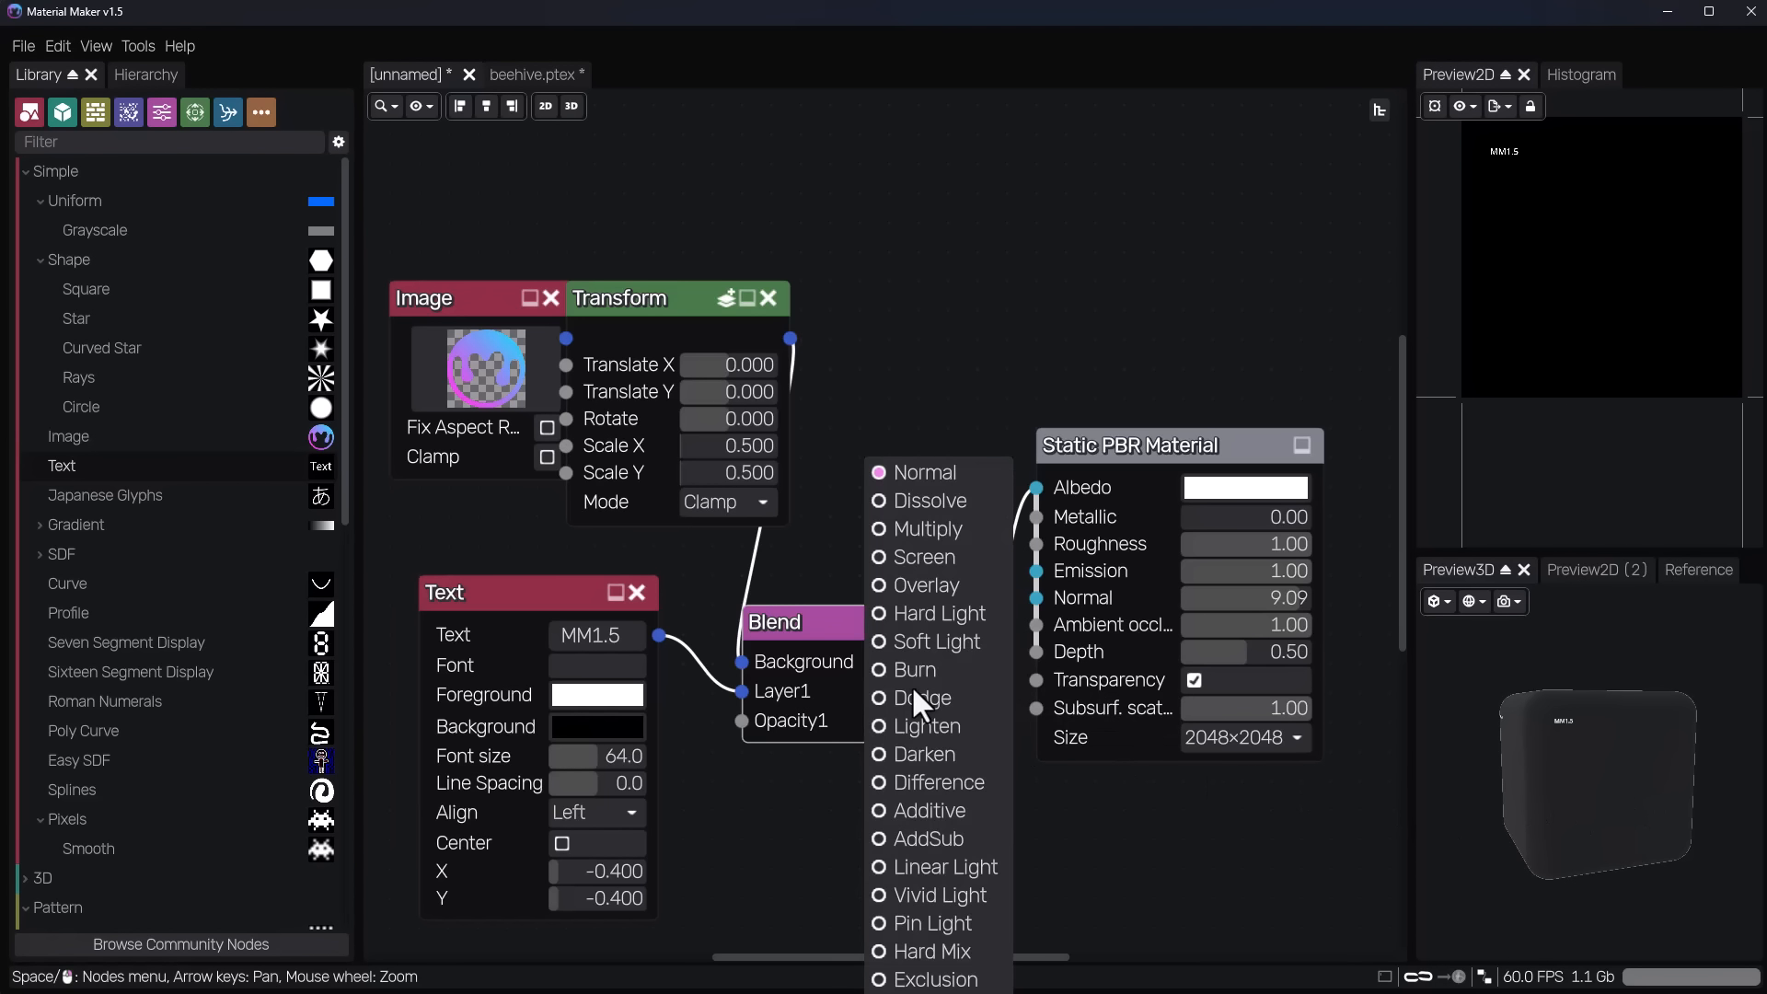
pyautogui.click(930, 557)
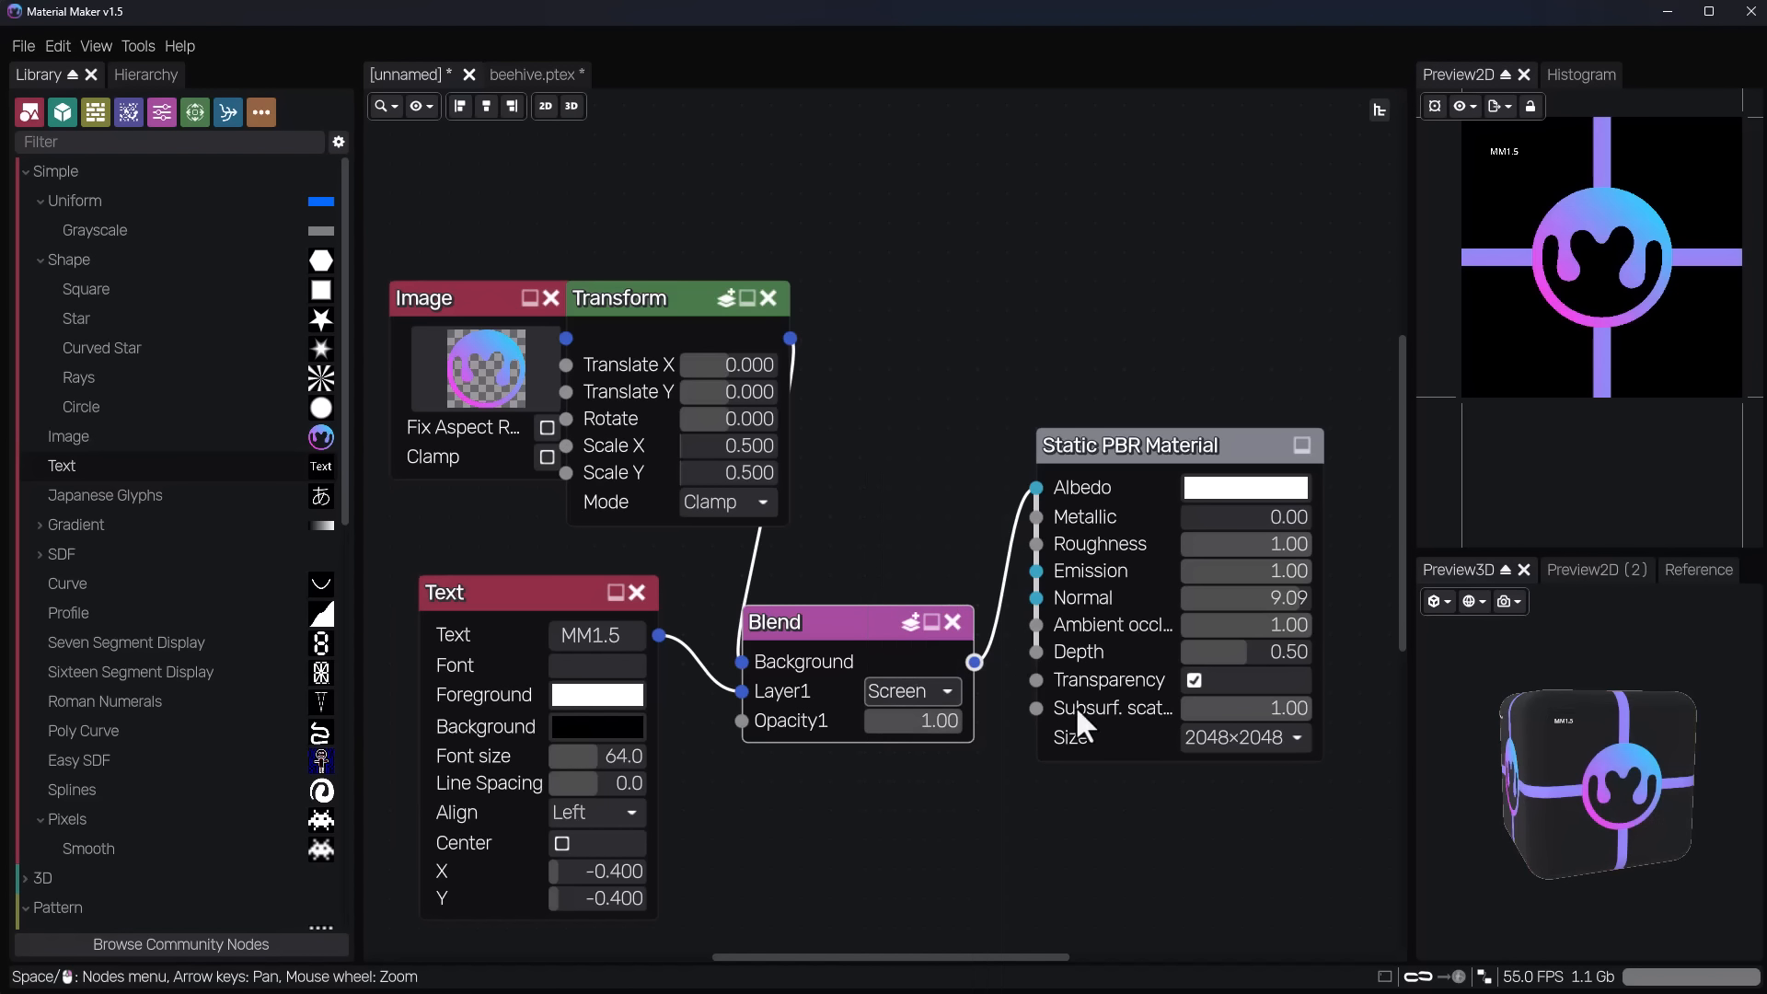
pyautogui.moveTo(1649, 802); pyautogui.dragTo(1566, 705)
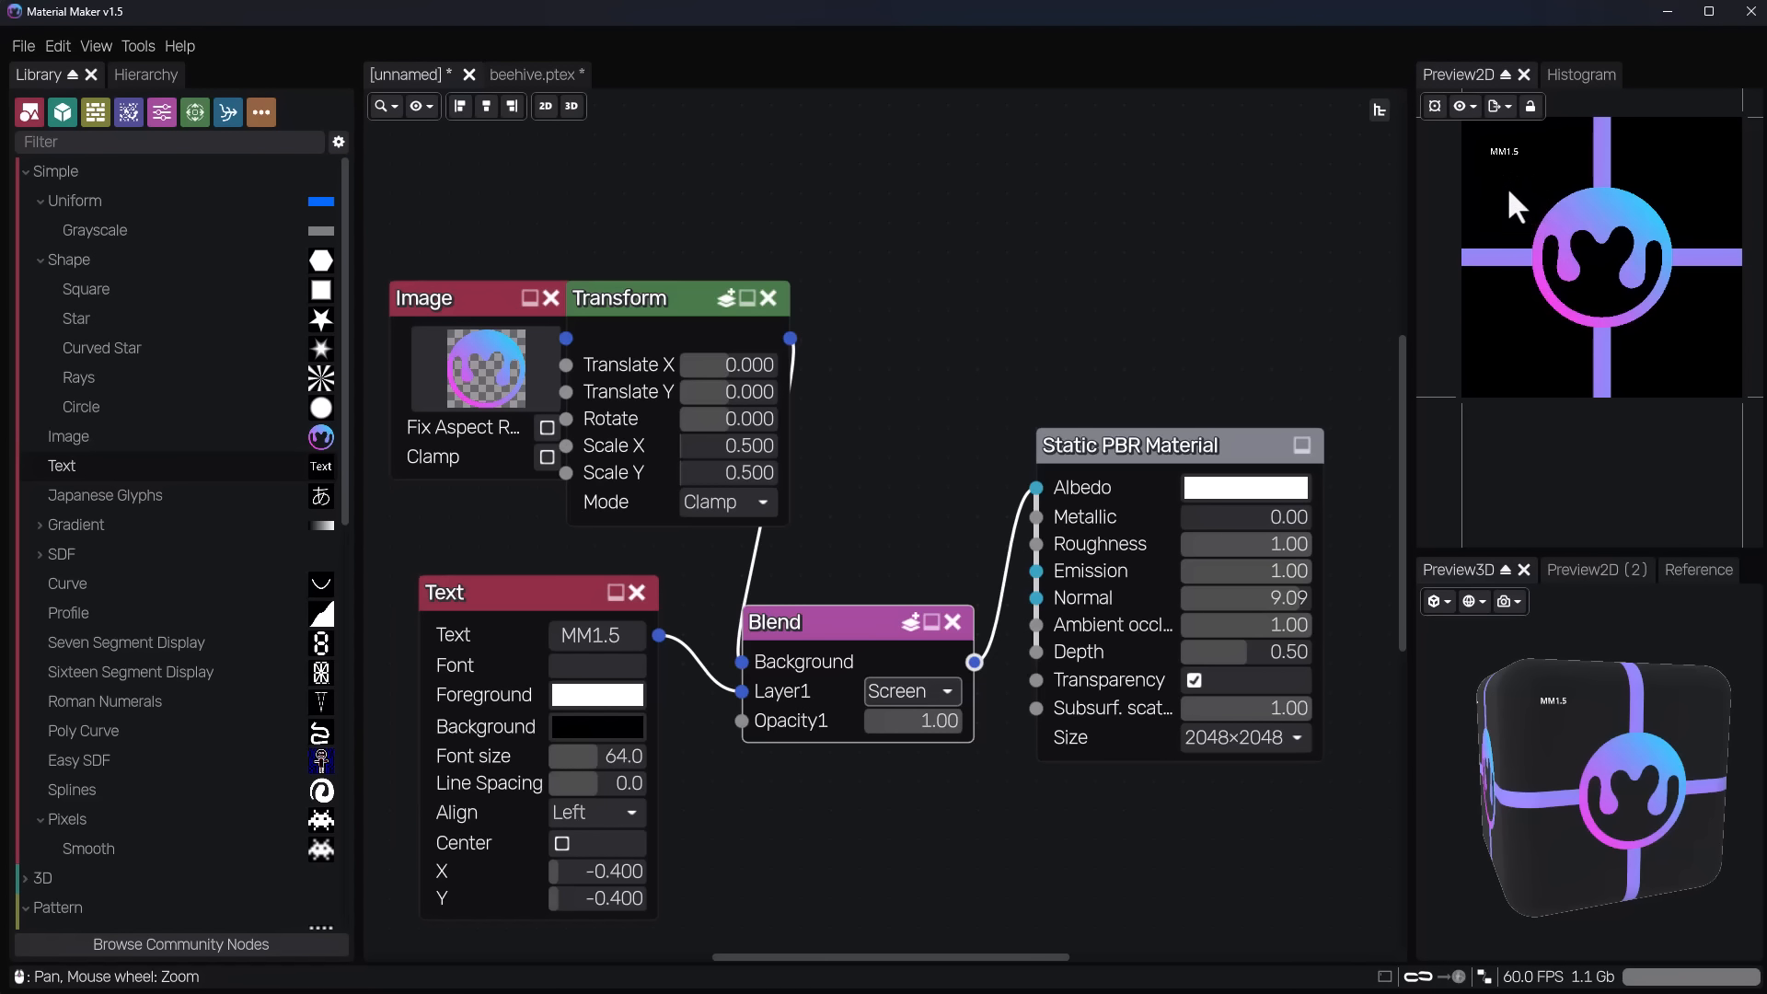
# Place the text over the logo's lower part at about X -0.118, Y 0.099 and set its font size to 128.
pyautogui.click(499, 593)
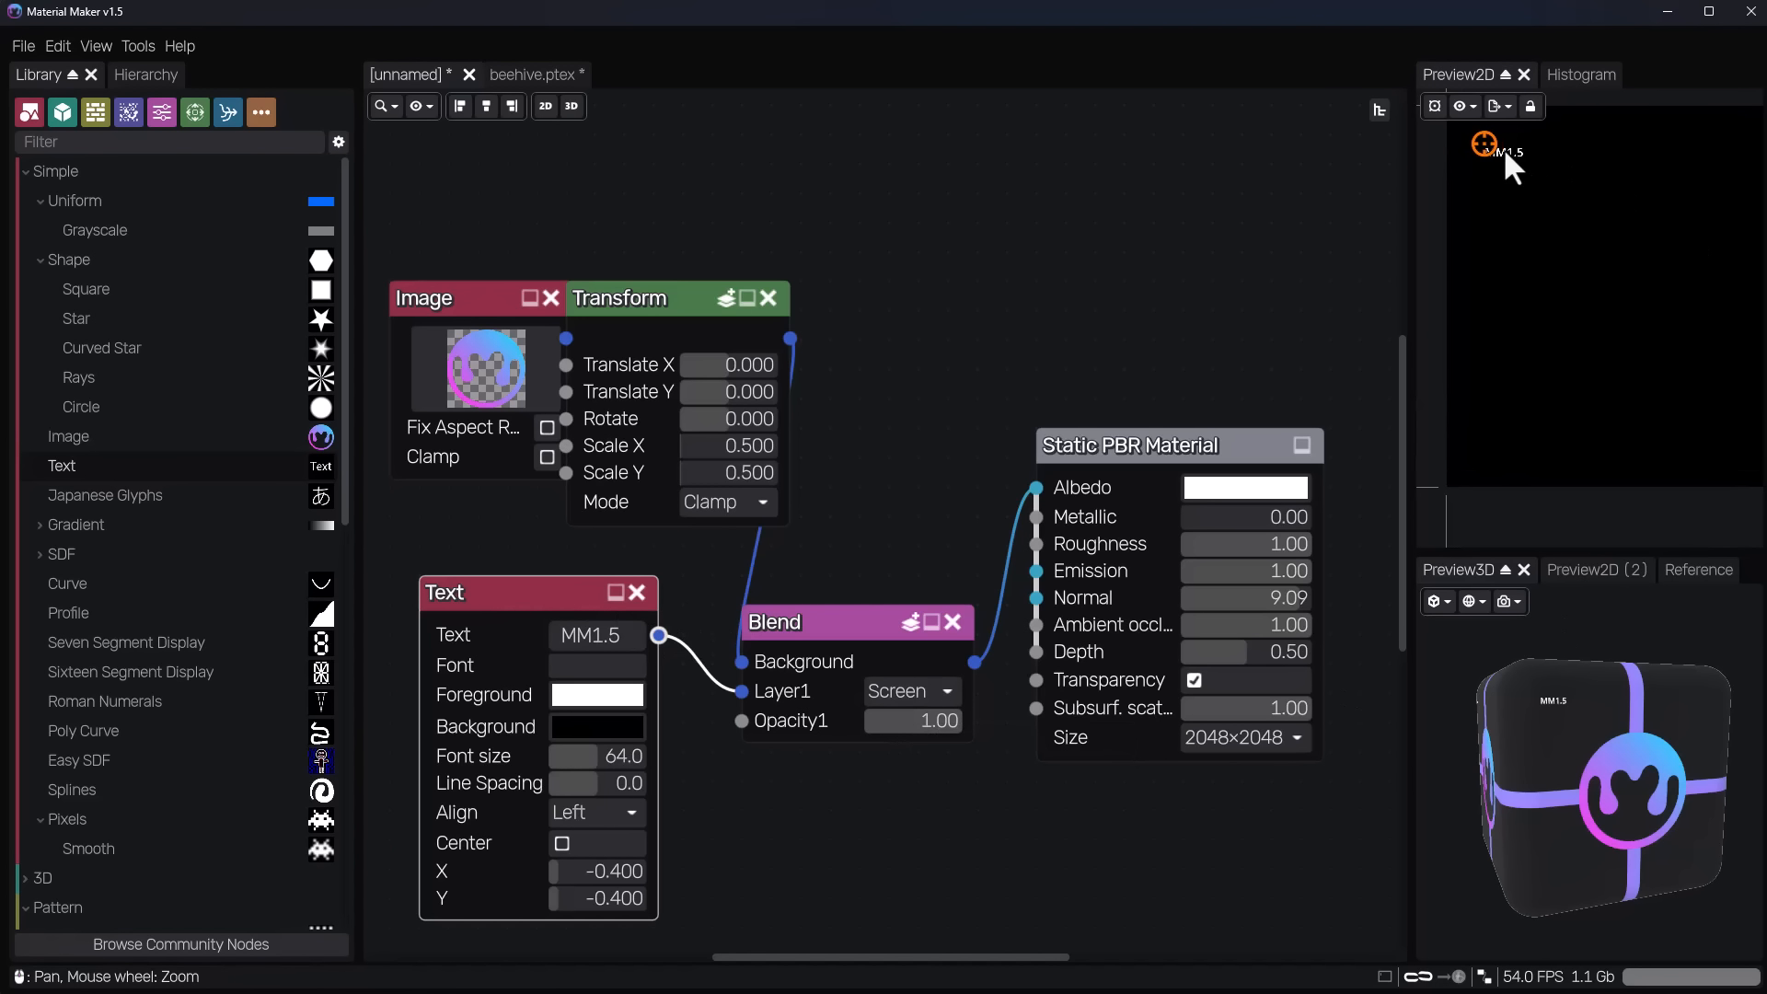
pyautogui.moveTo(1486, 145); pyautogui.dragTo(1617, 337)
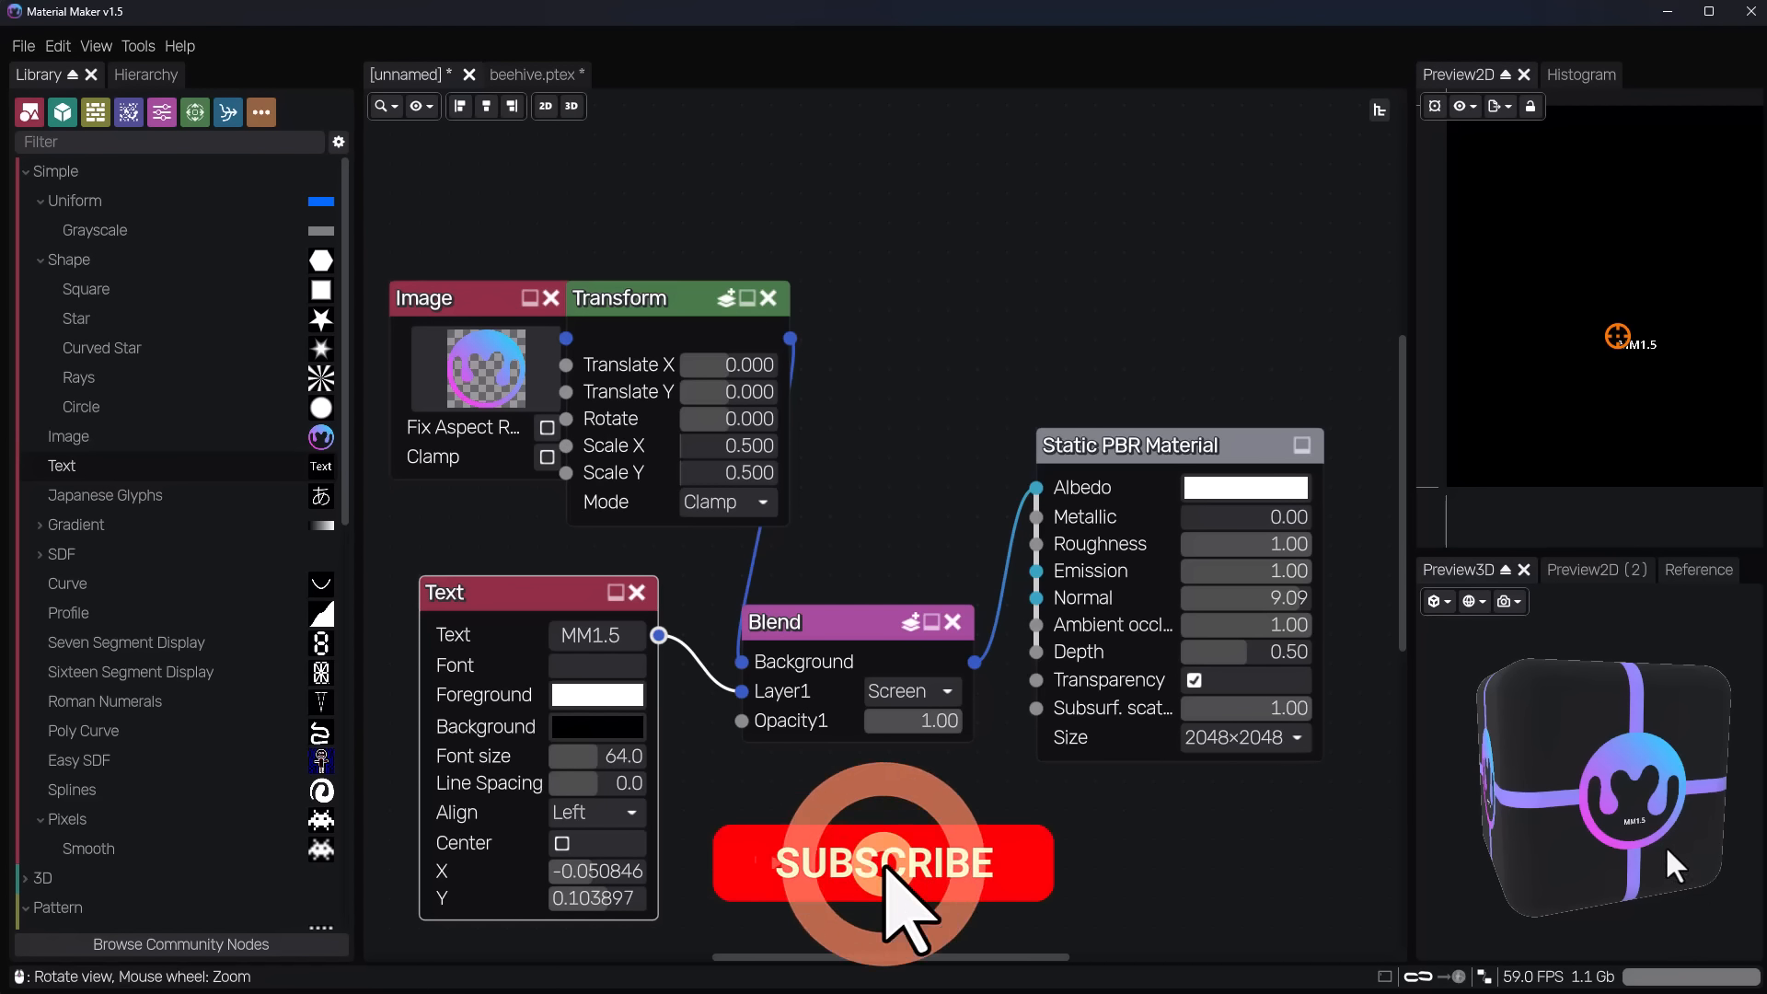
pyautogui.scroll(5, 1664, 845)
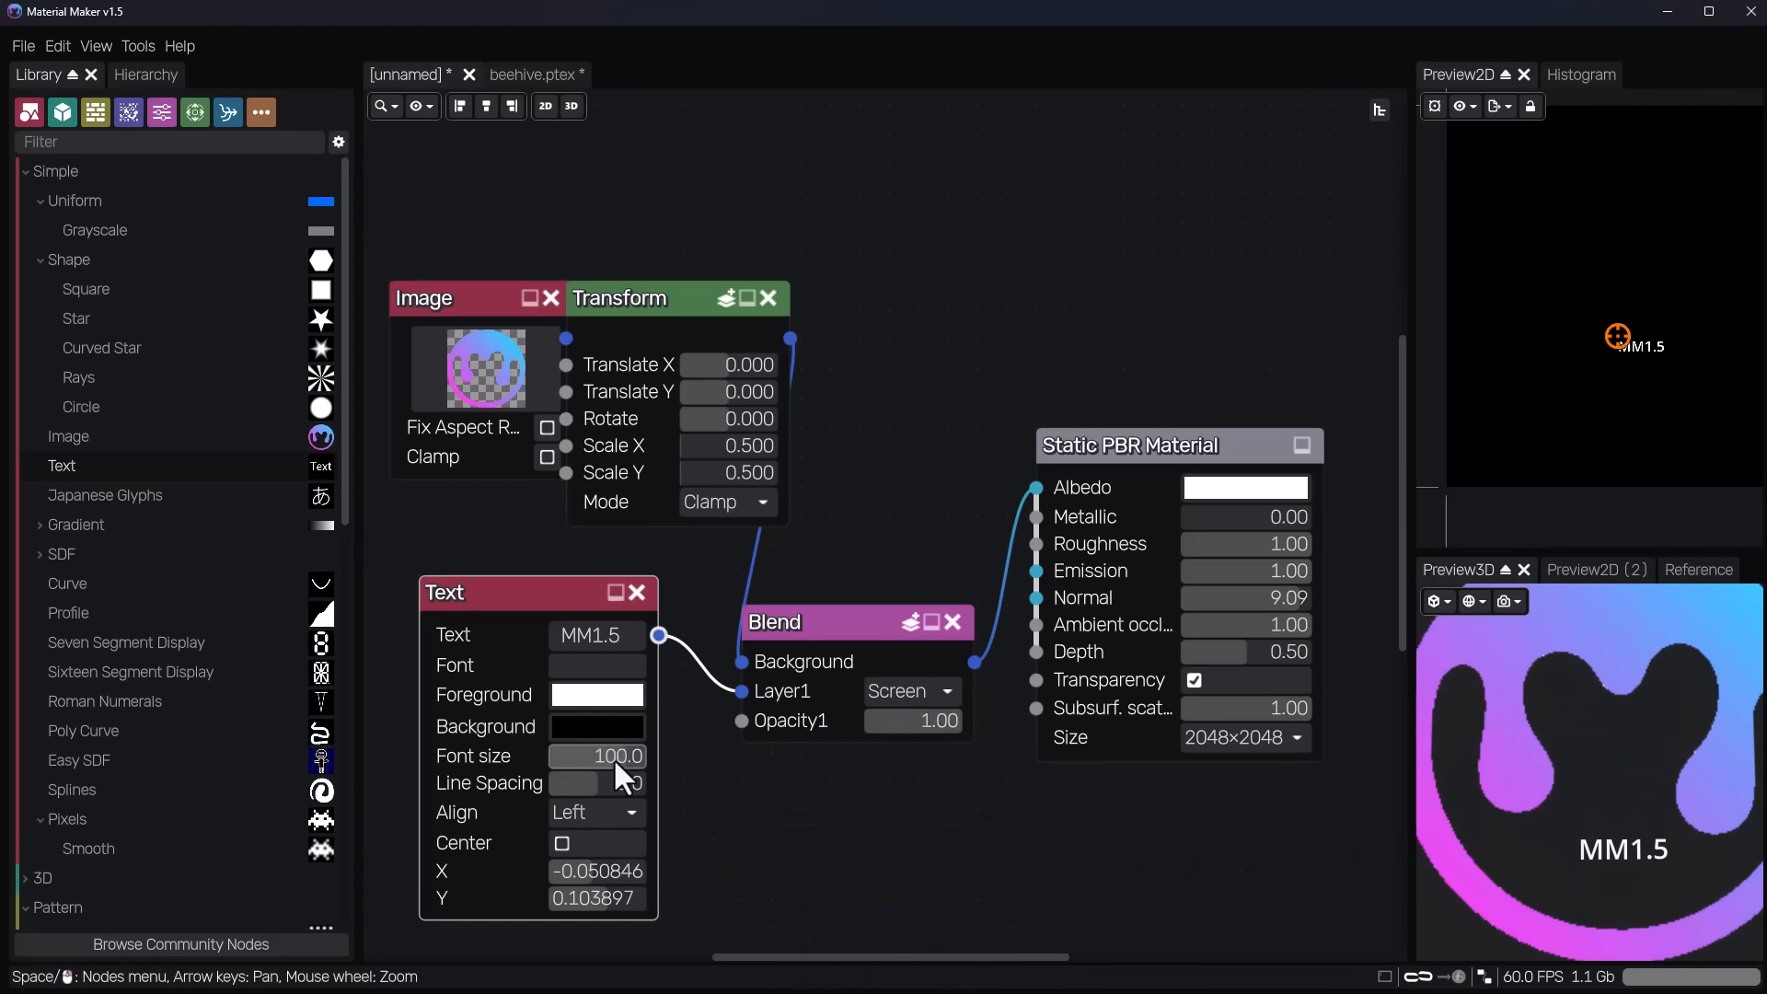
pyautogui.moveTo(613, 758); pyautogui.dragTo(631, 760)
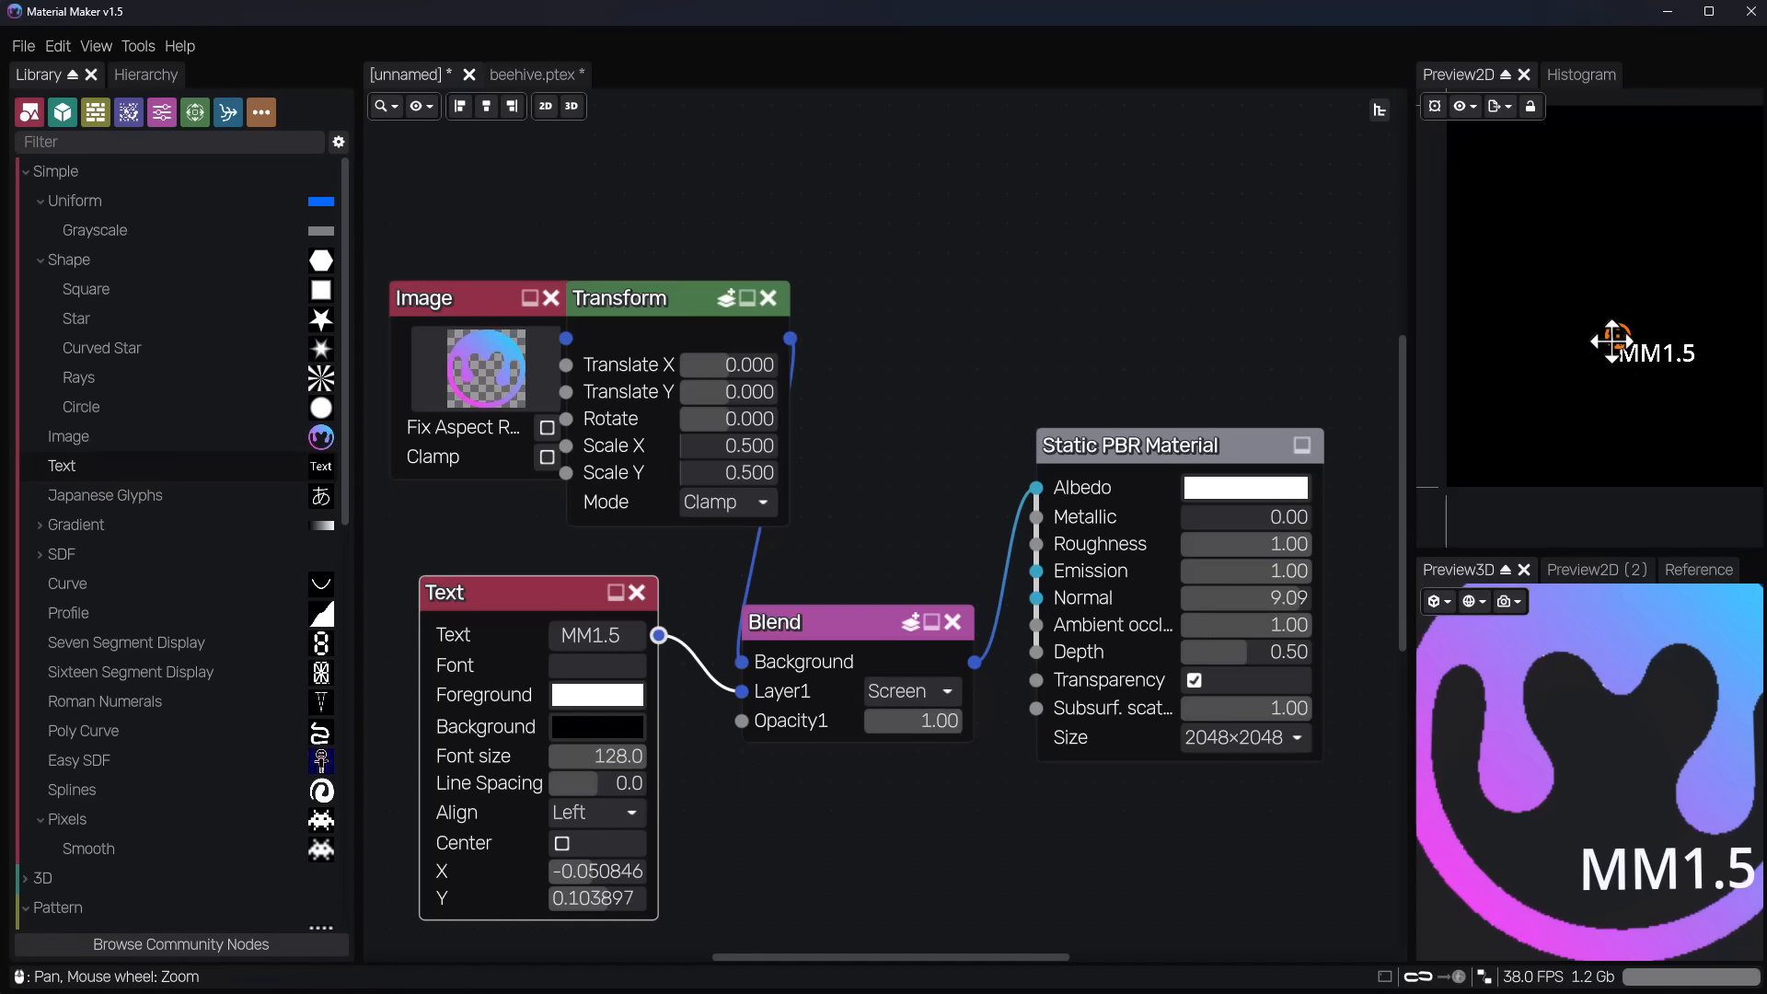
pyautogui.moveTo(1615, 336); pyautogui.dragTo(1592, 333)
pyautogui.scroll(-3, 1034, 688)
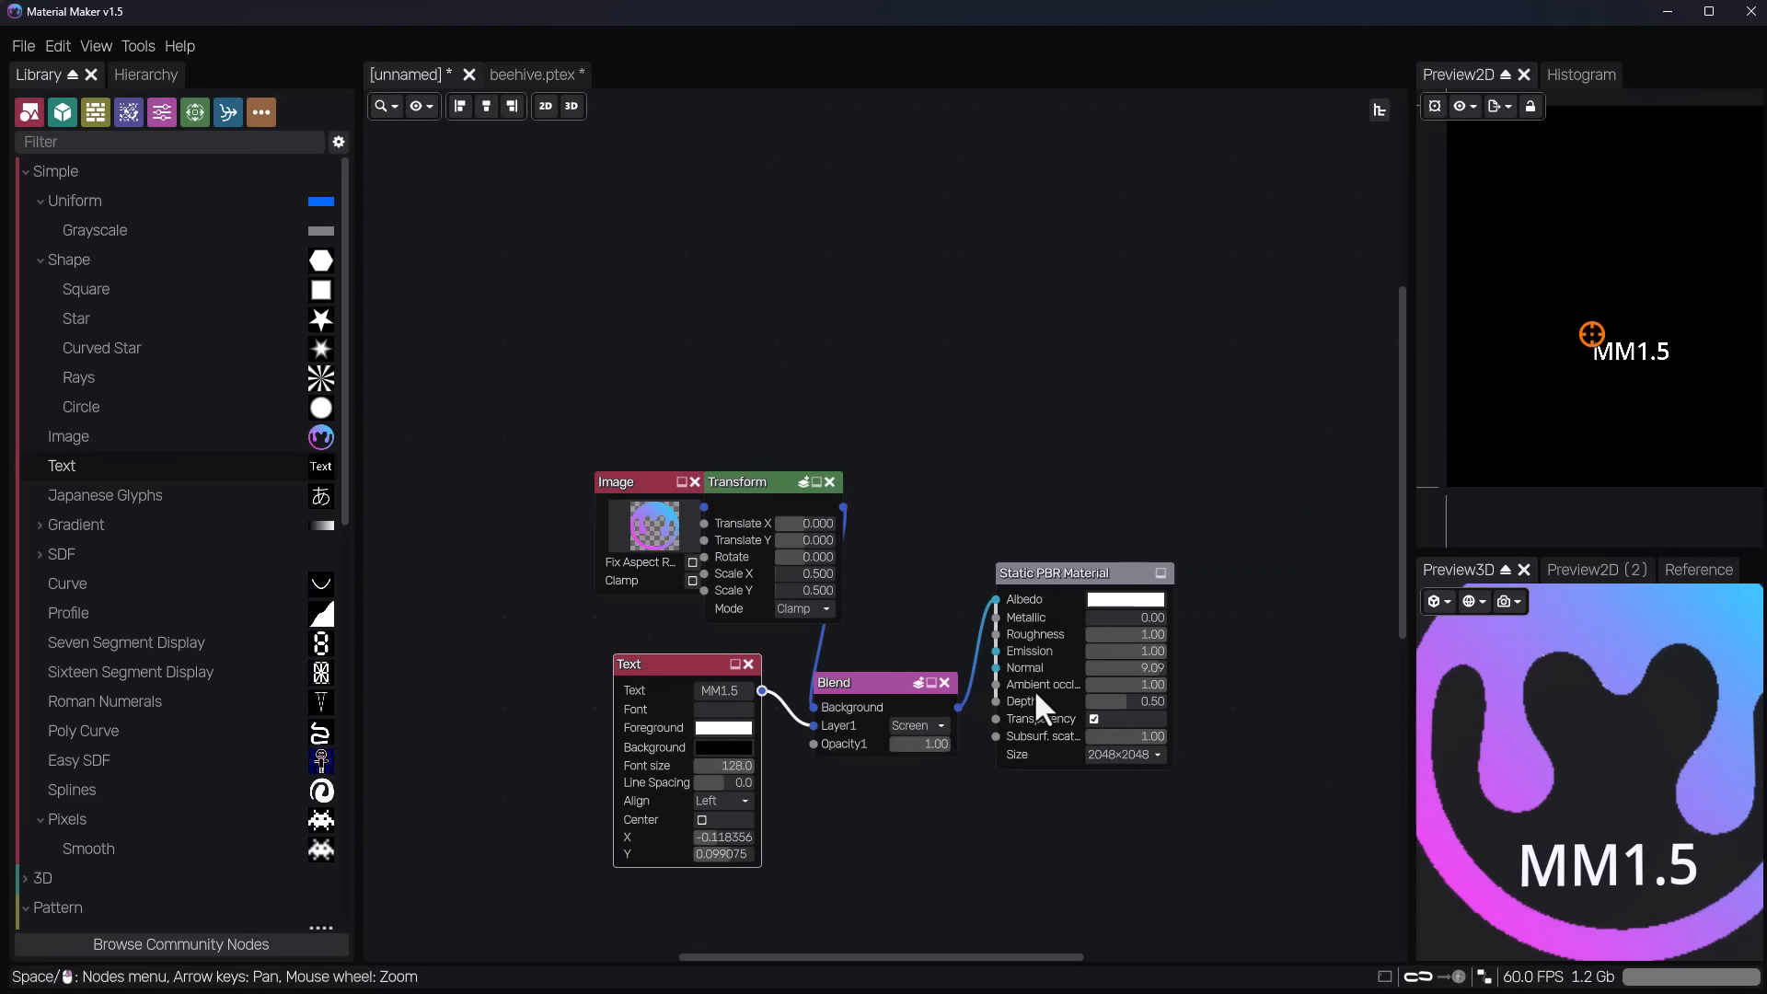
# Insert a Normal Map node fed by the Blend node and connect its output to the material's Normal input.
pyautogui.scroll(2, 920, 736)
pyautogui.moveTo(787, 760); pyautogui.dragTo(708, 745, button='middle')
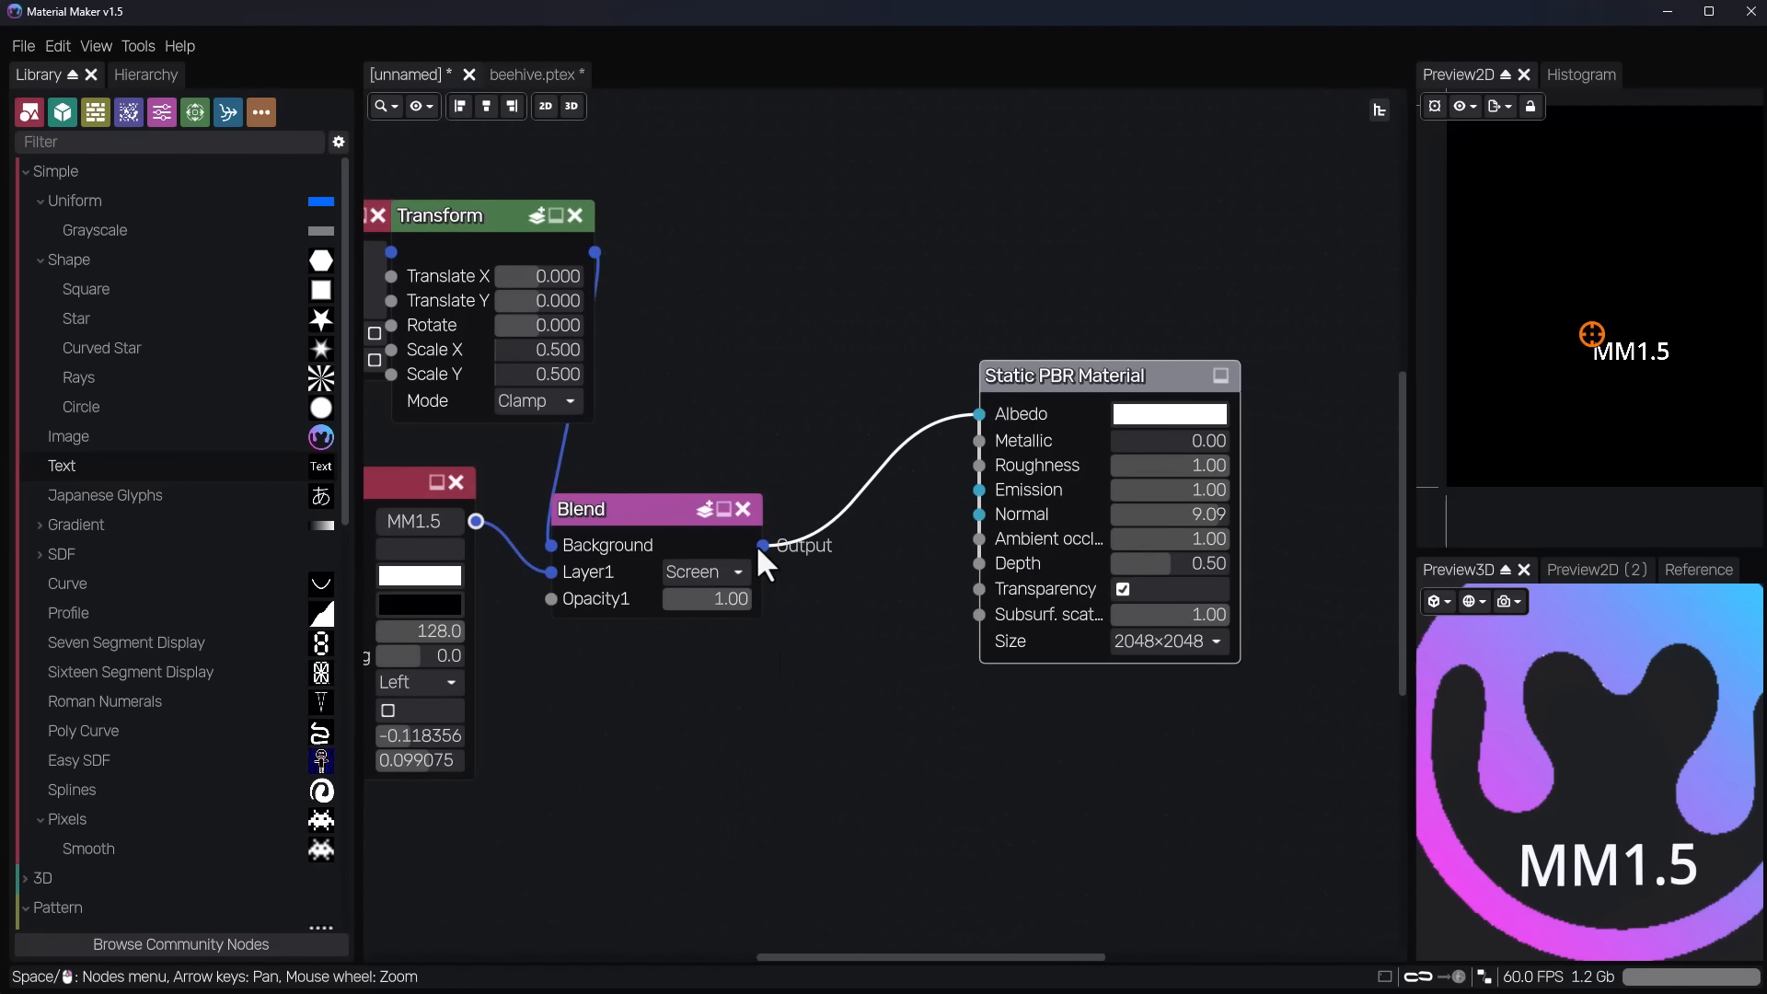
pyautogui.moveTo(762, 545); pyautogui.dragTo(821, 645)
pyautogui.write('normal')
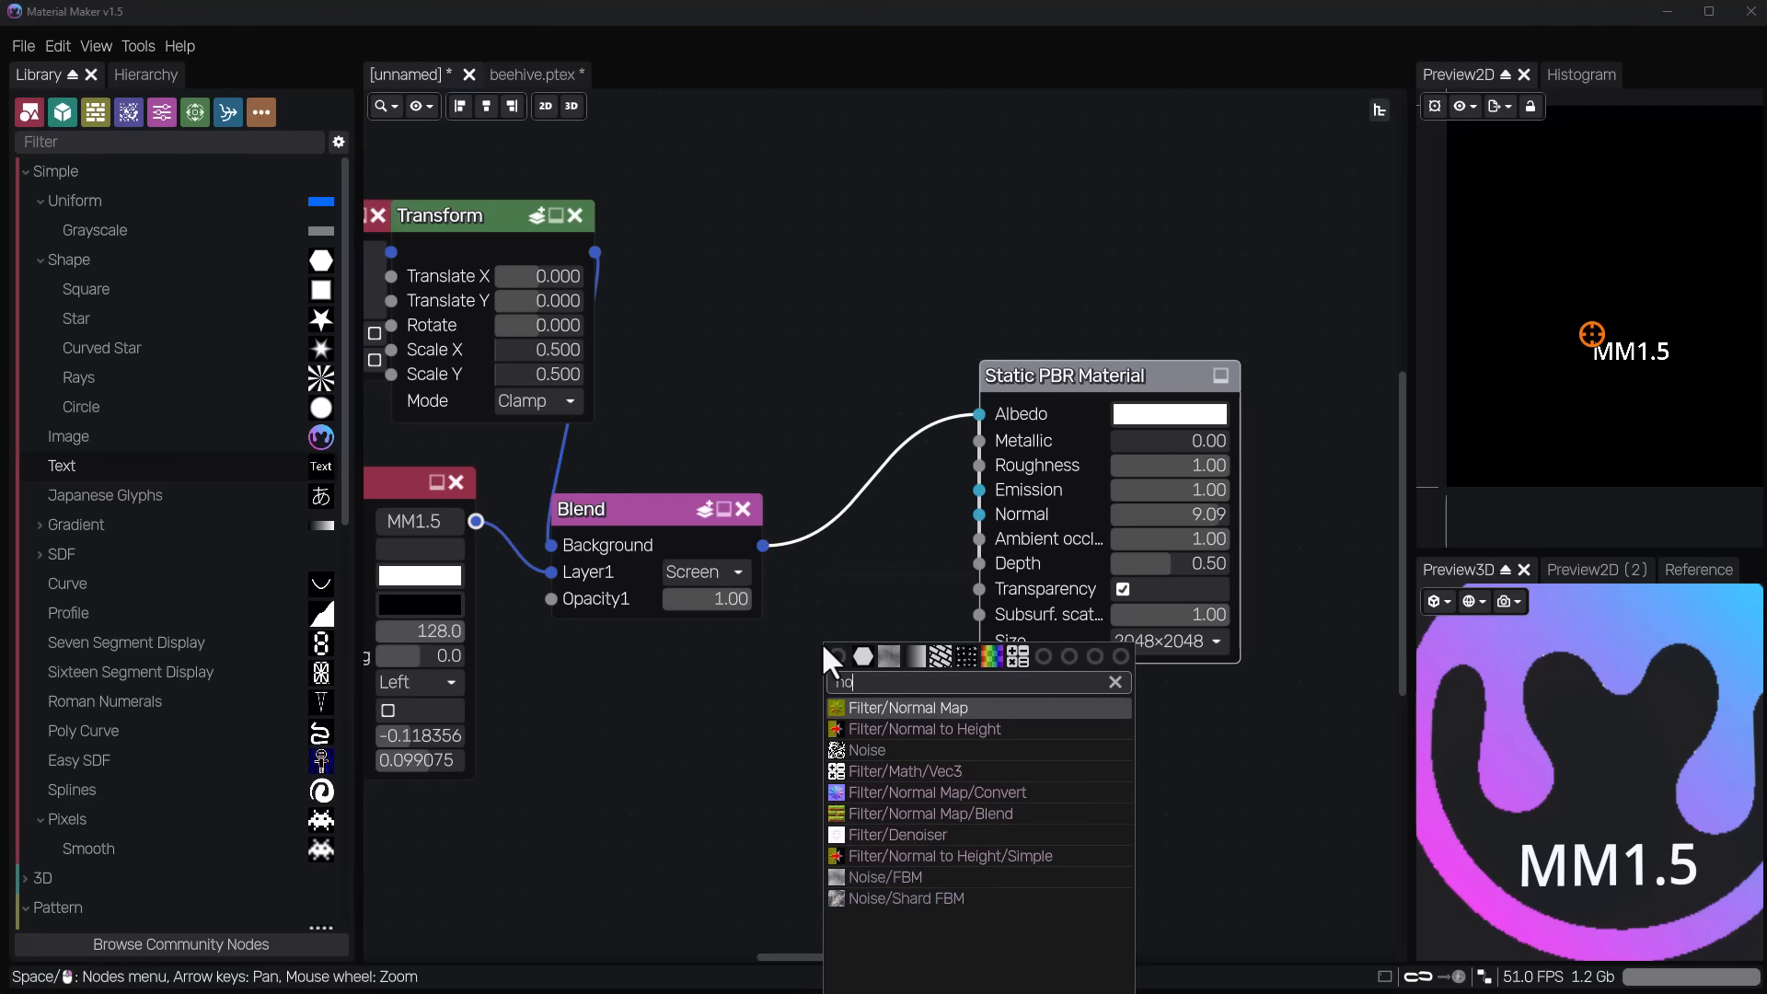
pyautogui.press('Return')
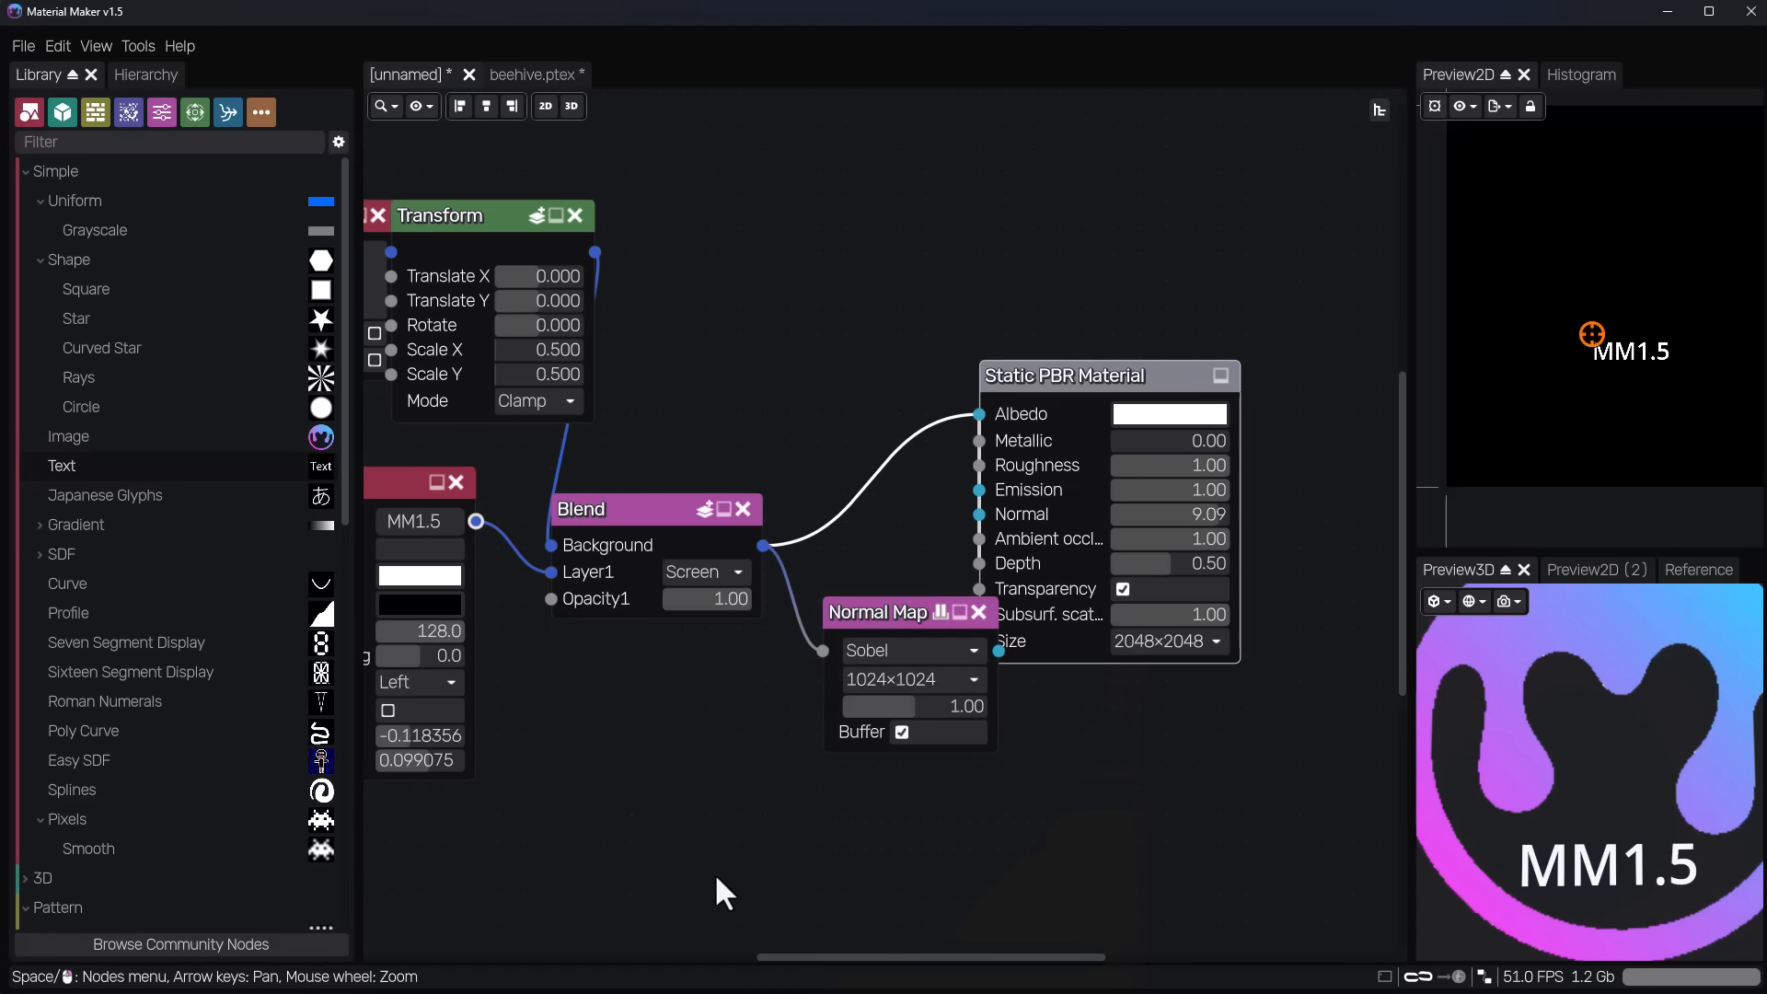
pyautogui.moveTo(864, 621); pyautogui.dragTo(754, 705)
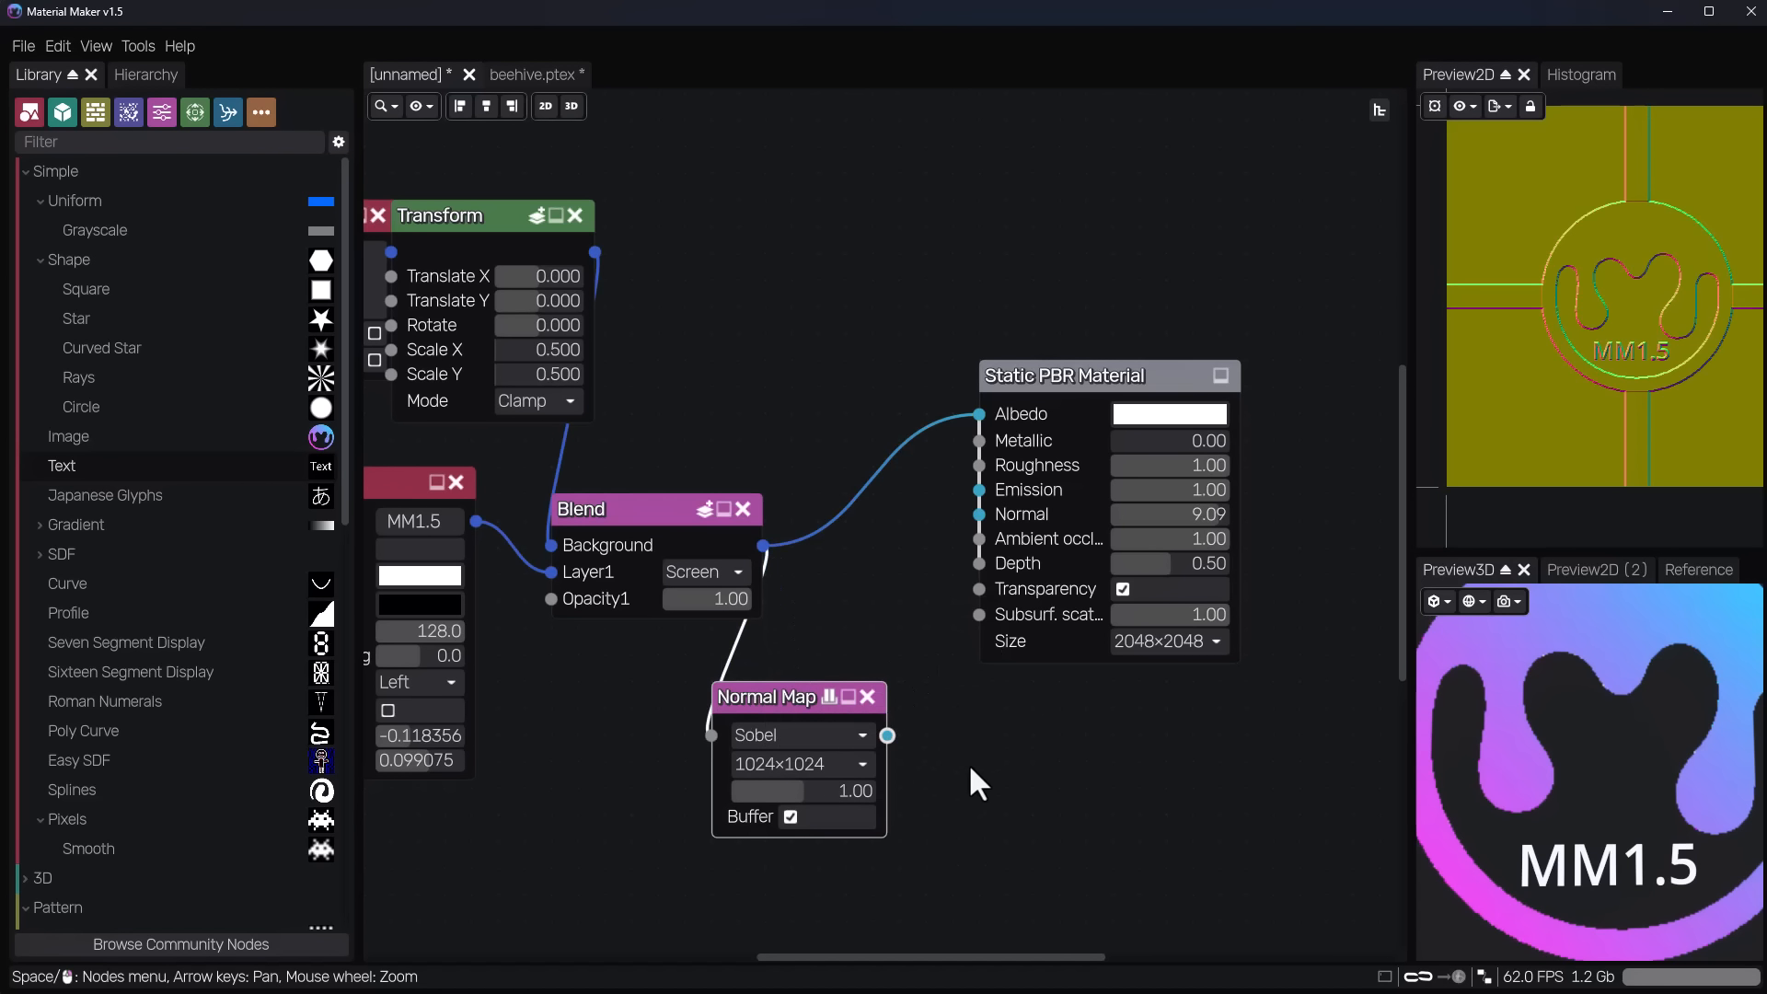
pyautogui.moveTo(888, 735); pyautogui.dragTo(979, 515)
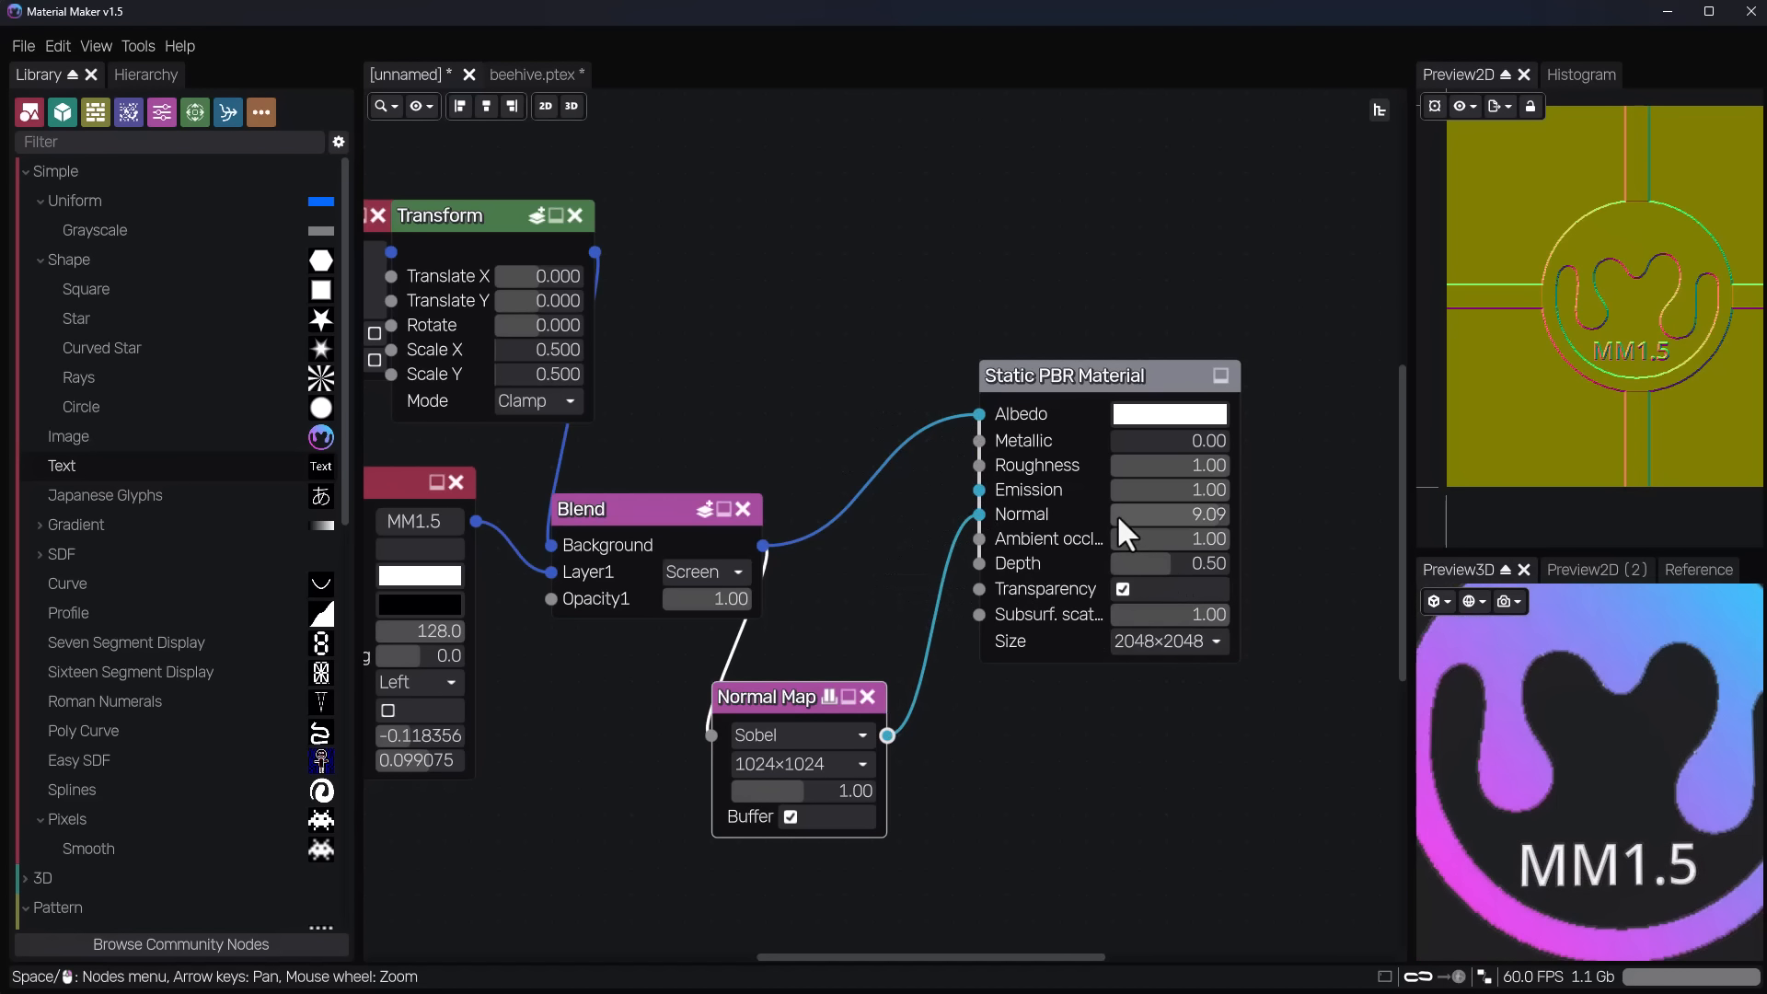
# Set the material's Normal value to 10.00 and the Normal Map node's strength to 2.00, and spread these nodes out.
pyautogui.scroll(-5, 1554, 668)
pyautogui.moveTo(803, 791); pyautogui.dragTo(998, 801)
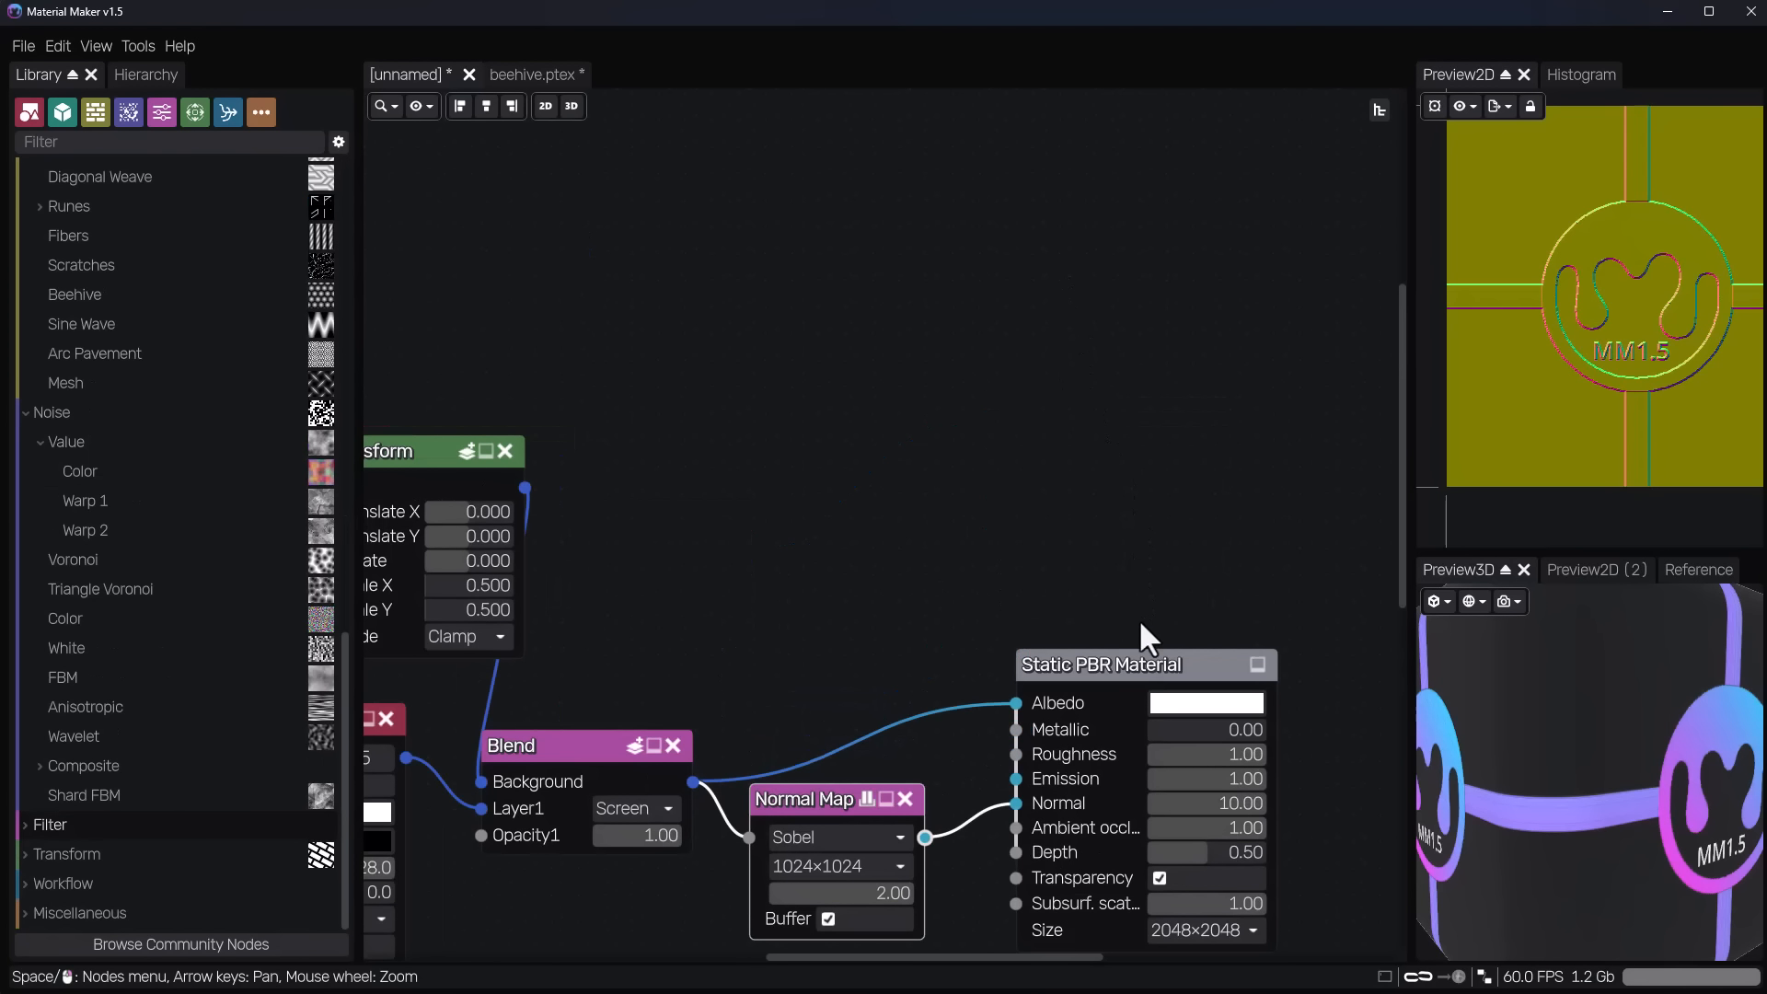
pyautogui.moveTo(1096, 737); pyautogui.dragTo(1123, 577)
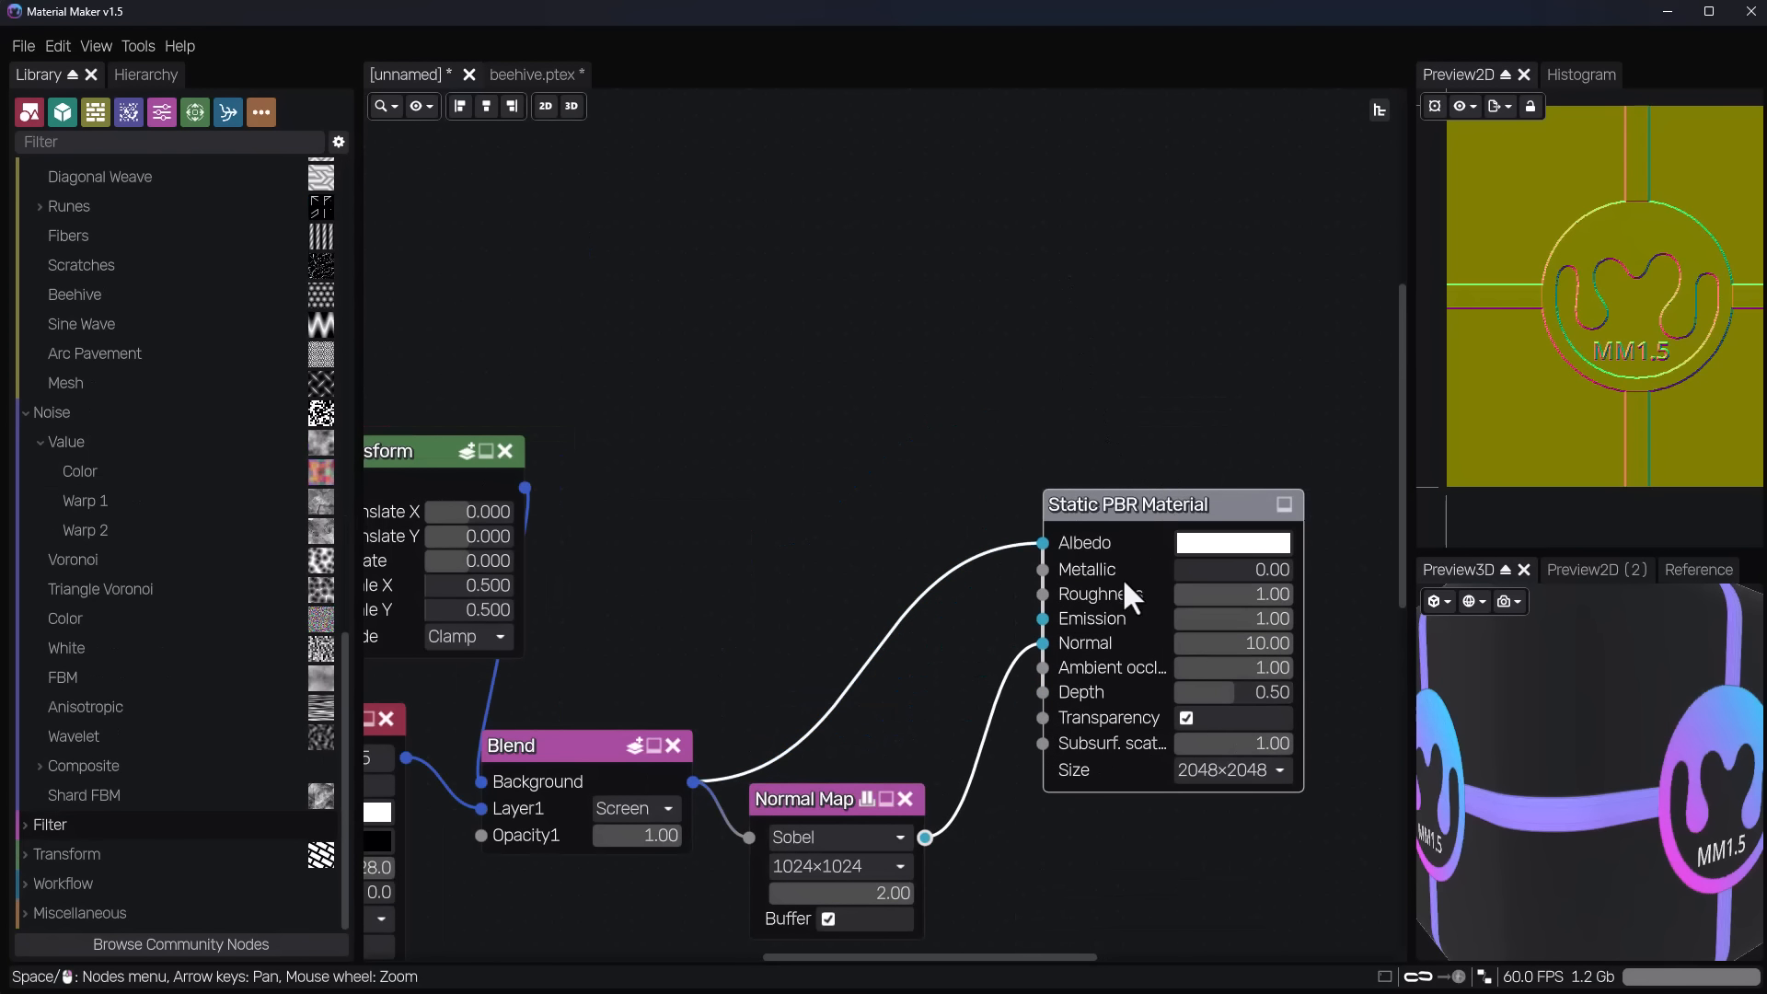
pyautogui.moveTo(881, 463); pyautogui.dragTo(1086, 468, button='middle')
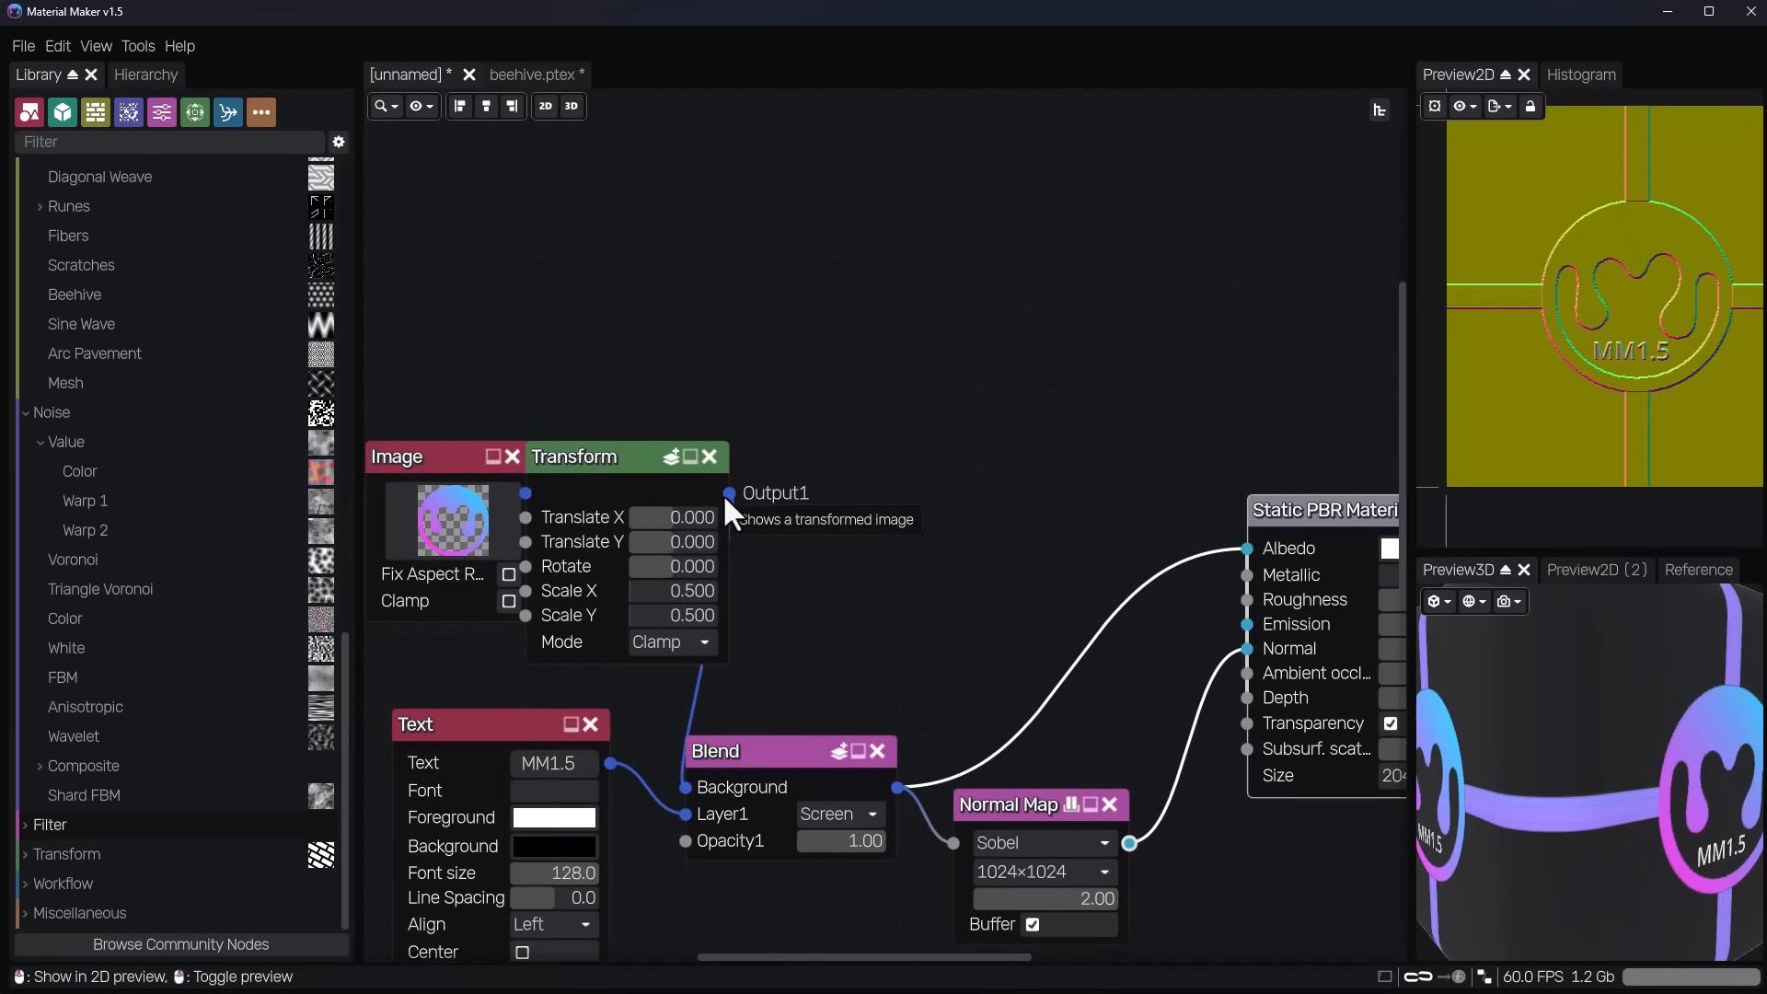
pyautogui.moveTo(769, 473); pyautogui.dragTo(1133, 258)
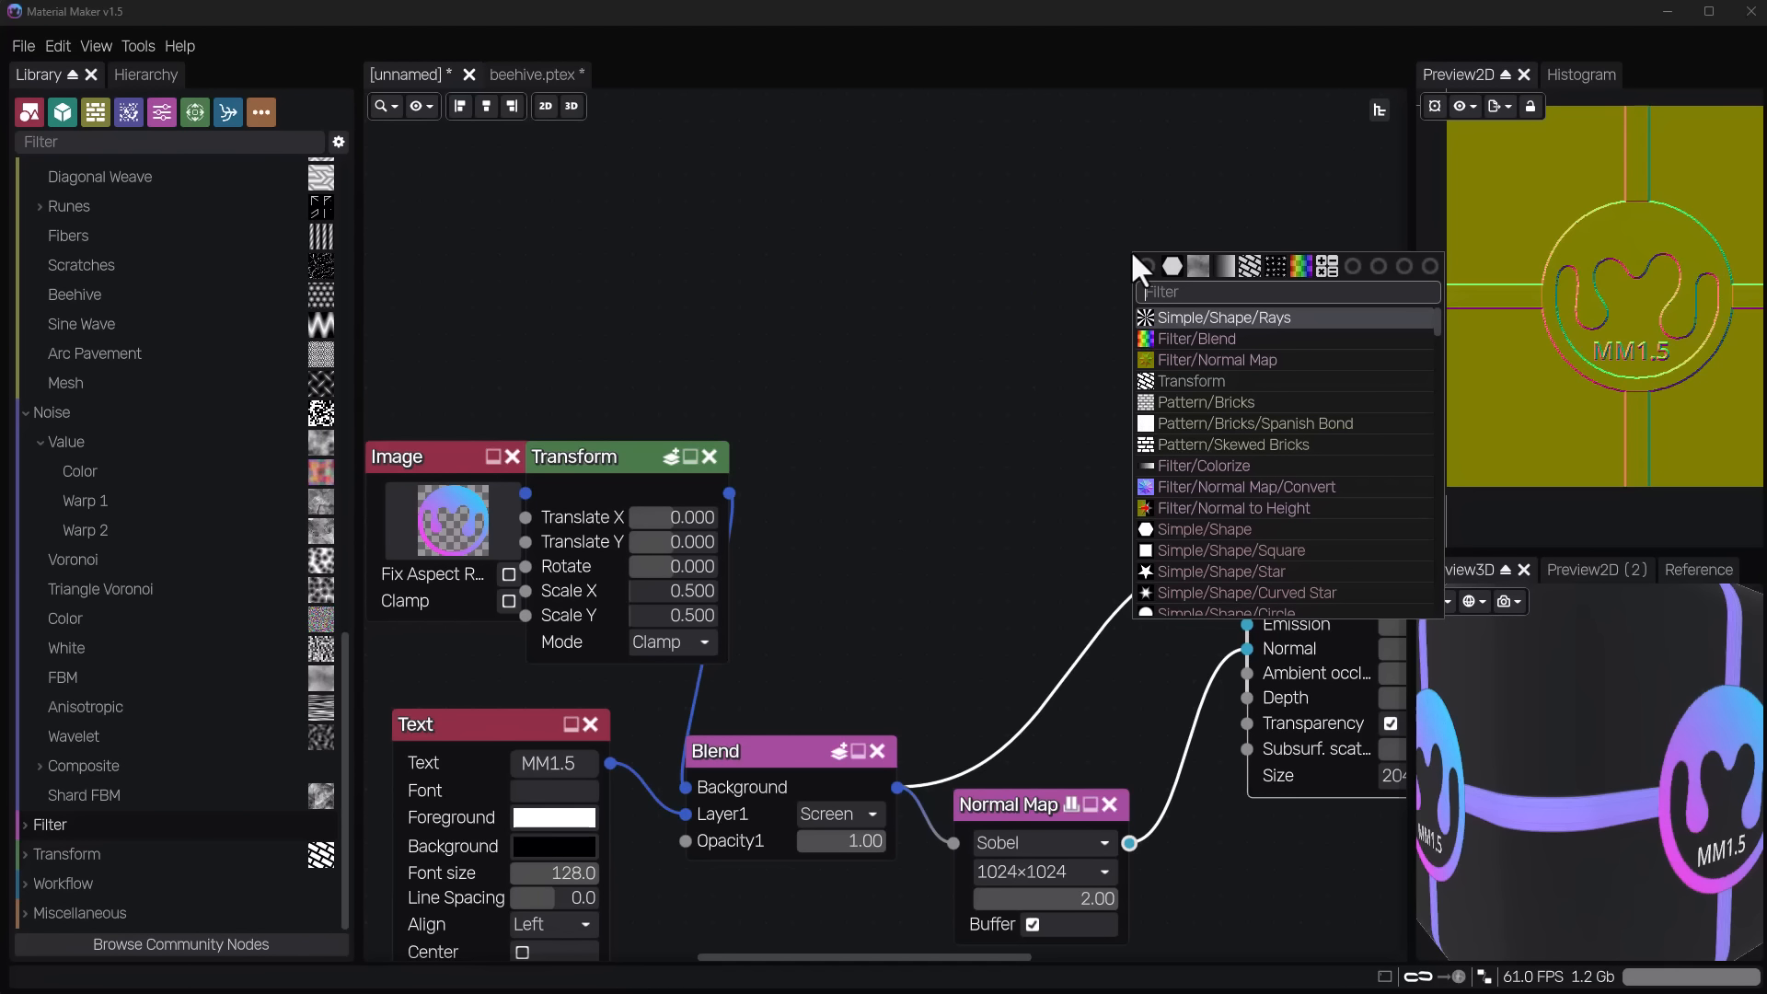
pyautogui.click(908, 296)
pyautogui.scroll(-1, 902, 421)
pyautogui.moveTo(908, 371); pyautogui.dragTo(954, 14, button='middle')
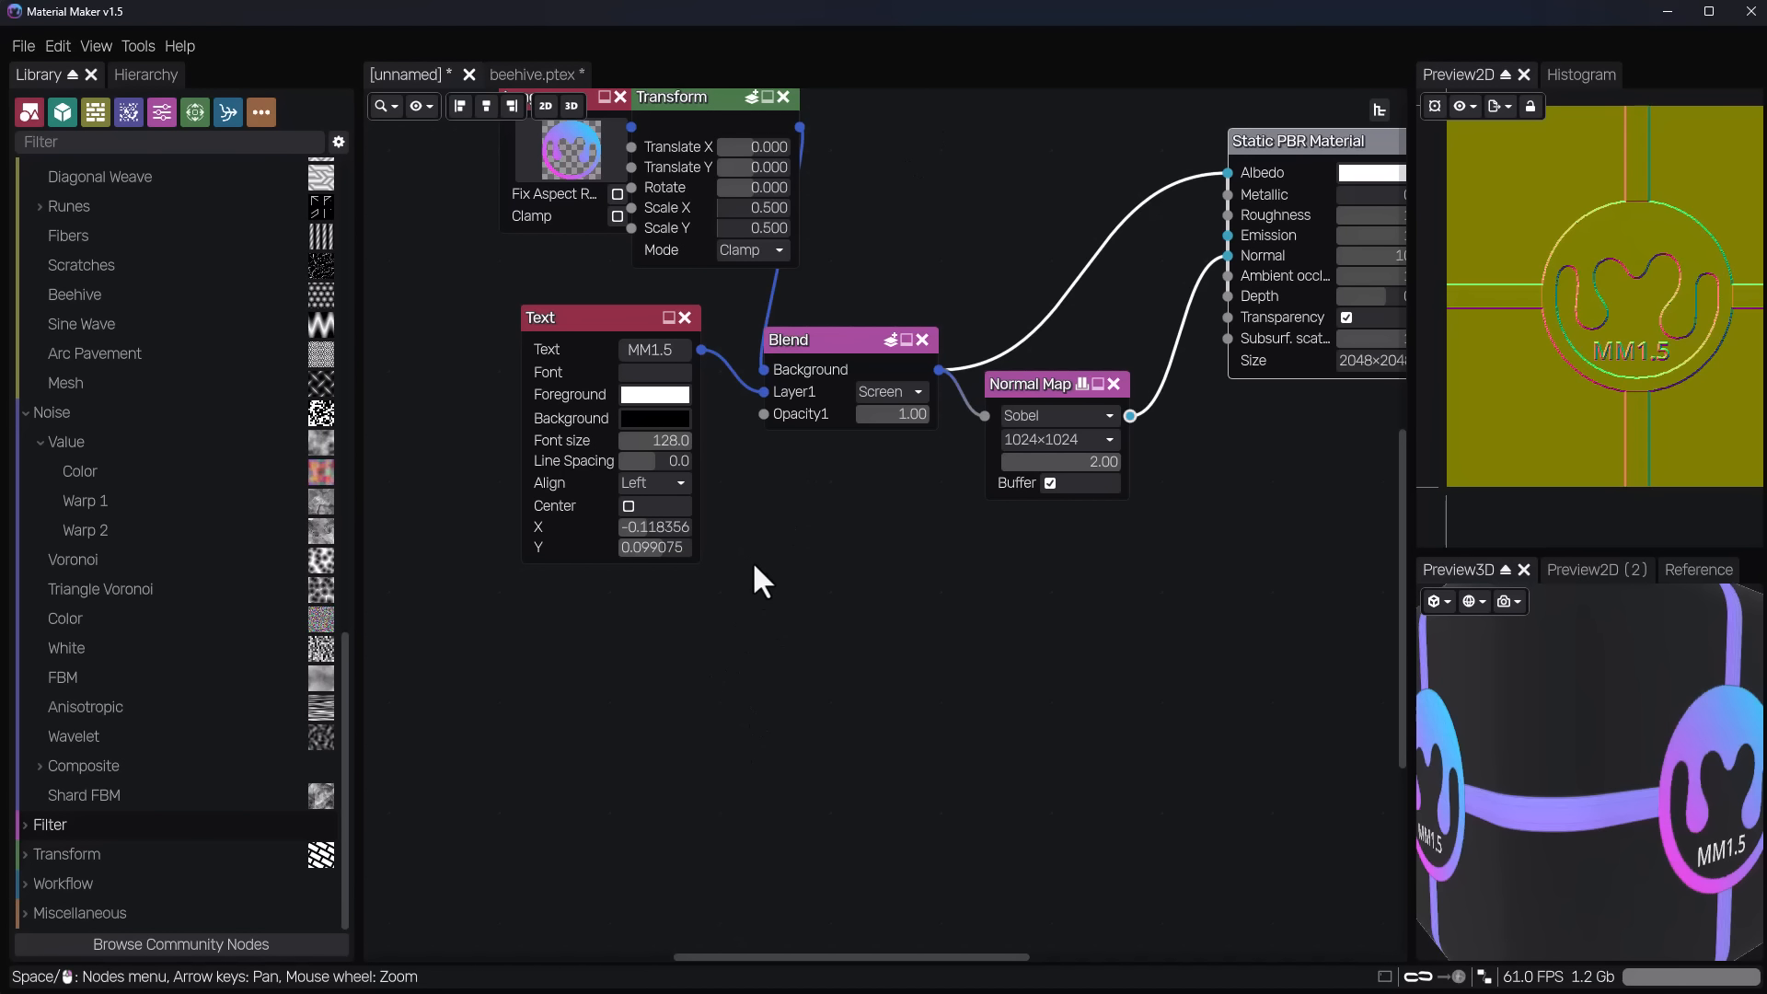
pyautogui.rightClick(753, 562)
pyautogui.click(747, 495)
pyautogui.moveTo(697, 349); pyautogui.dragTo(830, 584)
pyautogui.click(700, 634)
pyautogui.rightClick(837, 538)
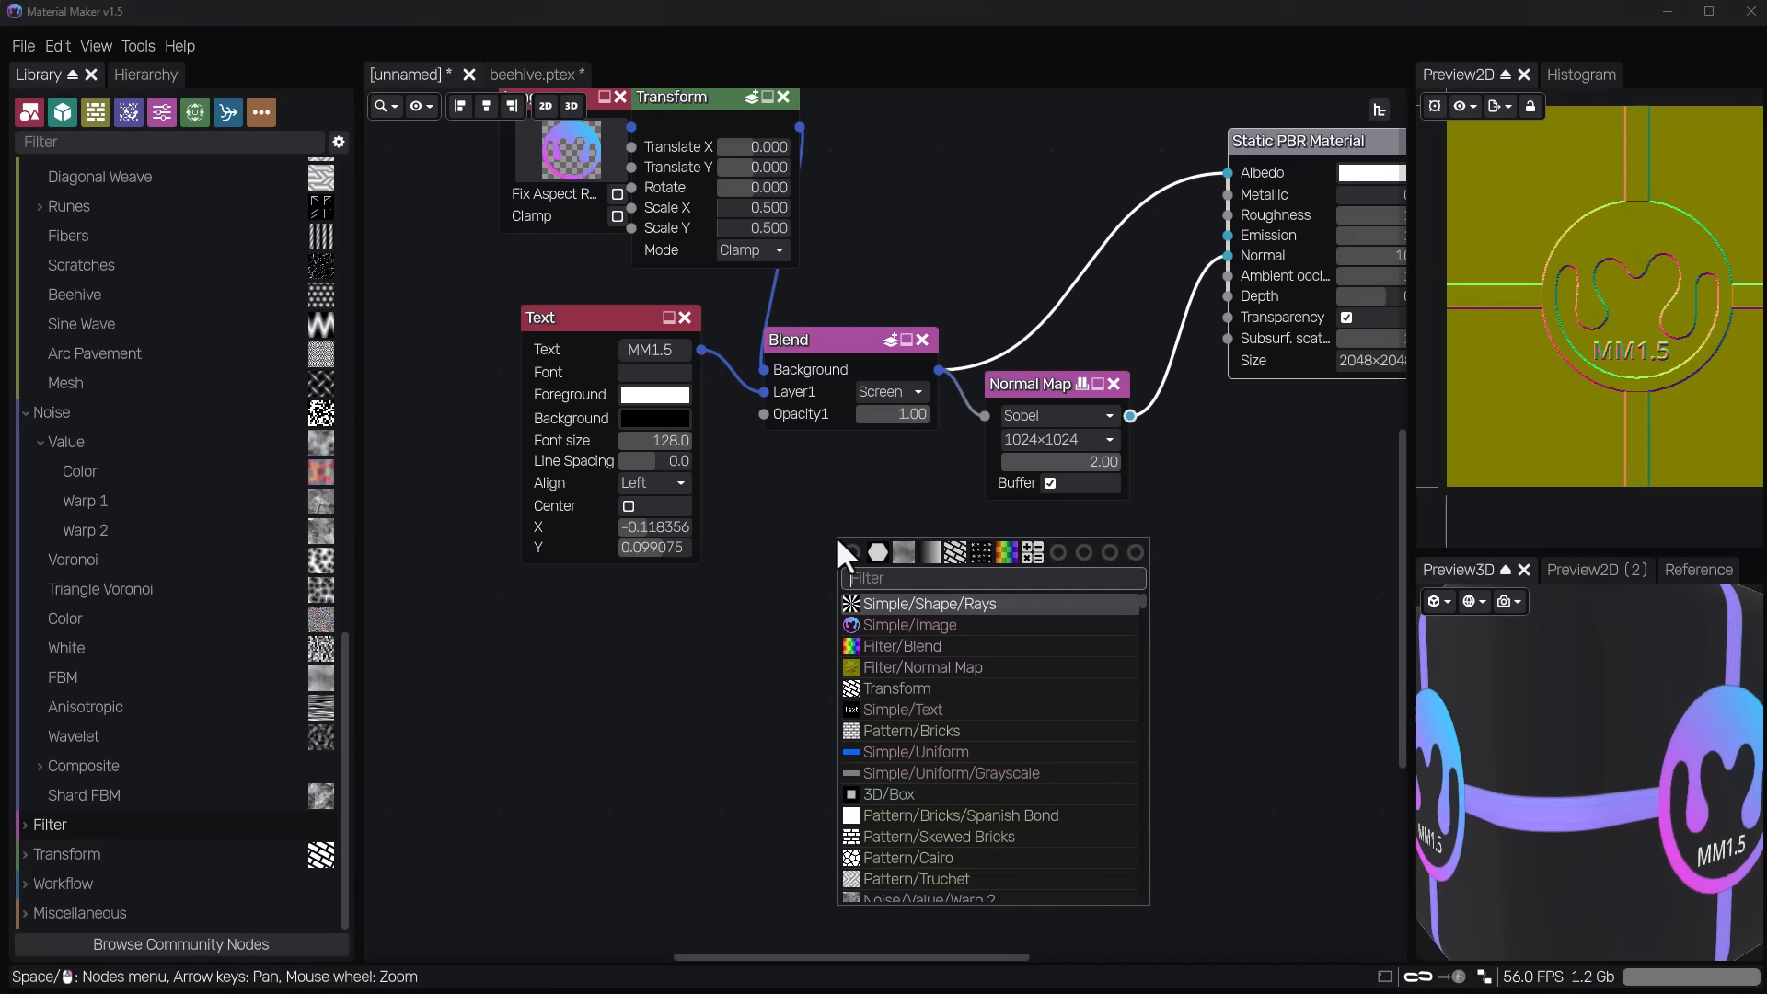
pyautogui.write('bric')
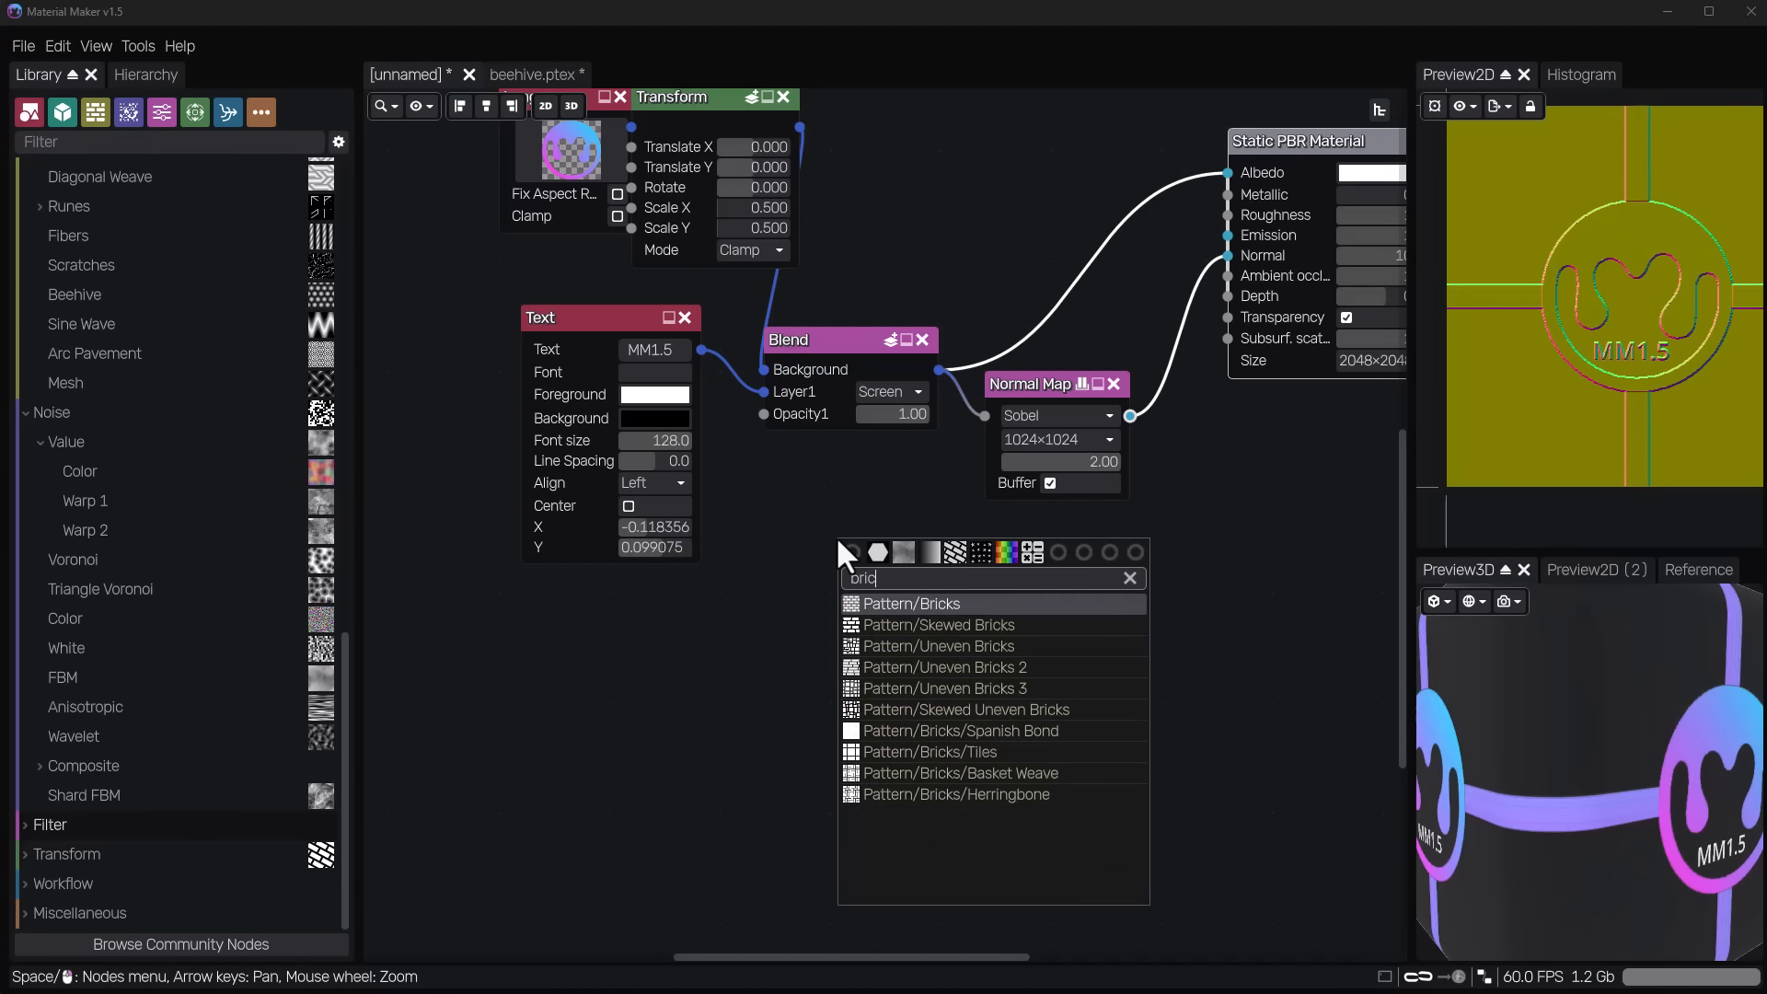
pyautogui.click(733, 708)
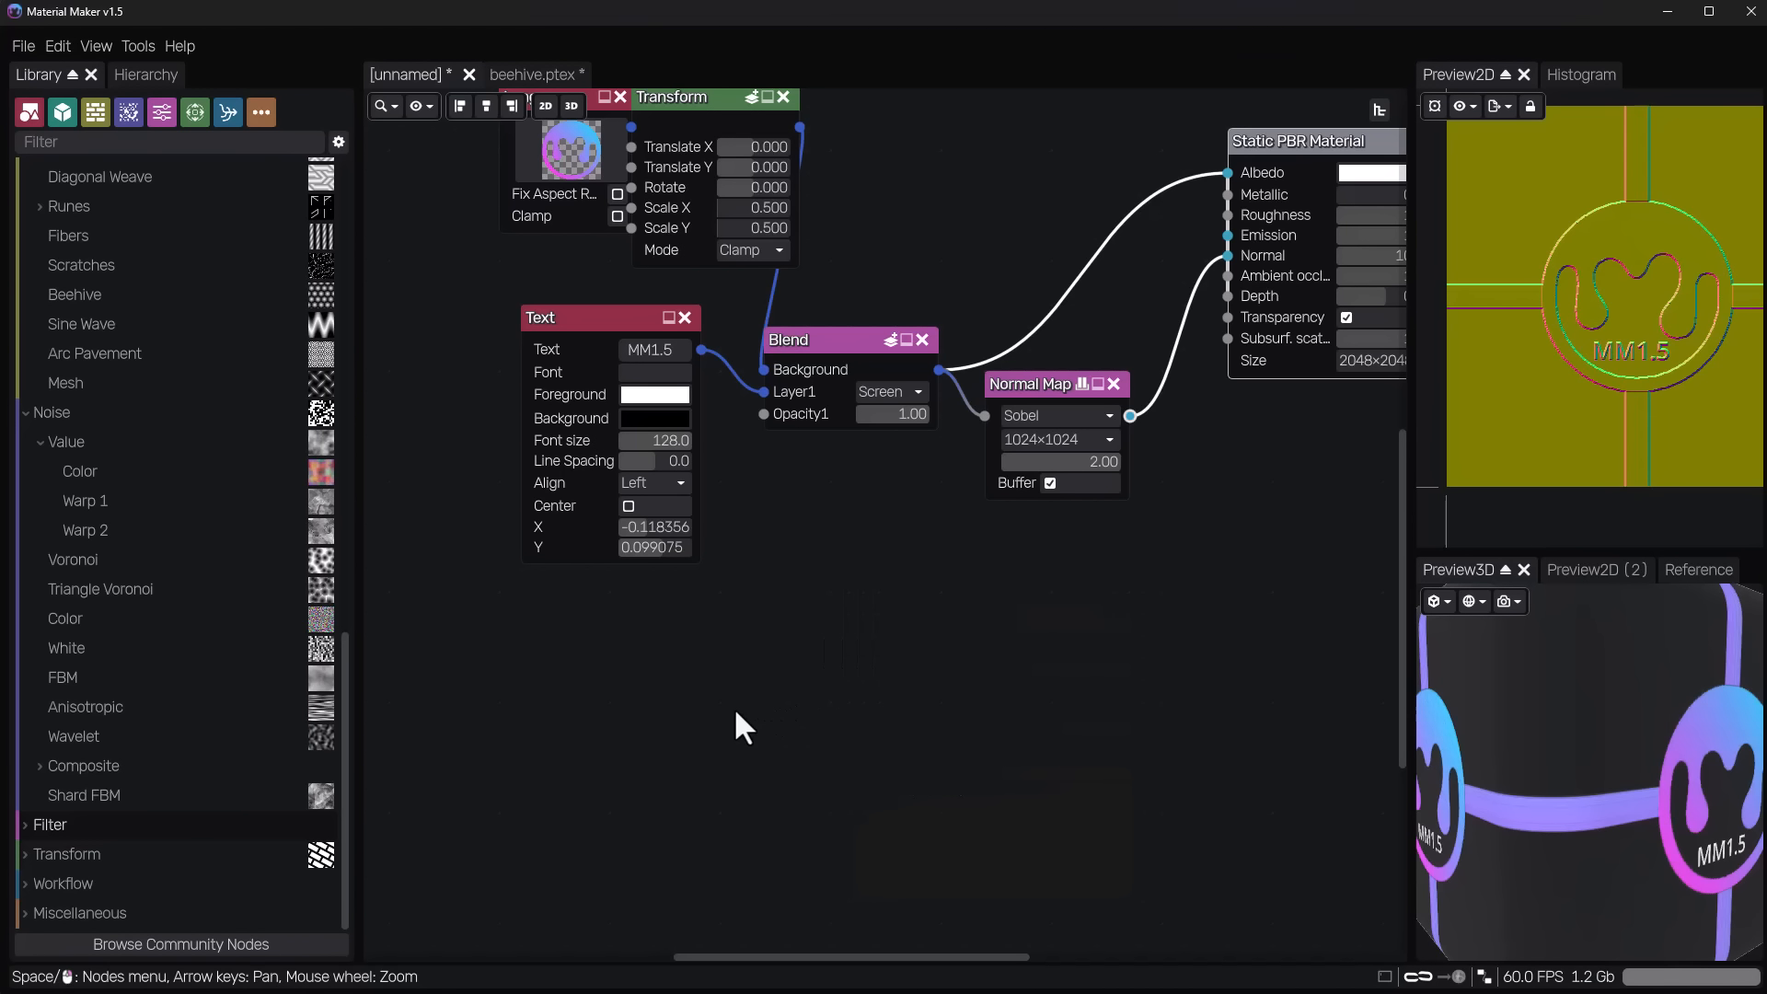
# Insert a Noise node in the empty area below the Blend node.
pyautogui.rightClick(770, 628)
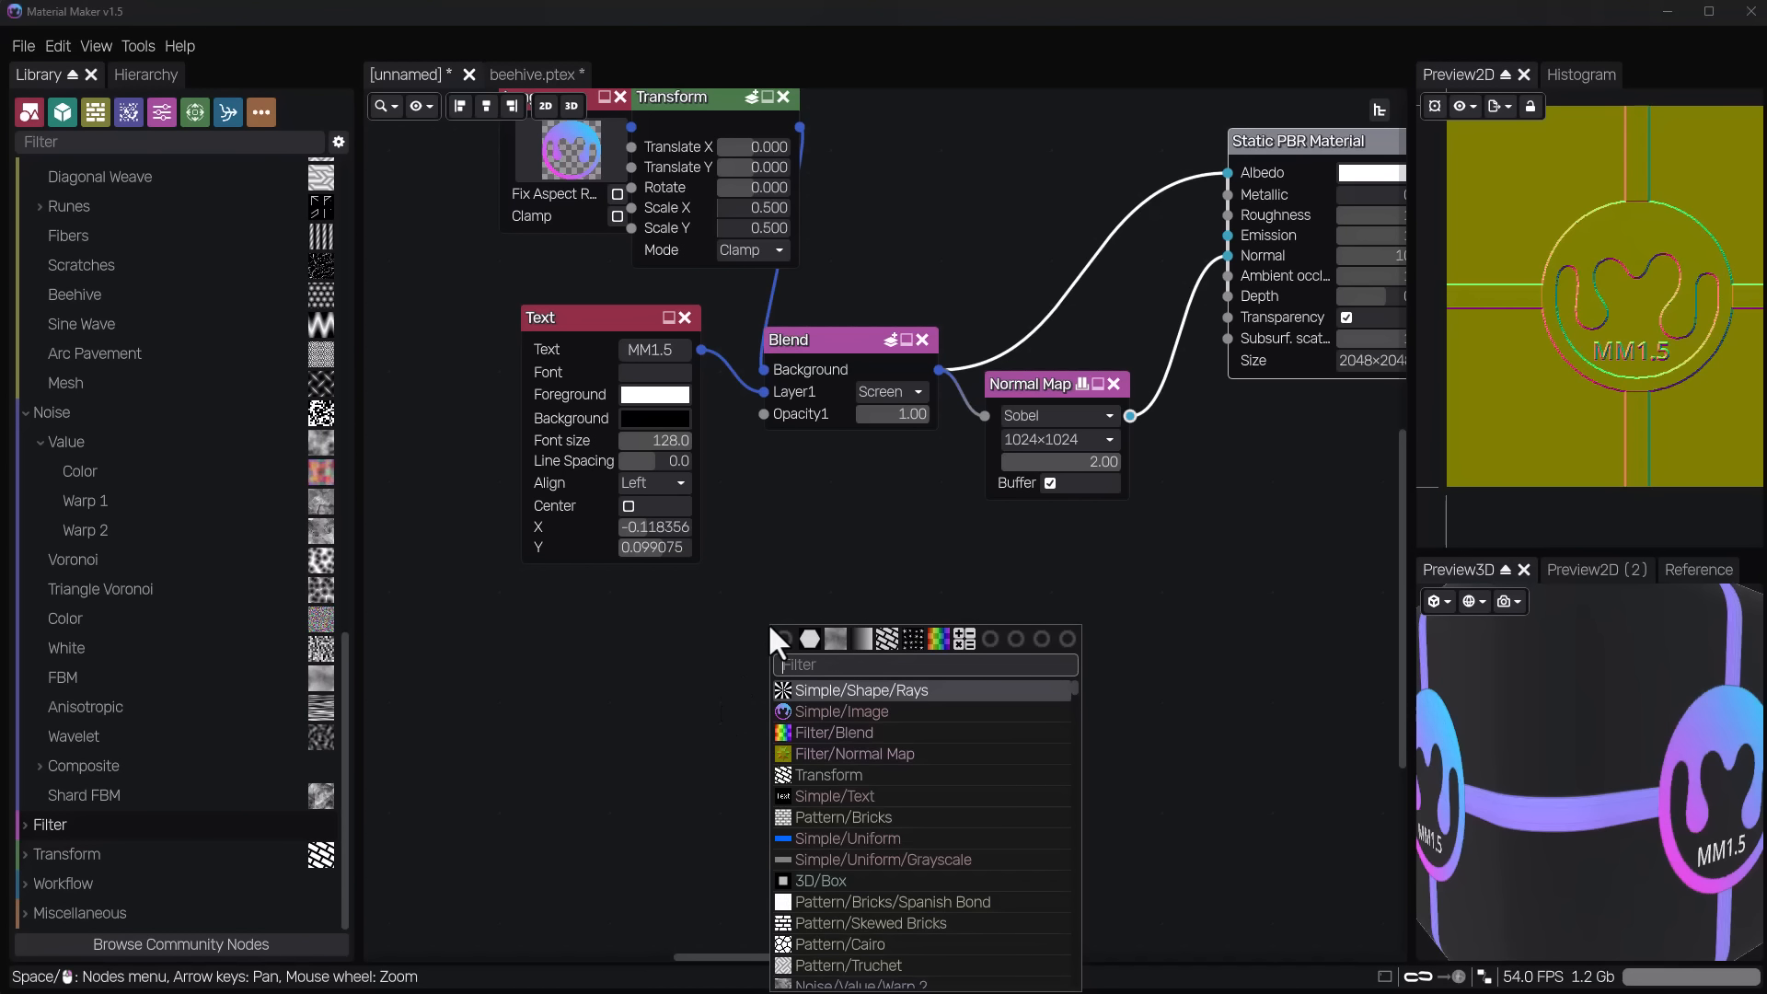
pyautogui.write('nois')
pyautogui.press('Return')
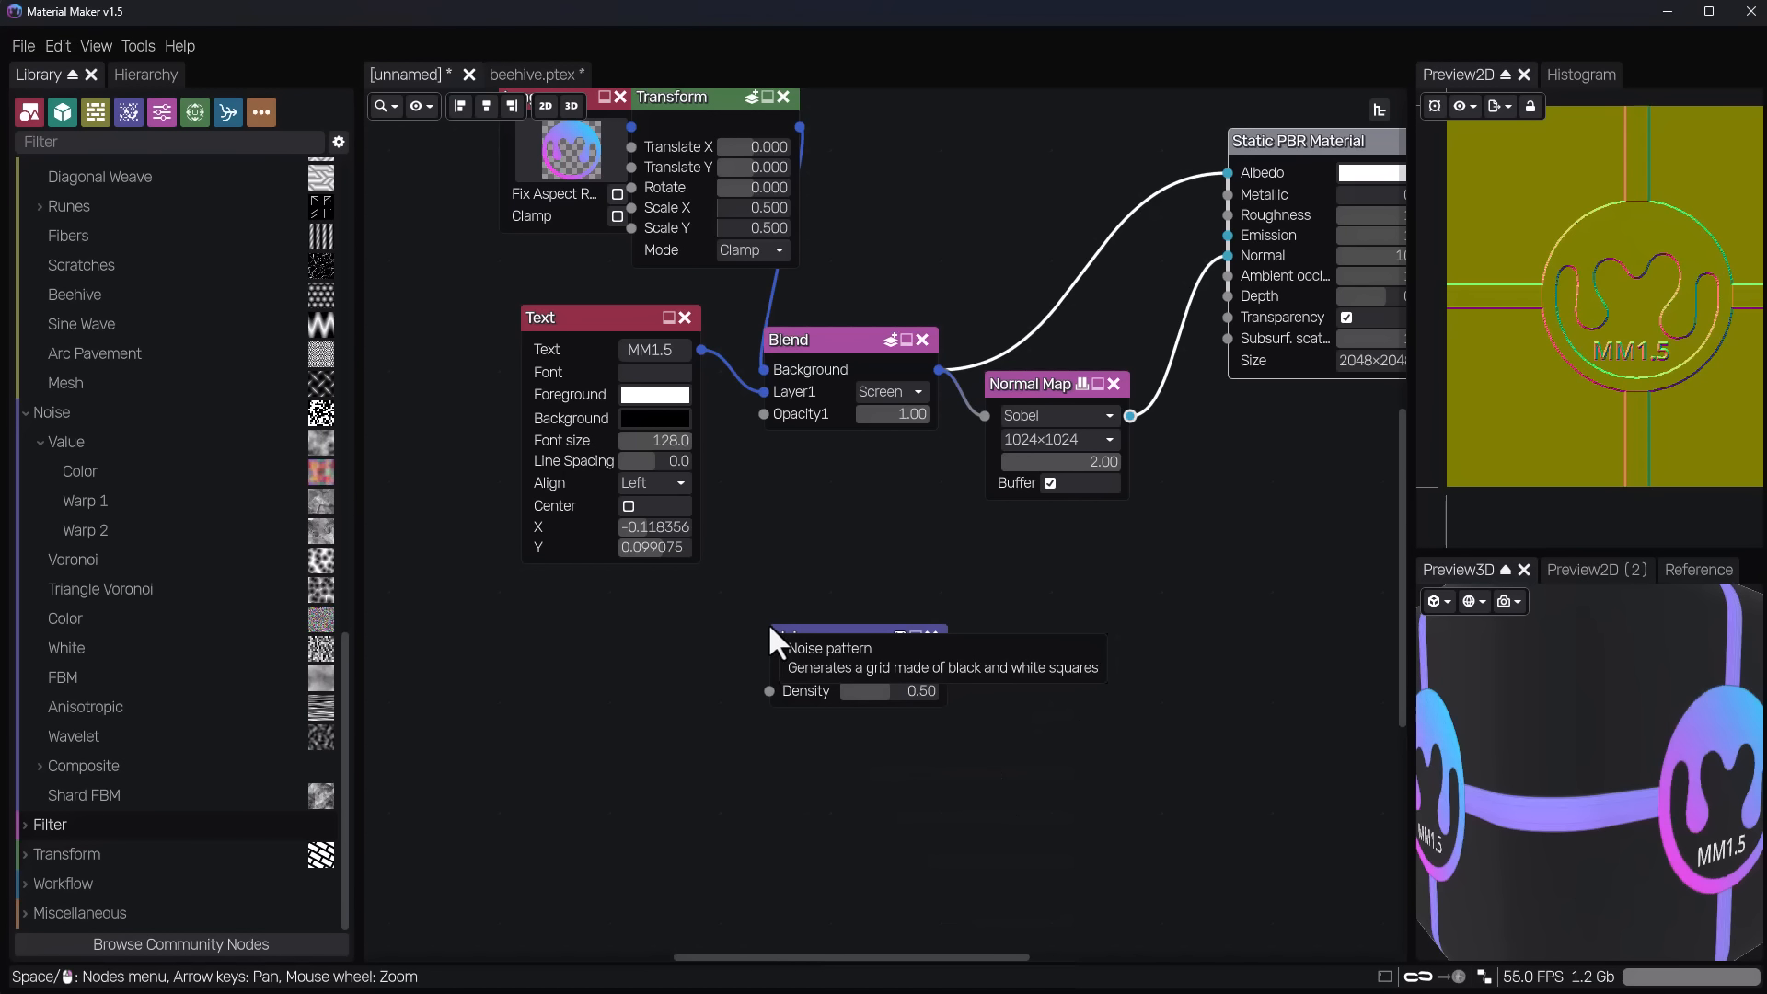
# Move the Text node further from the Blend node and place the Noise node below the Text node.
pyautogui.moveTo(869, 638); pyautogui.dragTo(842, 562)
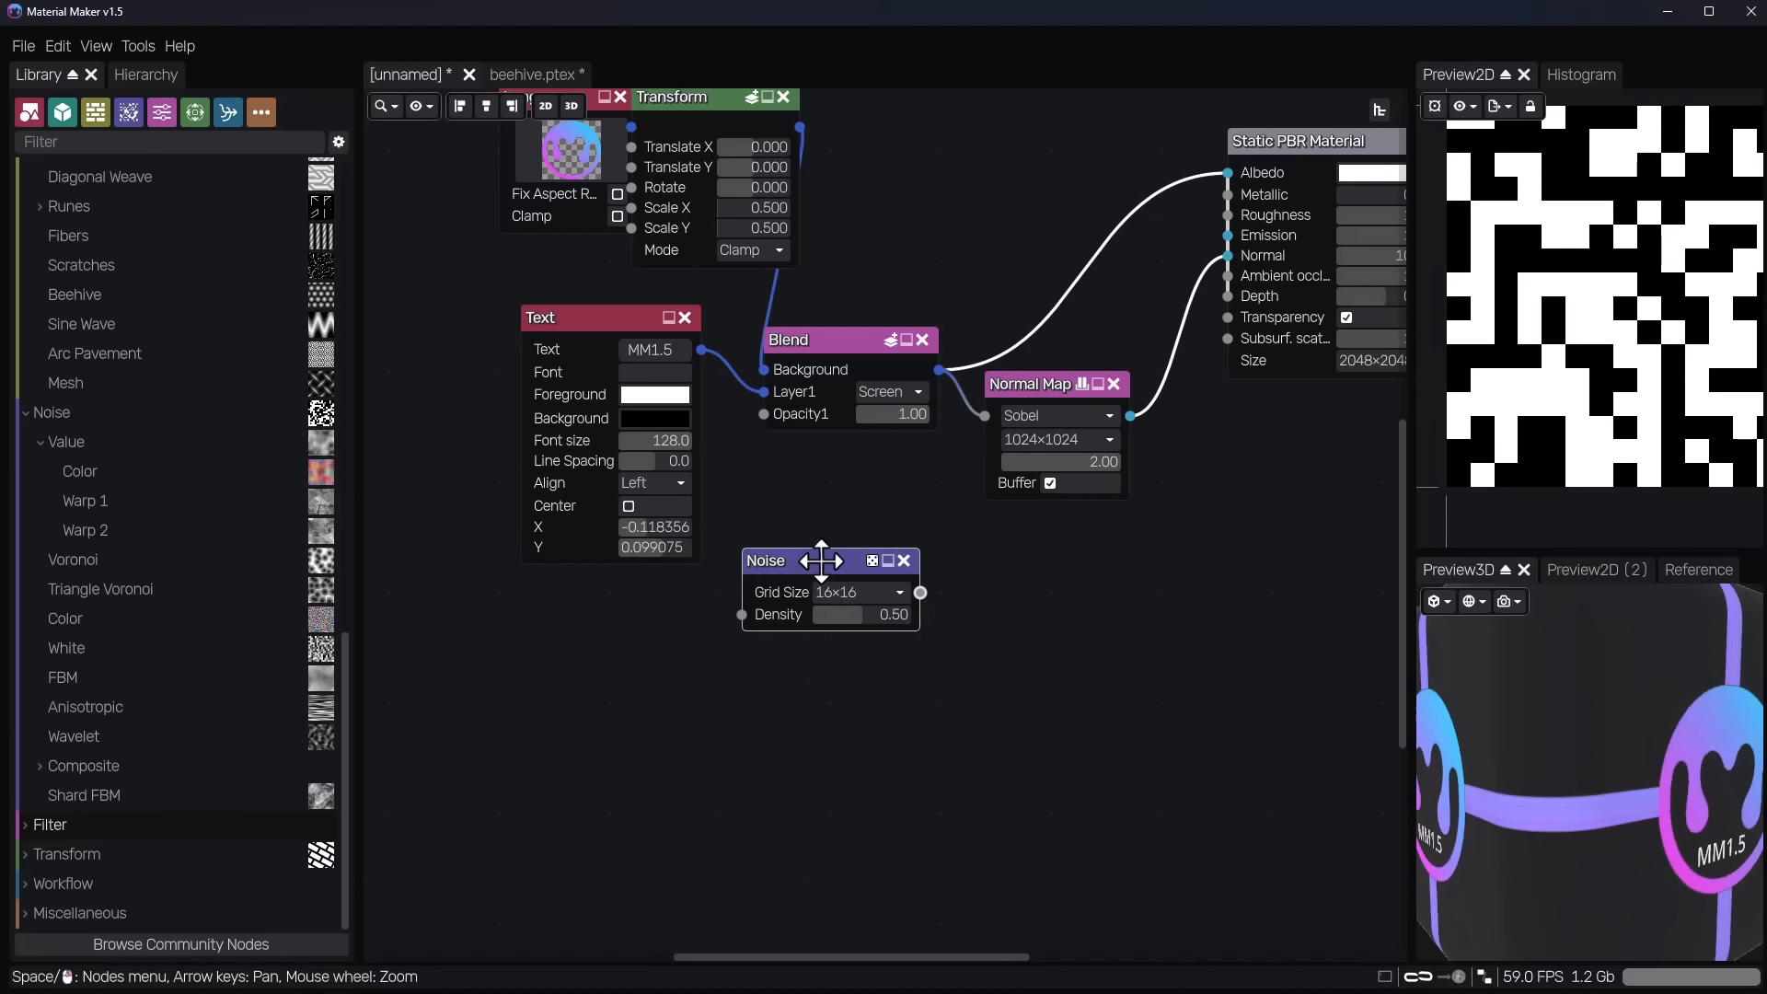
pyautogui.moveTo(1015, 680); pyautogui.dragTo(1007, 780, button='middle')
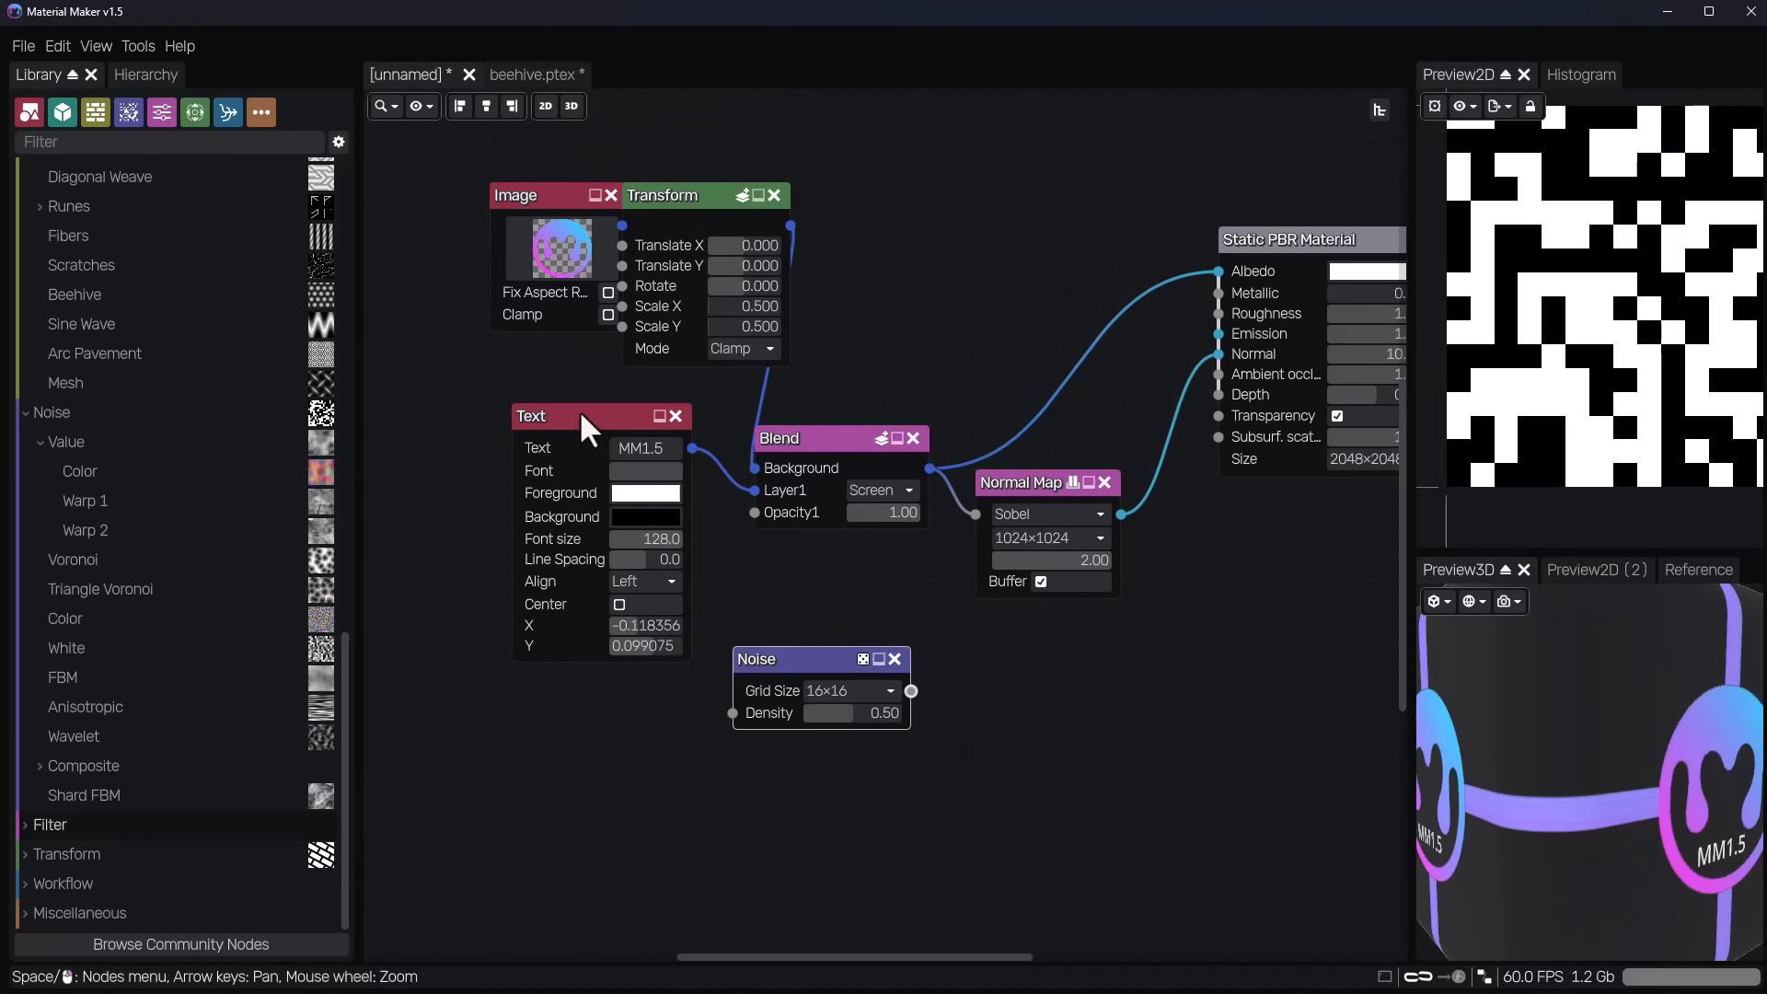
pyautogui.moveTo(587, 421); pyautogui.dragTo(499, 422)
pyautogui.moveTo(791, 659); pyautogui.dragTo(548, 747)
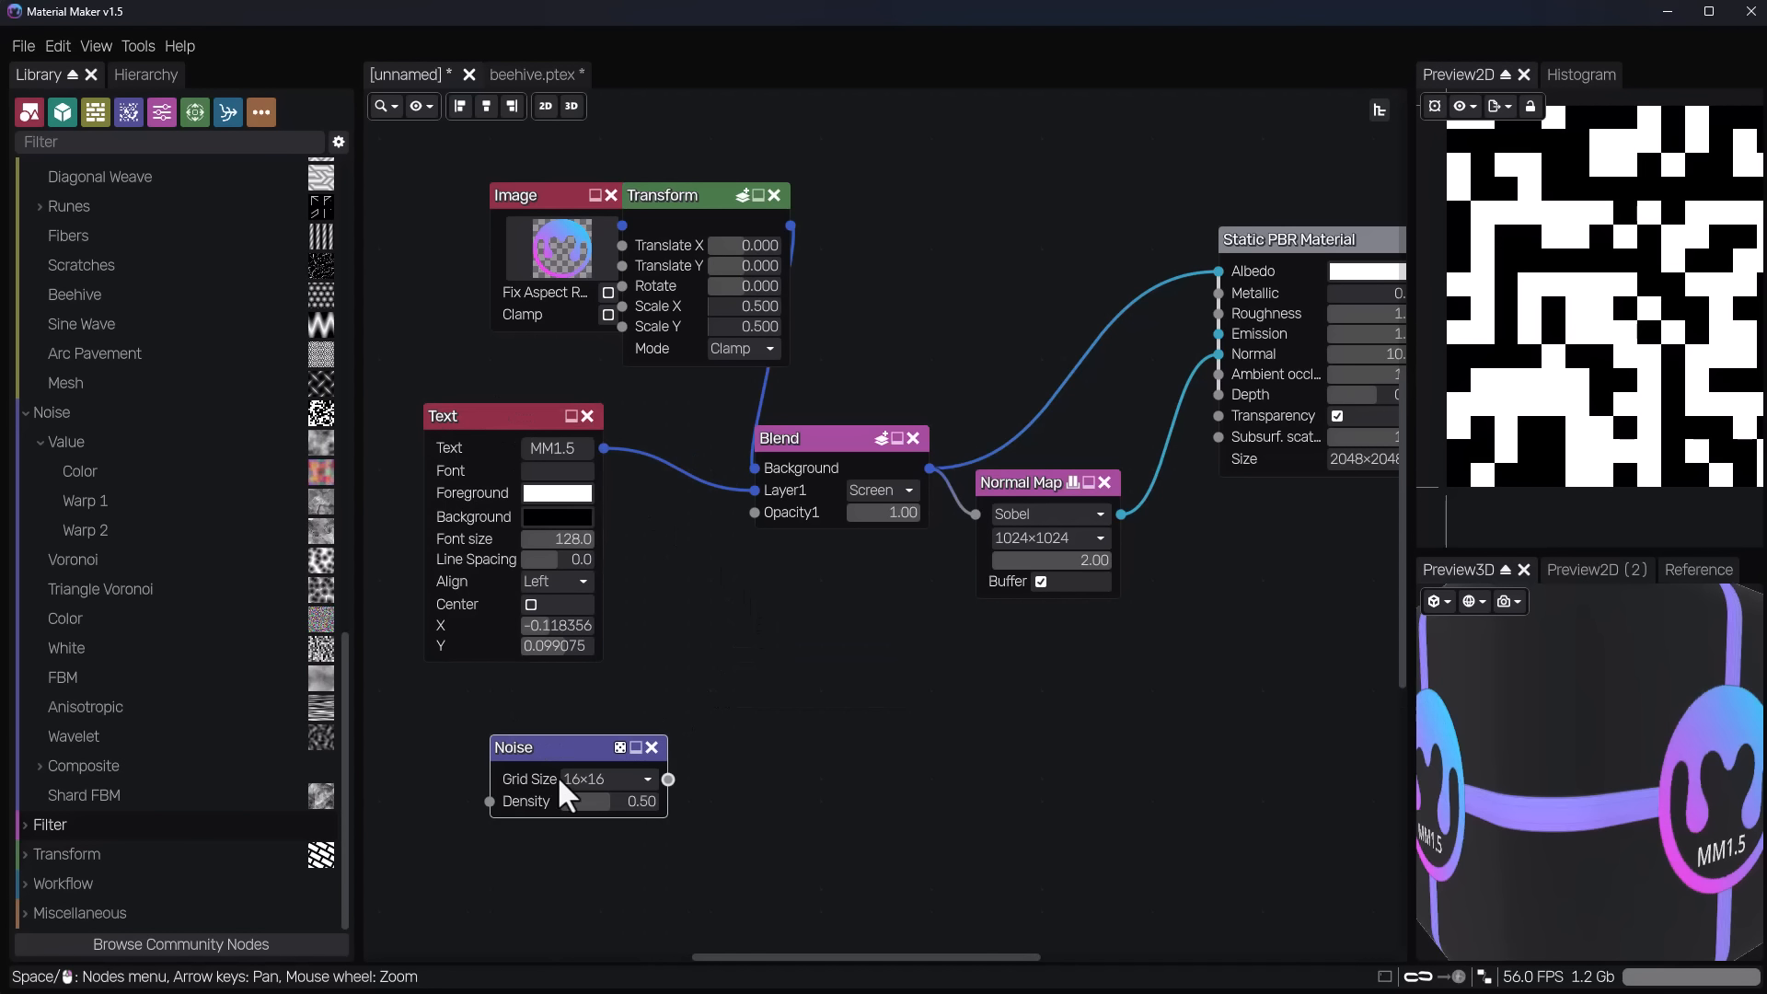
# Connect the Noise node's output to the material's Roughness input and widen the preview area.
pyautogui.click(635, 778)
pyautogui.click(743, 794)
pyautogui.moveTo(669, 779); pyautogui.dragTo(1218, 313)
pyautogui.moveTo(1410, 645); pyautogui.dragTo(1163, 736)
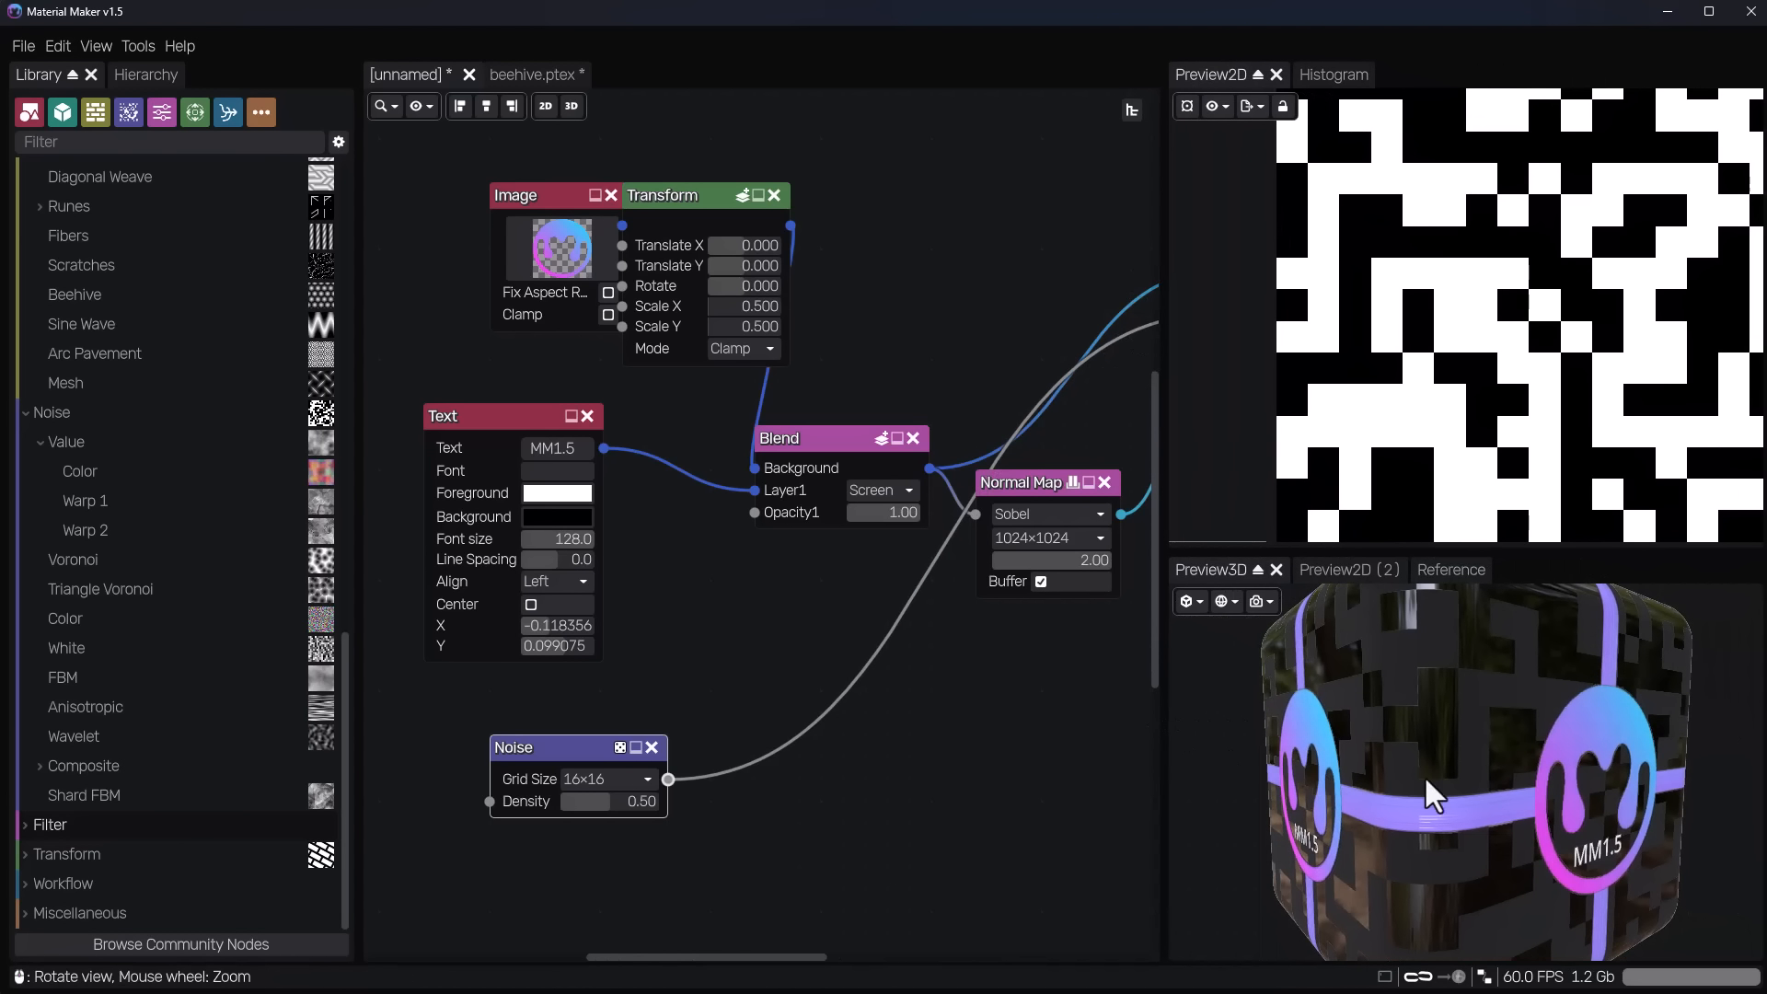
# Move the Noise node above the Normal Map node, near the material, and examine the Static PBR Material's inputs and connections.
pyautogui.moveTo(594, 748); pyautogui.dragTo(970, 173)
pyautogui.moveTo(810, 708); pyautogui.dragTo(398, 883, button='middle')
pyautogui.scroll(4, 758, 525)
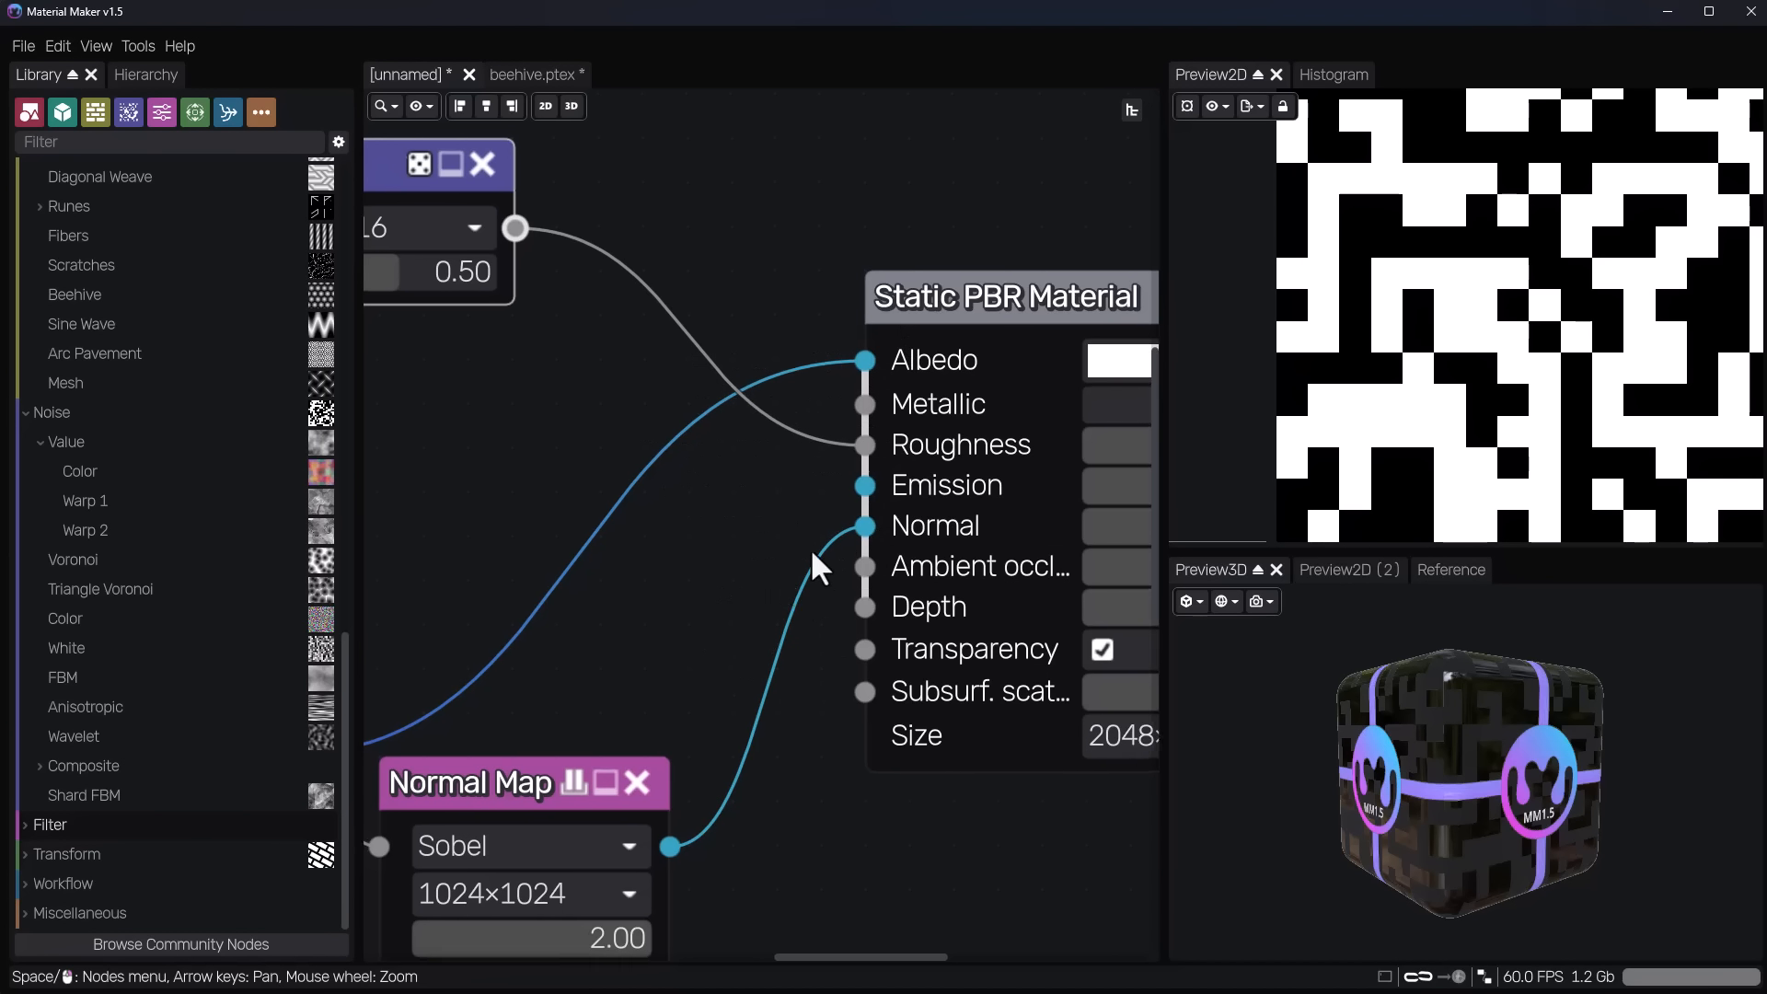
pyautogui.scroll(-2, 810, 549)
pyautogui.moveTo(727, 567); pyautogui.dragTo(497, 643, button='middle')
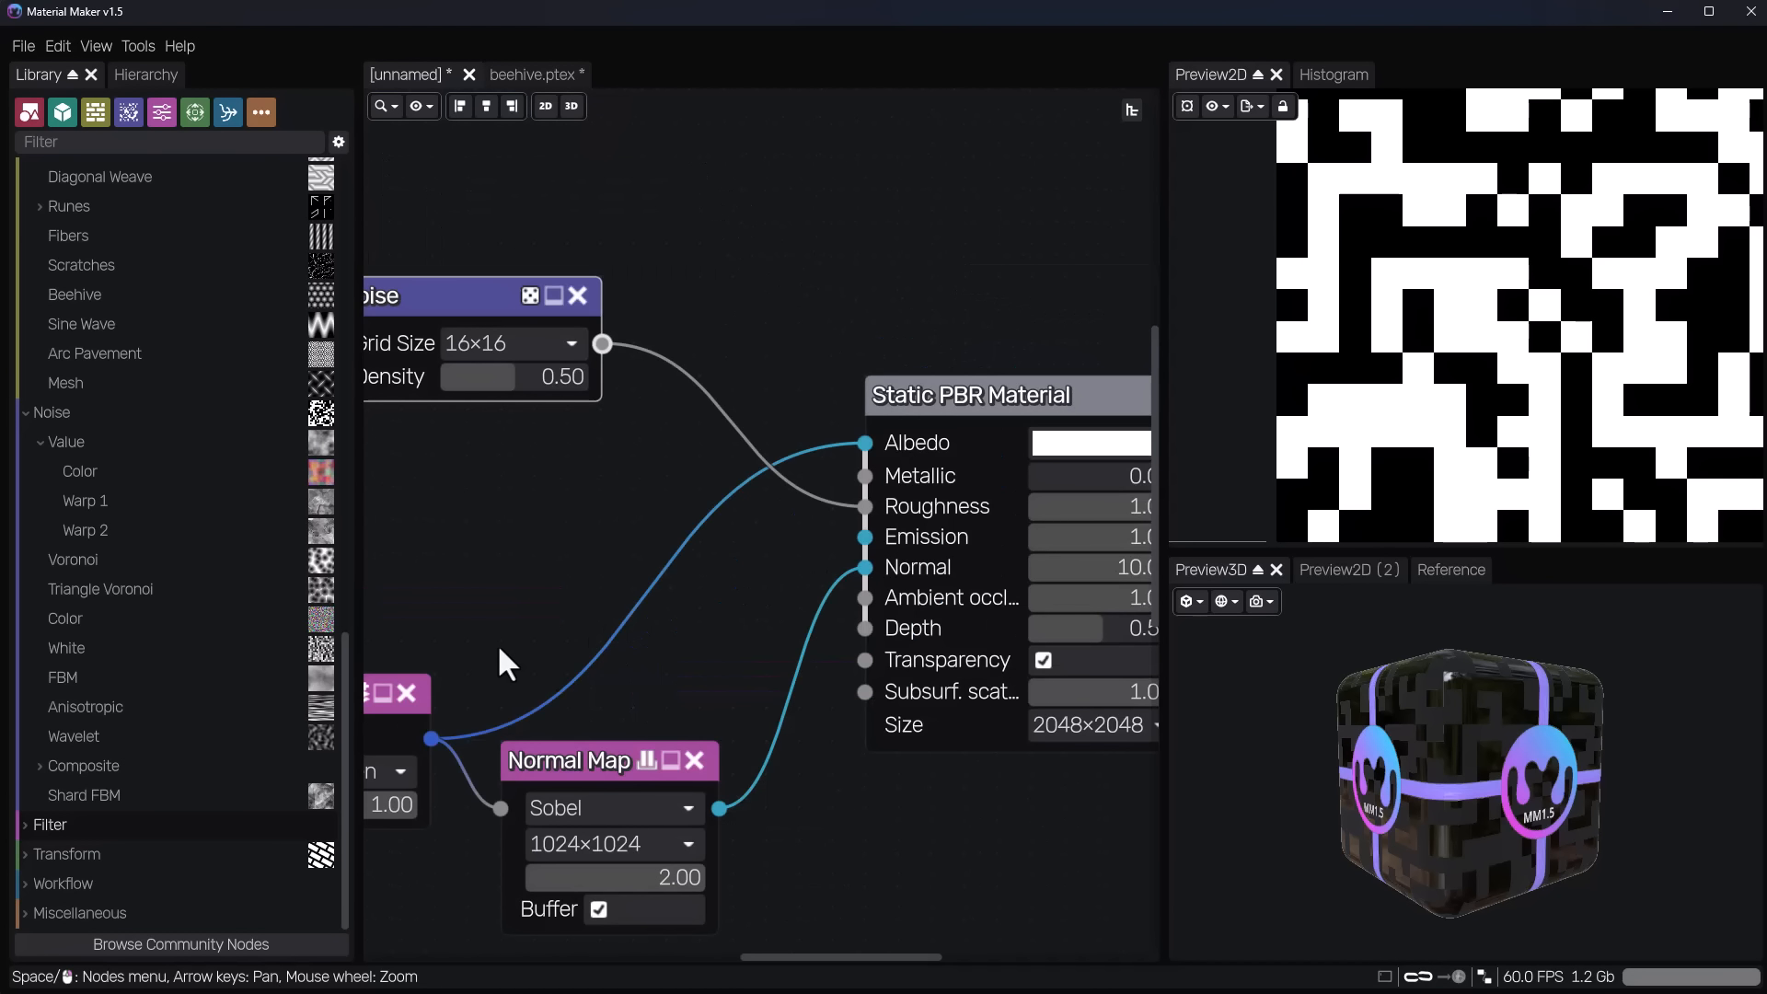
pyautogui.scroll(-2, 505, 636)
pyautogui.scroll(-1, 605, 629)
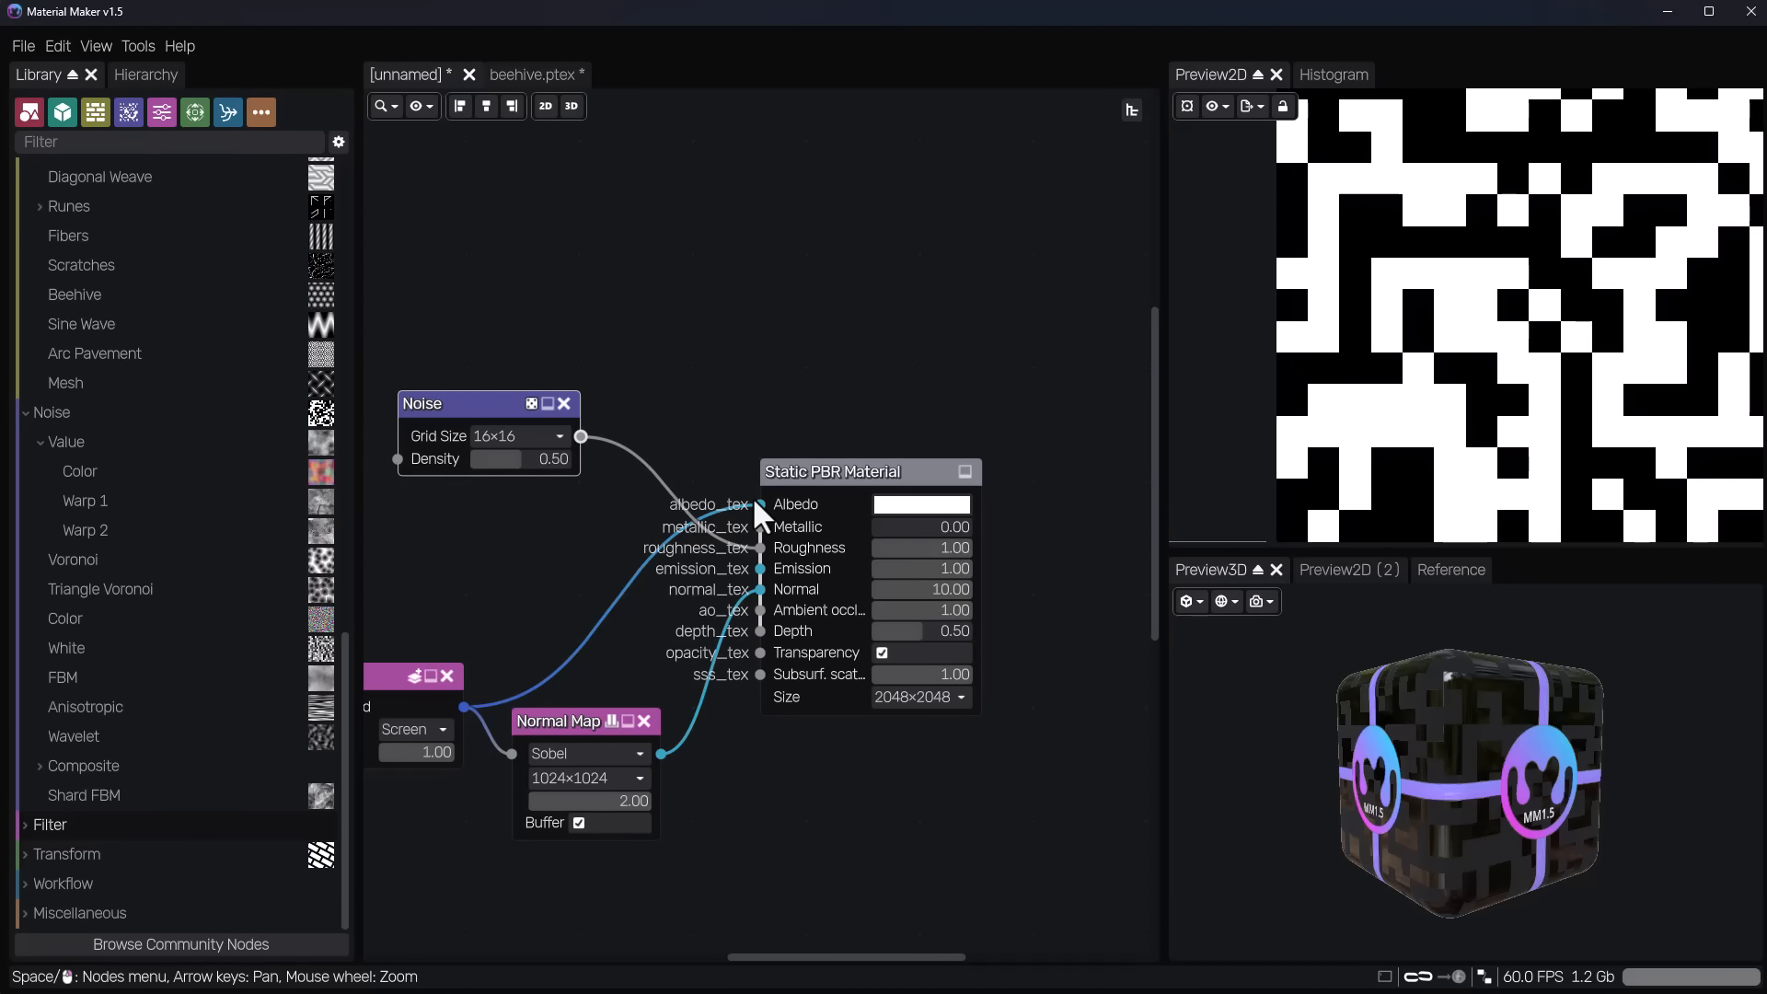
pyautogui.scroll(3, 674, 673)
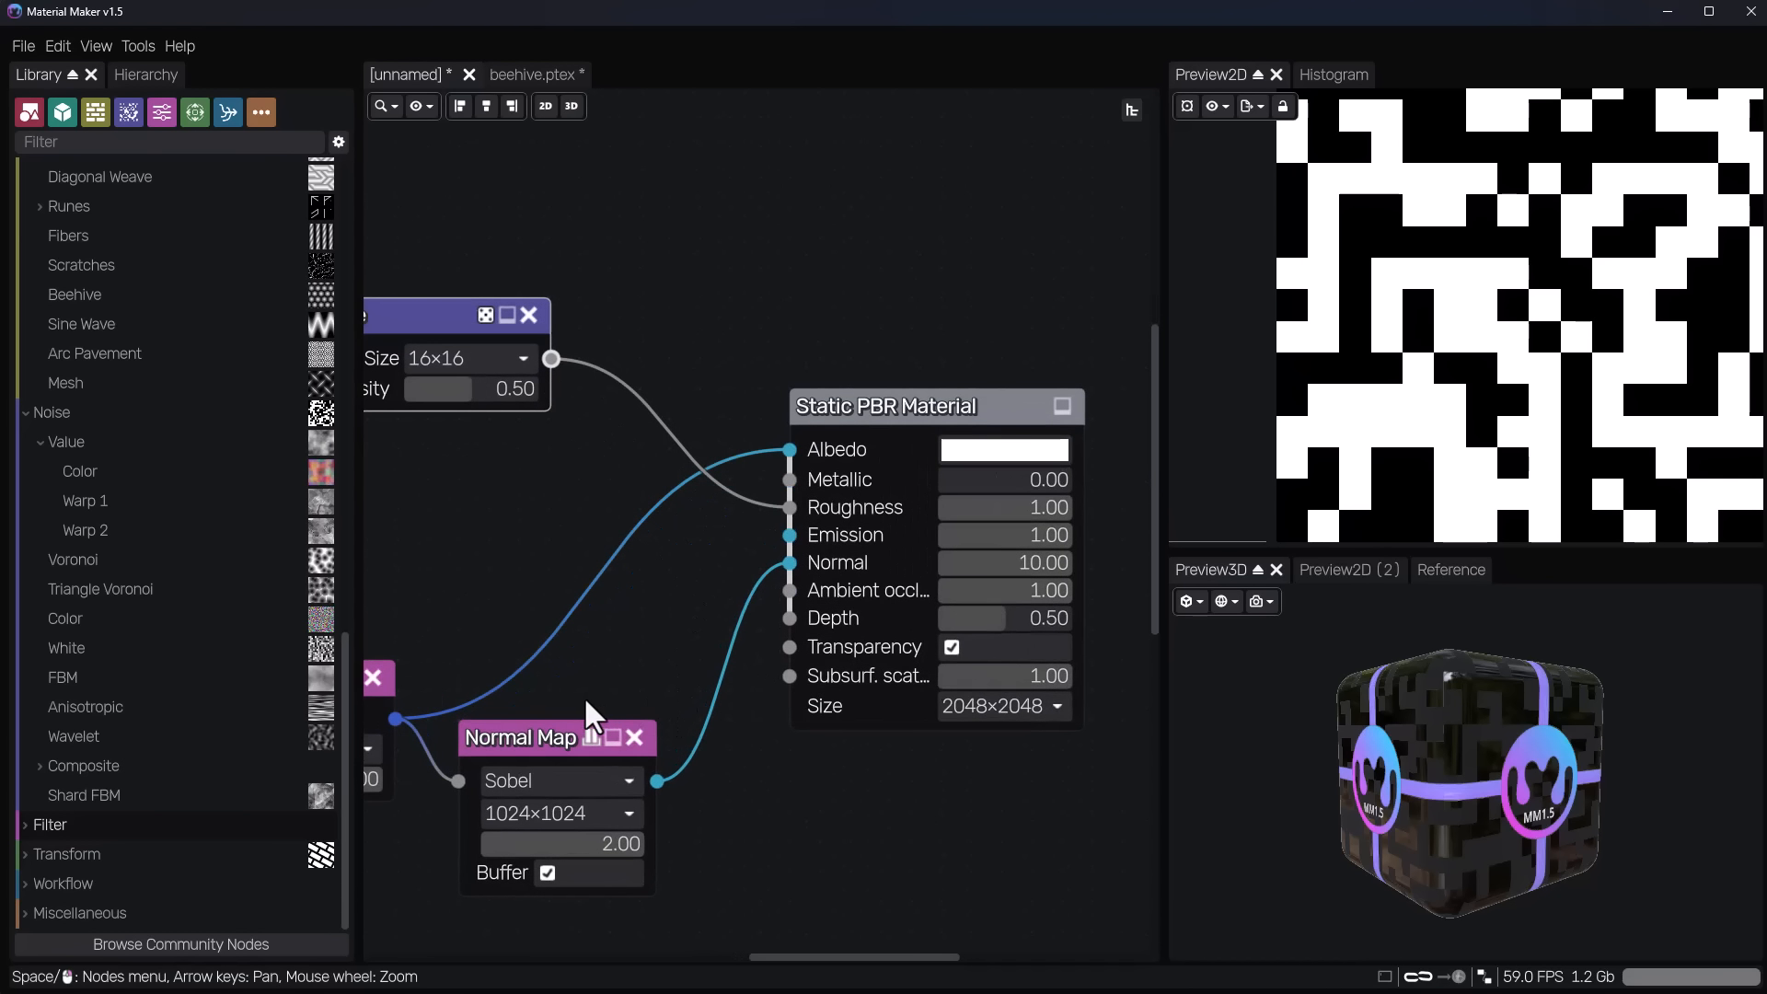
pyautogui.moveTo(635, 685); pyautogui.dragTo(708, 684, button='middle')
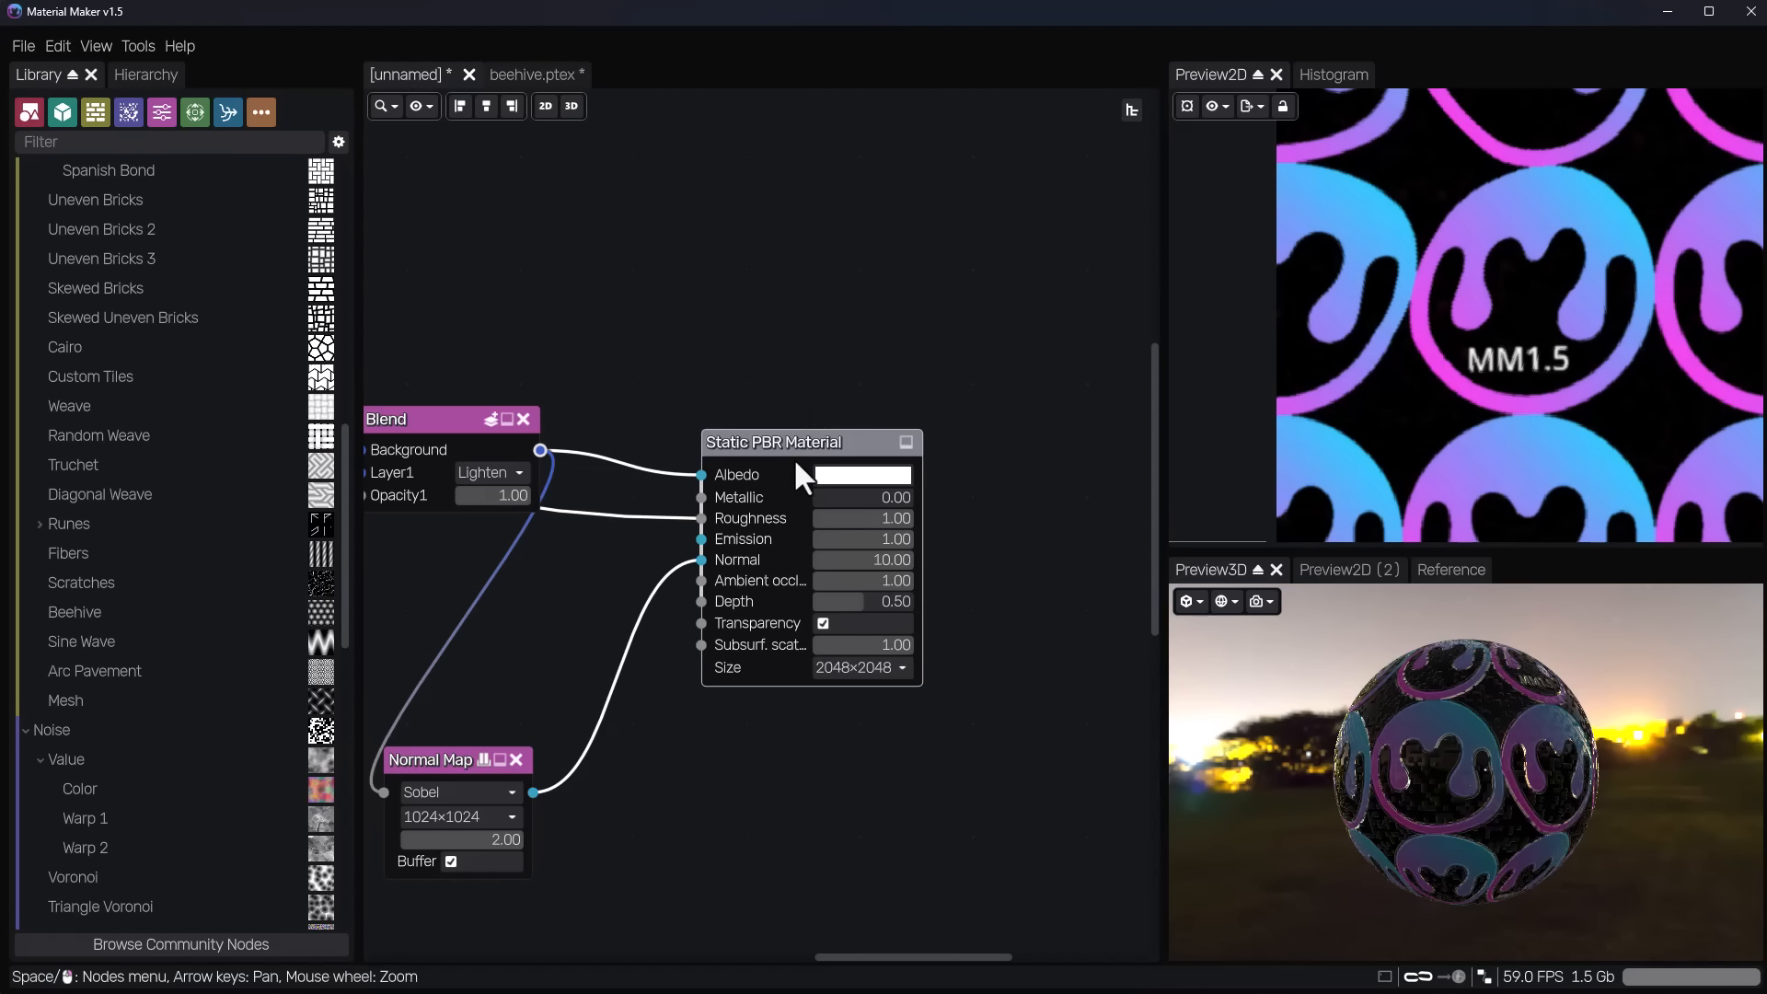
# Move the Static PBR Material node level with the Blend node.
pyautogui.moveTo(795, 451); pyautogui.dragTo(786, 407)
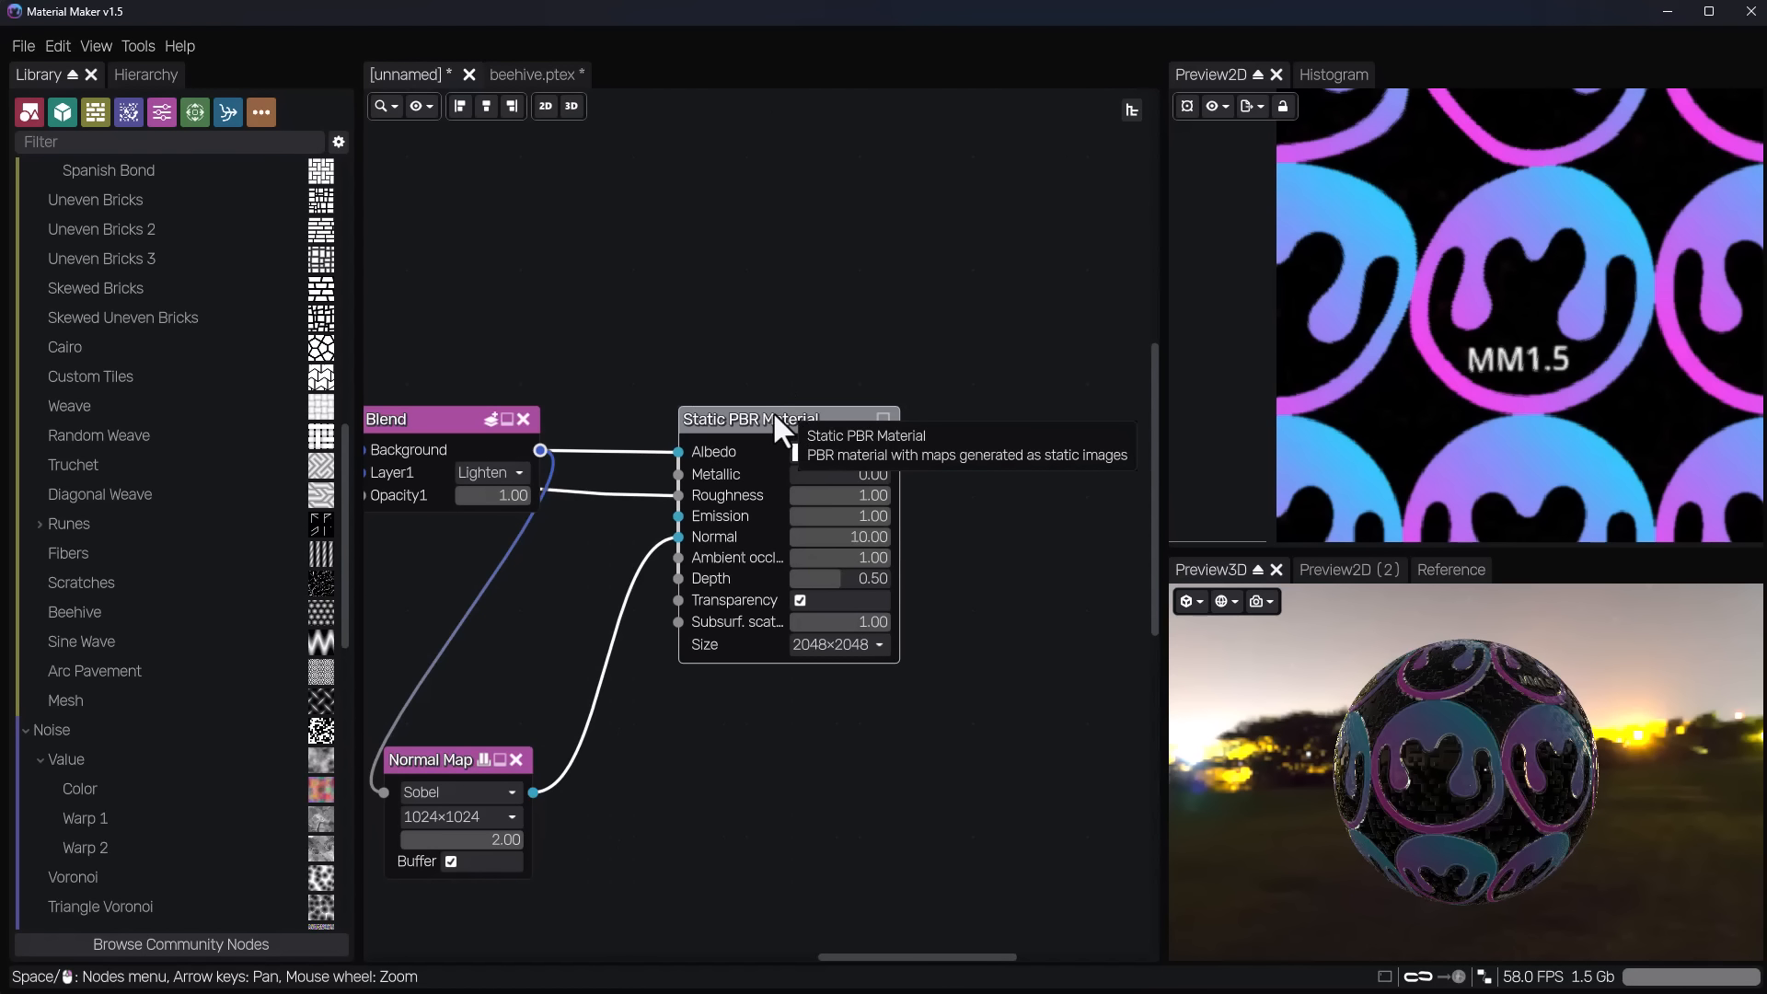
# Try the 3D PBR, Dynamic PBR, Raymarching and Static PBR Material Displacement types on the material node.
pyautogui.rightClick(760, 411)
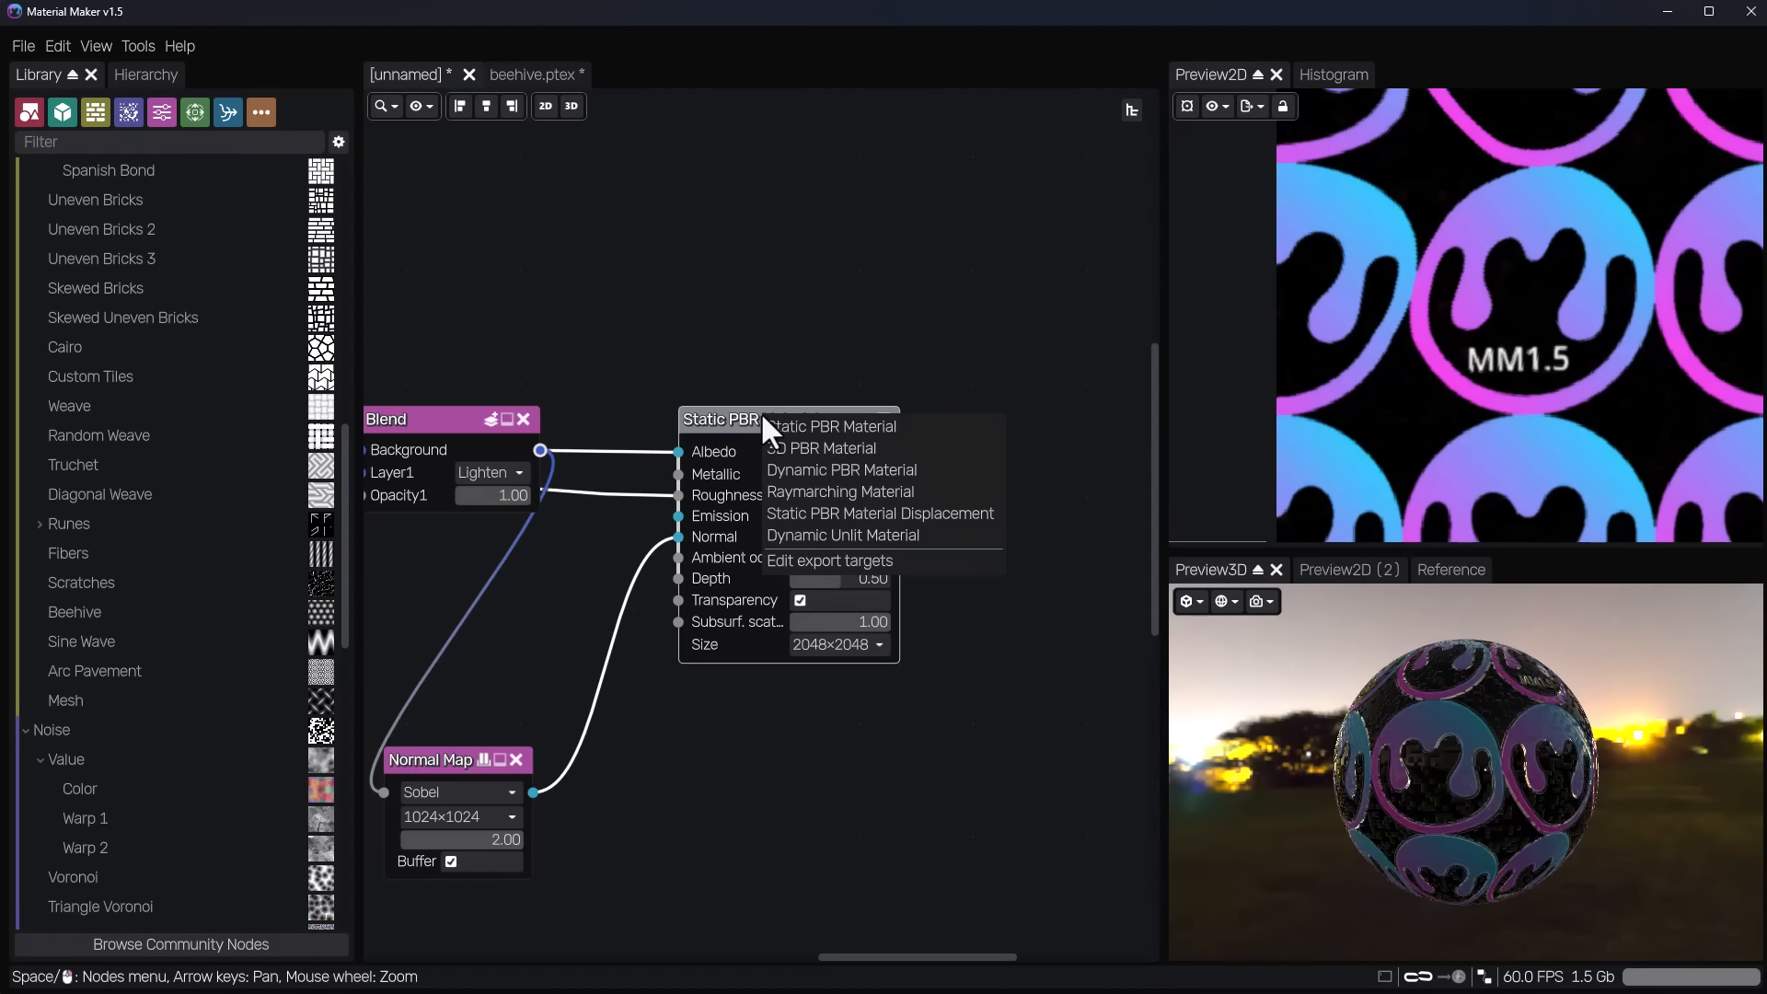
pyautogui.click(809, 449)
pyautogui.rightClick(749, 414)
pyautogui.click(783, 472)
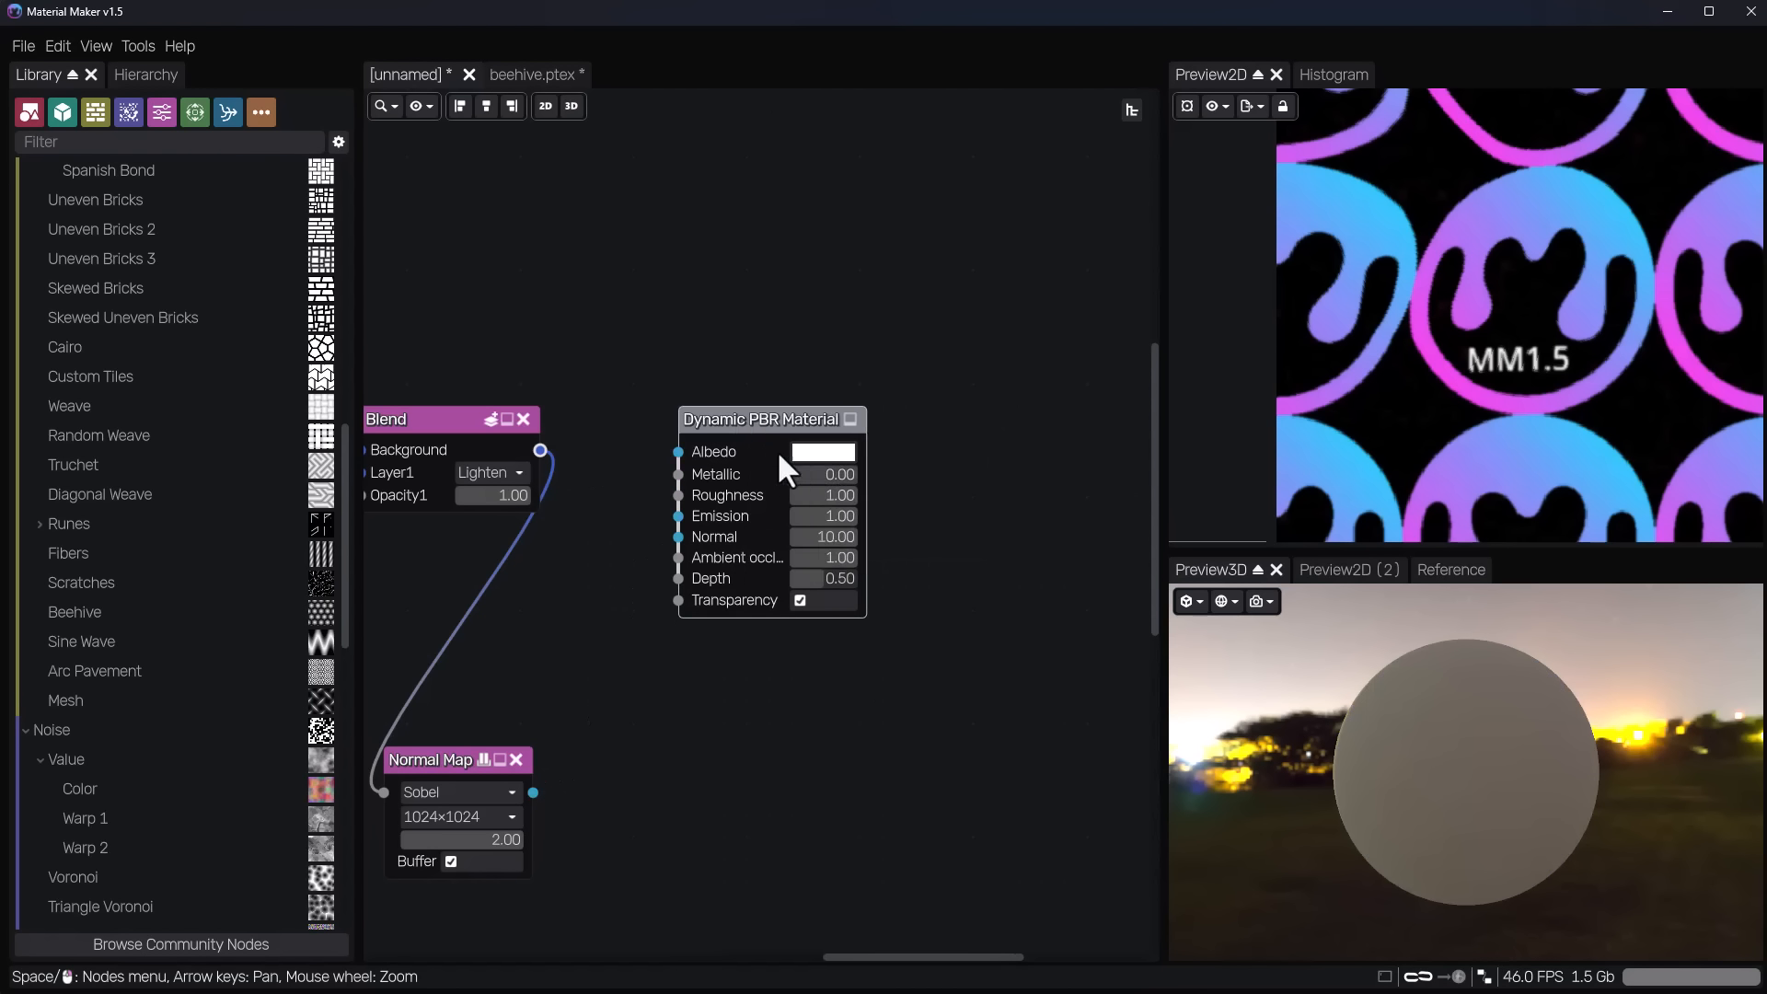
pyautogui.rightClick(749, 416)
pyautogui.click(801, 494)
pyautogui.rightClick(767, 416)
pyautogui.click(822, 521)
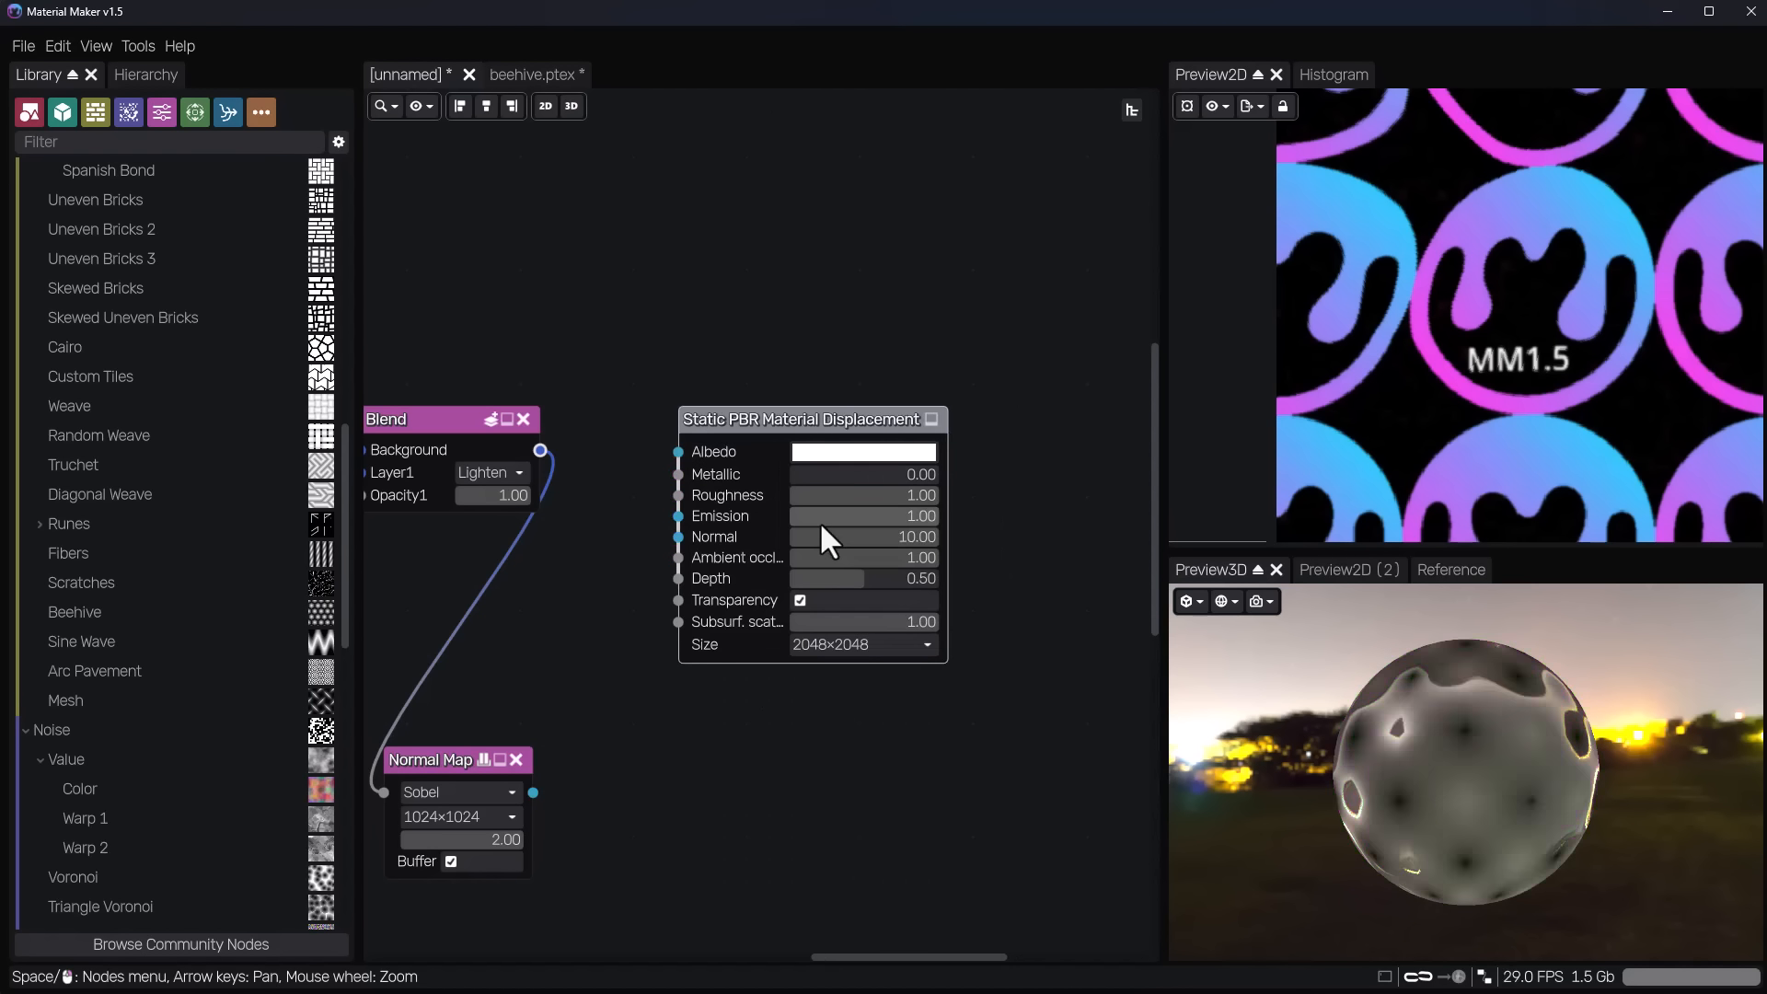
# Try the Dynamic Unlit and 3D PBR types on the material node and return it to Static PBR Material.
pyautogui.rightClick(826, 418)
pyautogui.click(920, 537)
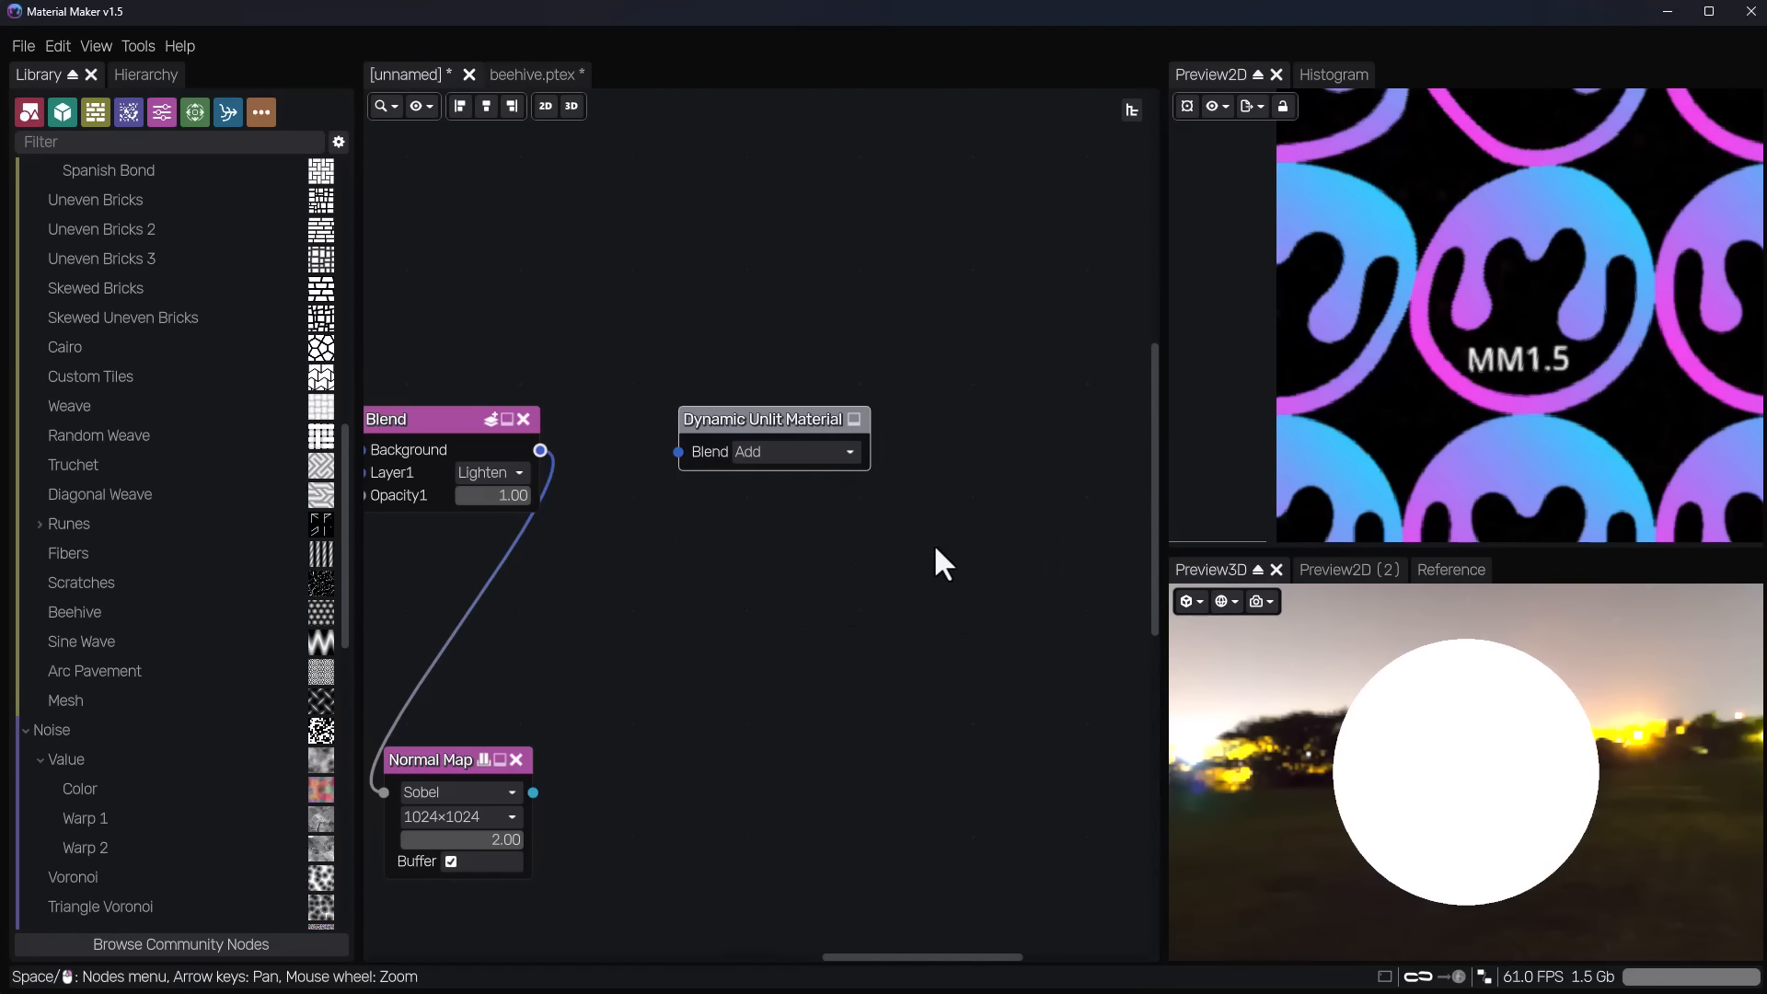
pyautogui.rightClick(774, 413)
pyautogui.click(810, 447)
pyautogui.rightClick(801, 420)
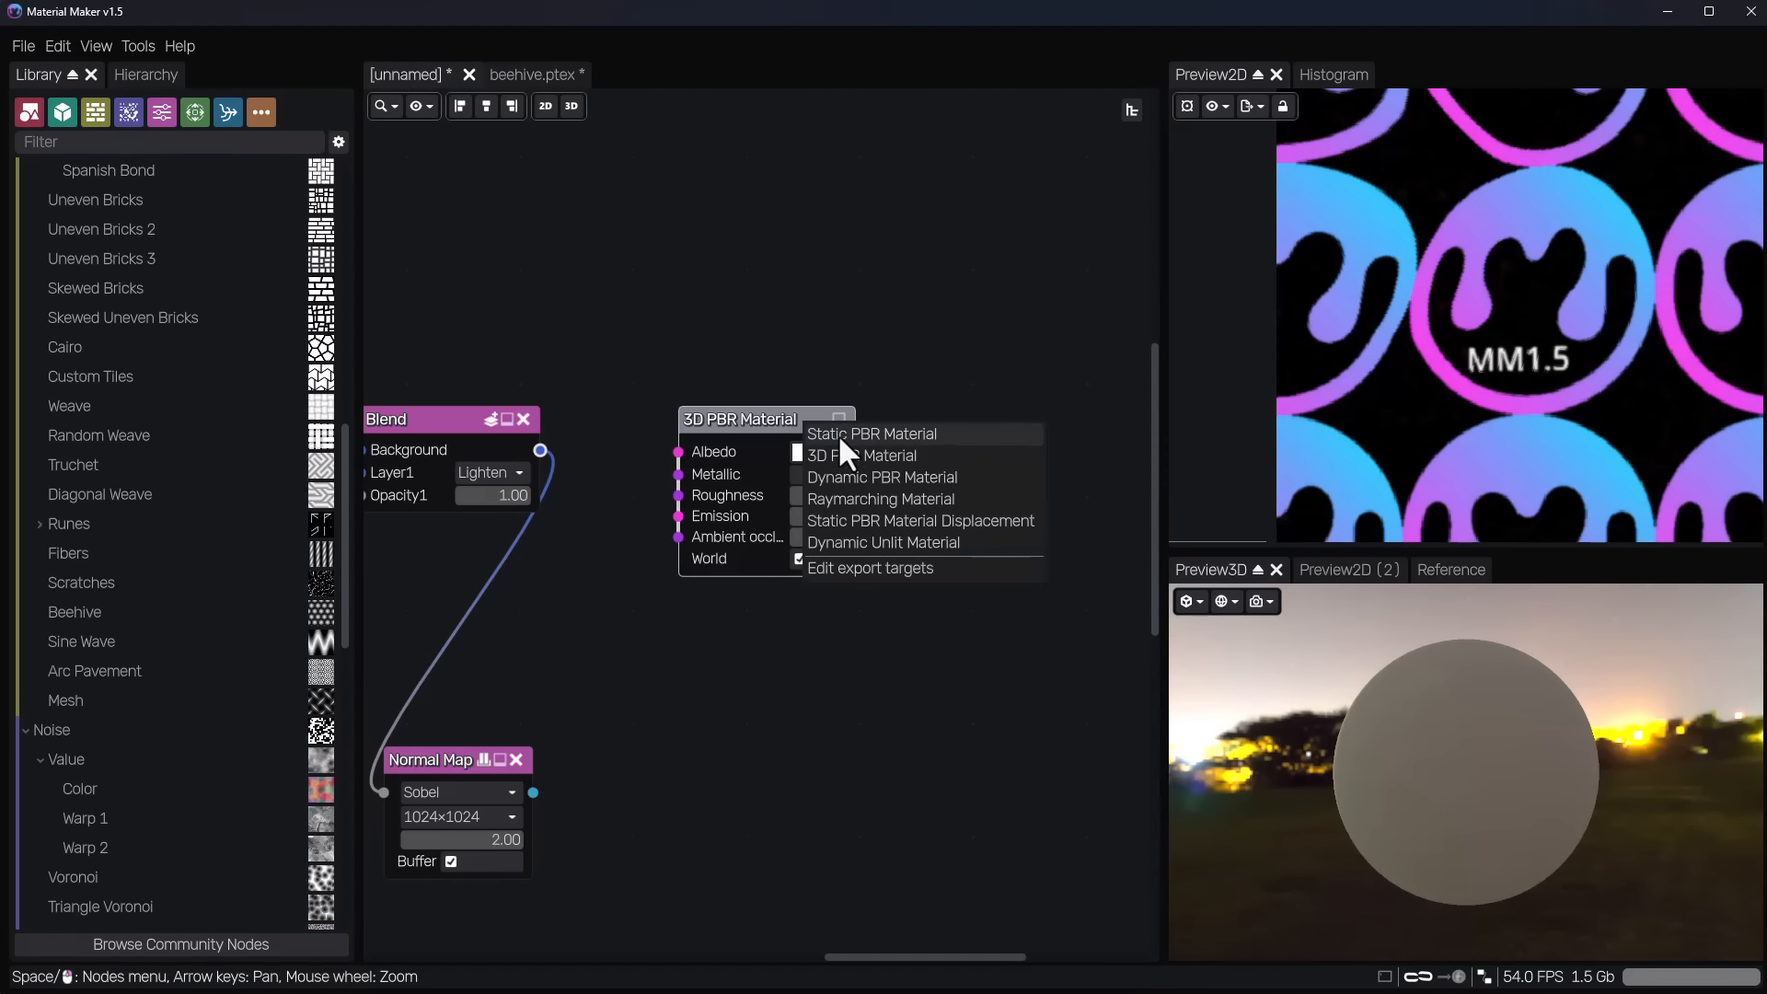
pyautogui.click(839, 436)
# Place the Normal Map node beneath the Blend node and connect its output to the material's Normal input.
pyautogui.moveTo(443, 732); pyautogui.dragTo(760, 421, button='middle')
pyautogui.scroll(1, 760, 421)
pyautogui.moveTo(773, 448); pyautogui.dragTo(820, 349)
pyautogui.moveTo(983, 500); pyautogui.dragTo(892, 756, button='middle')
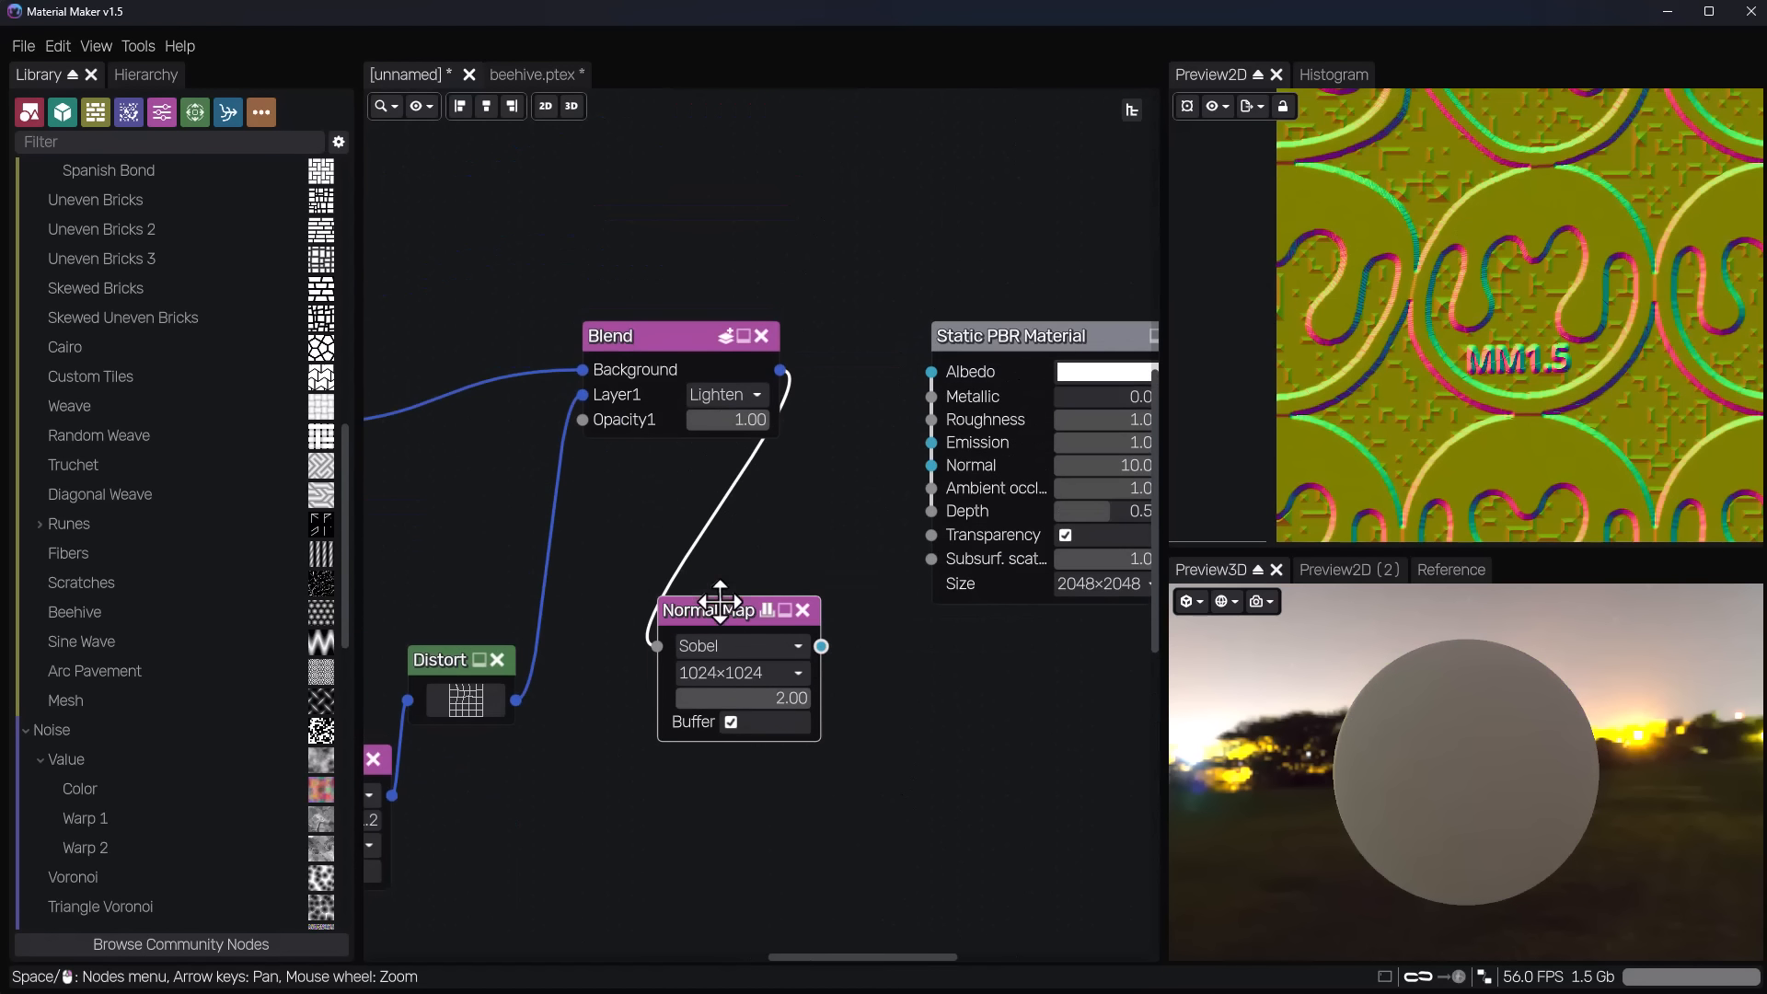
pyautogui.moveTo(819, 644); pyautogui.dragTo(931, 464)
# Preview the Bevel node and set its distance to 0.06.
pyautogui.scroll(5, 1362, 737)
pyautogui.scroll(-6, 736, 570)
pyautogui.moveTo(736, 571); pyautogui.dragTo(1008, 658, button='middle')
pyautogui.moveTo(538, 501); pyautogui.dragTo(921, 542, button='middle')
pyautogui.scroll(7, 699, 475)
pyautogui.moveTo(838, 628)
pyautogui.mouseDown(button='middle')
pyautogui.moveTo(631, 580)
pyautogui.moveTo(407, 578)
pyautogui.mouseUp(button='middle')
pyautogui.moveTo(595, 608); pyautogui.dragTo(463, 582, button='middle')
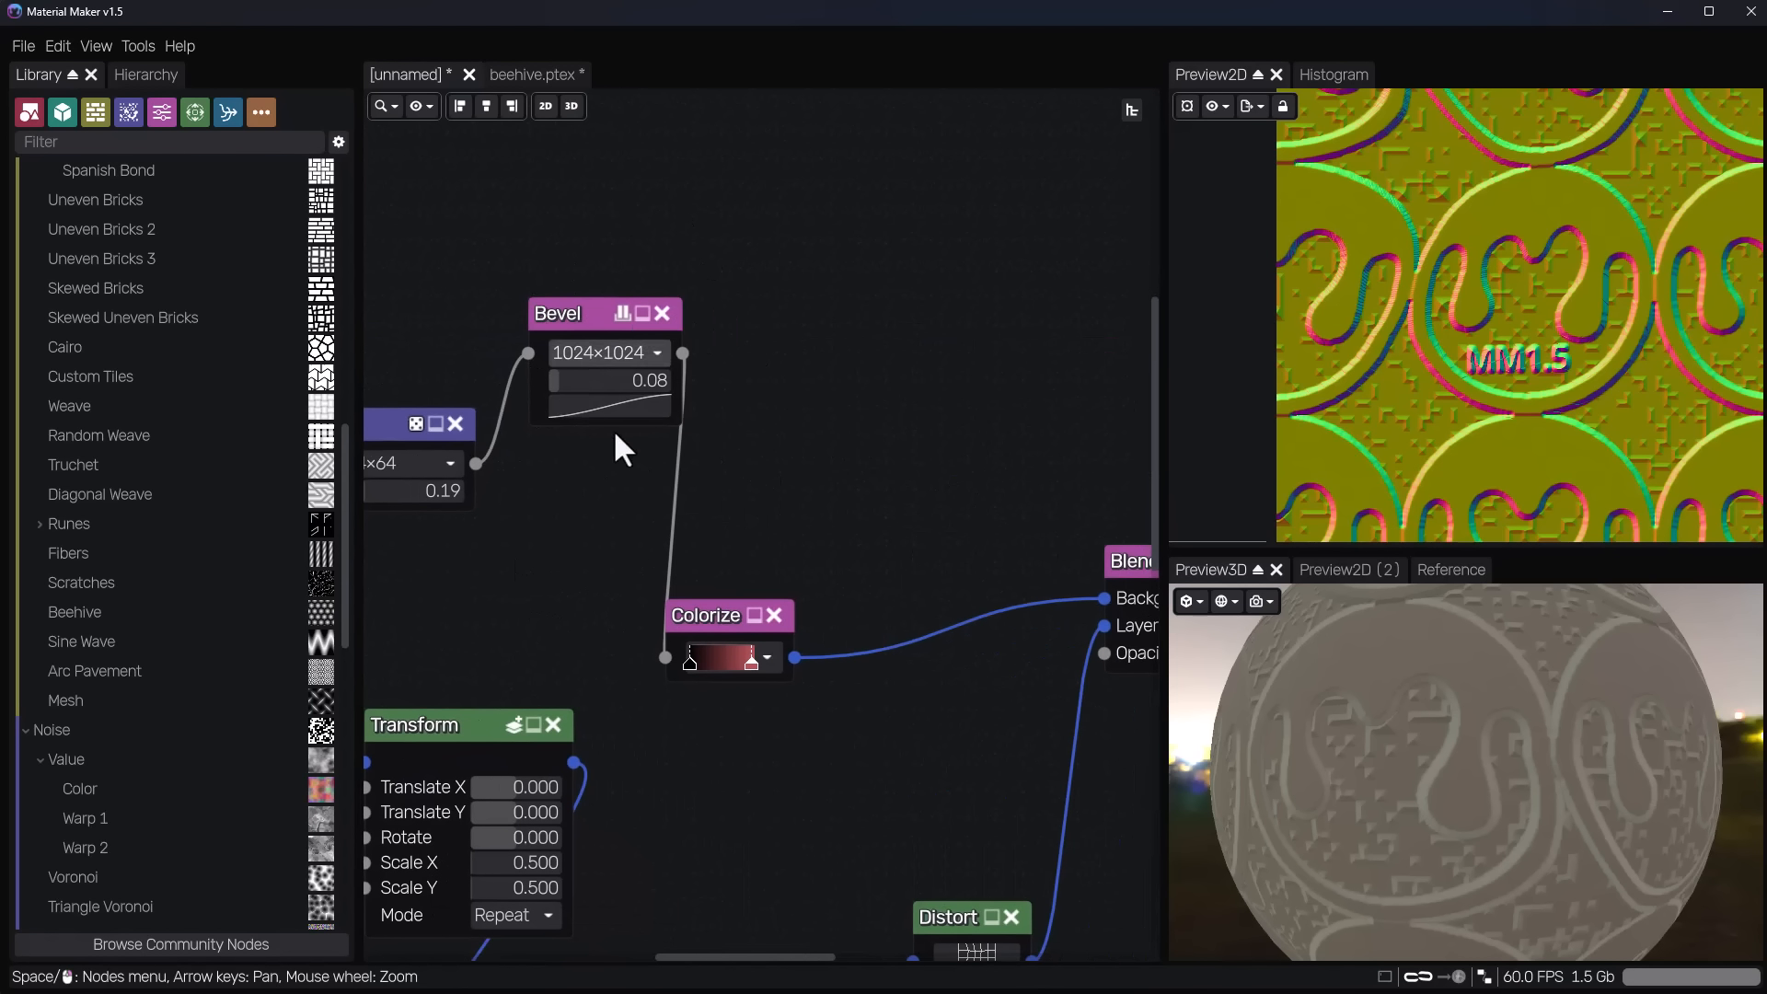
pyautogui.click(577, 318)
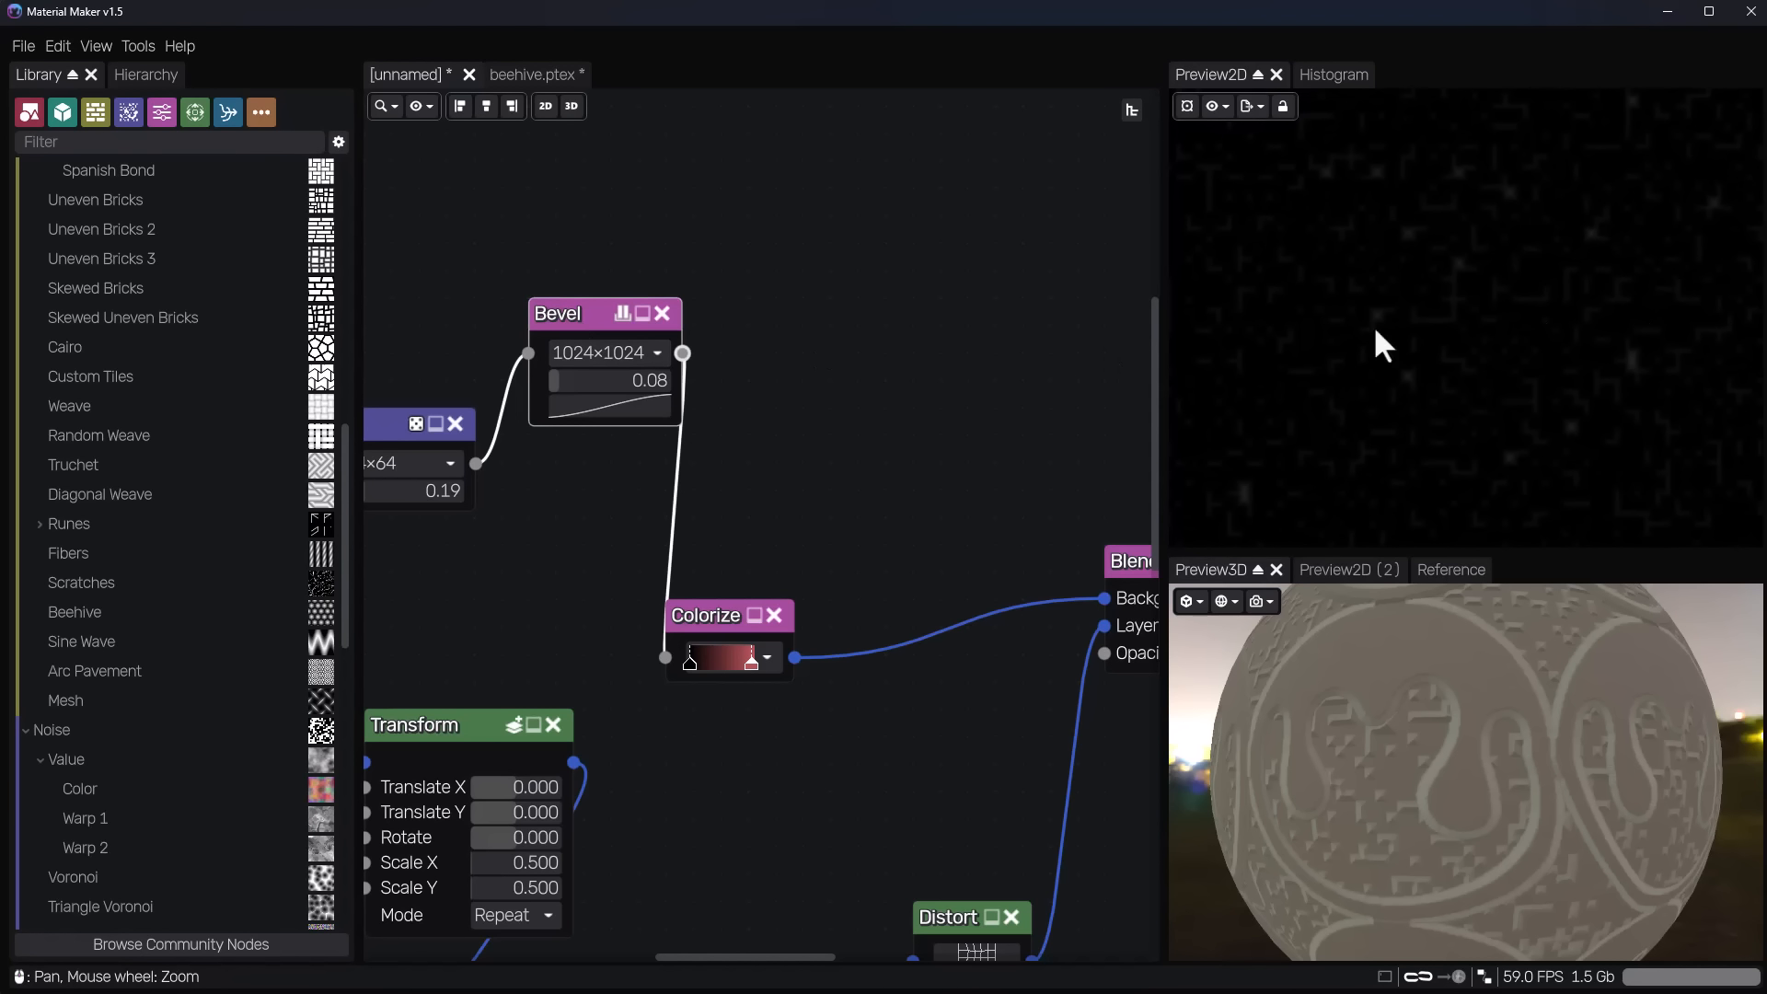
pyautogui.moveTo(578, 380)
pyautogui.mouseDown()
pyautogui.moveTo(617, 383)
pyautogui.moveTo(571, 381)
pyautogui.mouseUp()
# Set the Noise node's grid size to 8×8 and the Bevel node's distance to 0.04.
pyautogui.moveTo(389, 502); pyautogui.dragTo(581, 528, button='middle')
pyautogui.click(565, 489)
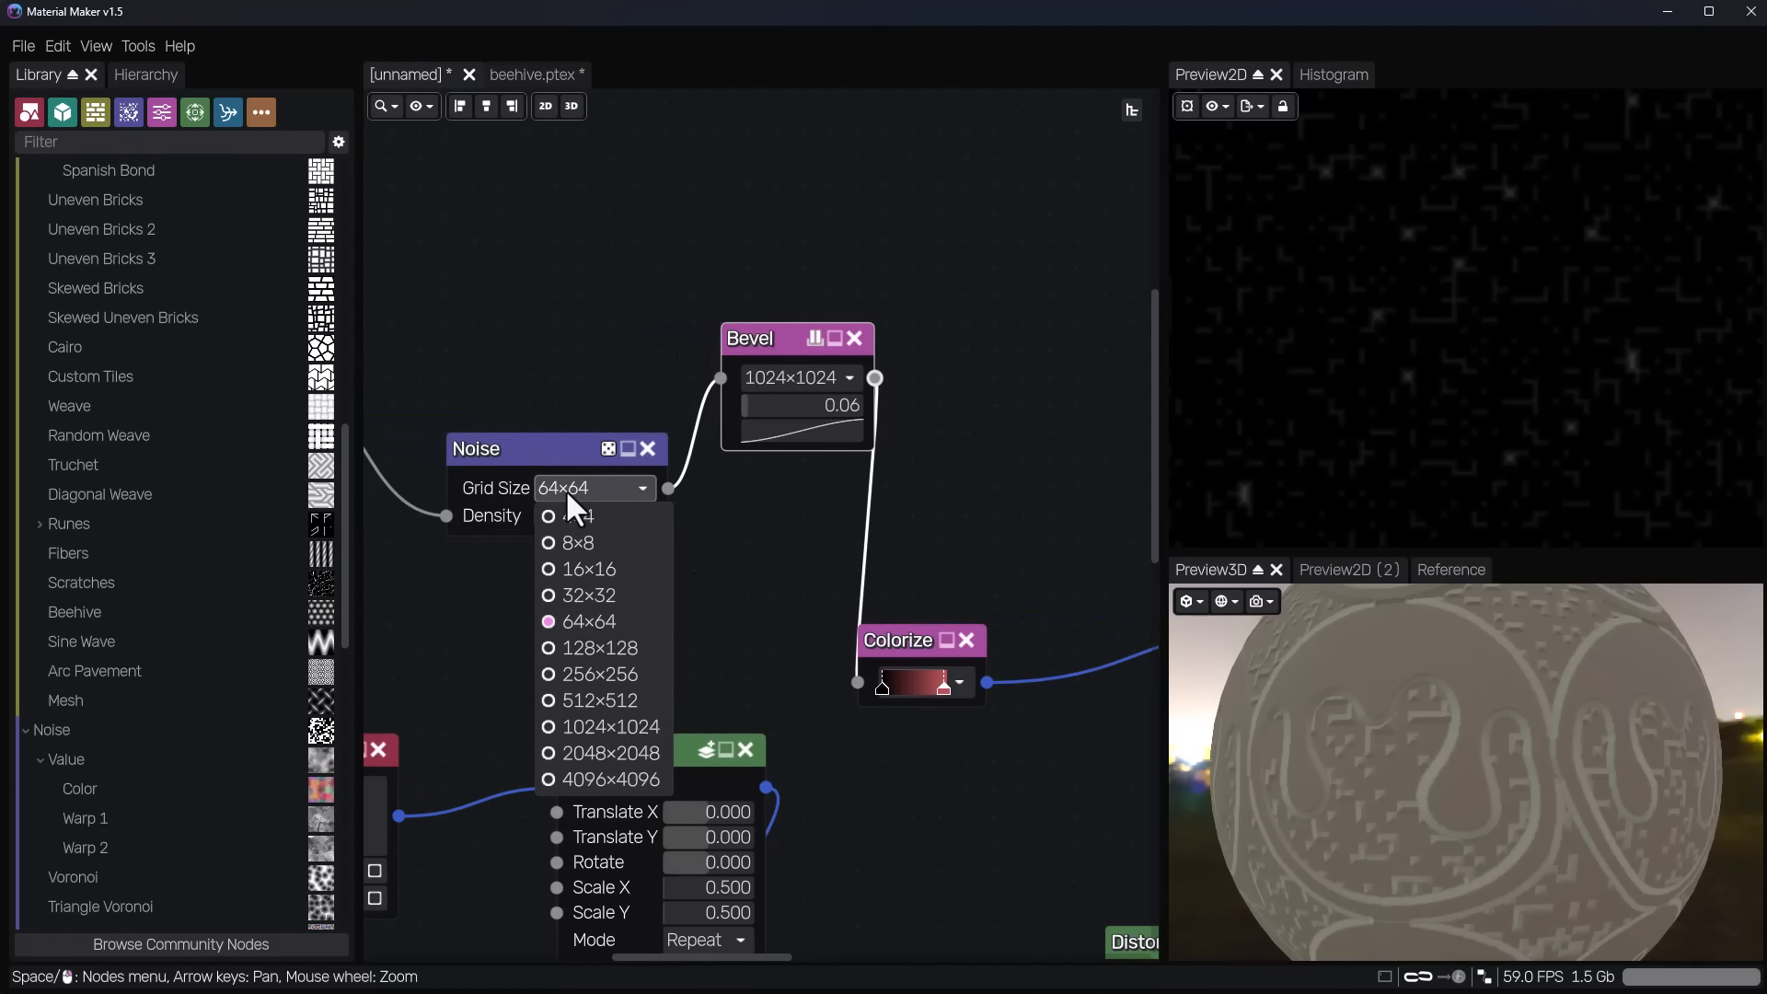
pyautogui.click(576, 542)
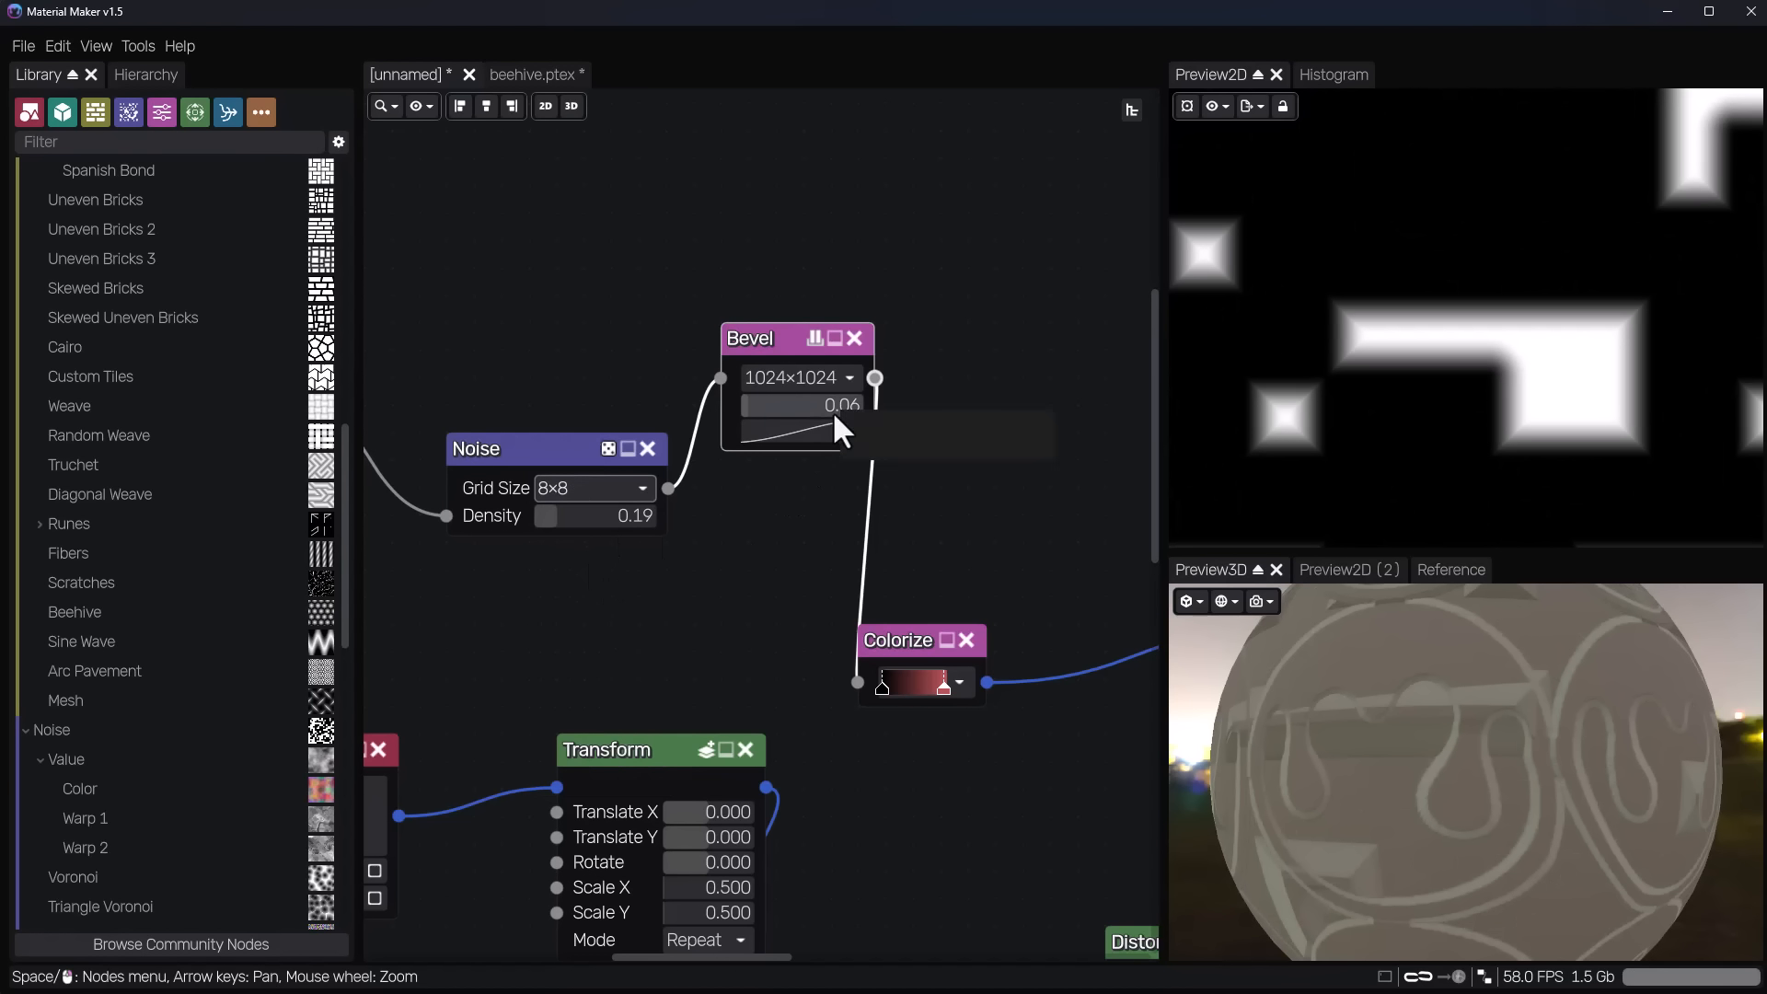
pyautogui.moveTo(759, 402)
pyautogui.mouseDown()
pyautogui.moveTo(776, 405)
pyautogui.moveTo(755, 407)
pyautogui.mouseUp()
# Move the Colorize node up beside the Bevel node and show its output in the 2D preview.
pyautogui.moveTo(848, 664); pyautogui.dragTo(692, 580, button='middle')
pyautogui.moveTo(754, 559); pyautogui.dragTo(893, 339)
pyautogui.moveTo(754, 495); pyautogui.dragTo(476, 670, button='middle')
# Recolour the red end stop of the Colorize gradient to a bright yellow-green.
pyautogui.click(647, 563)
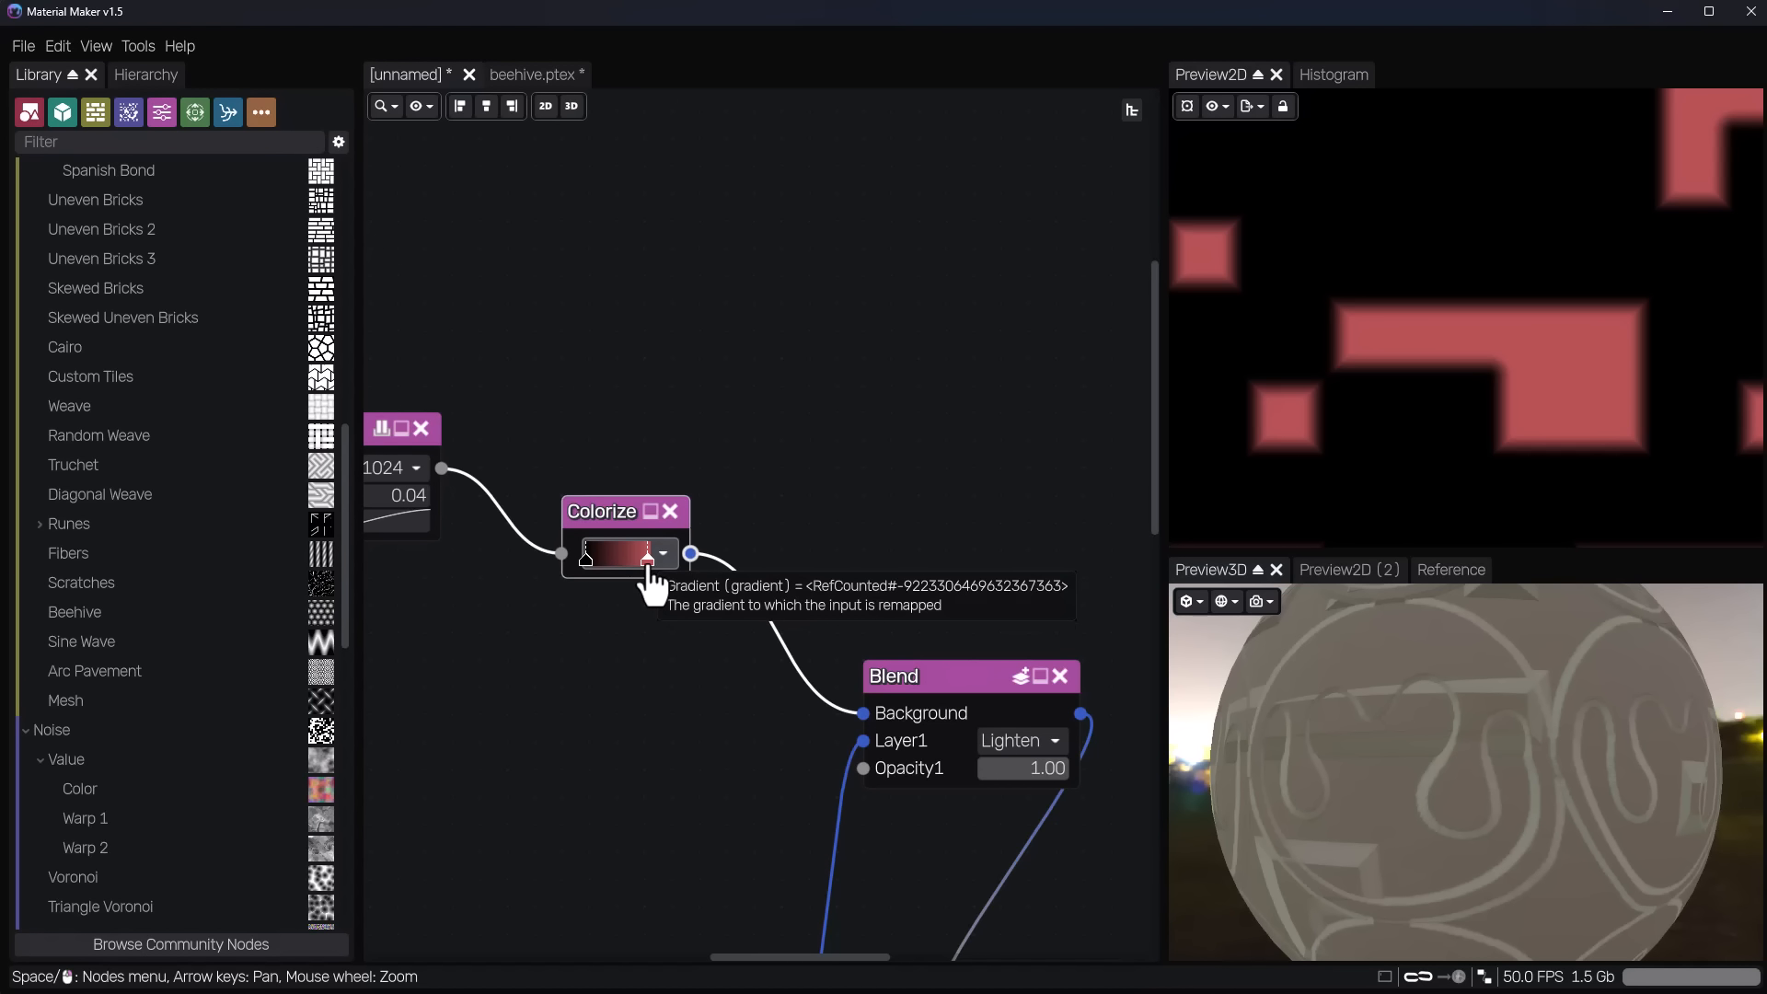
pyautogui.doubleClick(648, 559)
pyautogui.click(937, 591)
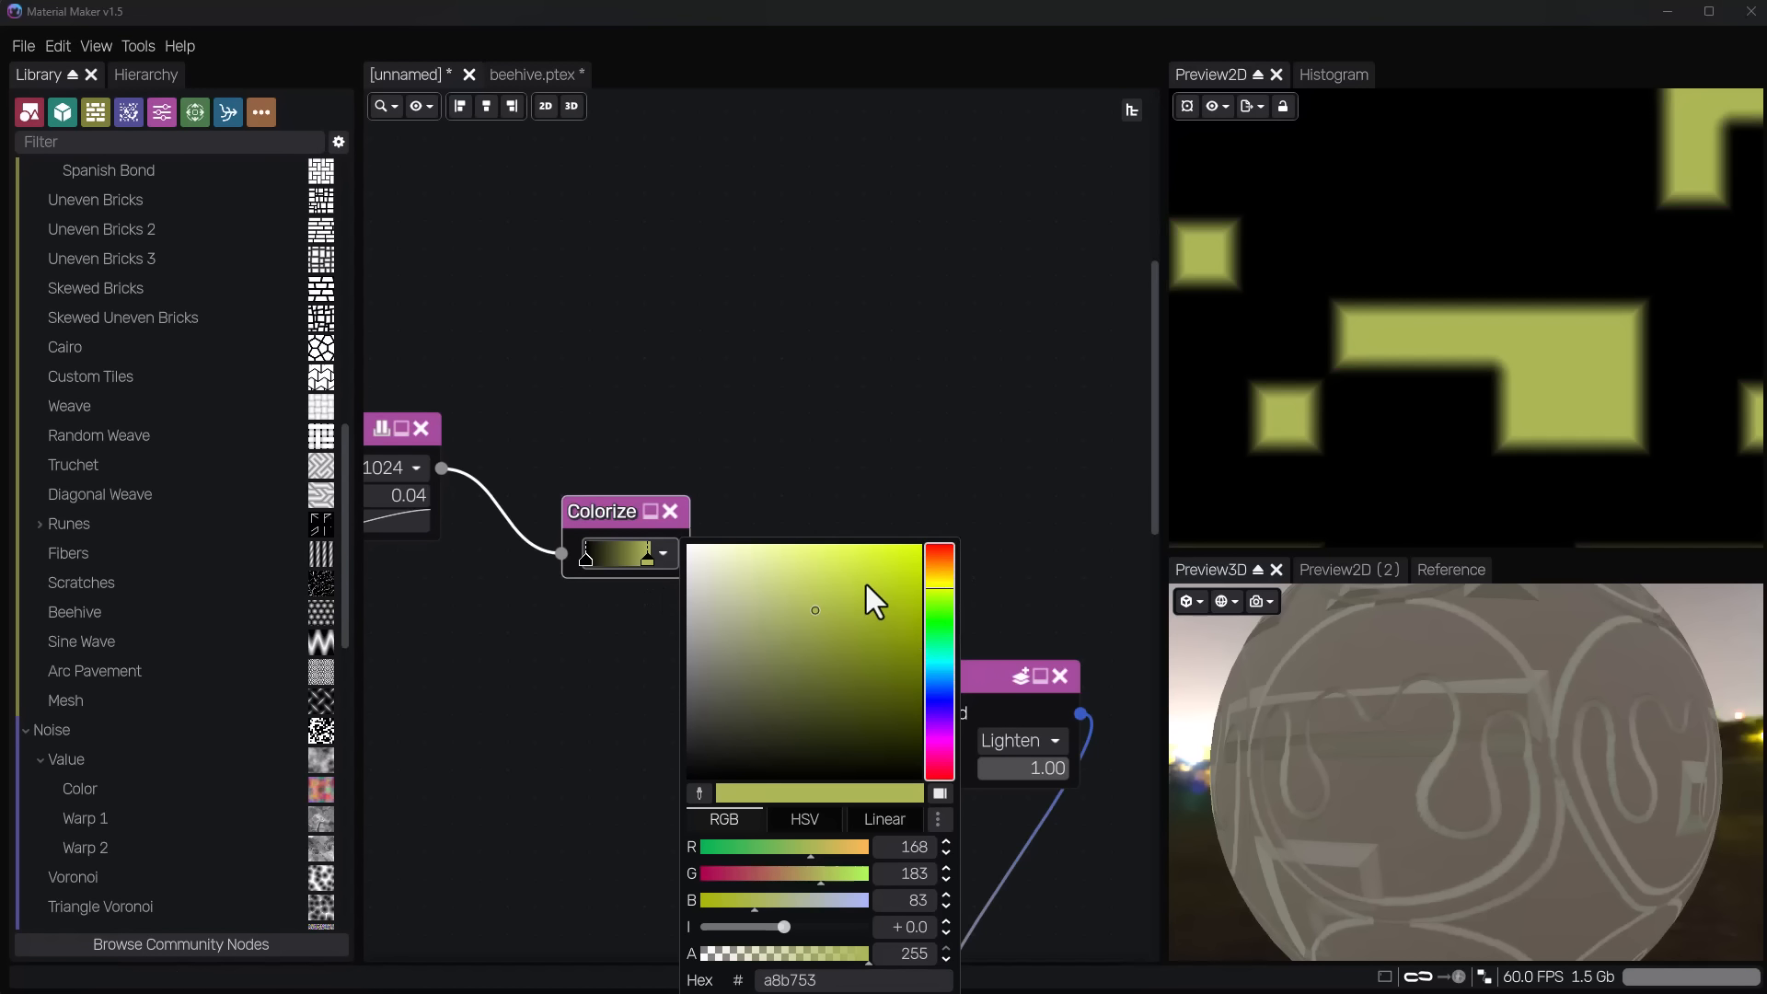
pyautogui.moveTo(869, 583); pyautogui.dragTo(844, 652)
pyautogui.click(784, 665)
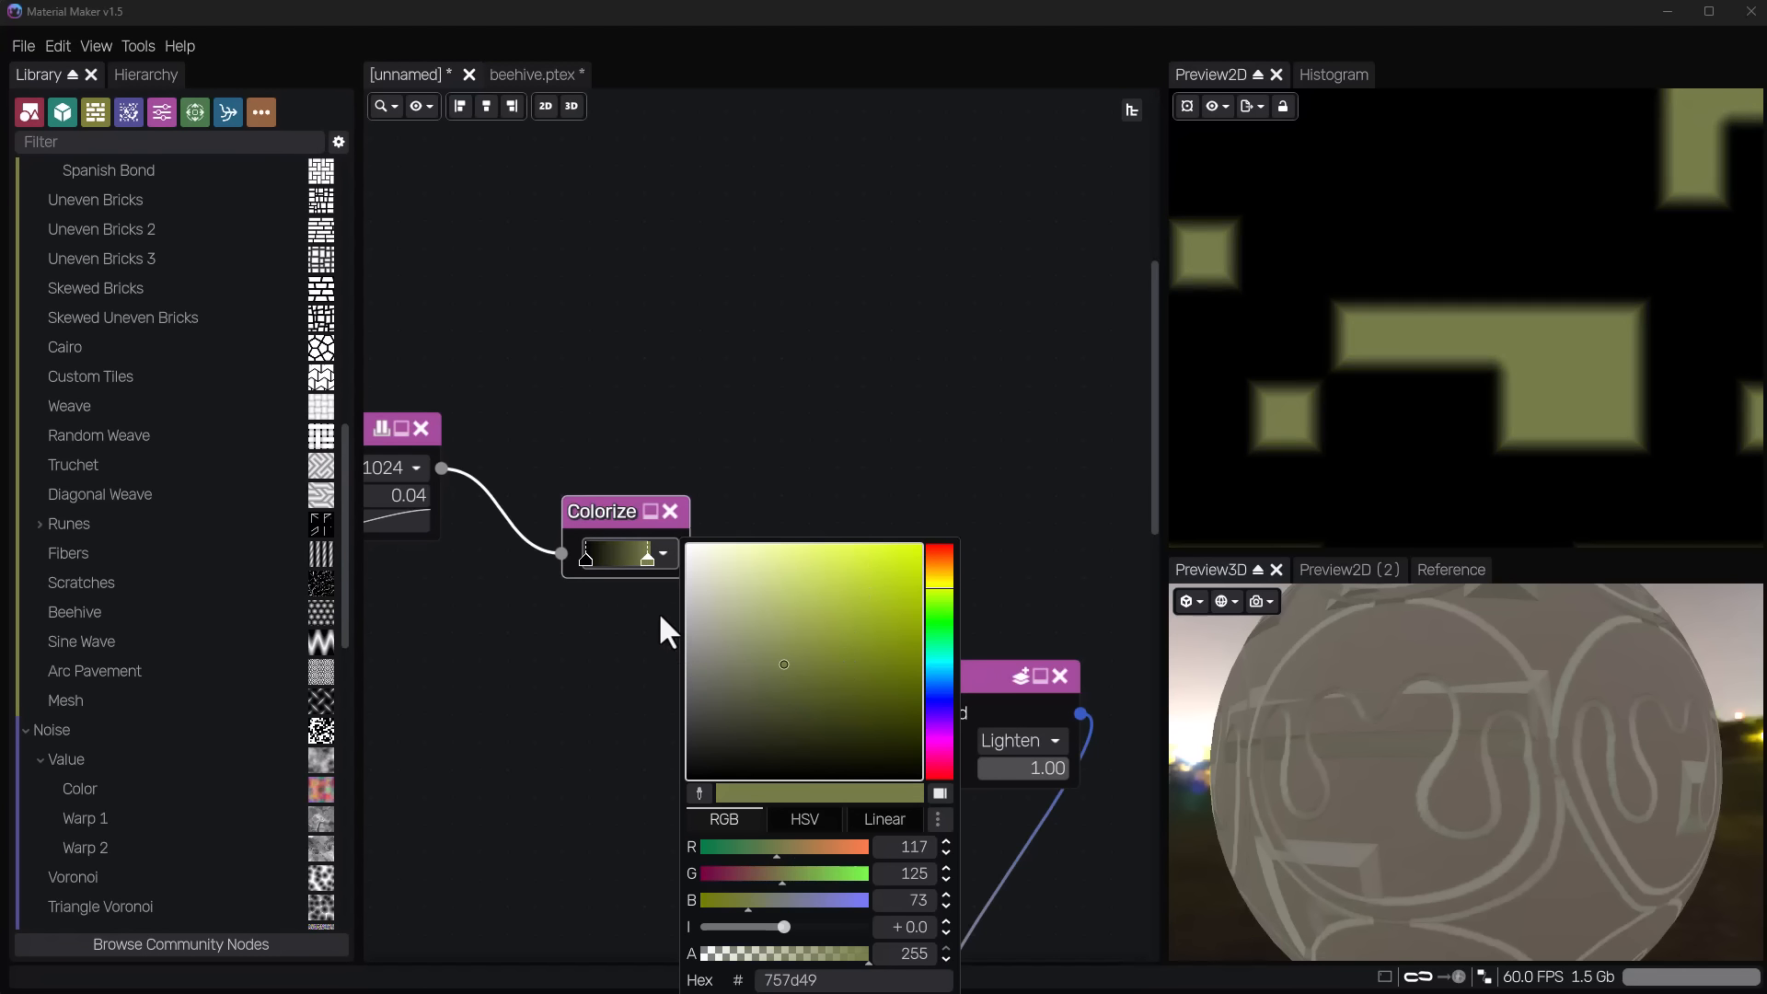
pyautogui.click(850, 576)
pyautogui.click(889, 451)
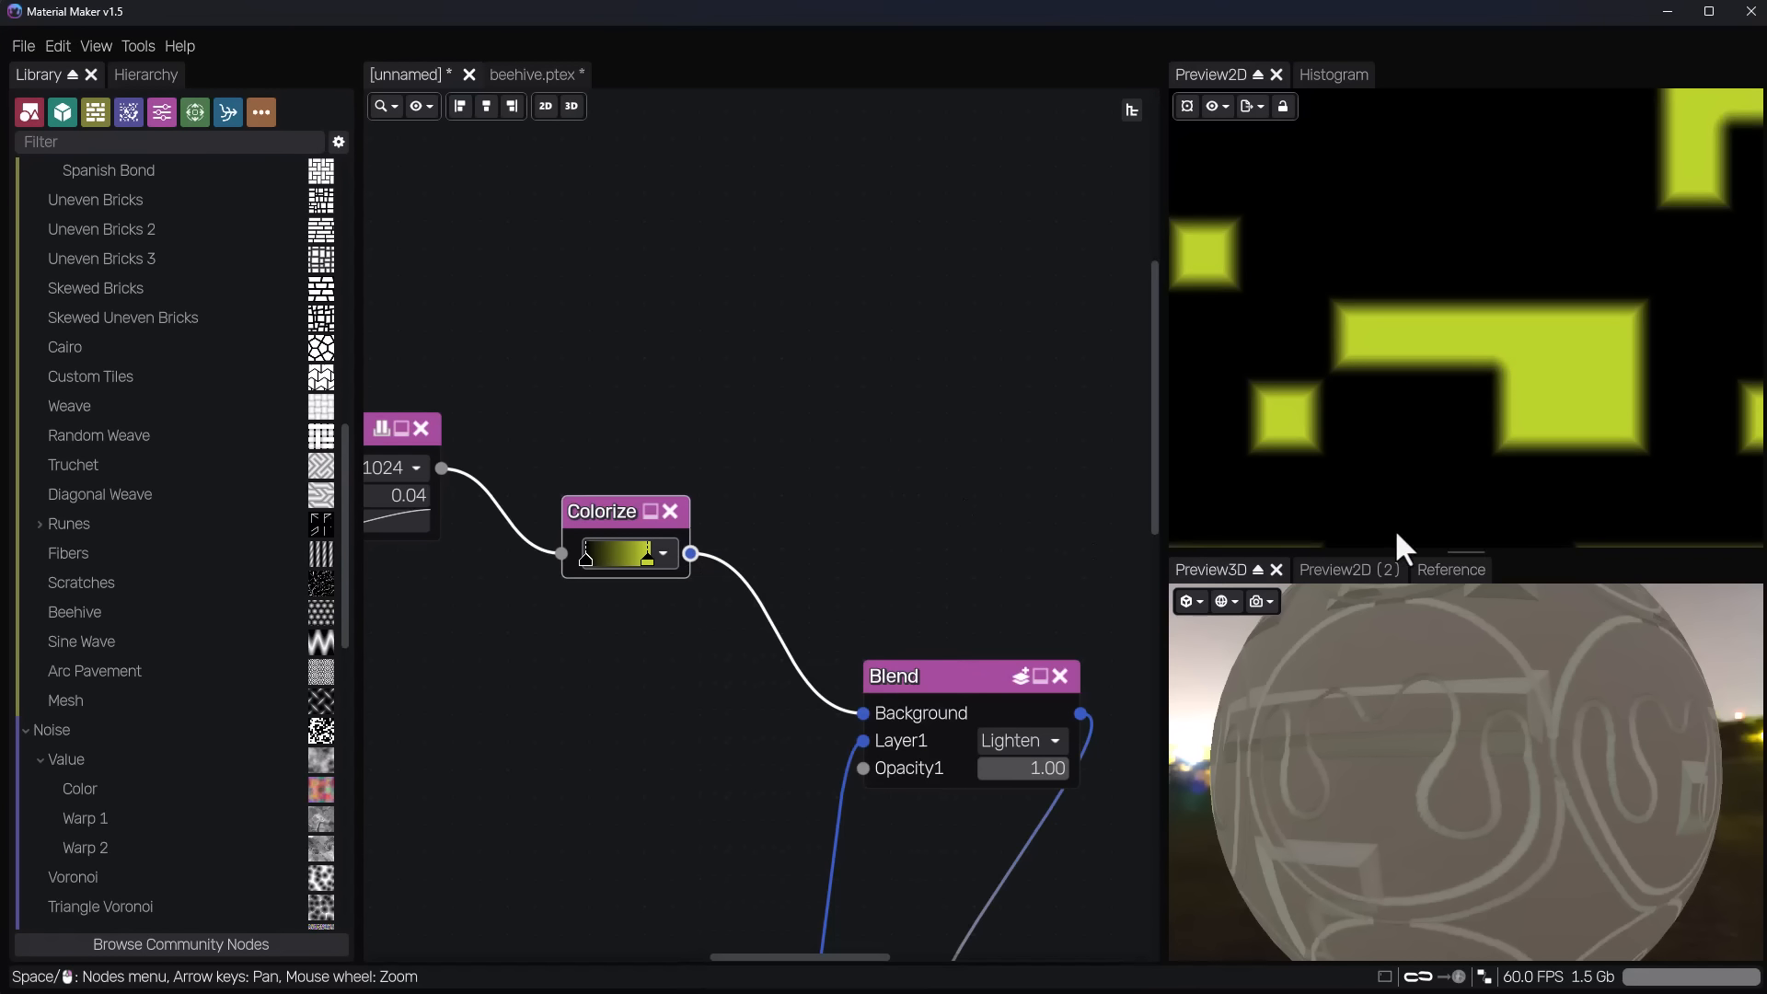
# Load the dark wood sphere picture as a reference image and apply a gradient sampled from it to the Colorize node.
pyautogui.click(1439, 583)
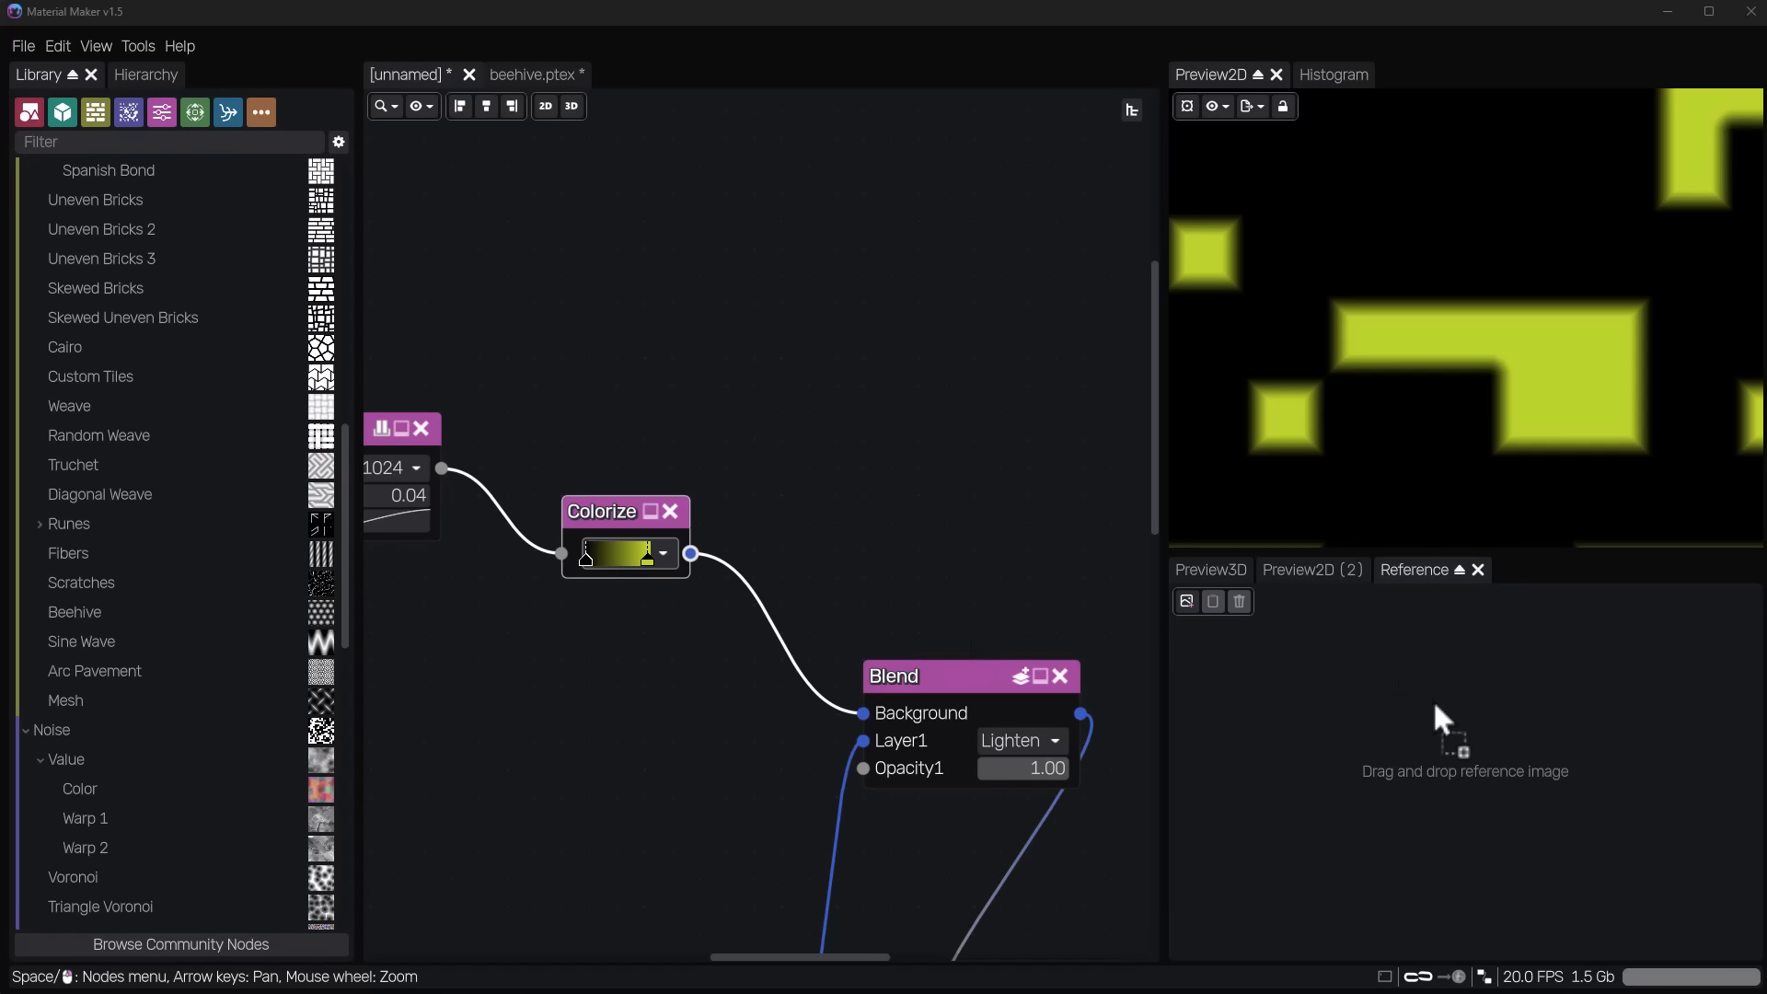
pyautogui.moveTo(1433, 703); pyautogui.dragTo(1445, 749)
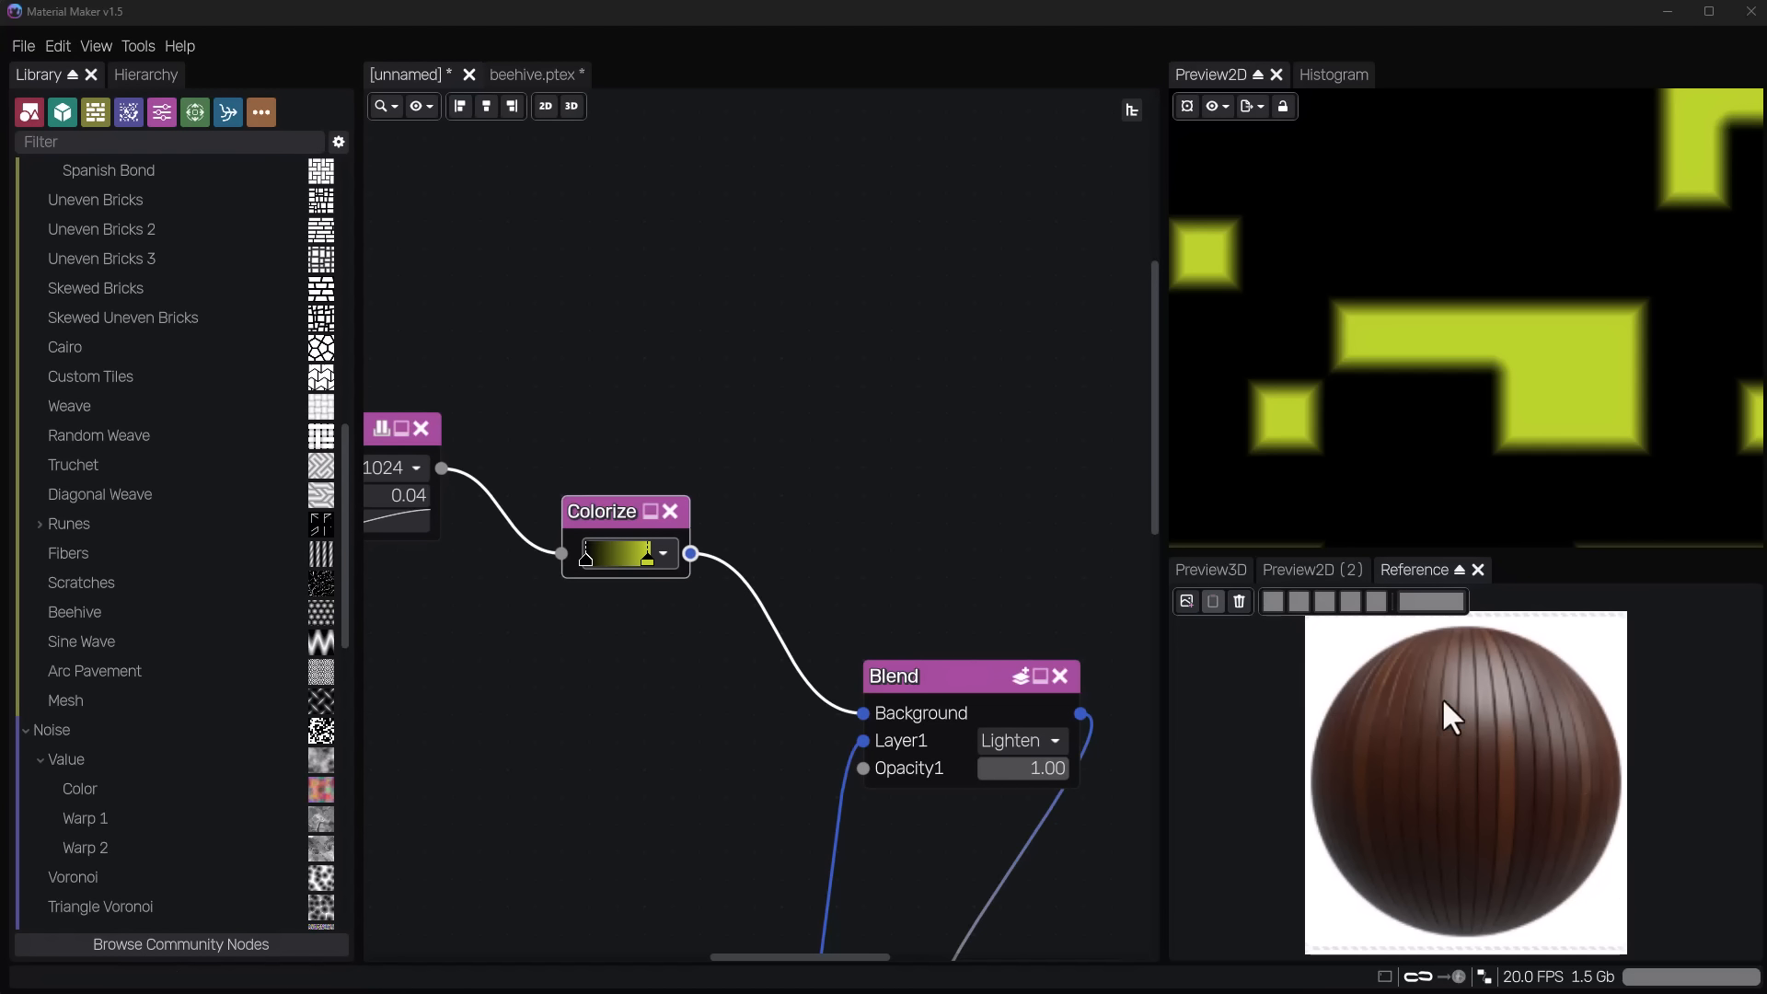
pyautogui.click(1435, 607)
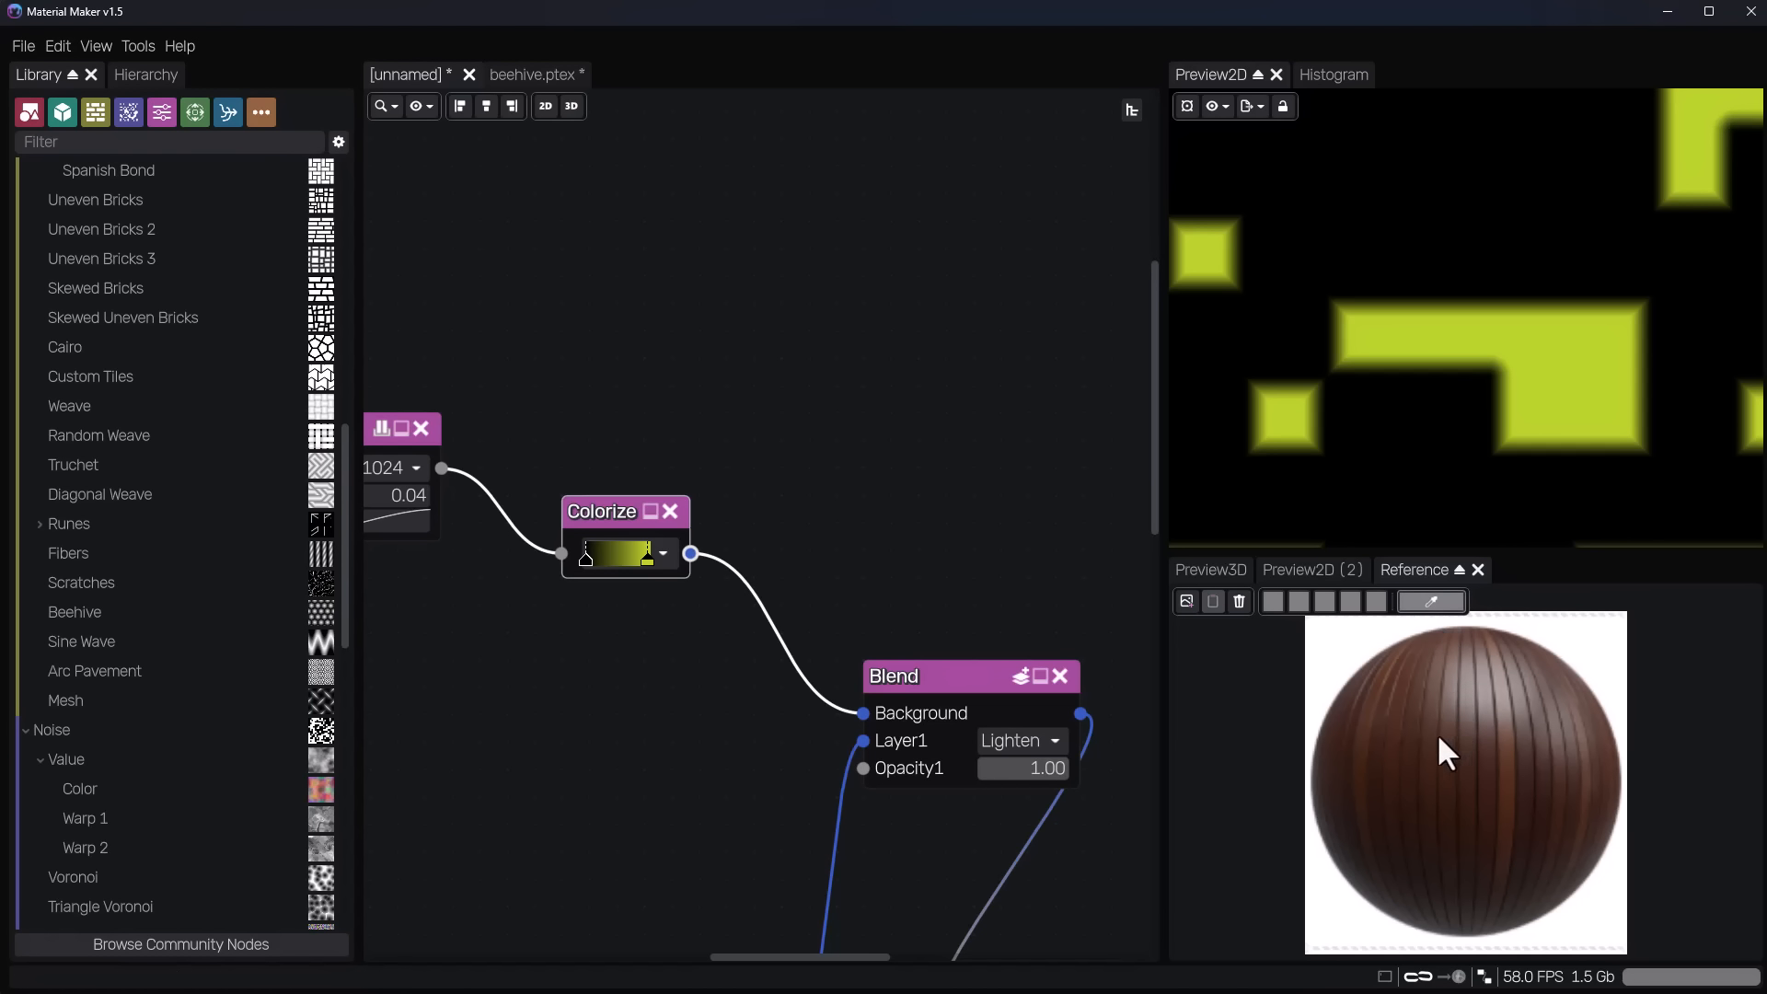
pyautogui.moveTo(1361, 722)
pyautogui.mouseDown()
pyautogui.moveTo(1522, 779)
pyautogui.moveTo(1572, 769)
pyautogui.moveTo(1449, 874)
pyautogui.moveTo(1444, 761)
pyautogui.moveTo(1479, 782)
pyautogui.moveTo(1469, 644)
pyautogui.moveTo(1311, 681)
pyautogui.moveTo(587, 480)
pyautogui.moveTo(598, 552)
pyautogui.mouseUp()
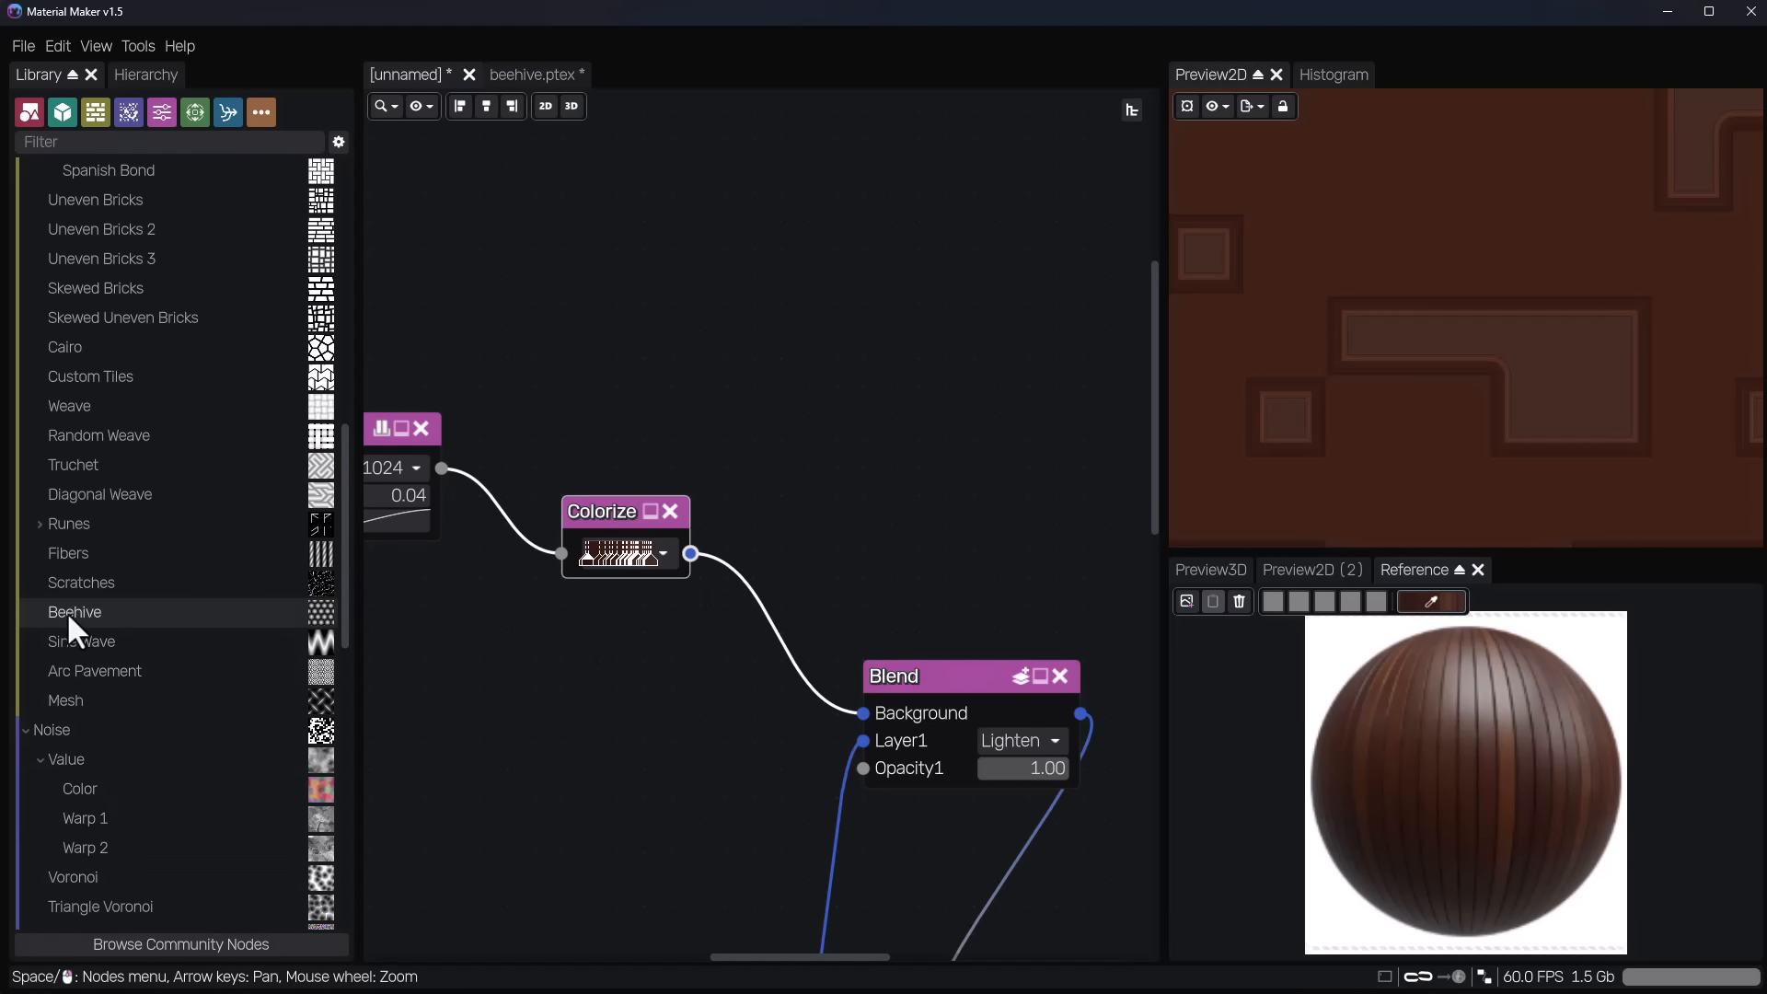
# Insert a Beehive node above the Colorize node and preview its pattern.
pyautogui.moveTo(66, 611); pyautogui.dragTo(759, 304)
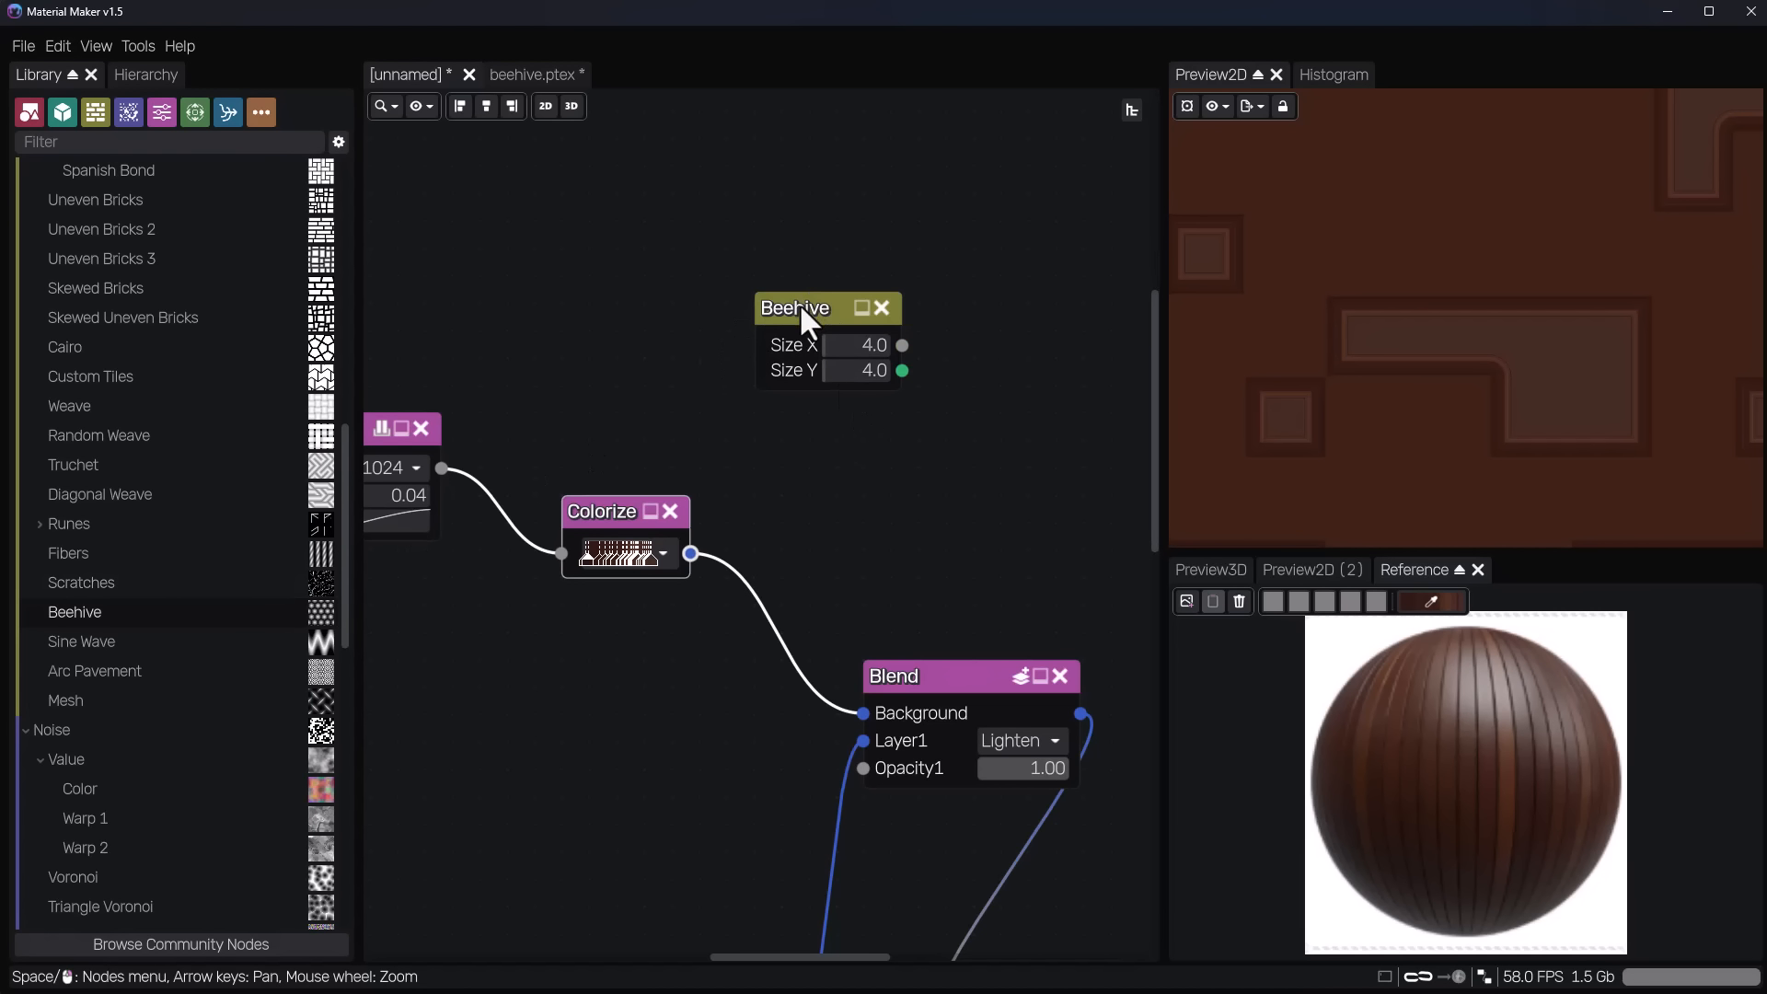
pyautogui.click(800, 304)
pyautogui.moveTo(964, 354); pyautogui.dragTo(791, 374, button='middle')
# Add a Colorize node from the Beehive node's first output and give it the gradient sampled from the reference image.
pyautogui.moveTo(730, 376); pyautogui.dragTo(838, 357)
pyautogui.write('colo')
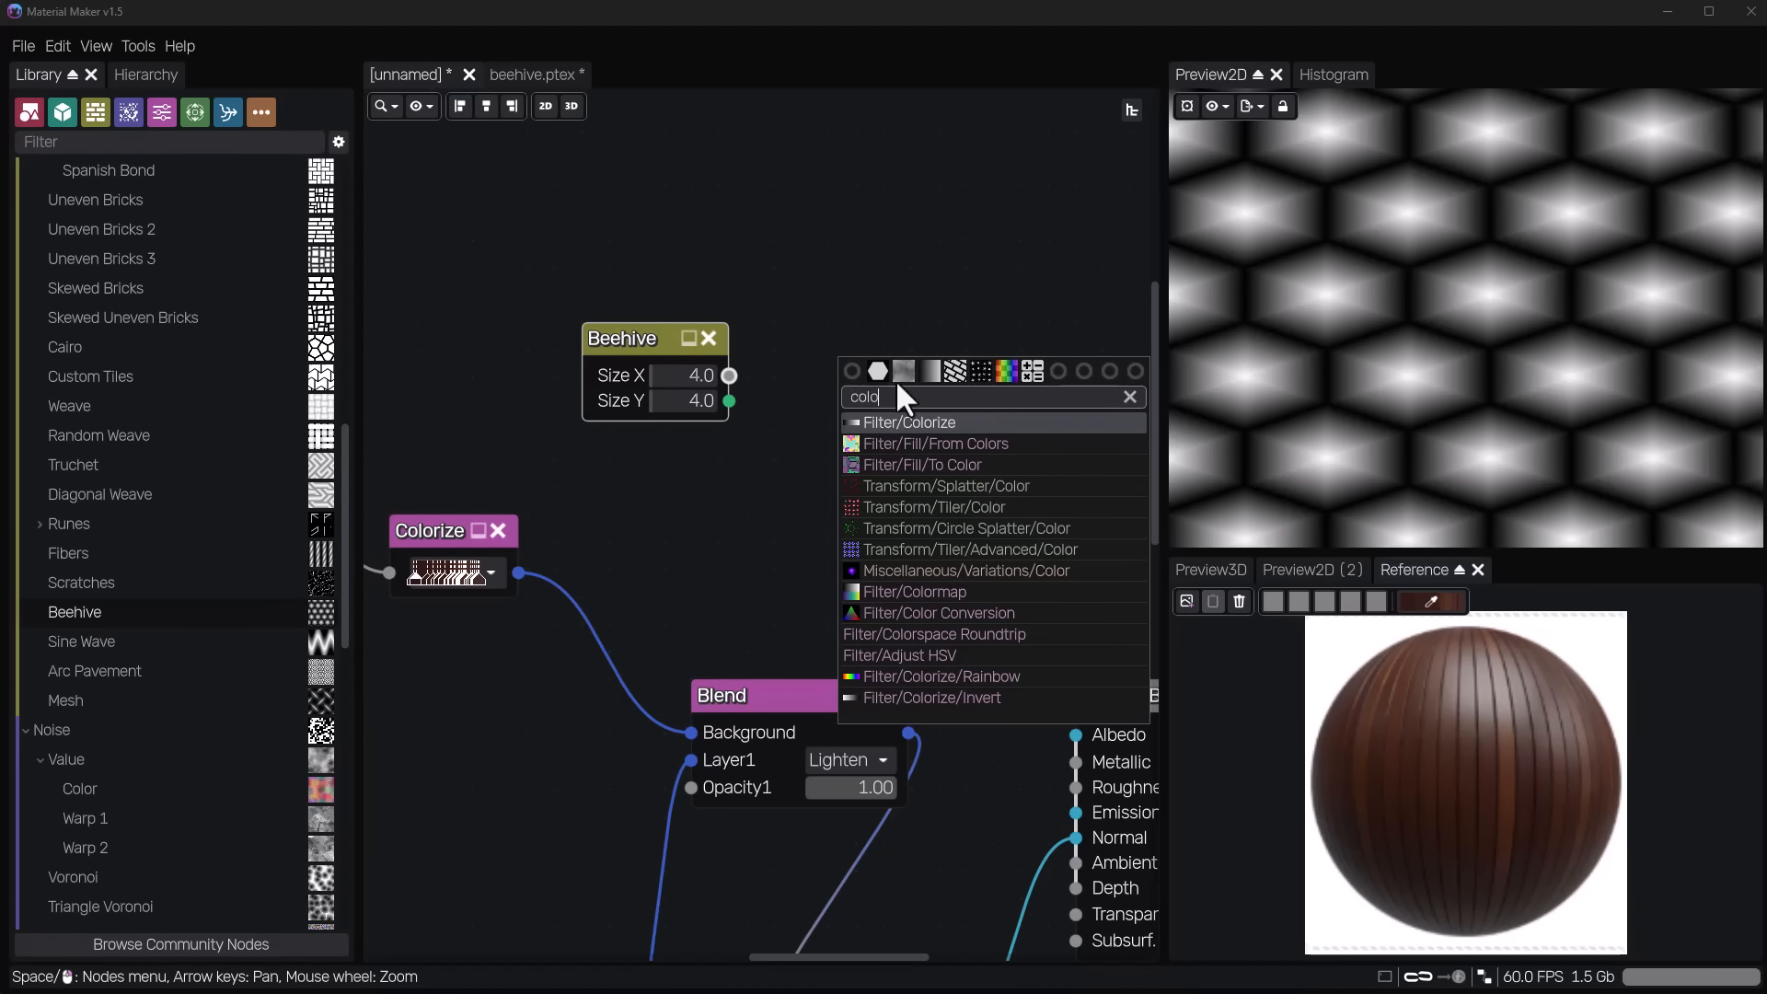
pyautogui.press('Return')
pyautogui.moveTo(1440, 604); pyautogui.dragTo(887, 363)
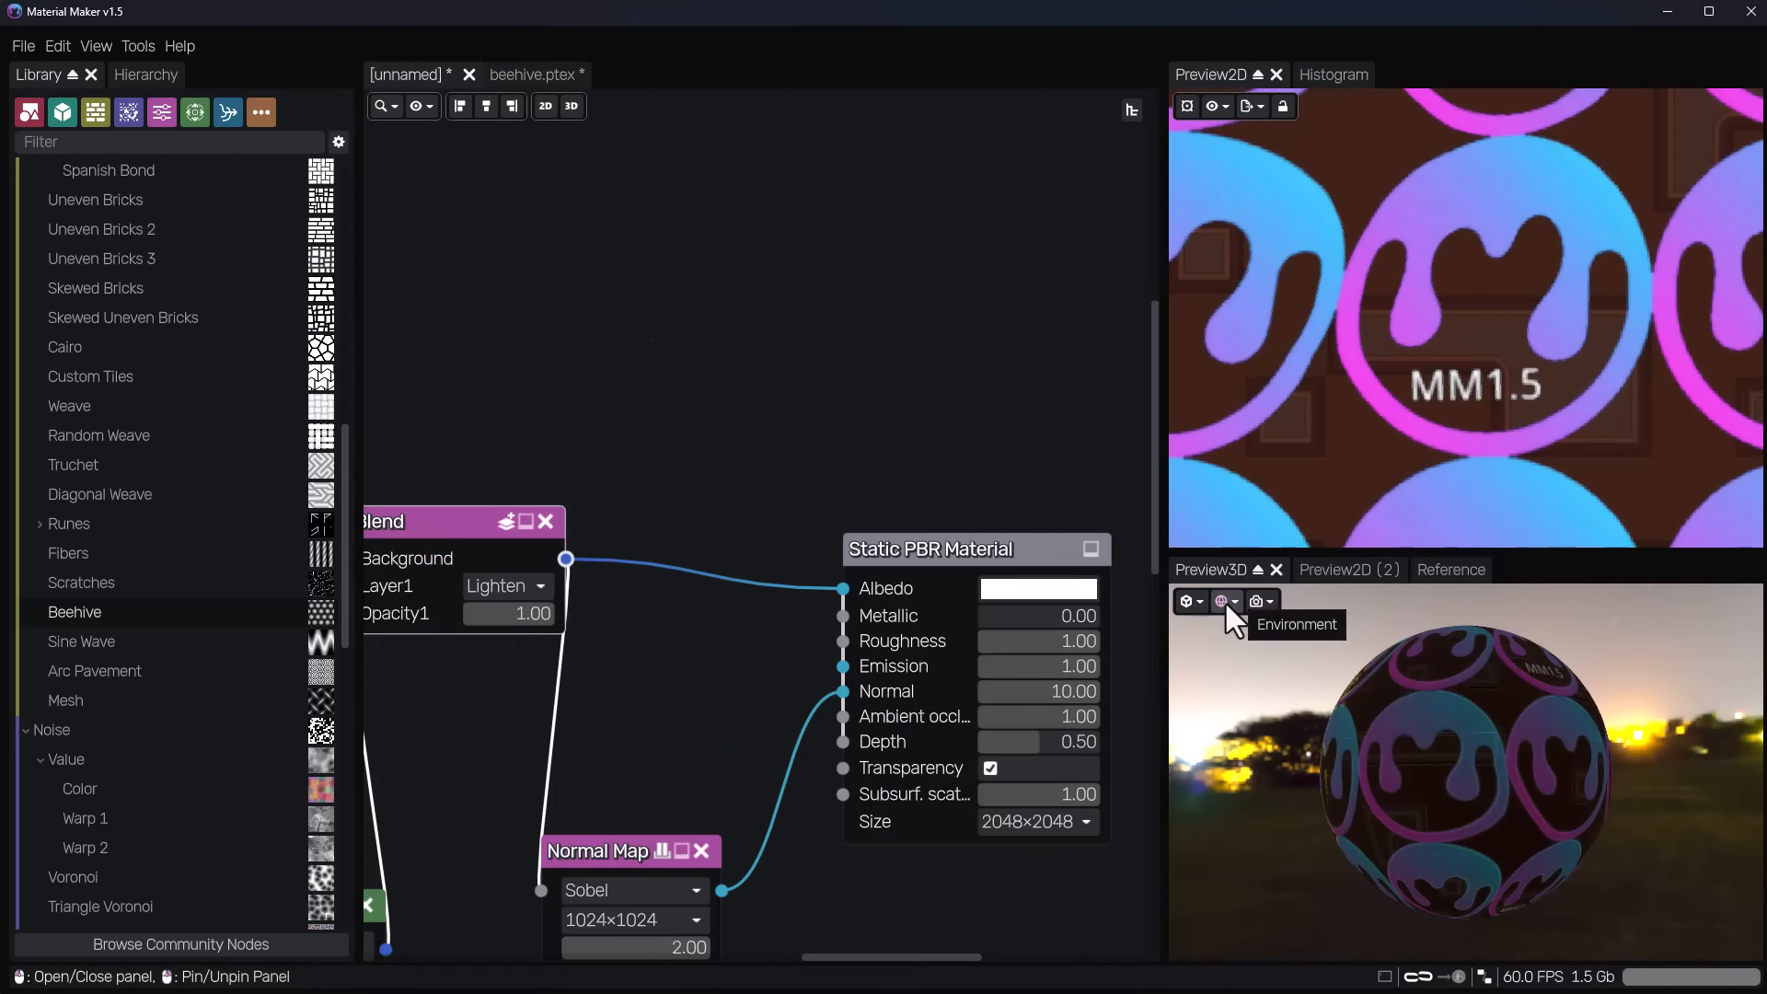
# Set the 3D preview's environment to the forest scene, trying the Clear BG option and the night scene along the way.
pyautogui.click(1224, 601)
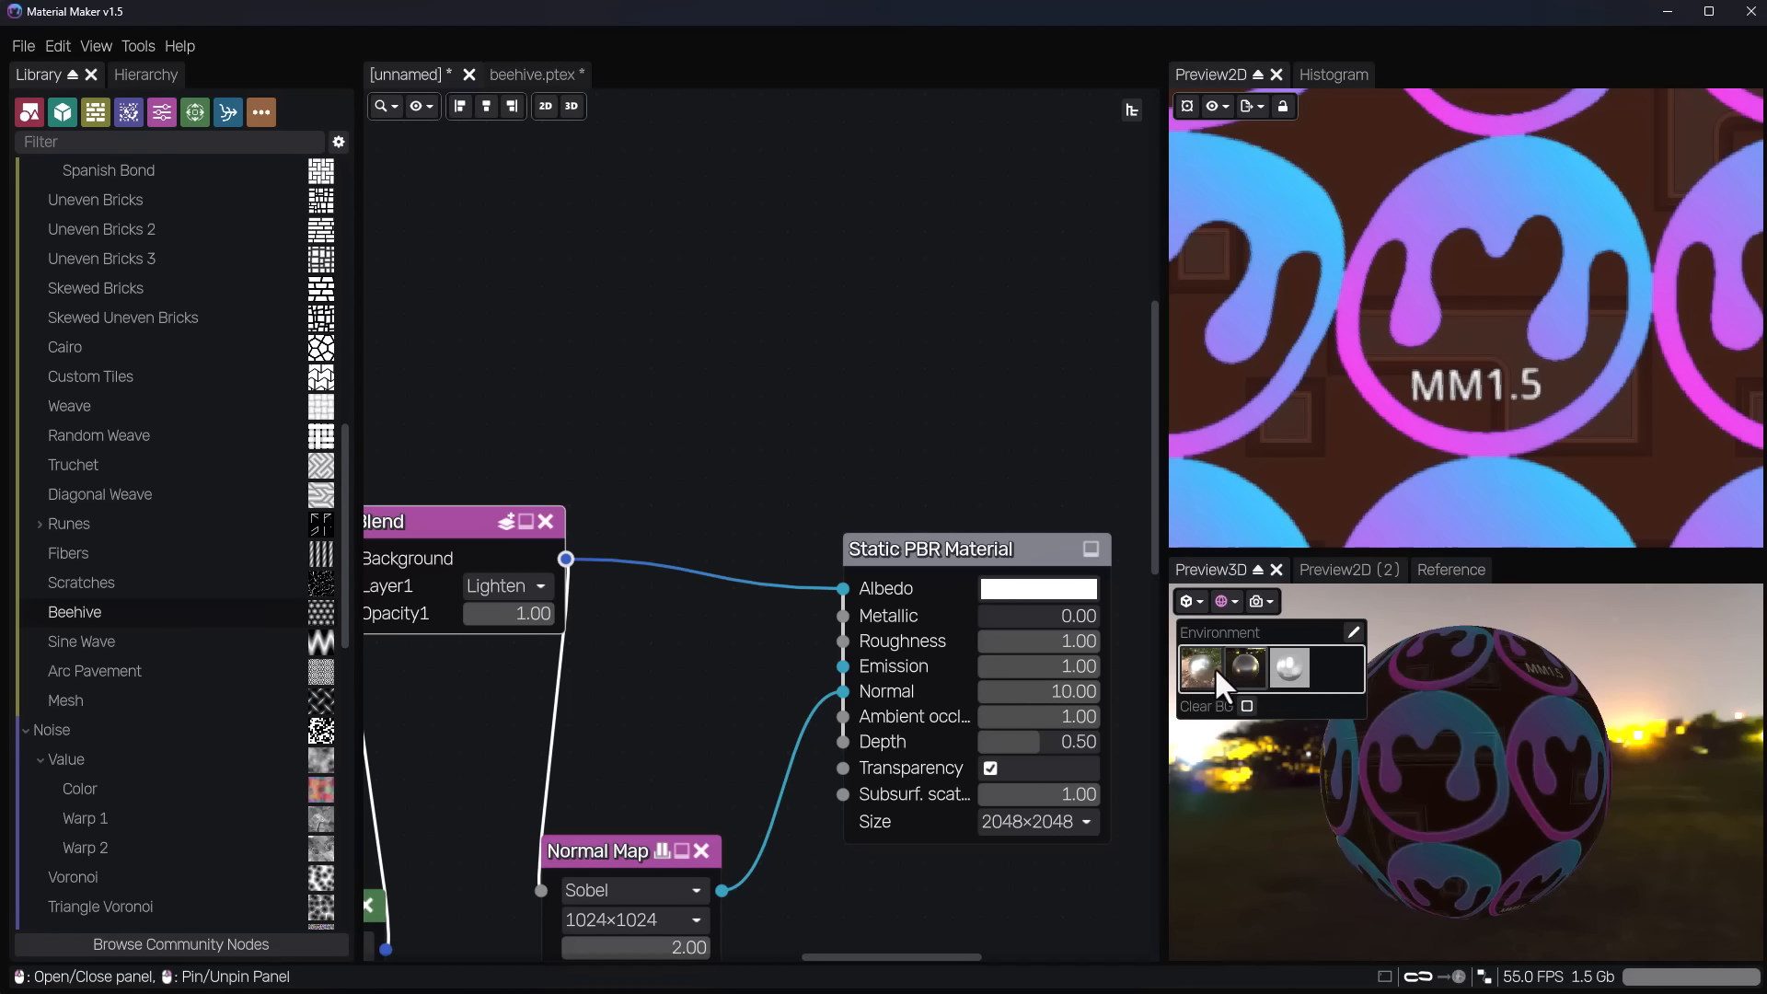
pyautogui.click(1184, 677)
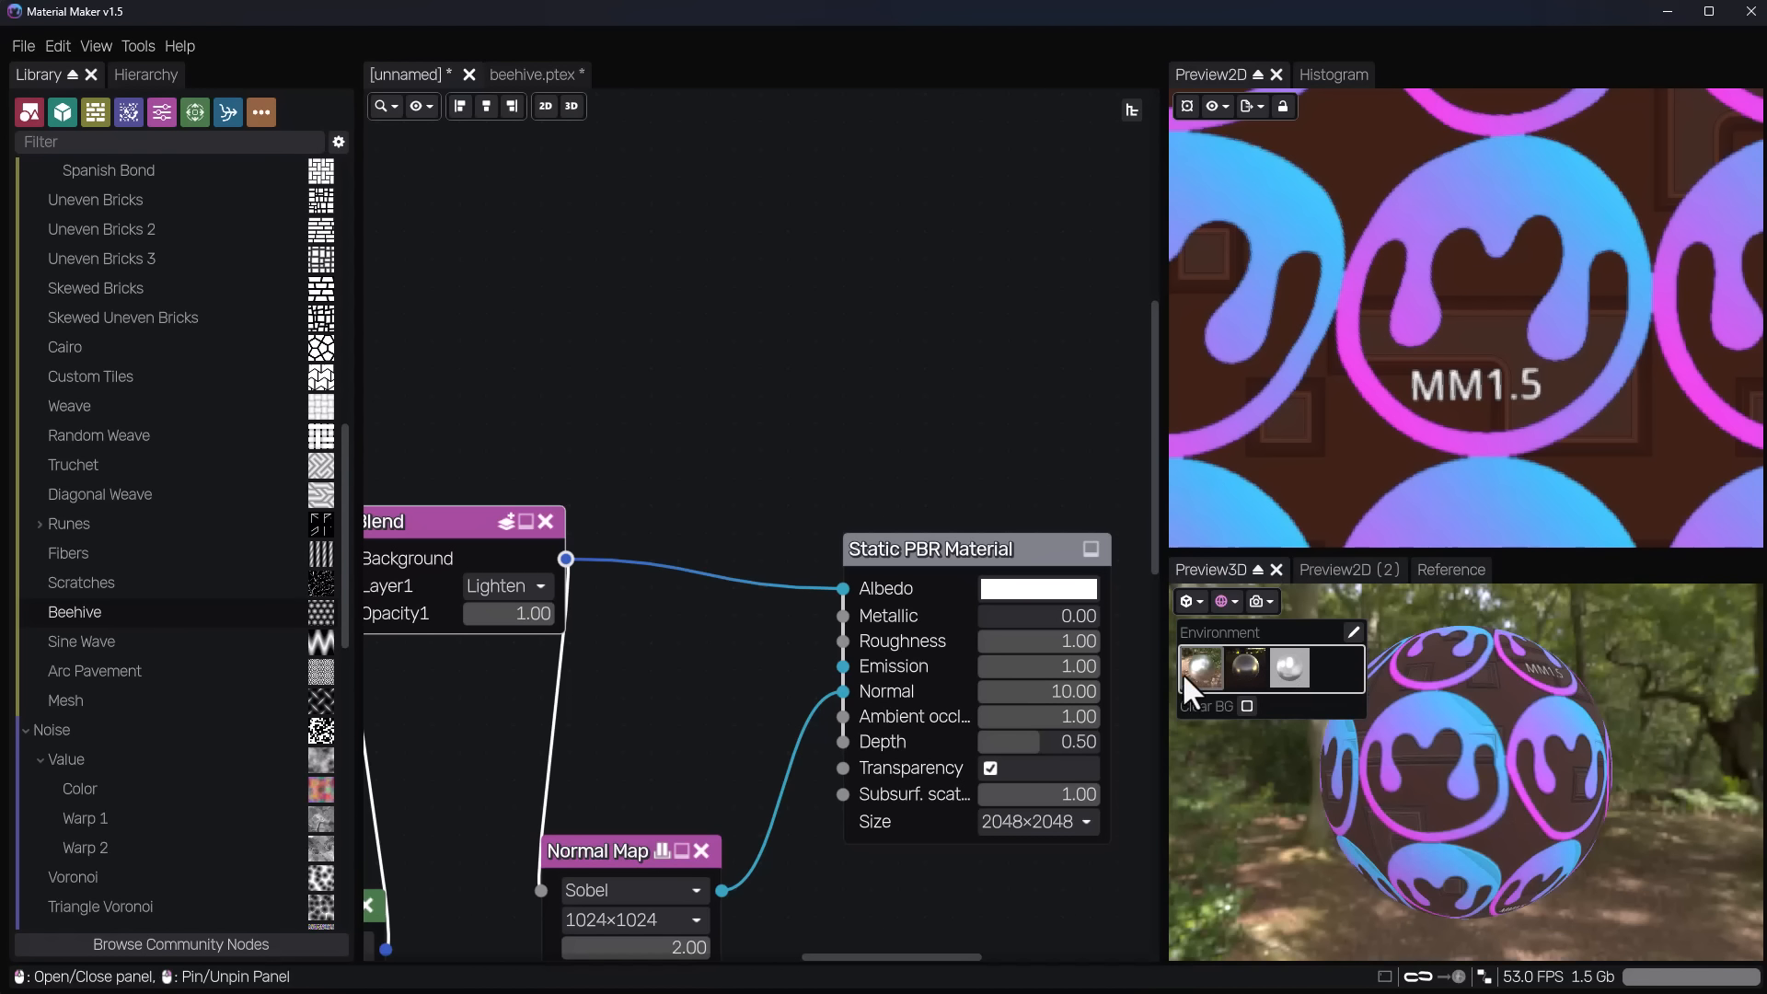
pyautogui.click(1246, 705)
pyautogui.click(1246, 704)
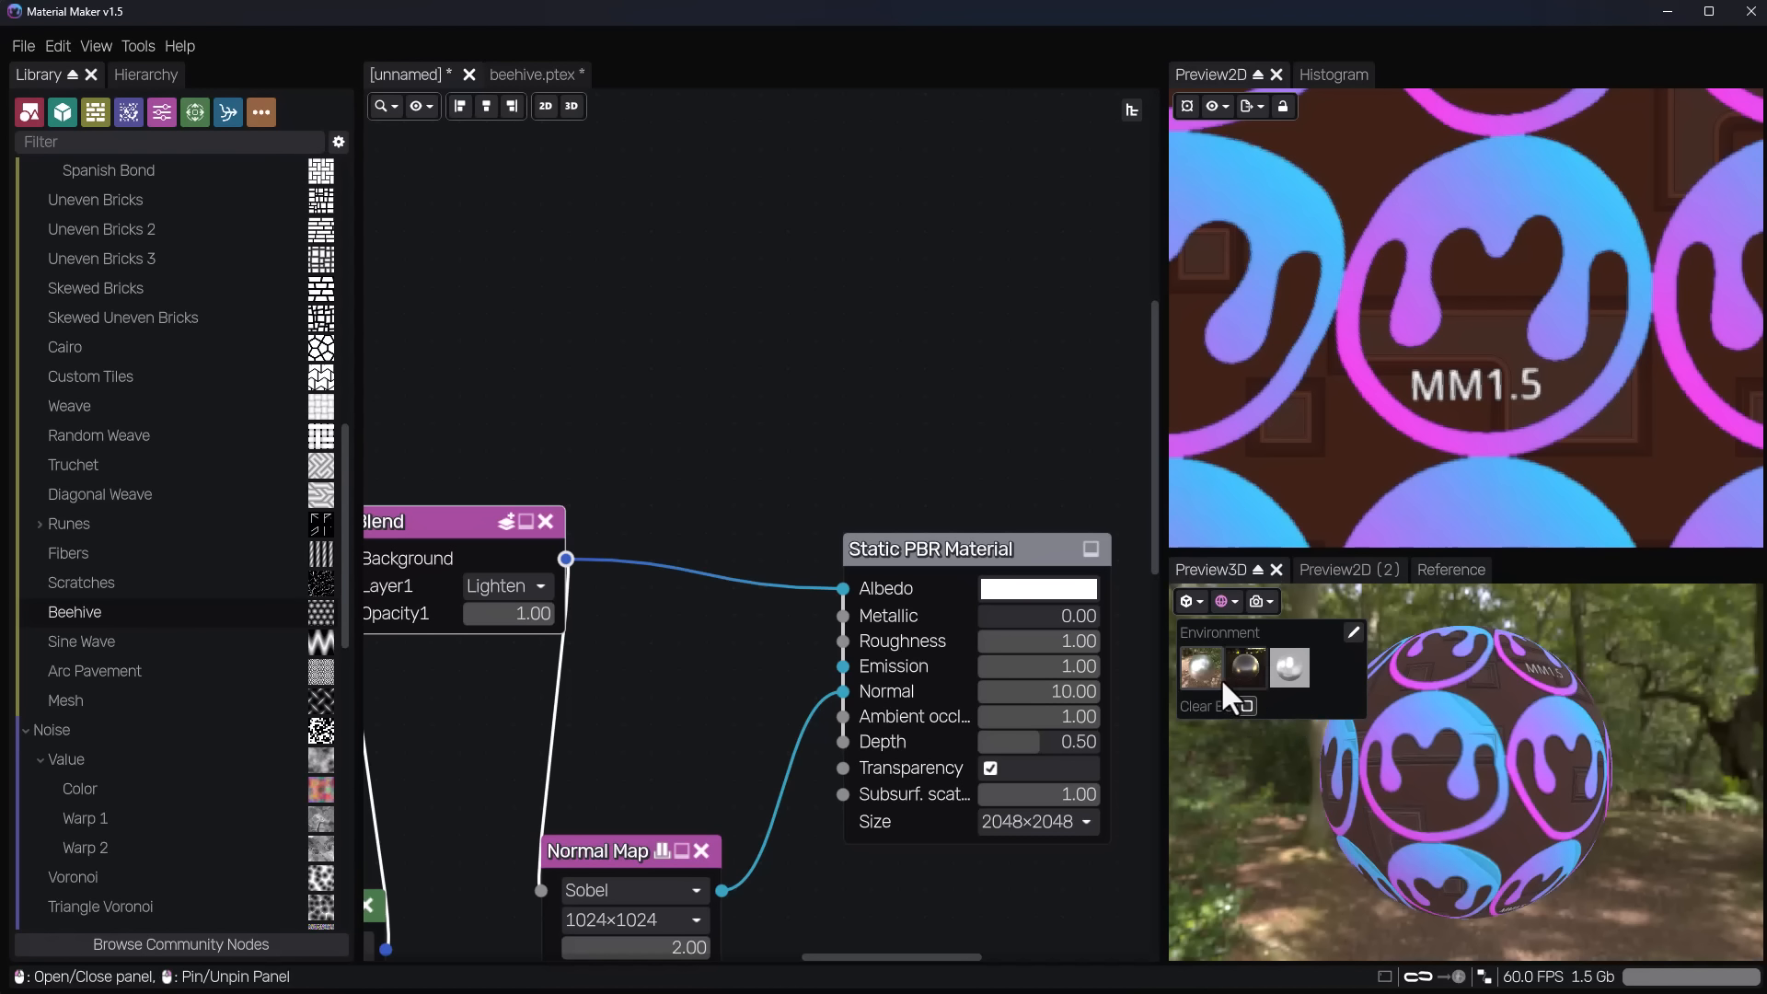
pyautogui.click(1245, 668)
pyautogui.click(1203, 666)
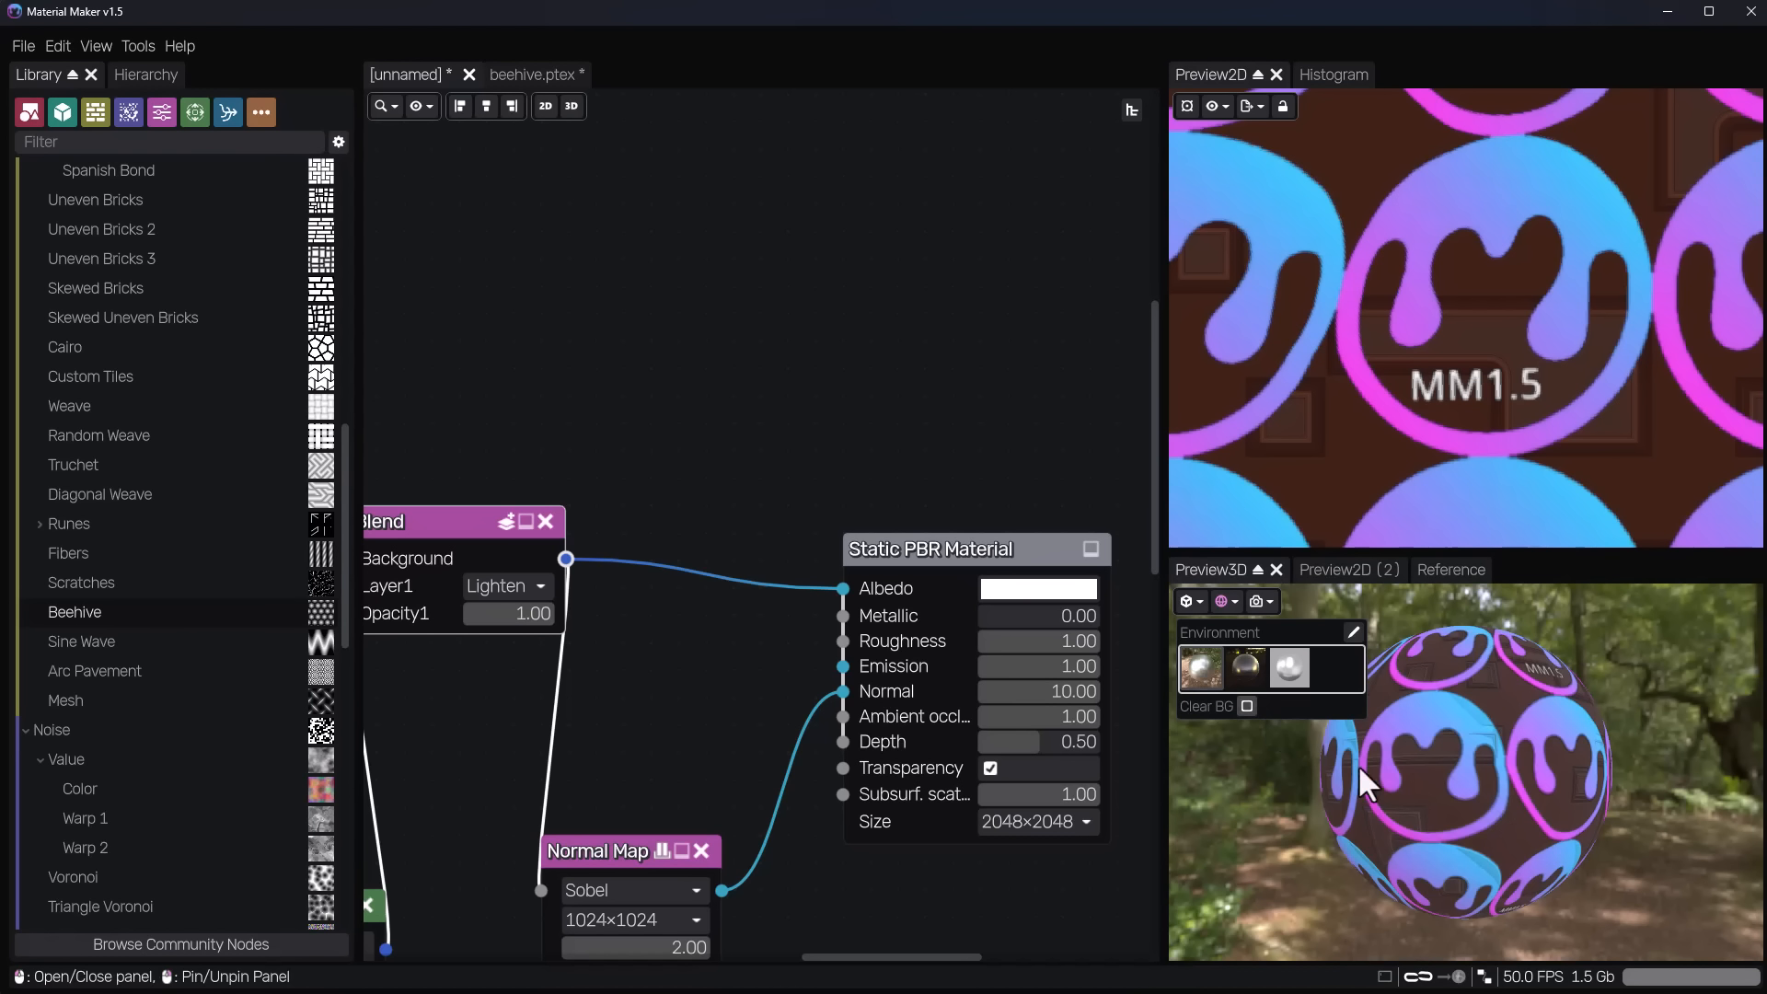
# Look through the material's export targets, including Blender, Godot, Unity, Unreal and Quick Export.
pyautogui.moveTo(1672, 782); pyautogui.dragTo(1606, 789)
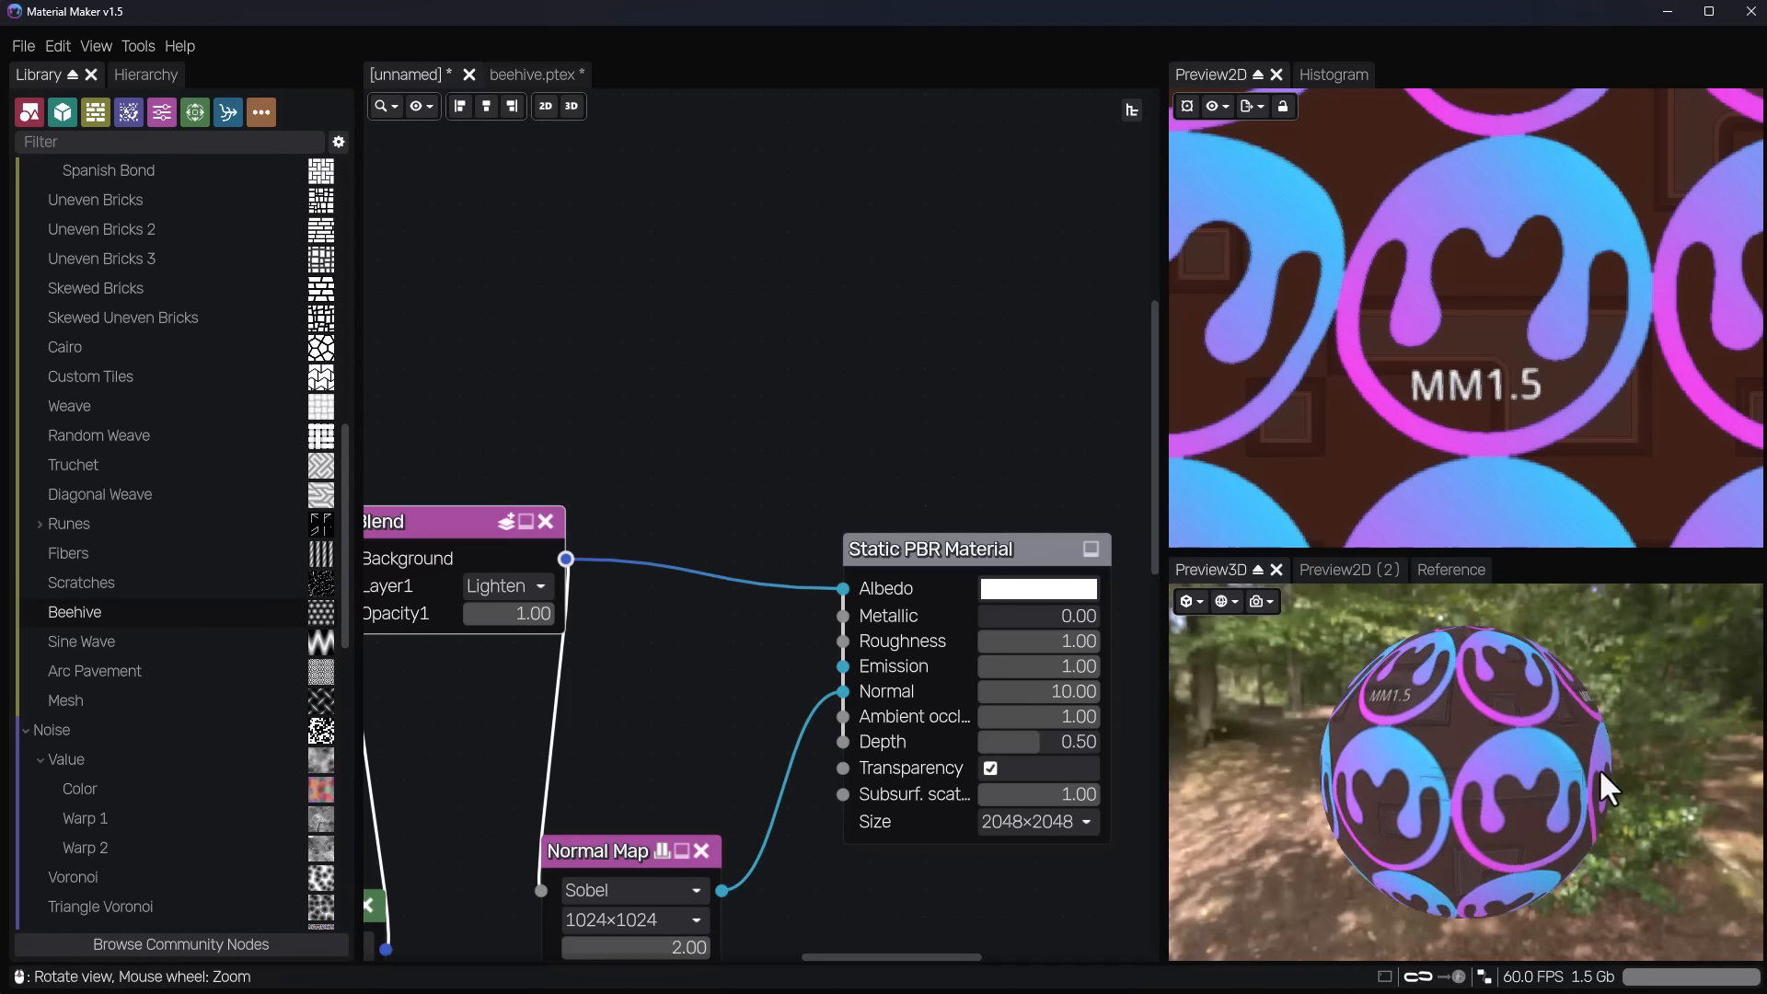
pyautogui.moveTo(1601, 772); pyautogui.dragTo(1541, 760)
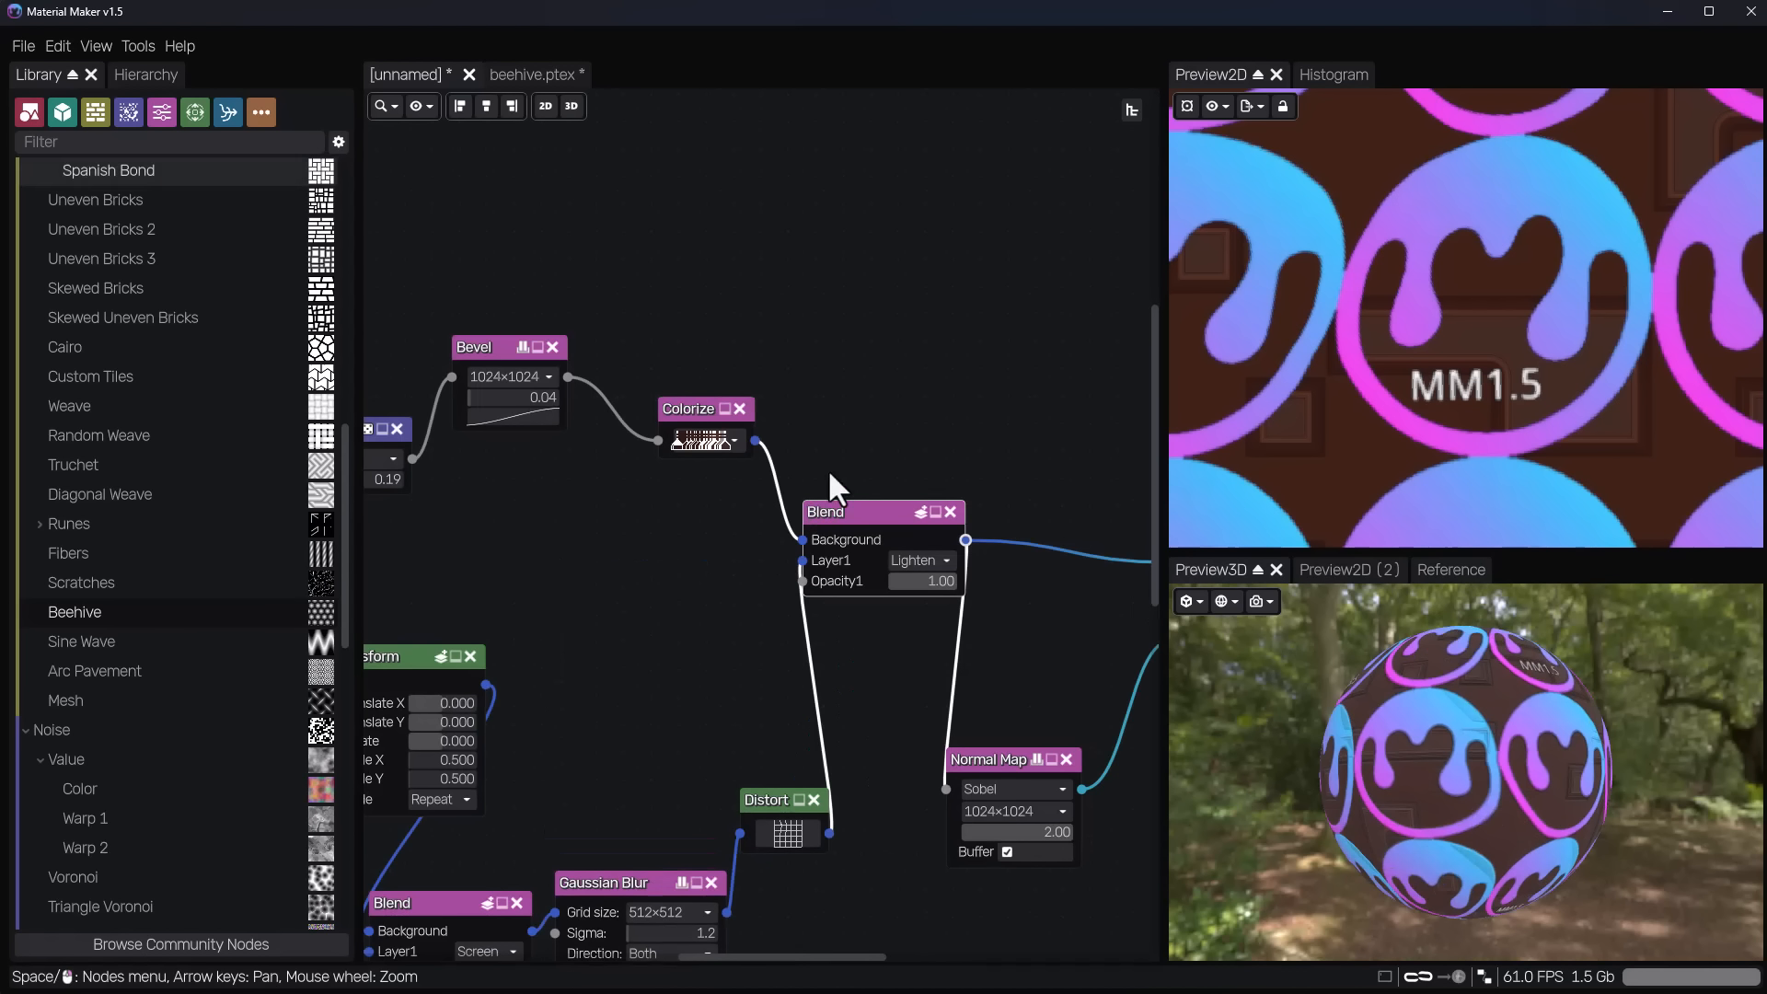
pyautogui.scroll(-4, 826, 479)
pyautogui.moveTo(993, 642); pyautogui.dragTo(948, 586, button='middle')
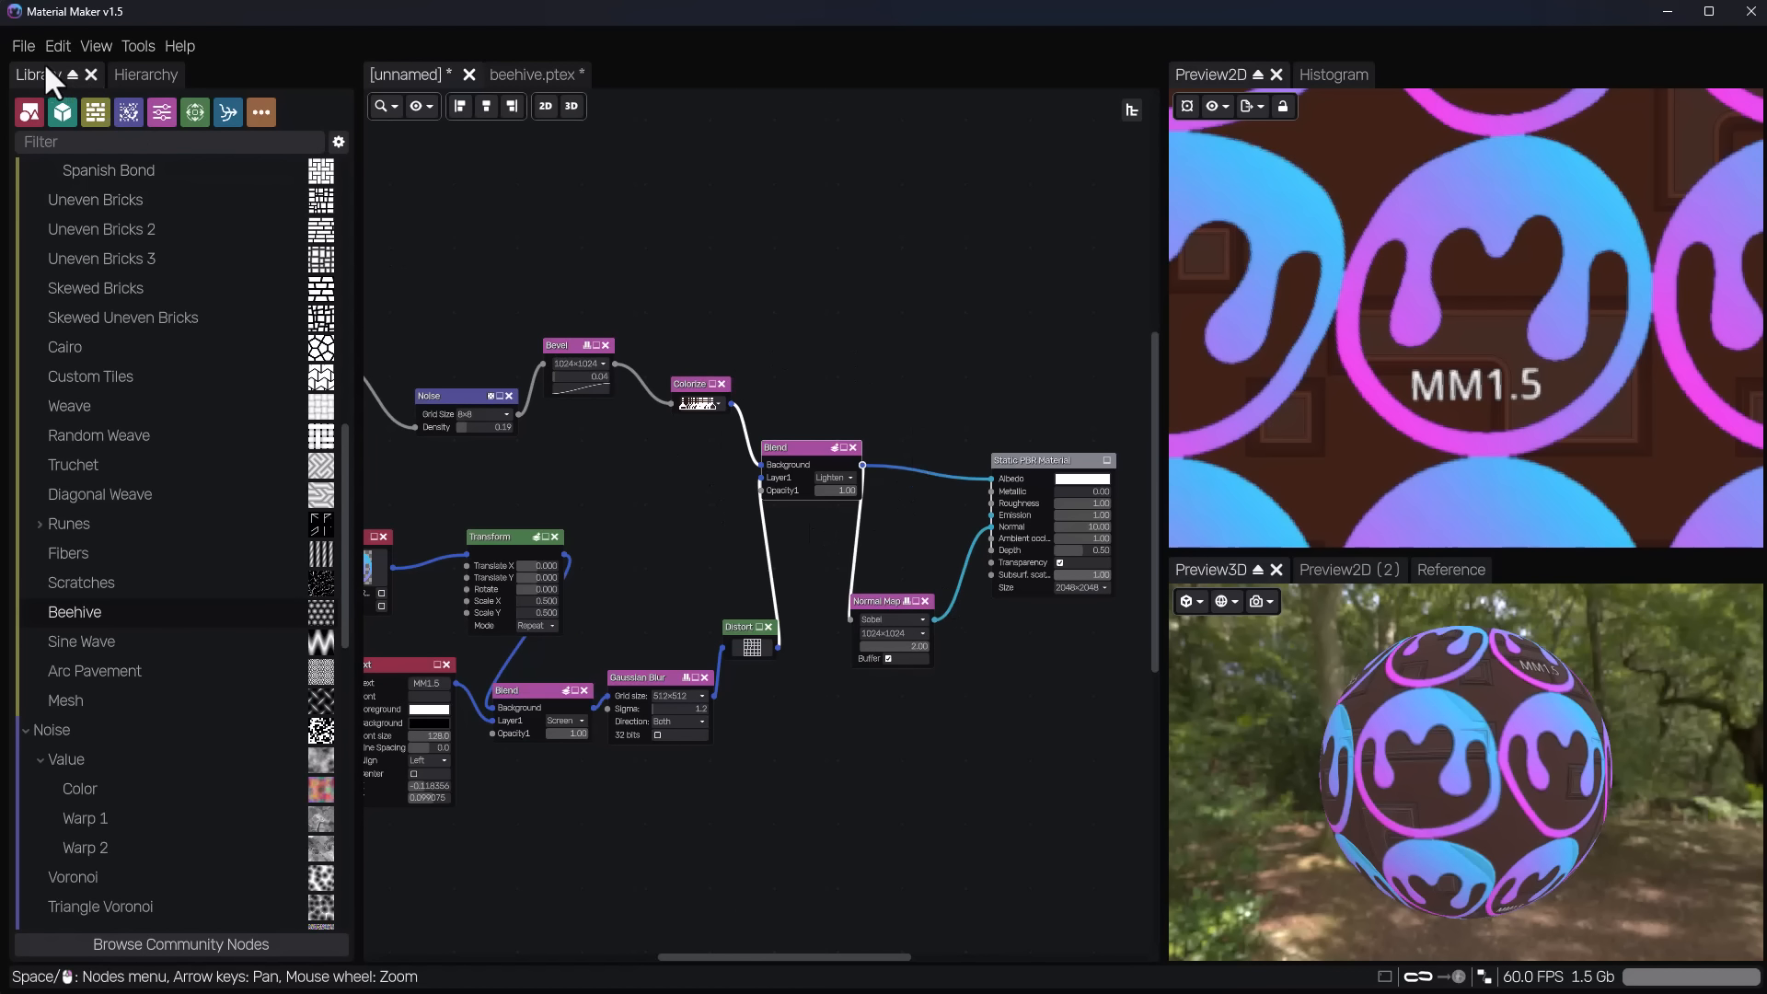
pyautogui.click(22, 47)
pyautogui.moveTo(109, 268)
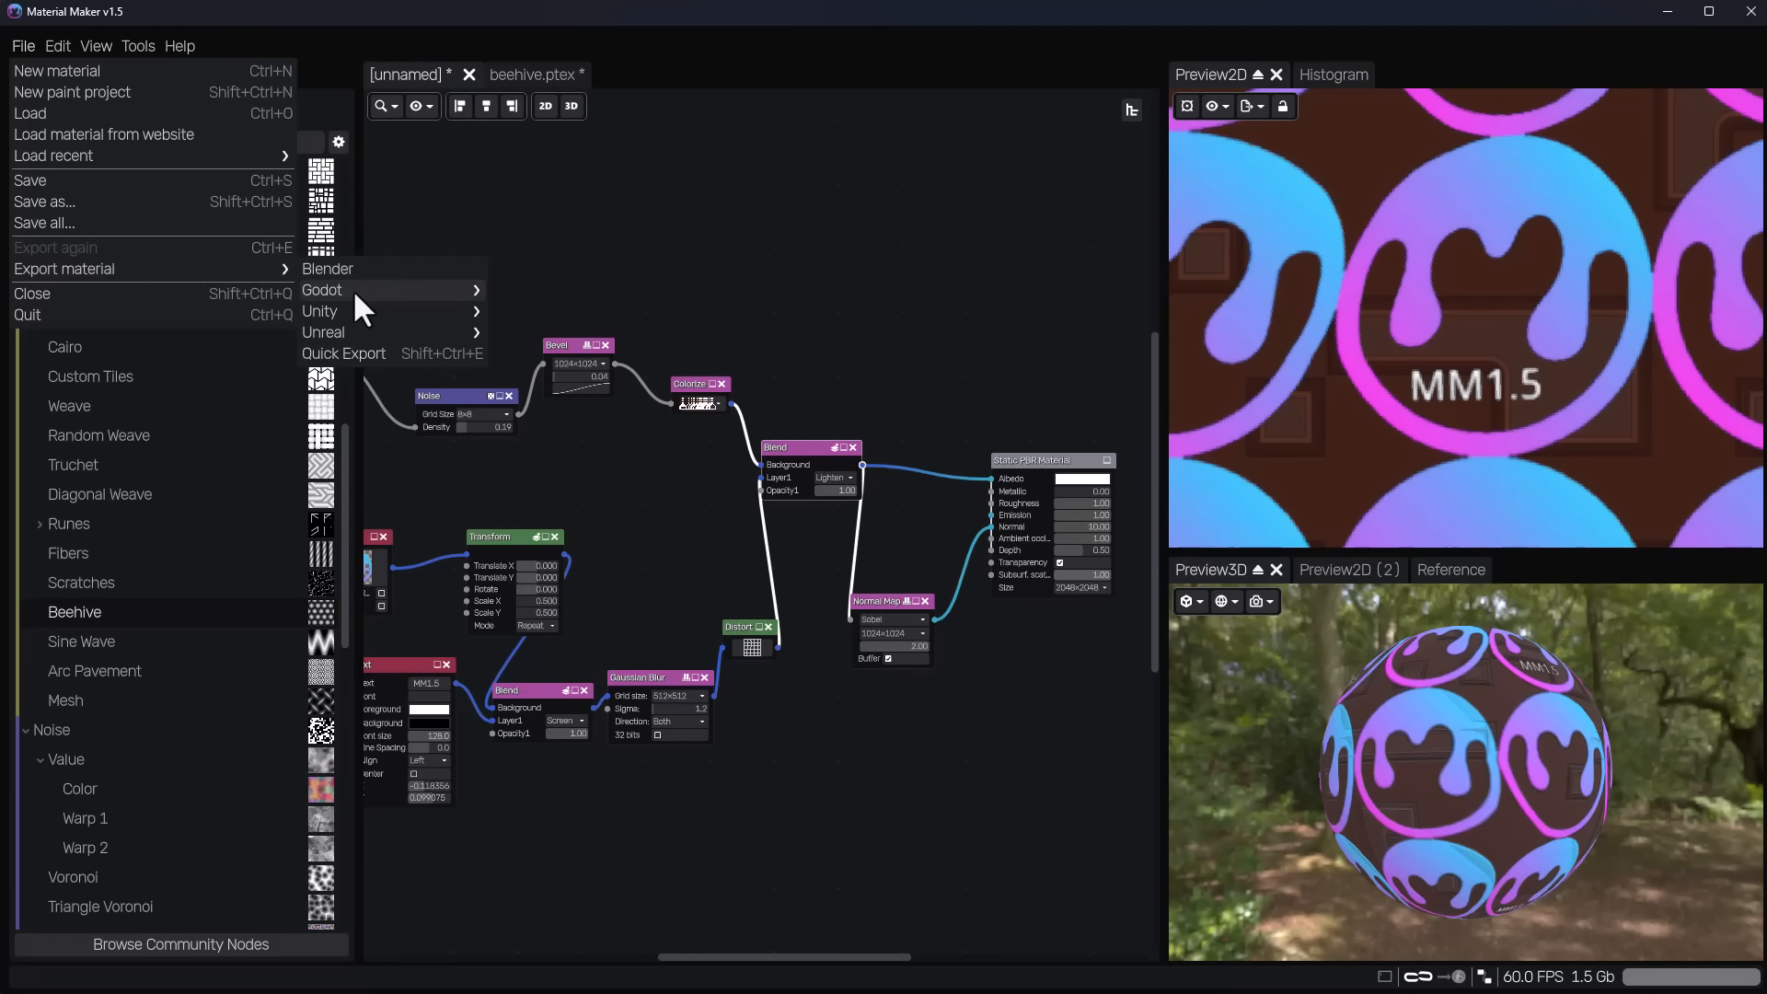
pyautogui.moveTo(346, 336)
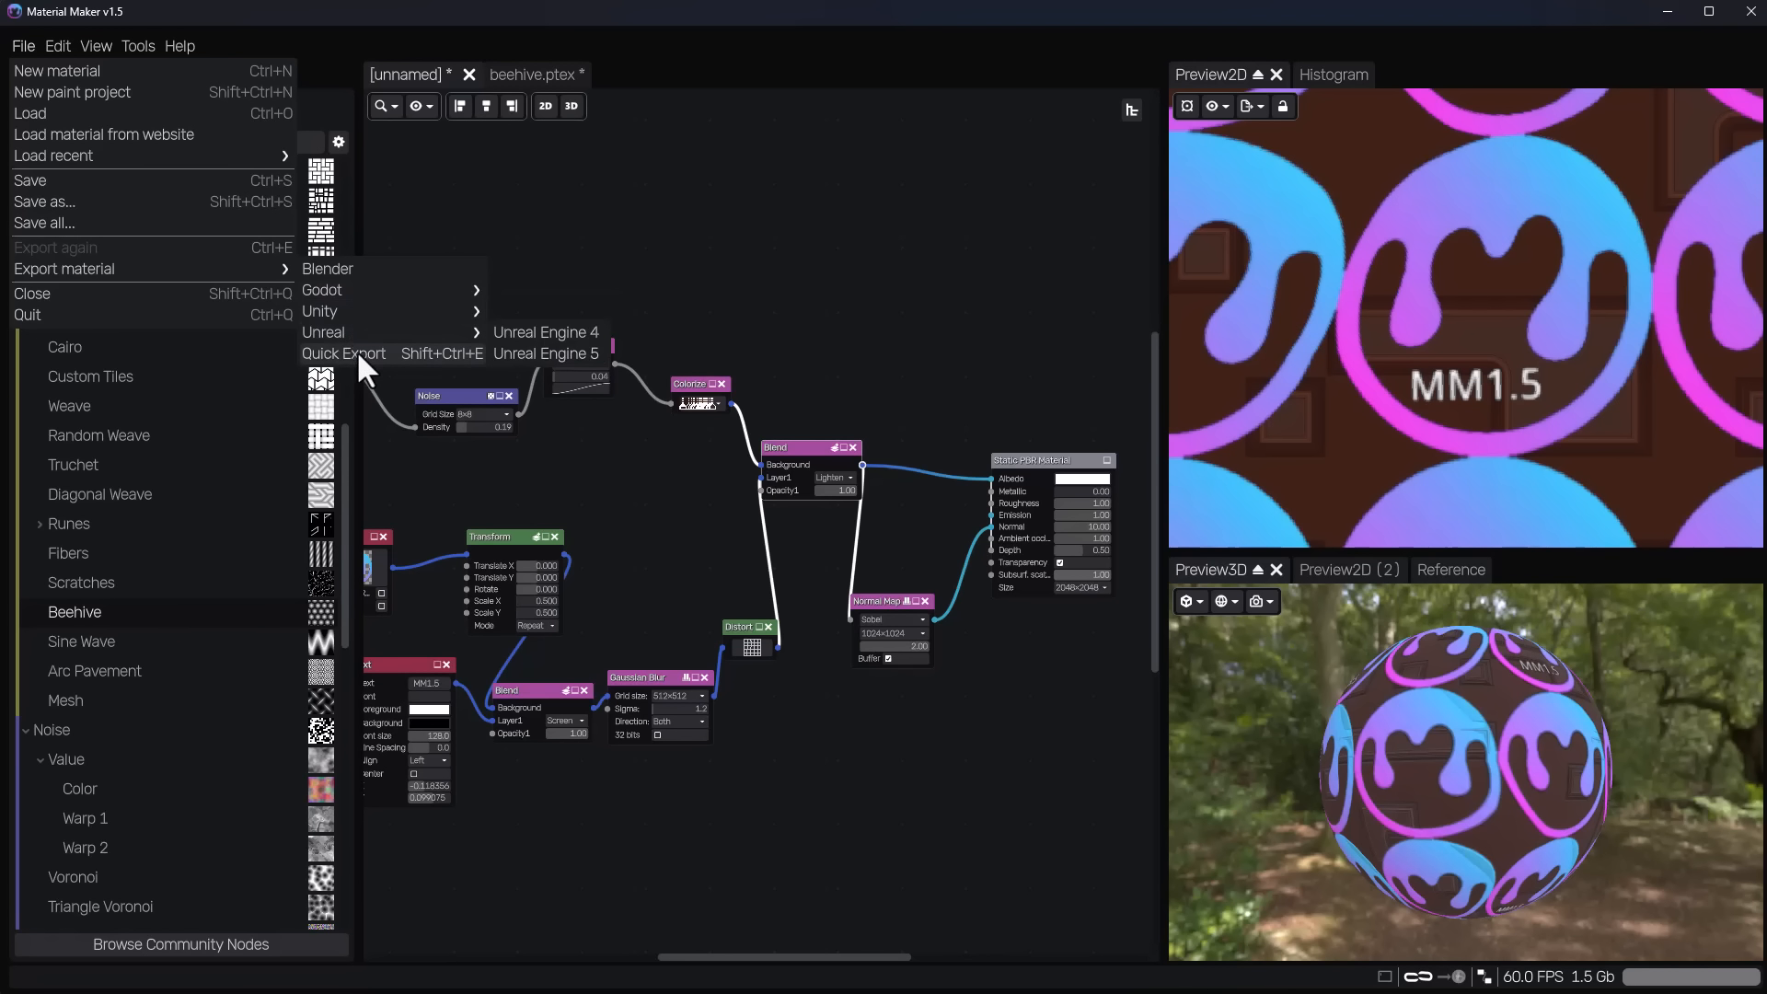
pyautogui.click(745, 326)
# Add an Export node above the Static PBR Material node and connect the output of the Blend feeding Albedo to it.
pyautogui.rightClick(747, 244)
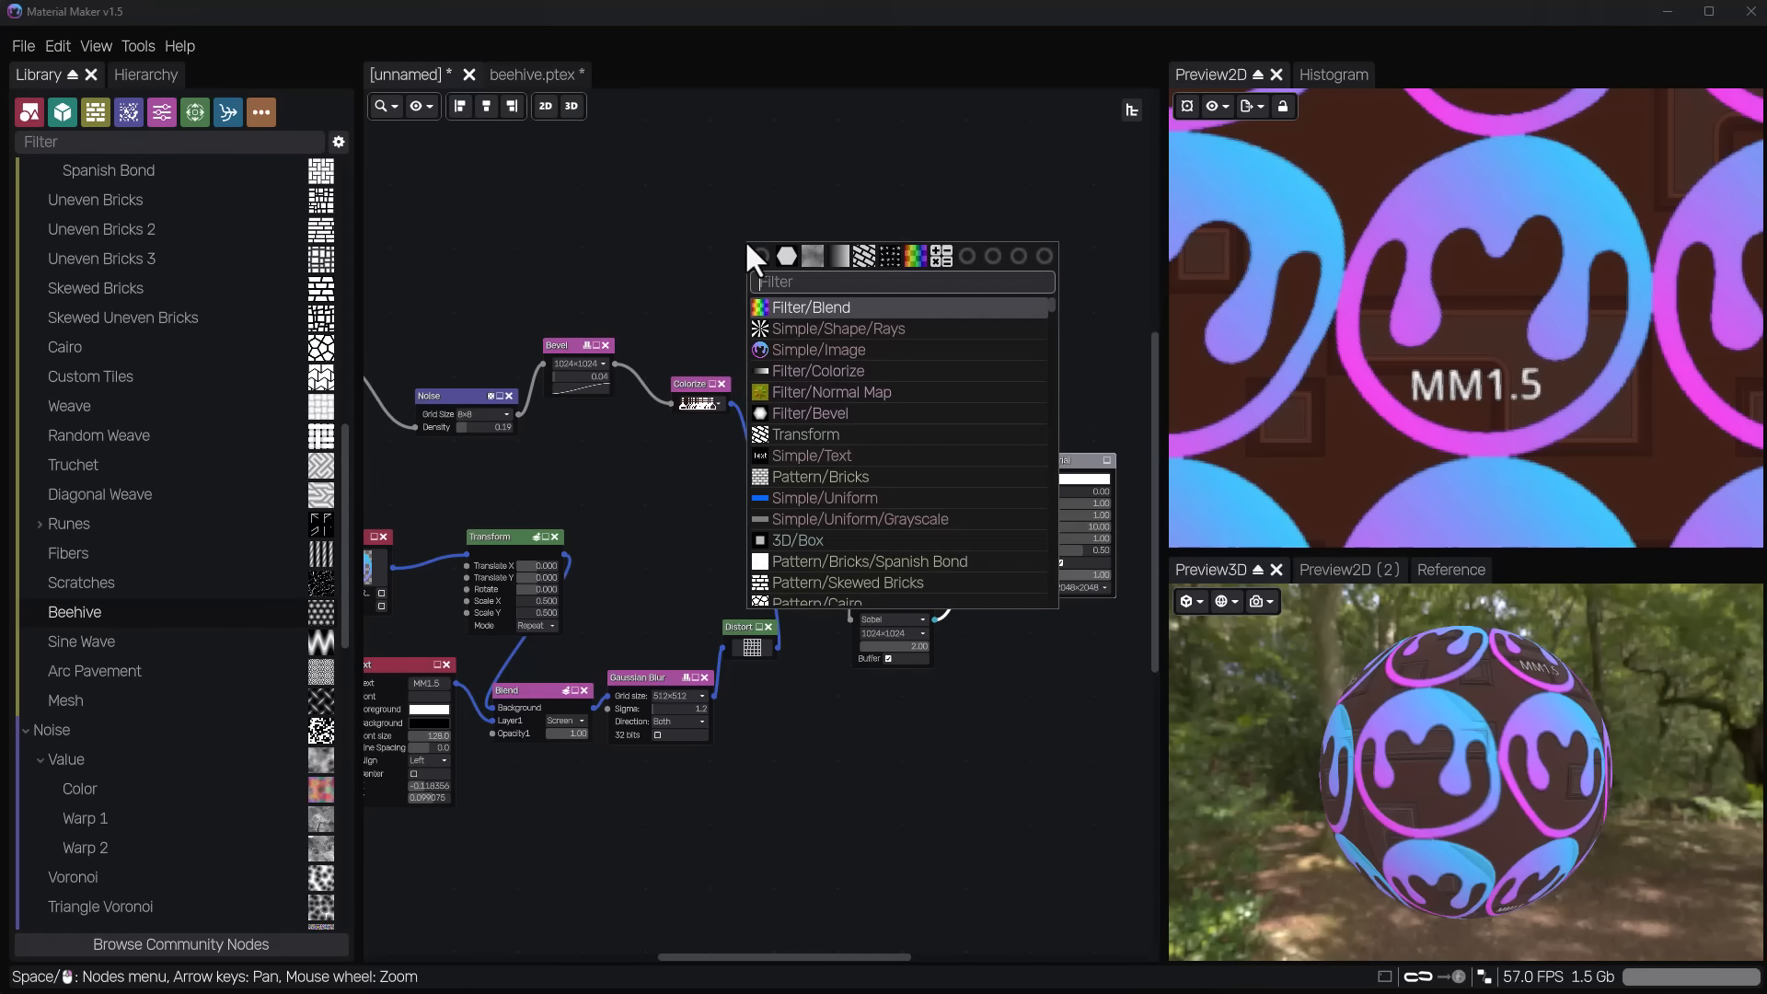
pyautogui.write('exp')
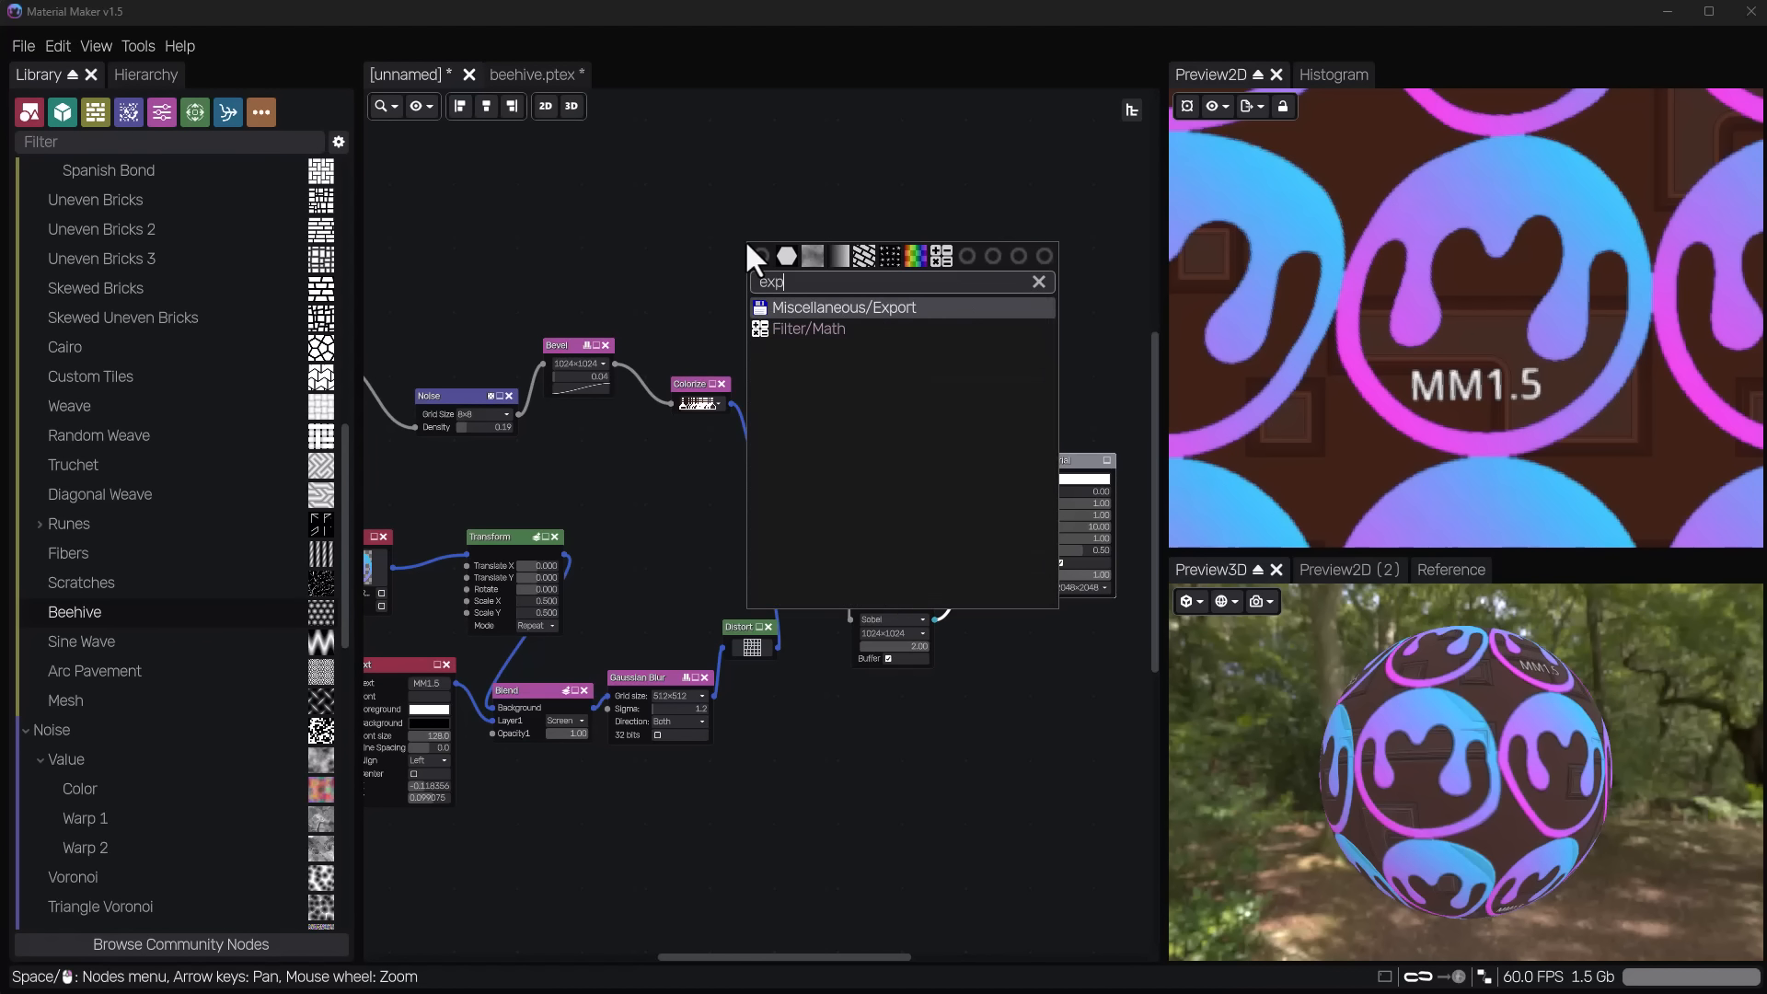
pyautogui.write('ort')
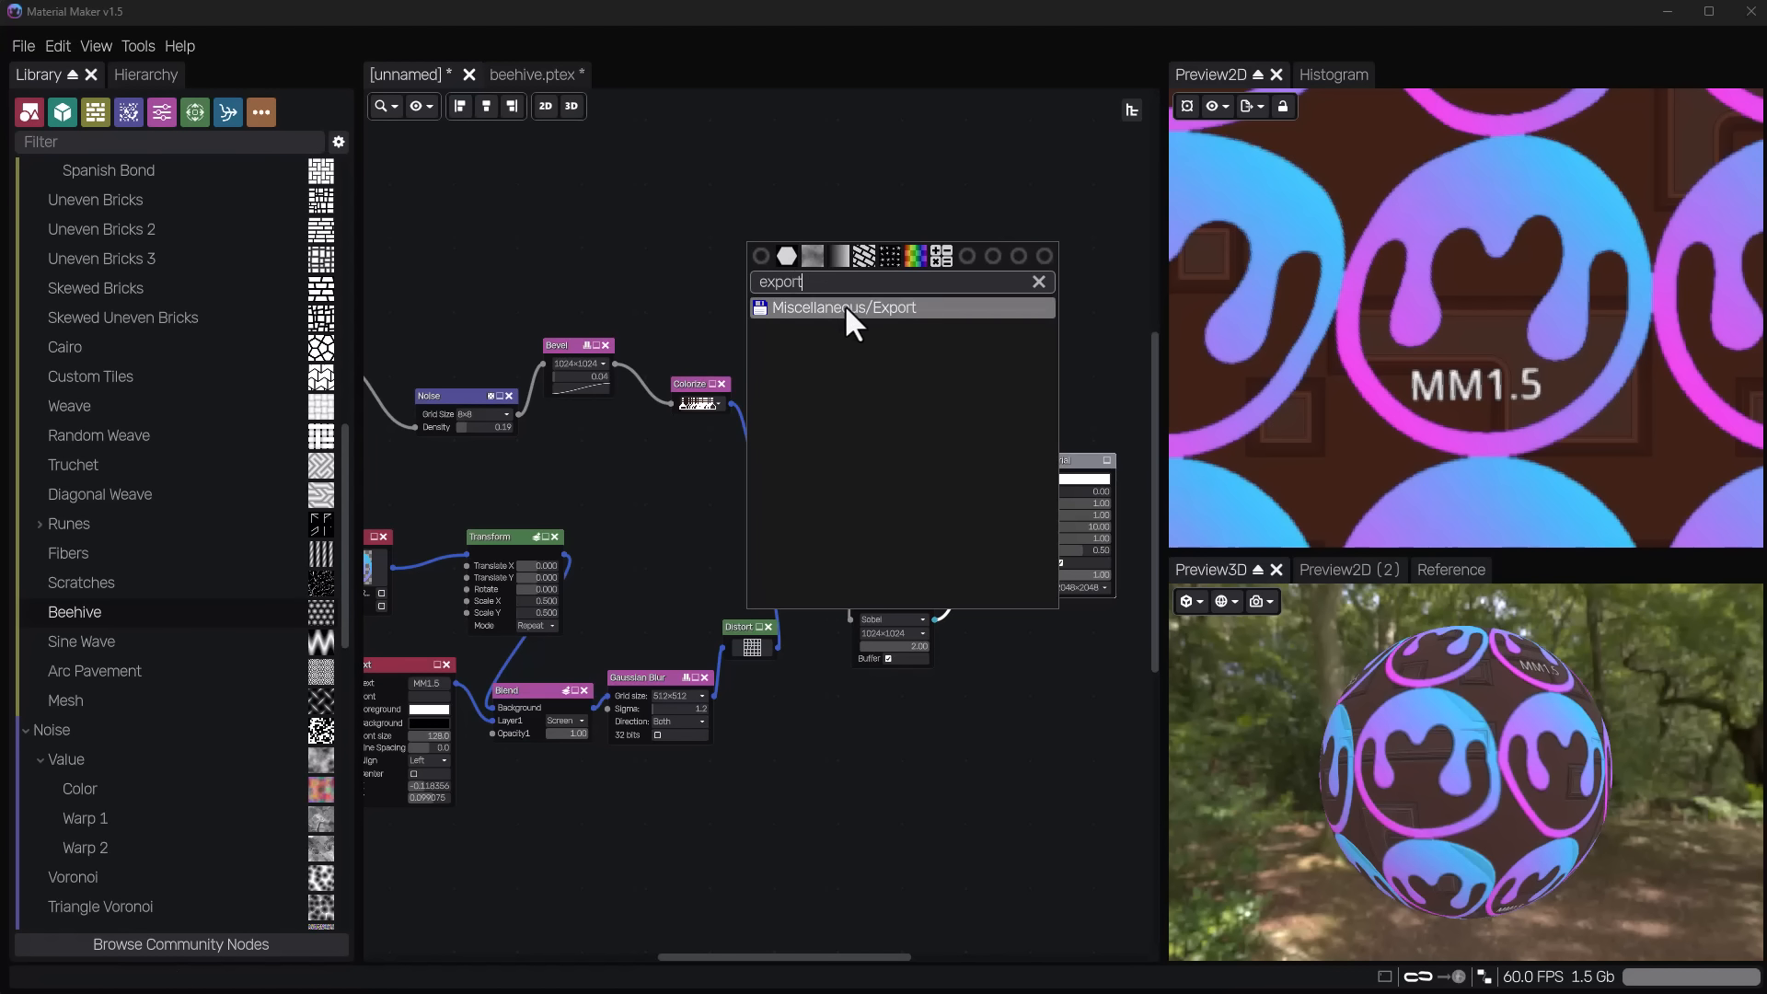
pyautogui.click(842, 307)
pyautogui.moveTo(759, 238); pyautogui.dragTo(978, 295)
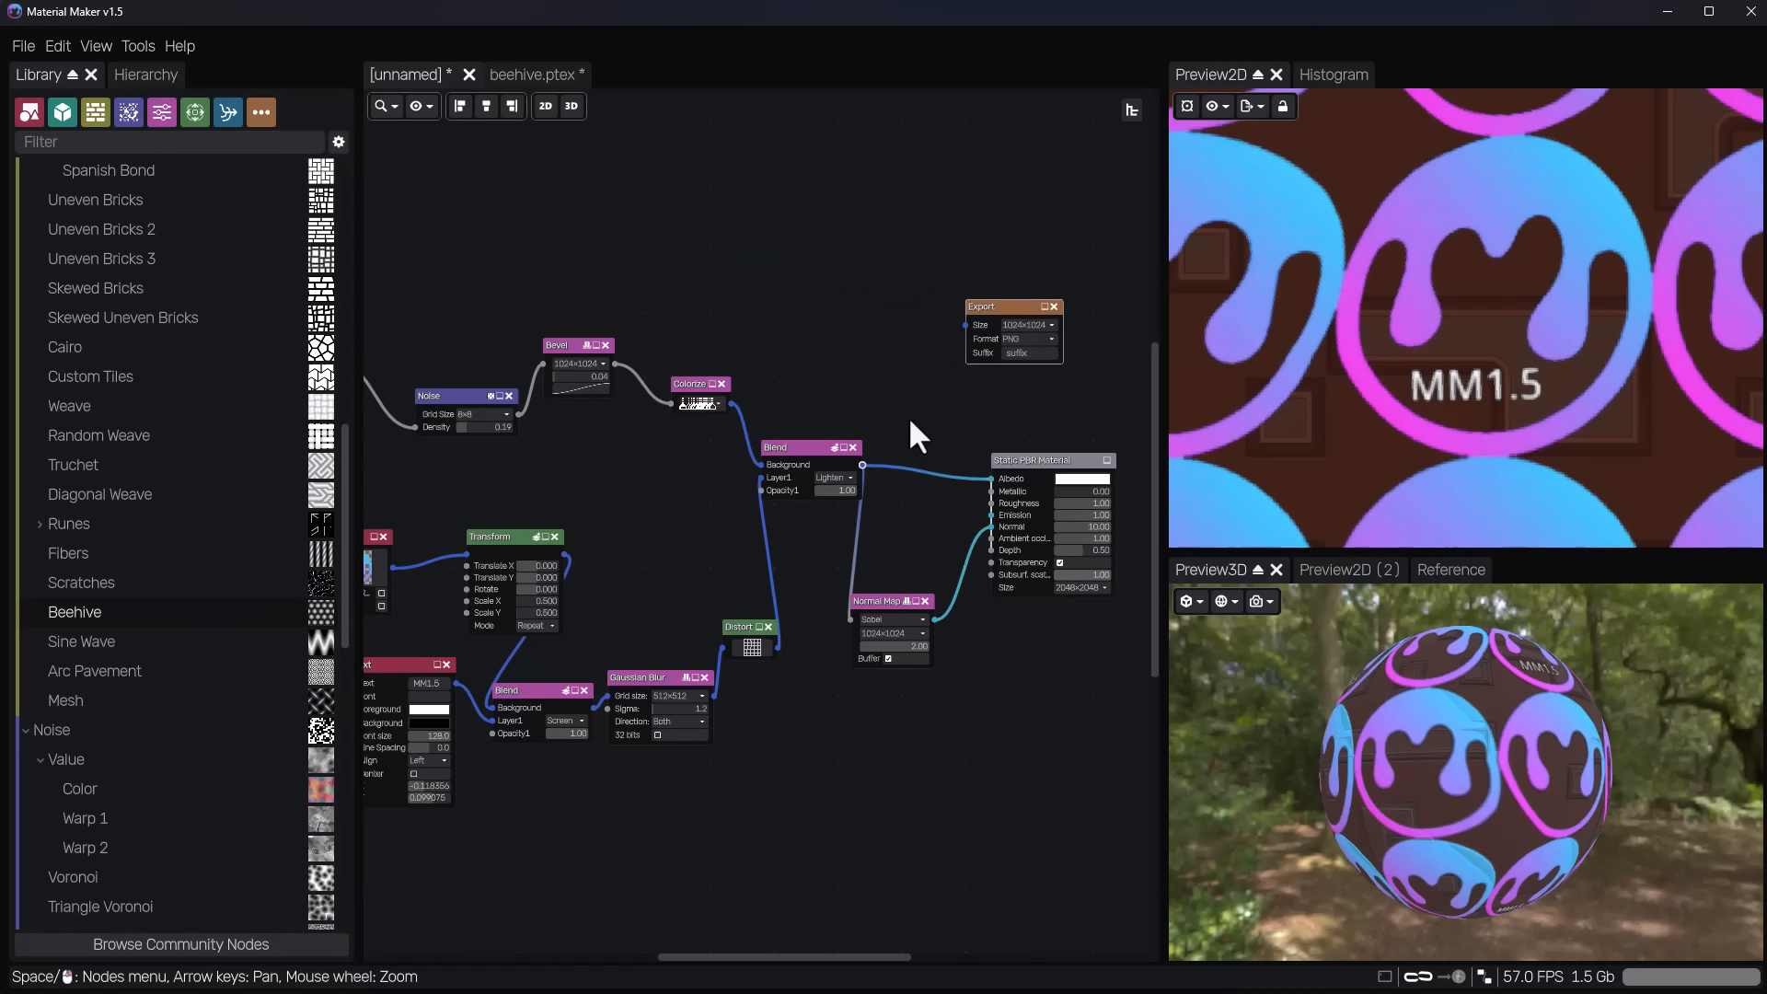
pyautogui.scroll(3, 909, 423)
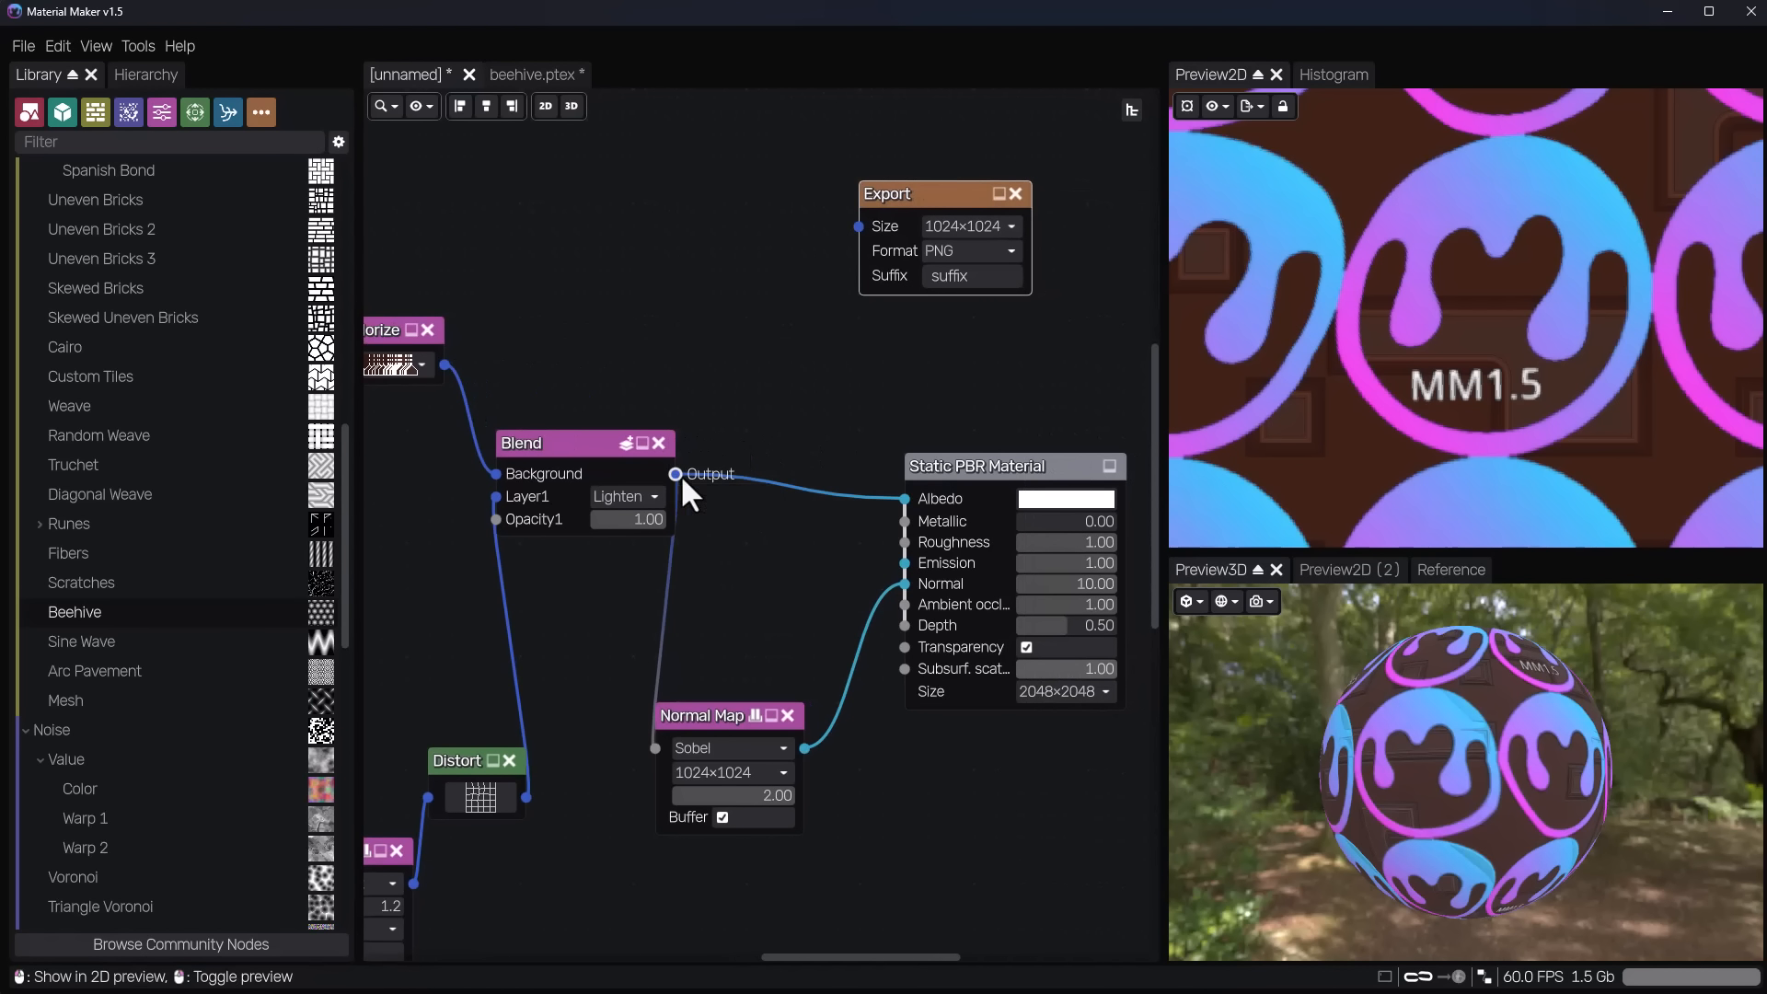
pyautogui.moveTo(676, 474); pyautogui.dragTo(734, 111)
pyautogui.moveTo(935, 469); pyautogui.dragTo(1024, 446)
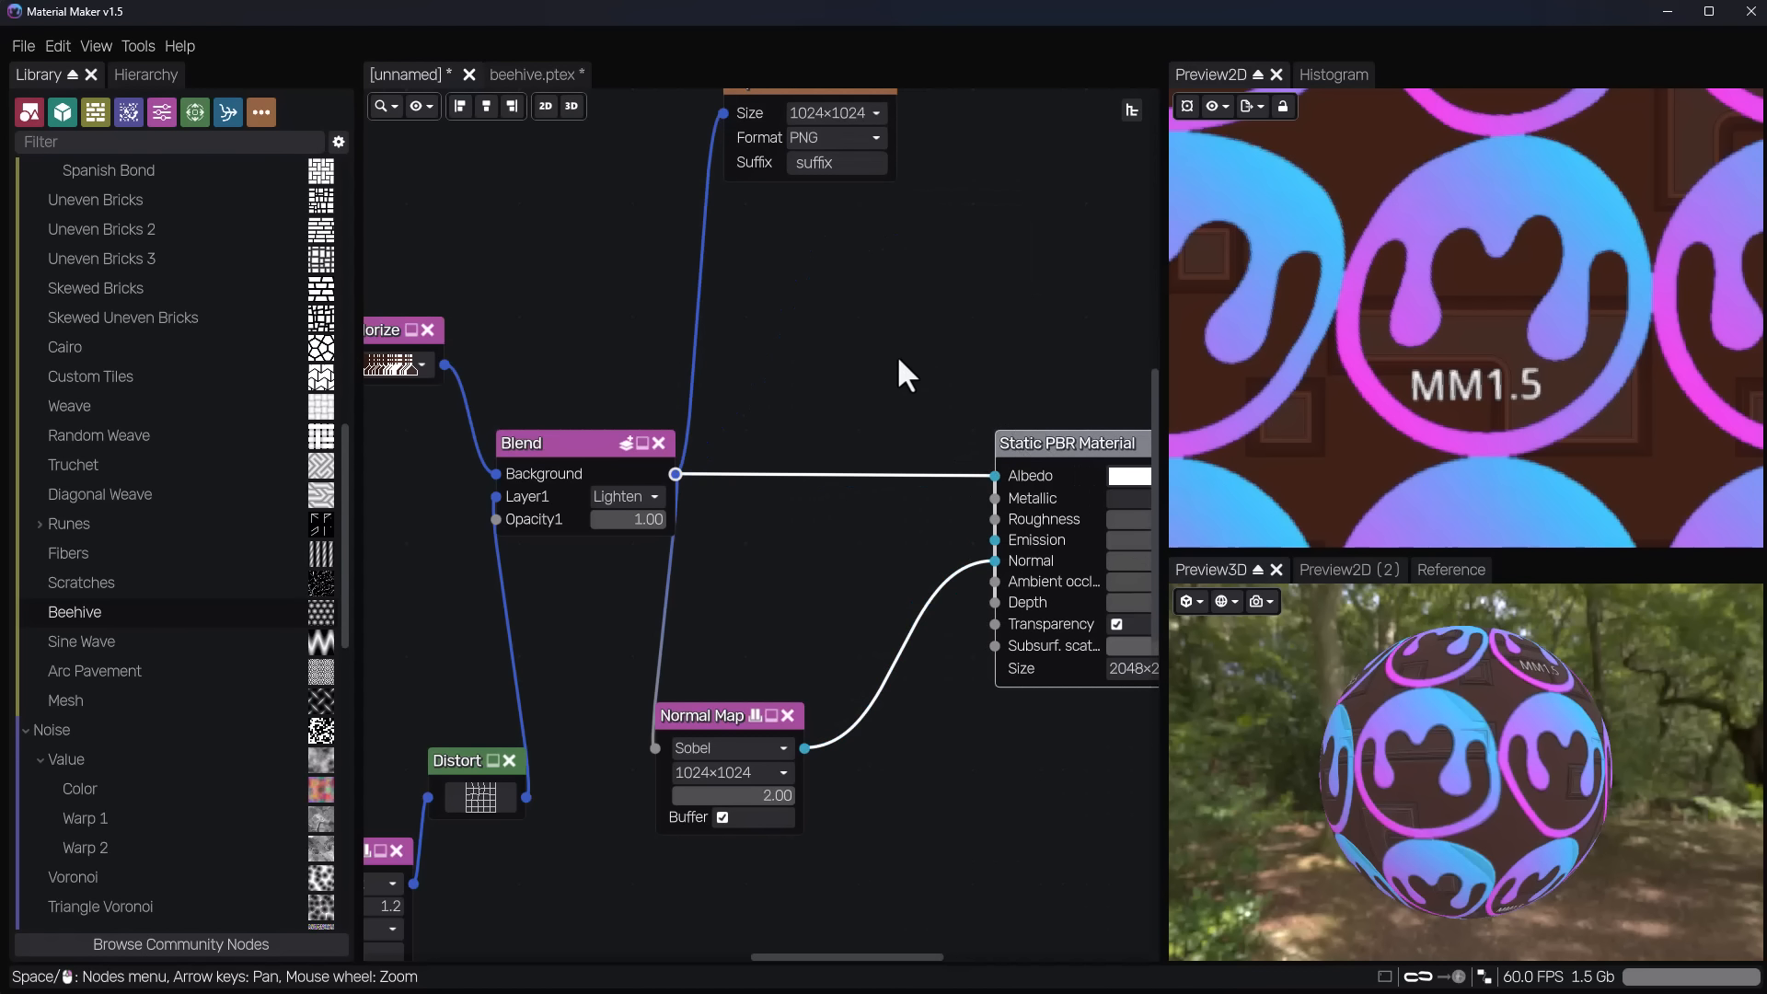
pyautogui.moveTo(897, 355); pyautogui.dragTo(829, 475, button='middle')
# Duplicate the Export node and connect the Normal Map node's output to the copy.
pyautogui.moveTo(755, 208); pyautogui.dragTo(970, 380)
pyautogui.hotkey('ctrl', 'd')
pyautogui.moveTo(736, 867); pyautogui.dragTo(882, 415)
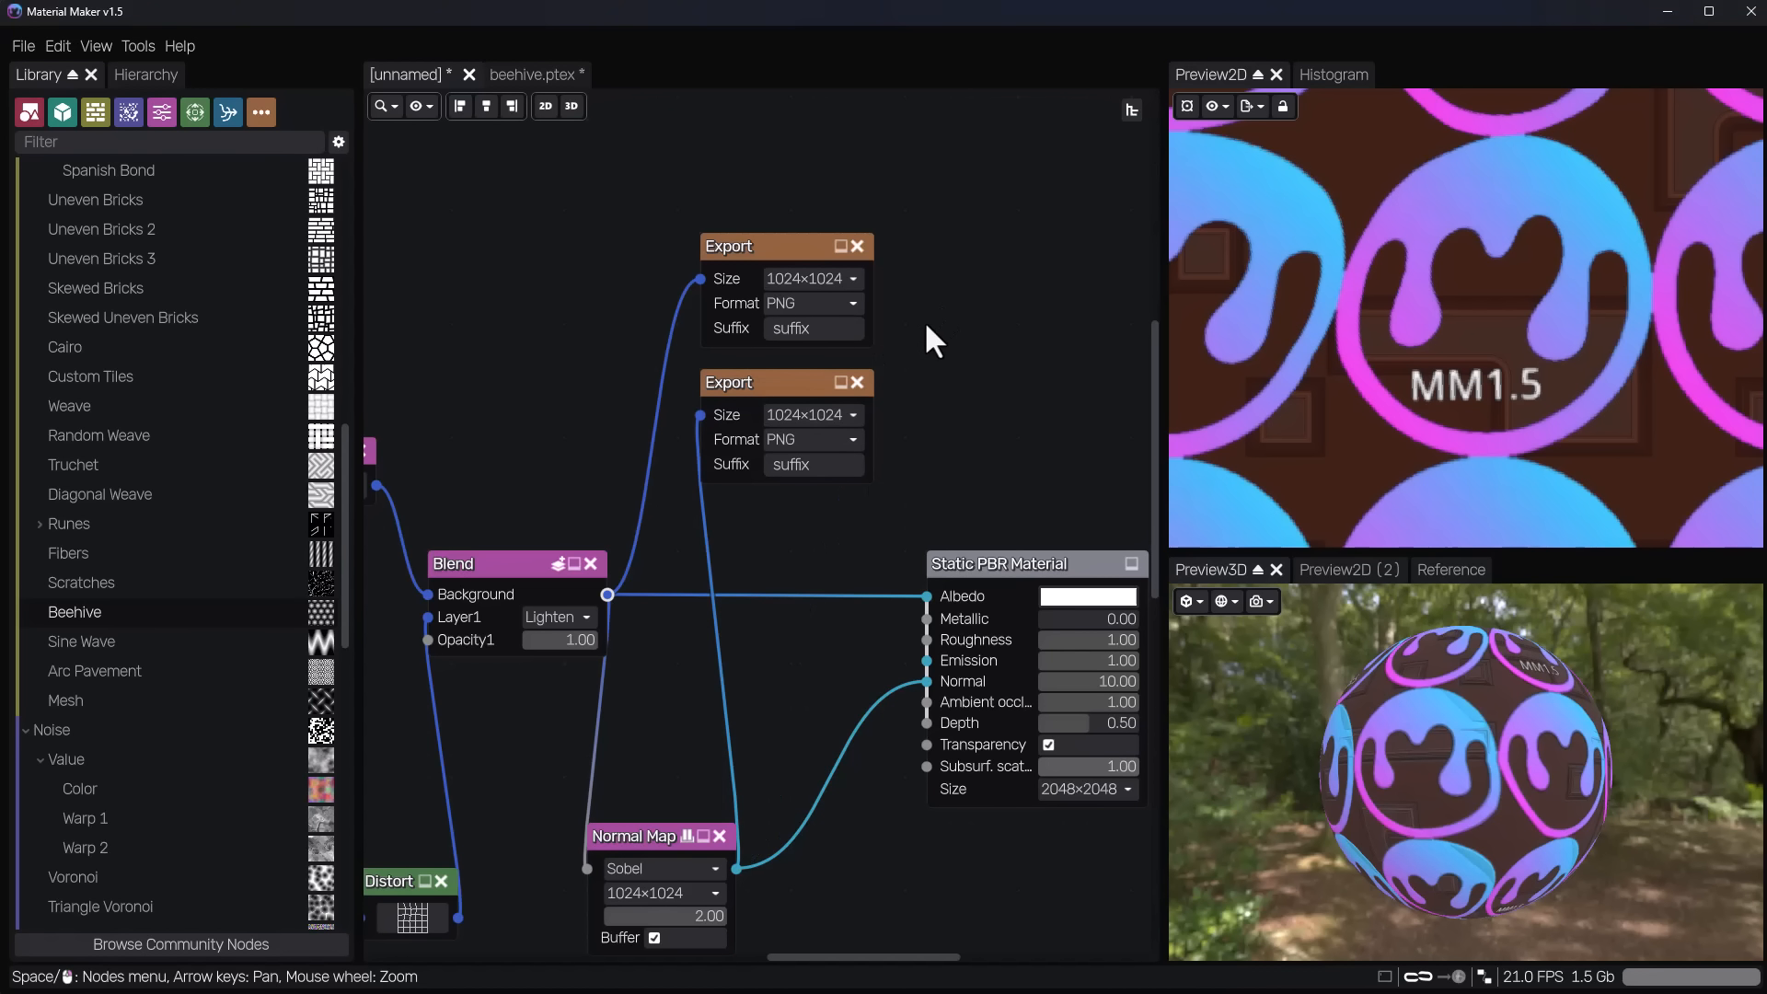
# Set the Blend-fed Export node's suffix to Albedo and the Normal Map-fed one's suffix to Normal.
pyautogui.doubleClick(789, 331)
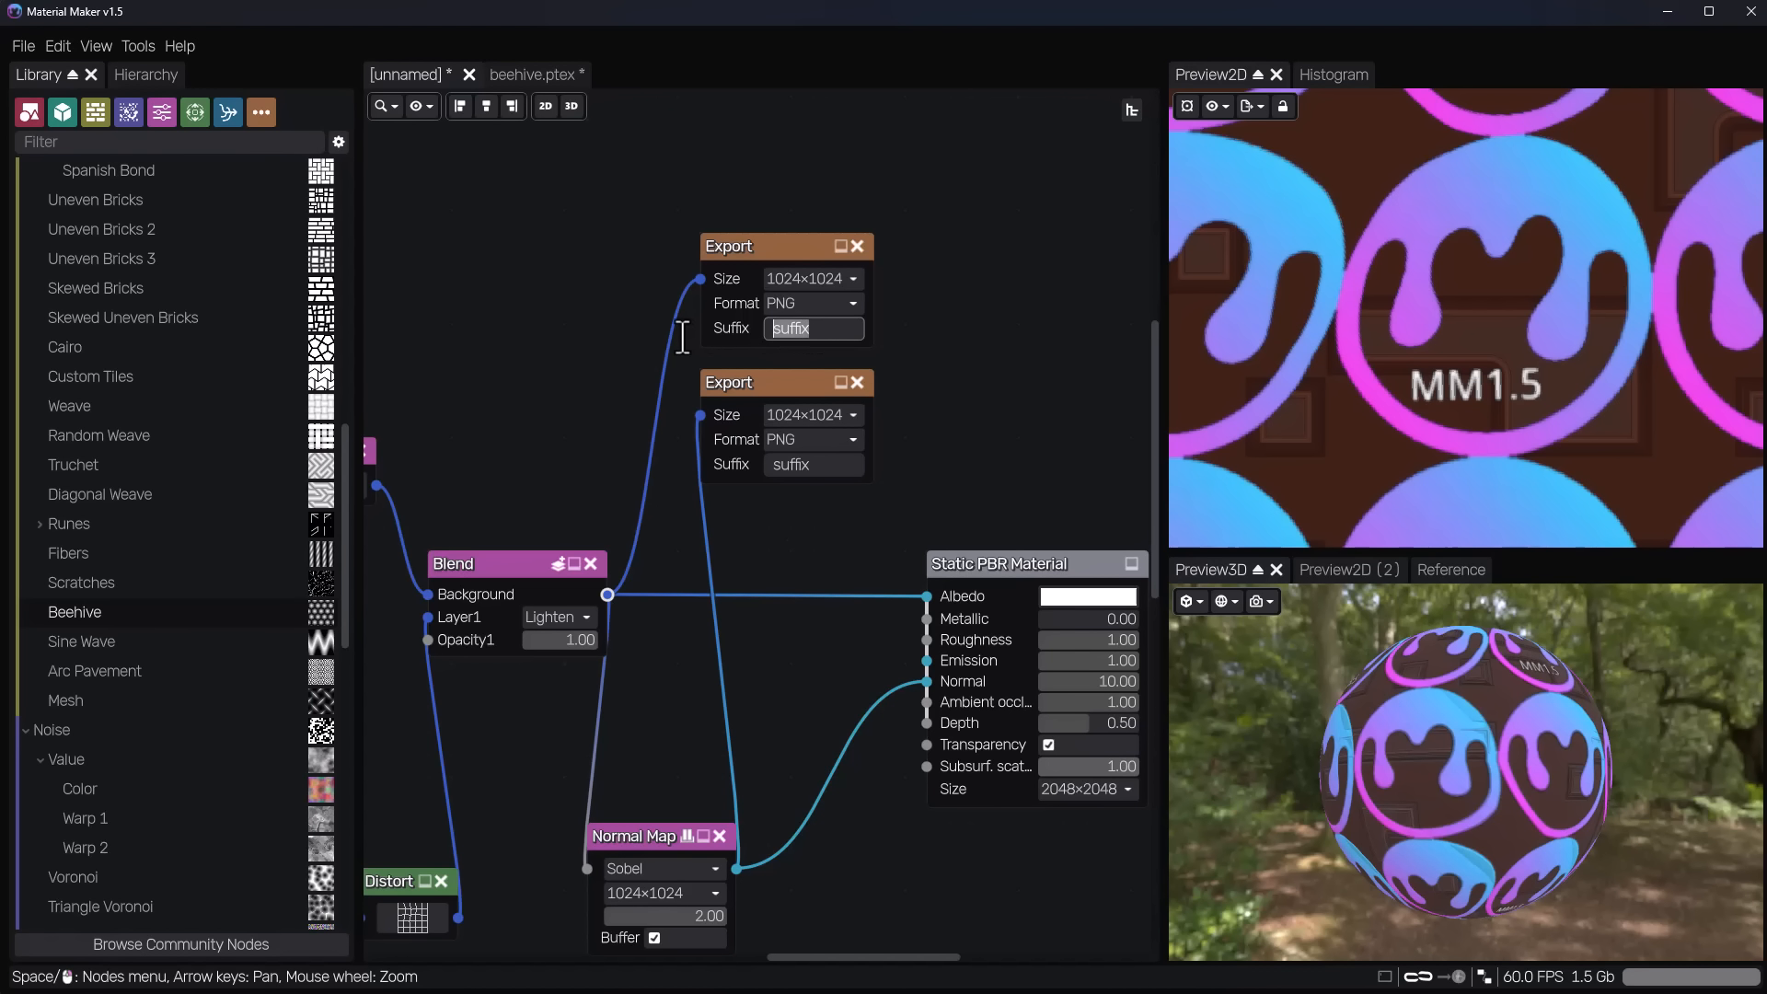
pyautogui.write('Albedo')
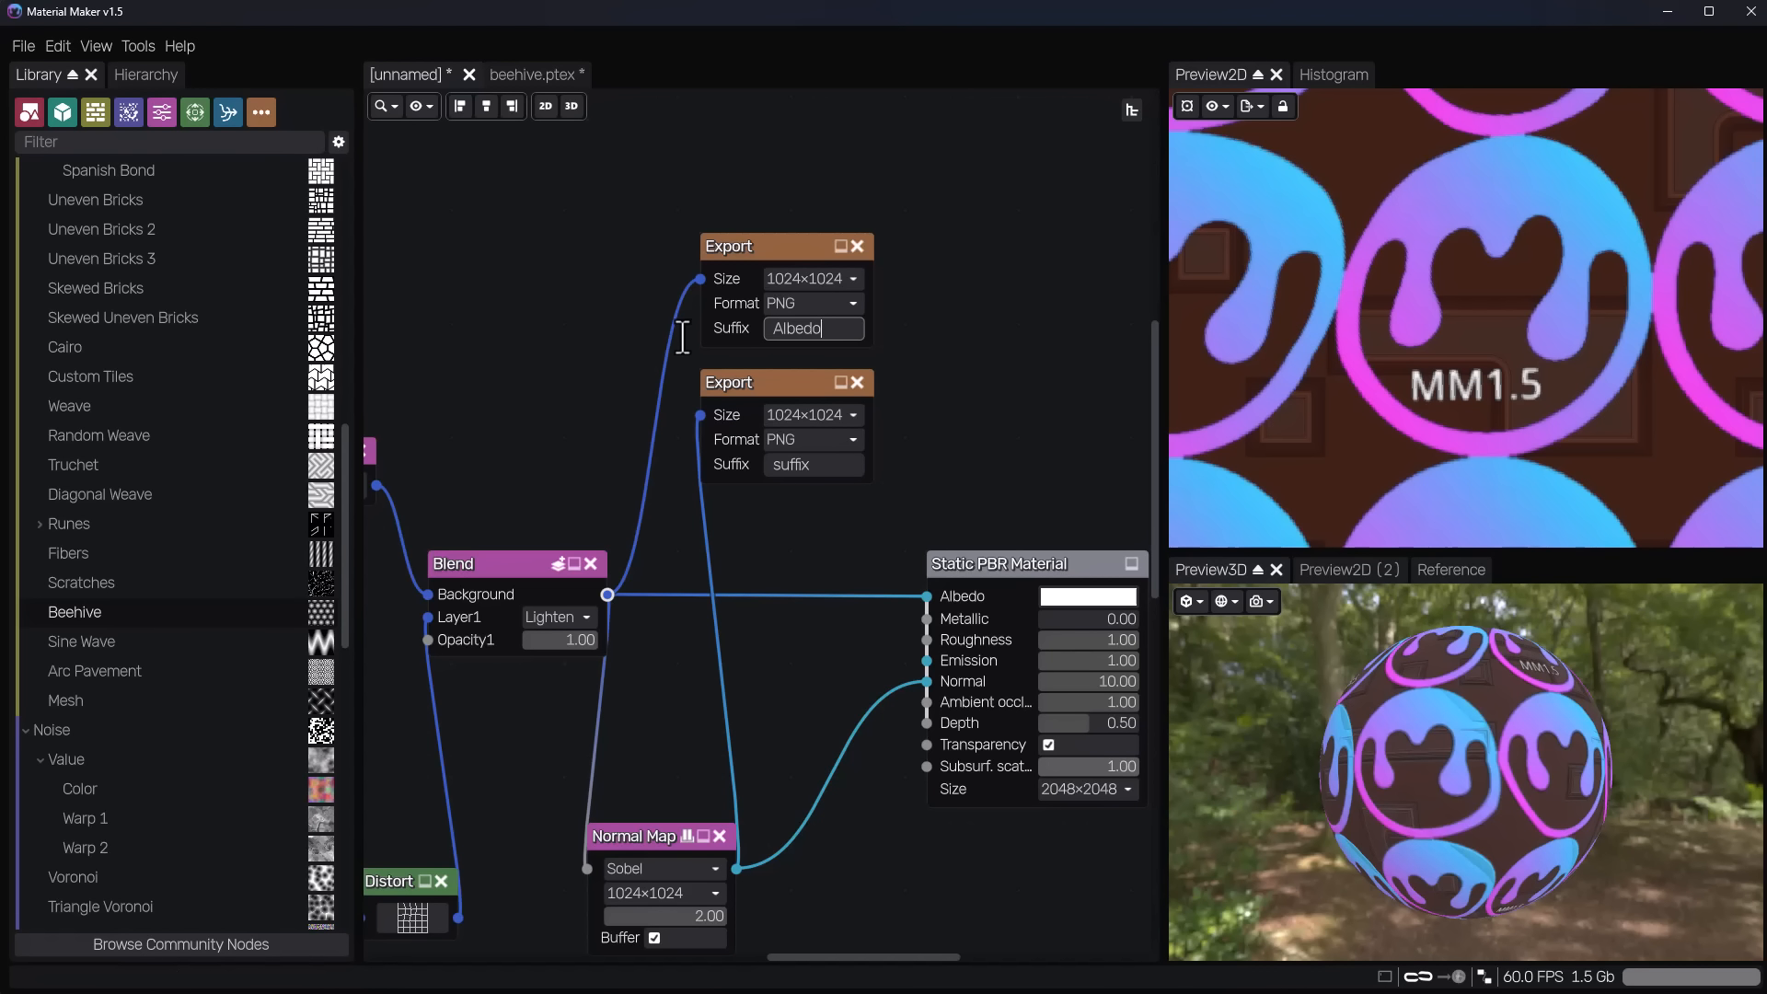
pyautogui.click(814, 465)
pyautogui.write('Normal')
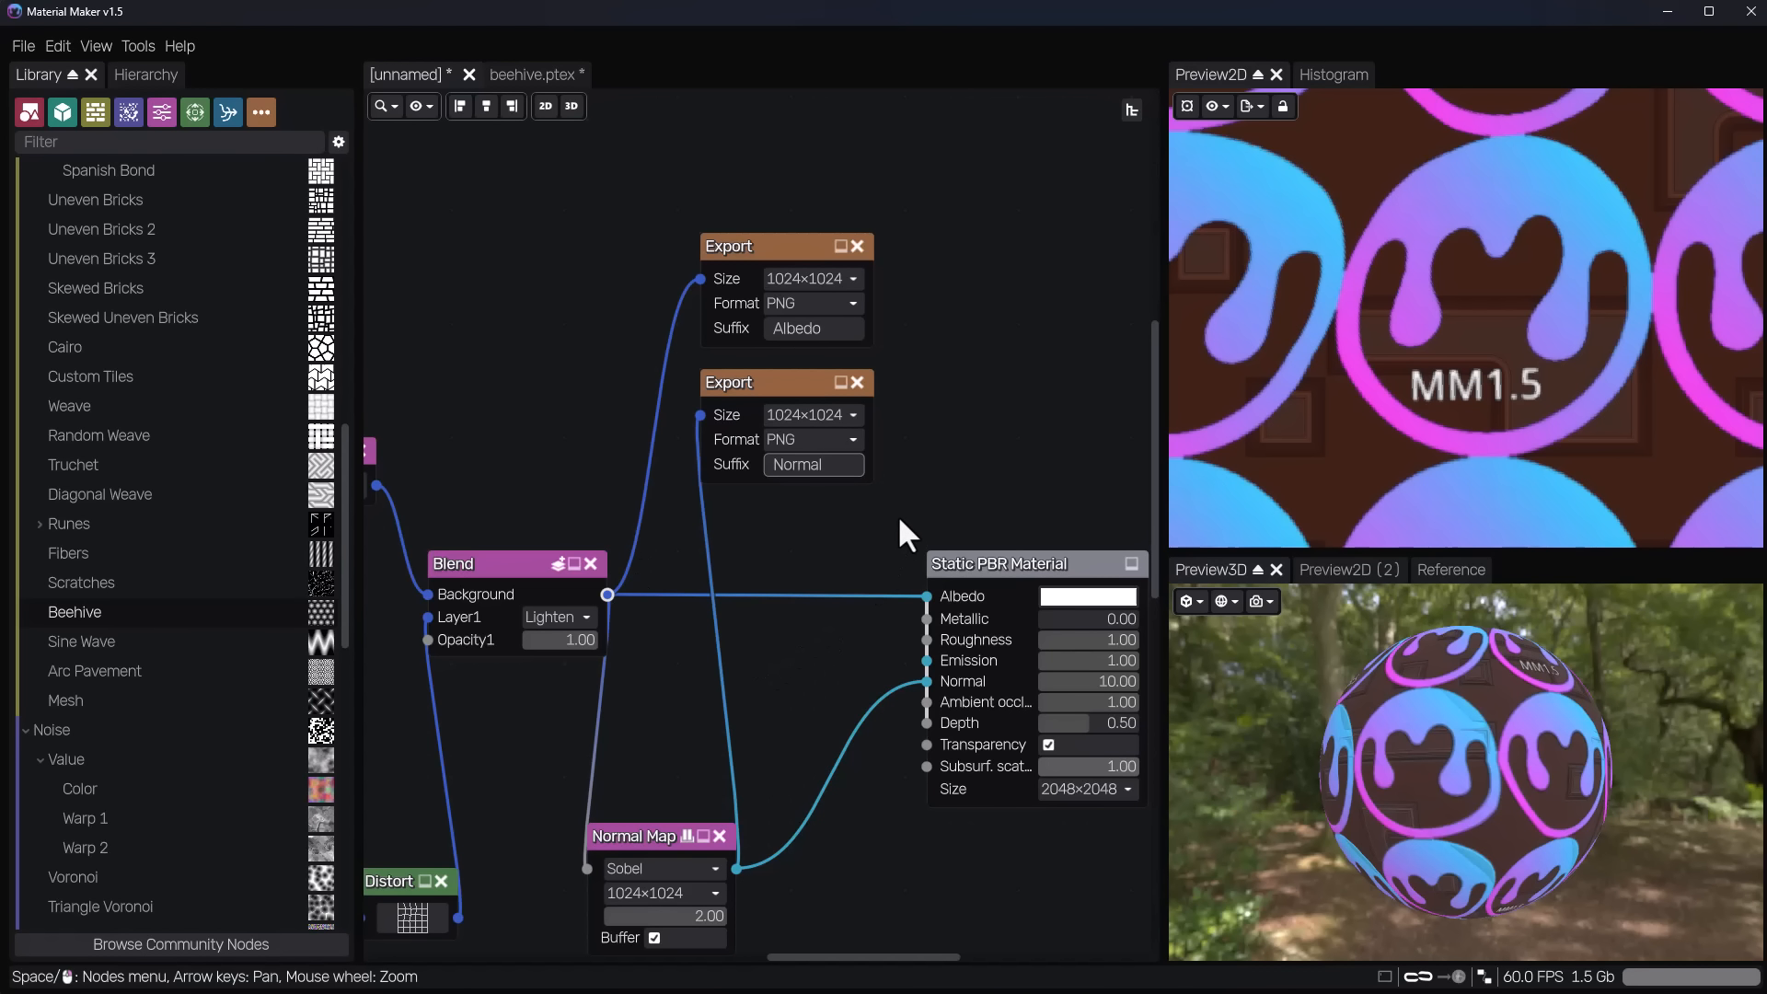
pyautogui.press('Return')
# Quick-export the material's textures to the Project folder.
pyautogui.click(22, 42)
pyautogui.moveTo(122, 274)
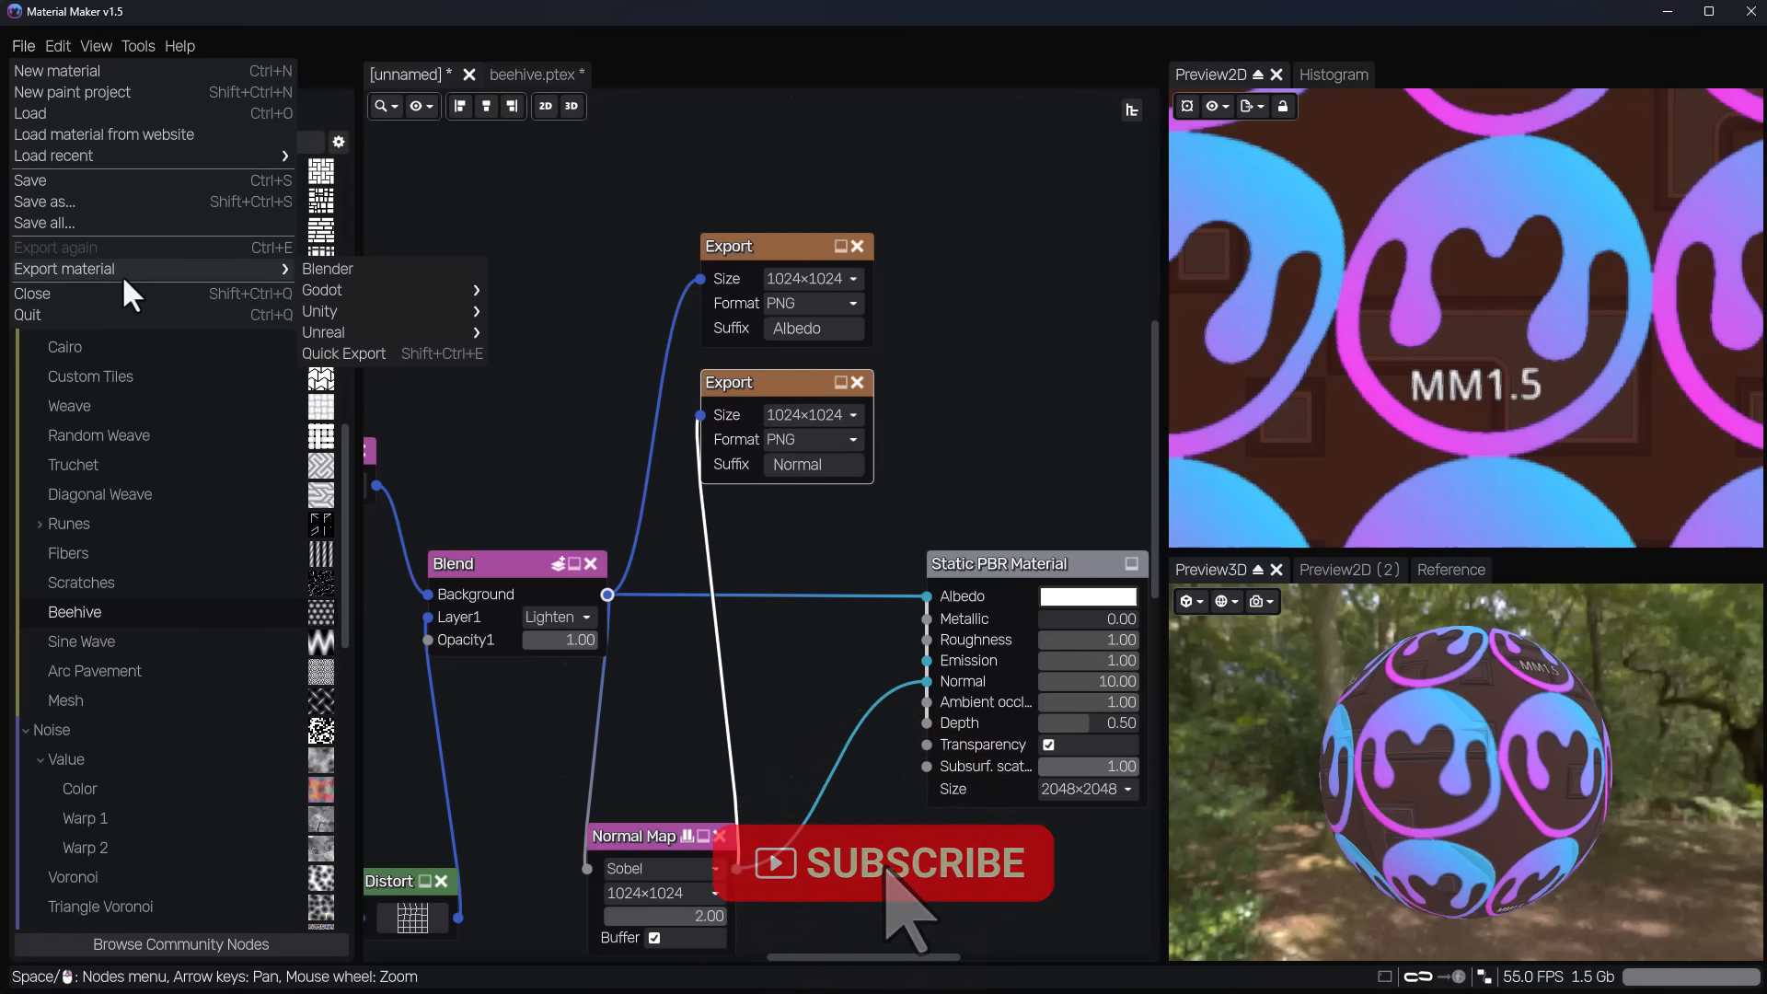
pyautogui.click(399, 355)
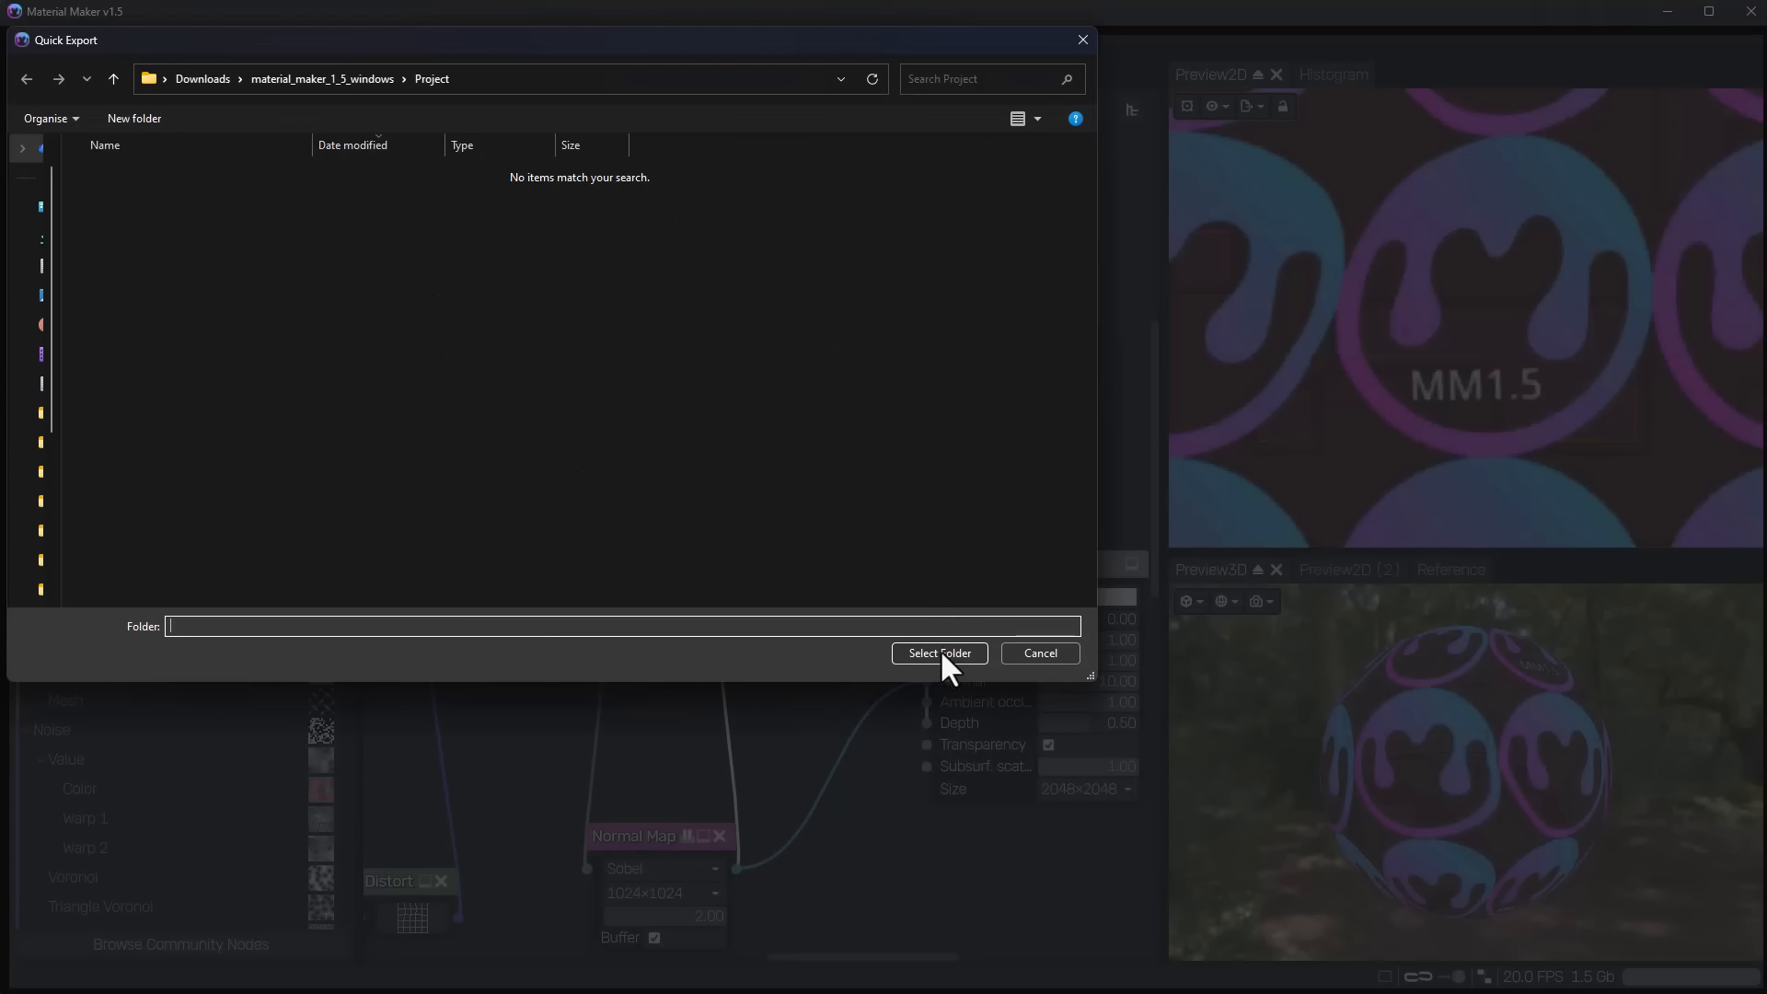
pyautogui.click(939, 652)
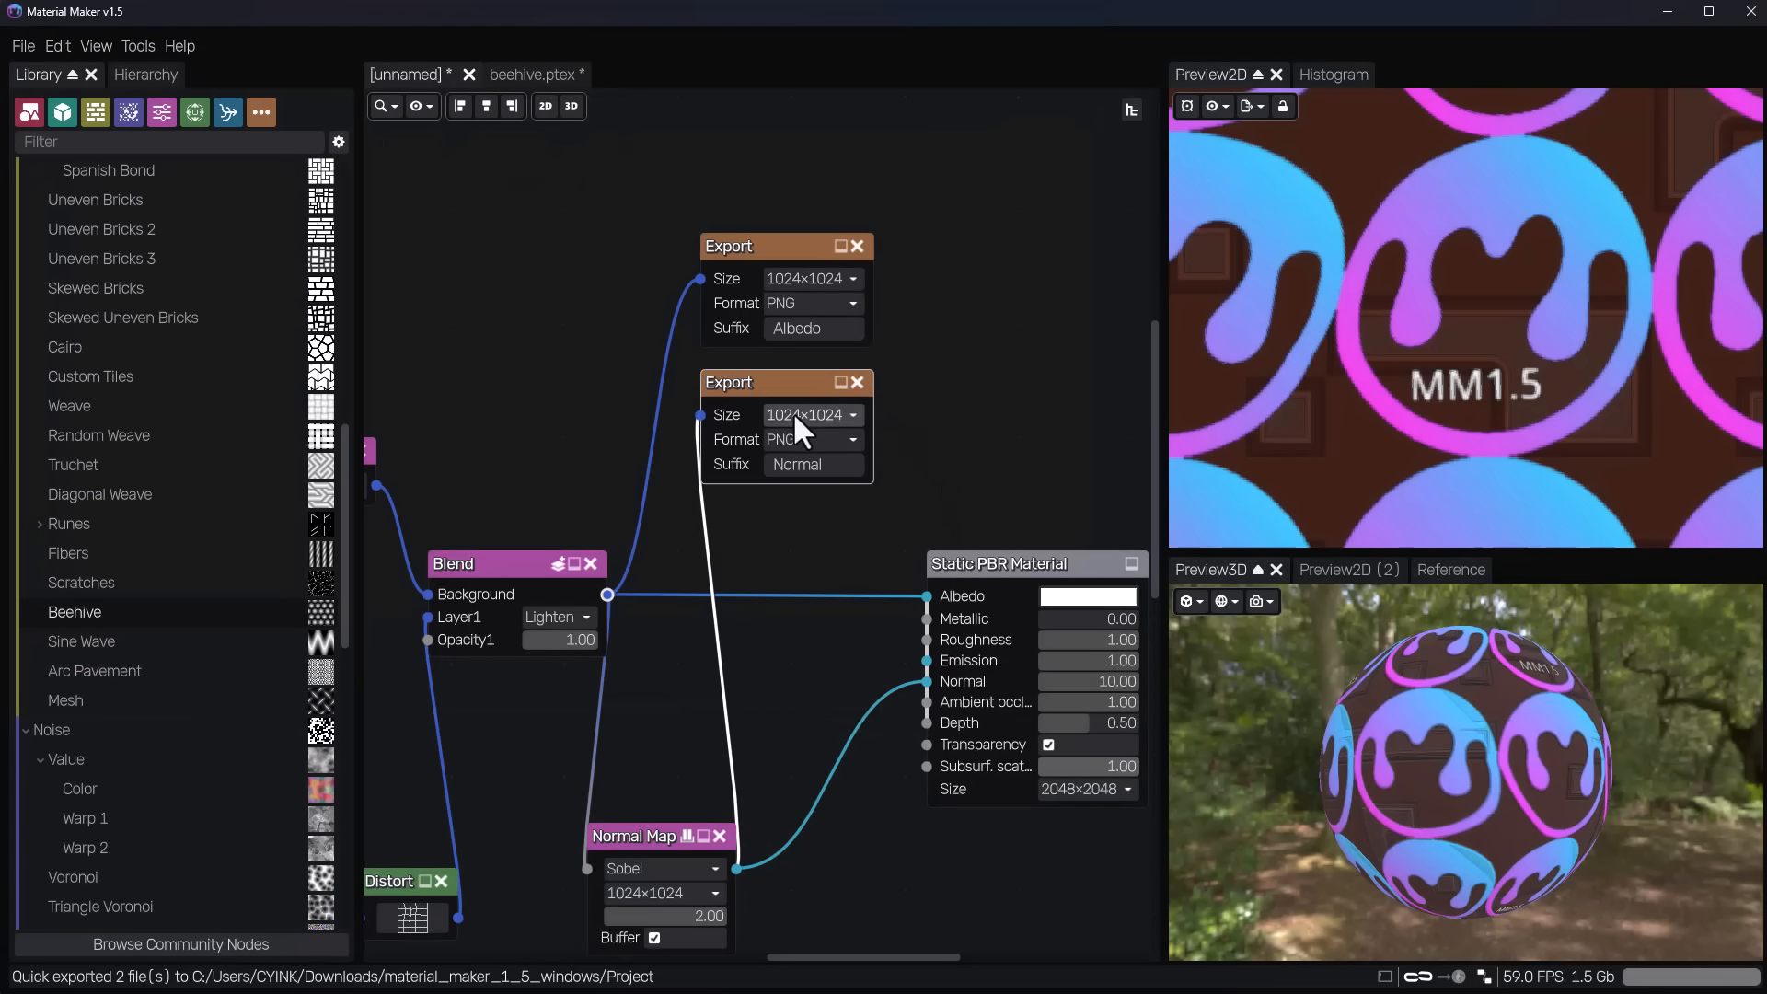
# Switch to File Explorer and preview the exported unnamed_Albedo.png and unnamed_Normal.png.
pyautogui.hotkey('alt', 'Tab')
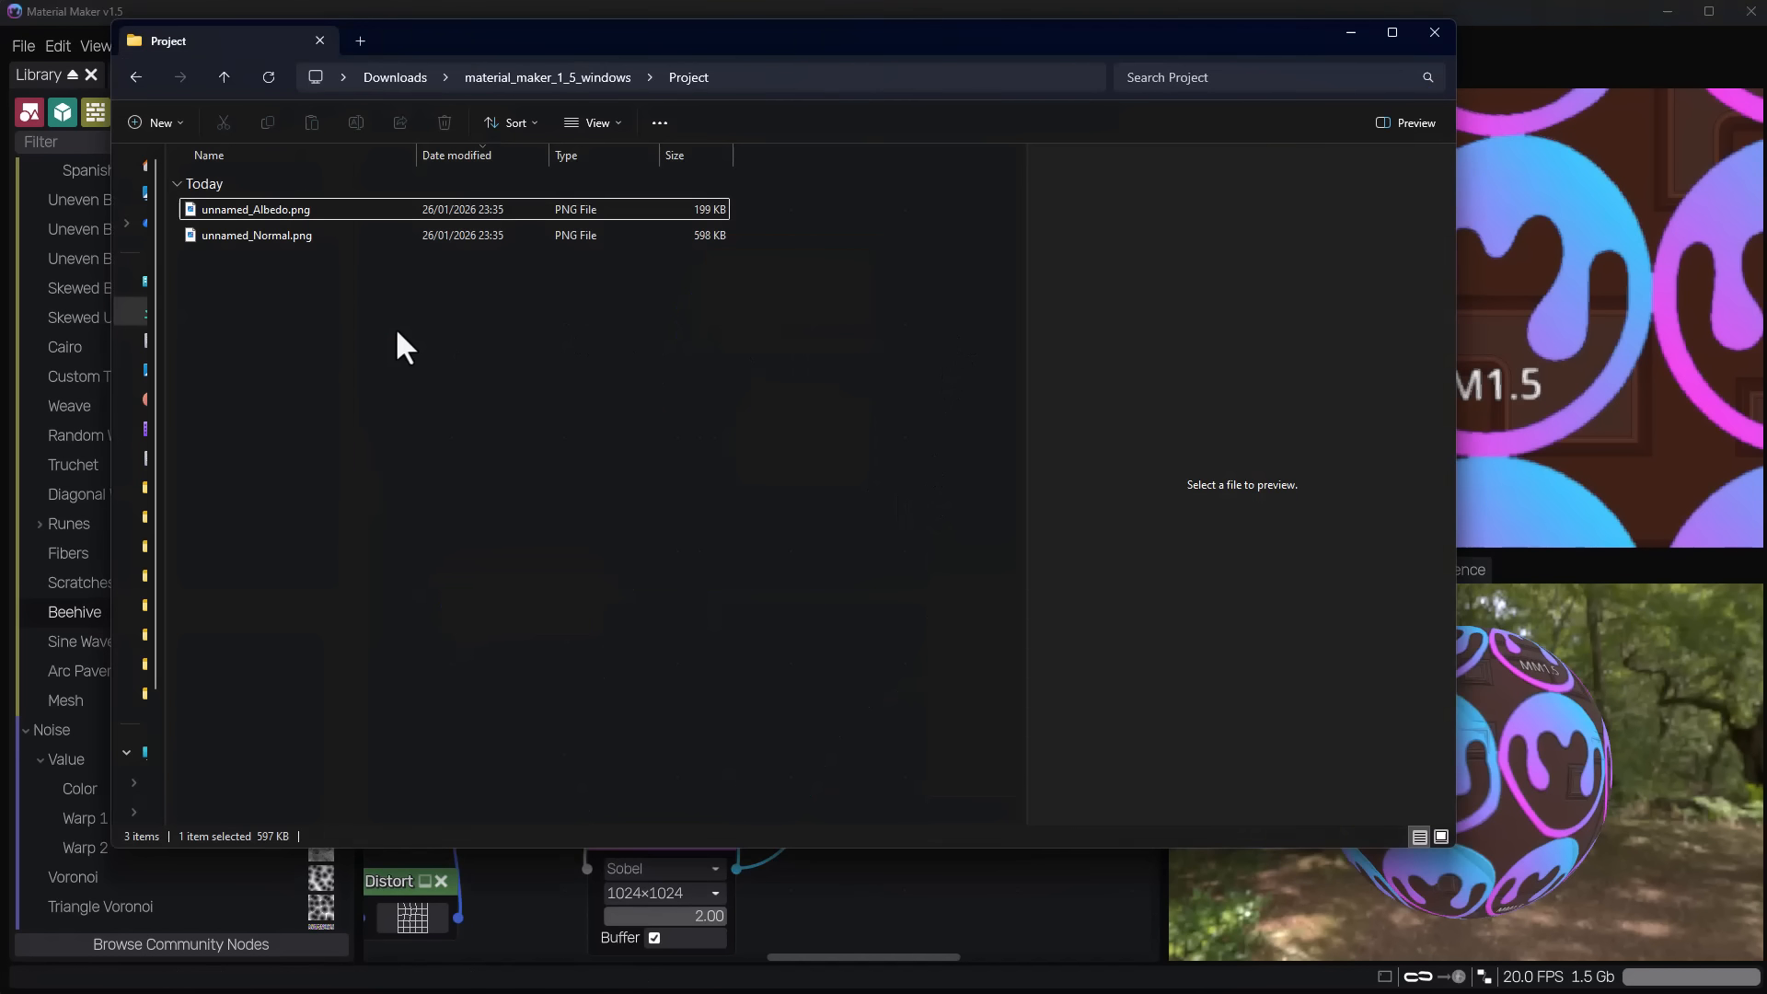
pyautogui.click(345, 212)
pyautogui.click(355, 237)
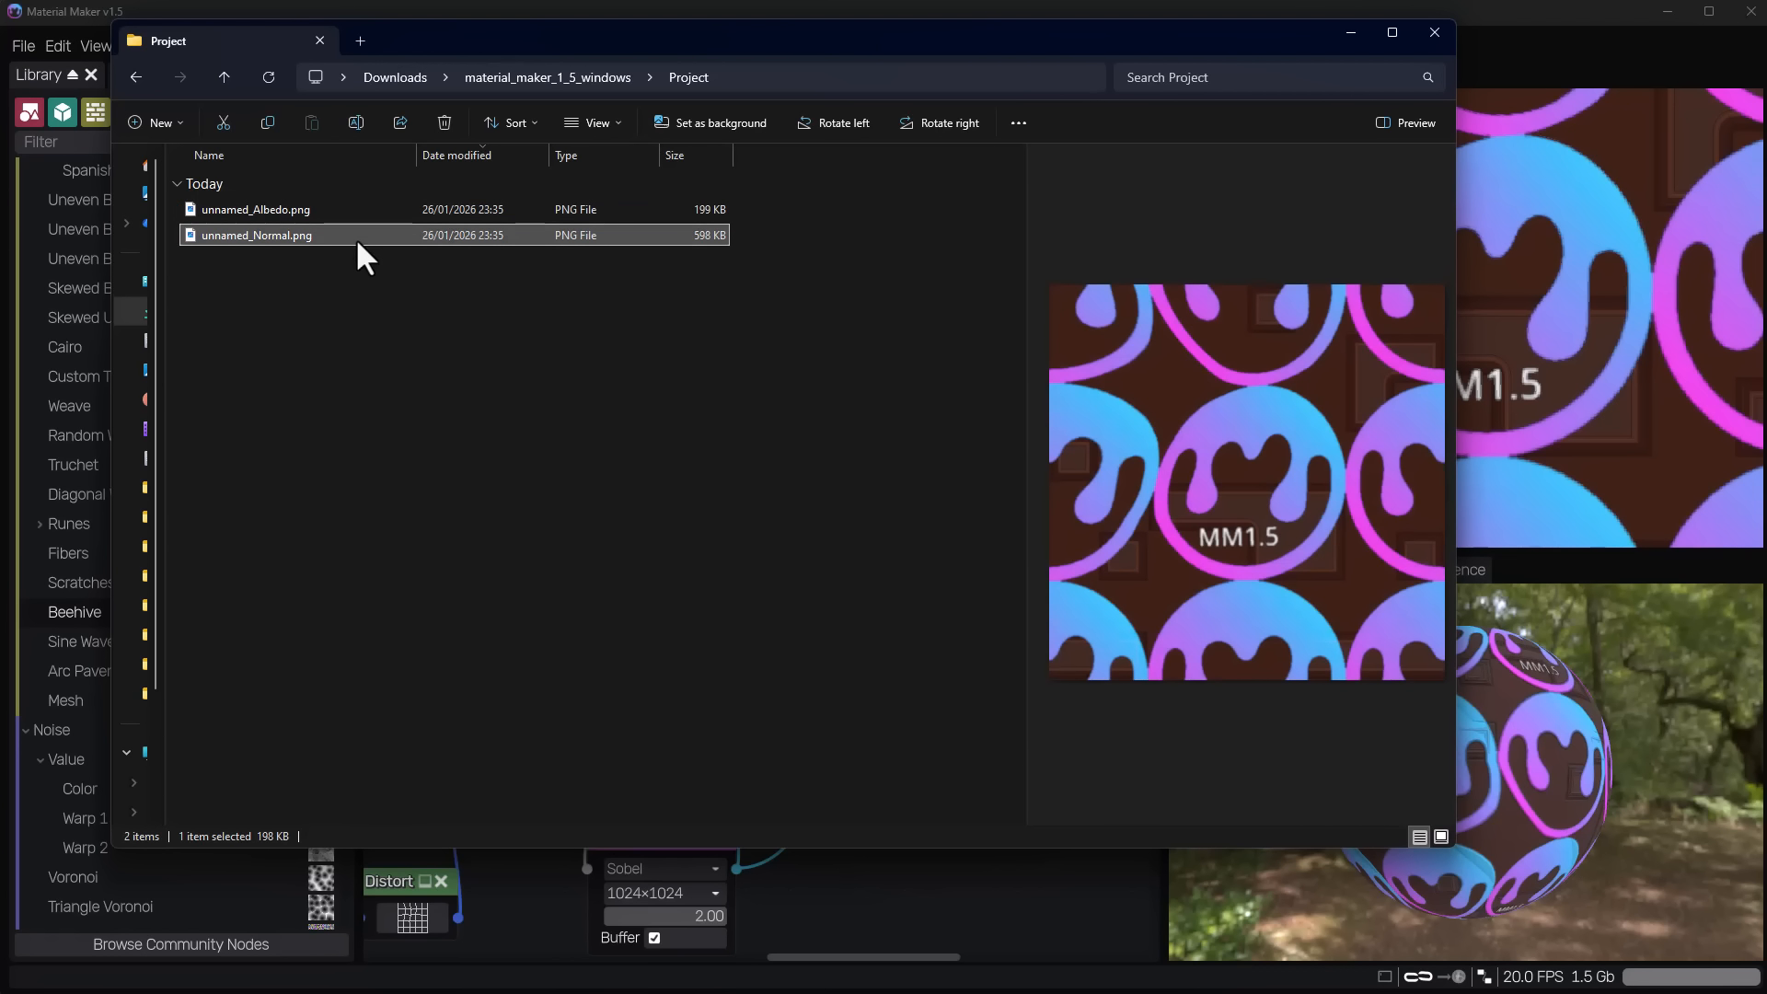
pyautogui.click(373, 218)
pyautogui.click(379, 229)
pyautogui.click(379, 221)
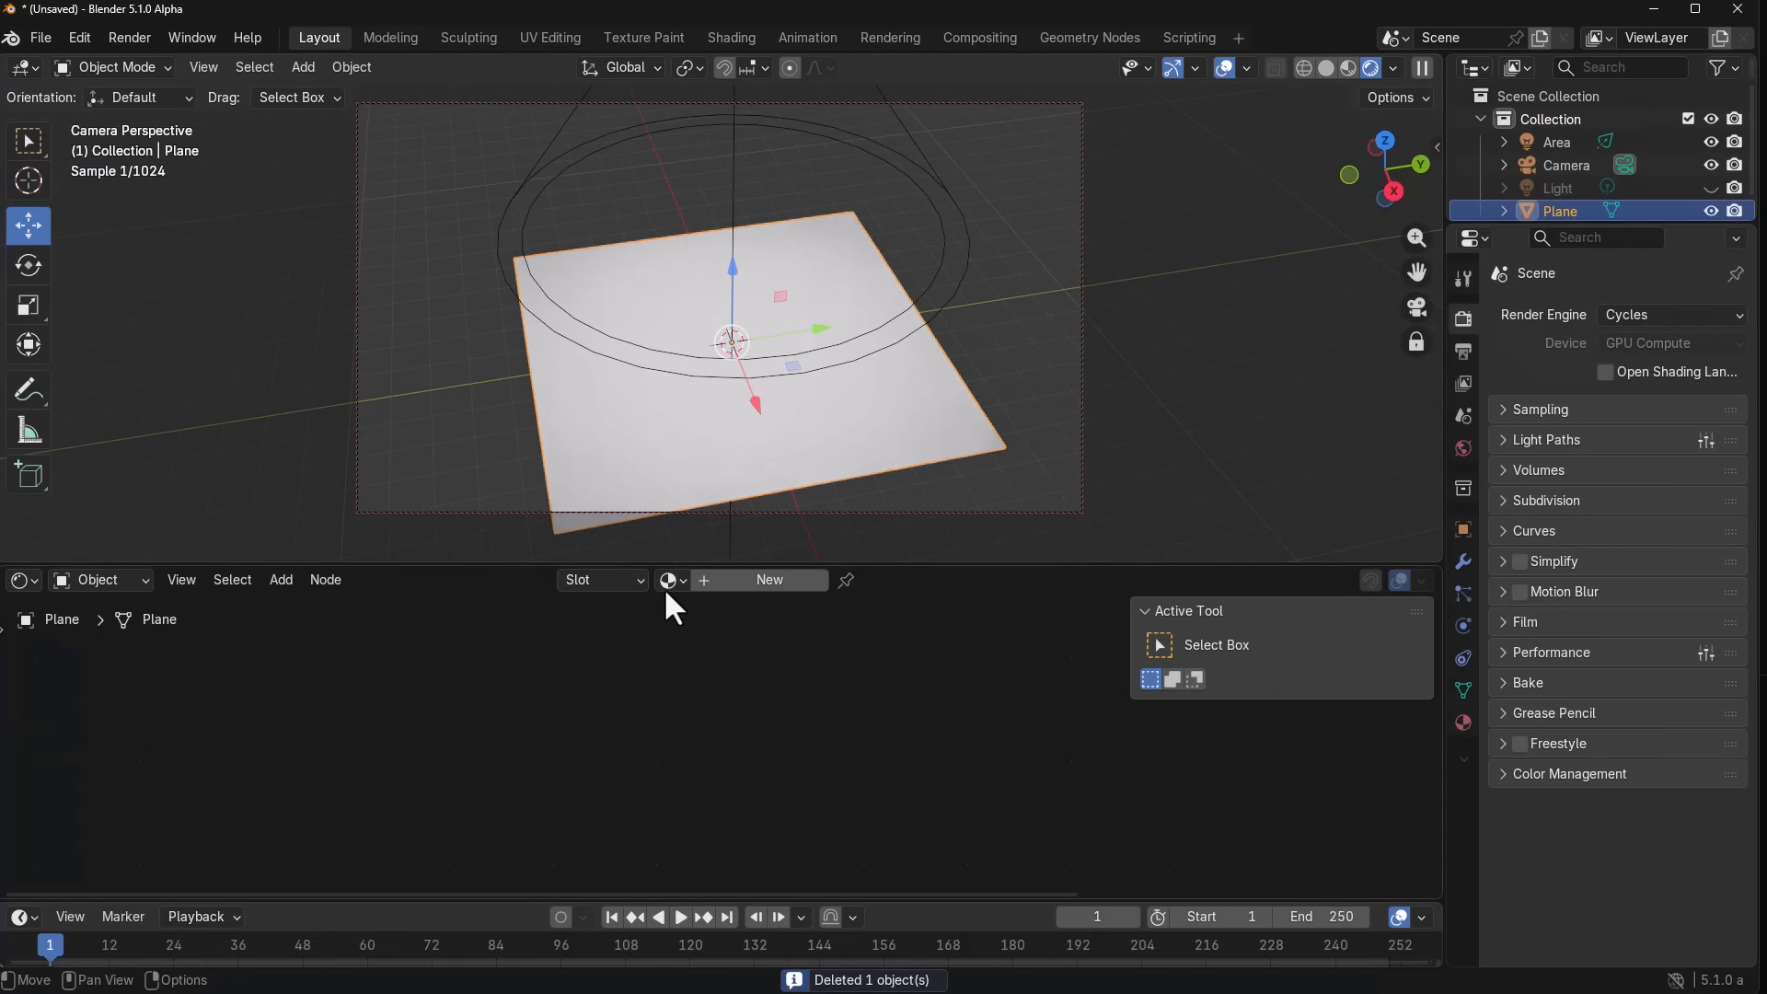
# In Blender, assign the existing Material.001 to the plane and set the Mapping node's scale to 1.
pyautogui.click(670, 579)
pyautogui.click(736, 640)
pyautogui.moveTo(810, 433); pyautogui.dragTo(905, 473, button='middle')
pyautogui.moveTo(555, 803); pyautogui.dragTo(555, 846)
pyautogui.write('1')
pyautogui.press('Return')
# Set the Normal Map node's strength to 0.2 and inspect the relief on the plane.
pyautogui.scroll(3, 769, 318)
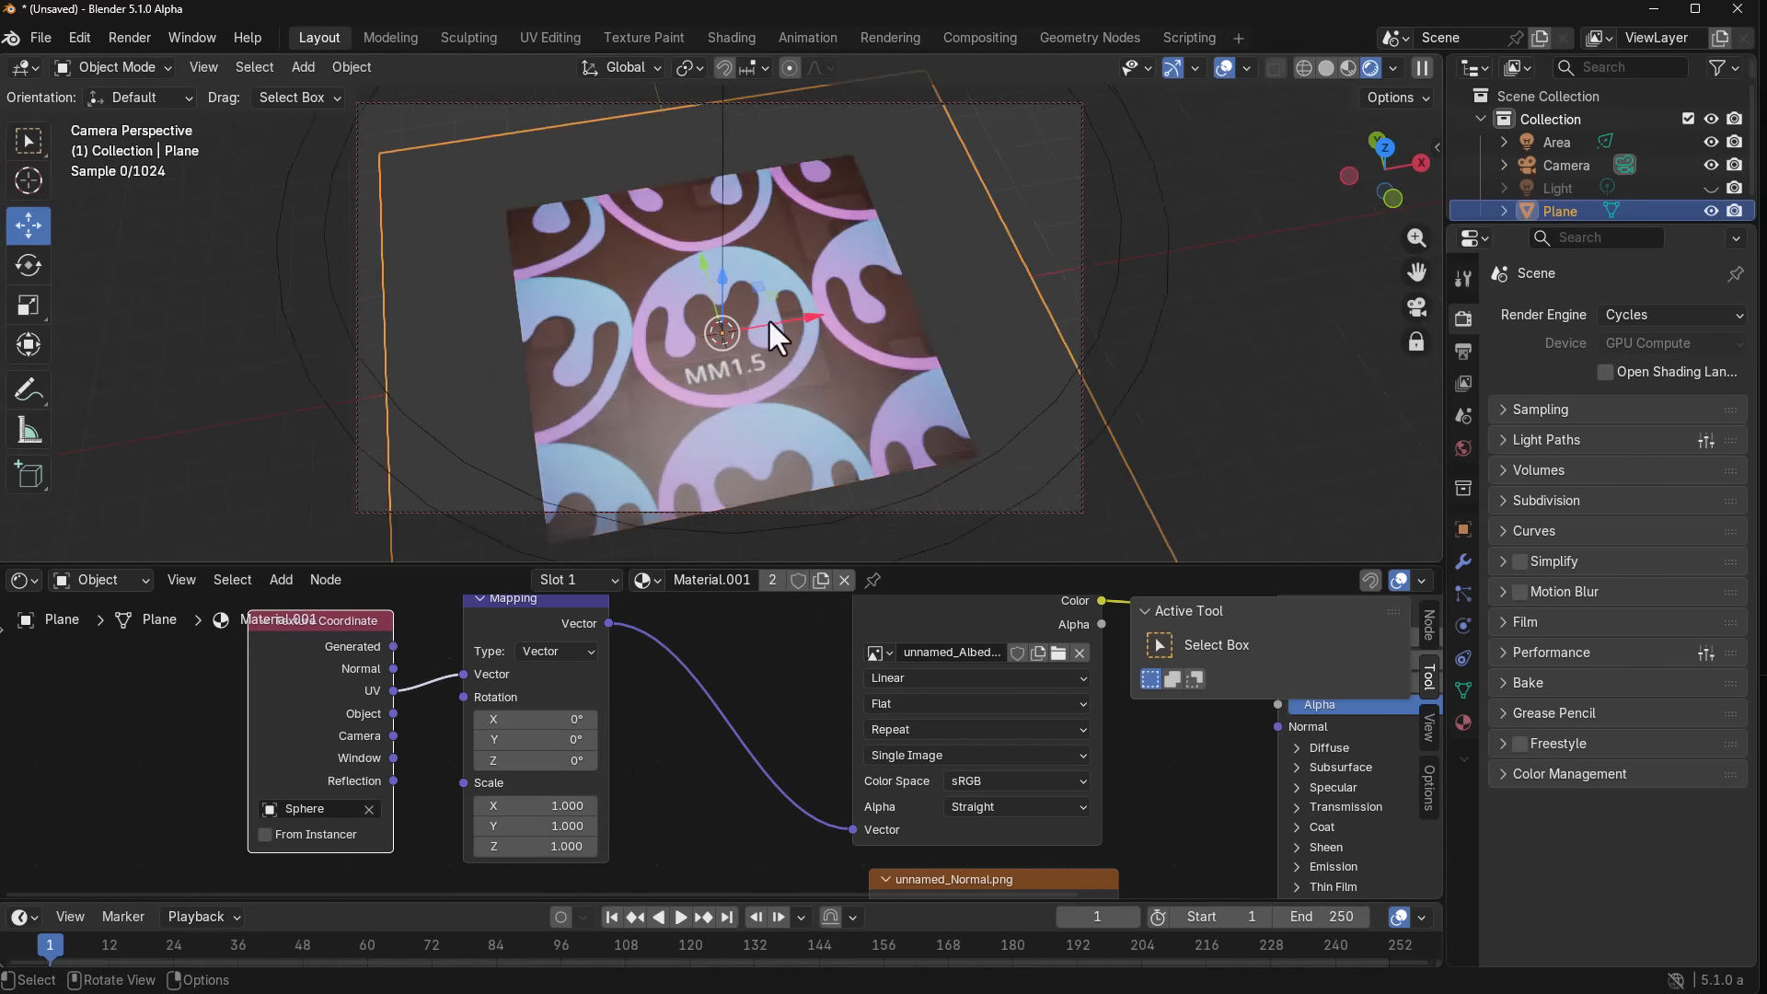
pyautogui.scroll(1, 769, 318)
pyautogui.scroll(-2, 836, 355)
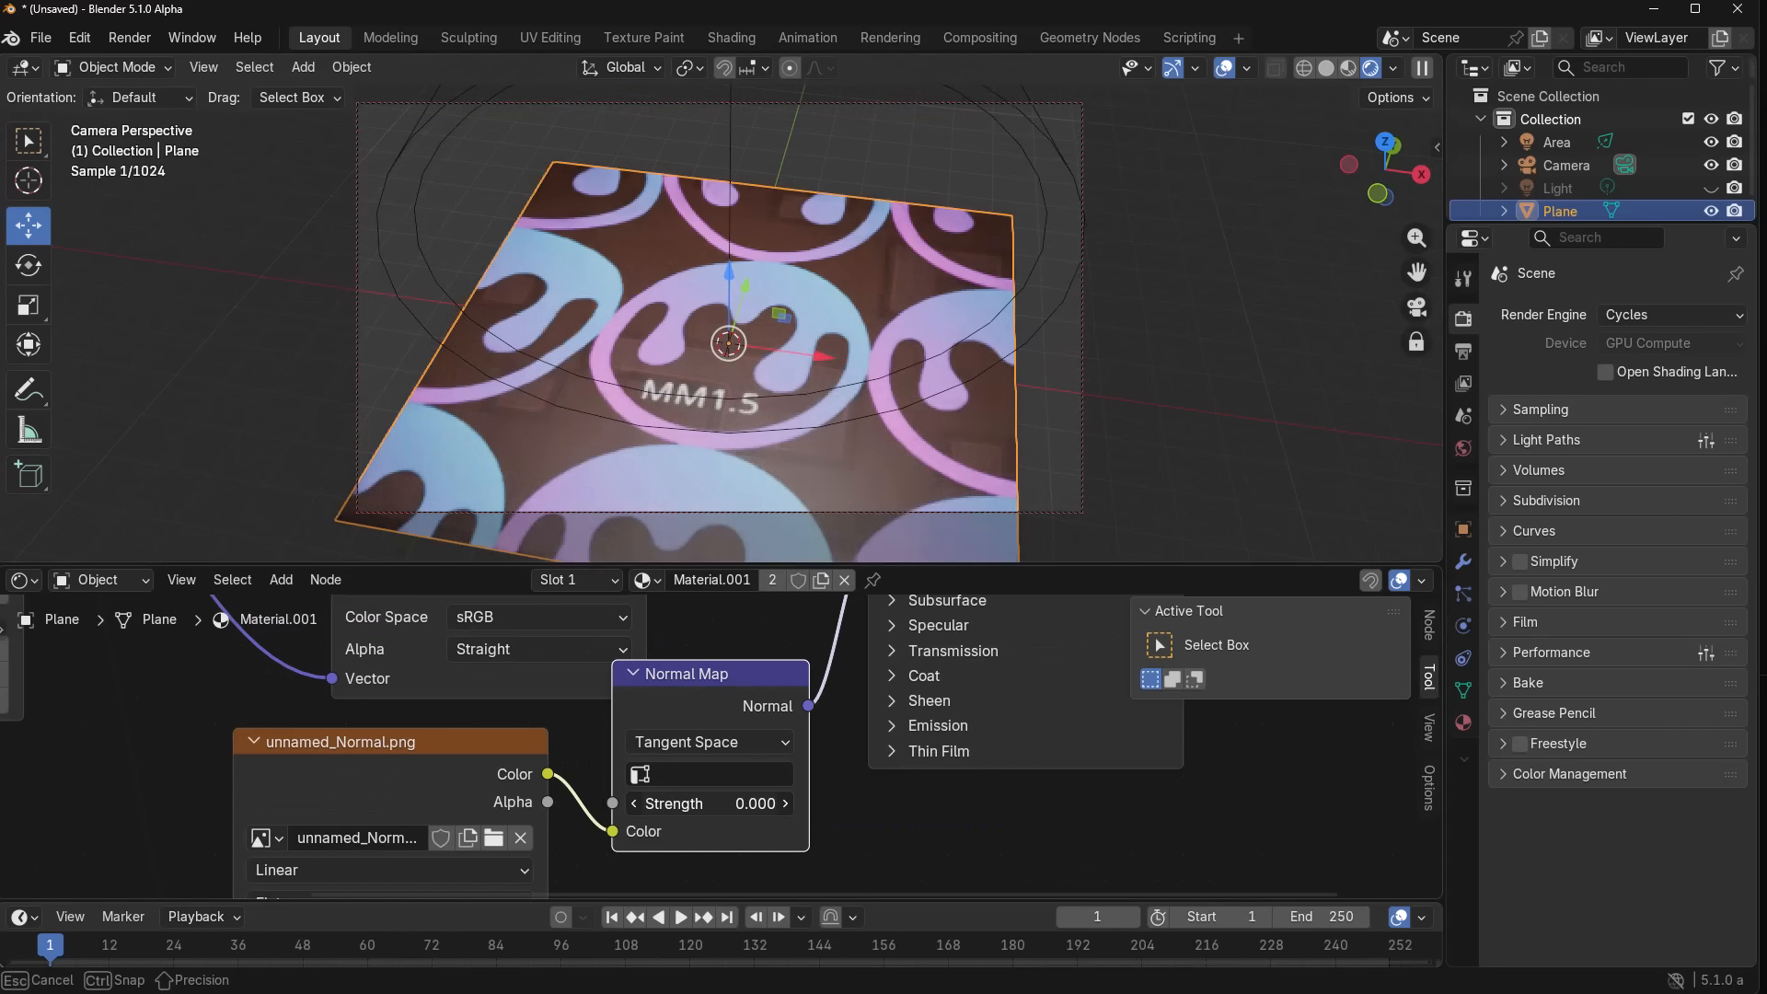
pyautogui.moveTo(710, 804)
pyautogui.mouseDown()
pyautogui.moveTo(747, 803)
pyautogui.moveTo(728, 803)
pyautogui.mouseUp()
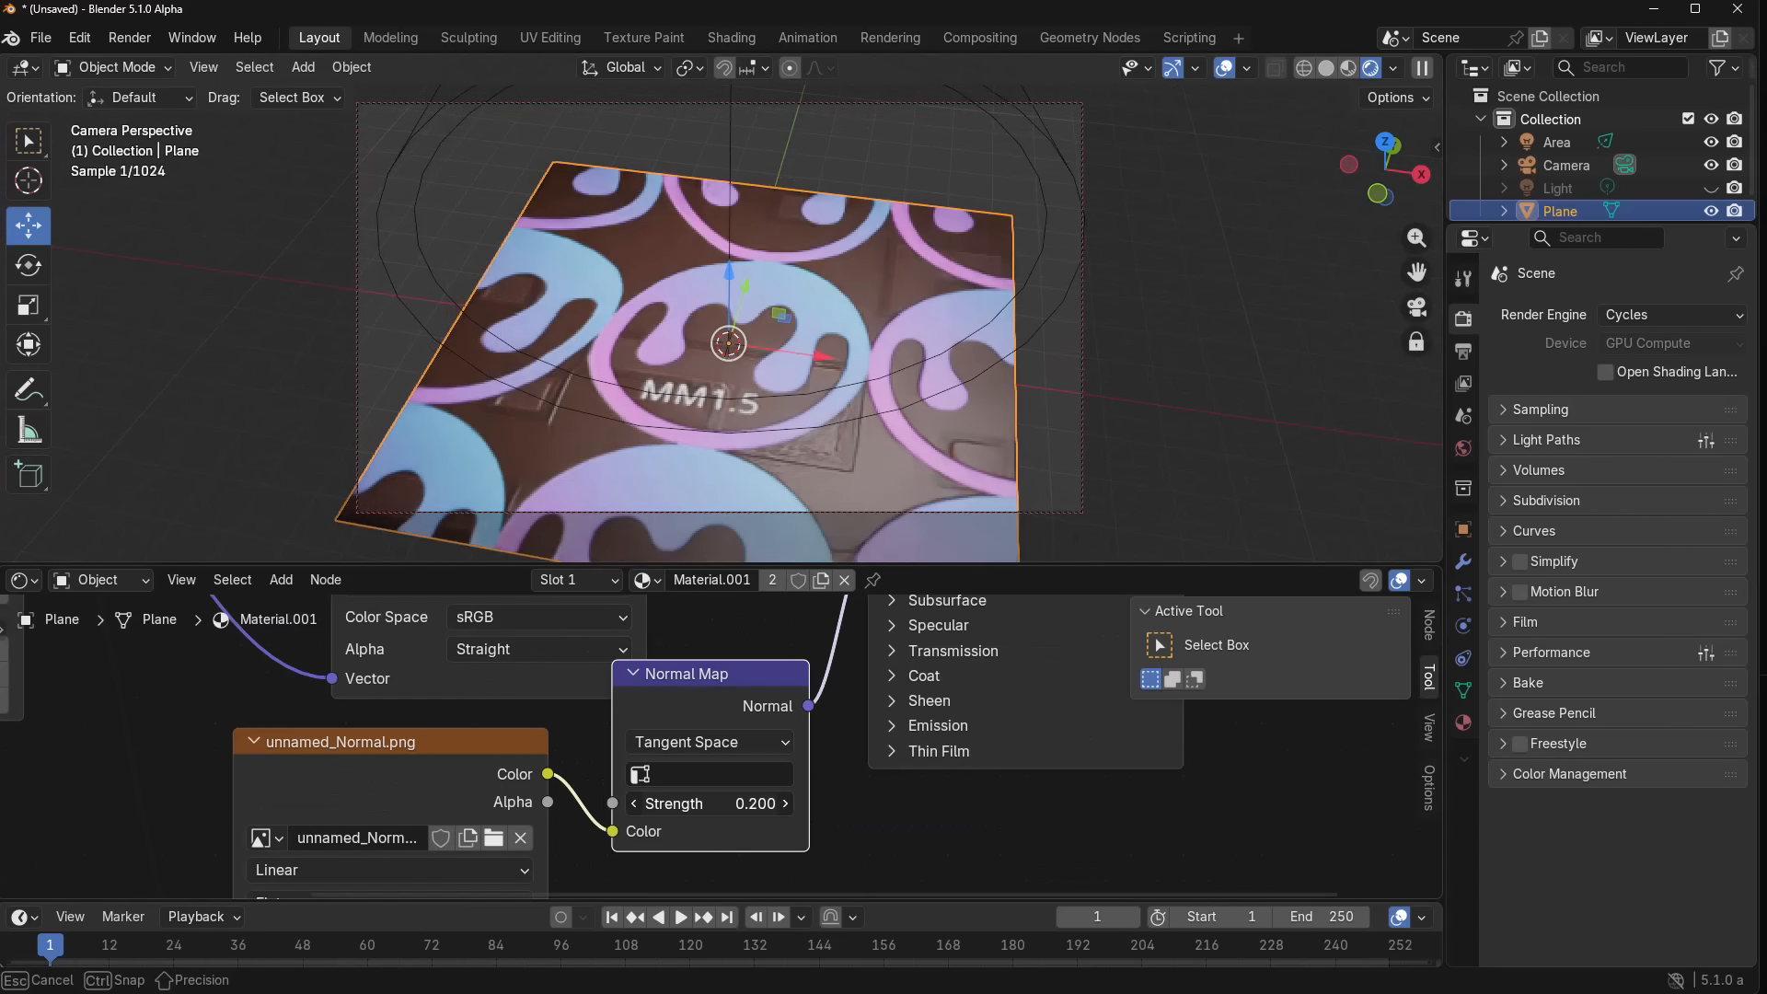
pyautogui.scroll(2, 868, 407)
pyautogui.moveTo(869, 406)
pyautogui.mouseDown(button='middle')
pyautogui.moveTo(861, 379)
pyautogui.moveTo(924, 395)
pyautogui.moveTo(904, 403)
pyautogui.mouseUp(button='middle')
pyautogui.scroll(-3, 903, 403)
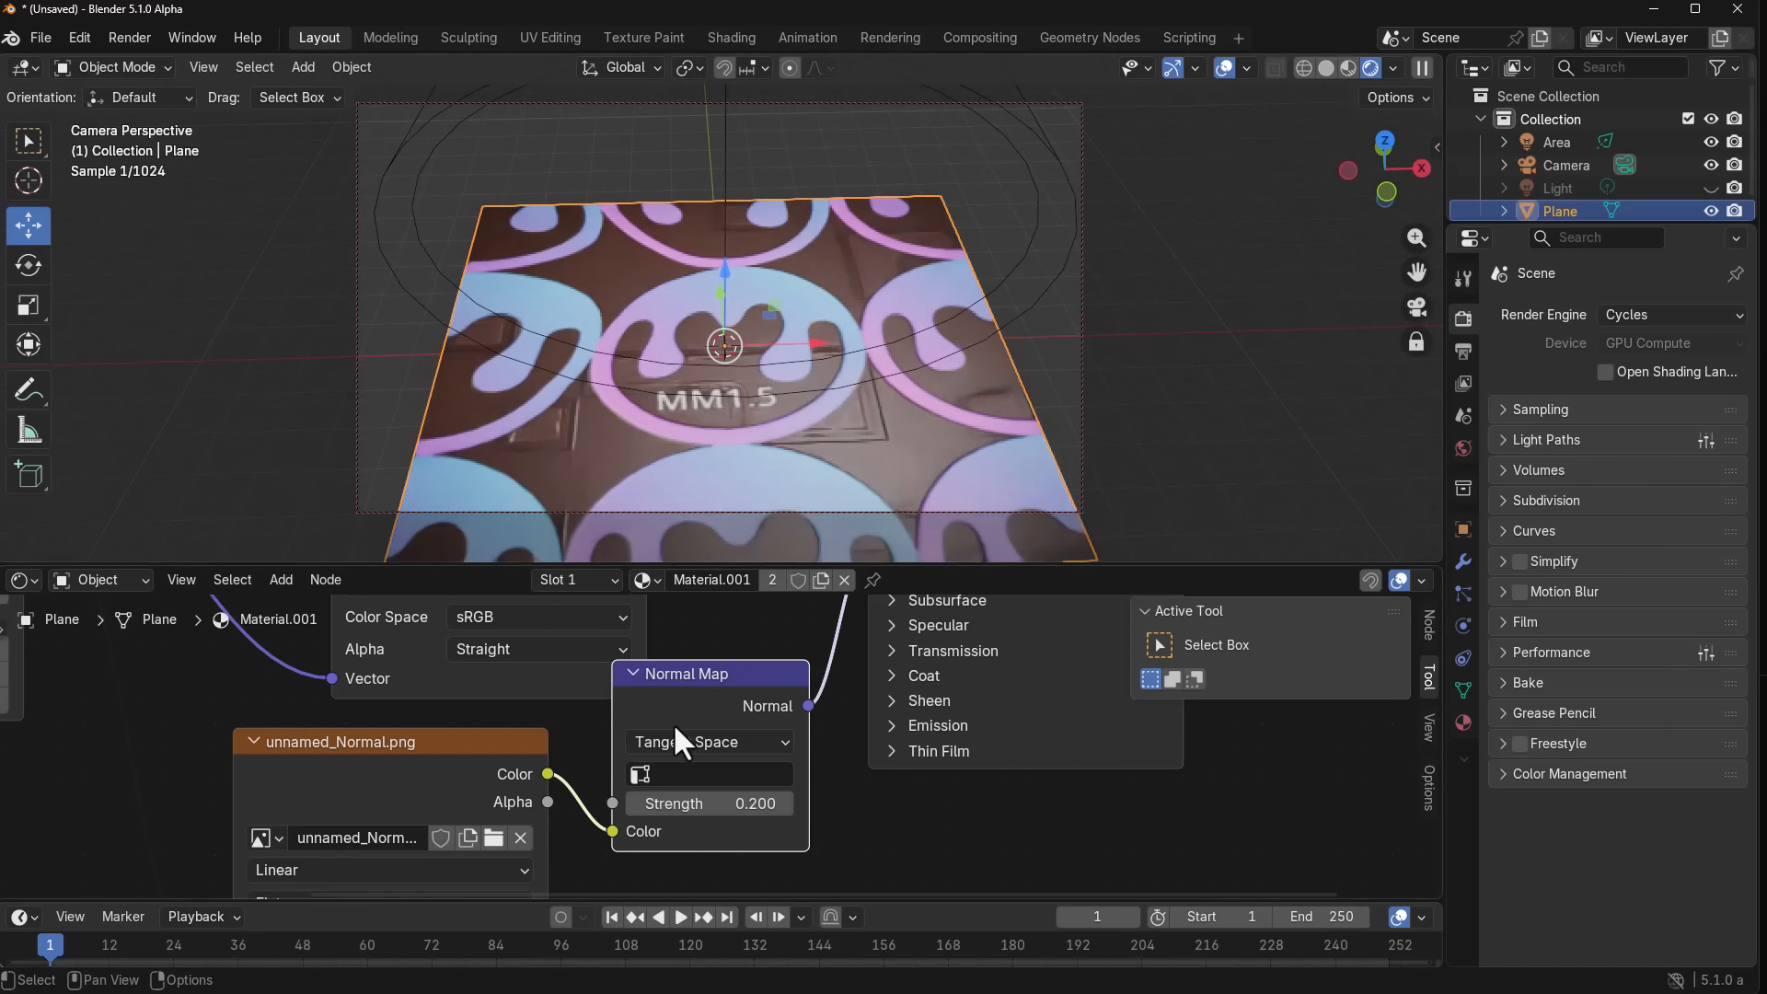
pyautogui.moveTo(677, 740); pyautogui.dragTo(804, 794, button='middle')
pyautogui.scroll(-2, 977, 818)
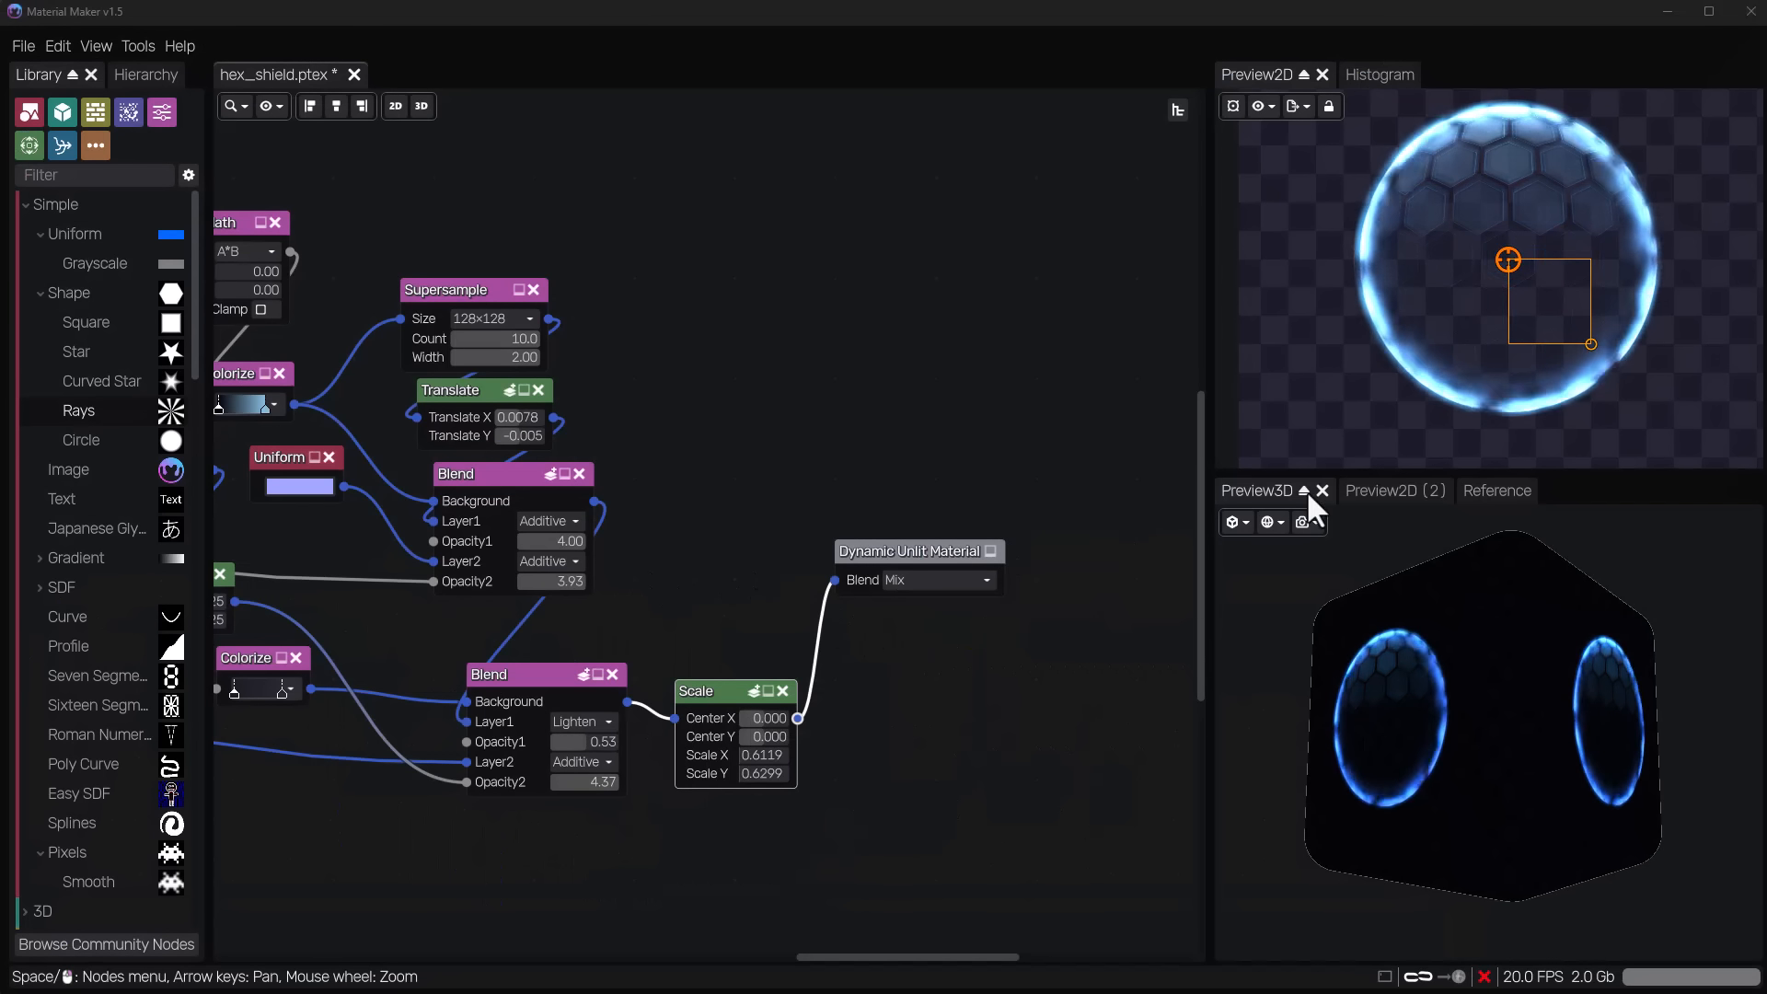
# In Material Maker's buffer_trails graph, recolour the Colorize gradient's cyan stop to RGB 0, 147, 255 and preview the Decompose node.
pyautogui.moveTo(1400, 683); pyautogui.dragTo(1450, 736)
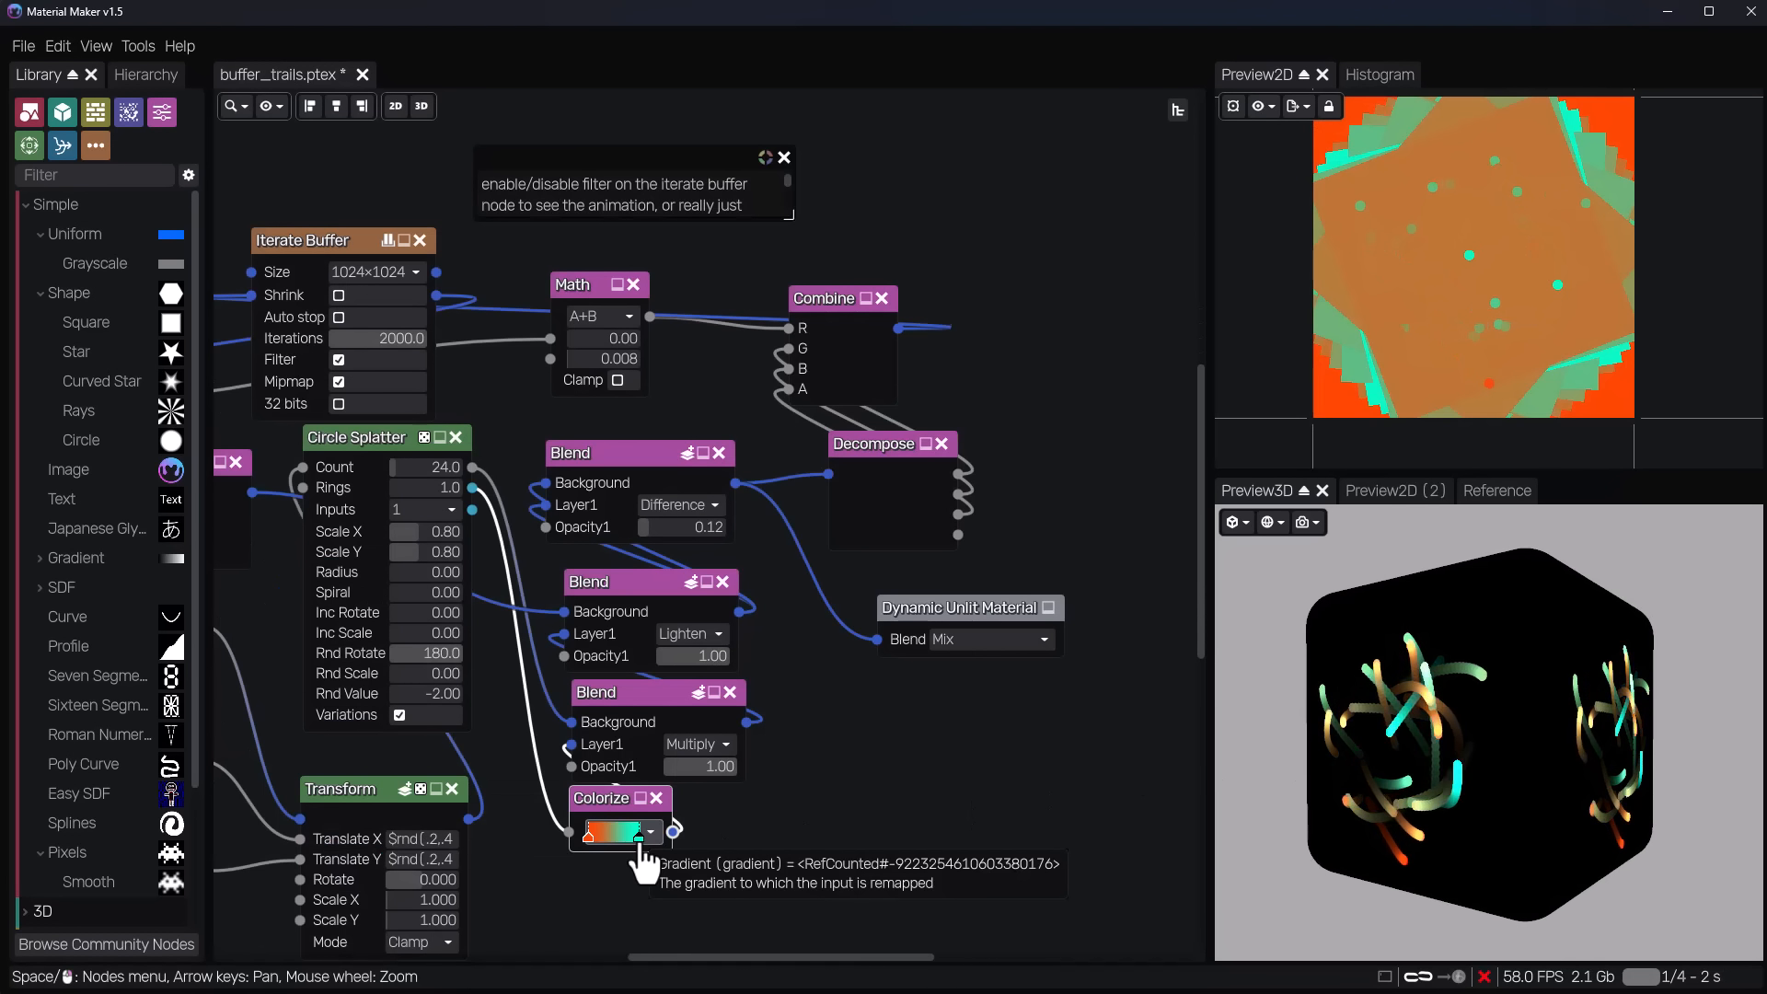
pyautogui.doubleClick(639, 839)
pyautogui.click(924, 720)
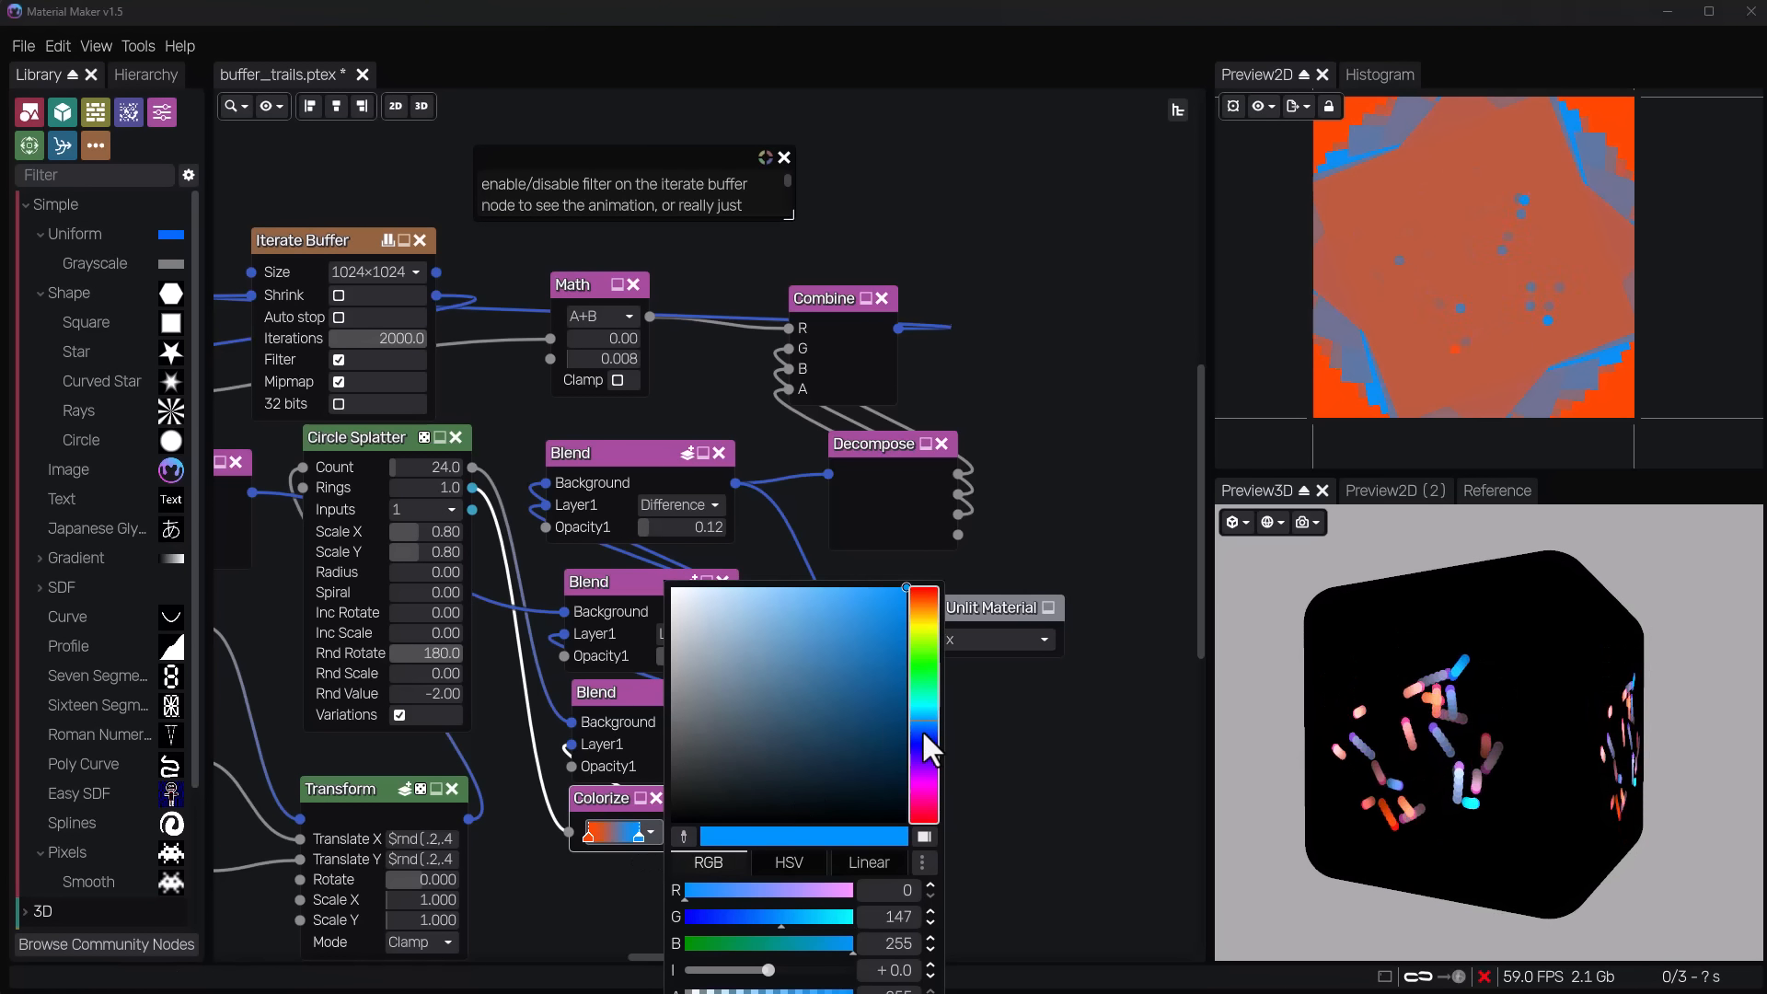
pyautogui.click(1022, 648)
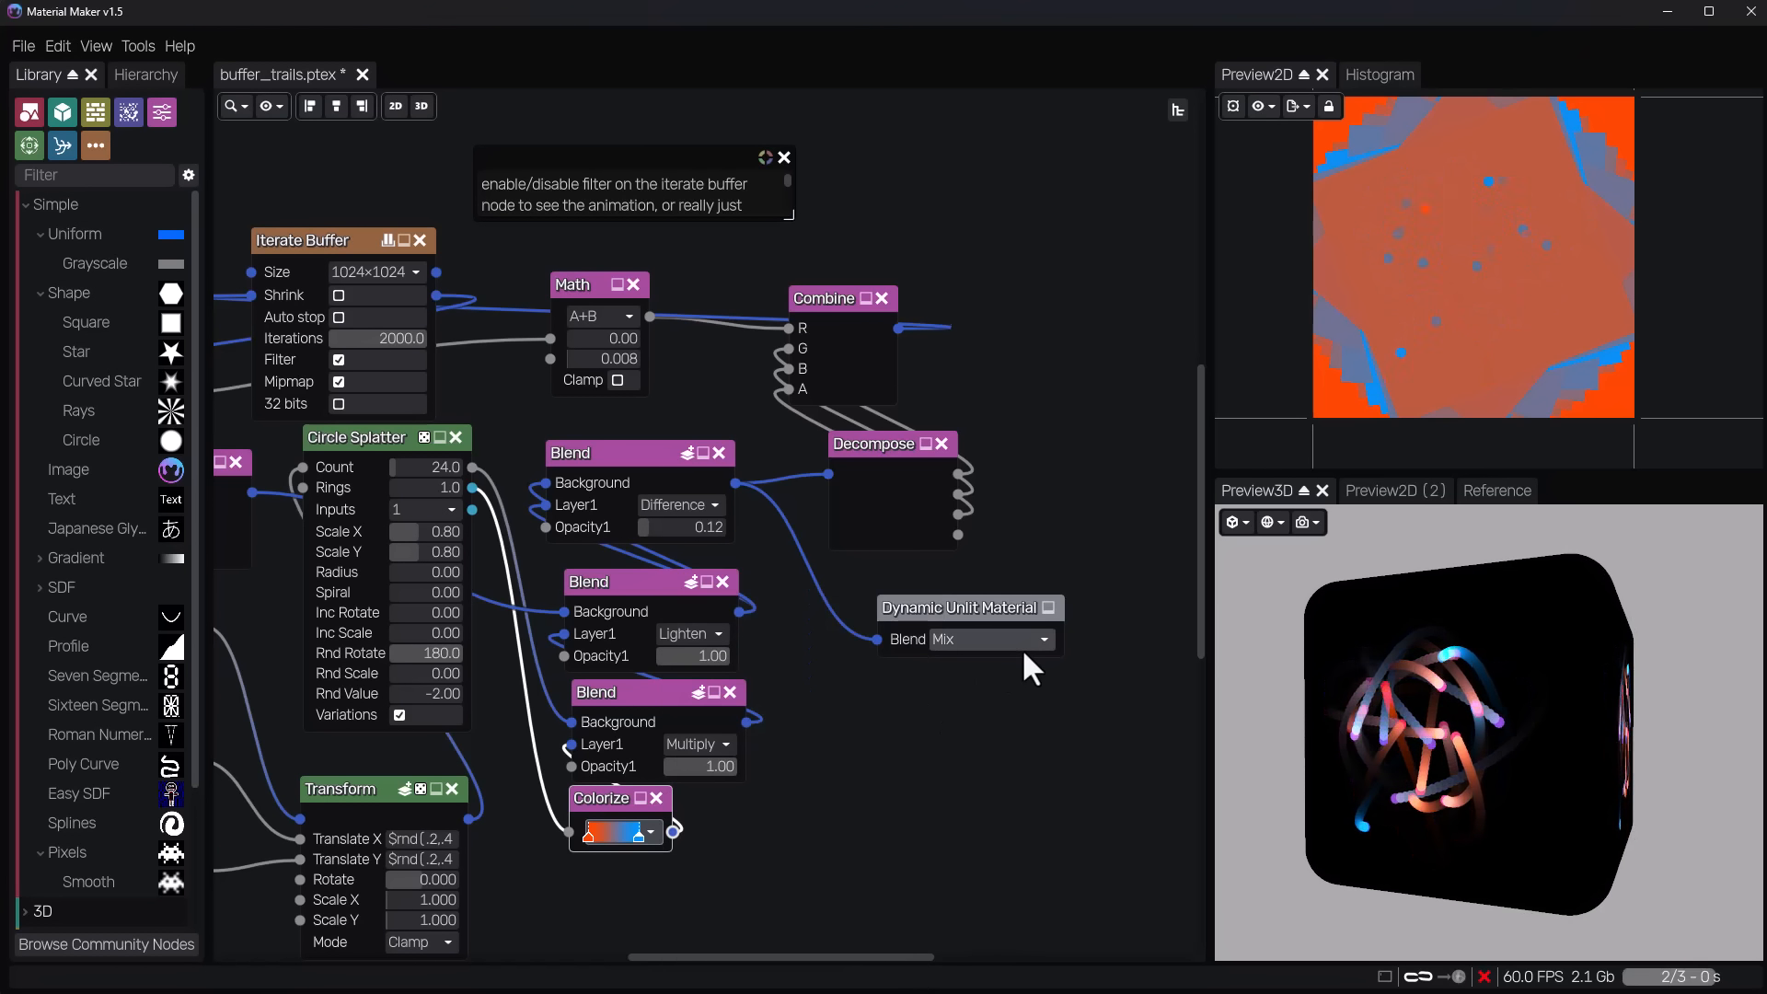
pyautogui.click(853, 456)
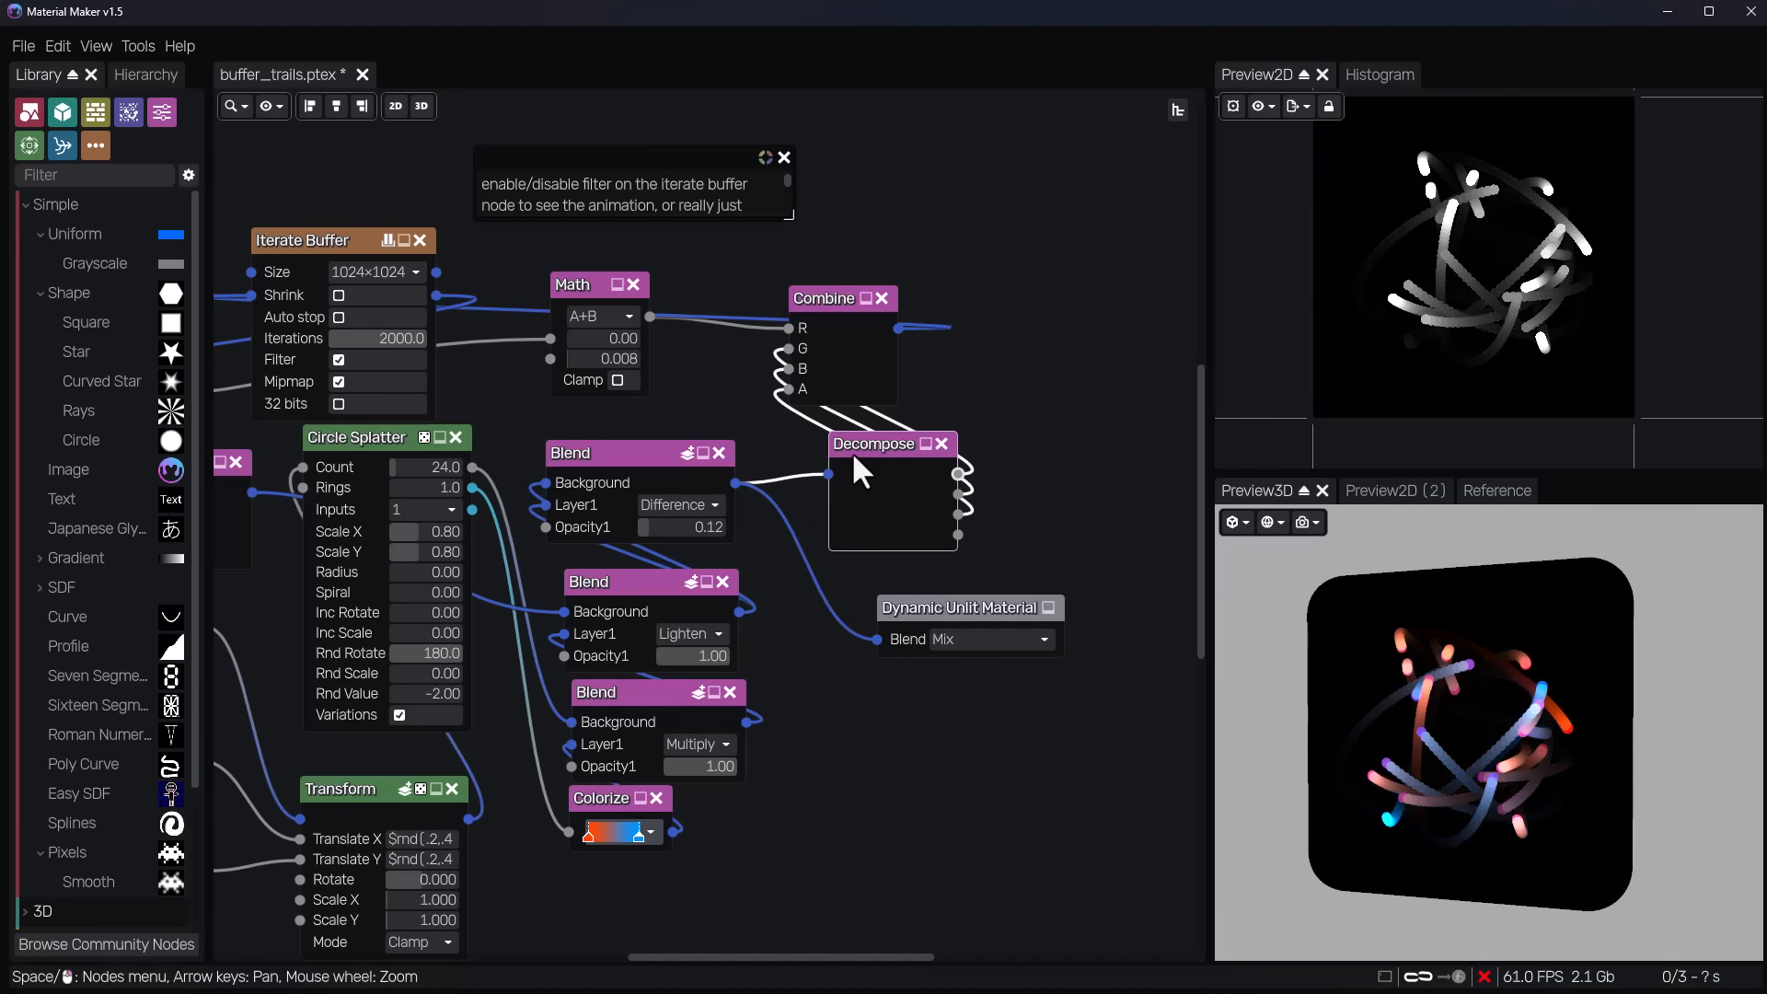
pyautogui.scroll(5, 1446, 782)
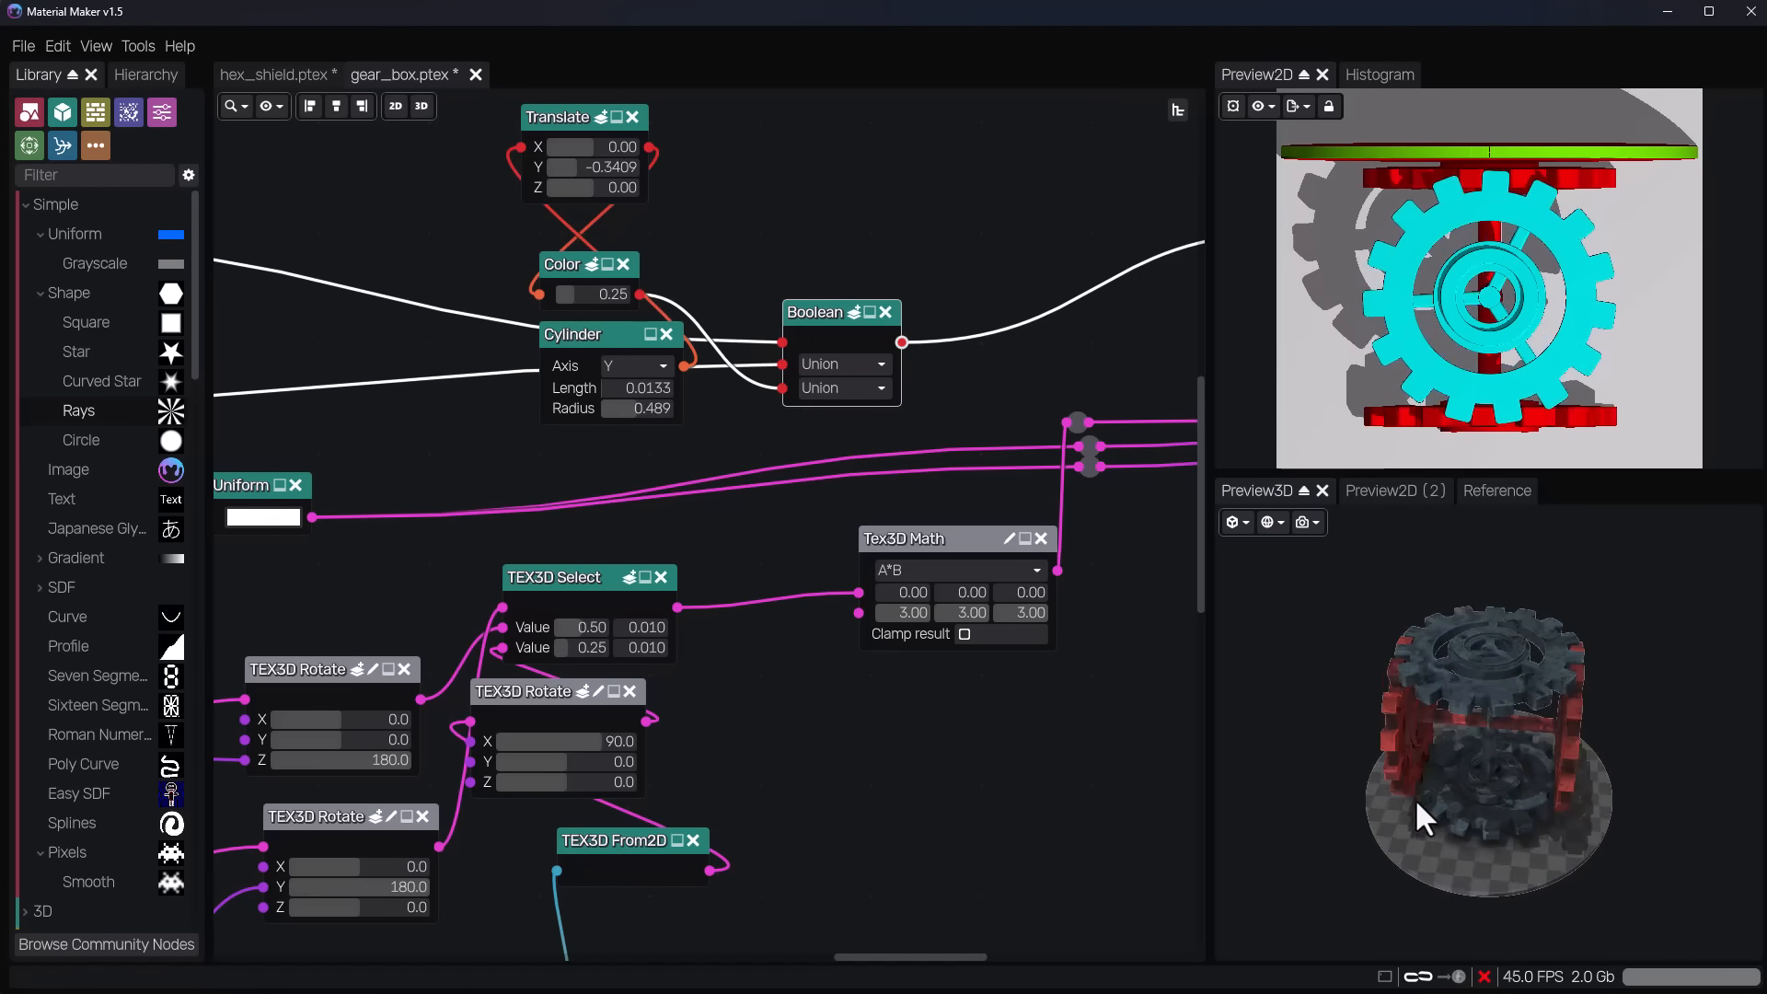
pyautogui.moveTo(1415, 797); pyautogui.dragTo(1311, 770)
pyautogui.moveTo(789, 799); pyautogui.dragTo(632, 806, button='middle')
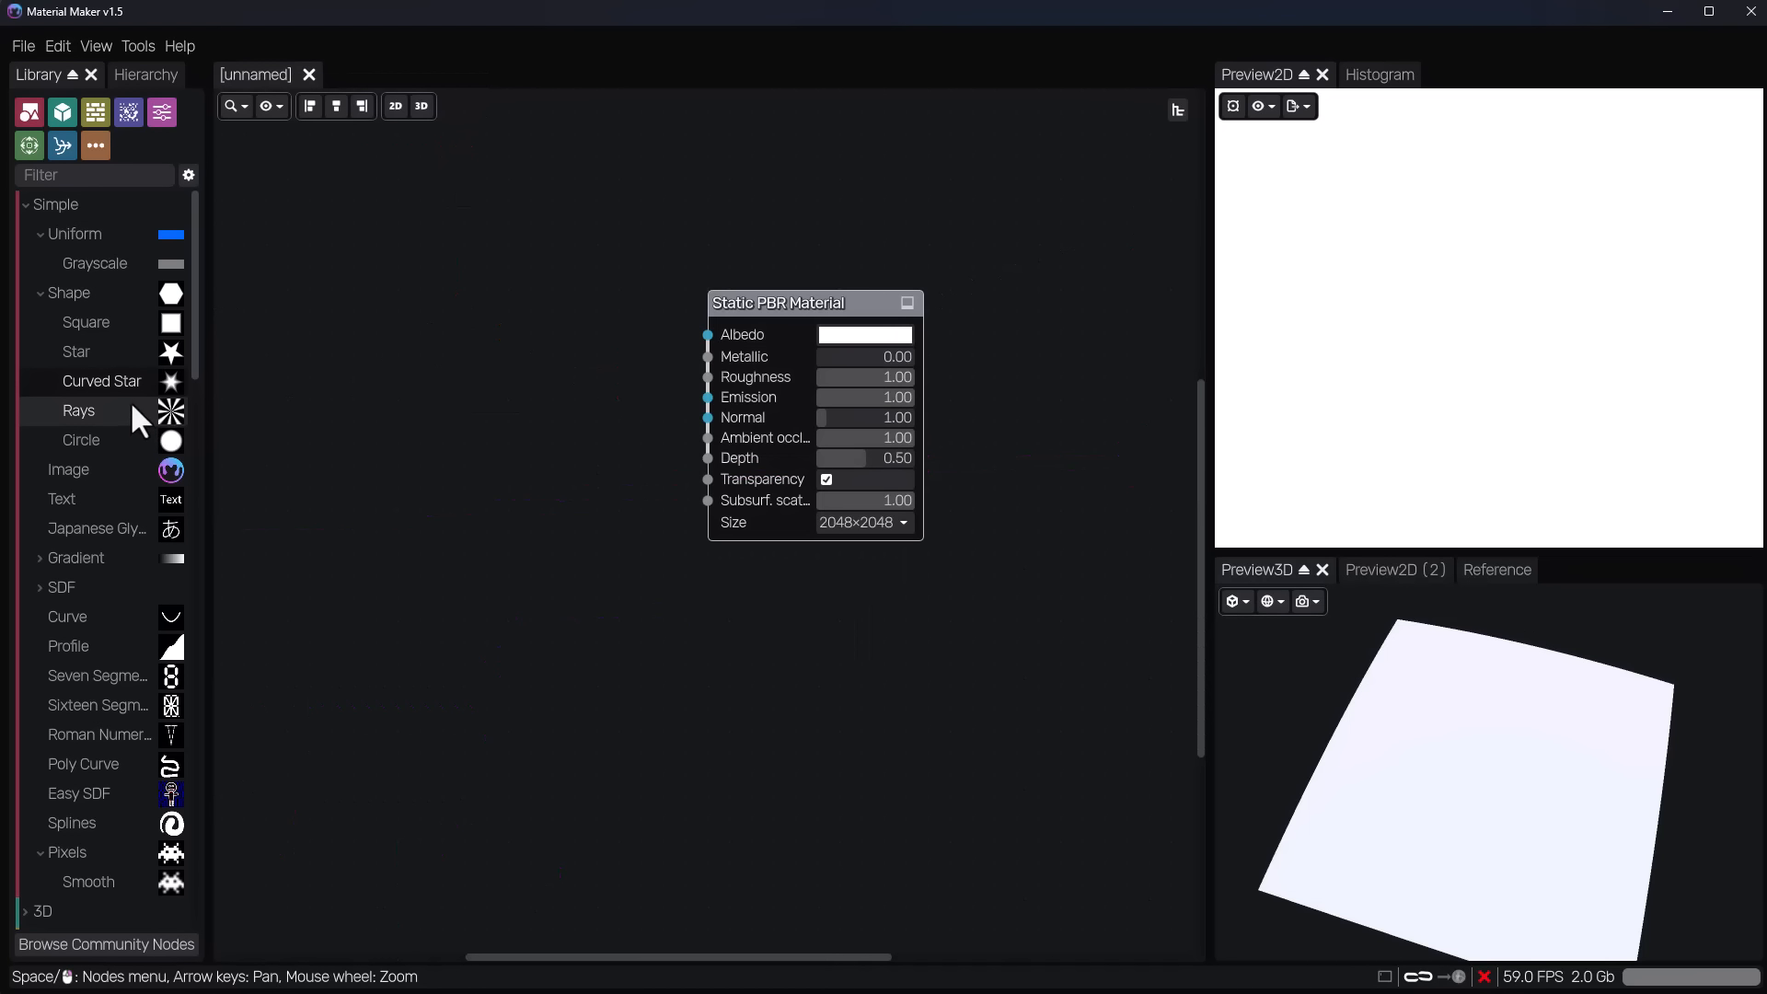
# Add a Rays shape node beside the Static PBR Material node, duplicate it, and place the copy below the original.
pyautogui.moveTo(130, 406); pyautogui.dragTo(340, 293)
pyautogui.scroll(5, 397, 336)
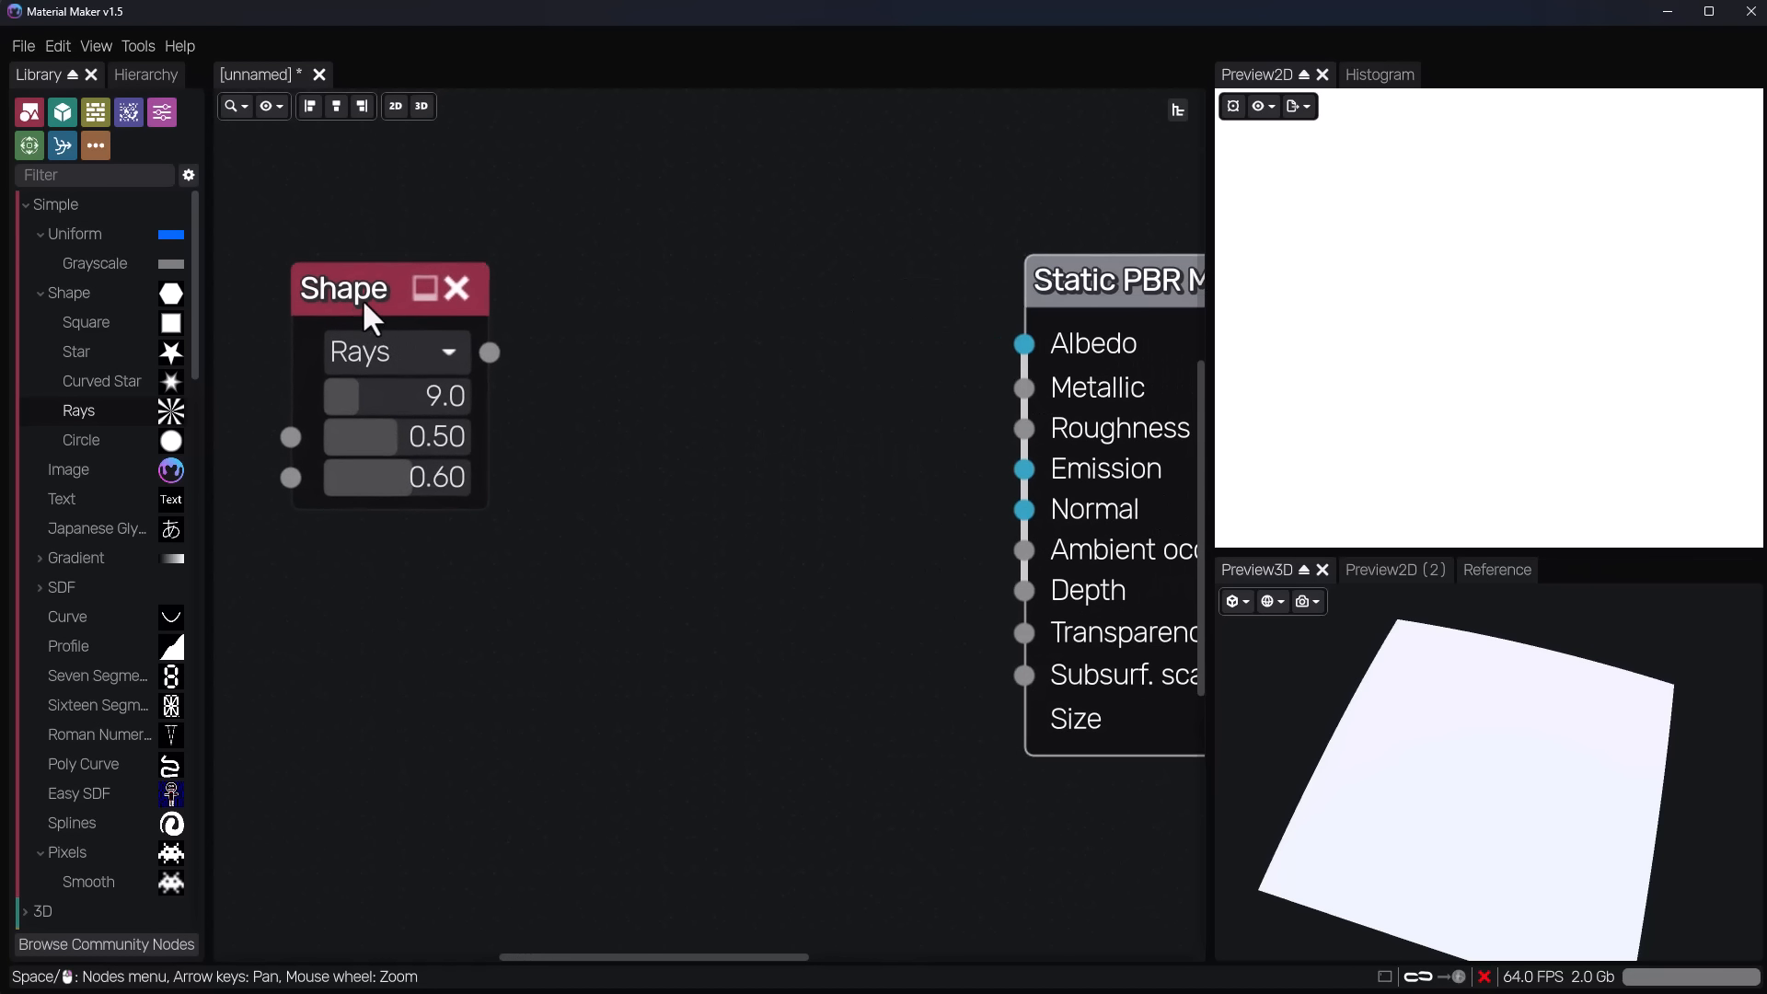
pyautogui.click(363, 307)
pyautogui.hotkey('ctrl', 'd')
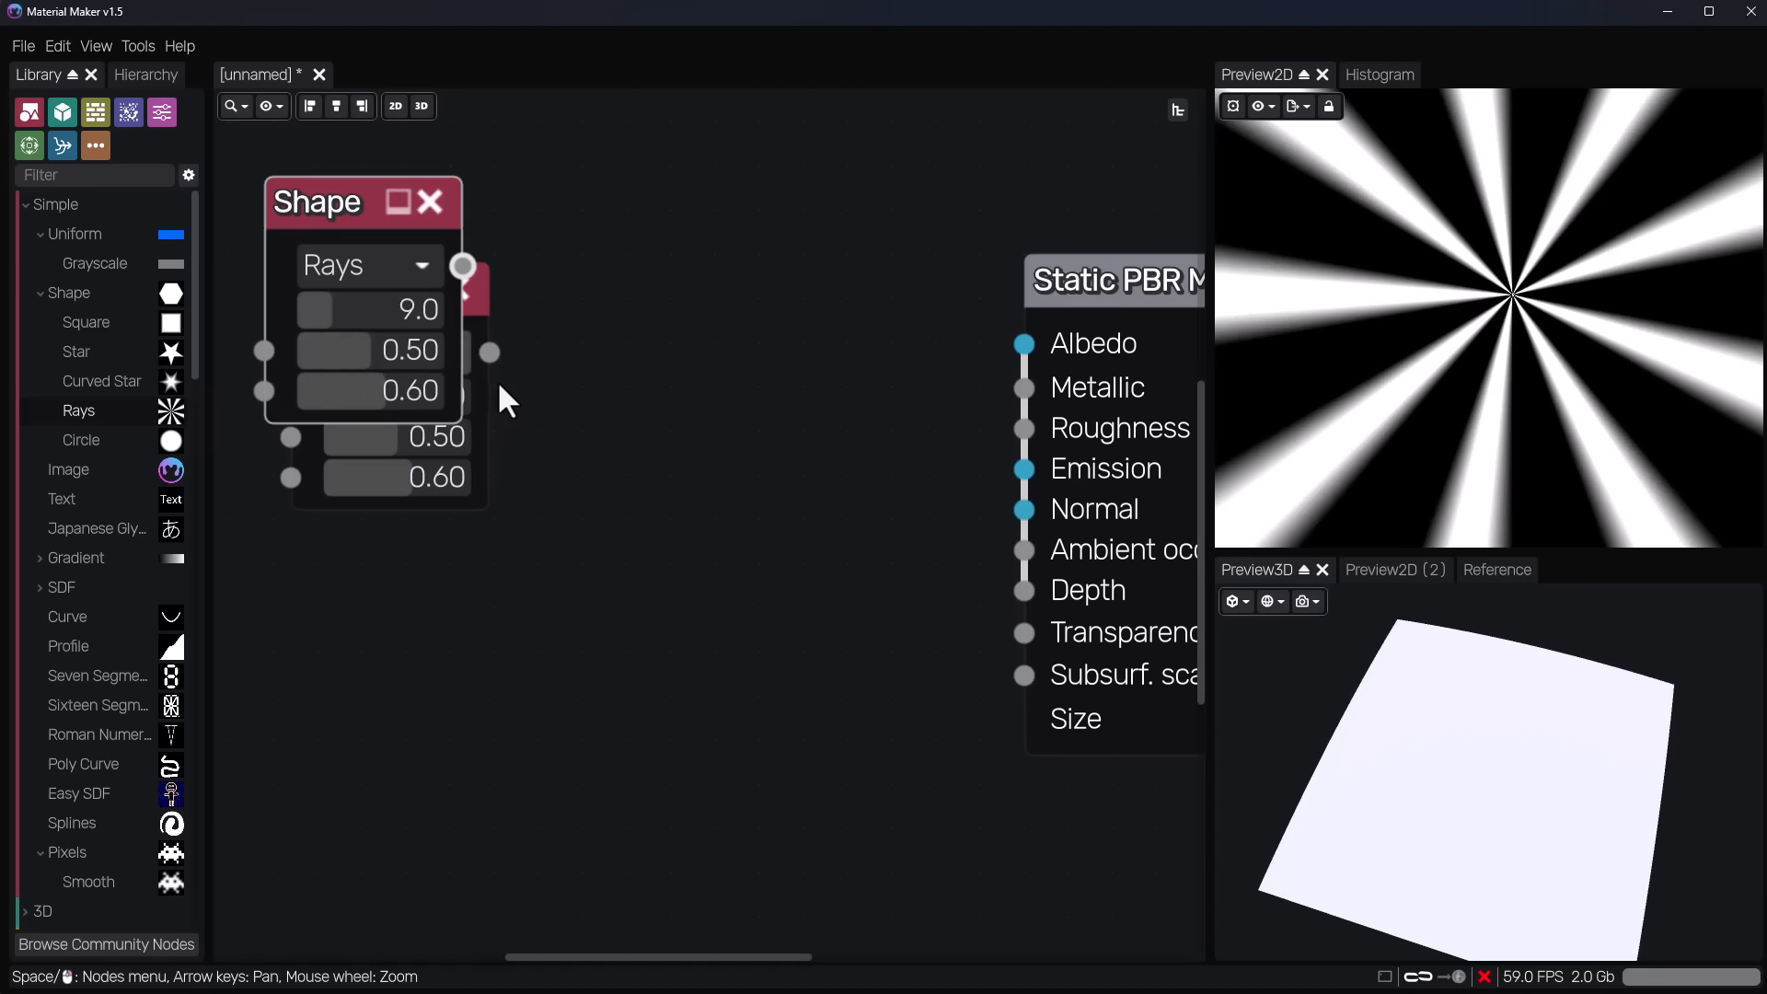
pyautogui.moveTo(329, 208); pyautogui.dragTo(405, 623)
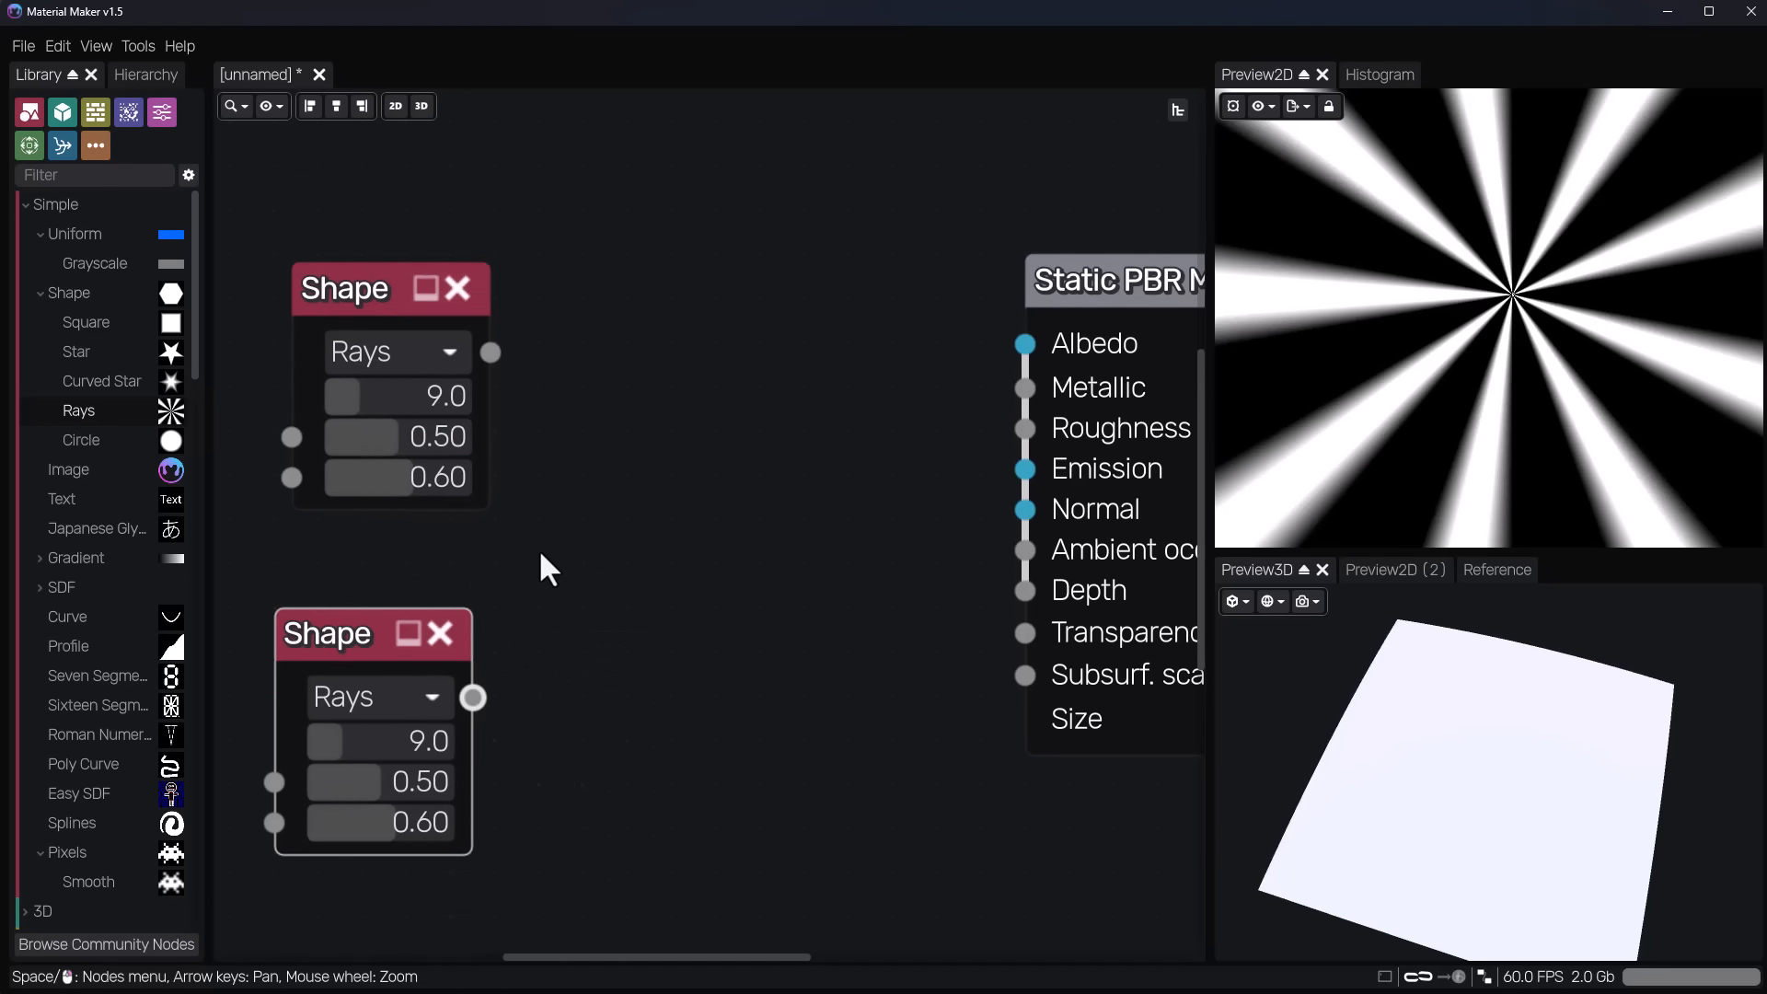
# Change the duplicated Shape node's shape from Rays to Circle.
pyautogui.moveTo(539, 550); pyautogui.dragTo(505, 414, button='middle')
pyautogui.click(375, 560)
pyautogui.click(385, 615)
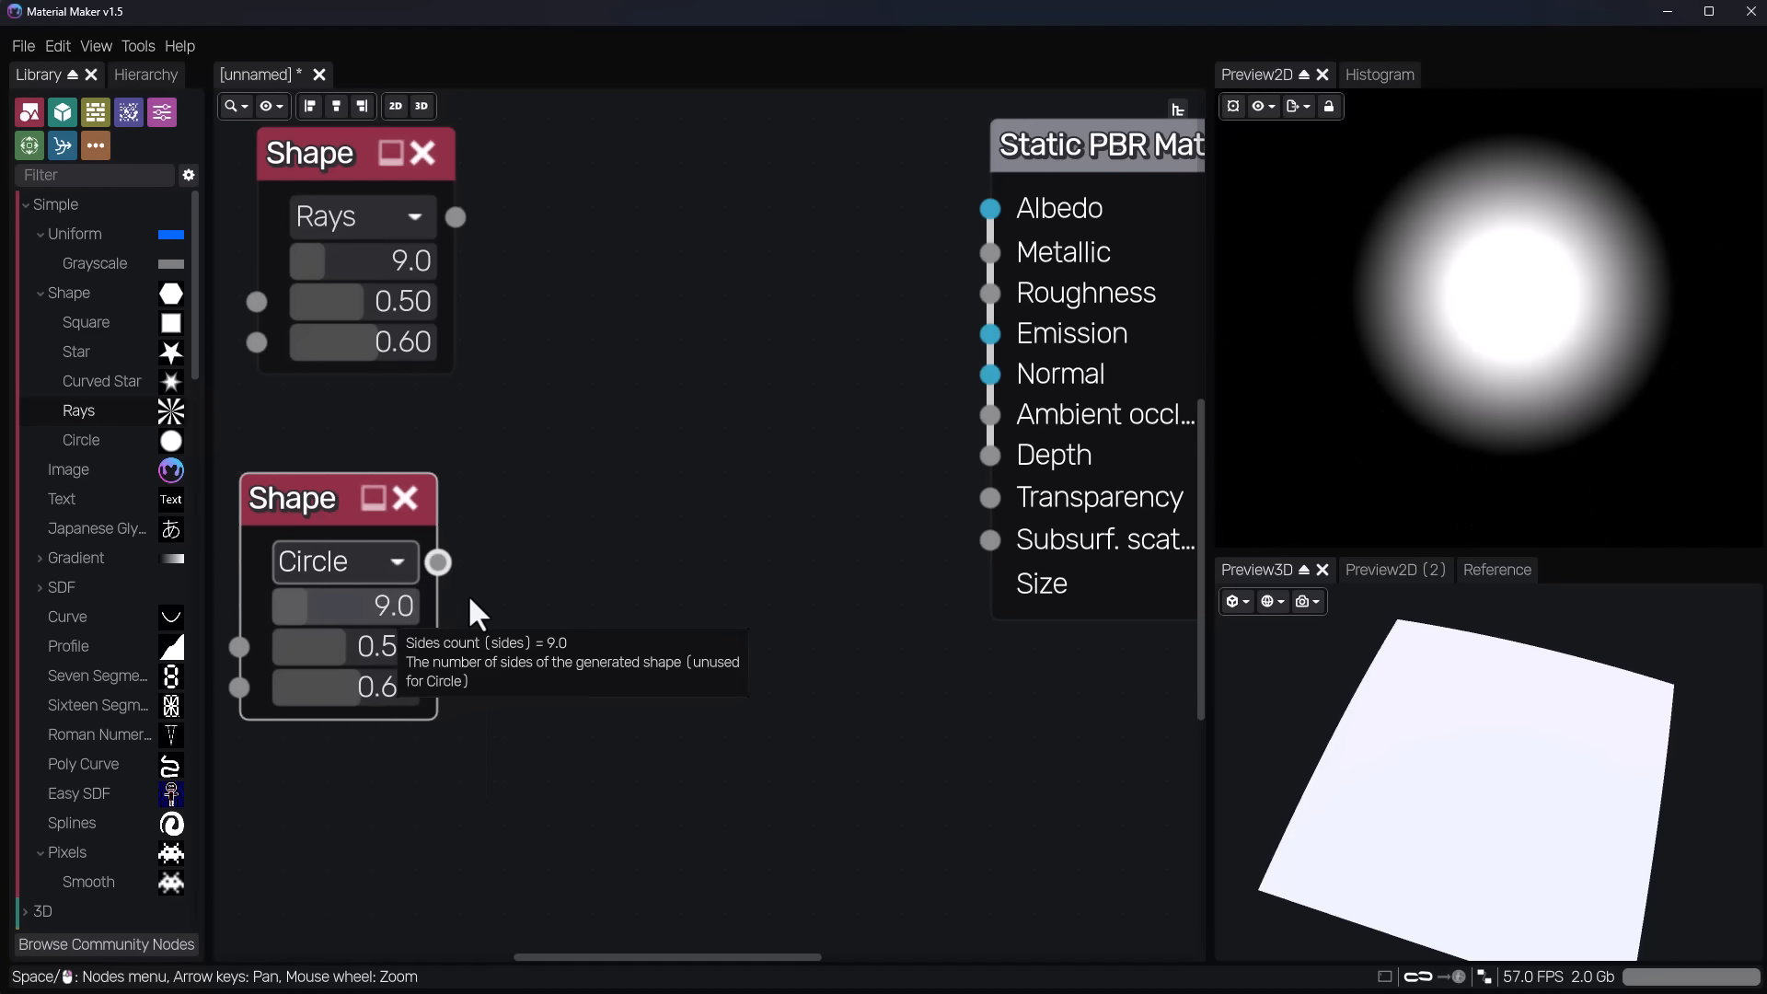
pyautogui.scroll(-2, 575, 571)
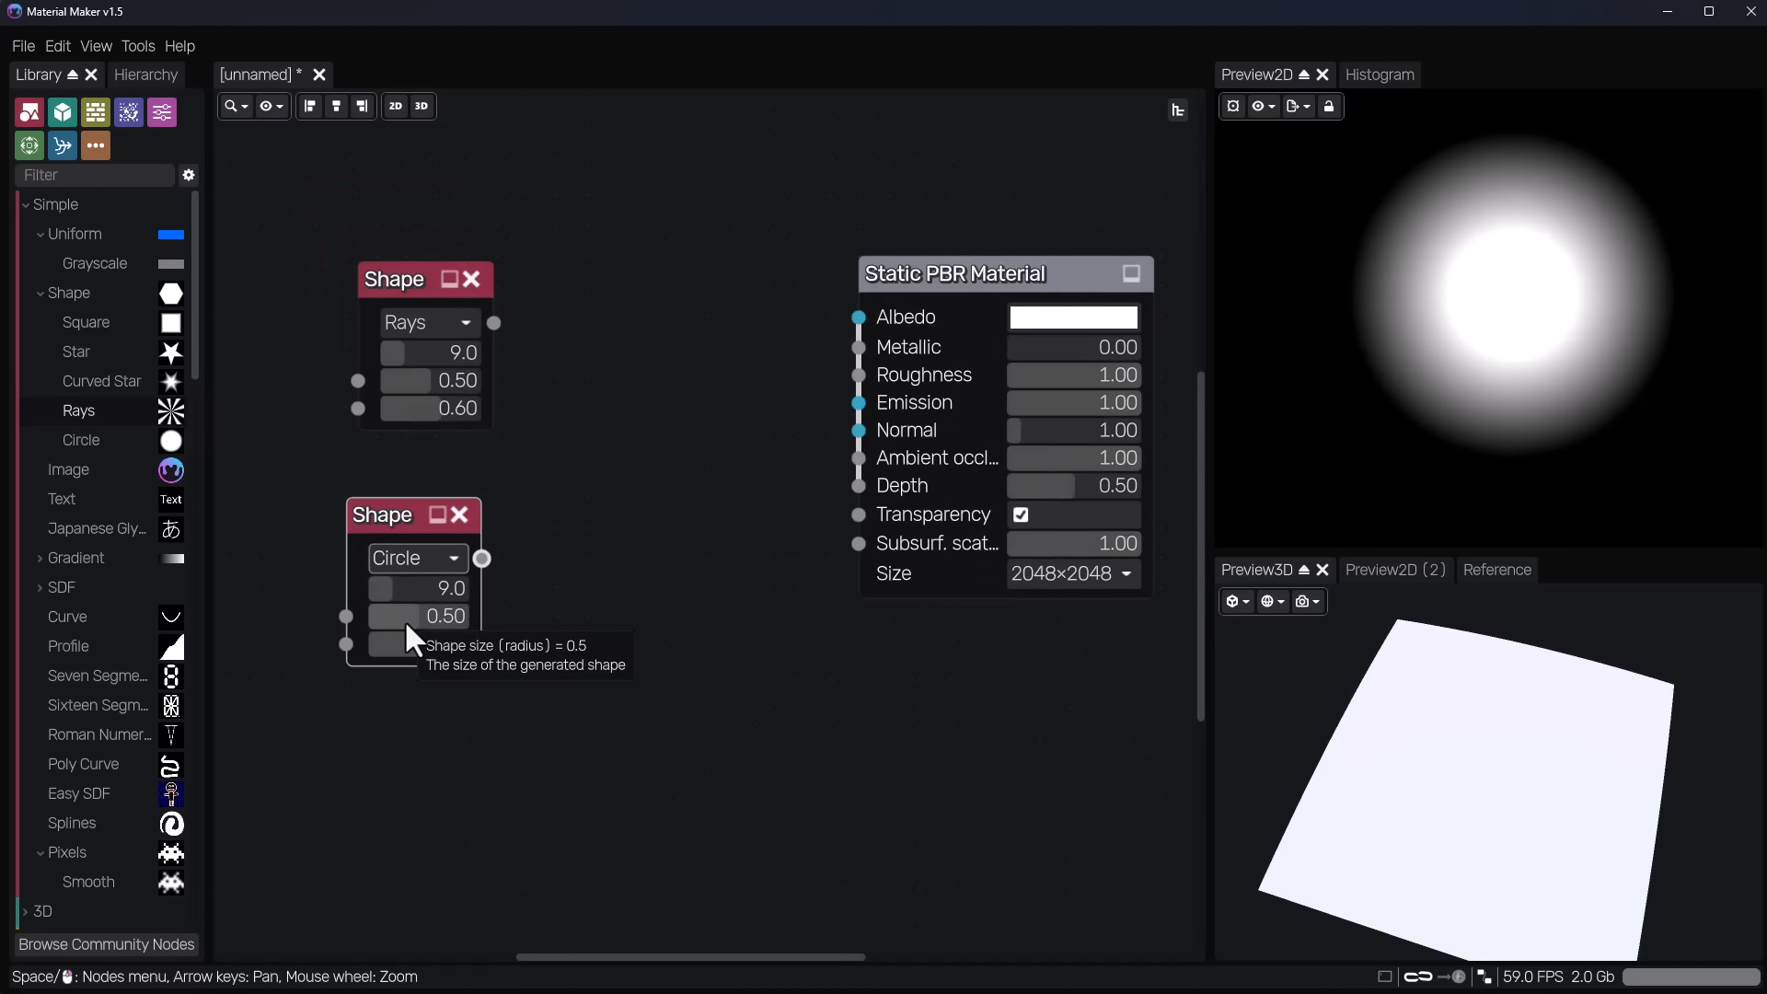
# Set the circle Shape node's radius to 0.49 and its edge value to 0.50.
pyautogui.moveTo(407, 623)
pyautogui.mouseDown()
pyautogui.moveTo(442, 625)
pyautogui.moveTo(404, 623)
pyautogui.mouseUp()
pyautogui.moveTo(405, 645)
pyautogui.mouseDown()
pyautogui.moveTo(457, 646)
pyautogui.moveTo(402, 643)
pyautogui.mouseUp()
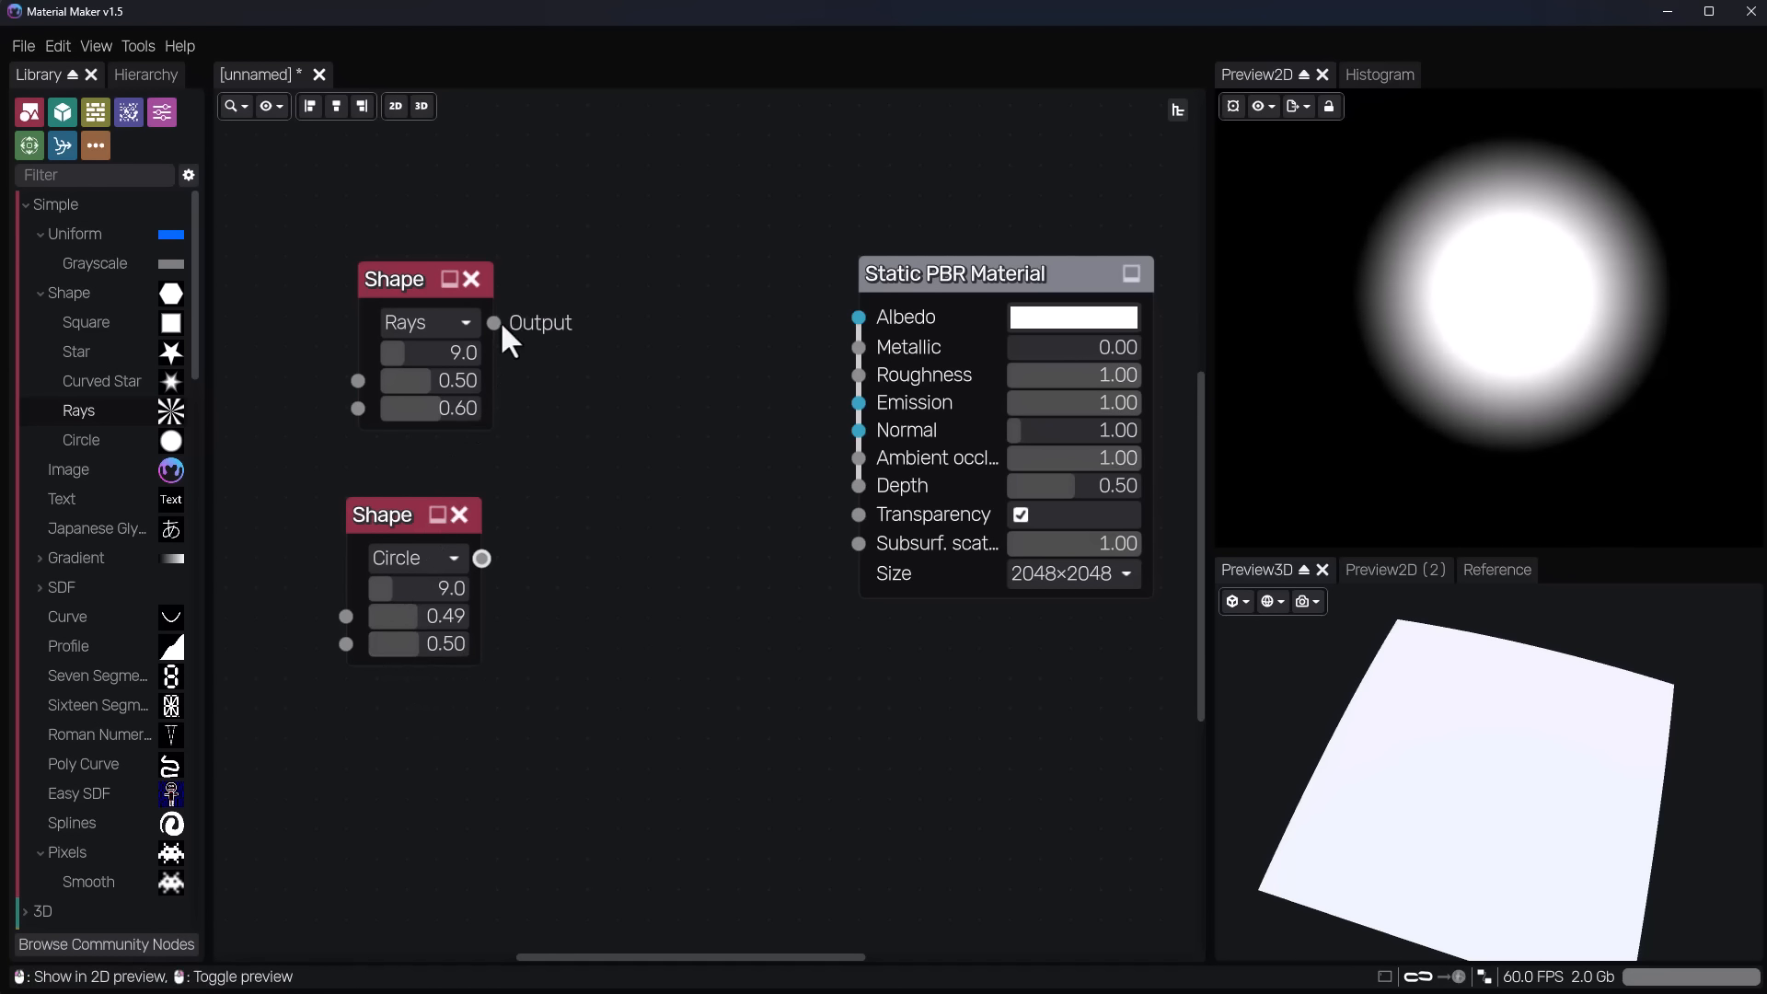
# Add a Math node fed by the Rays Shape node, move the Static PBR Material node farther away, and preview the Math node.
pyautogui.moveTo(497, 323); pyautogui.dragTo(598, 322)
pyautogui.write('math')
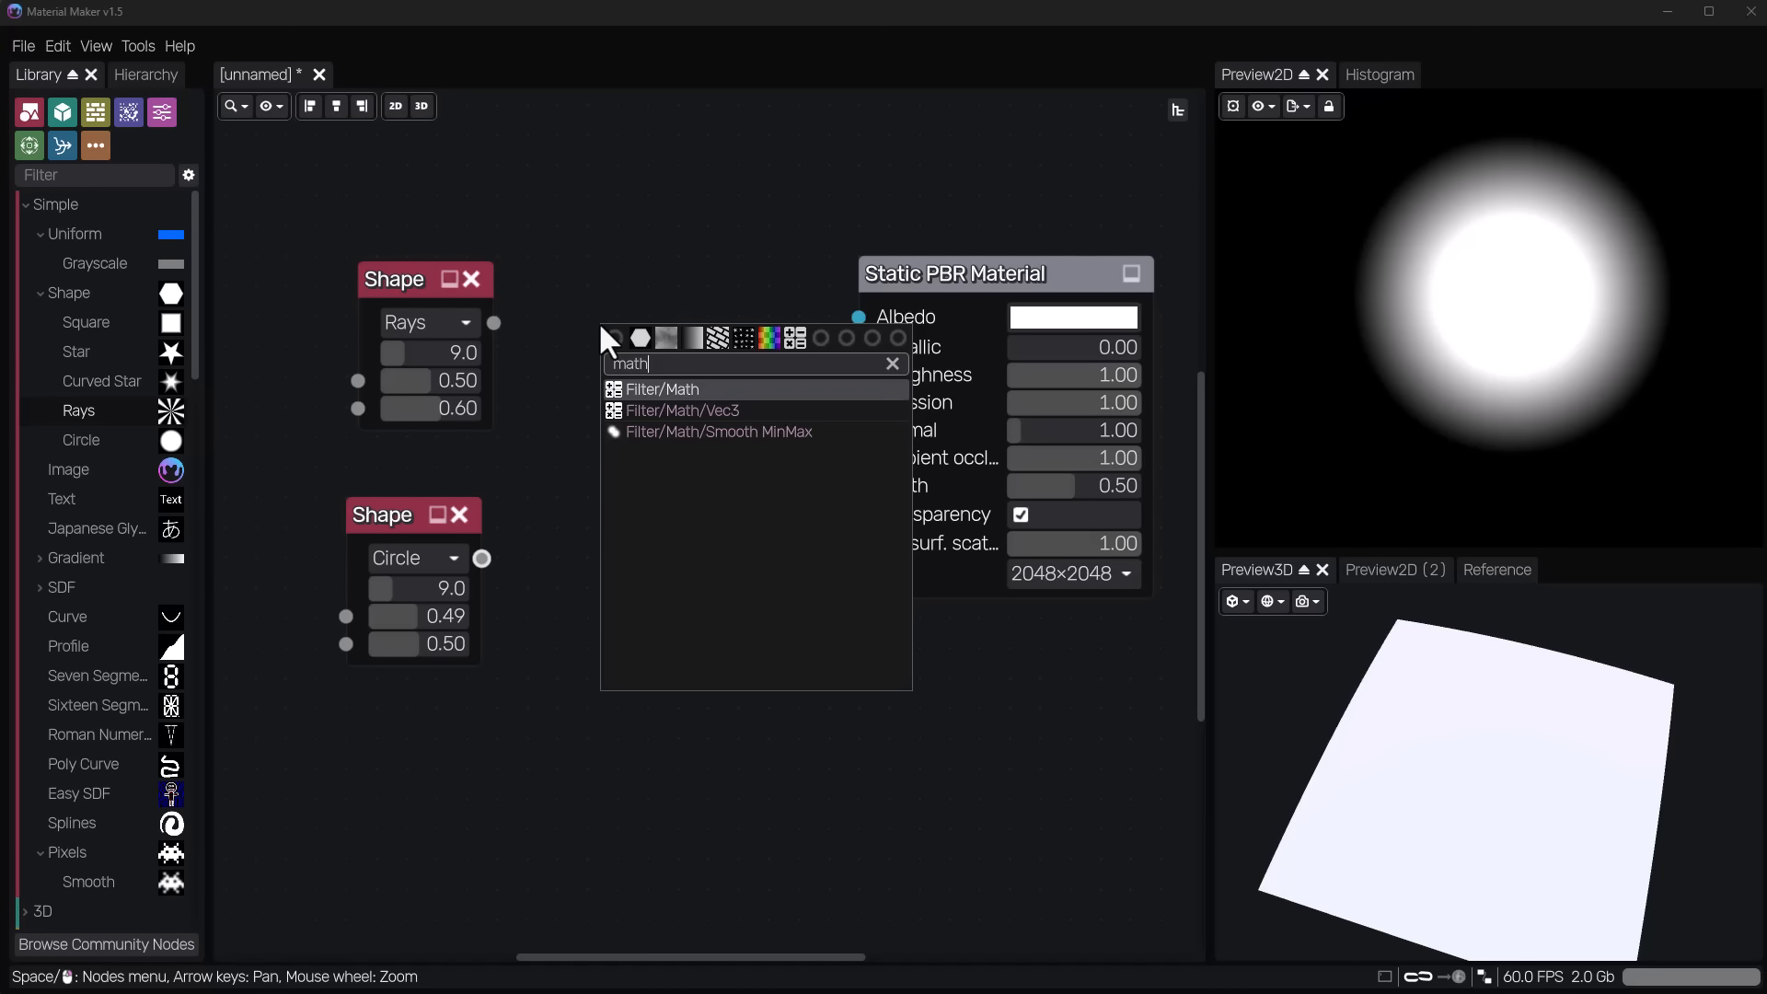
pyautogui.press('Return')
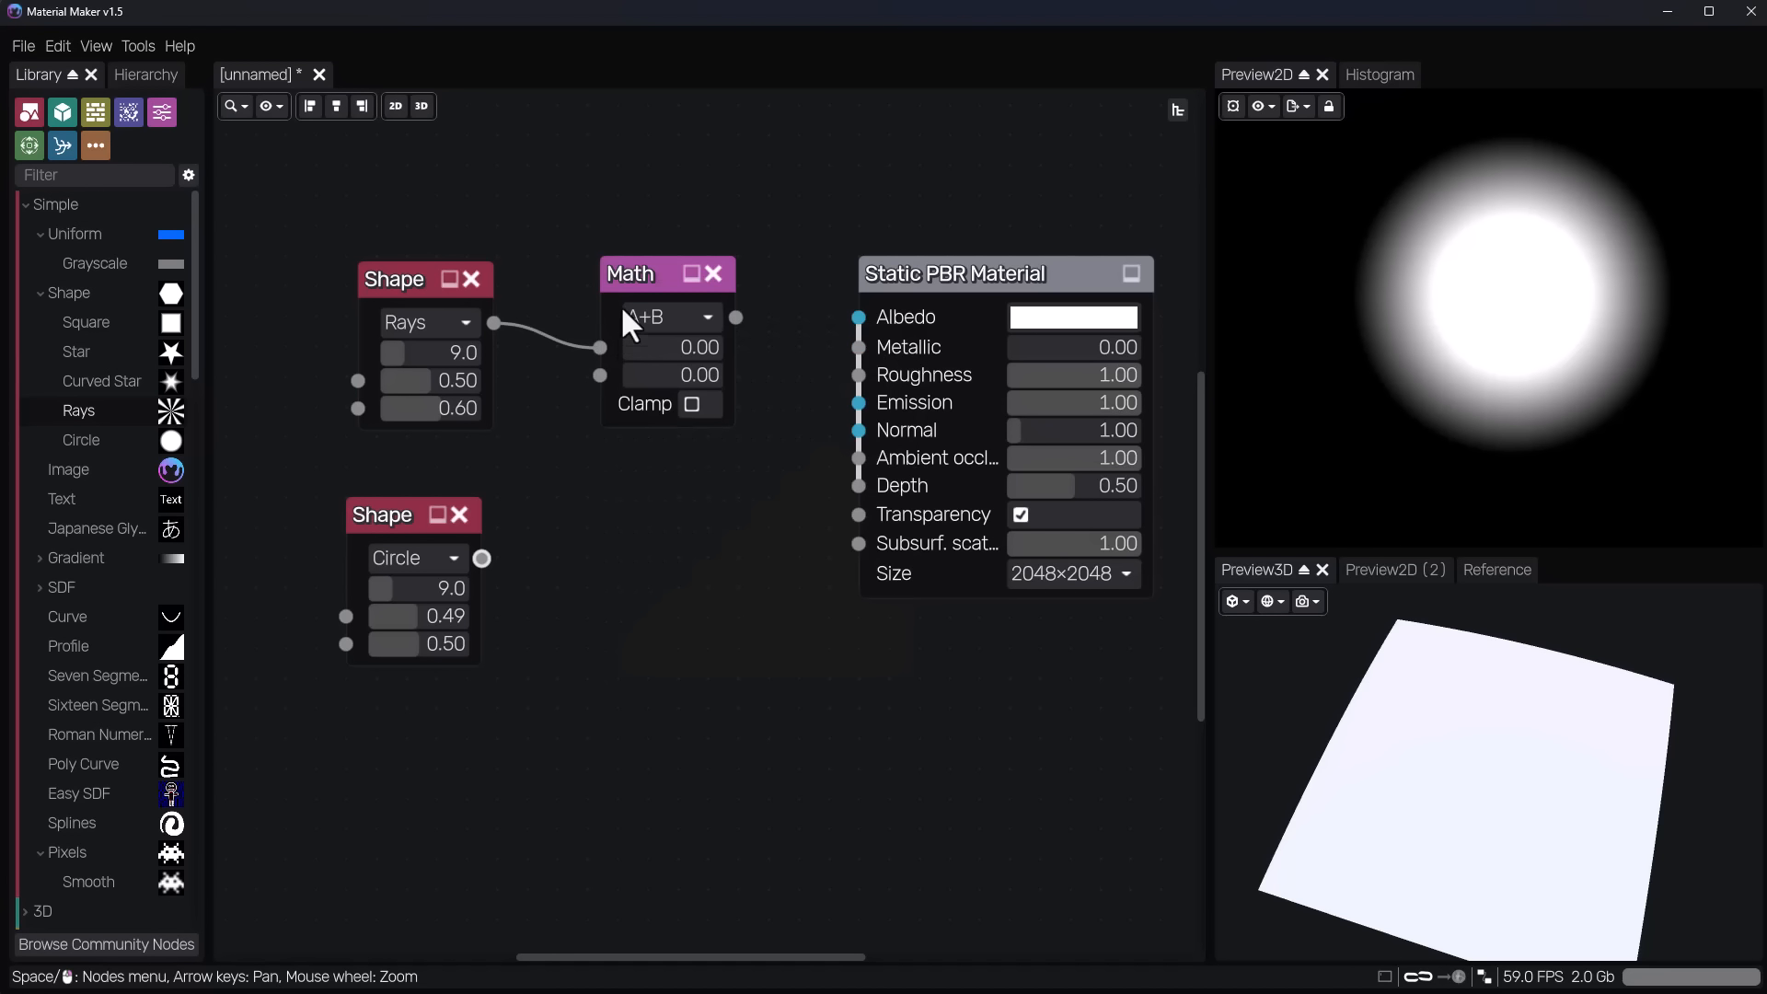
pyautogui.moveTo(997, 272); pyautogui.dragTo(1073, 265)
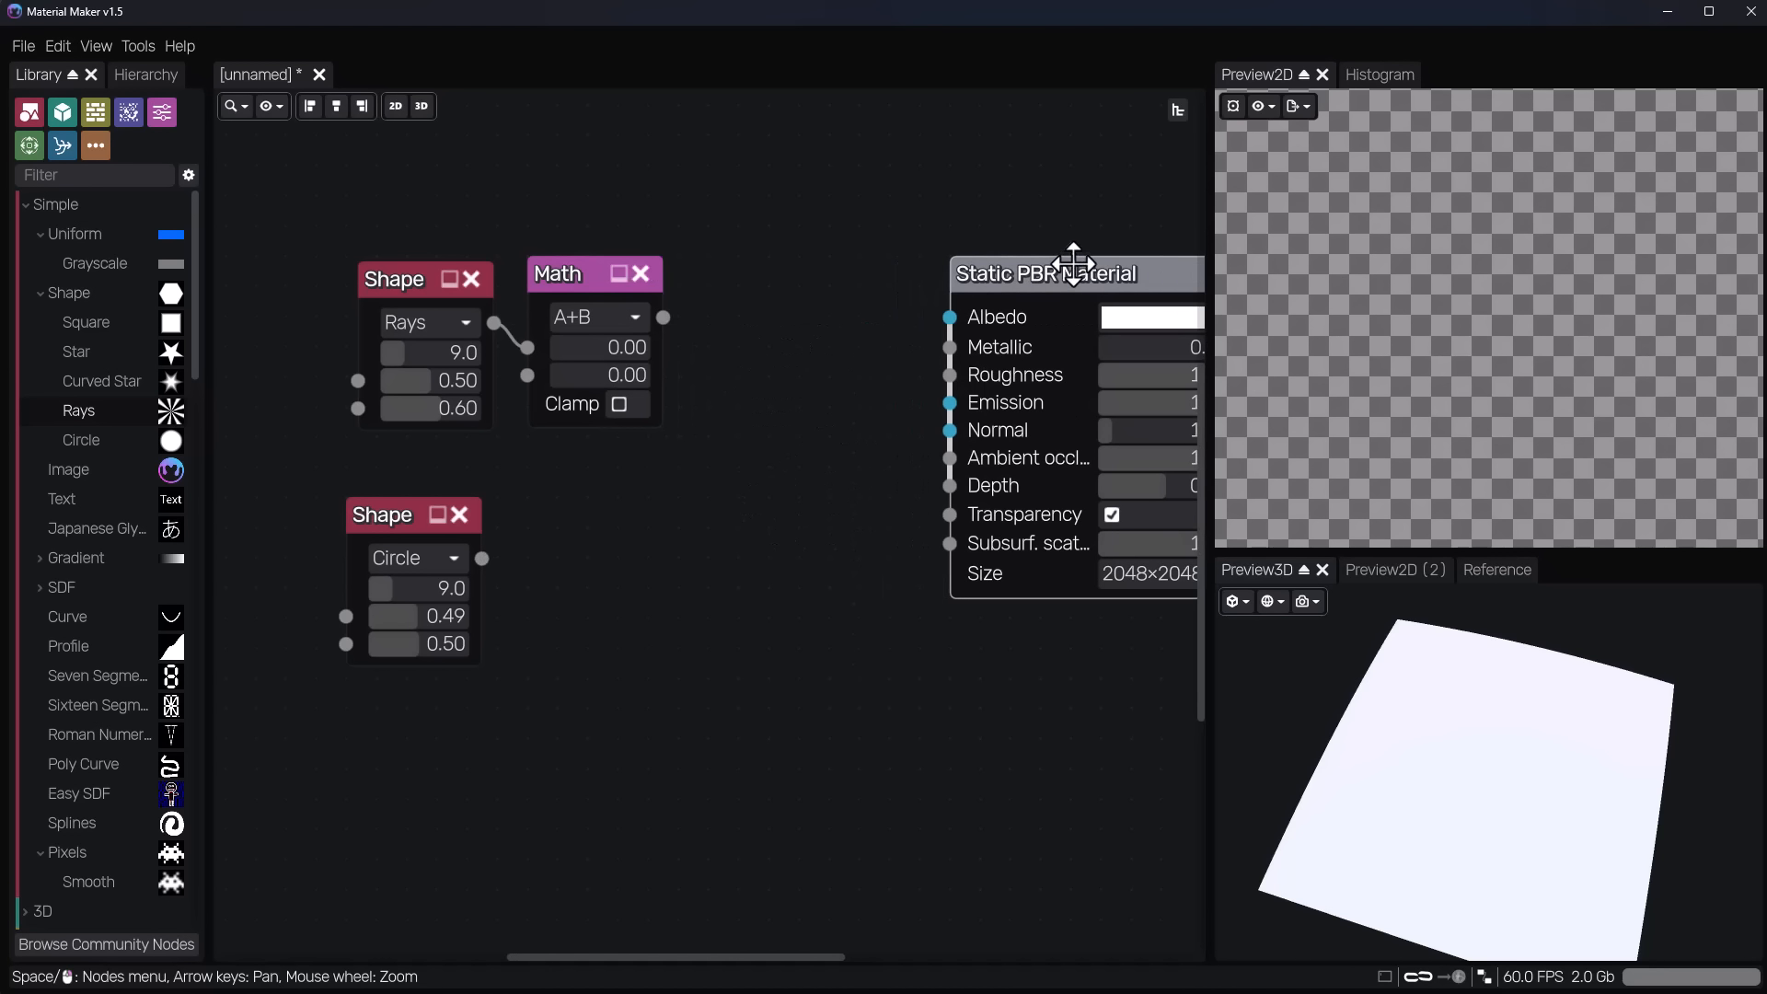
pyautogui.click(560, 280)
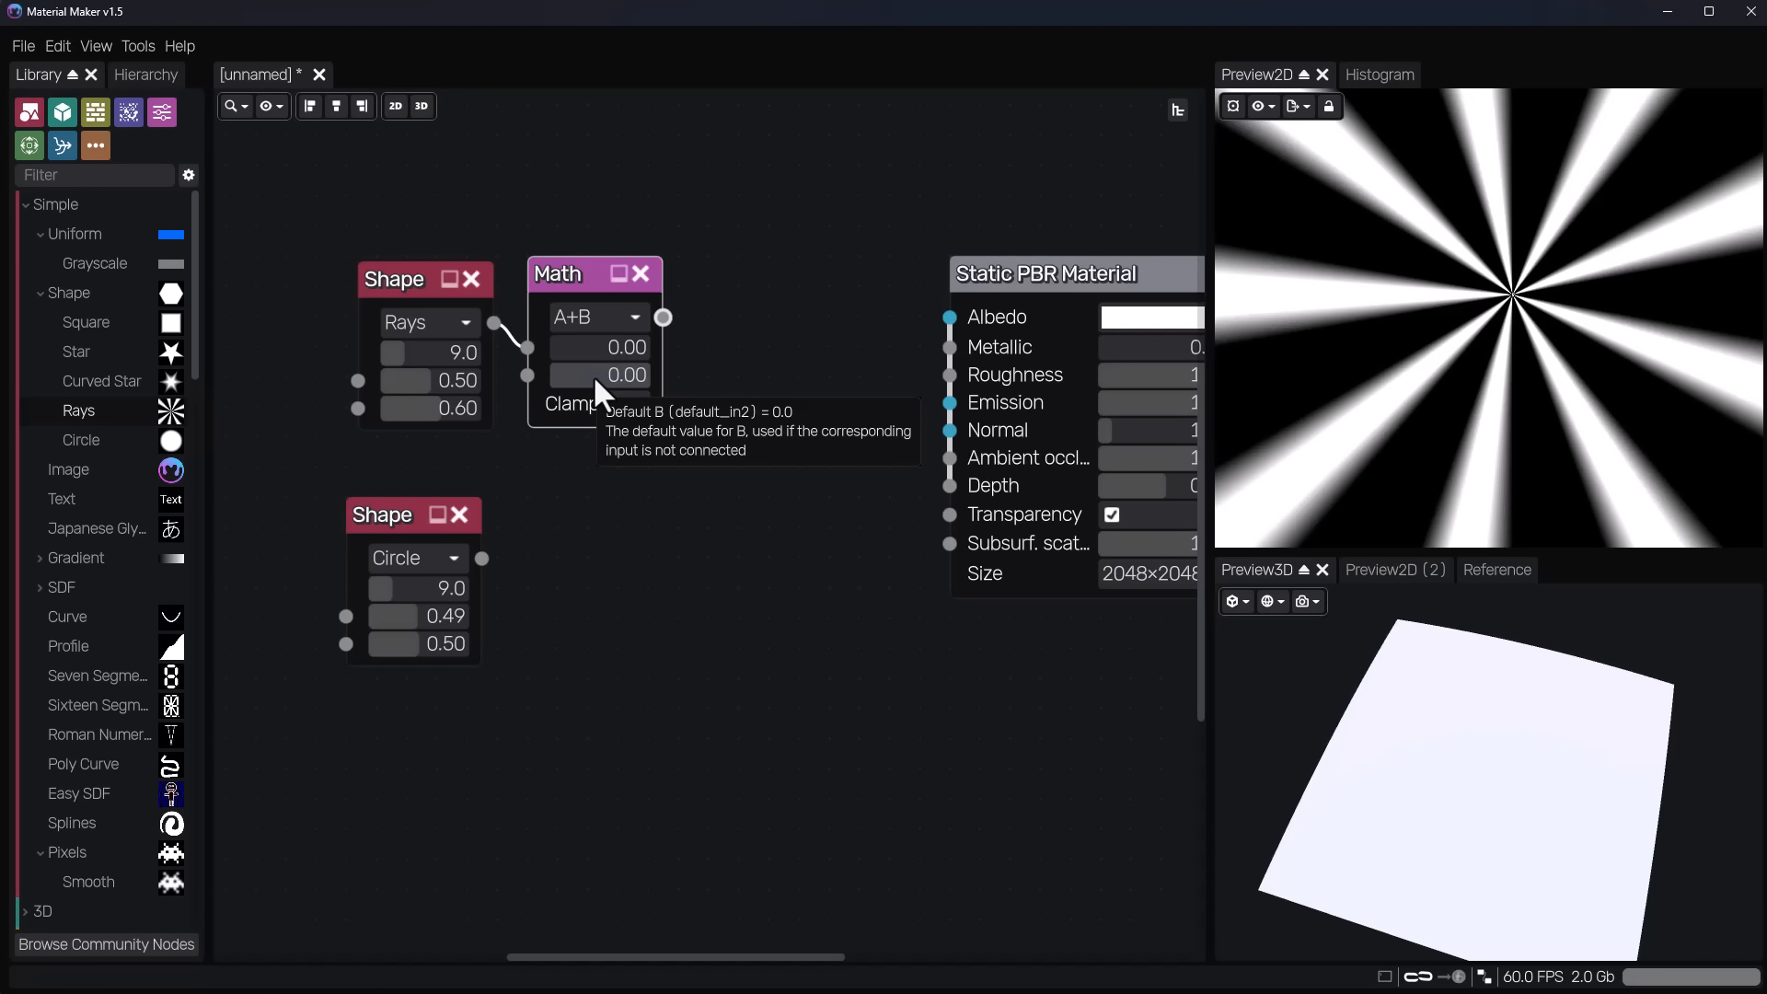
# Add a second, unconnected Math node between the first Math node and the Static PBR Material node.
pyautogui.rightClick(692, 269)
pyautogui.write('math')
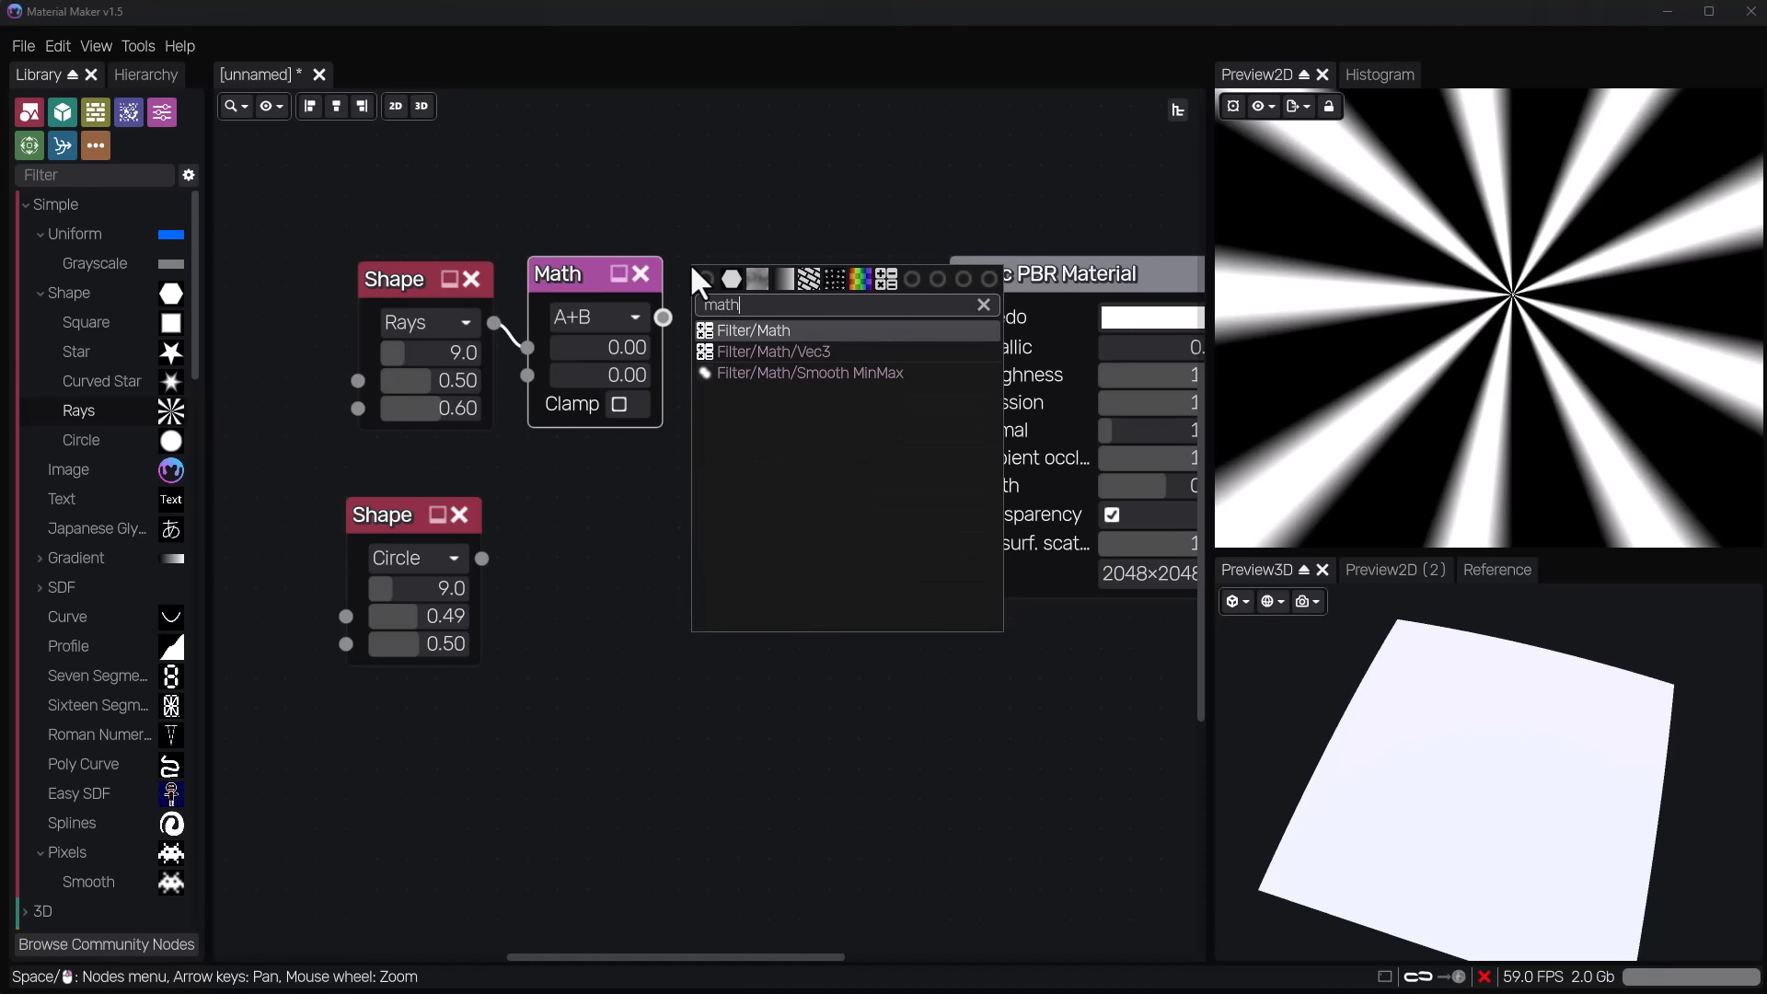
pyautogui.press('Return')
pyautogui.click(741, 273)
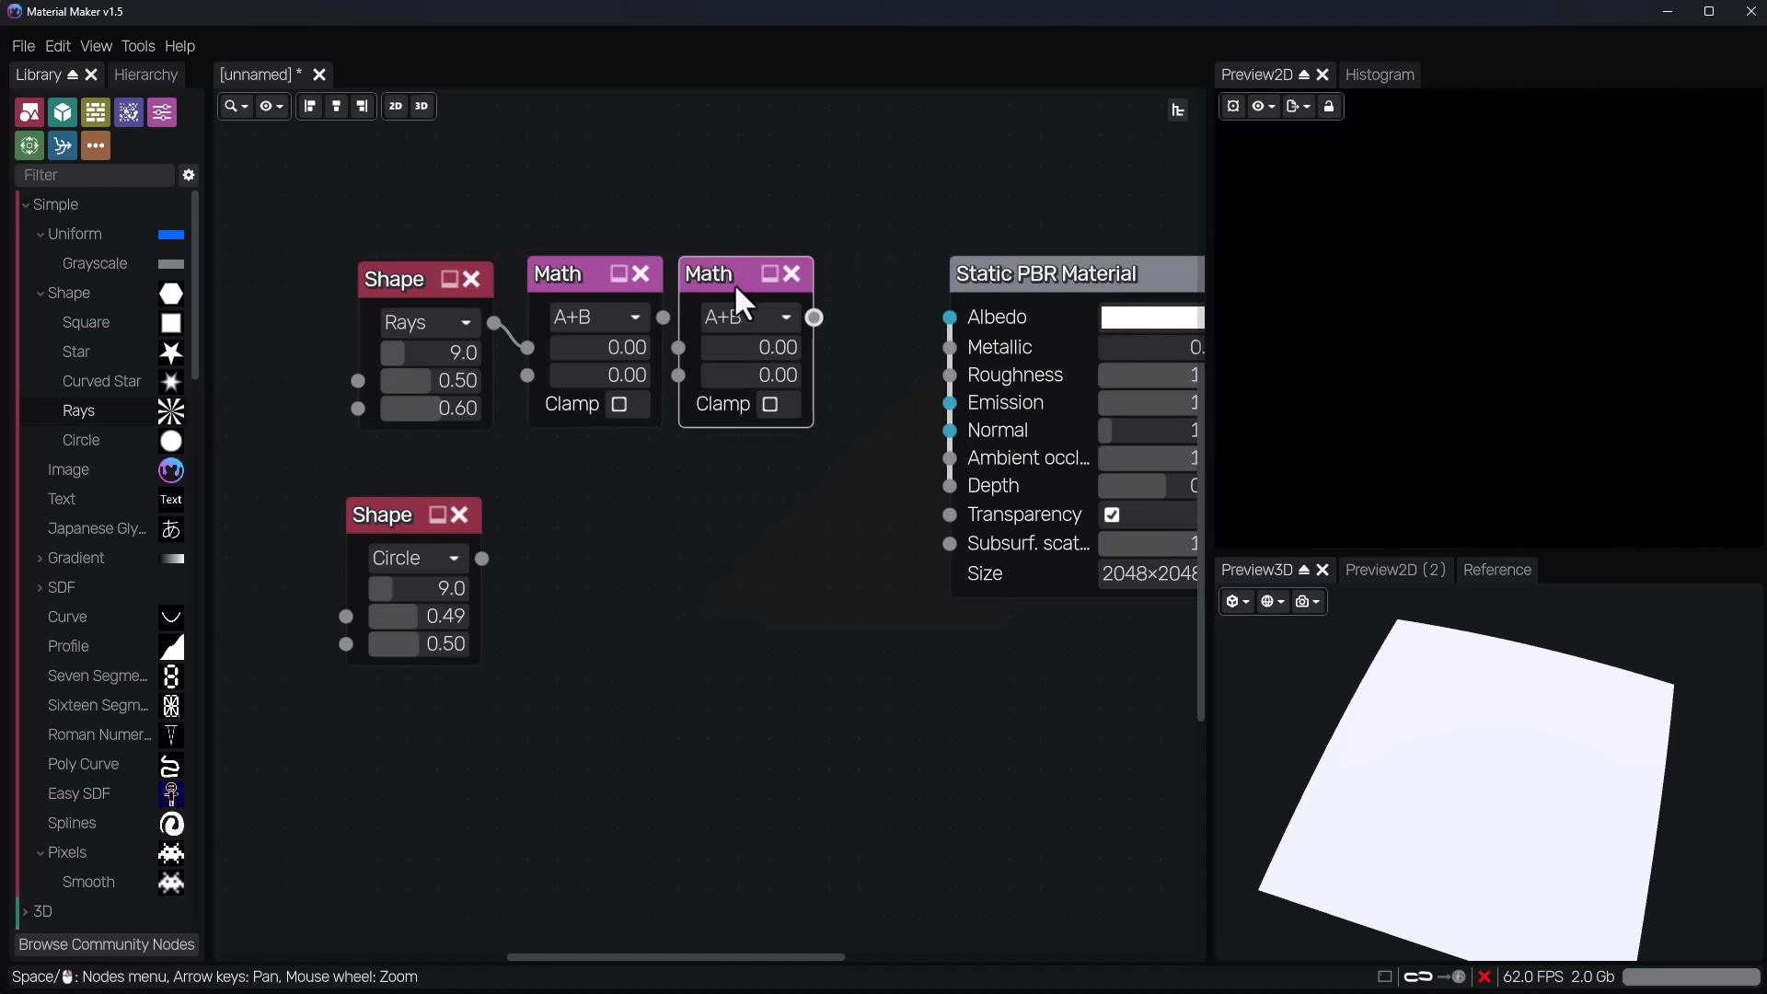
pyautogui.moveTo(704, 284); pyautogui.dragTo(740, 277)
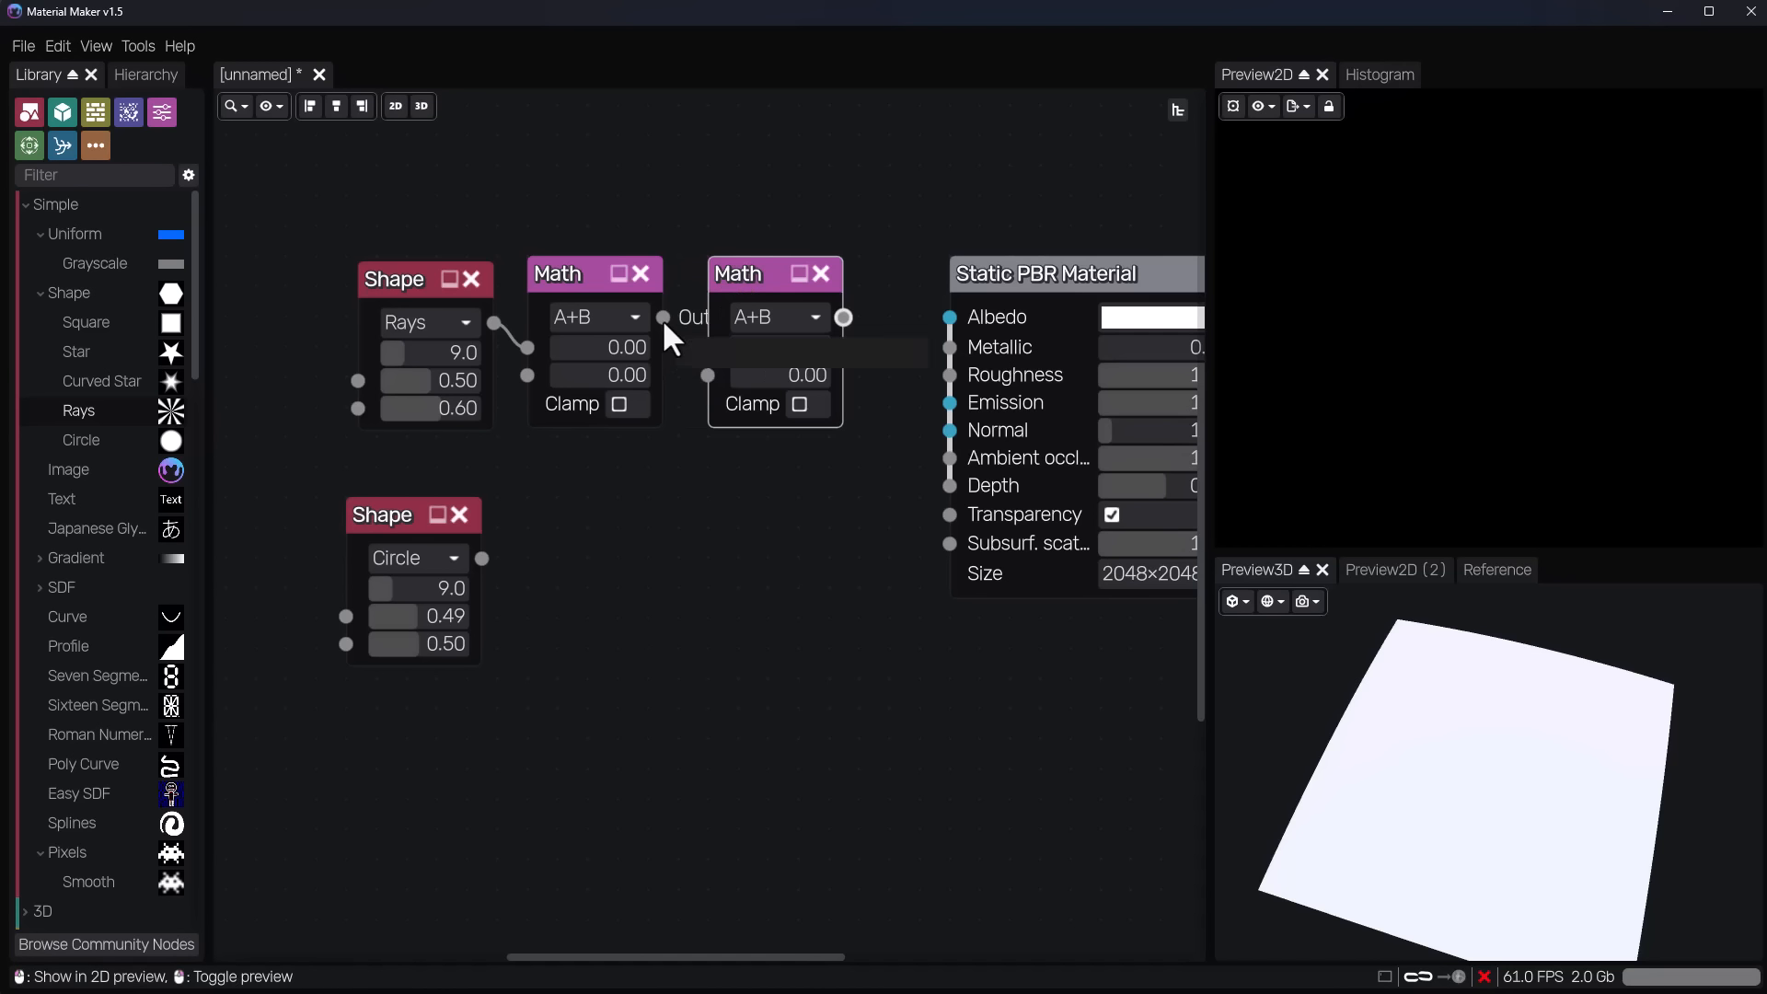
# Set the first Math node's default B value to the expression $time*0.5.
pyautogui.click(577, 269)
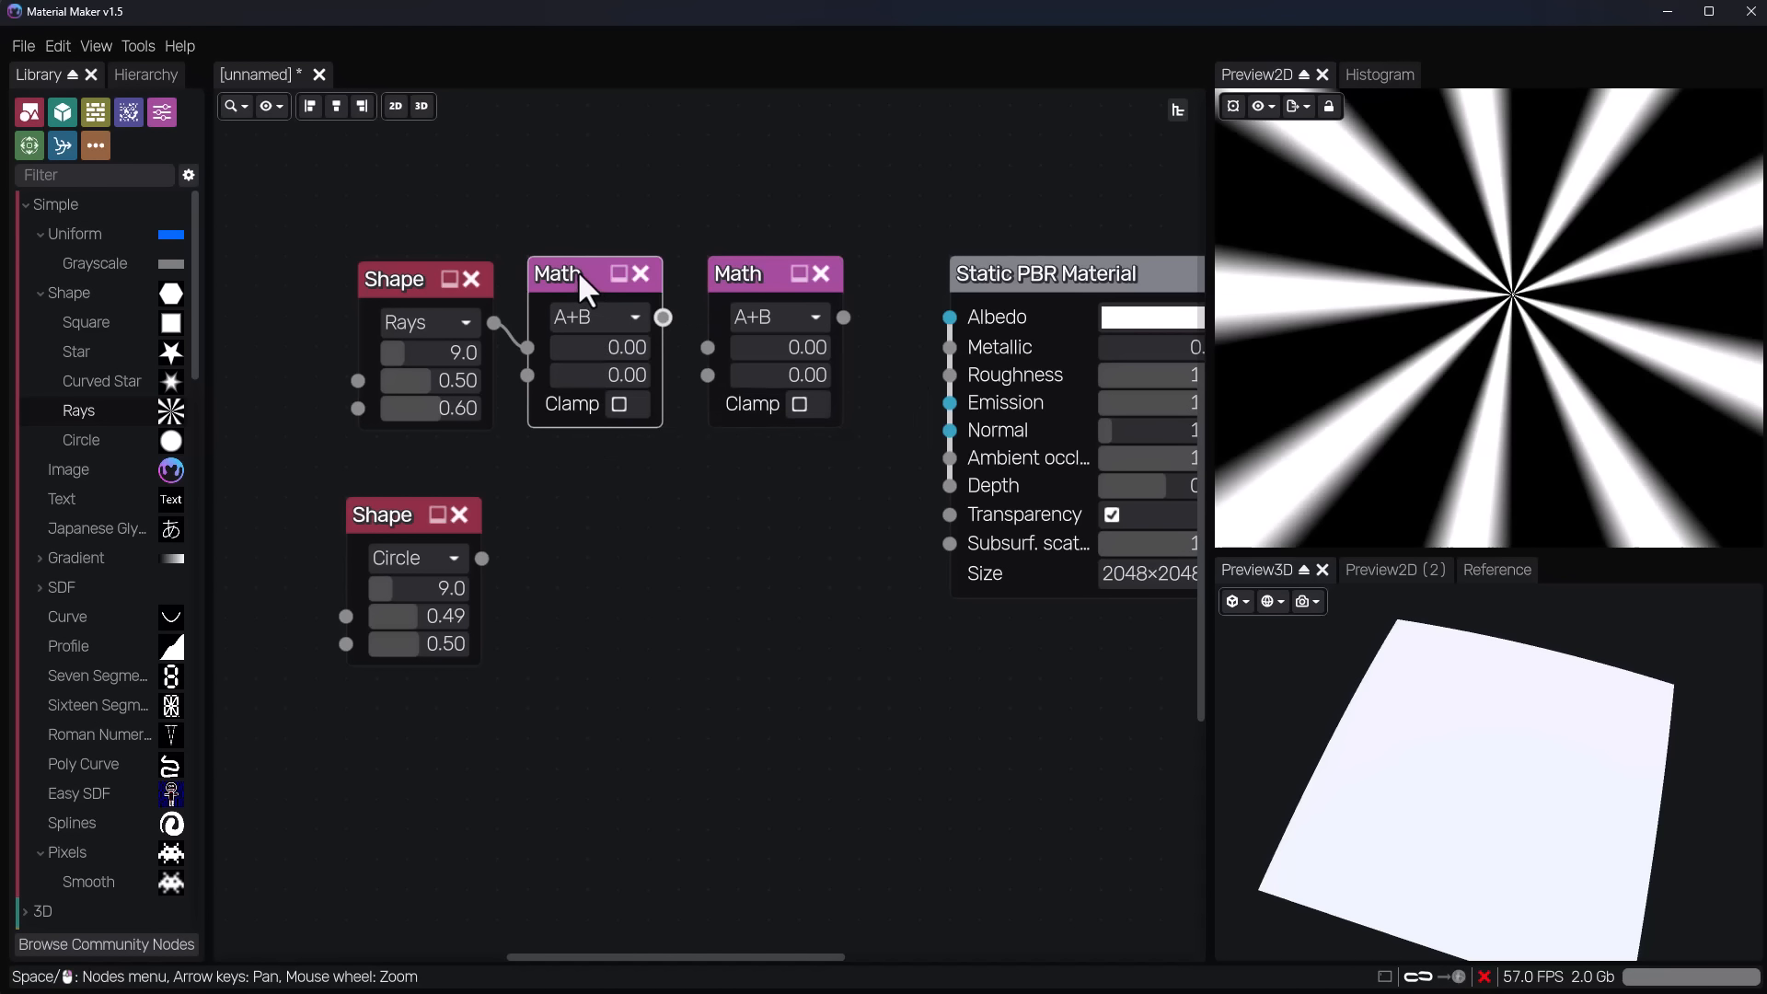
pyautogui.click(611, 379)
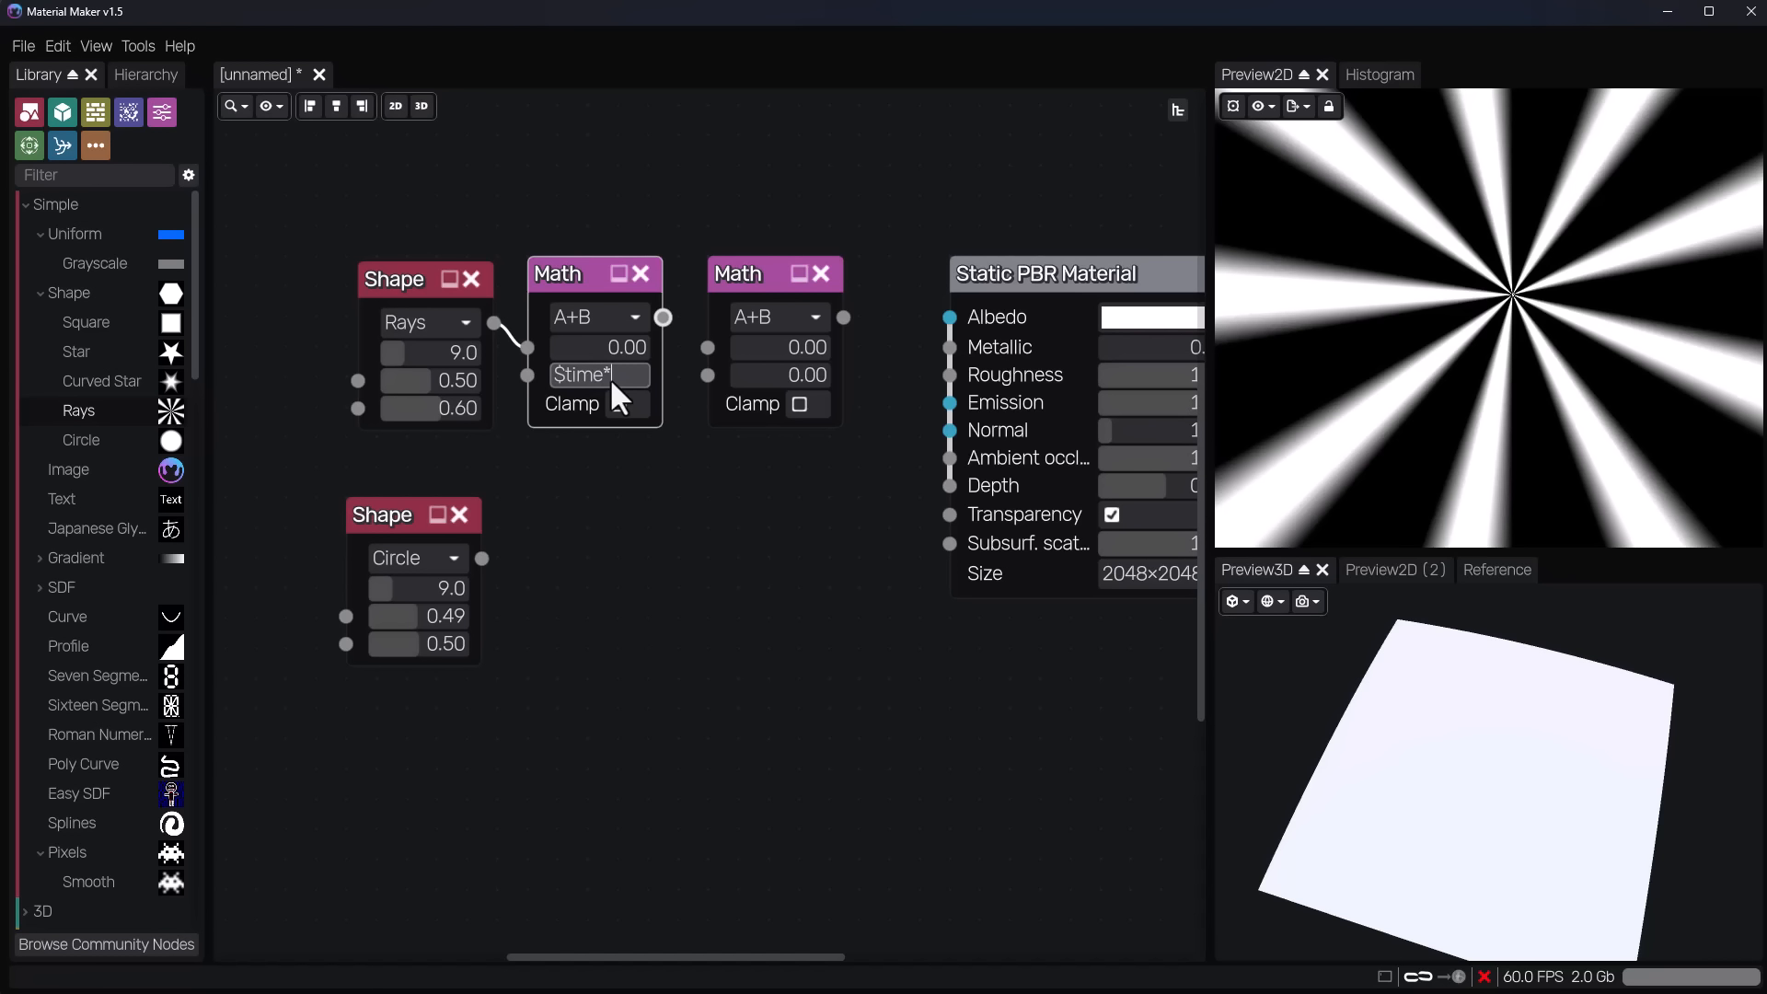
pyautogui.write('$time*0.5')
# Space out the Rays Shape and Math nodes, preview the A+B Math output, and connect it to the material's Albedo input.
pyautogui.moveTo(382, 279); pyautogui.dragTo(339, 276)
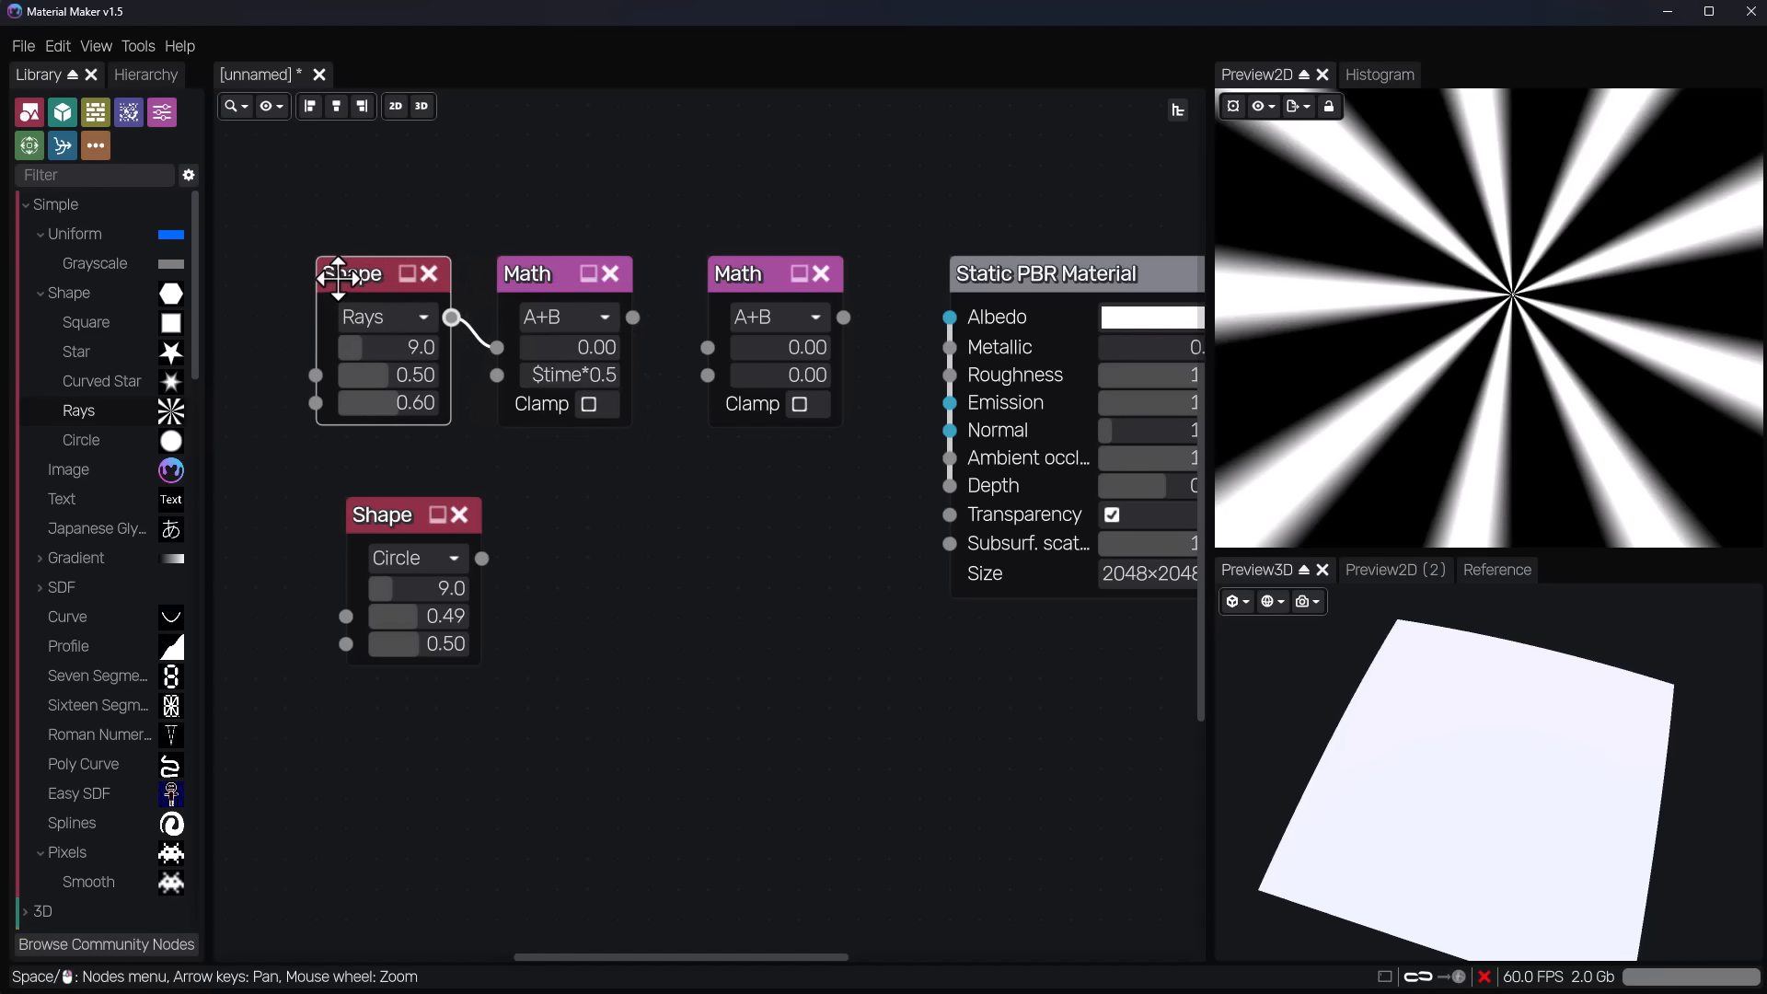
pyautogui.click(631, 318)
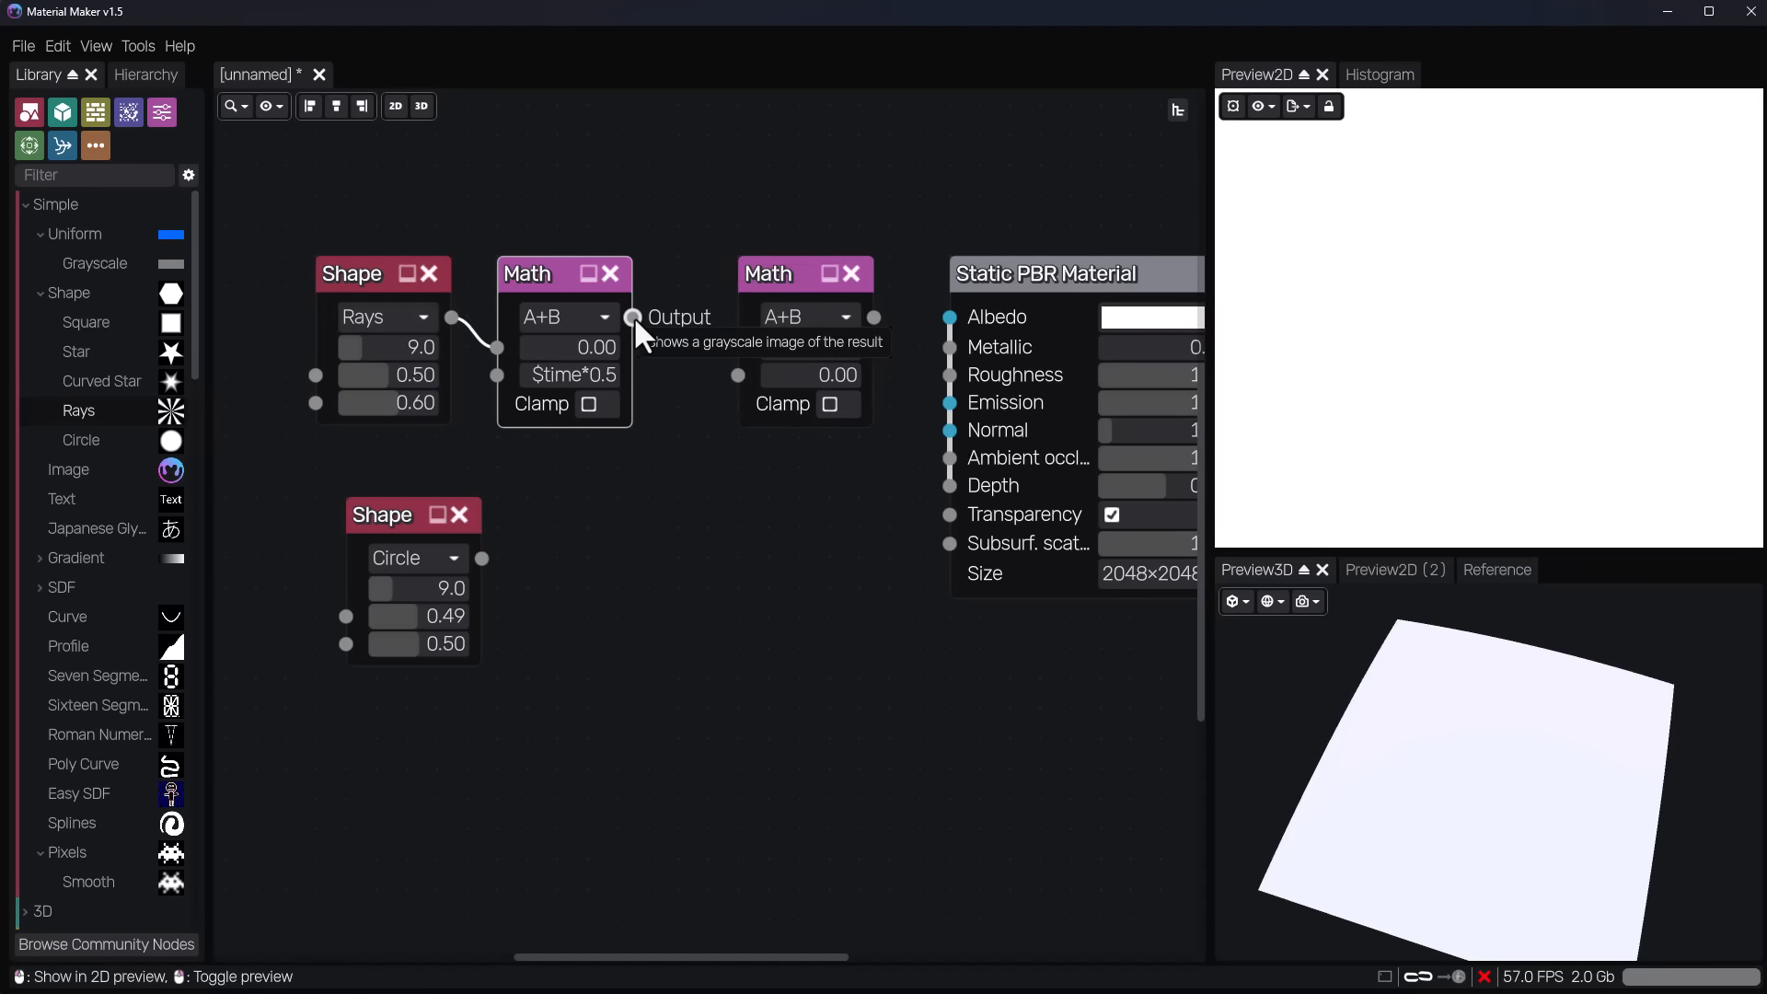
pyautogui.moveTo(631, 318); pyautogui.dragTo(949, 317)
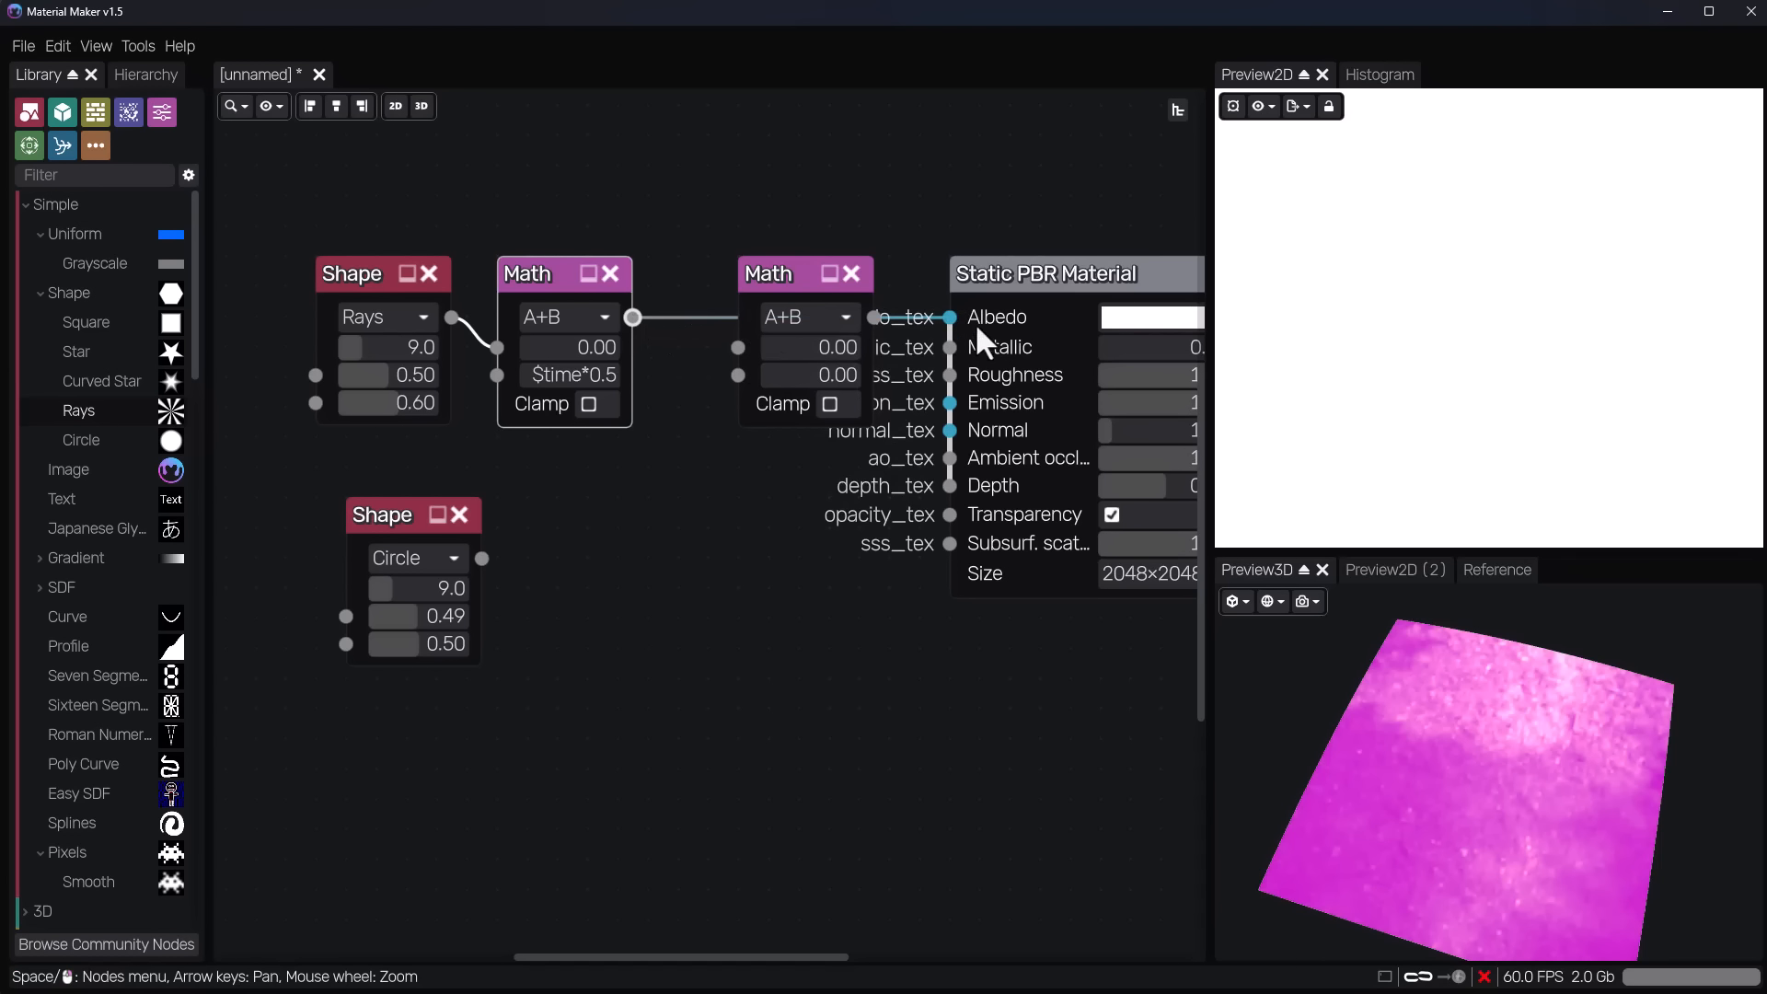
pyautogui.click(1015, 285)
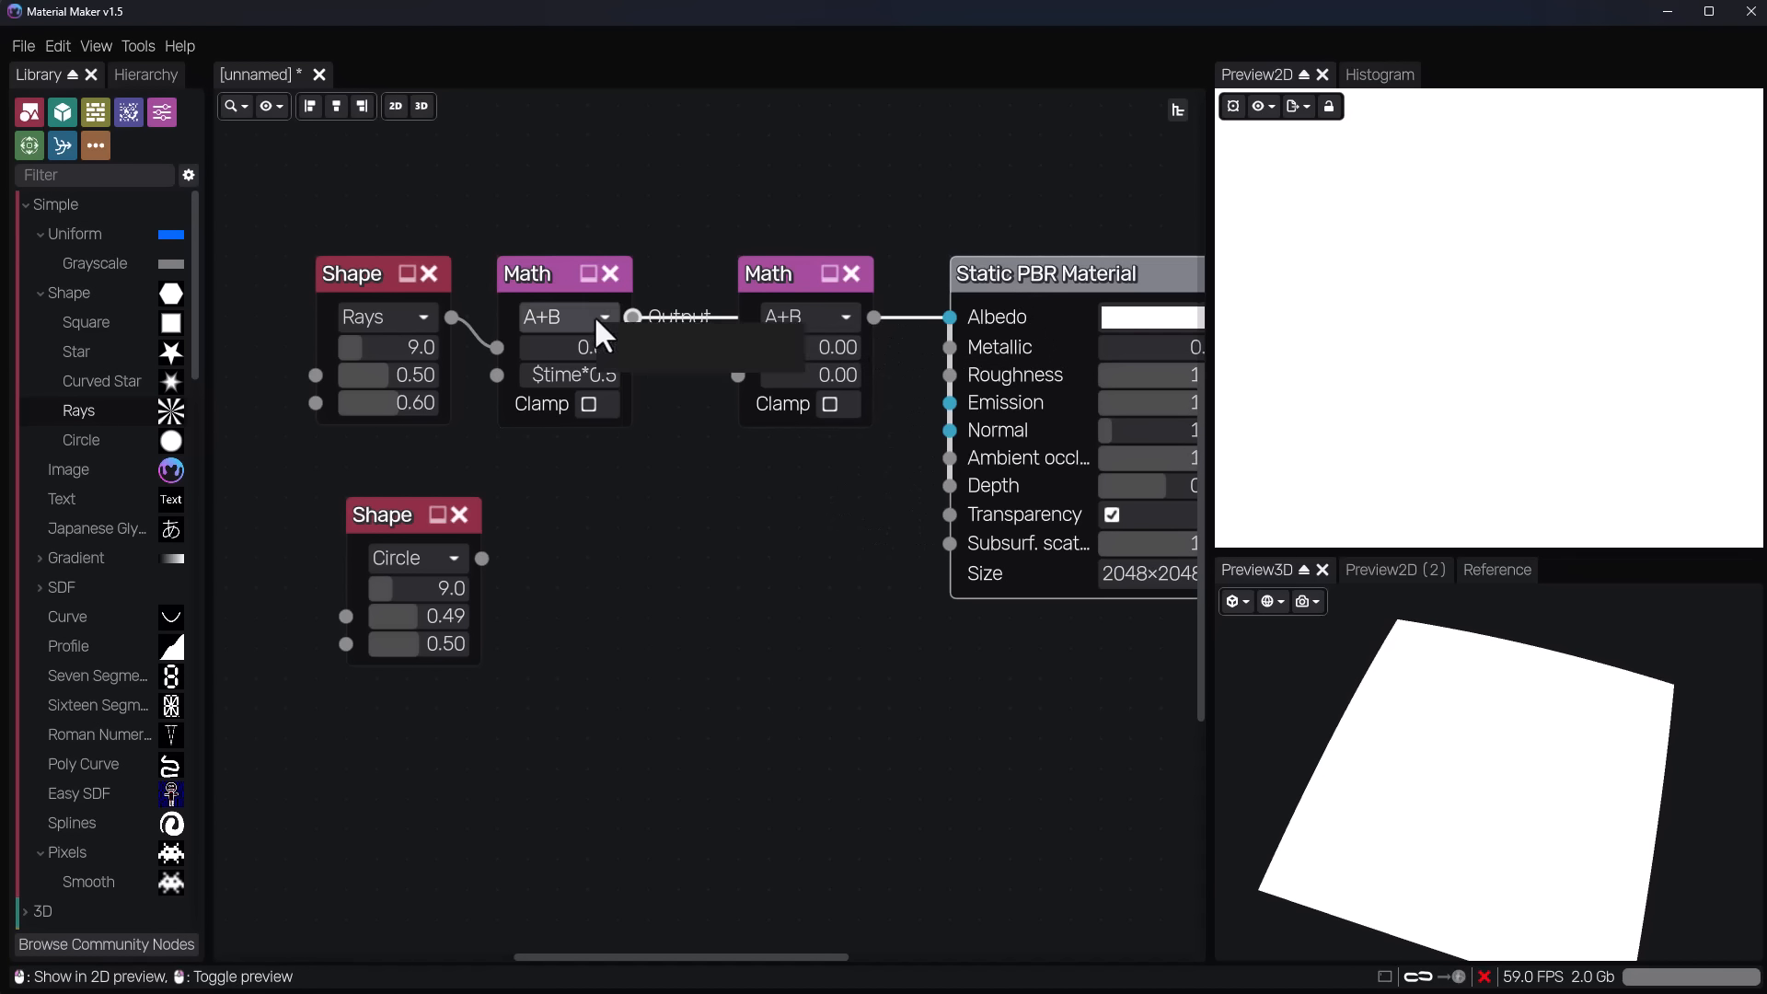
# Feed the A+B Math node into the second Math node's A input, set its operation to fract(A), and connect it to Albedo.
pyautogui.moveTo(632, 317); pyautogui.dragTo(740, 346)
pyautogui.click(824, 319)
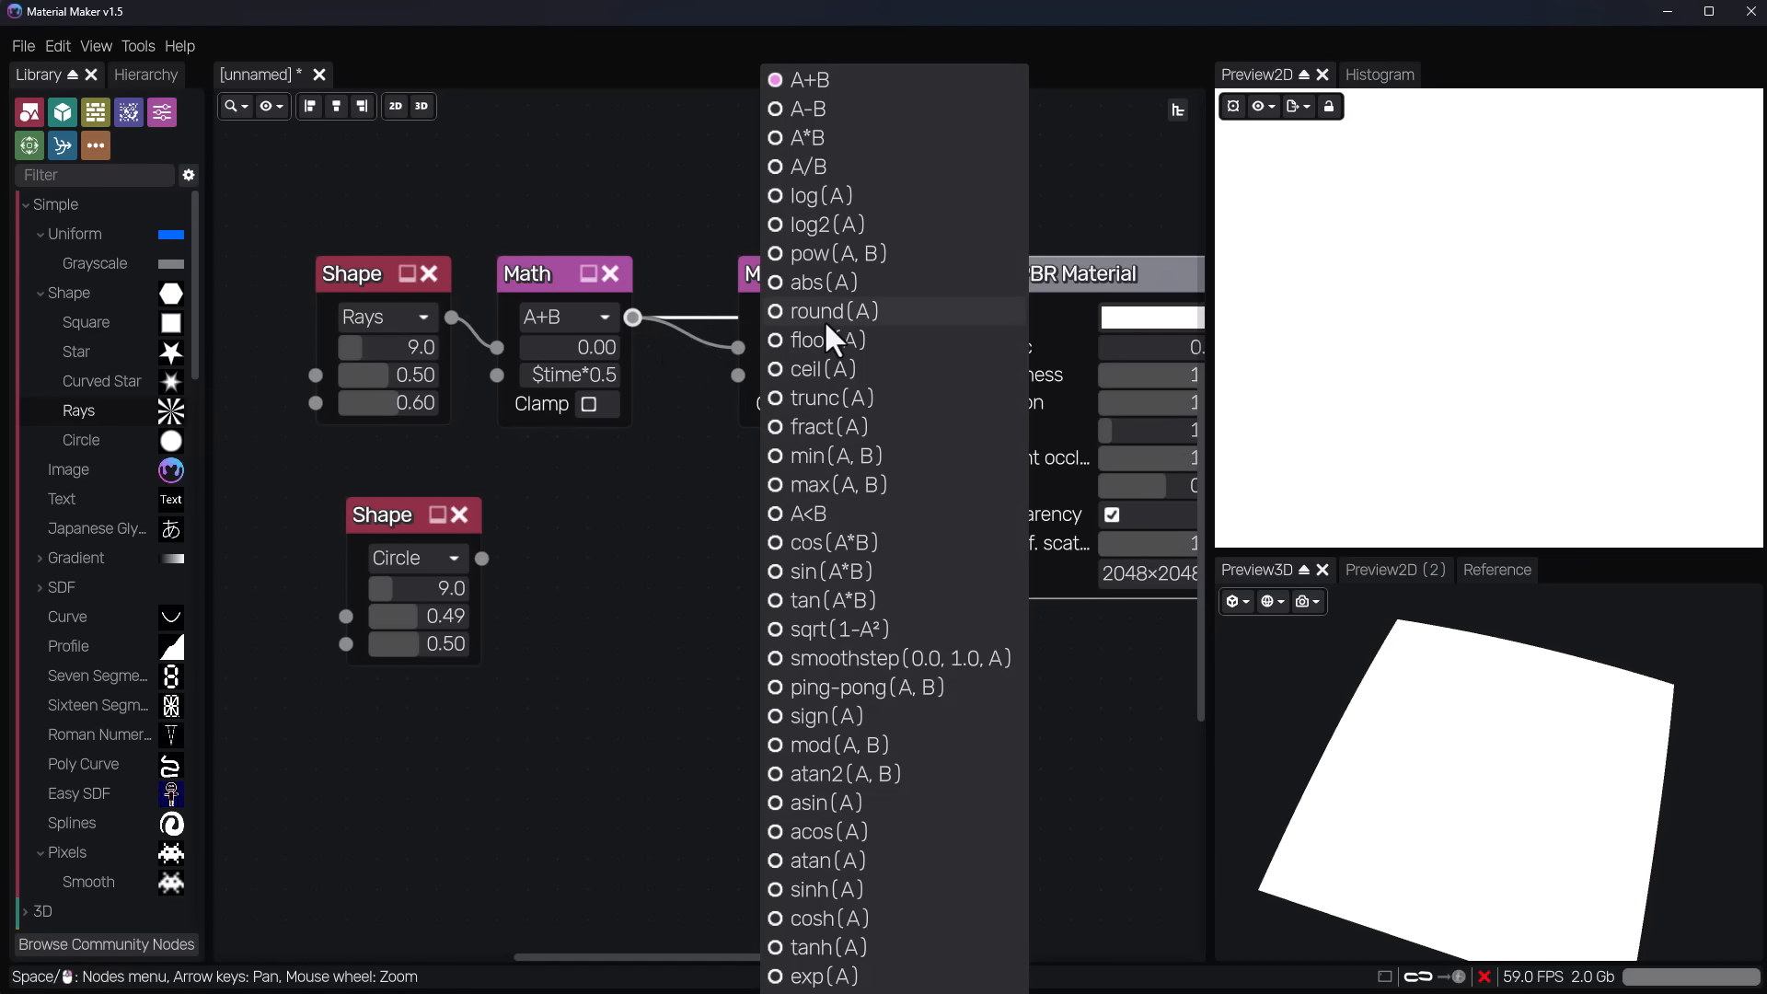
pyautogui.click(842, 425)
pyautogui.moveTo(793, 283); pyautogui.dragTo(733, 284)
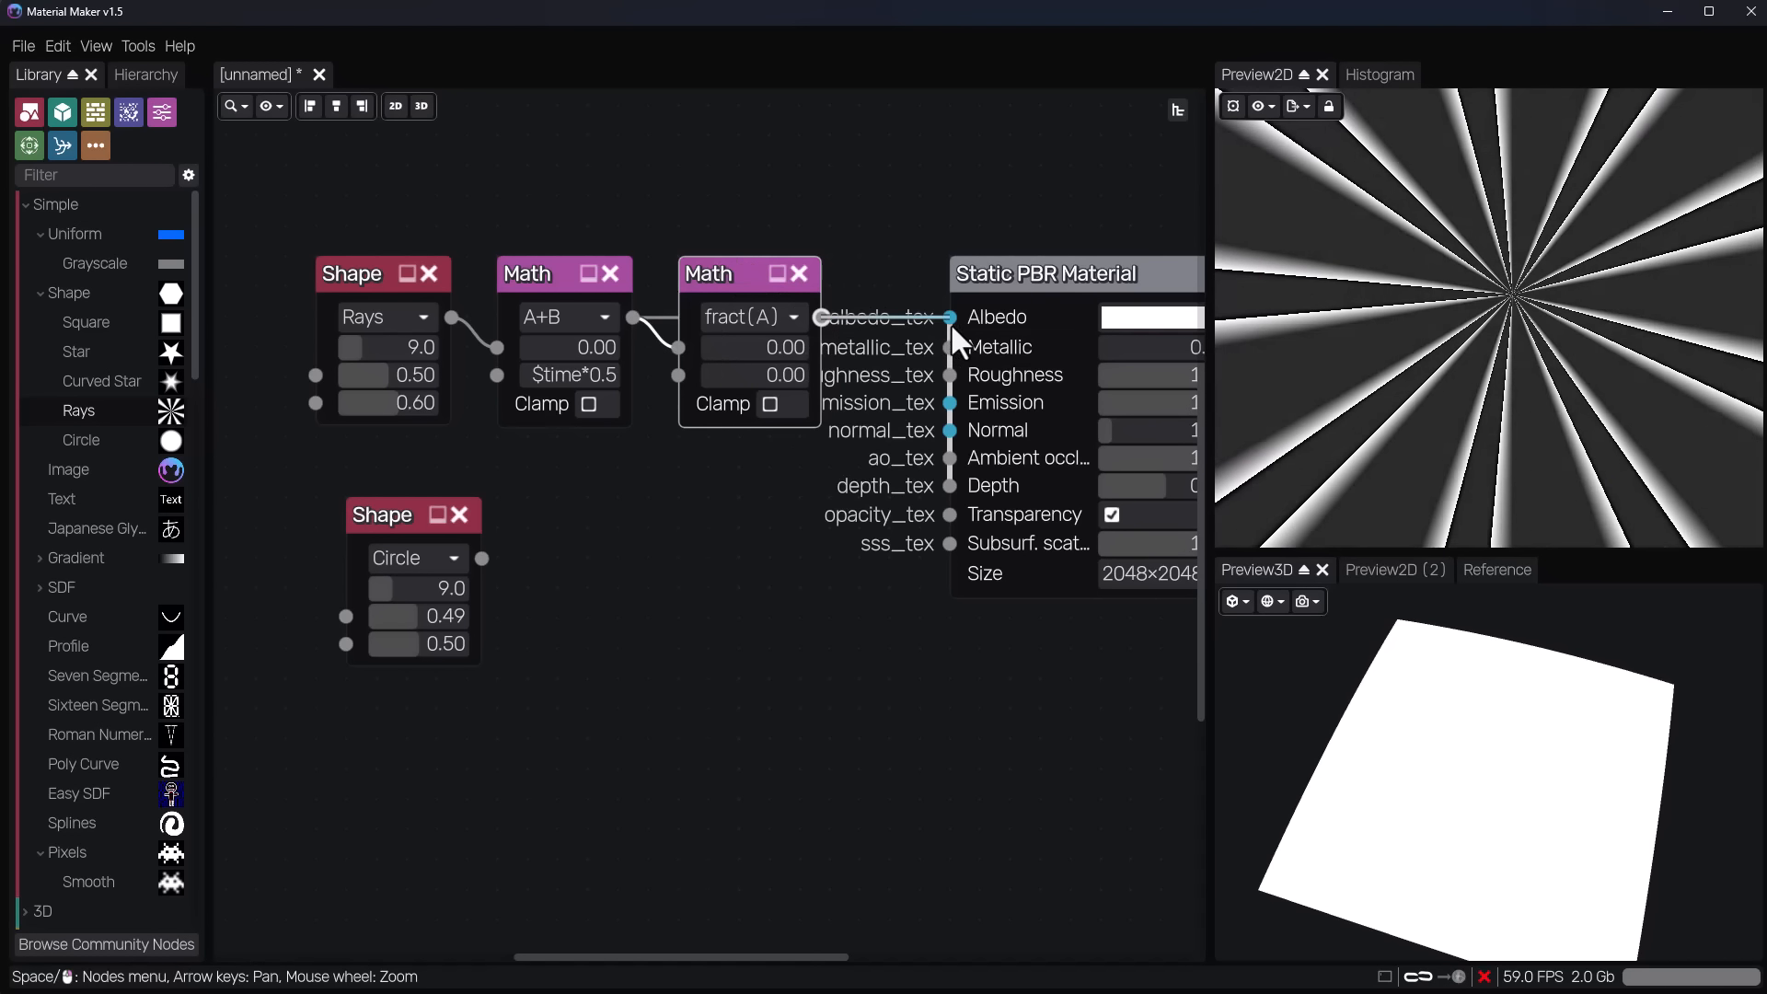
pyautogui.click(802, 549)
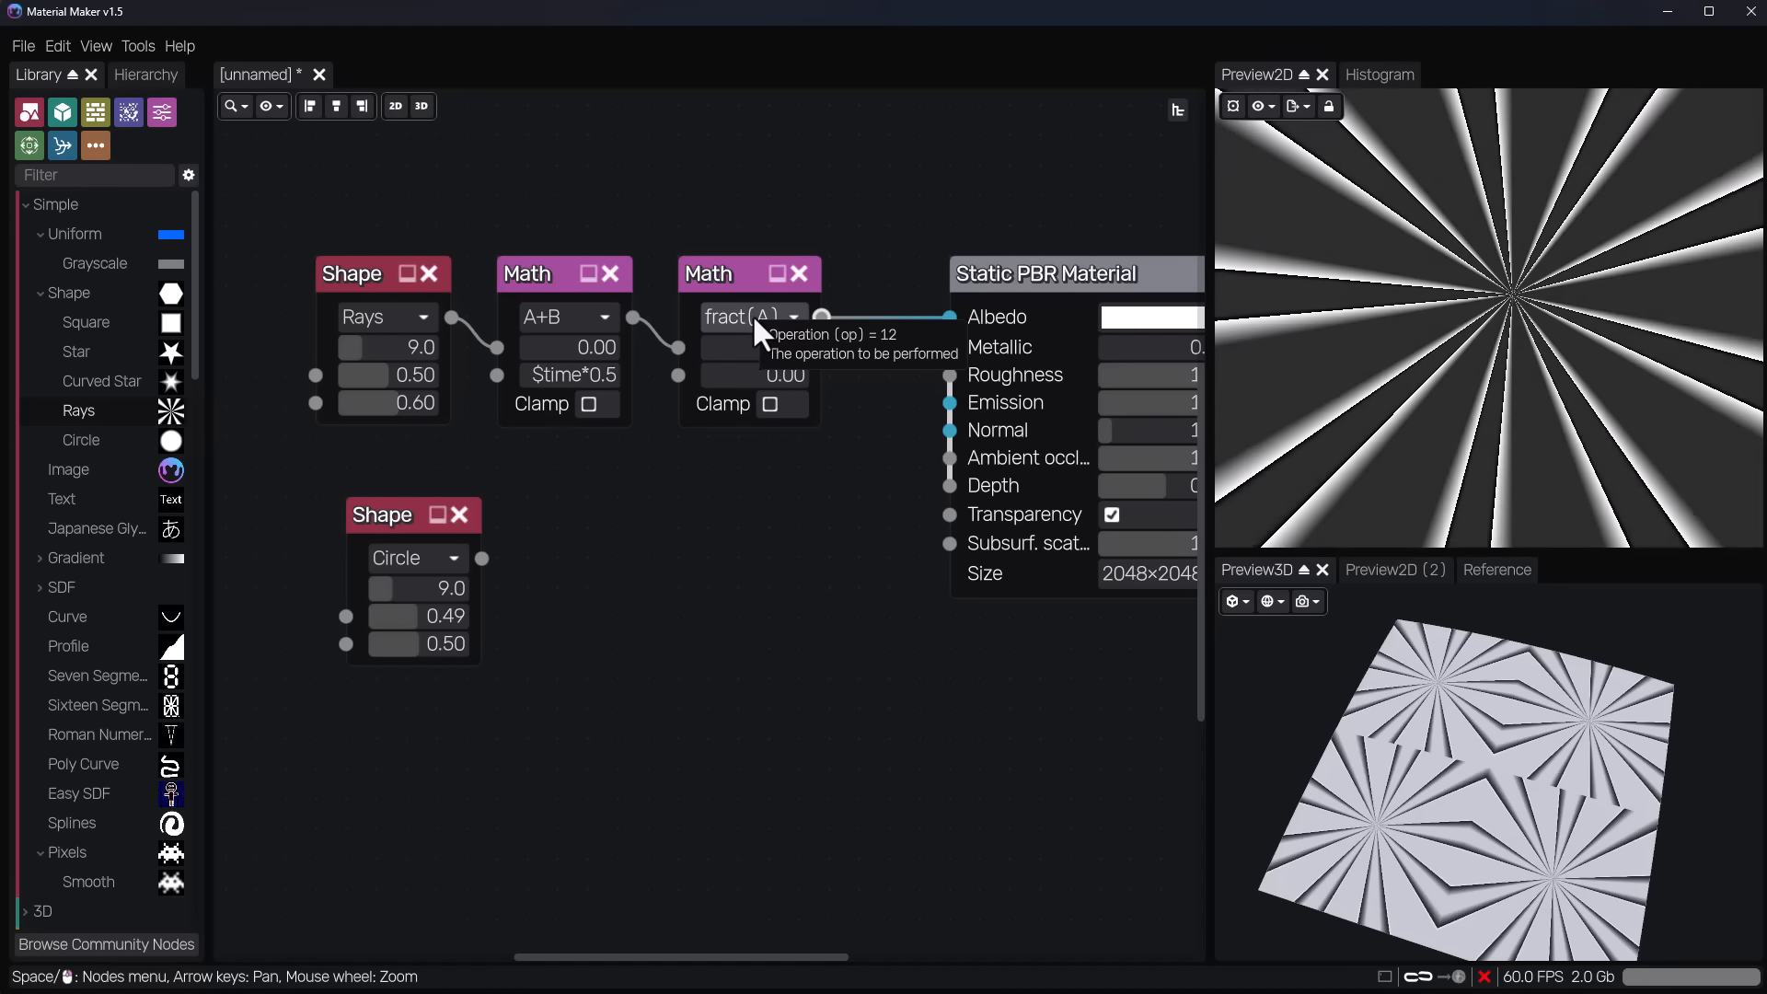
# Change the second Math node's operation to ping-pong(A, B) and move it closer to the first Math node.
pyautogui.click(755, 319)
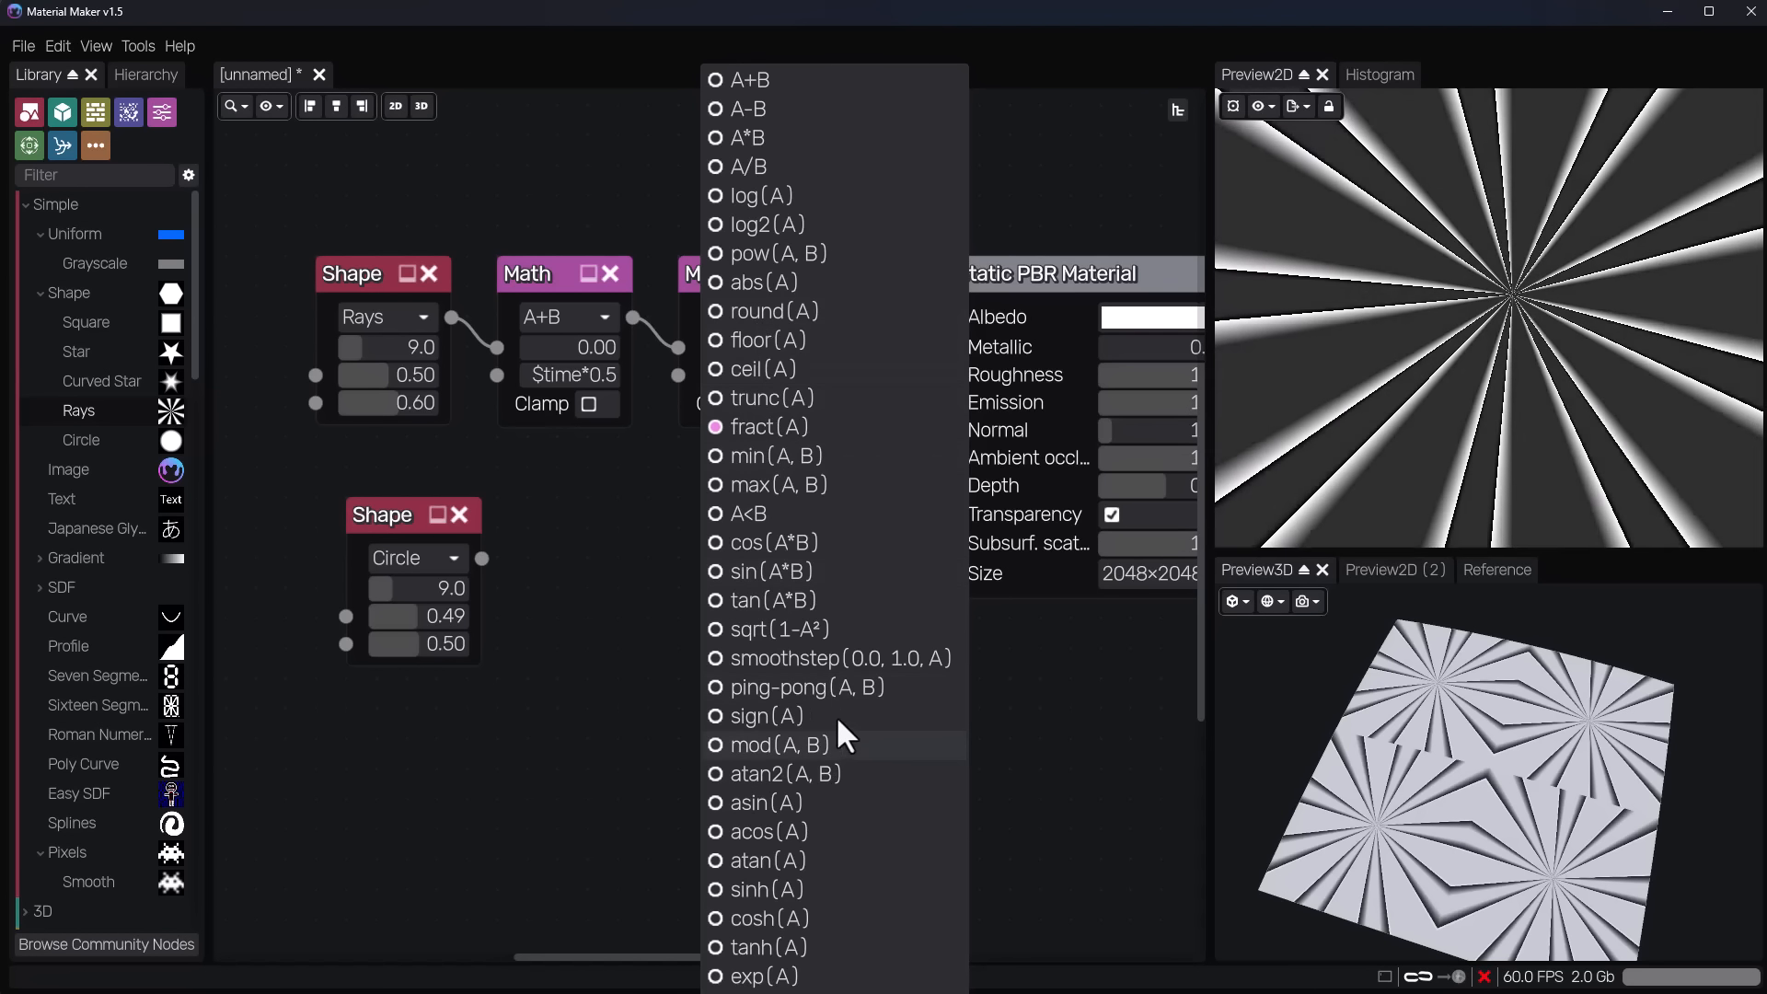
pyautogui.click(839, 686)
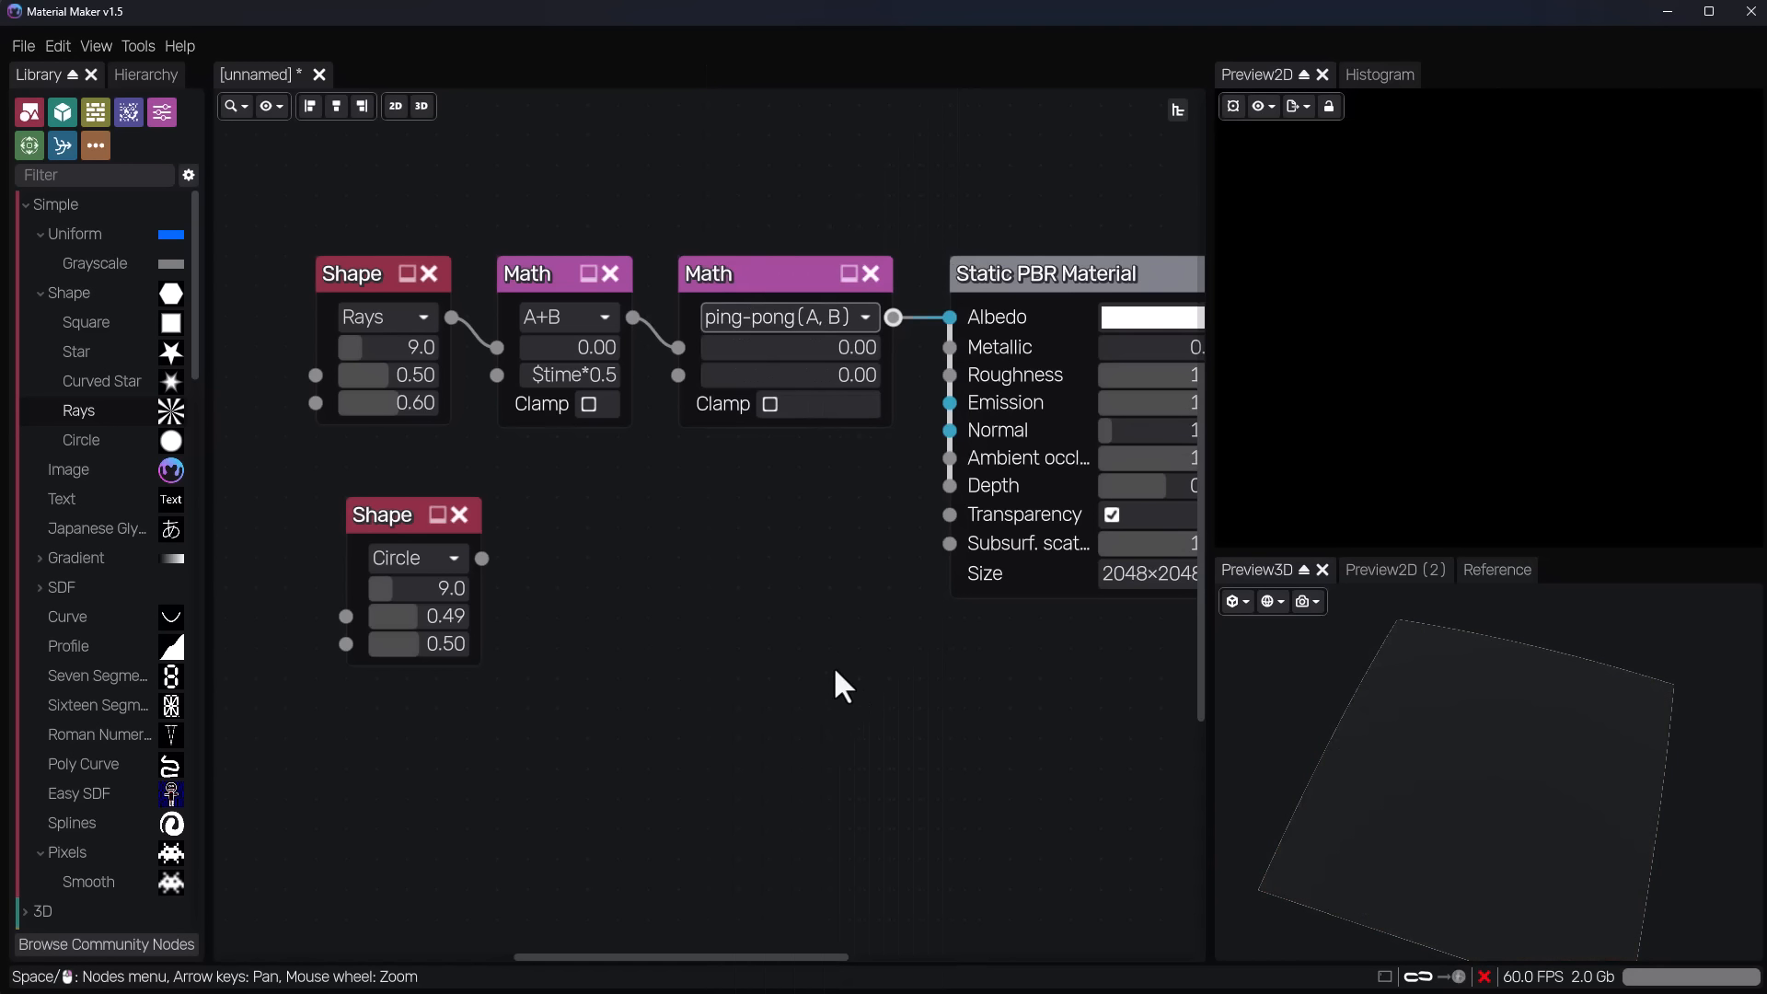
pyautogui.click(775, 285)
pyautogui.moveTo(770, 274); pyautogui.dragTo(740, 274)
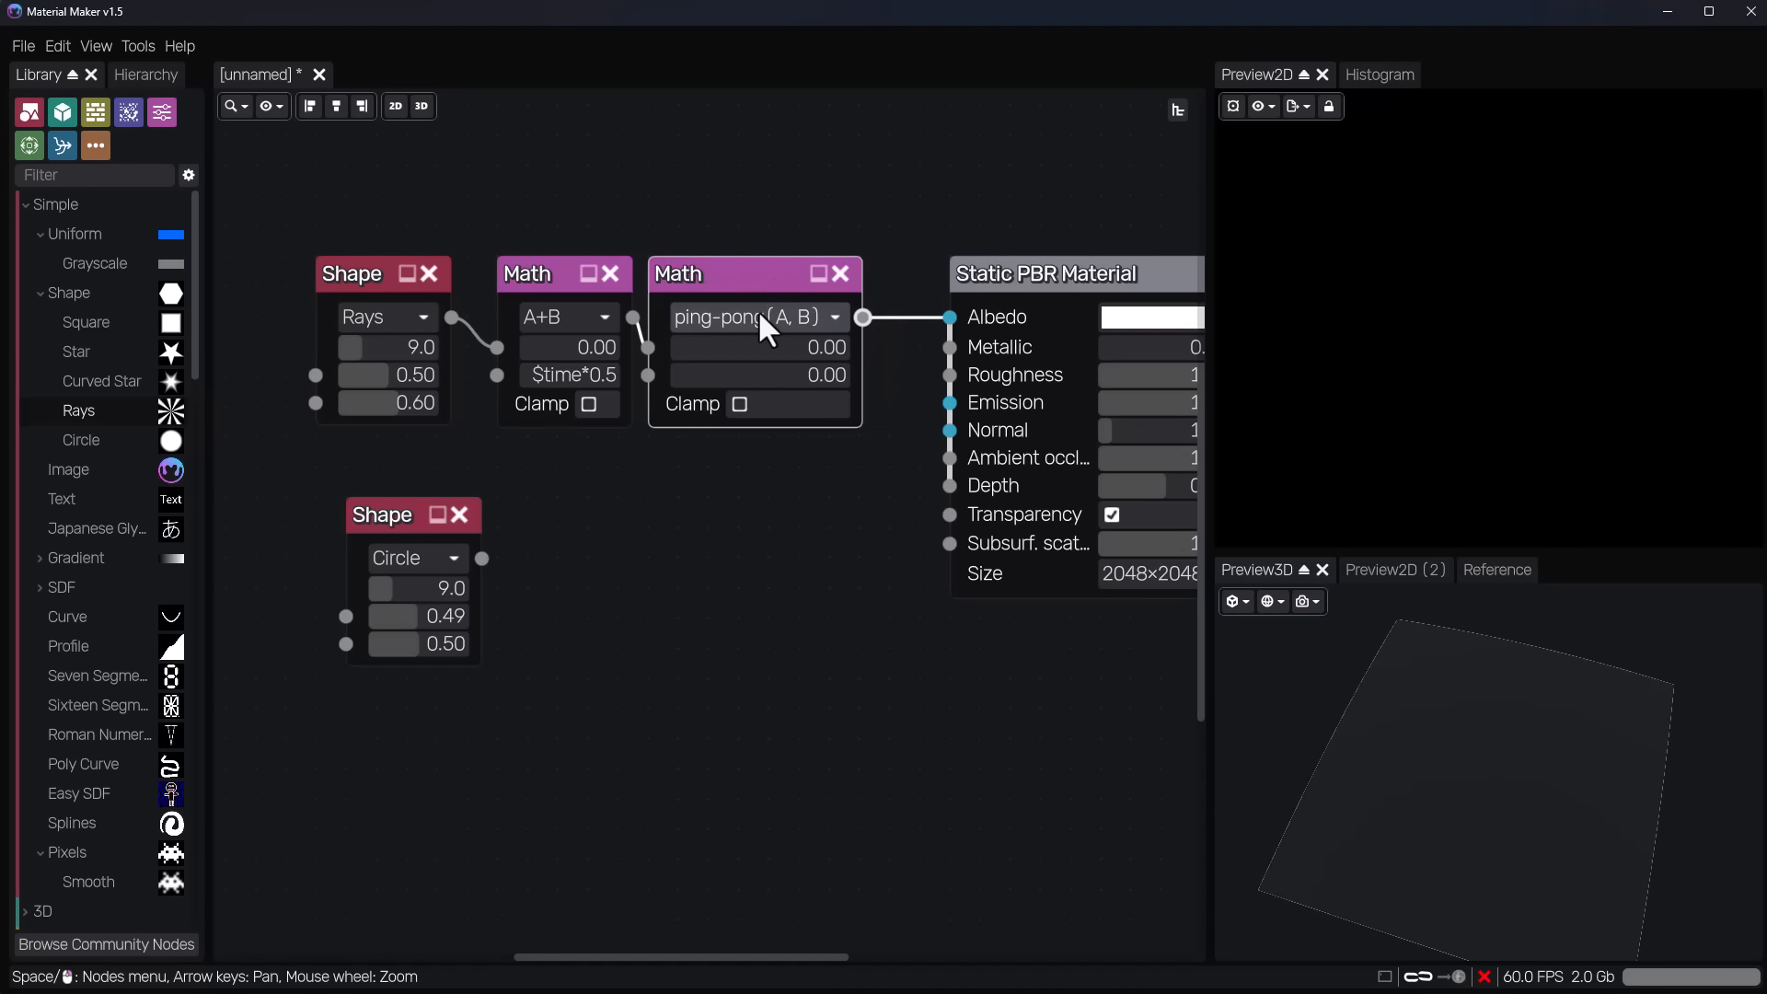
# Set the ping-pong Math node's default A to 0.2, try 0.5 for default B, and reduce B to 0.36.
pyautogui.moveTo(683, 338); pyautogui.dragTo(736, 345)
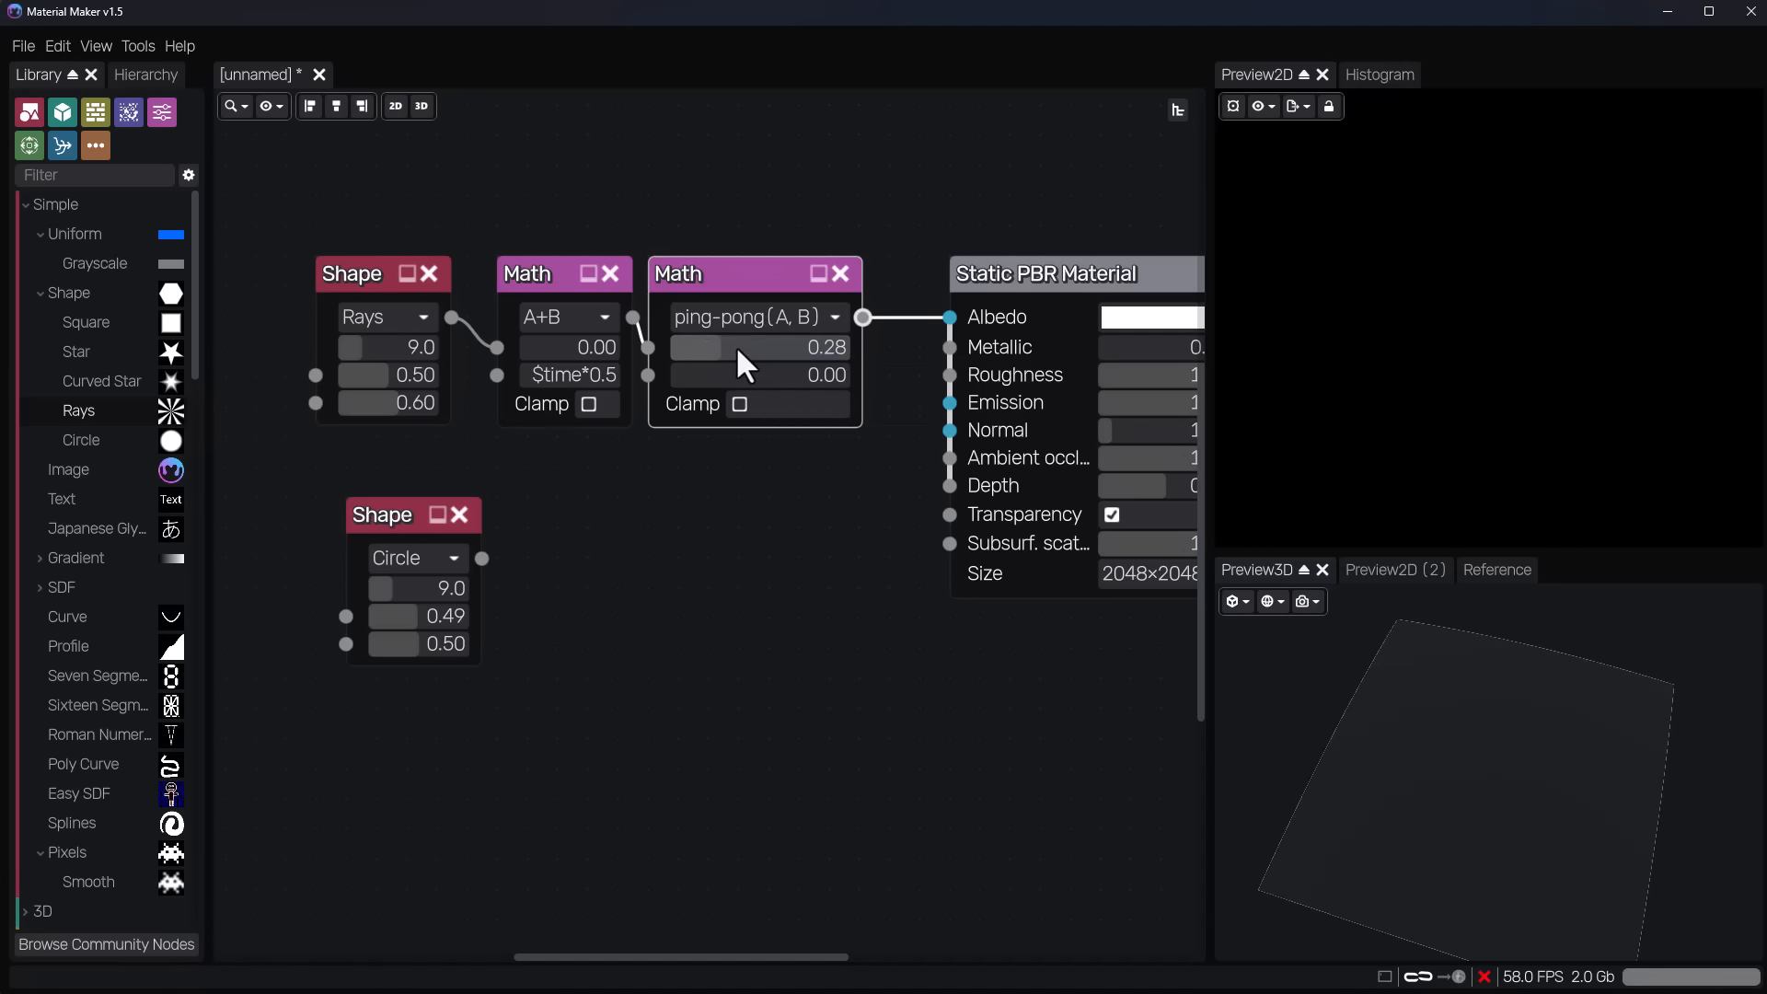
pyautogui.click(736, 345)
pyautogui.write('0.2')
pyautogui.press('Return')
pyautogui.click(746, 377)
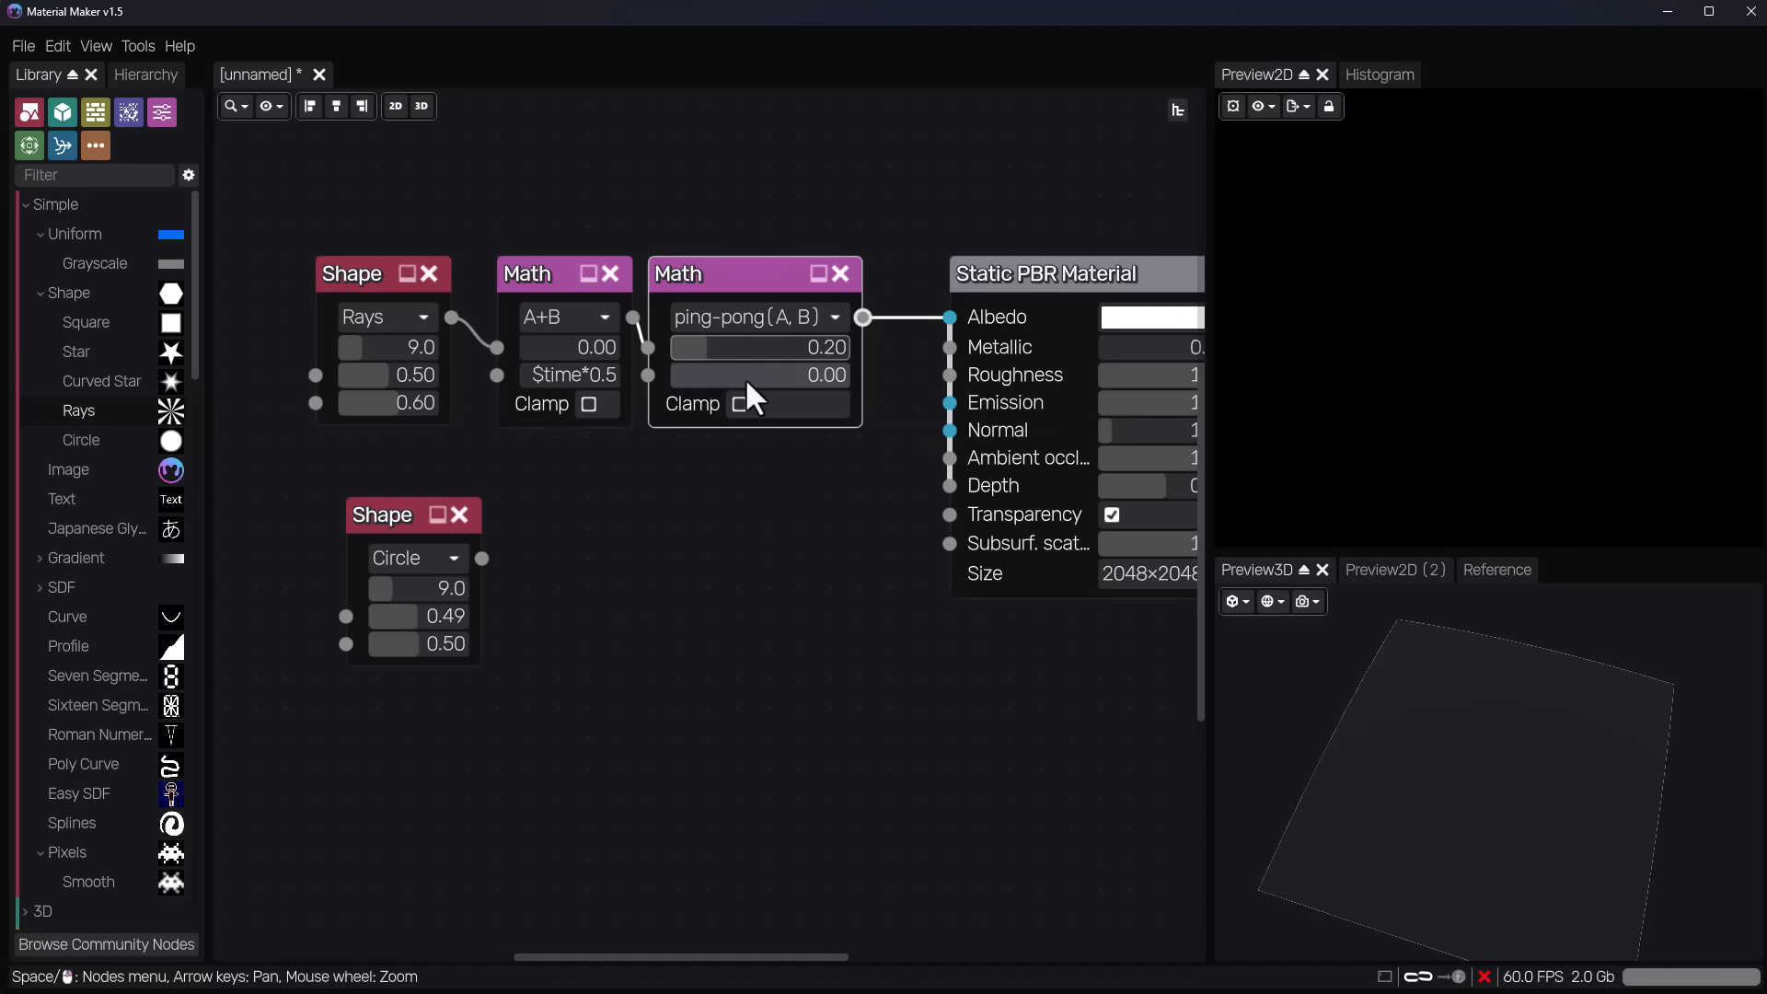
pyautogui.write('0.5')
pyautogui.press('Return')
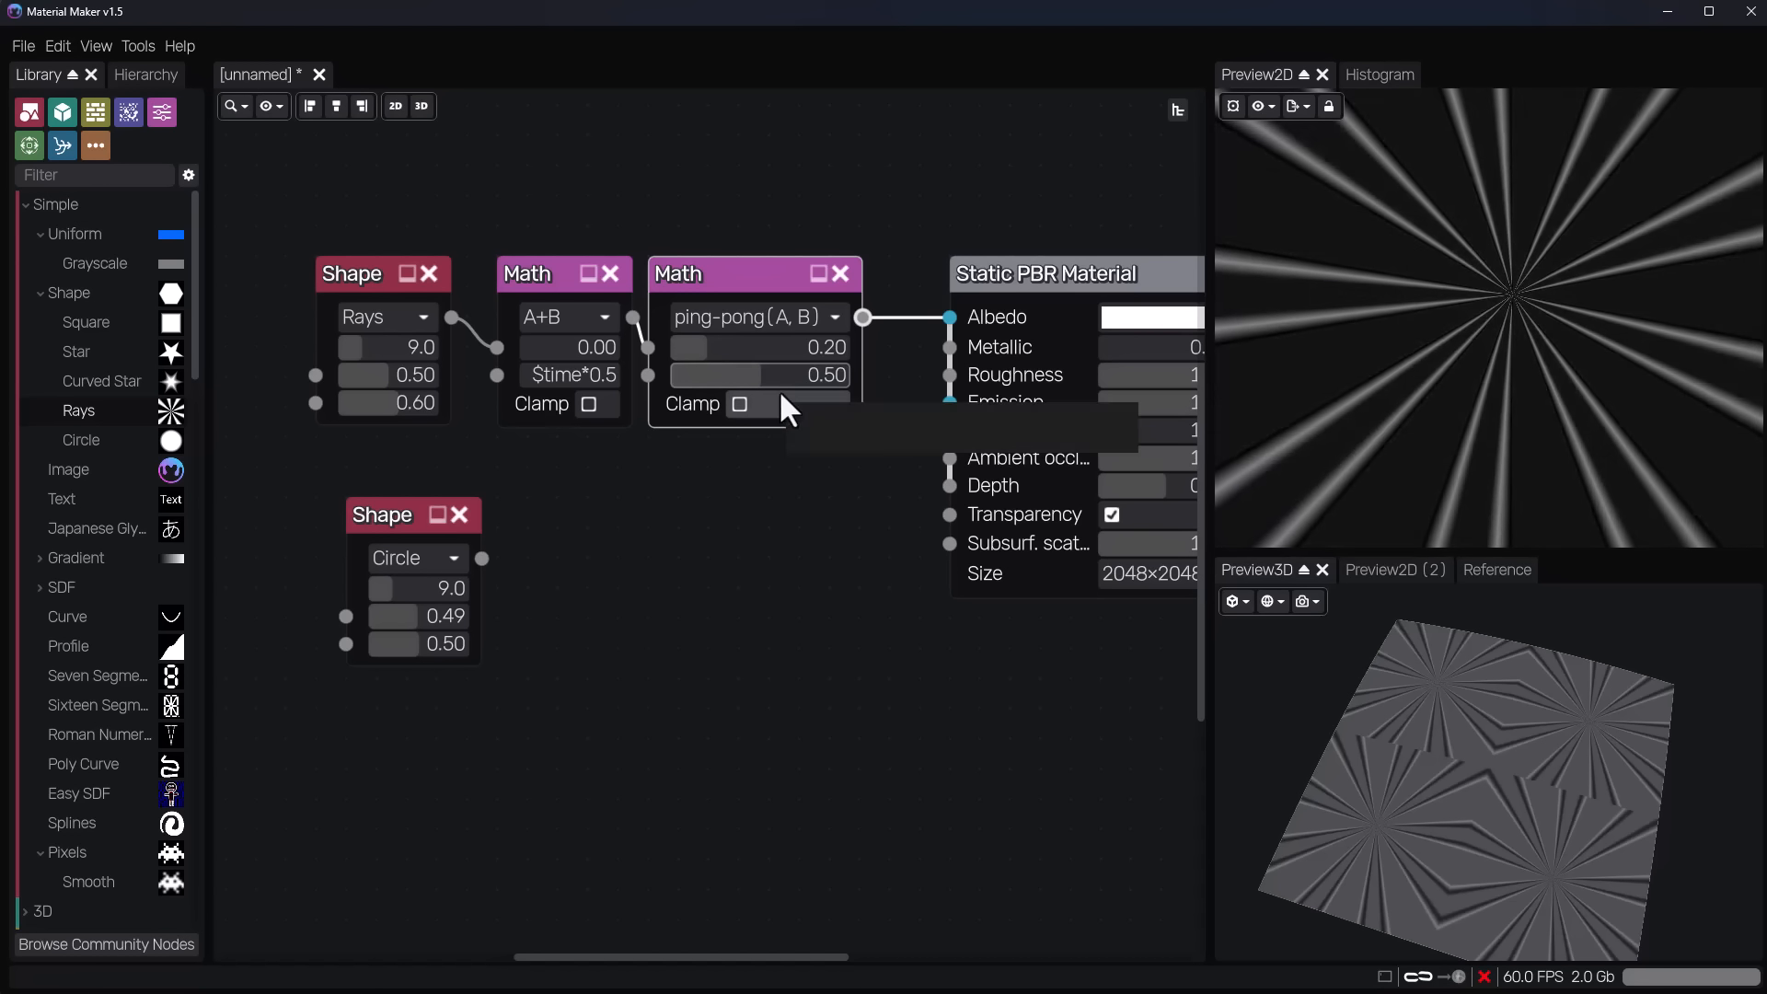
pyautogui.moveTo(755, 377); pyautogui.dragTo(730, 378)
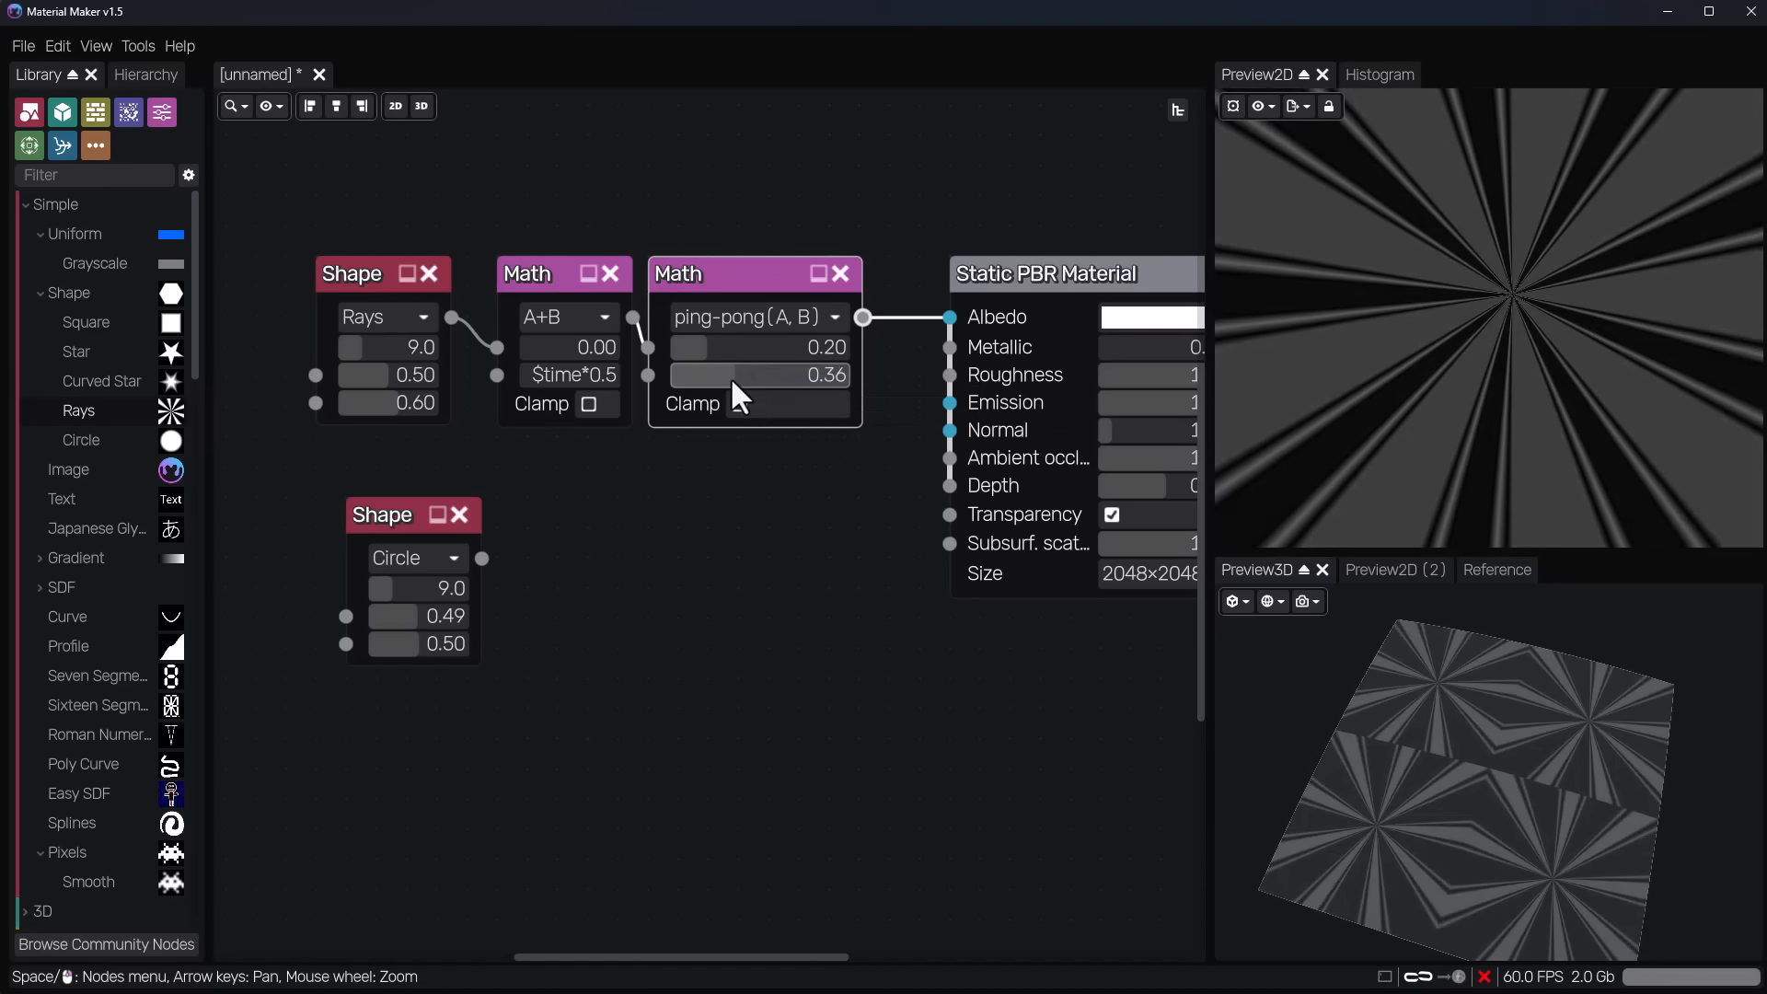
# Make room before the Static PBR Material node and insert a Colorize node between the ping-pong Math node and Albedo.
pyautogui.moveTo(742, 603); pyautogui.dragTo(447, 631, button='middle')
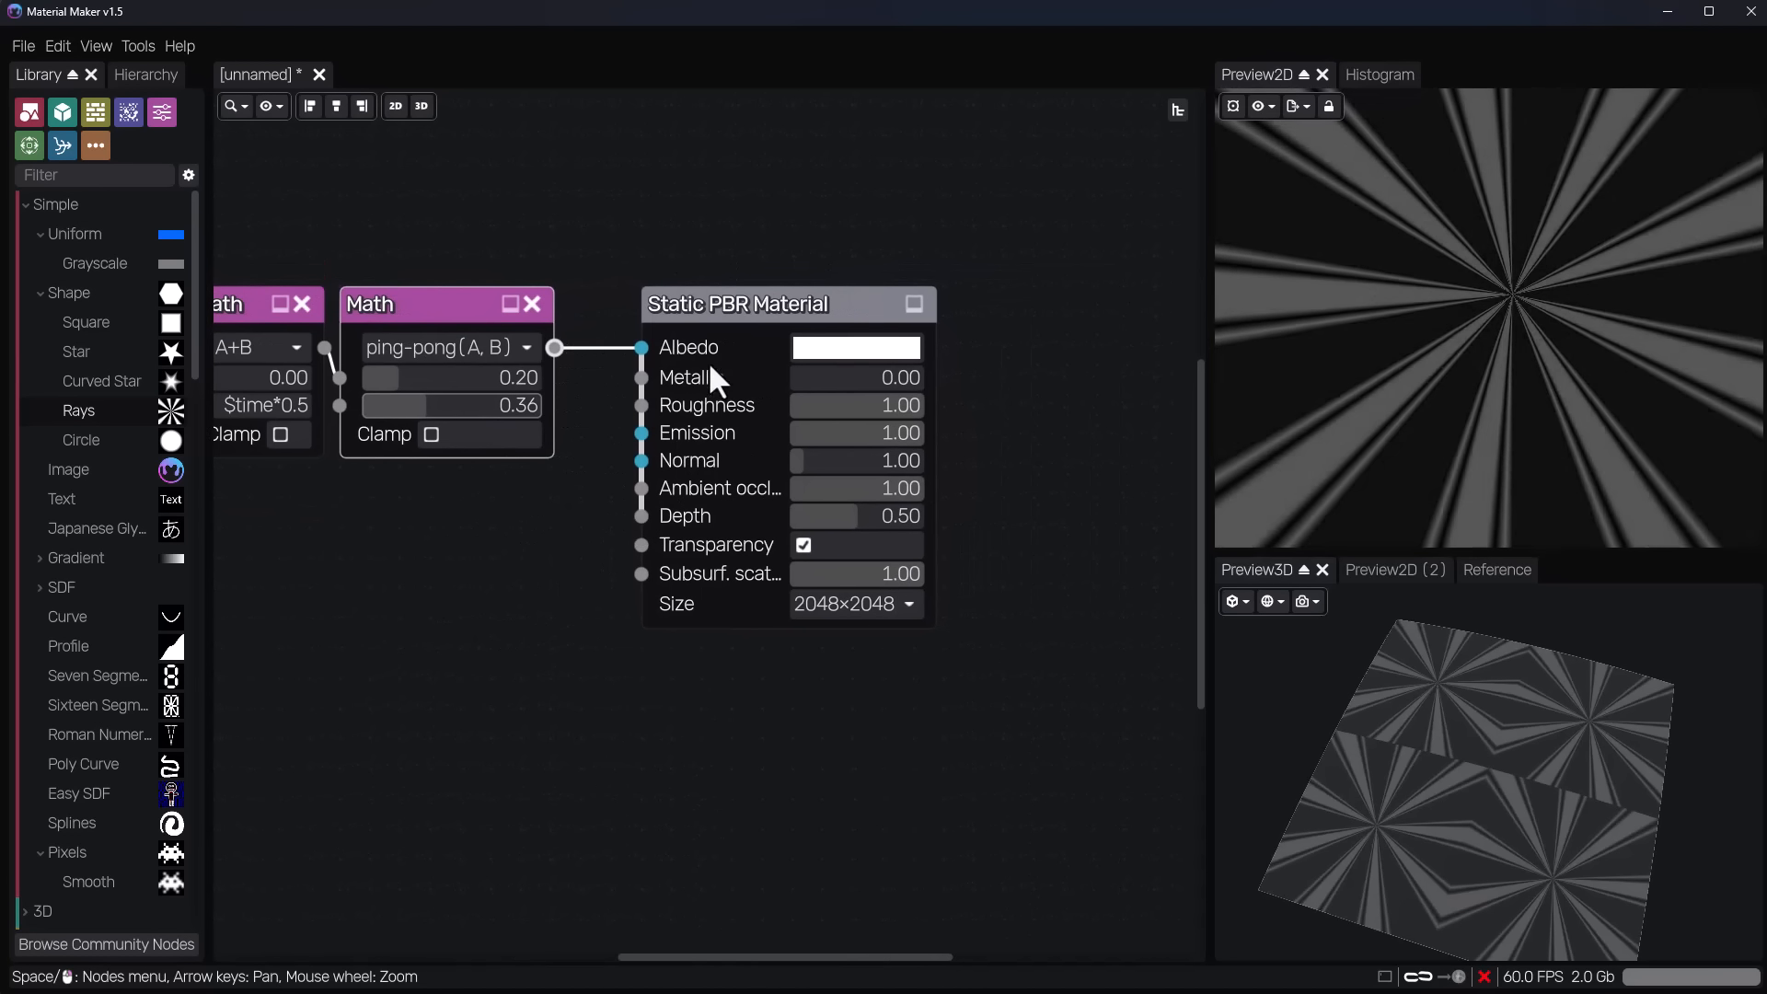
pyautogui.moveTo(760, 297); pyautogui.dragTo(973, 296)
pyautogui.moveTo(554, 348); pyautogui.dragTo(740, 204)
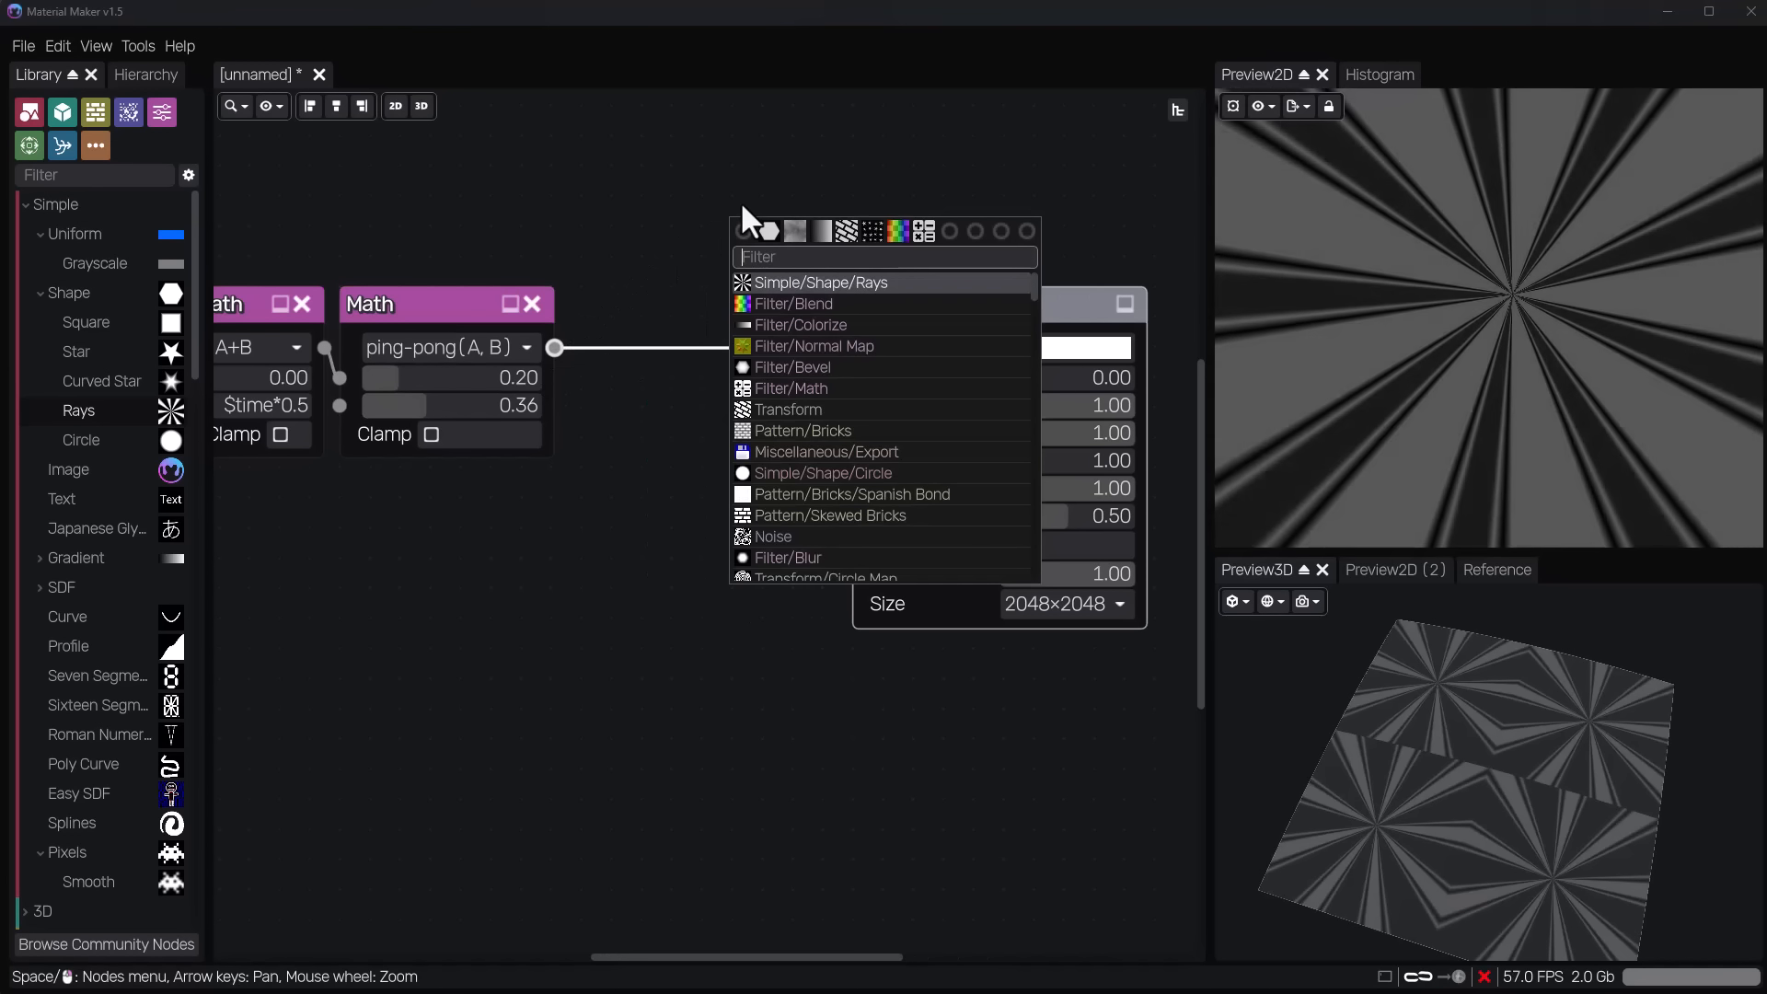
pyautogui.write('colo')
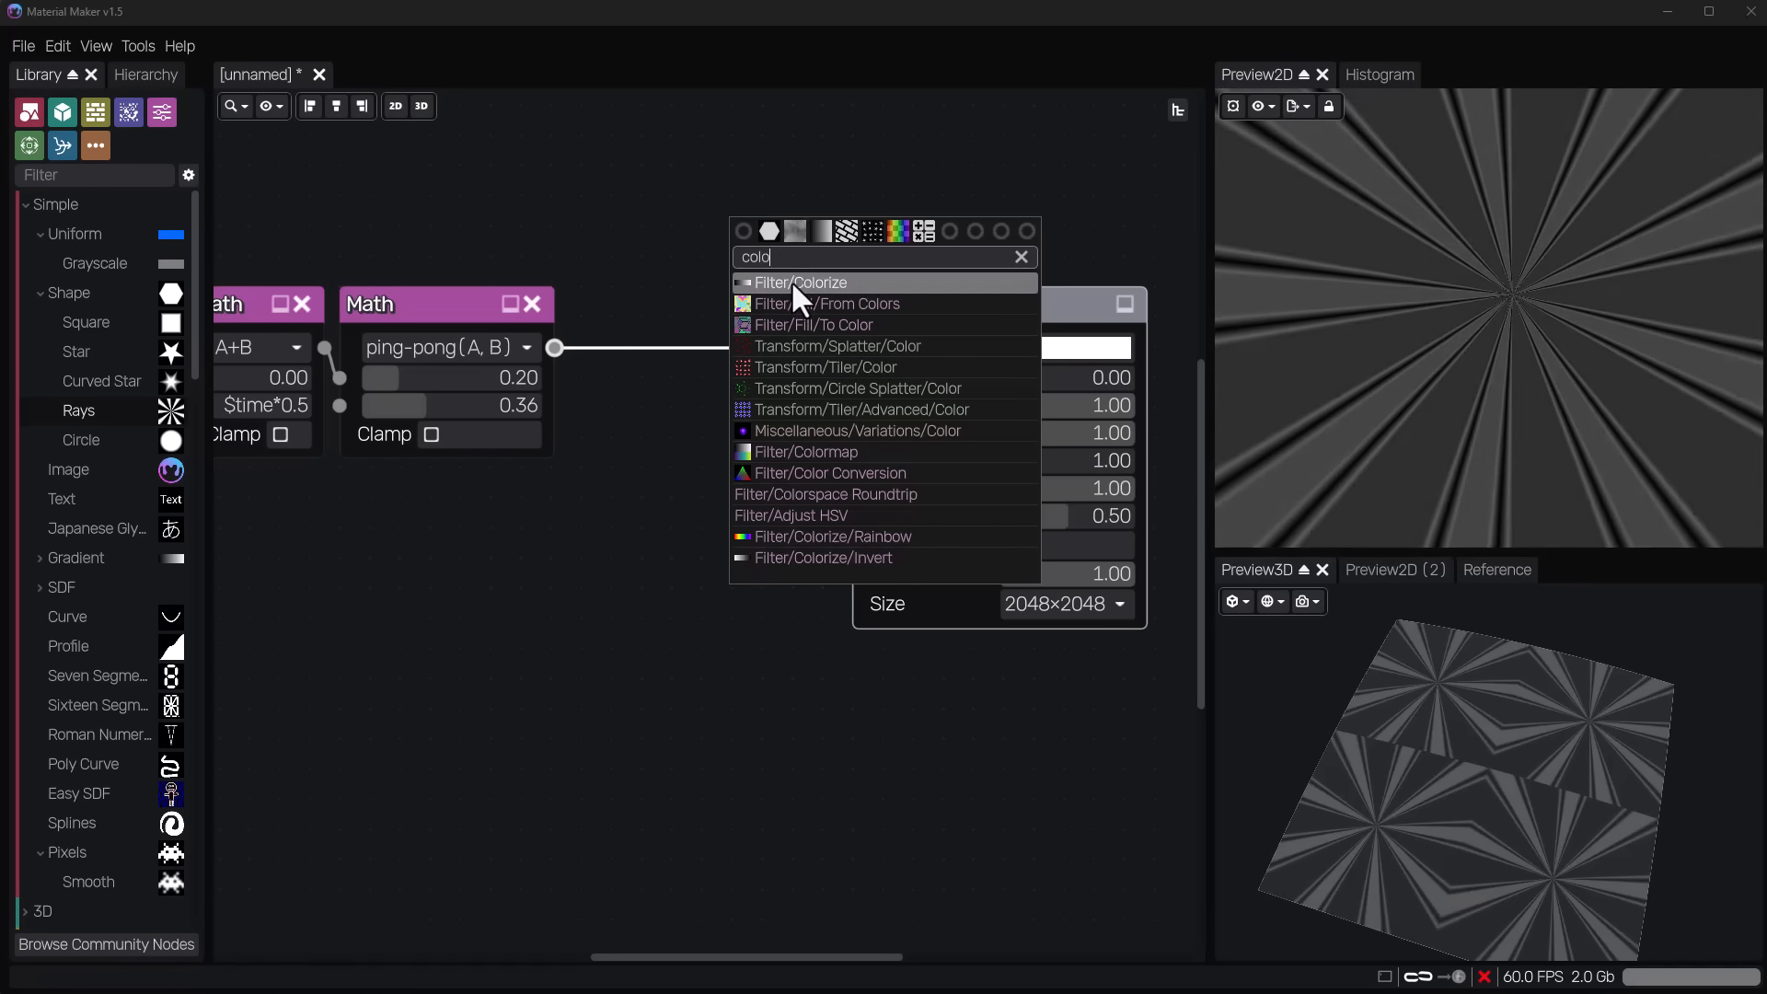
pyautogui.click(792, 282)
pyautogui.moveTo(871, 234); pyautogui.dragTo(850, 348)
# Recolour the white stop of the Colorize node's gradient to bright red.
pyautogui.click(812, 221)
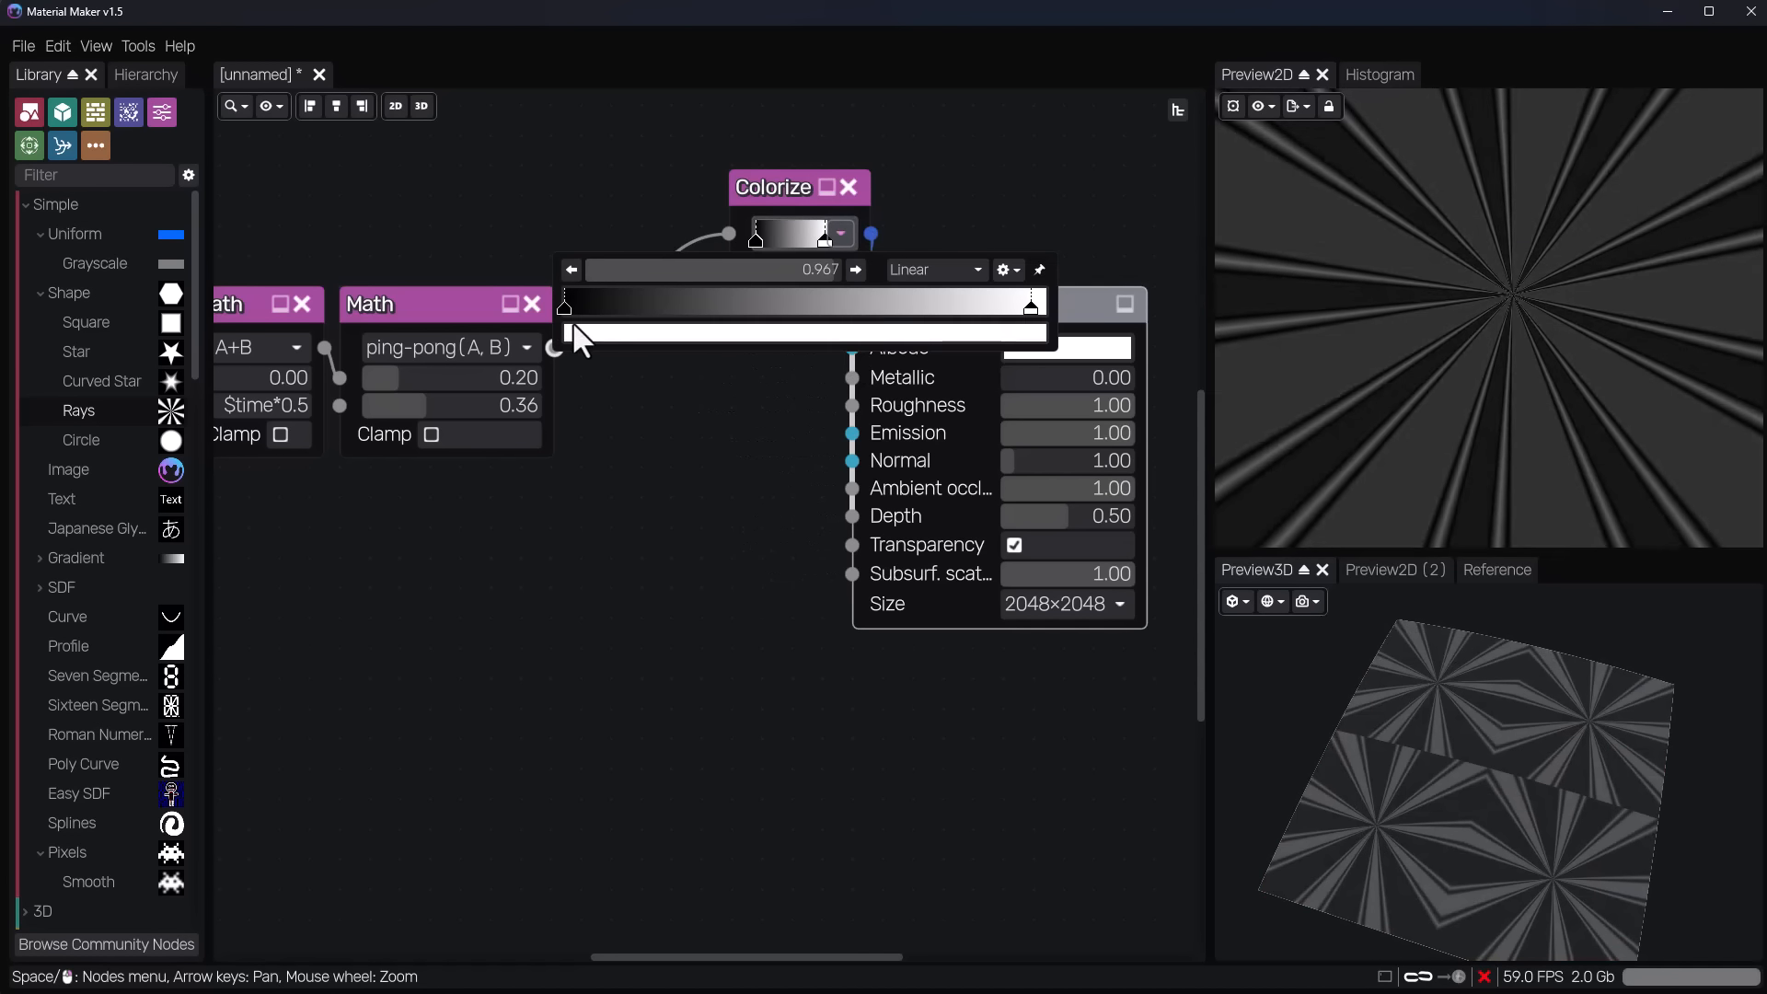
pyautogui.click(581, 331)
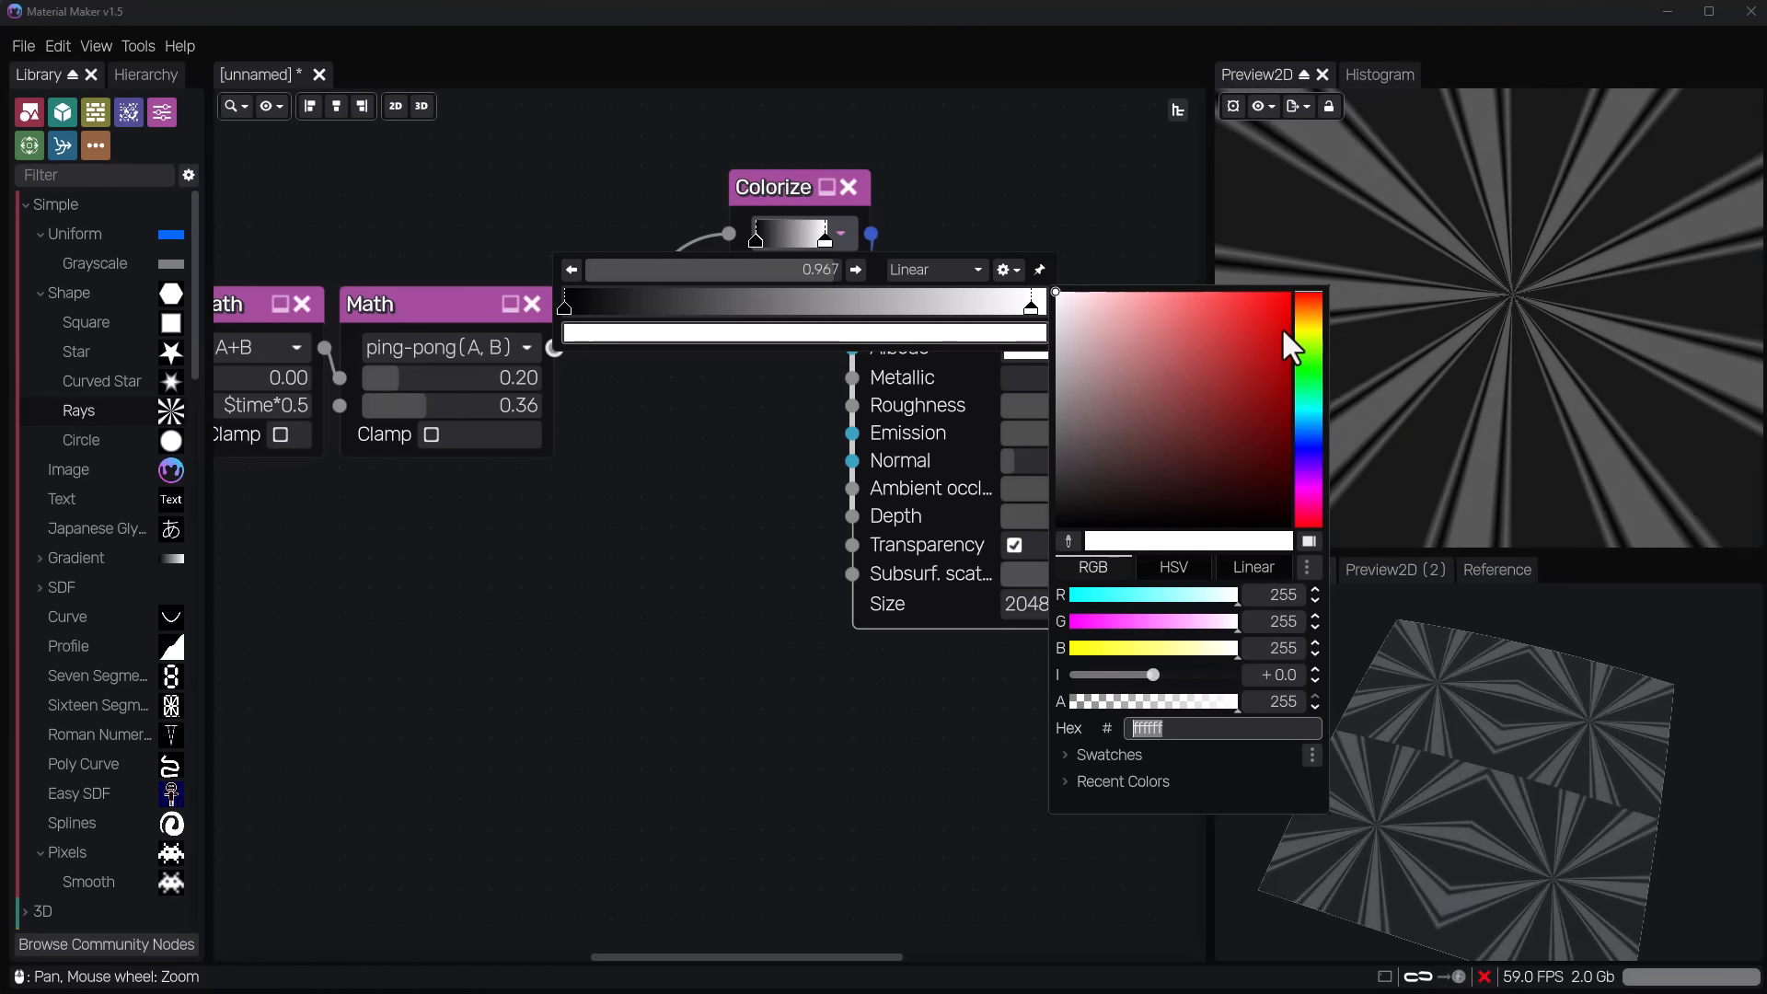
pyautogui.click(1268, 312)
pyautogui.click(754, 239)
pyautogui.click(754, 239)
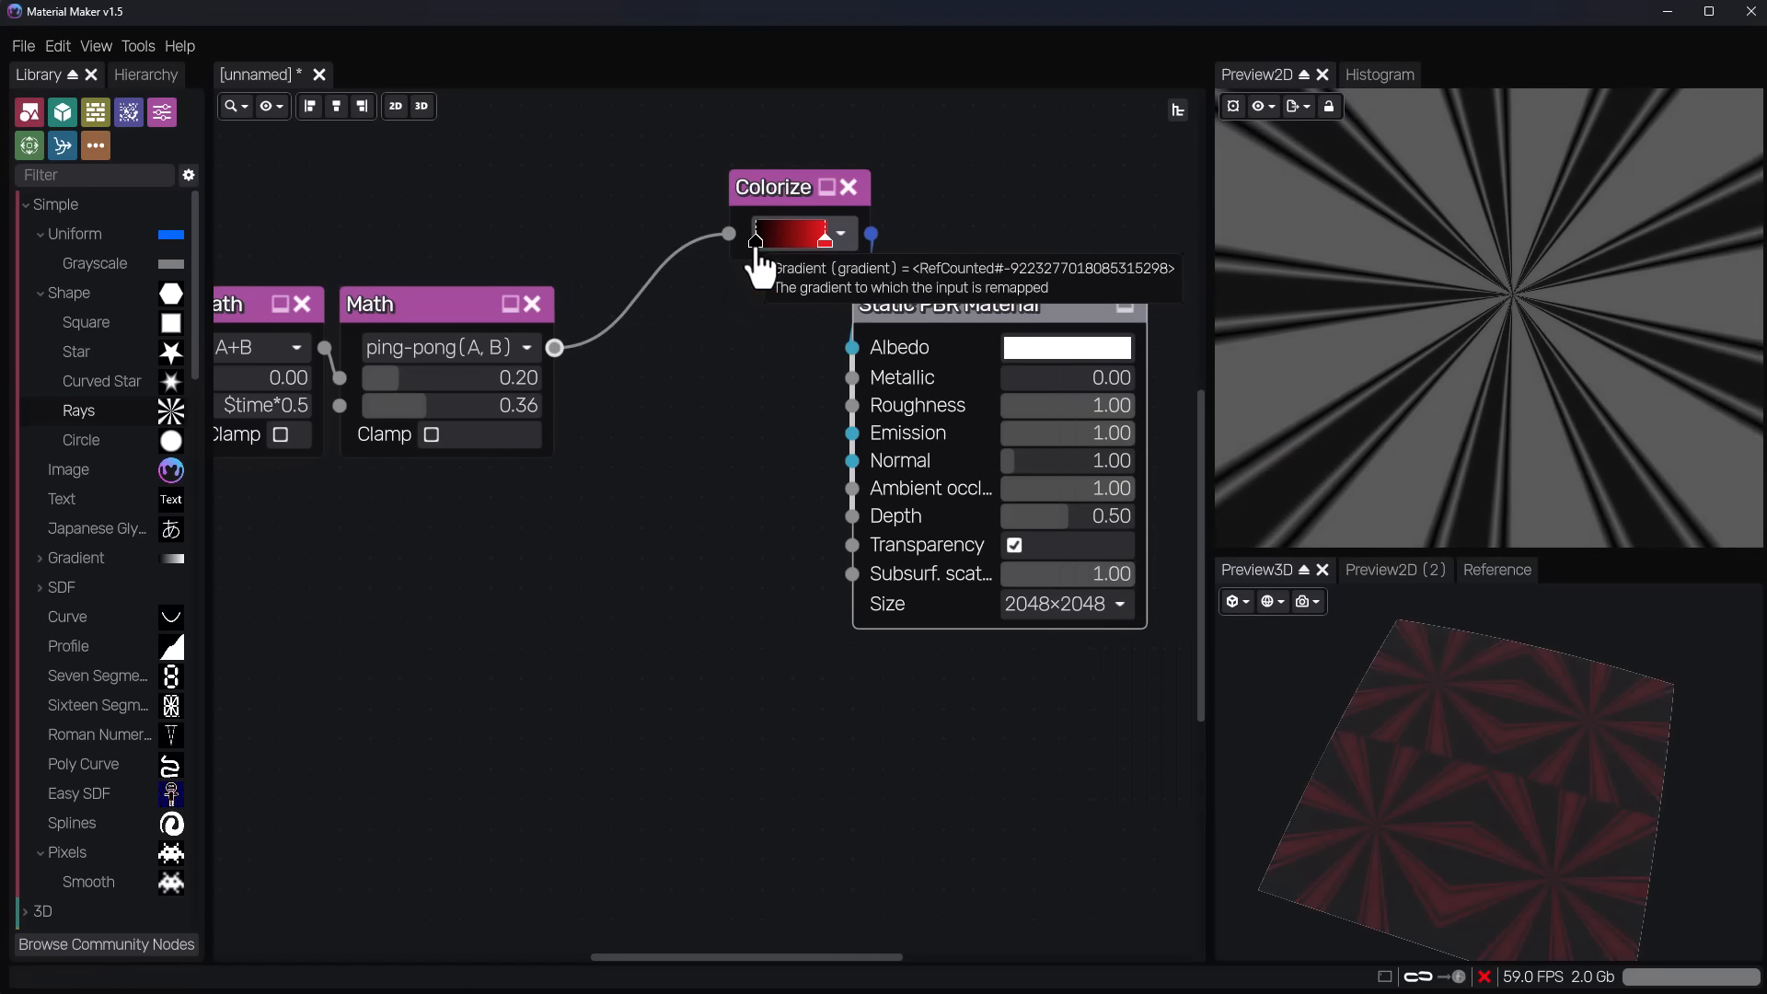
# Recolour the gradient's black stop to yellow (hex eccf33) and move the Colorize node into the gap between Math and material.
pyautogui.click(836, 230)
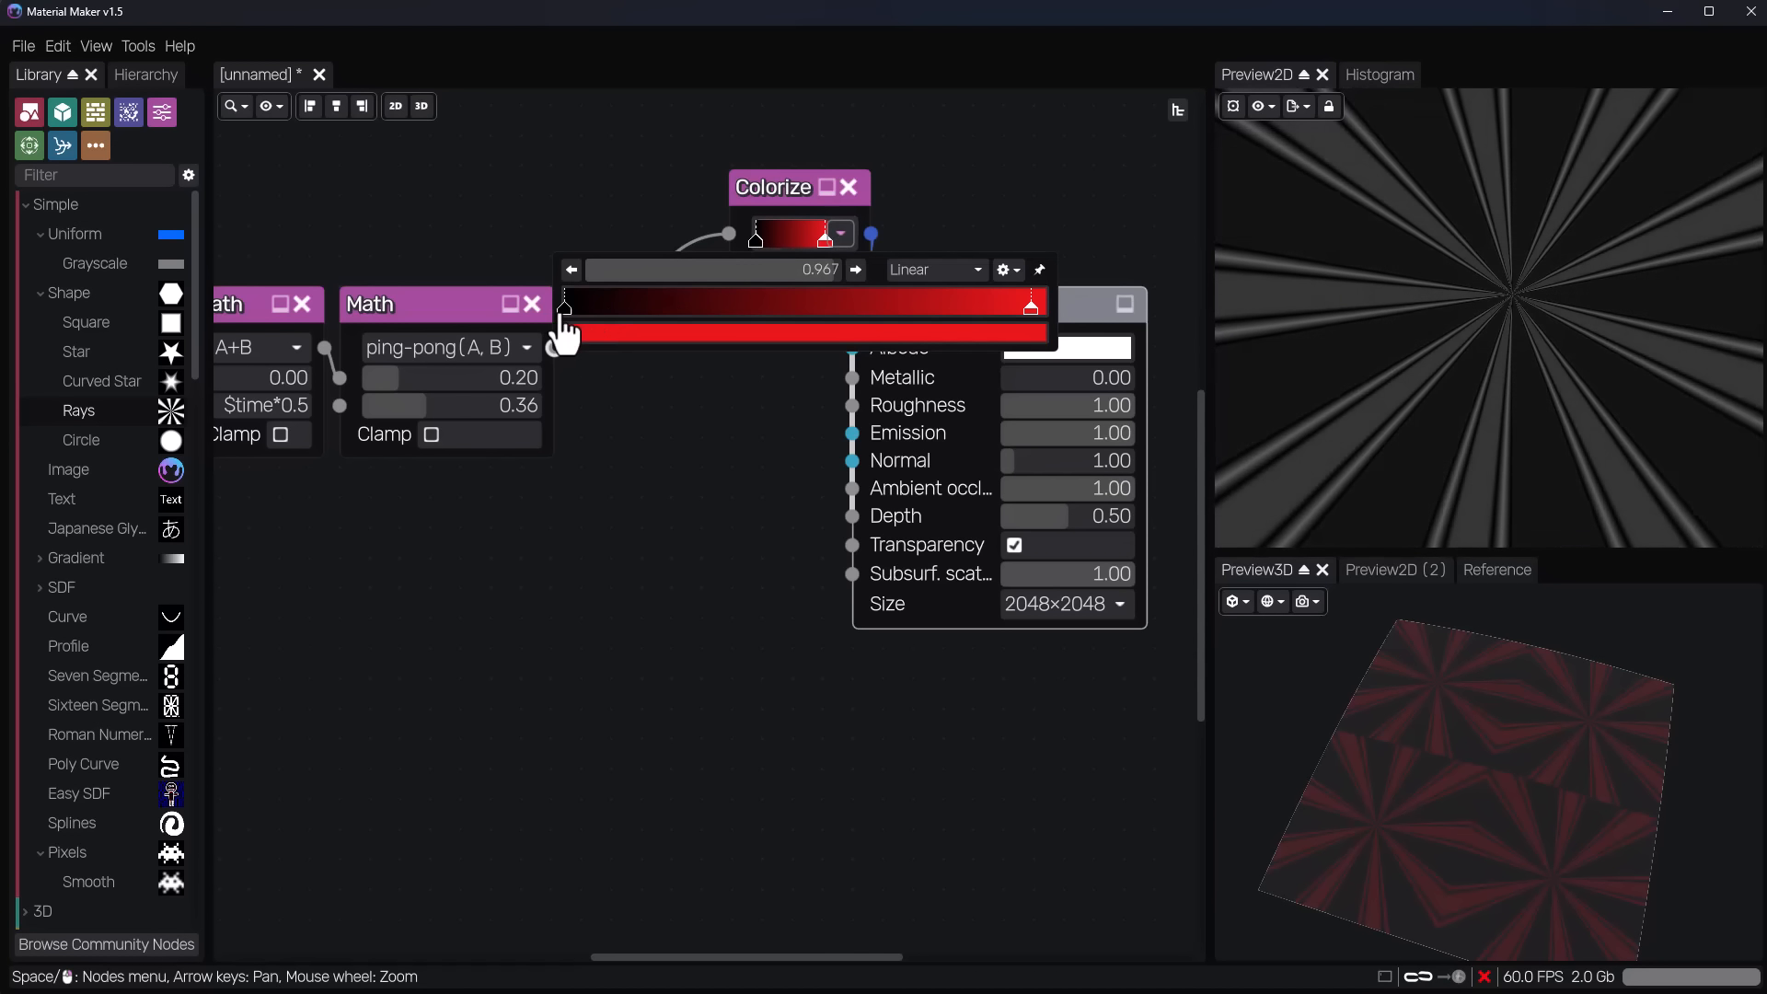
pyautogui.click(593, 329)
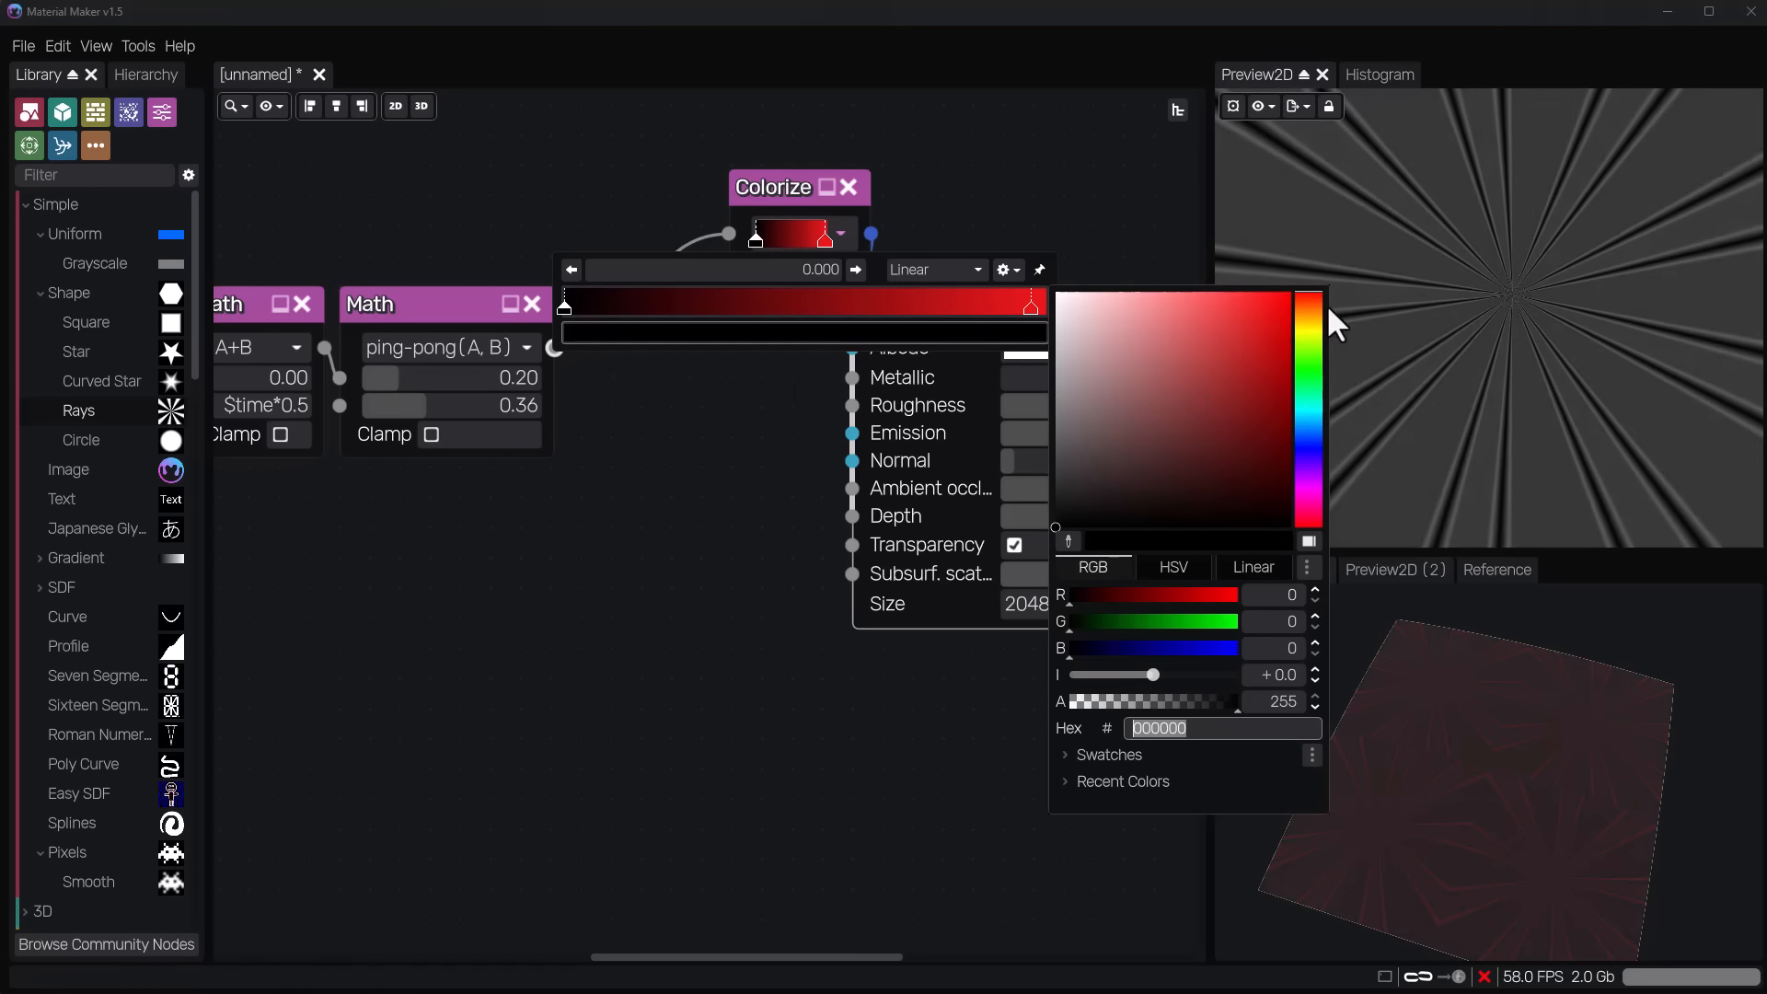
pyautogui.click(1308, 330)
pyautogui.click(1240, 309)
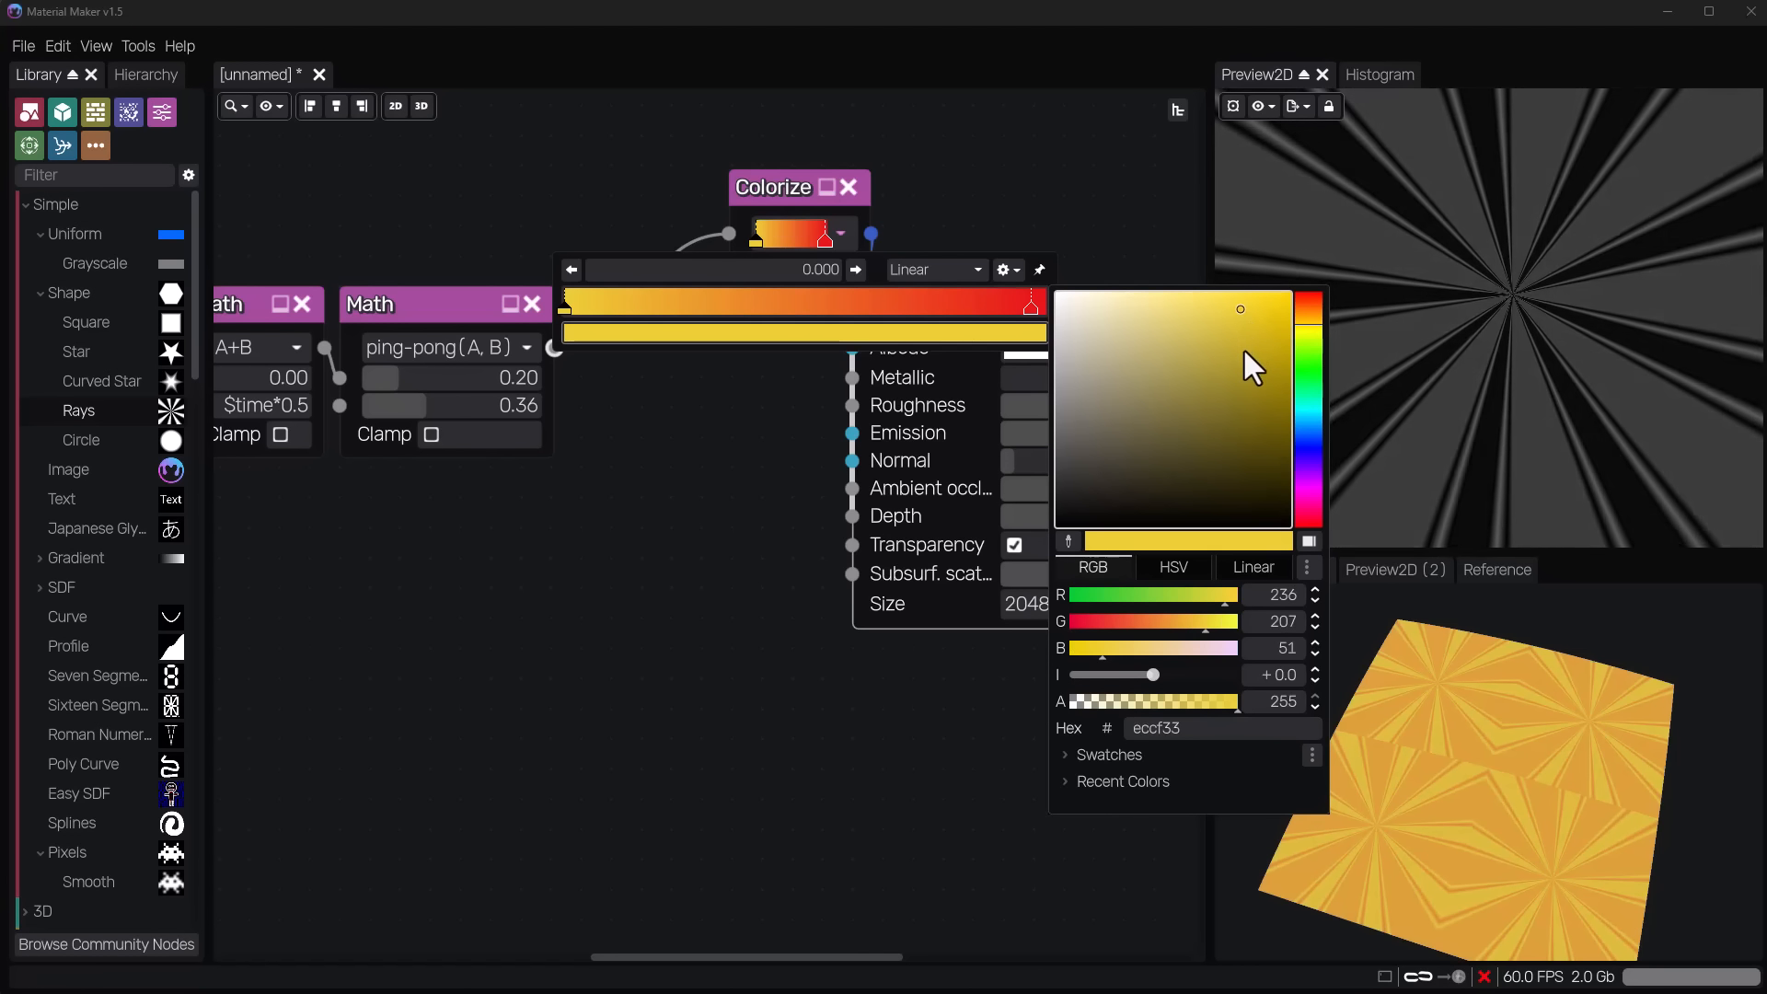
pyautogui.click(664, 438)
pyautogui.click(964, 191)
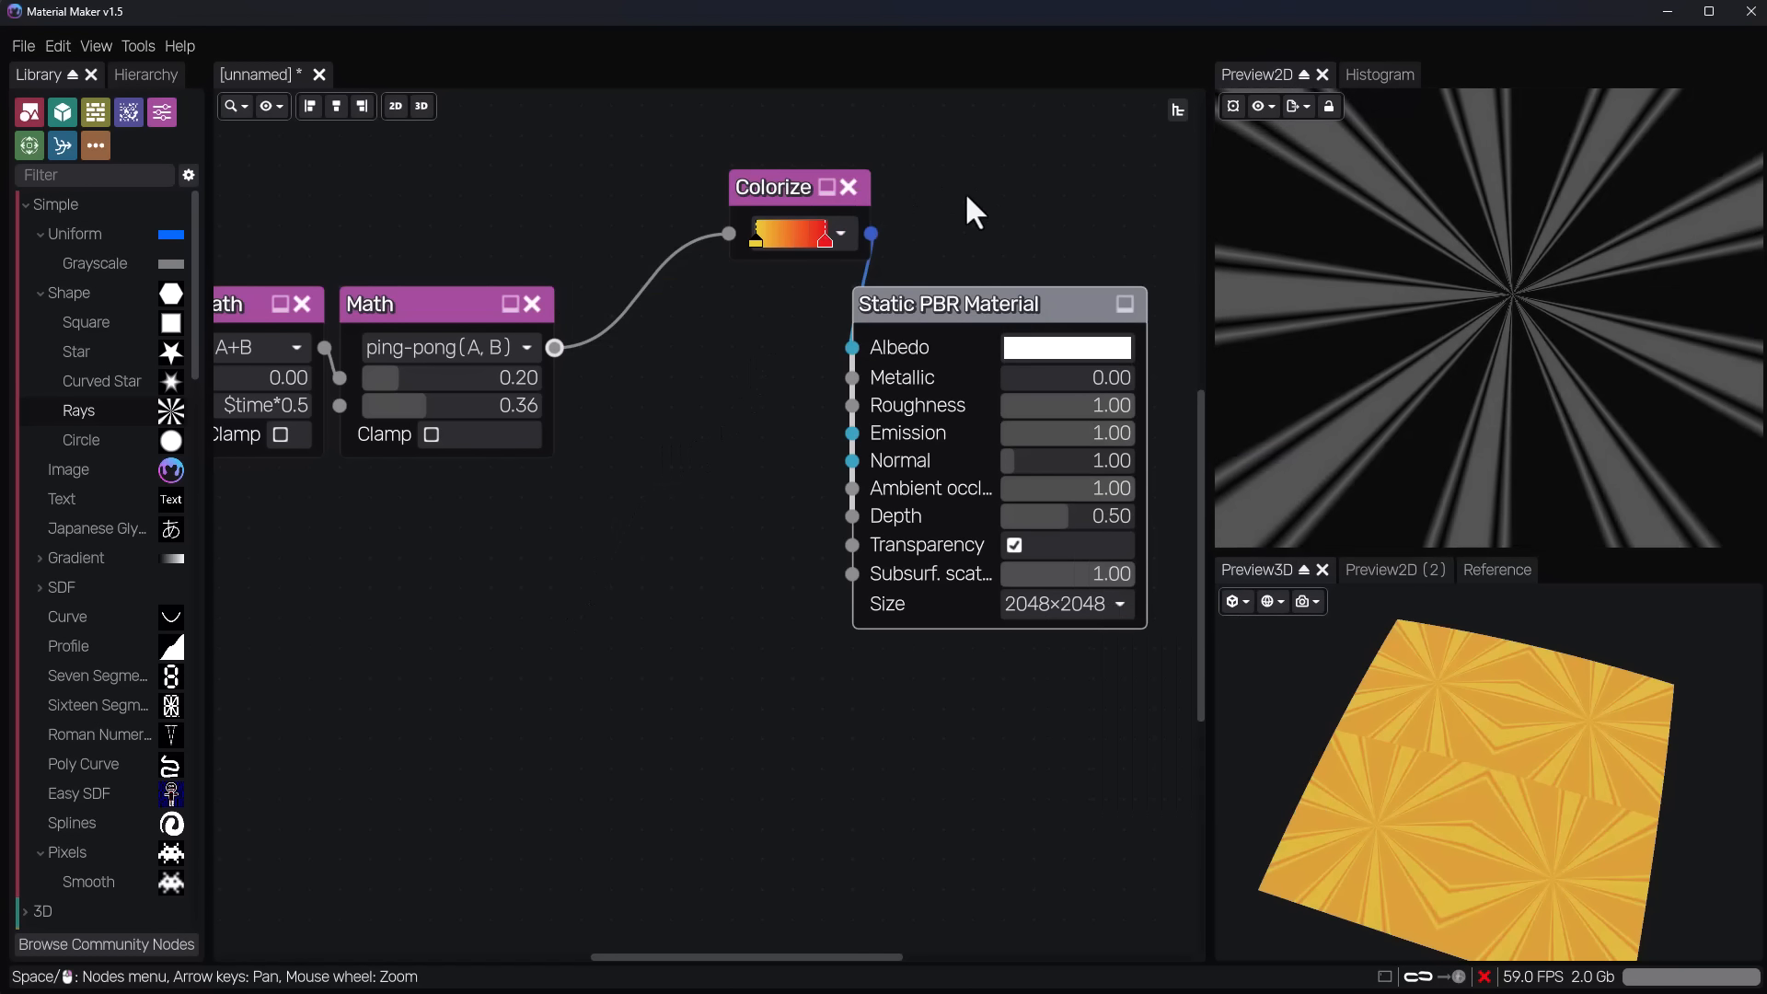
pyautogui.moveTo(792, 188); pyautogui.dragTo(734, 214)
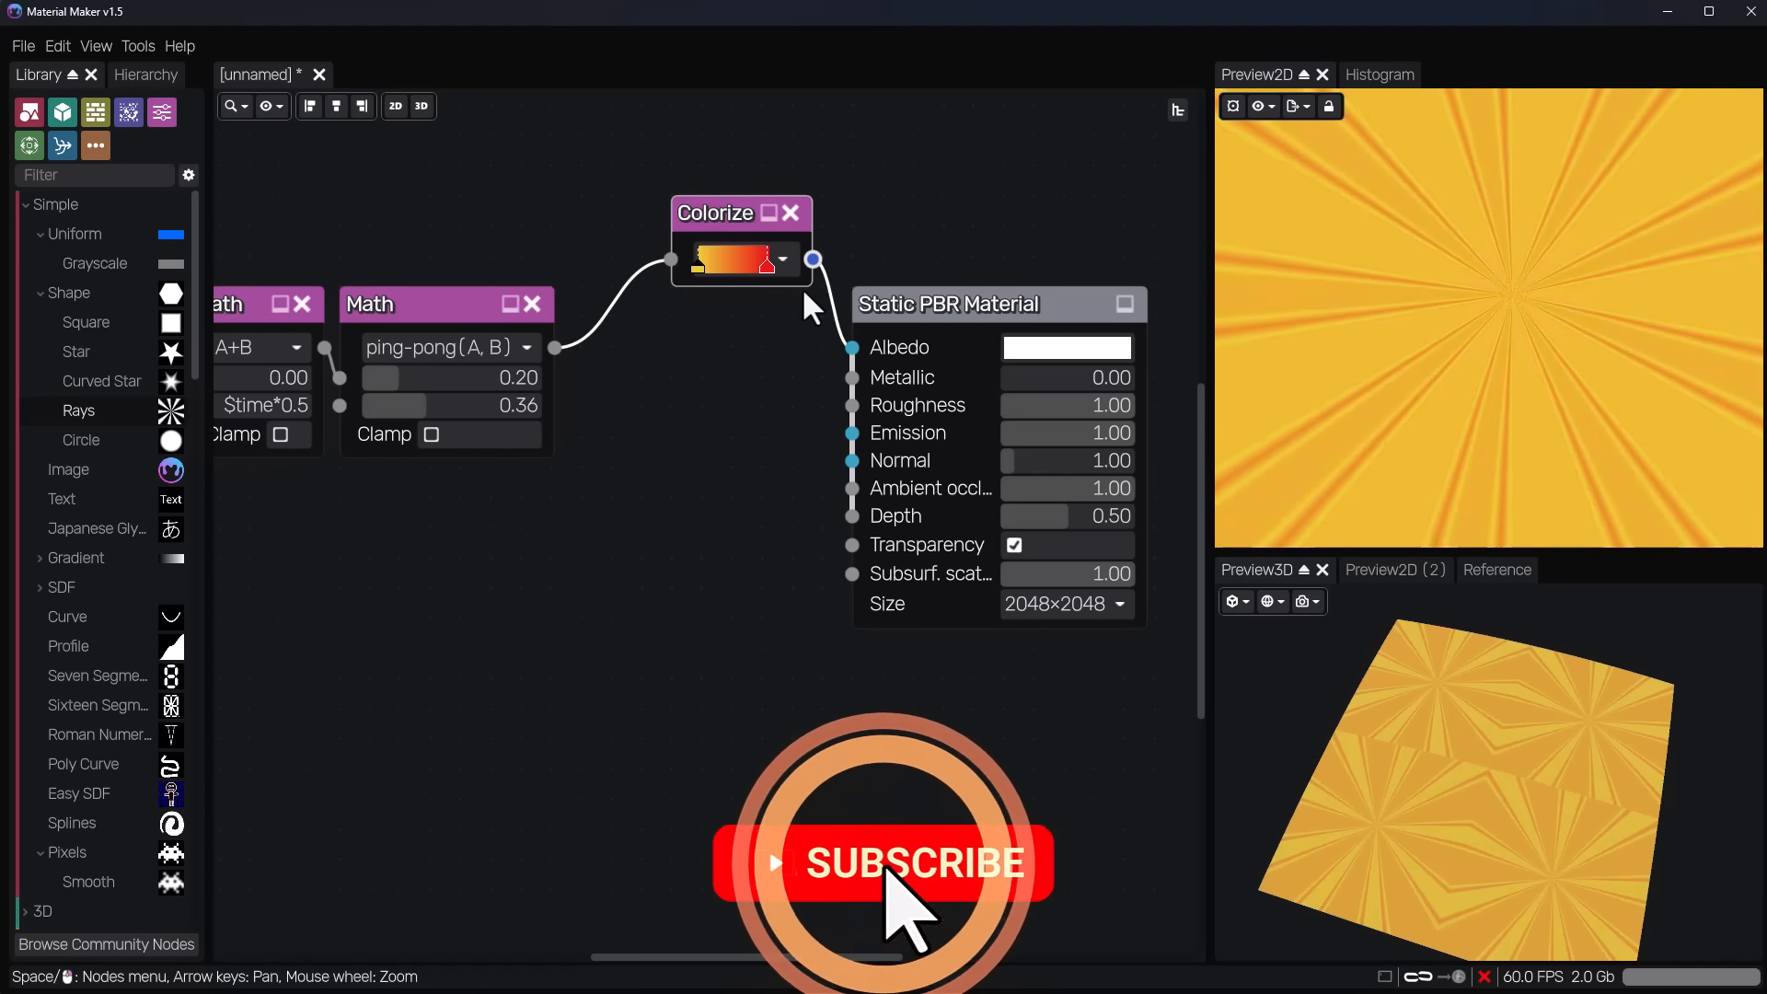
# Add a Blend node fed by the Circle Shape node's output as its Background.
pyautogui.scroll(-3, 829, 552)
pyautogui.scroll(2, 599, 612)
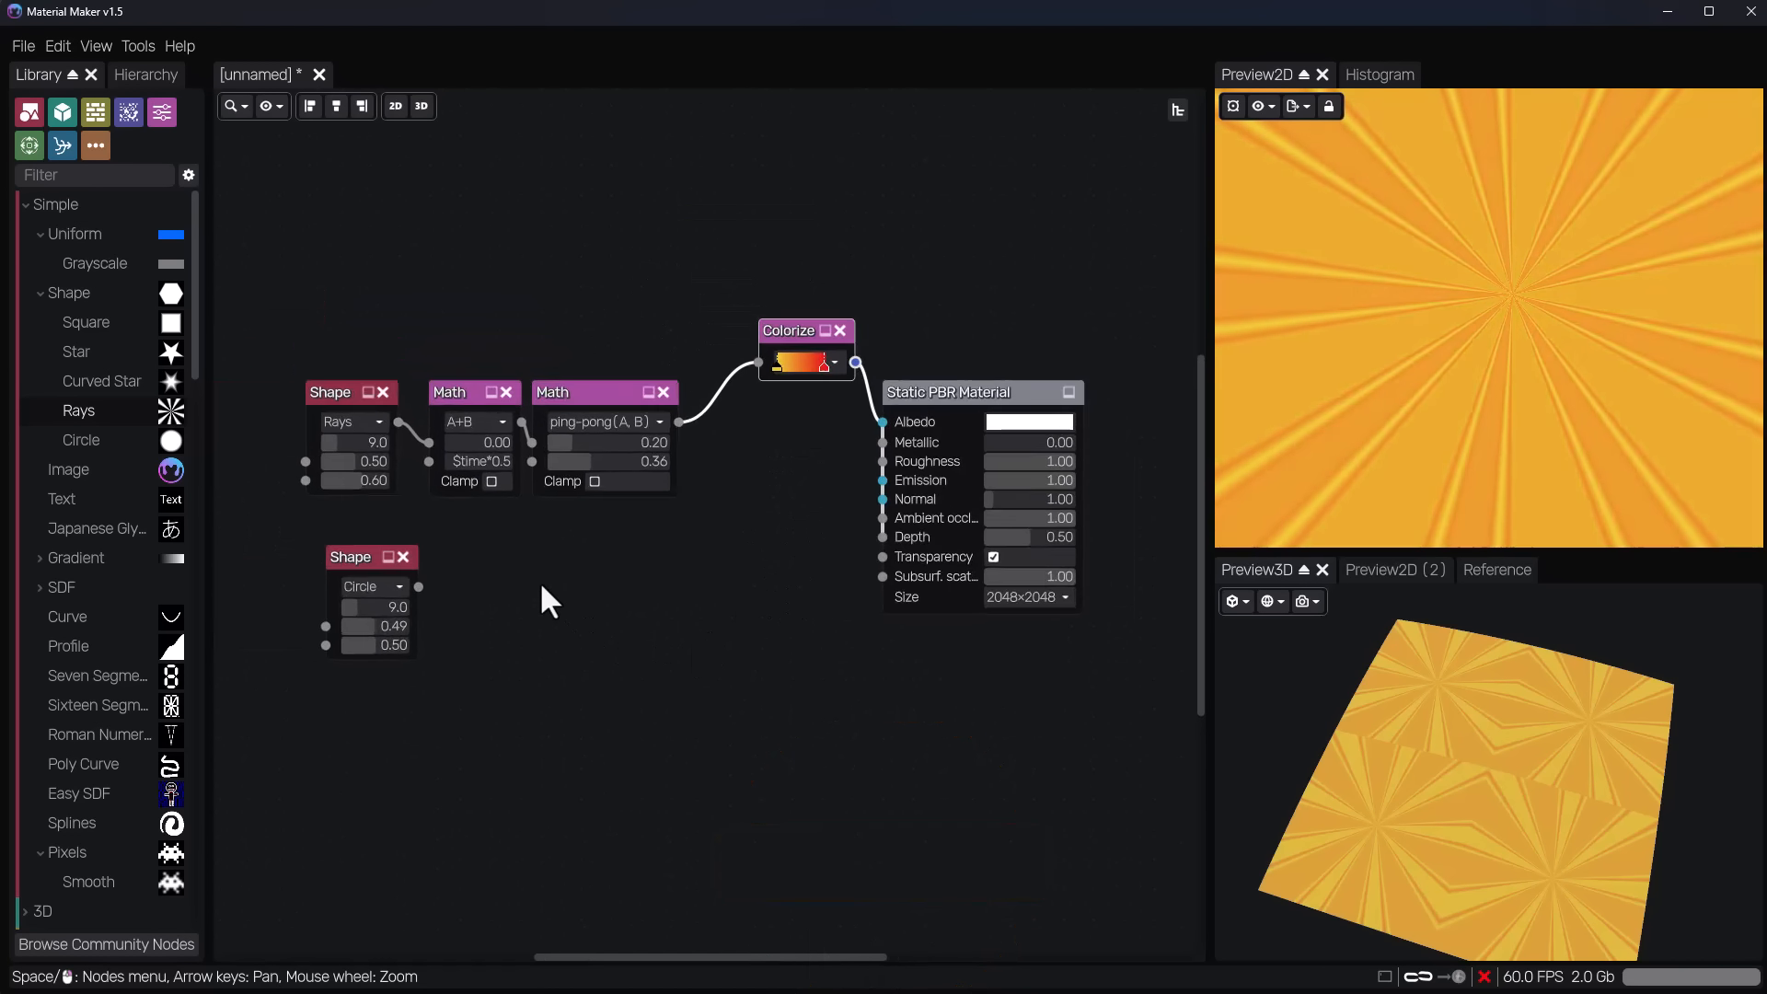
pyautogui.moveTo(557, 603); pyautogui.dragTo(717, 626, button='middle')
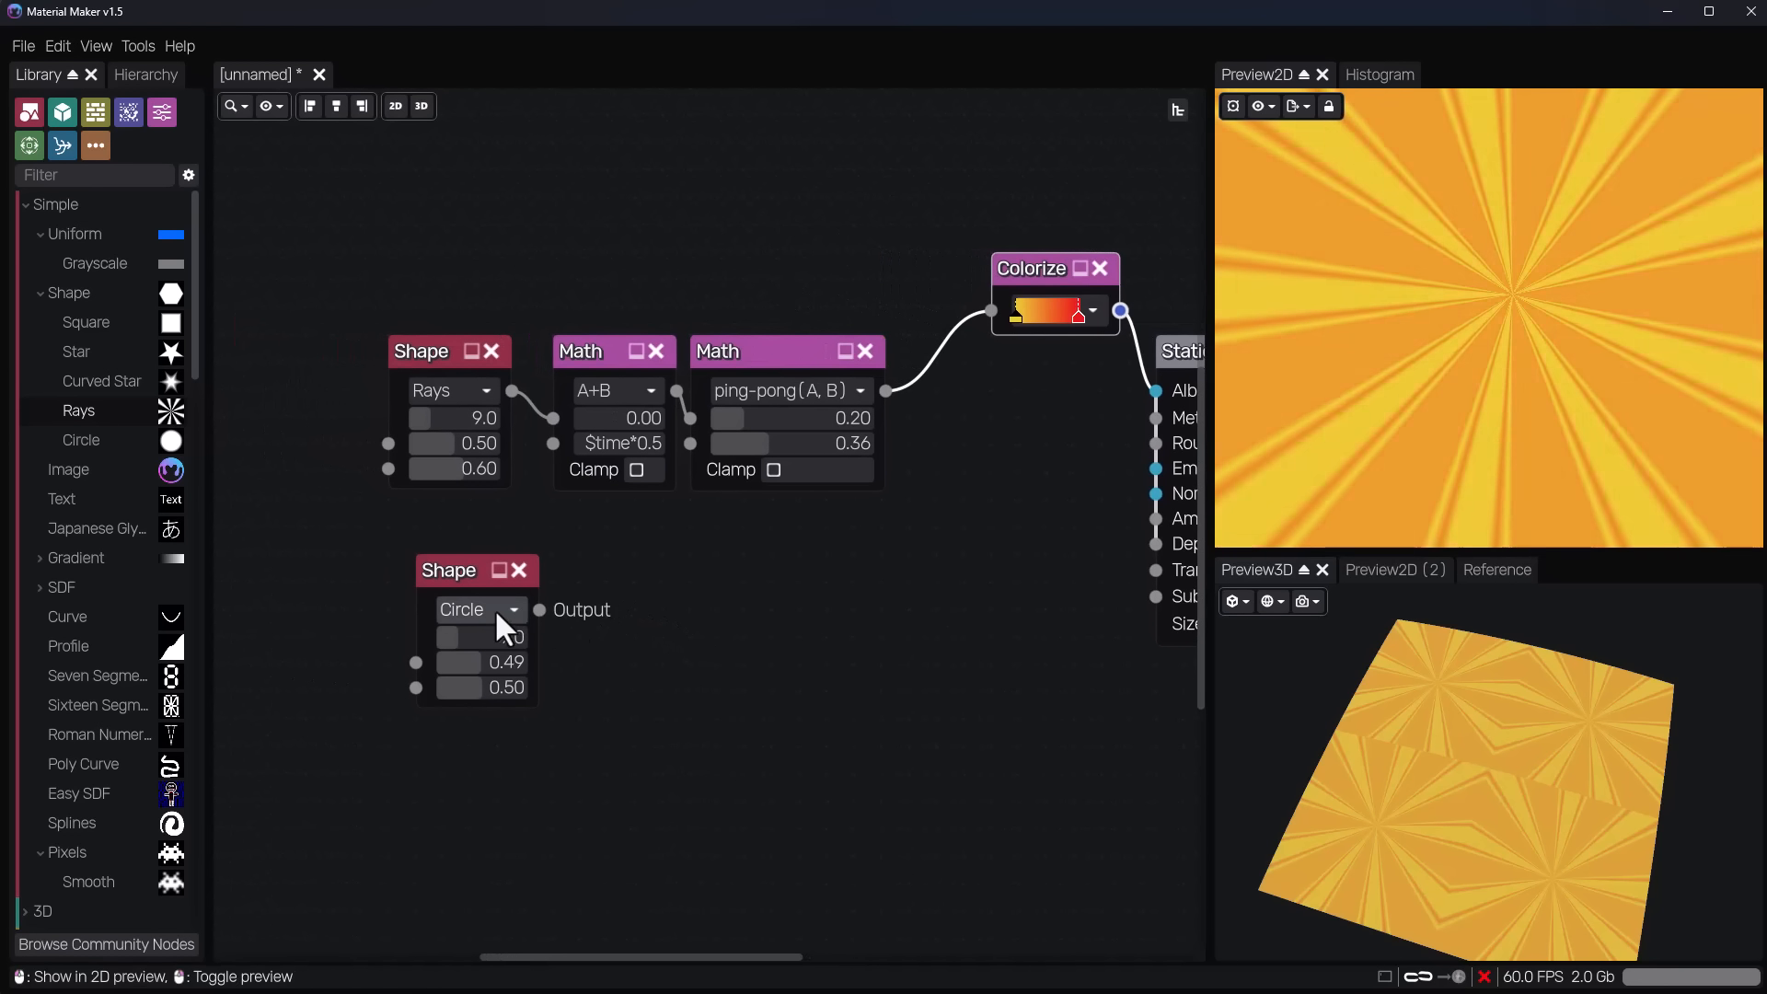
pyautogui.moveTo(540, 610); pyautogui.dragTo(645, 620)
pyautogui.write('bl')
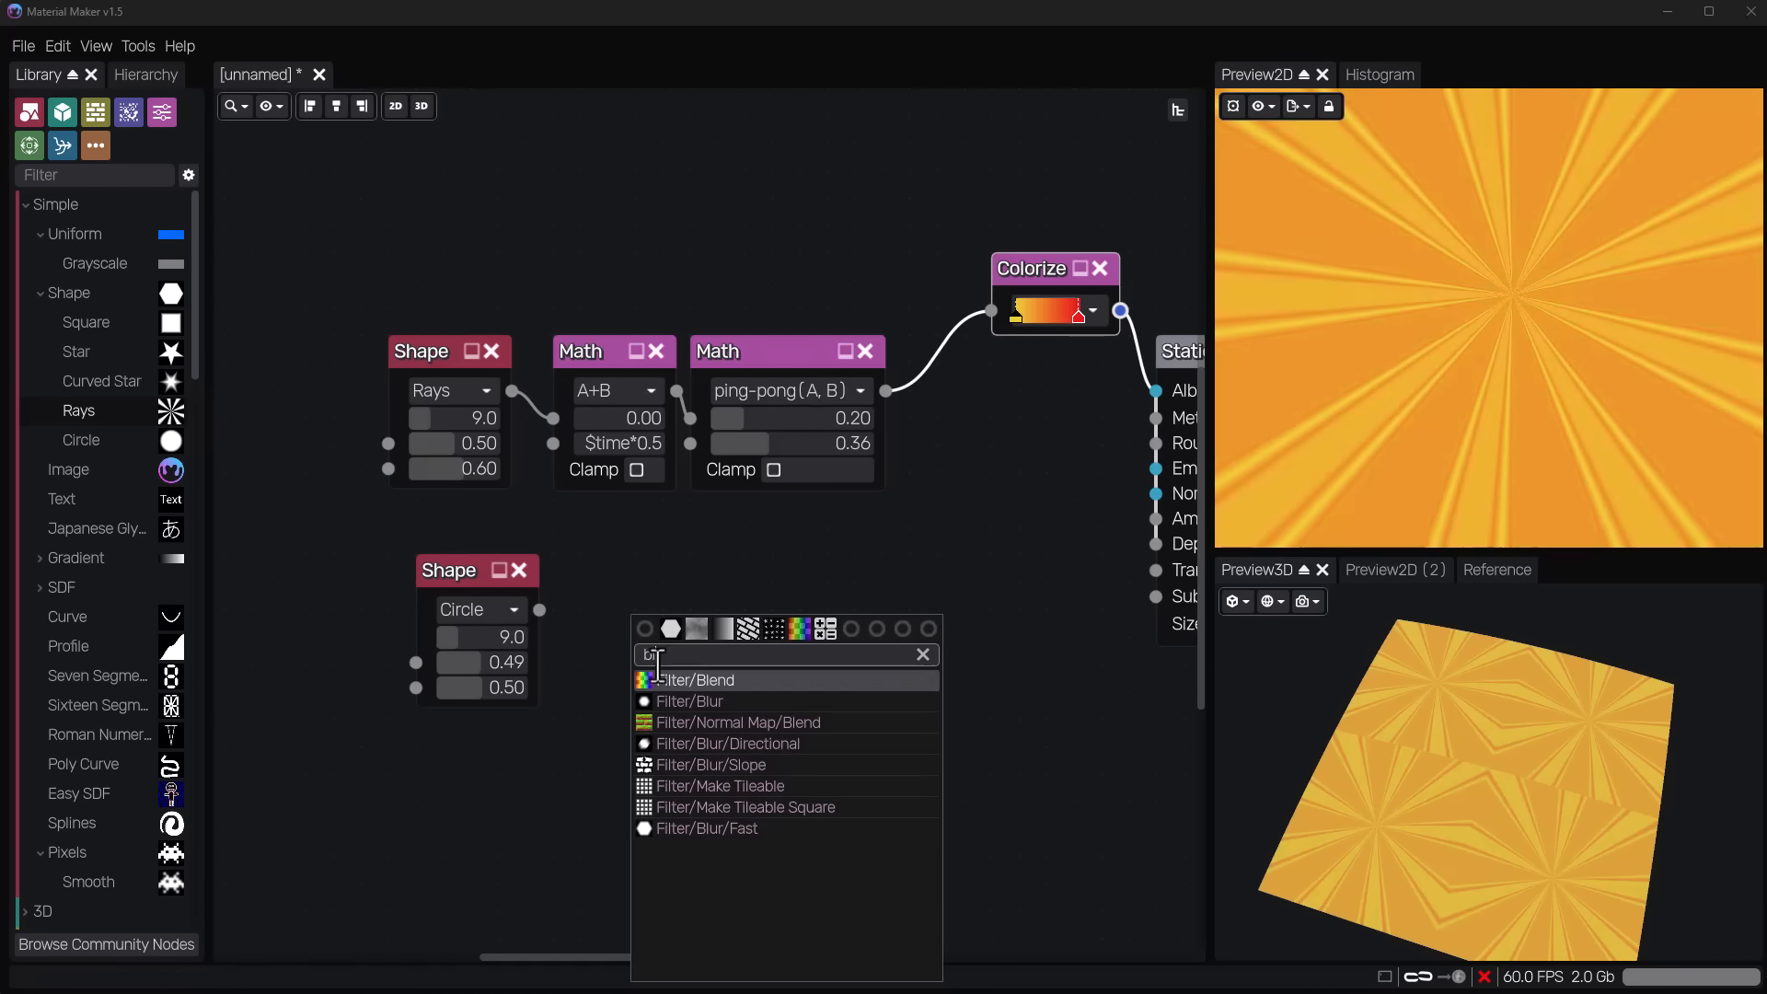
pyautogui.click(696, 681)
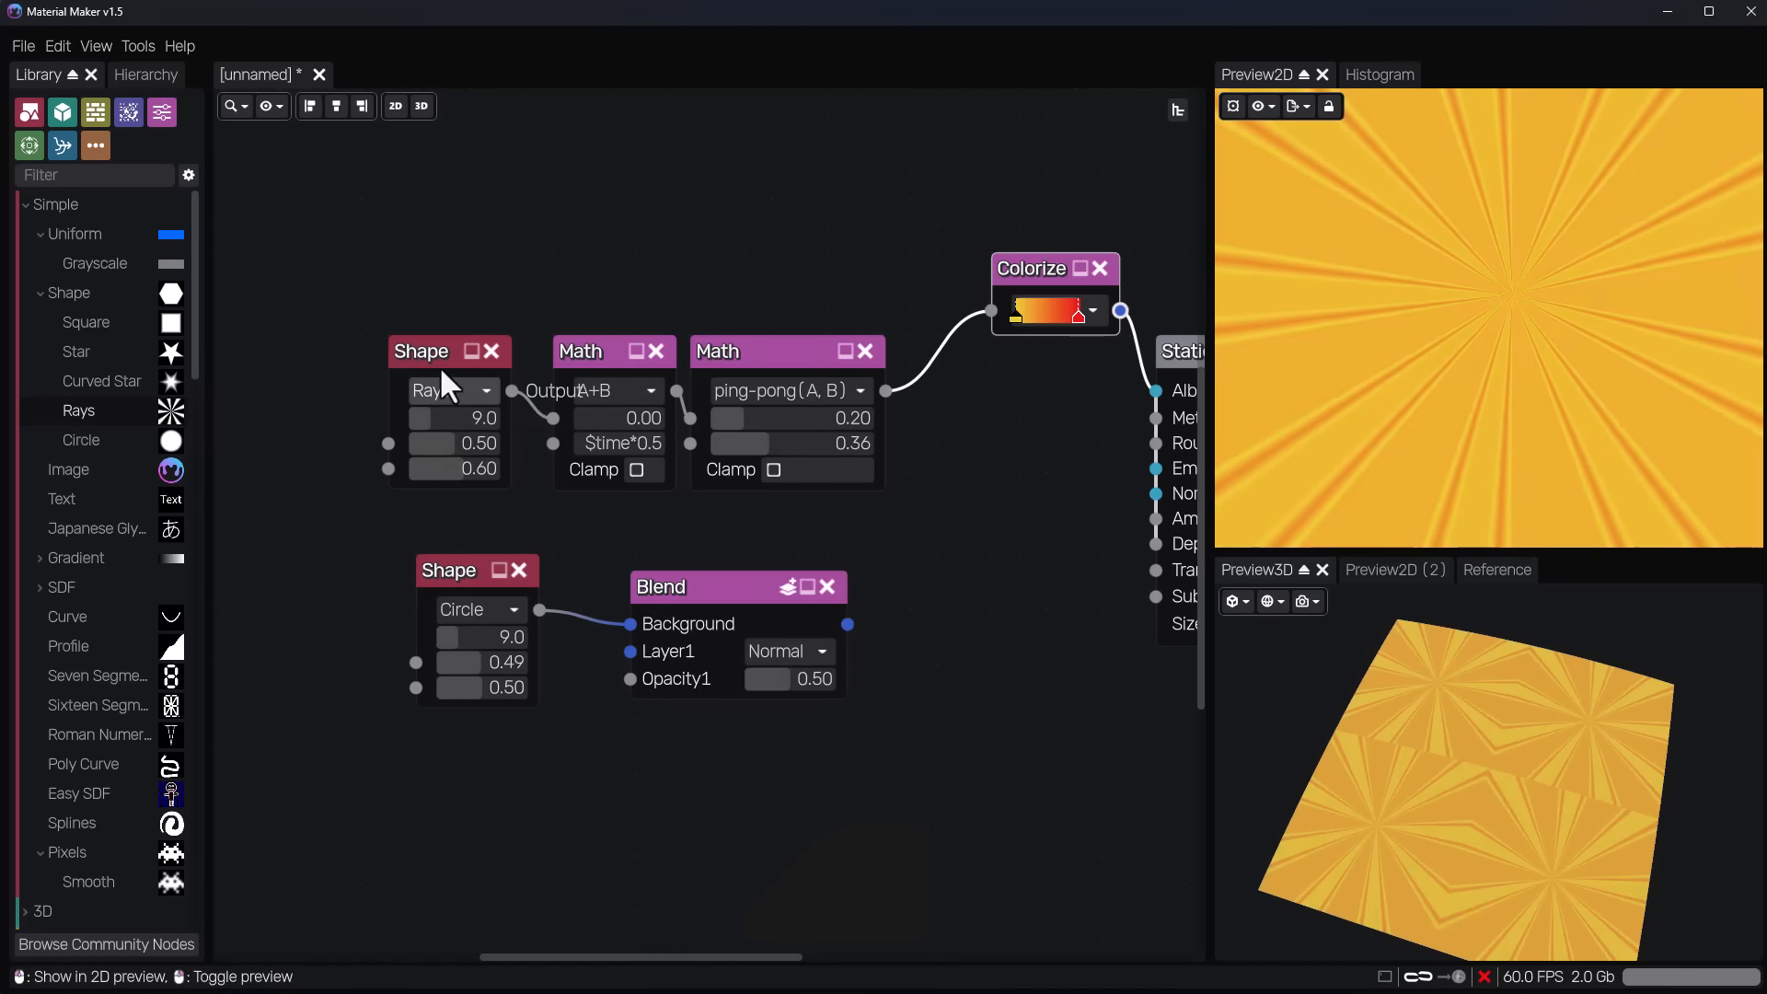
# Spread the Shape nodes out, connect Rays to the Blend node's Layer1 and the Blend output to the A+B Math node's A, and preview Colorize.
pyautogui.moveTo(439, 366); pyautogui.dragTo(356, 367)
pyautogui.moveTo(446, 597); pyautogui.dragTo(280, 596)
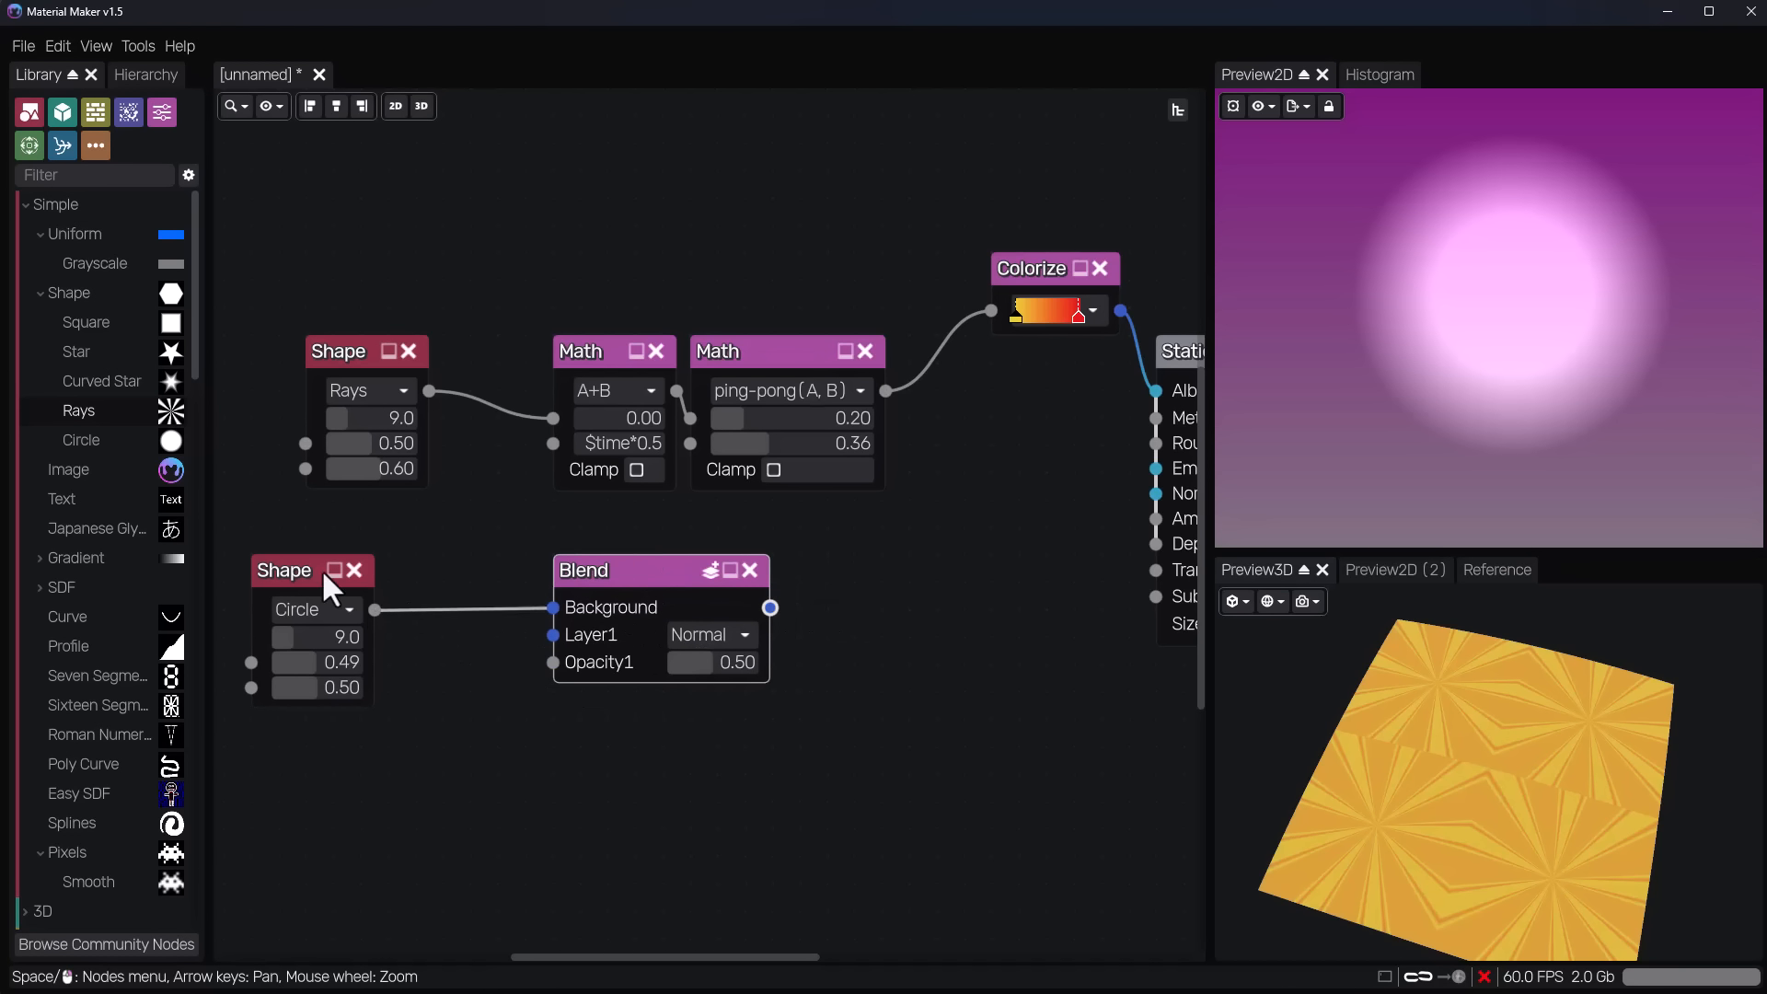
pyautogui.moveTo(428, 391); pyautogui.dragTo(560, 637)
pyautogui.moveTo(667, 578); pyautogui.dragTo(502, 578)
pyautogui.moveTo(606, 599); pyautogui.dragTo(552, 420)
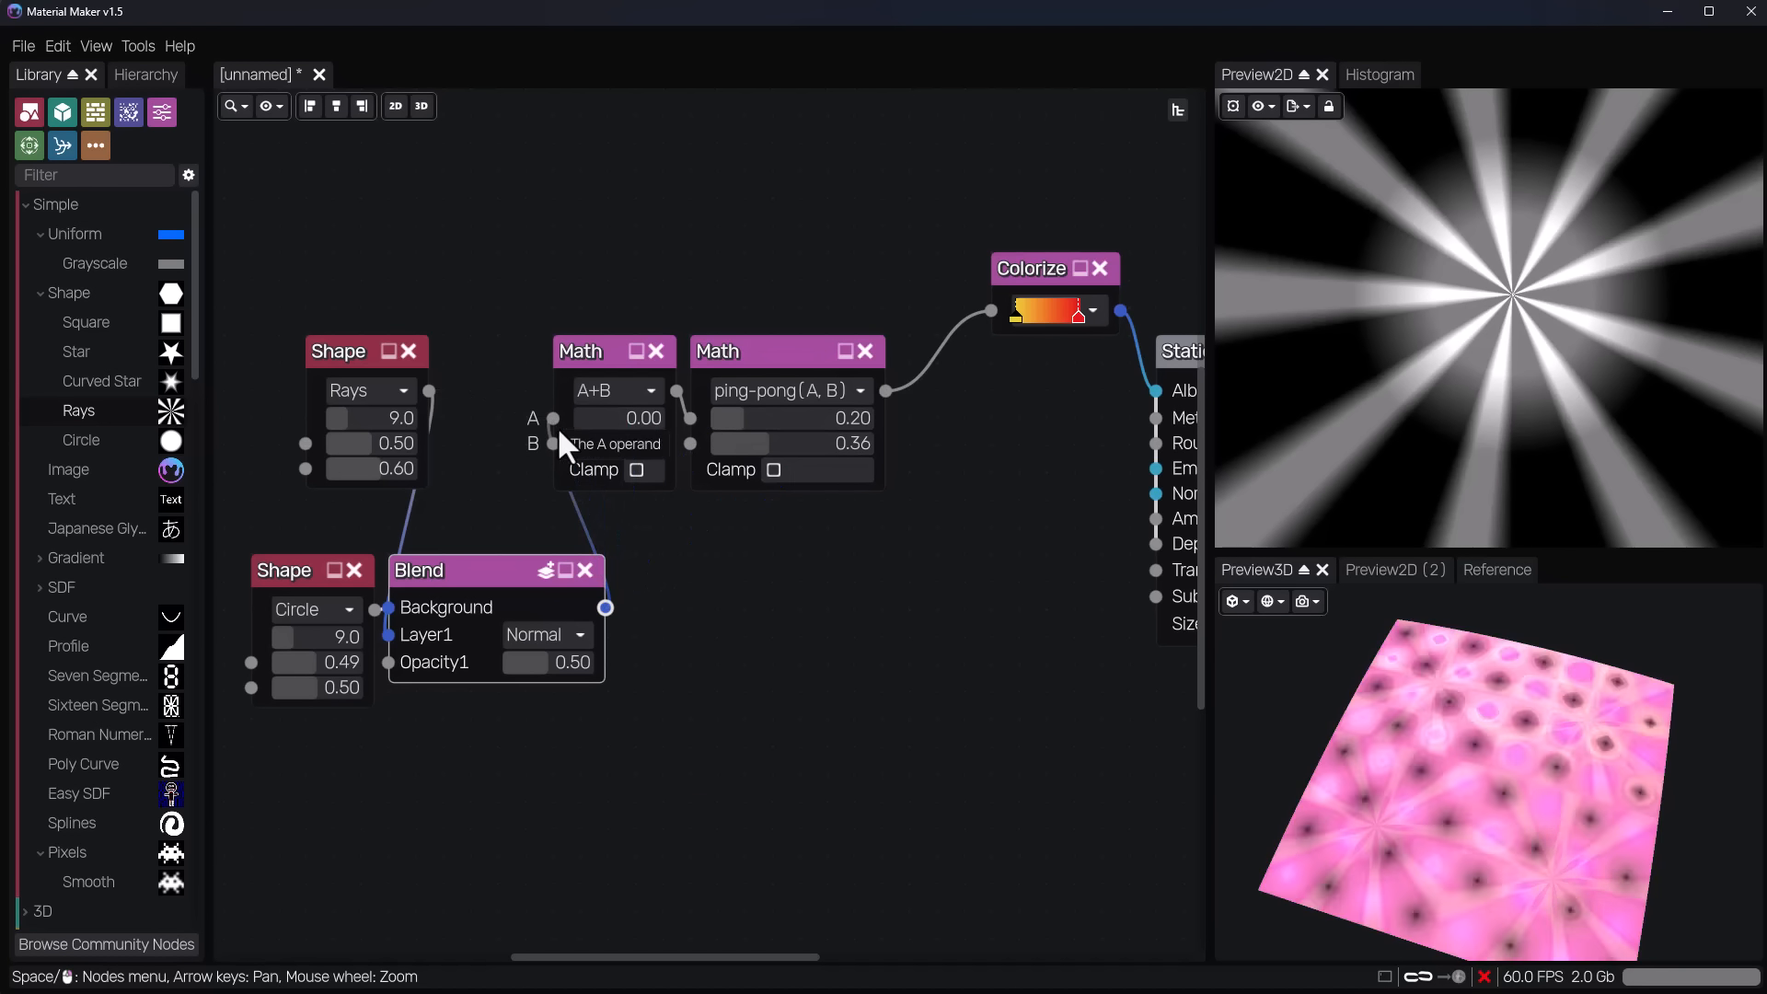
pyautogui.click(1035, 268)
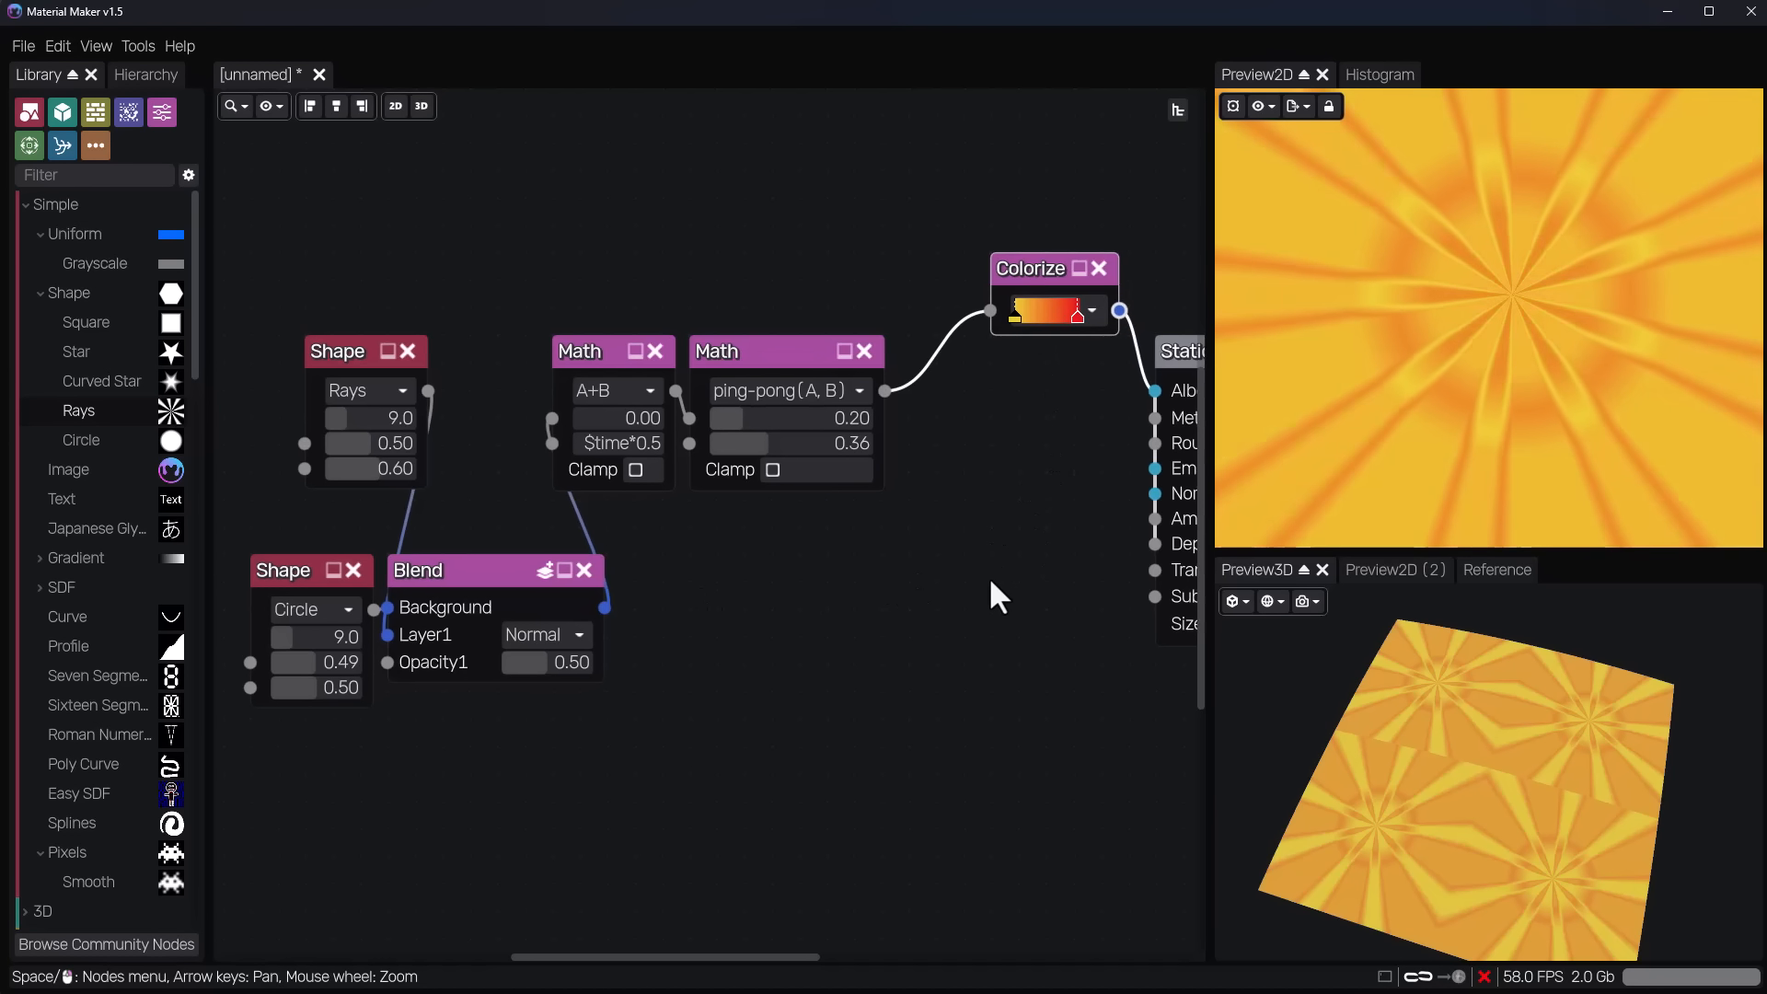
pyautogui.moveTo(988, 576); pyautogui.dragTo(802, 580, button='middle')
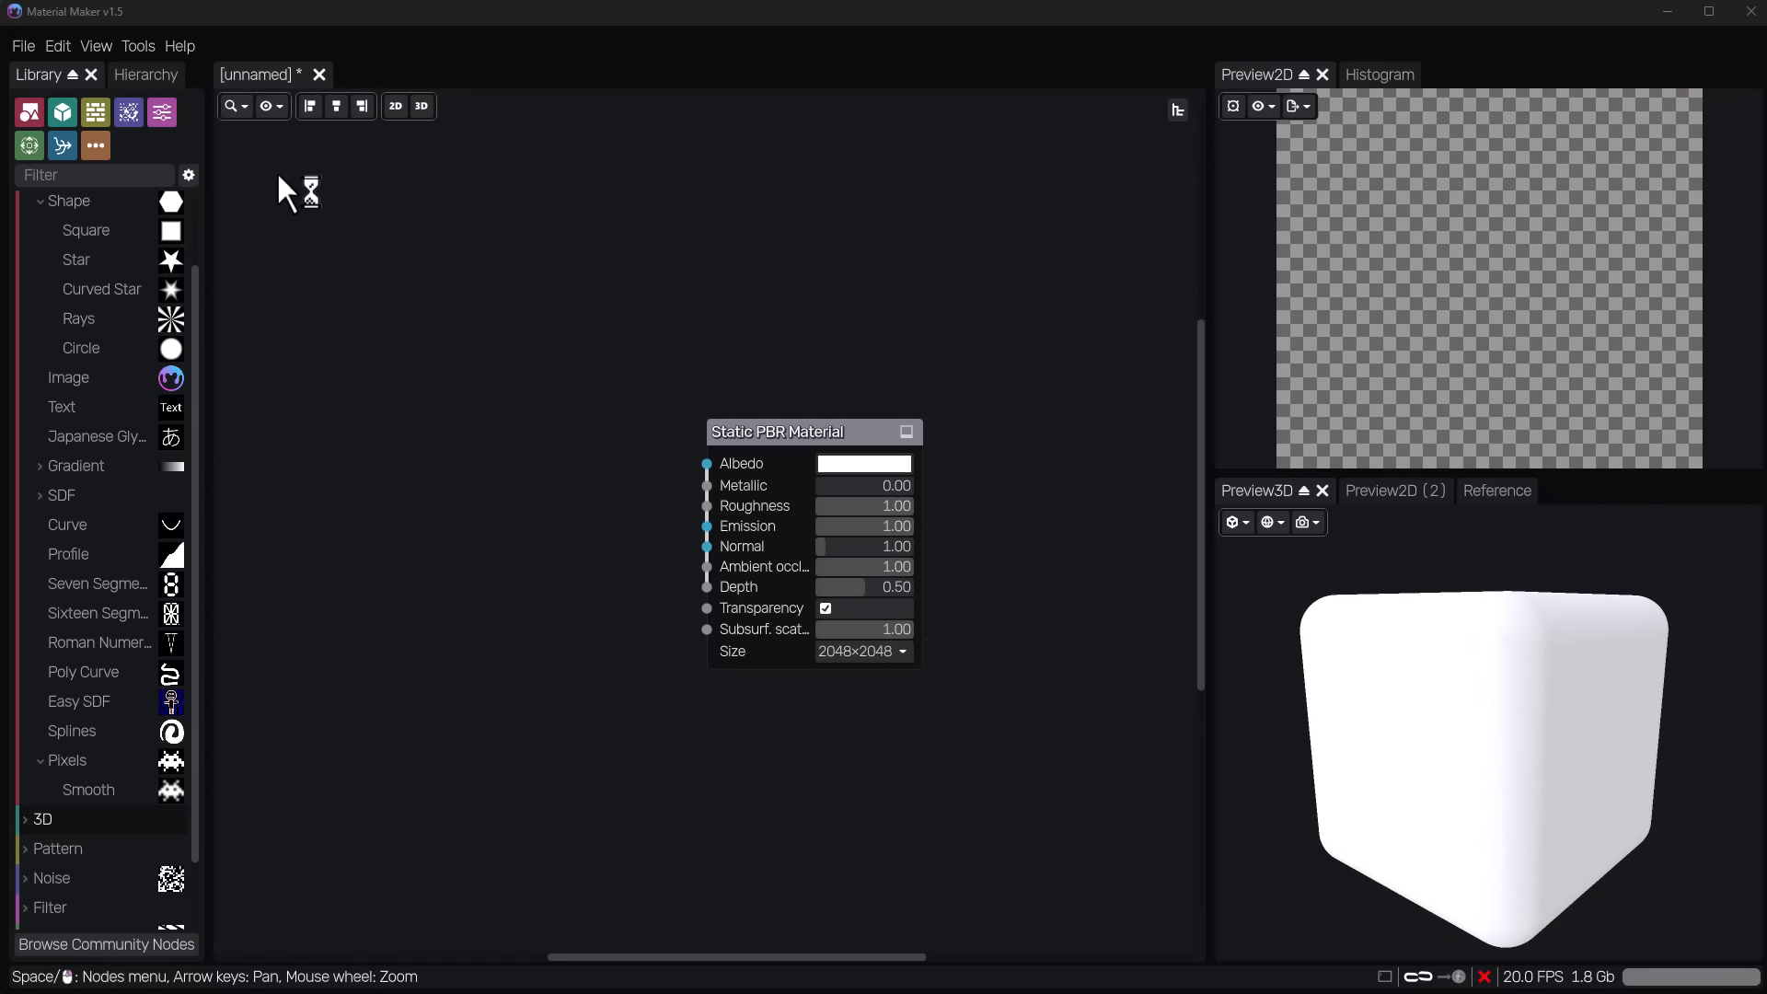
# Add a 3D Box node beside the material, set its Rot X to 114, and delete the node.
pyautogui.scroll(-3, 97, 751)
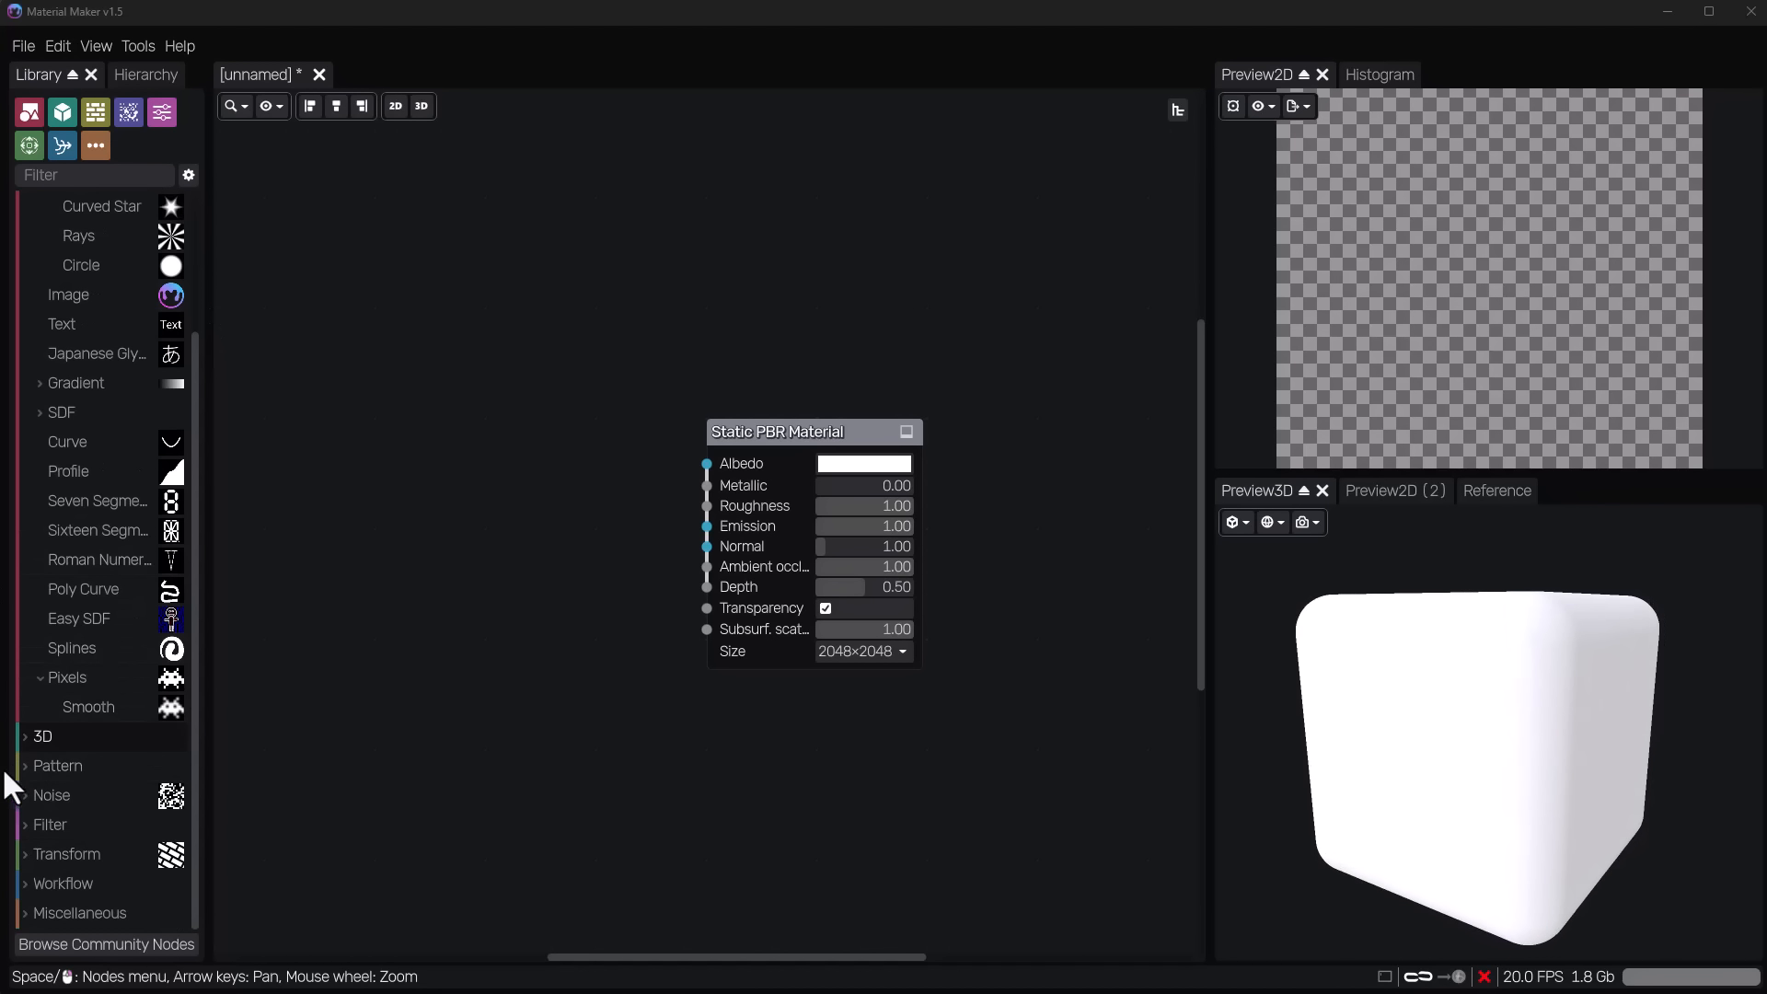
pyautogui.click(26, 734)
pyautogui.scroll(-5, 55, 718)
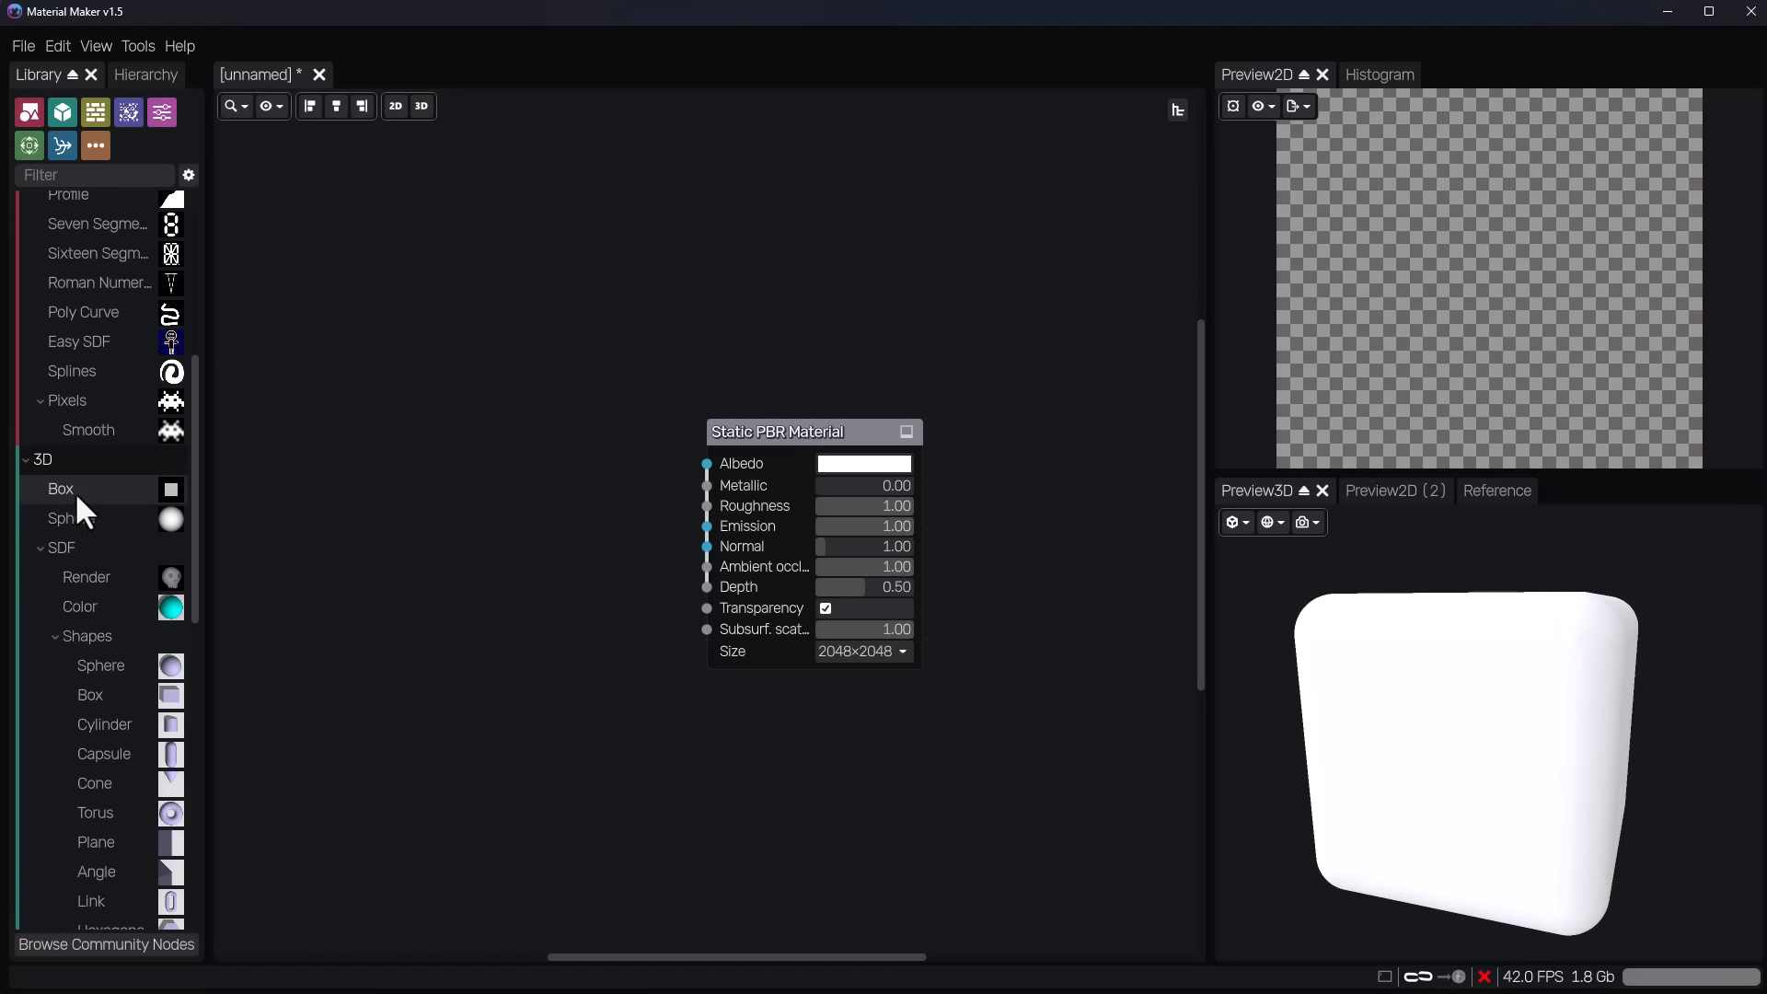
pyautogui.moveTo(75, 497); pyautogui.dragTo(450, 496)
pyautogui.moveTo(482, 654)
pyautogui.mouseDown()
pyautogui.moveTo(501, 653)
pyautogui.moveTo(493, 670)
pyautogui.mouseUp()
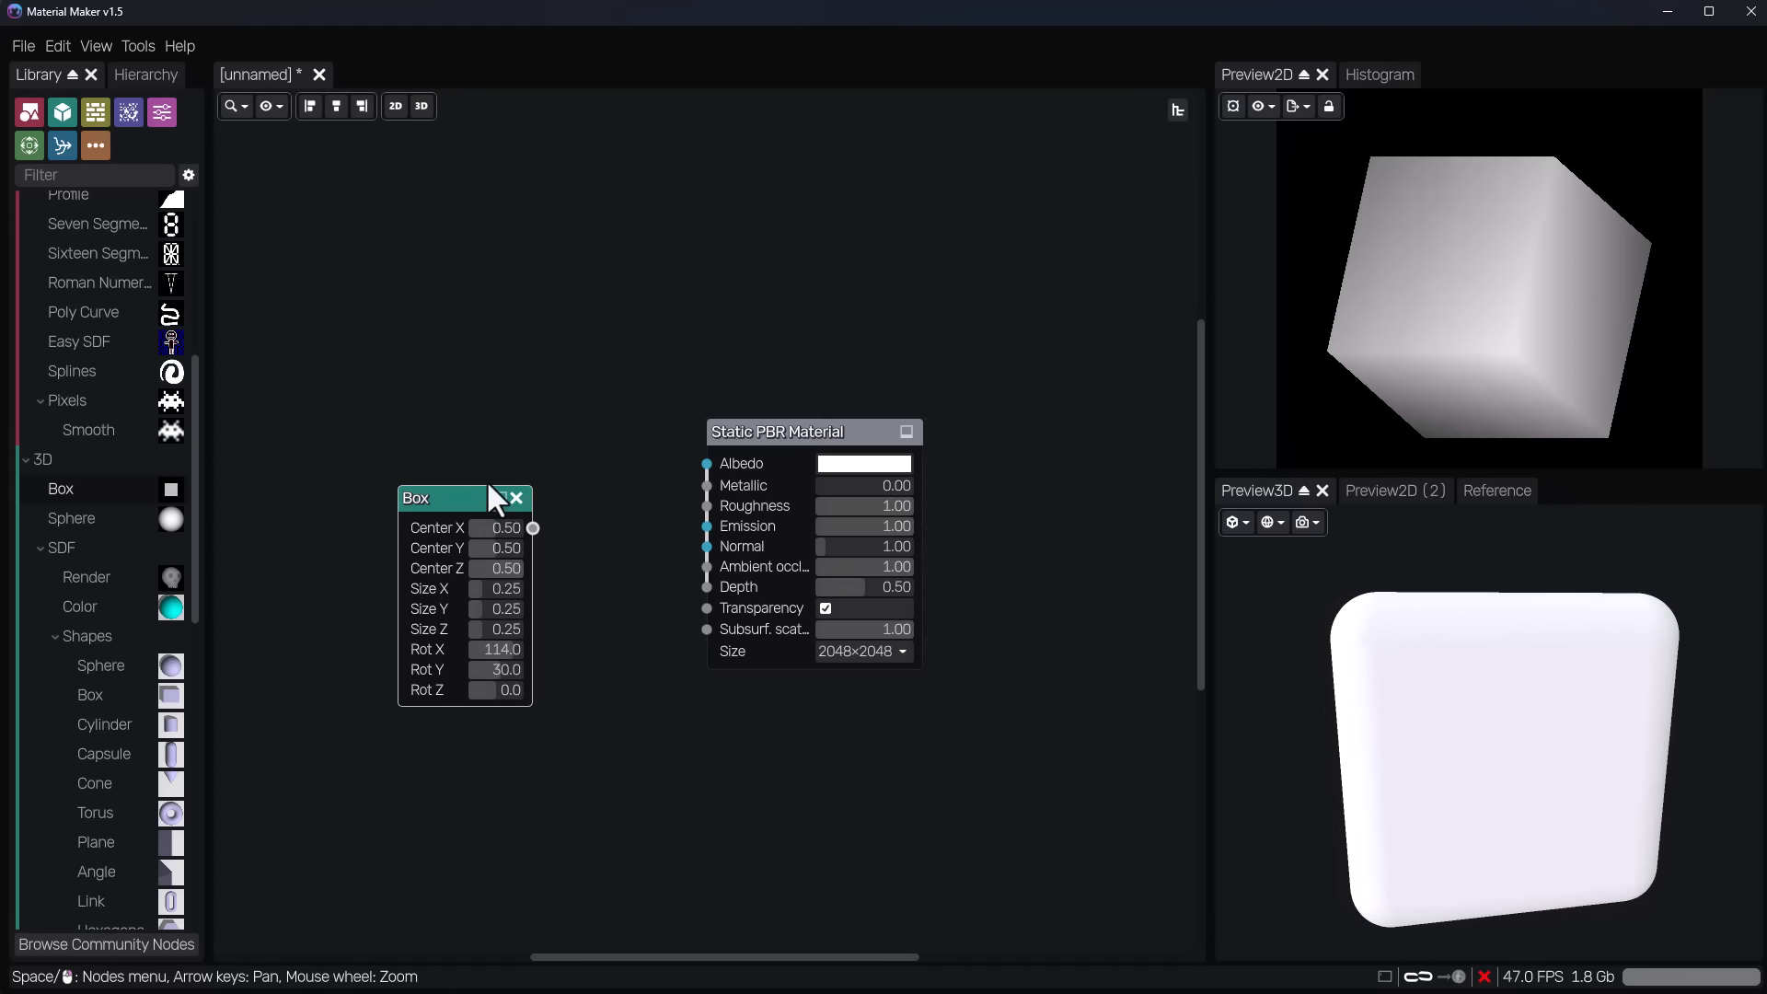
pyautogui.press('Delete')
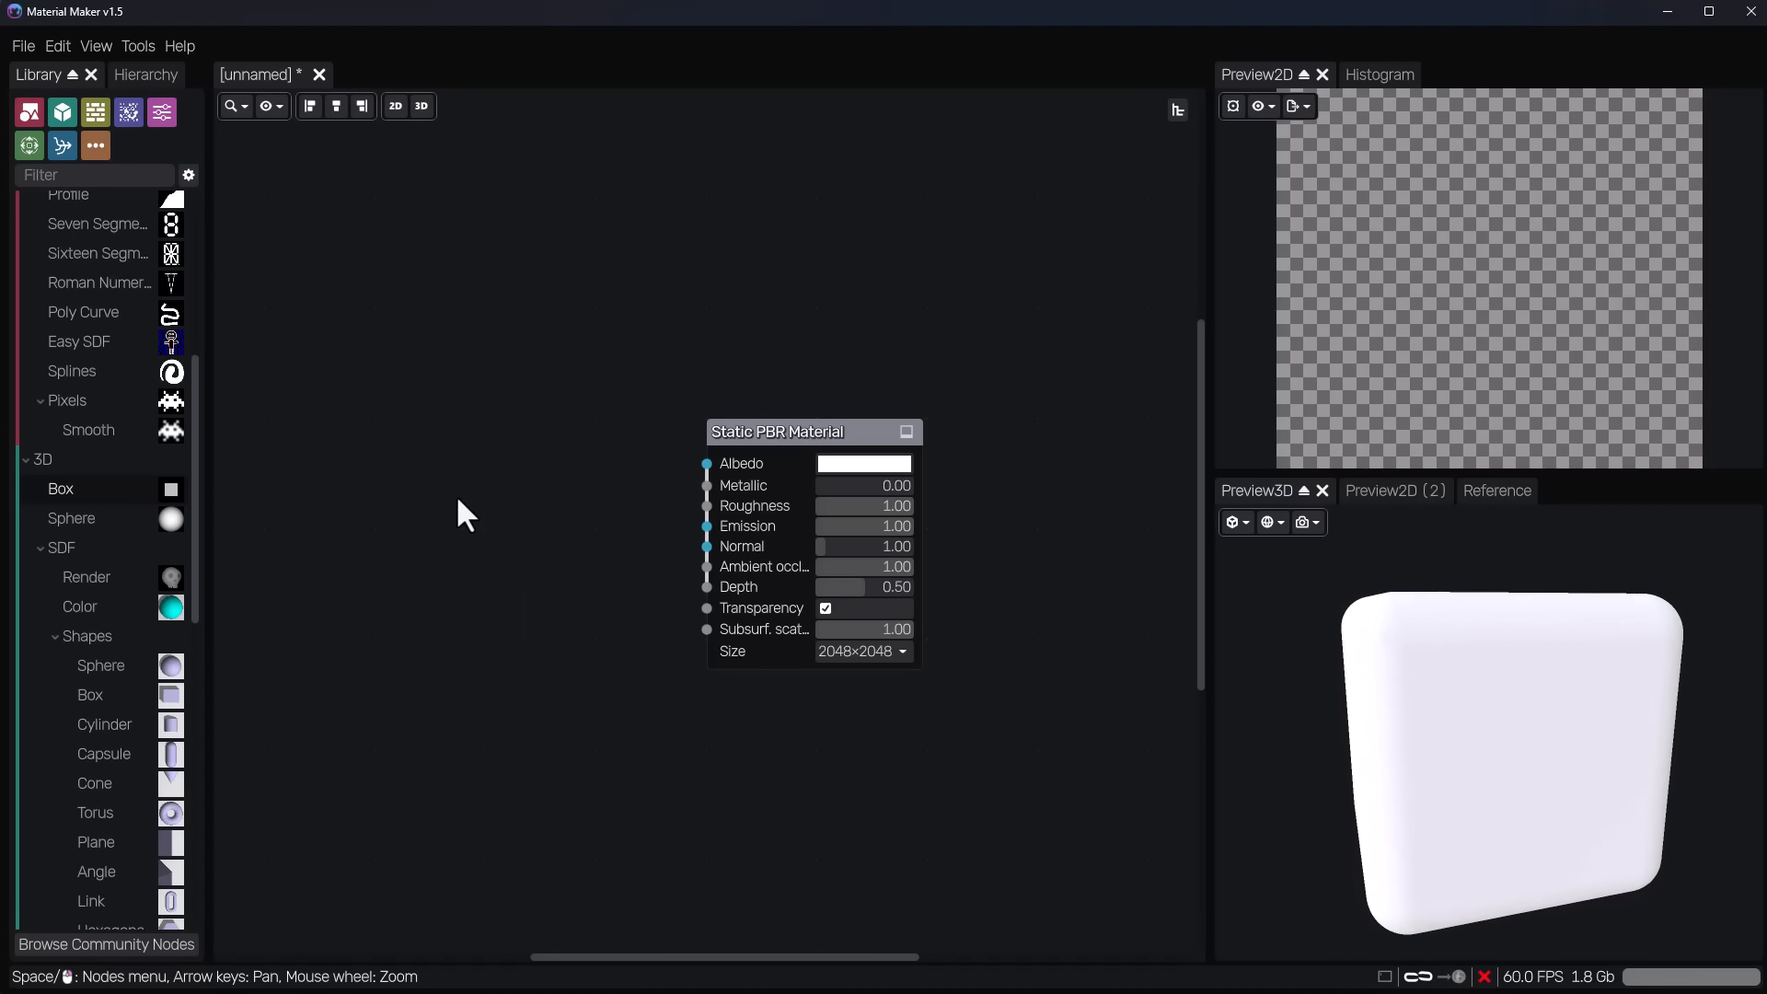
# Add 3D SDF Cylinder, Torus and Render nodes, connect the Torus to Render, and select the Torus for editing.
pyautogui.scroll(-5, 92, 598)
pyautogui.scroll(5, 110, 545)
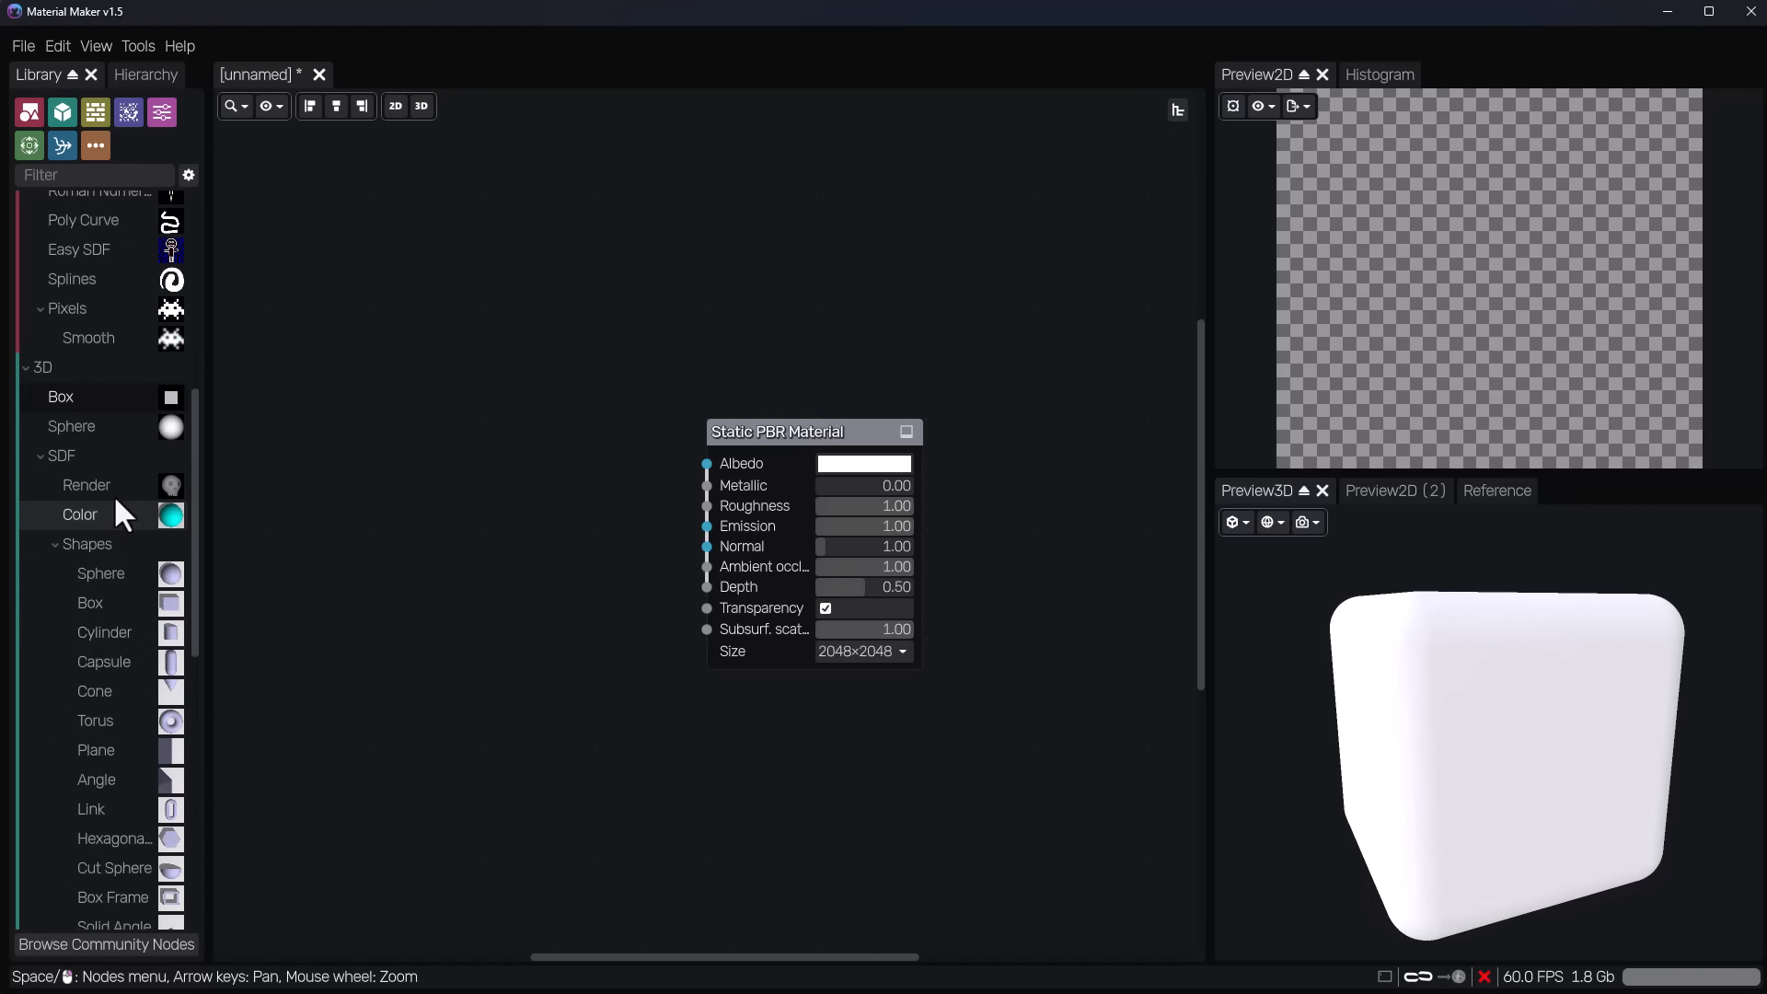
pyautogui.moveTo(112, 627); pyautogui.dragTo(417, 552)
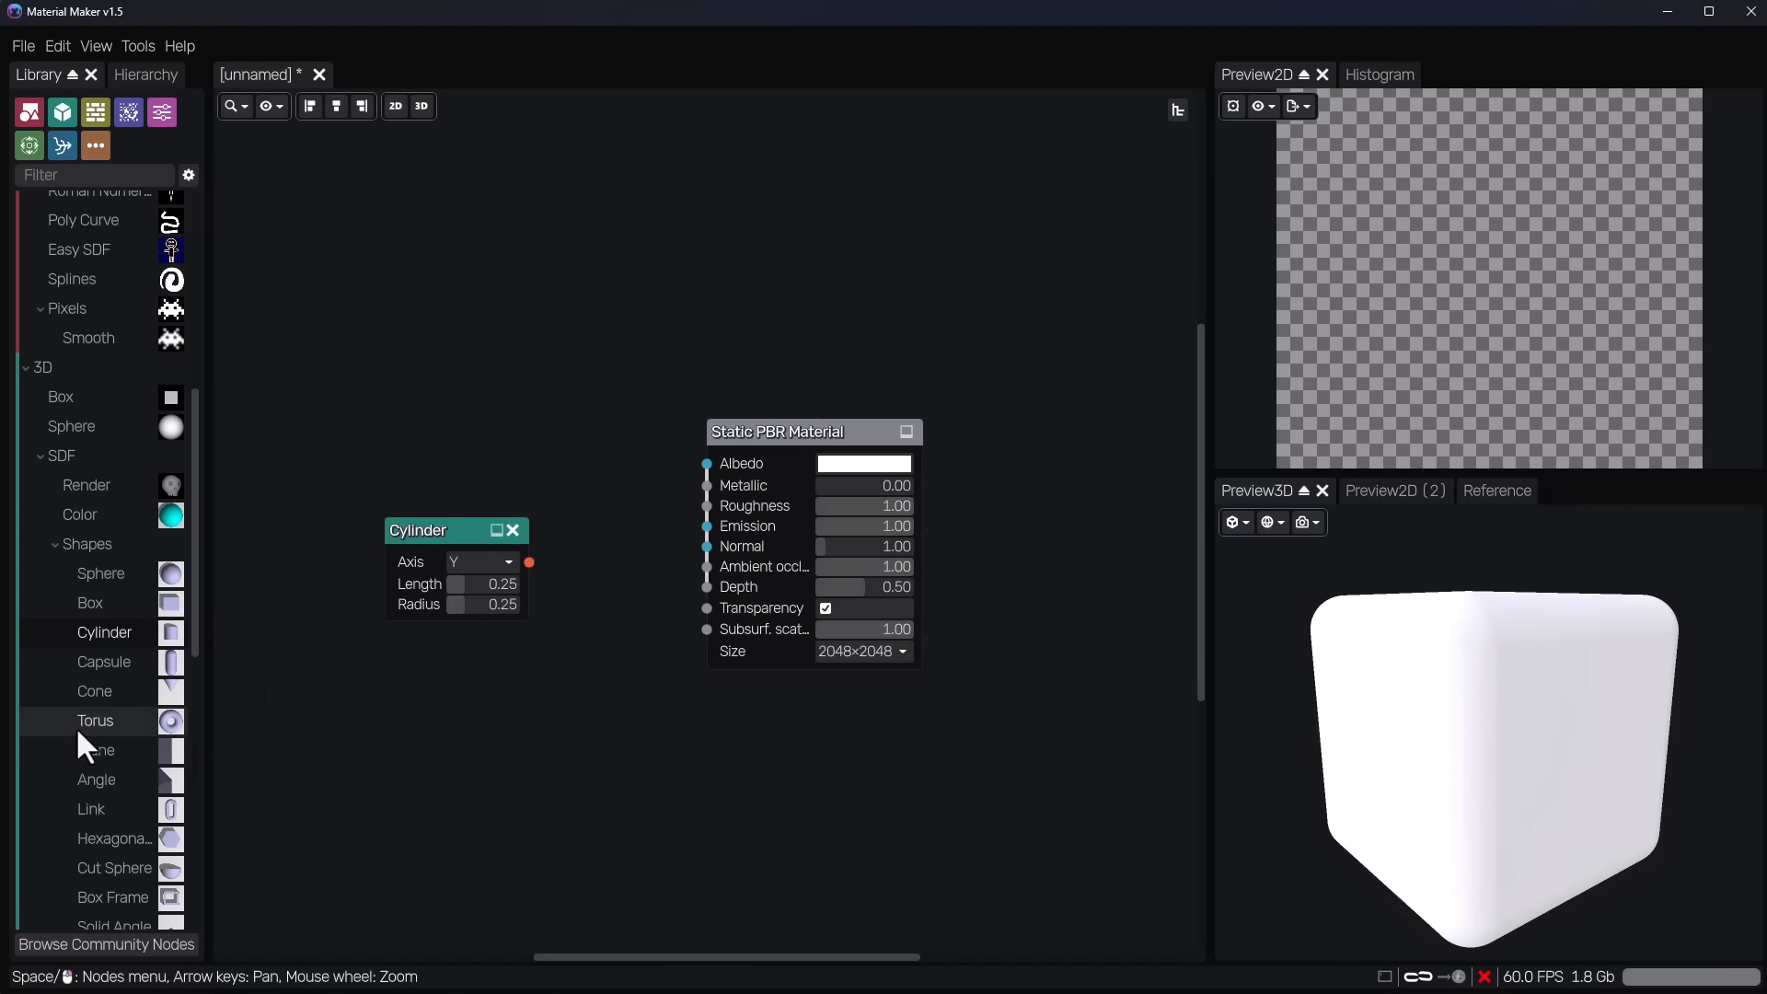
pyautogui.moveTo(81, 726); pyautogui.dragTo(370, 697)
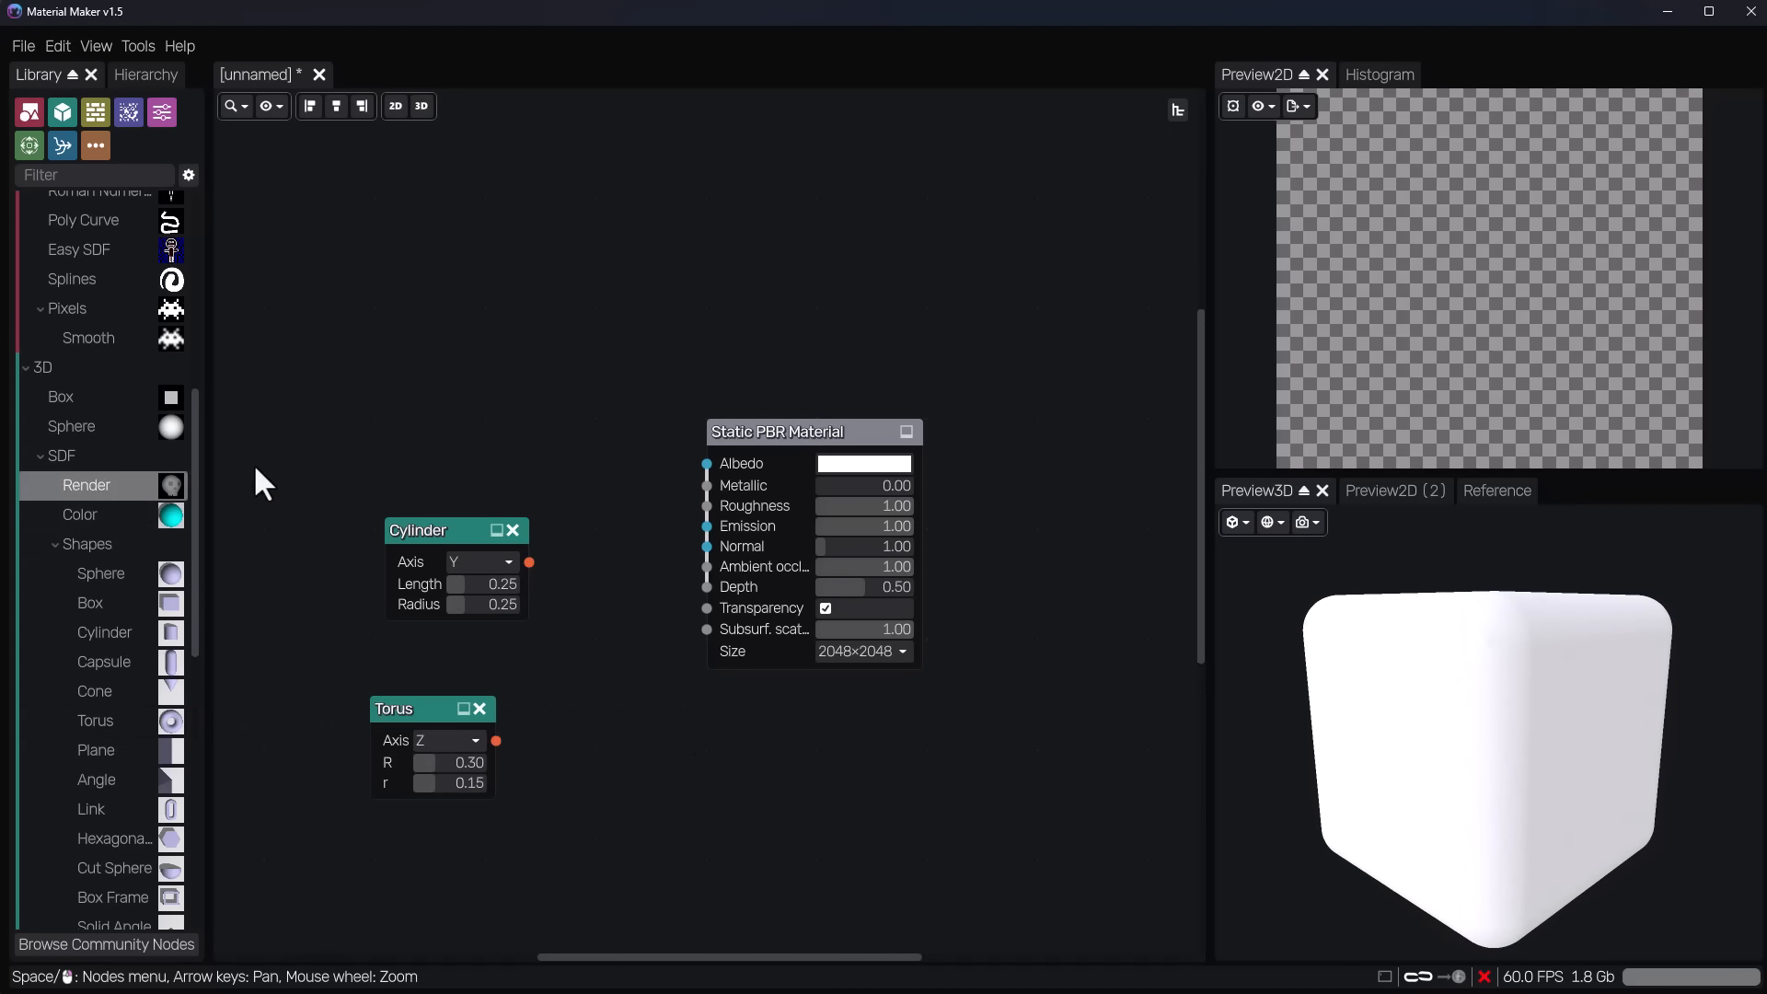
pyautogui.moveTo(255, 467); pyautogui.dragTo(609, 752)
pyautogui.moveTo(496, 741); pyautogui.dragTo(552, 728)
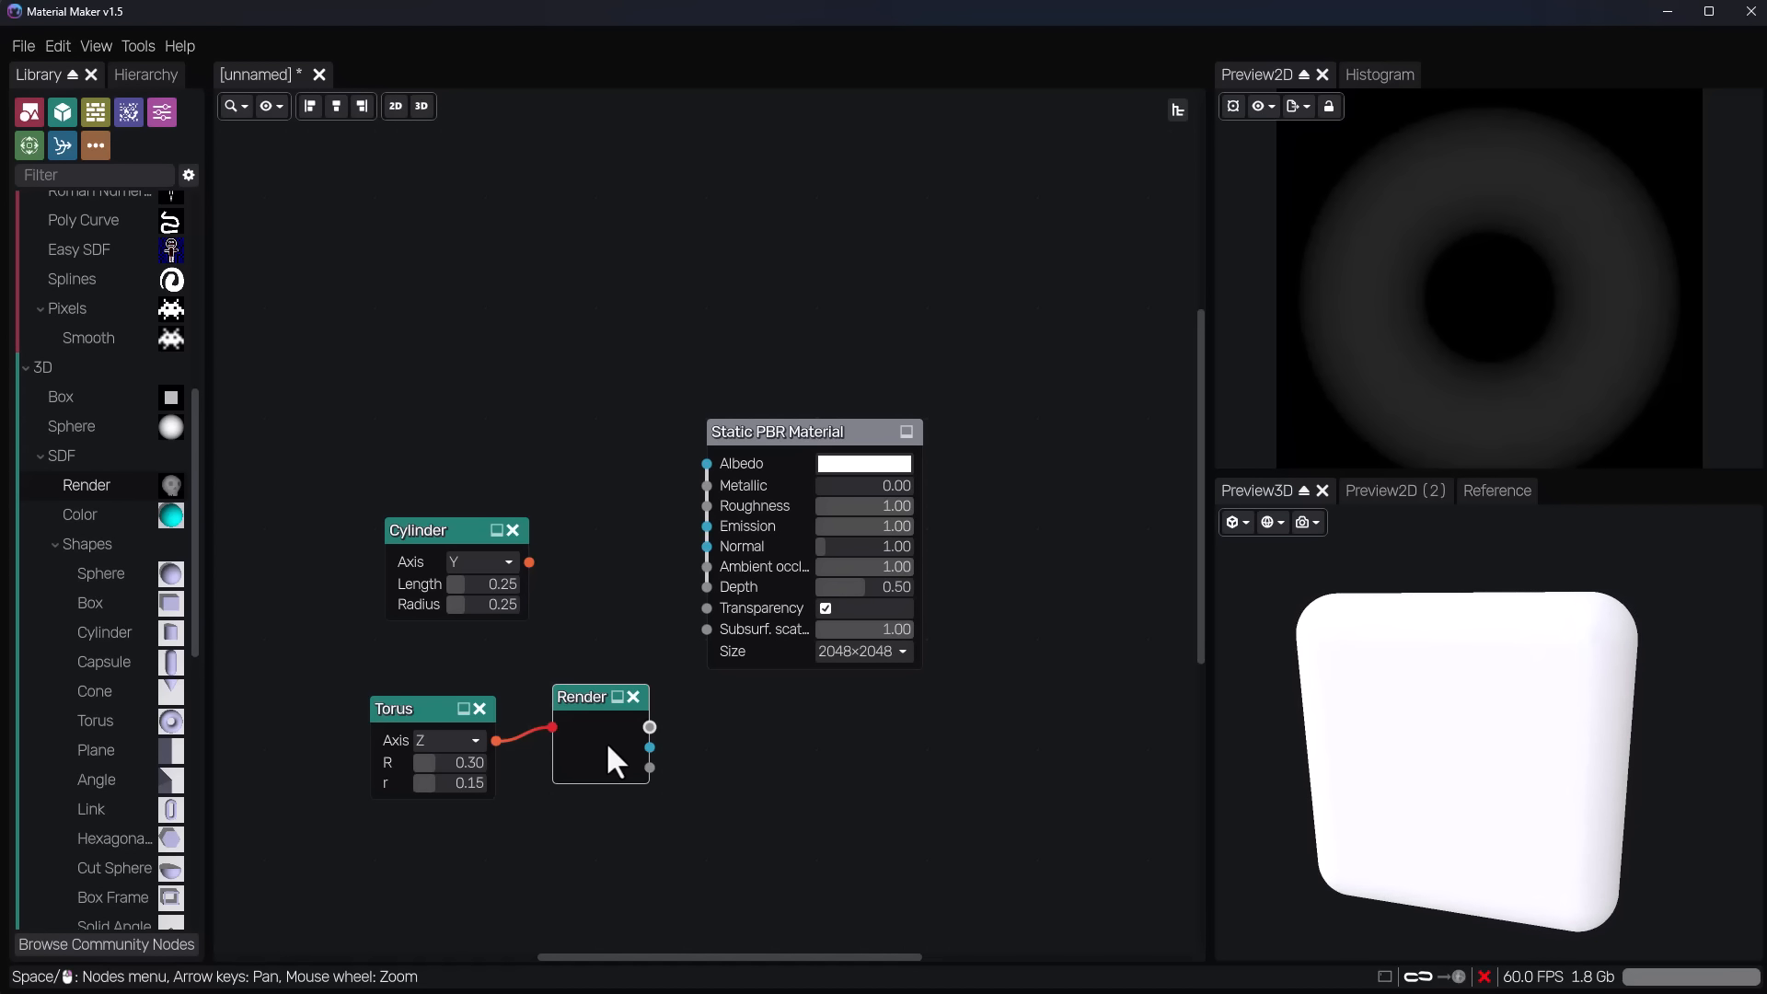
pyautogui.moveTo(437, 701); pyautogui.dragTo(462, 723)
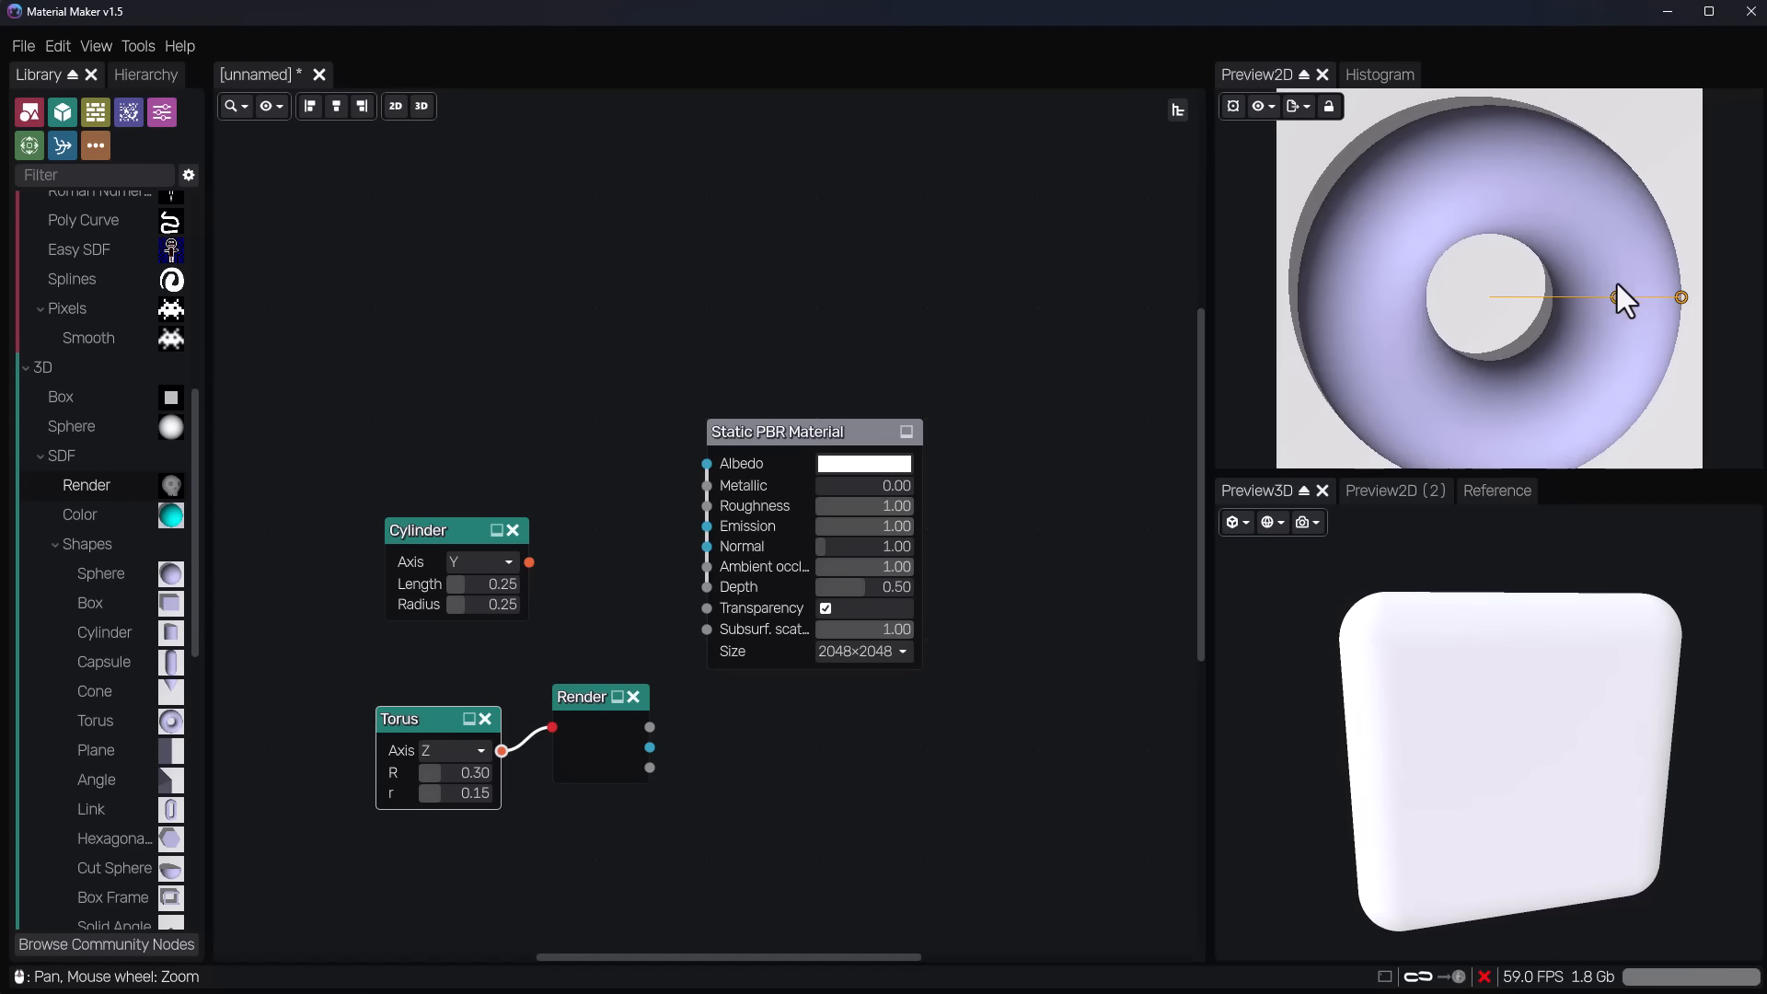
# Adjust the torus's two radii with its handles in the 2D preview, and try the Cylinder's handles too.
pyautogui.moveTo(1617, 296)
pyautogui.mouseDown()
pyautogui.moveTo(1570, 295)
pyautogui.moveTo(1650, 308)
pyautogui.moveTo(1598, 302)
pyautogui.mouseUp()
pyautogui.moveTo(1660, 299)
pyautogui.mouseDown()
pyautogui.moveTo(1616, 299)
pyautogui.moveTo(1666, 300)
pyautogui.mouseUp()
pyautogui.moveTo(433, 528); pyautogui.dragTo(423, 518)
pyautogui.moveTo(1595, 403); pyautogui.dragTo(1539, 372)
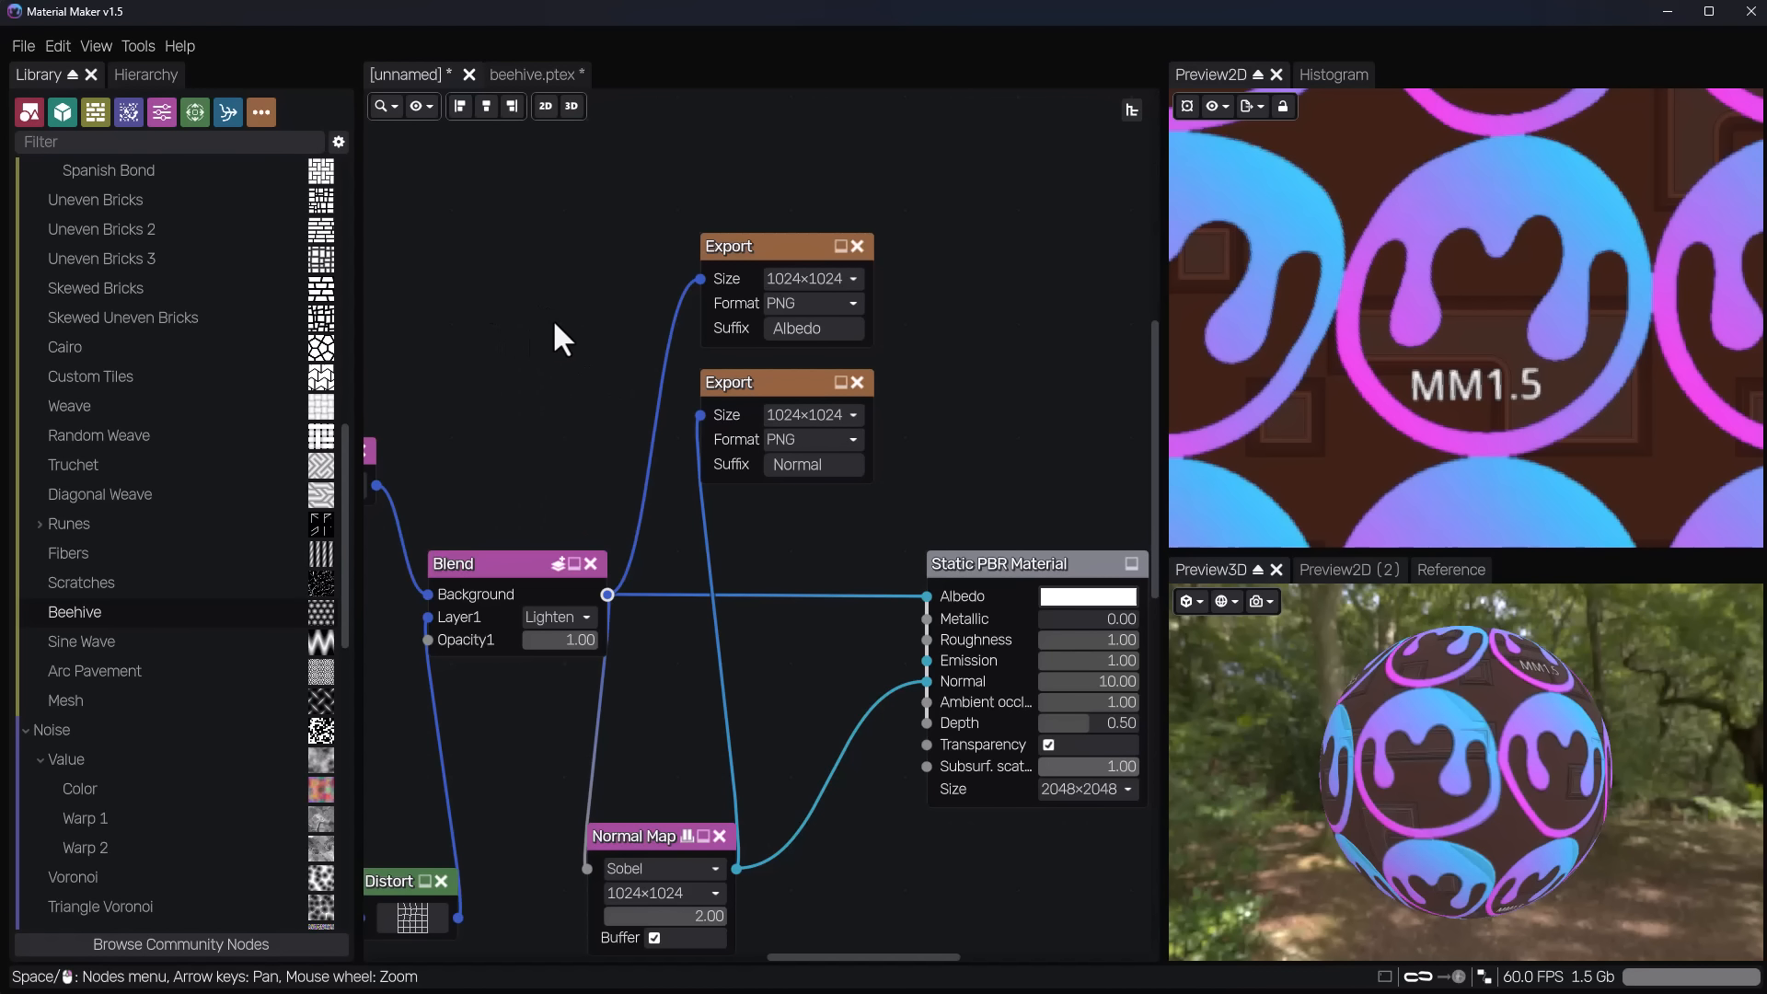
# Create a new paint project from suzanne.obj in the meshes folder at 1024×1024 resolution.
pyautogui.click(24, 42)
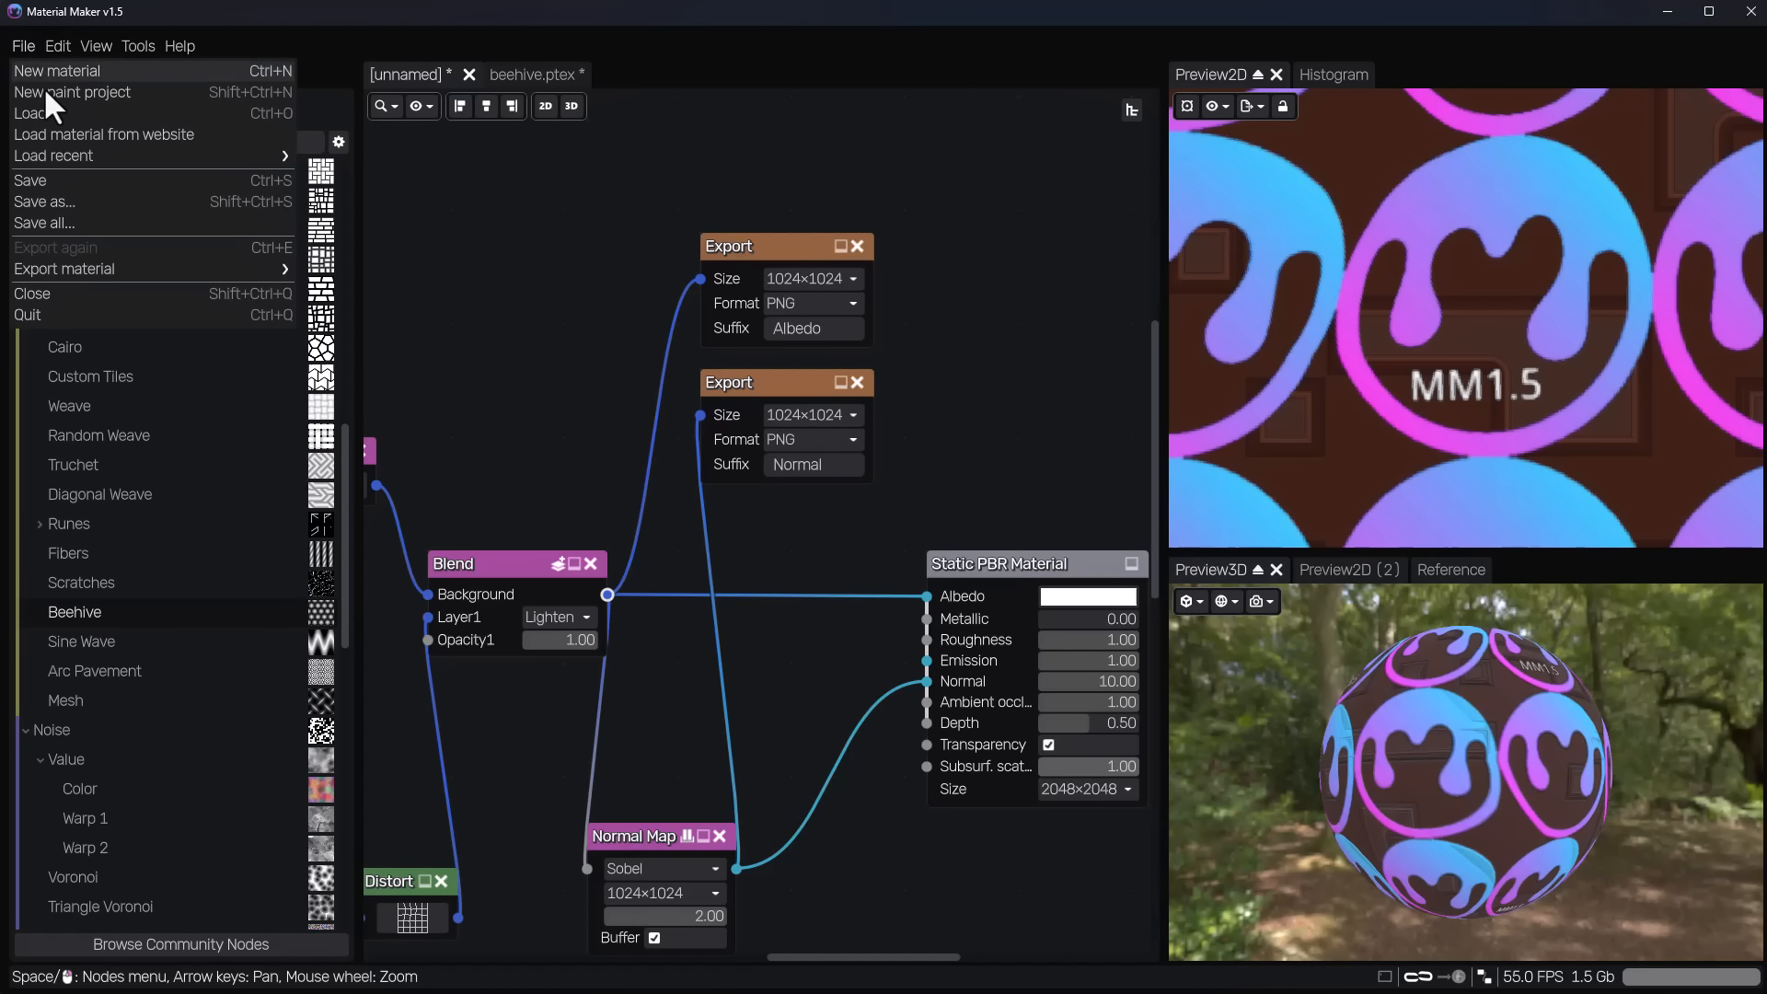
pyautogui.click(80, 96)
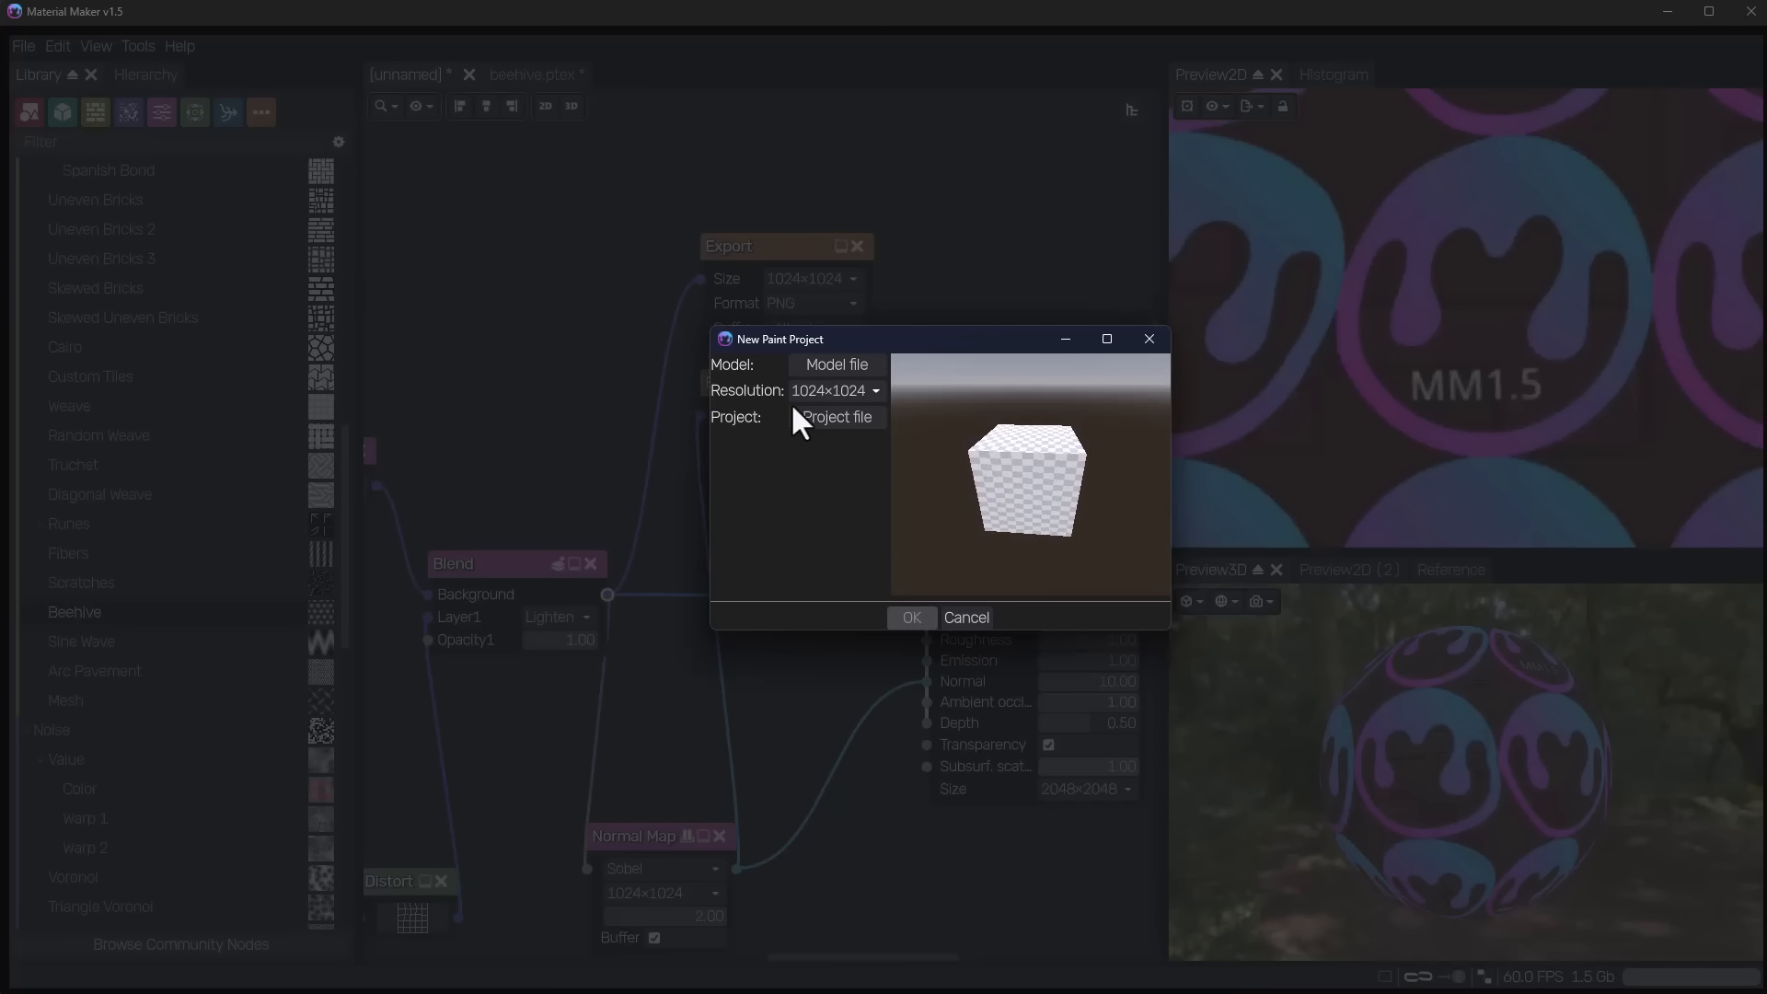
pyautogui.click(847, 363)
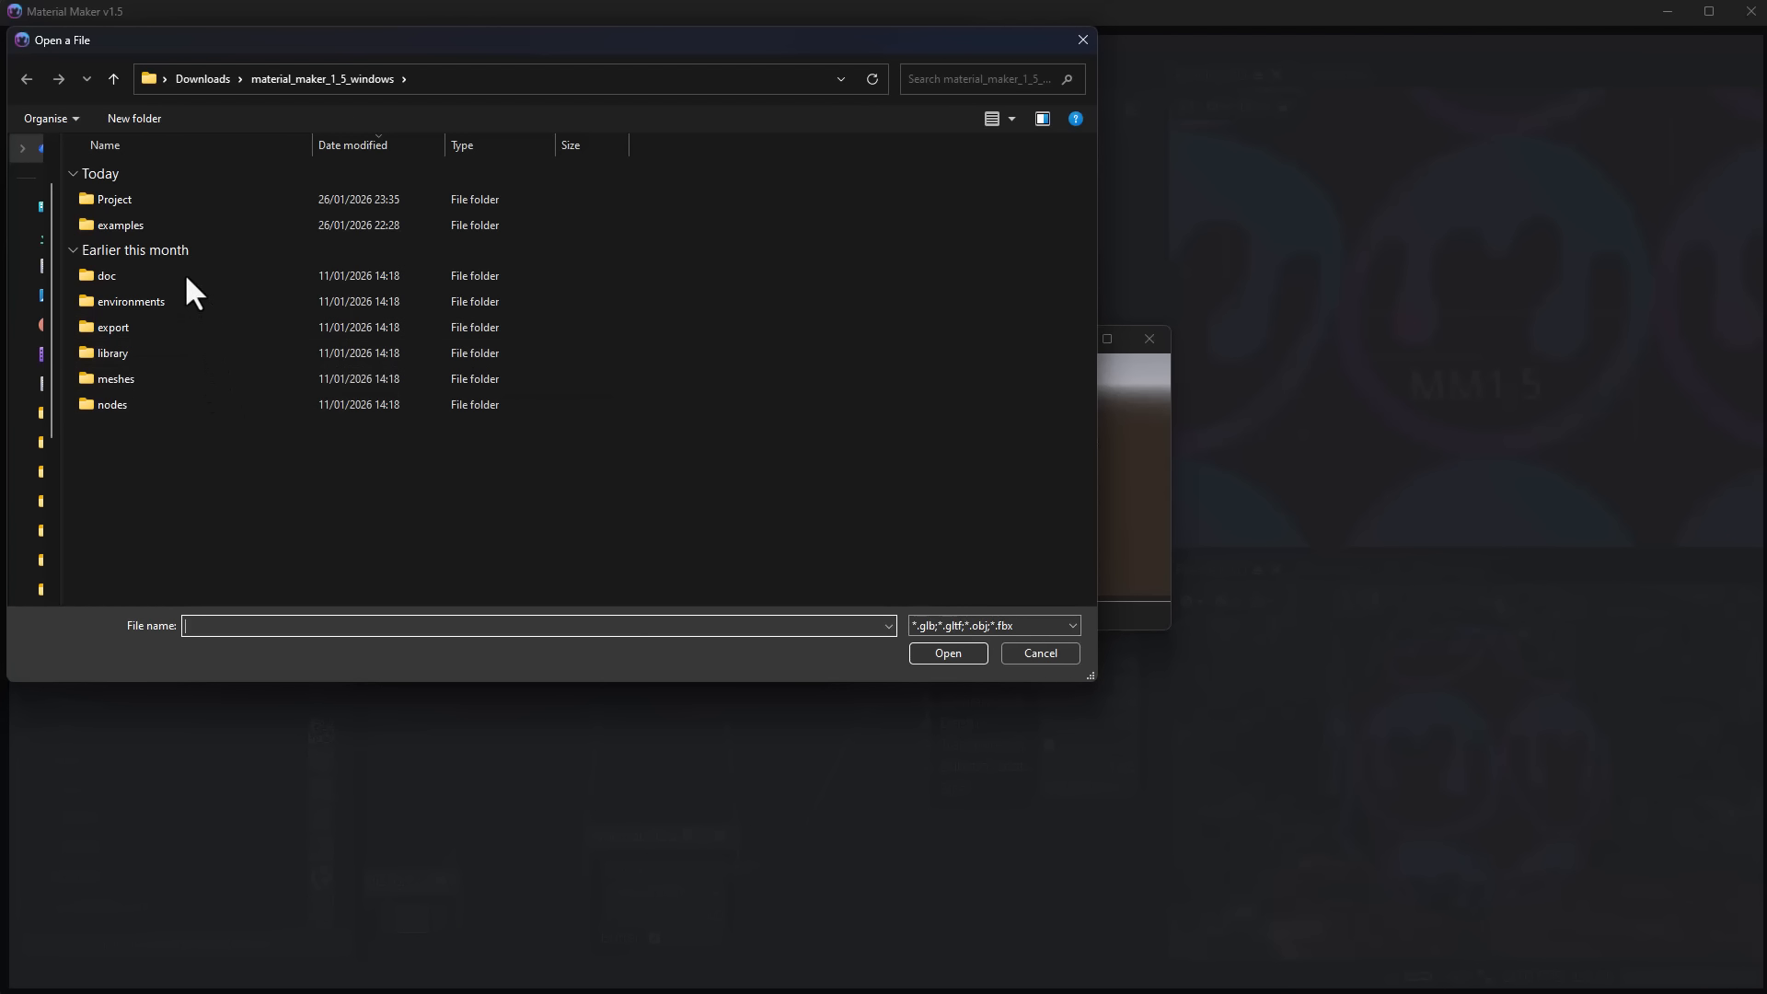
pyautogui.doubleClick(152, 378)
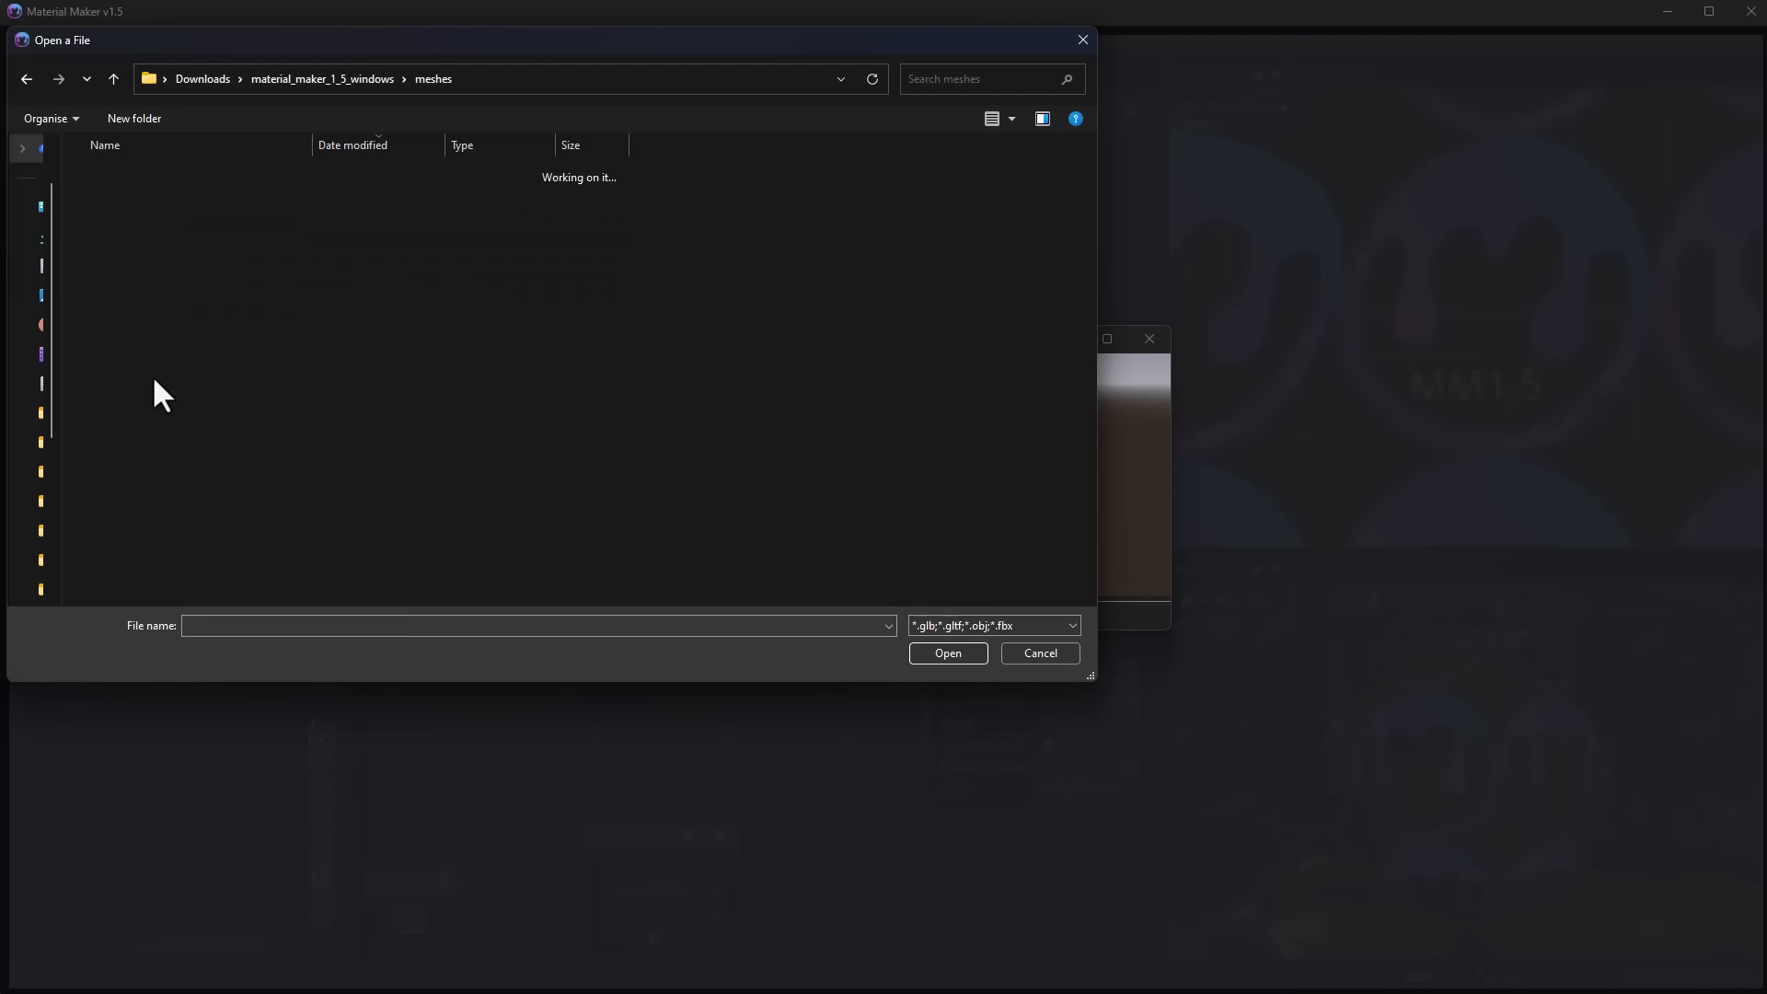
pyautogui.click(156, 224)
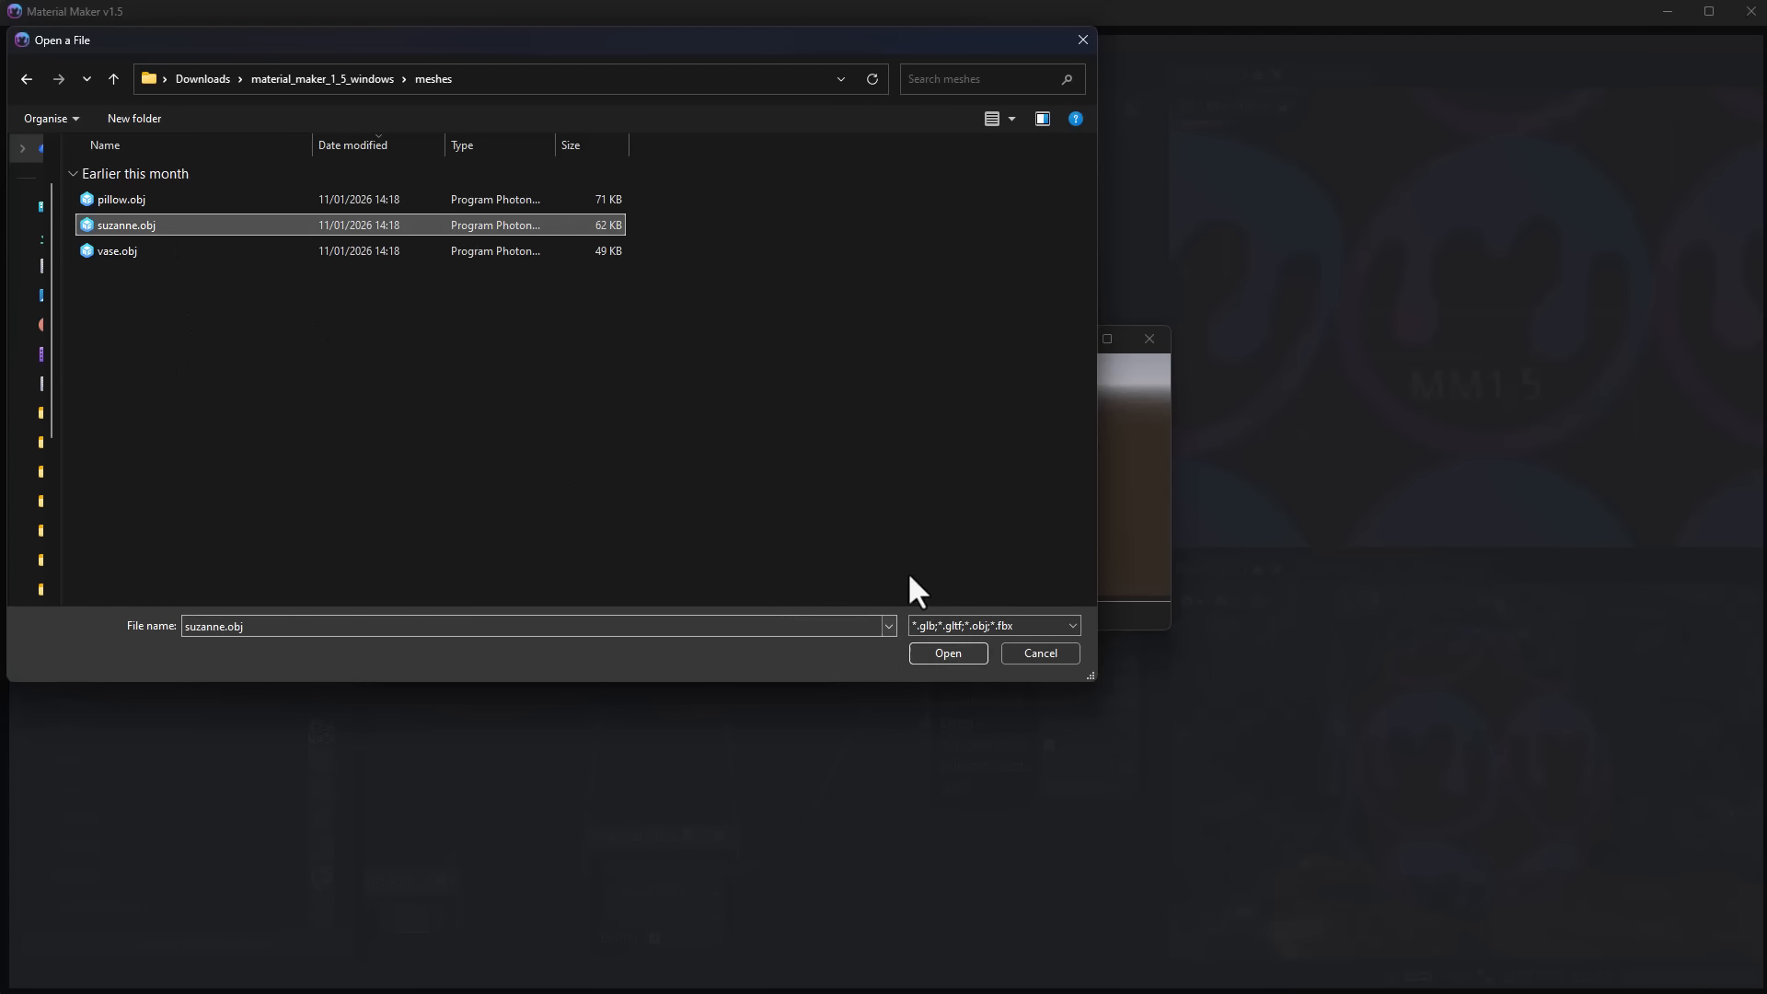
pyautogui.click(948, 652)
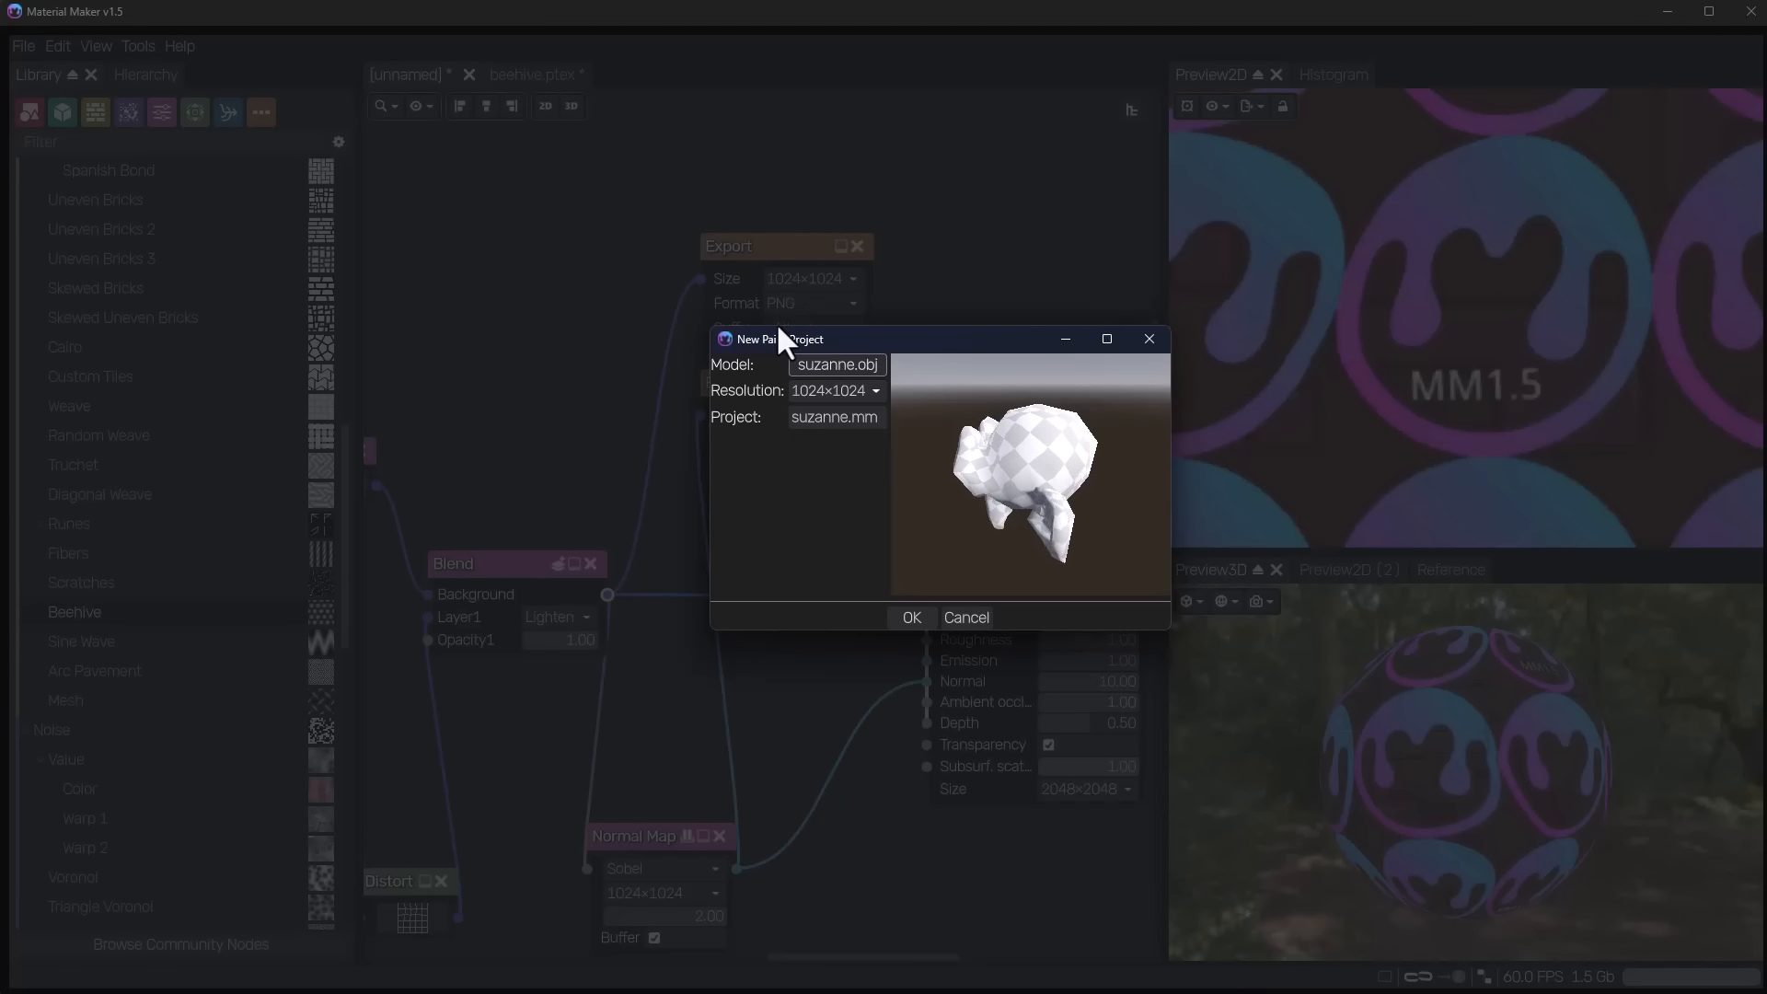
pyautogui.click(907, 620)
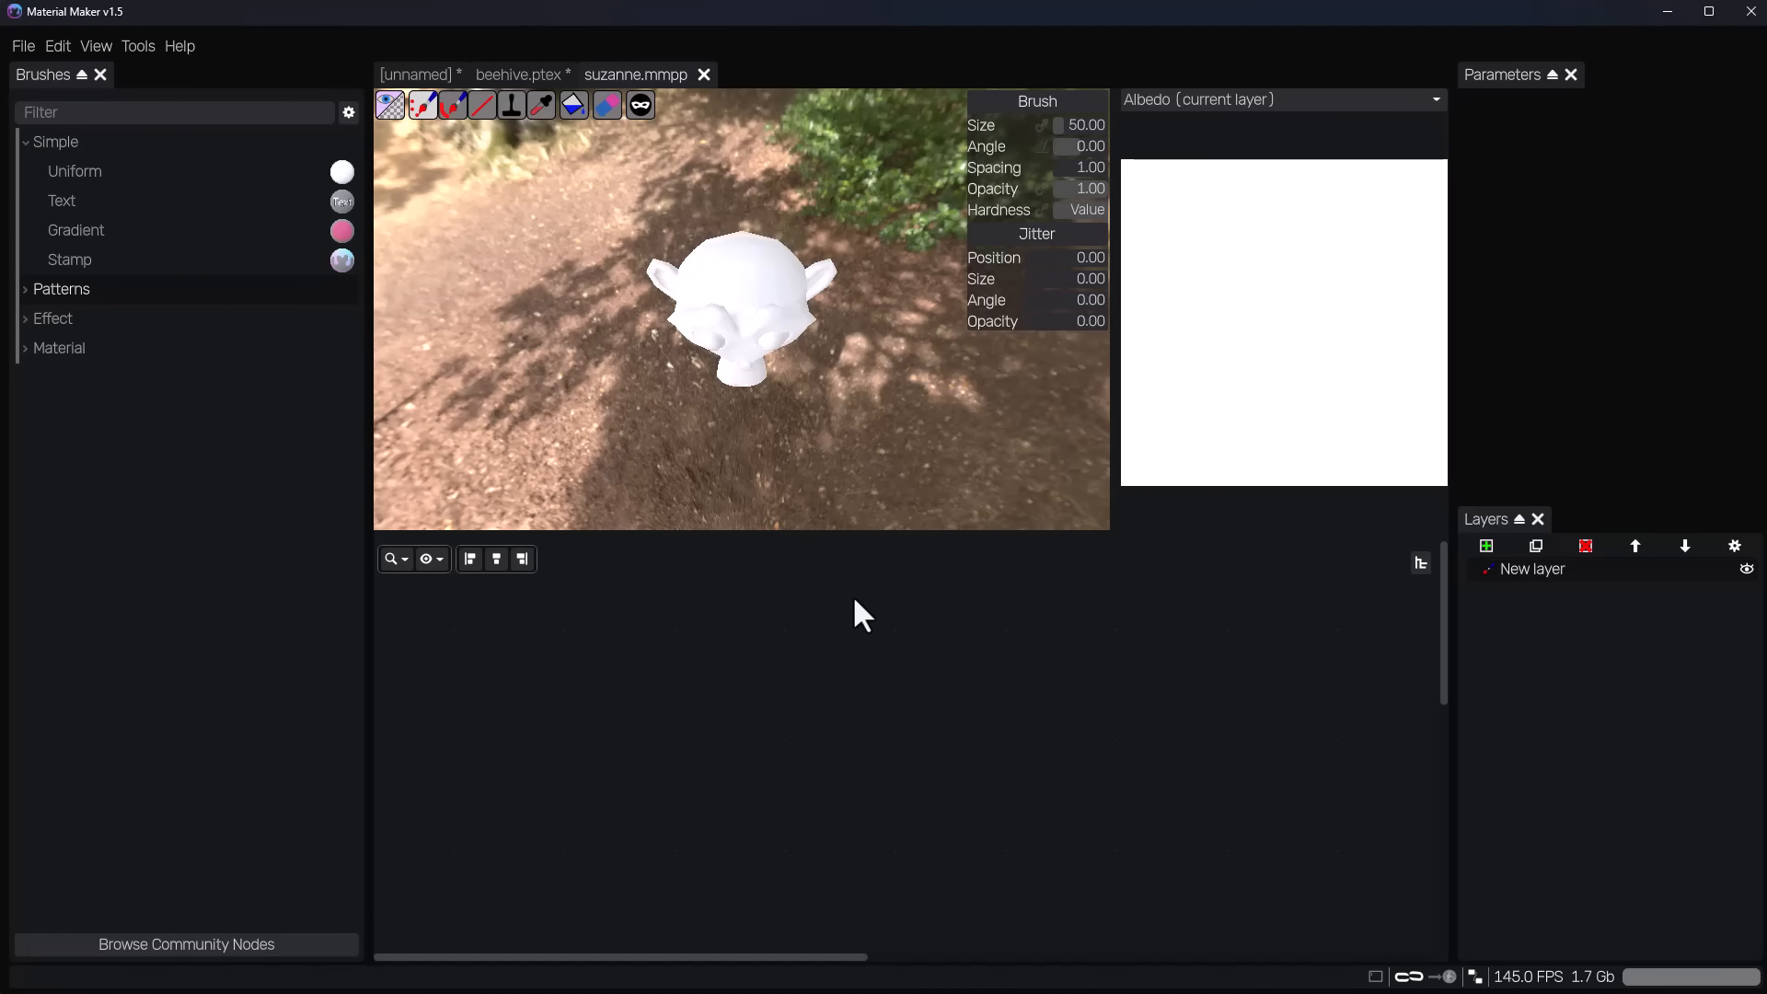
# Try the brush on the monkey model, and set the brush size to 67 and its angle to 30.
pyautogui.click(751, 364)
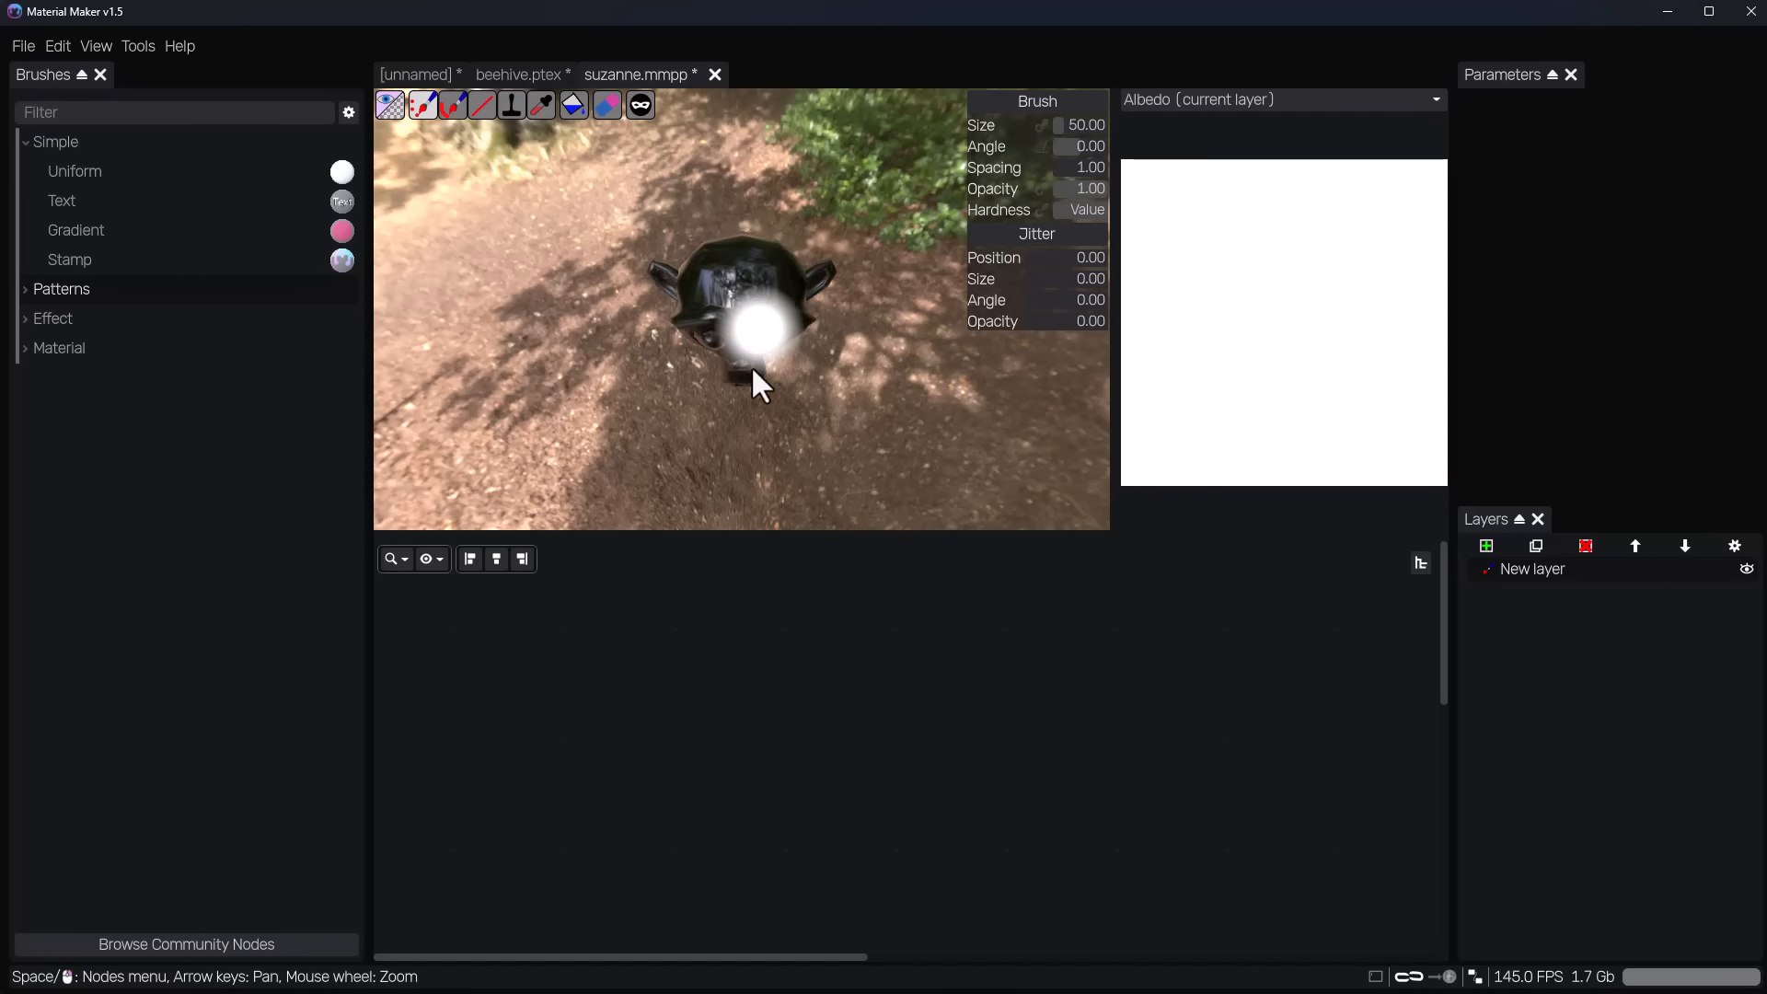
pyautogui.moveTo(750, 367); pyautogui.dragTo(817, 473, button='middle')
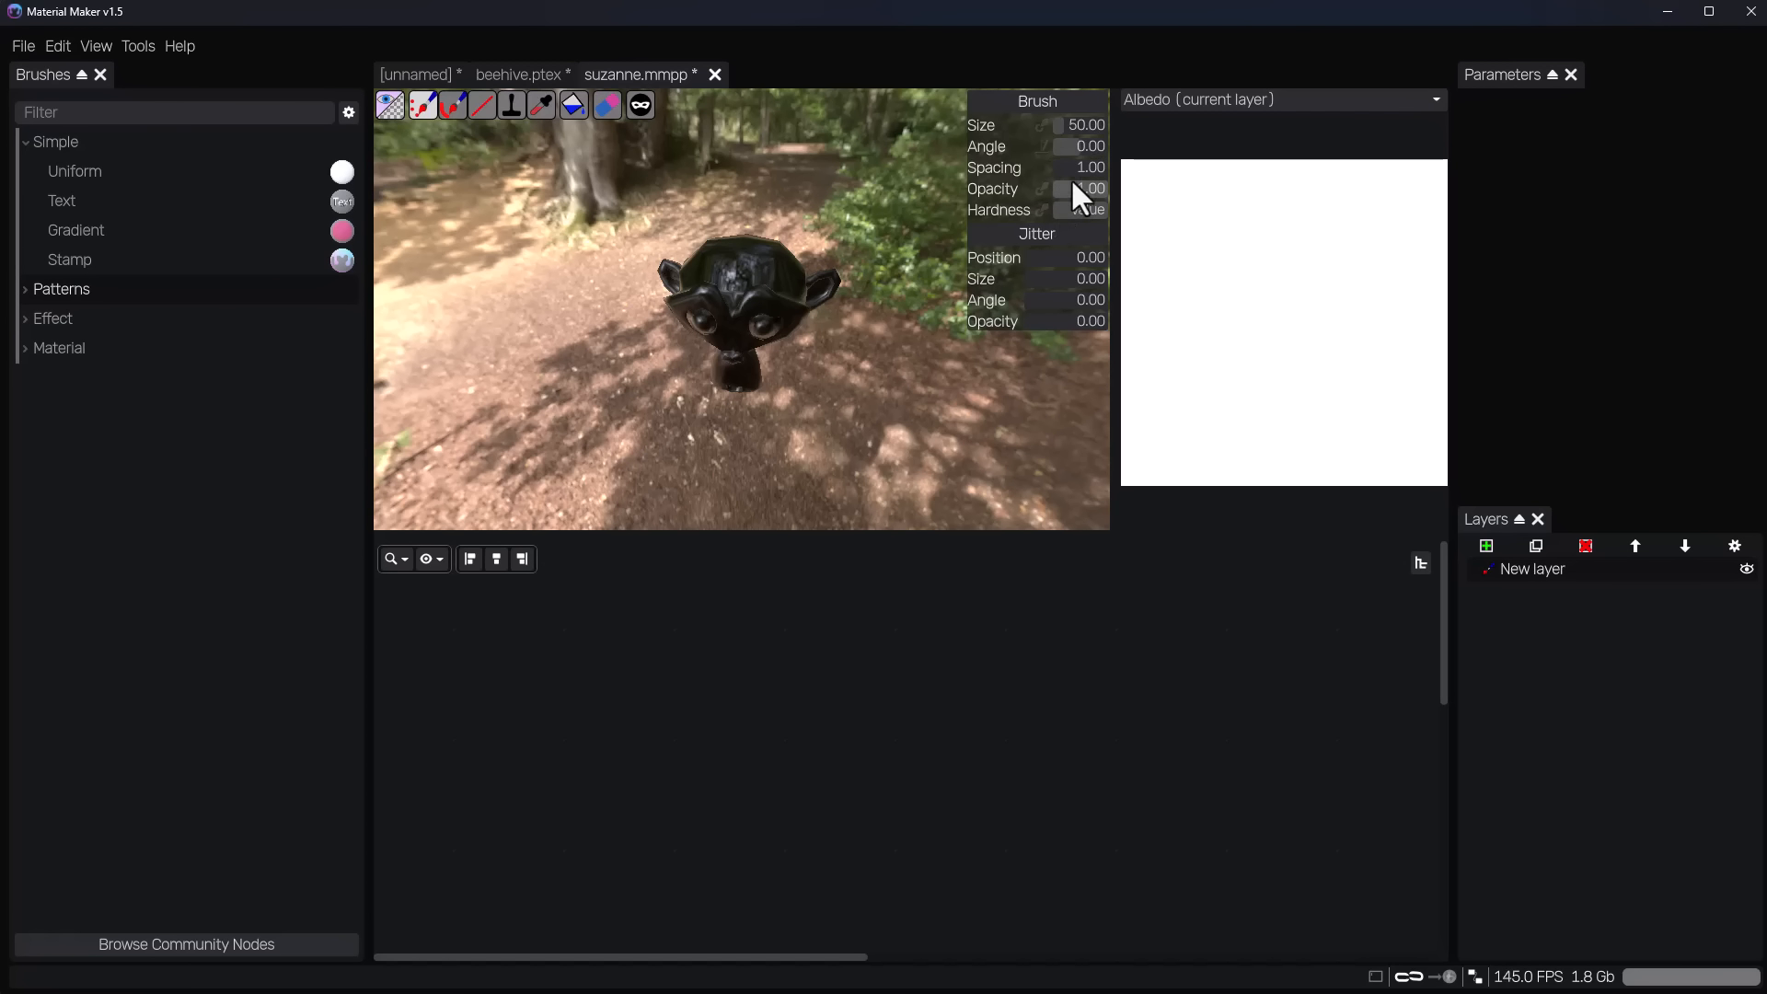
pyautogui.moveTo(1070, 126)
pyautogui.mouseDown()
pyautogui.moveTo(1108, 126)
pyautogui.moveTo(1052, 121)
pyautogui.moveTo(1080, 146)
pyautogui.mouseUp()
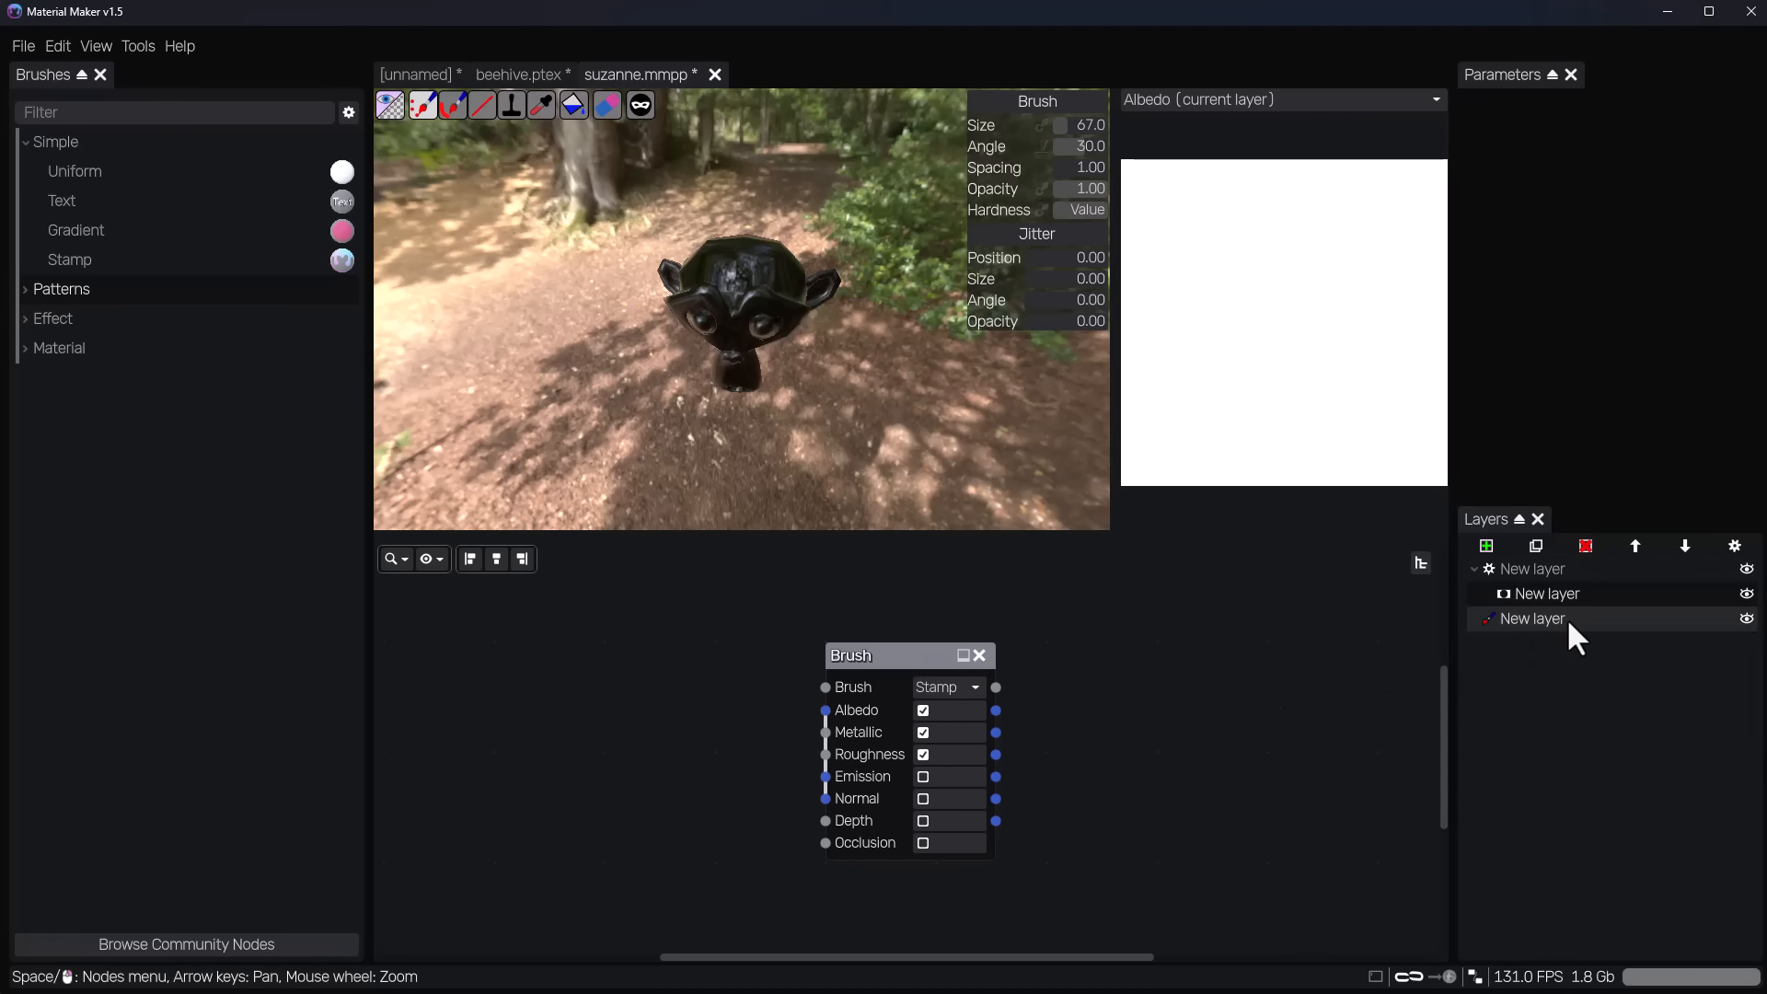
# Delete the extra procedural layer and its mask so one paint layer remains, and remove the Brush node from the graph.
pyautogui.click(1537, 543)
pyautogui.click(1584, 545)
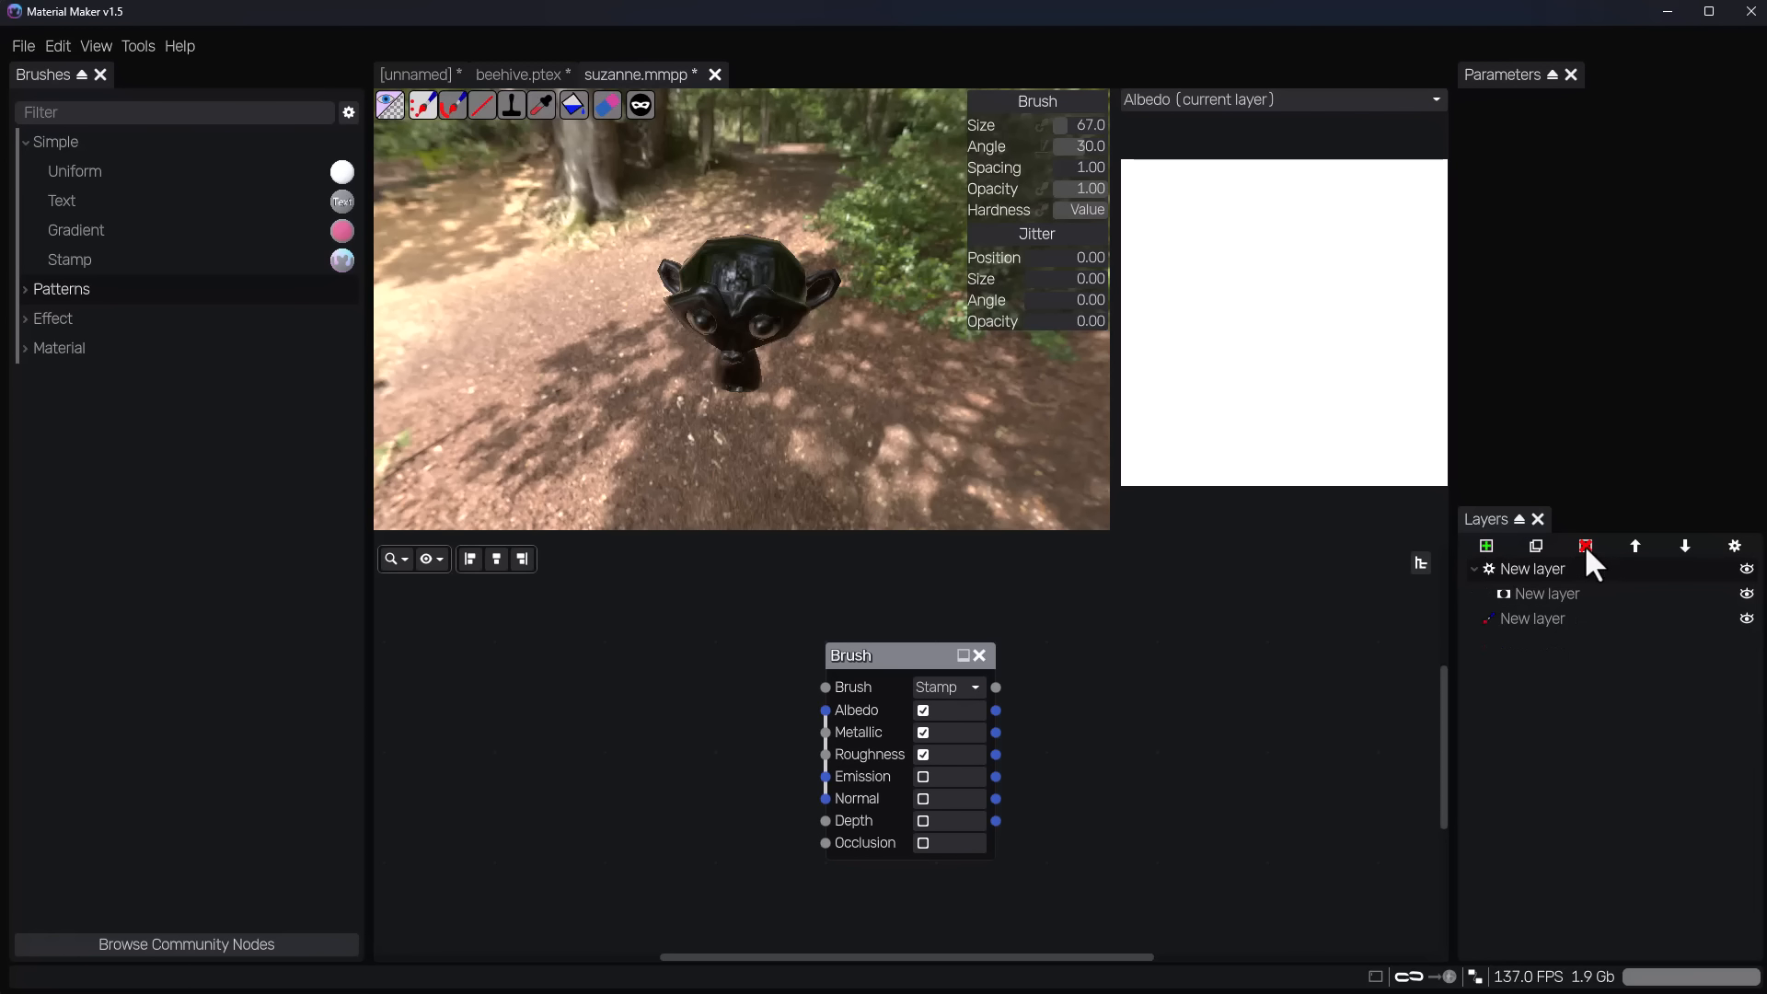
pyautogui.click(1585, 545)
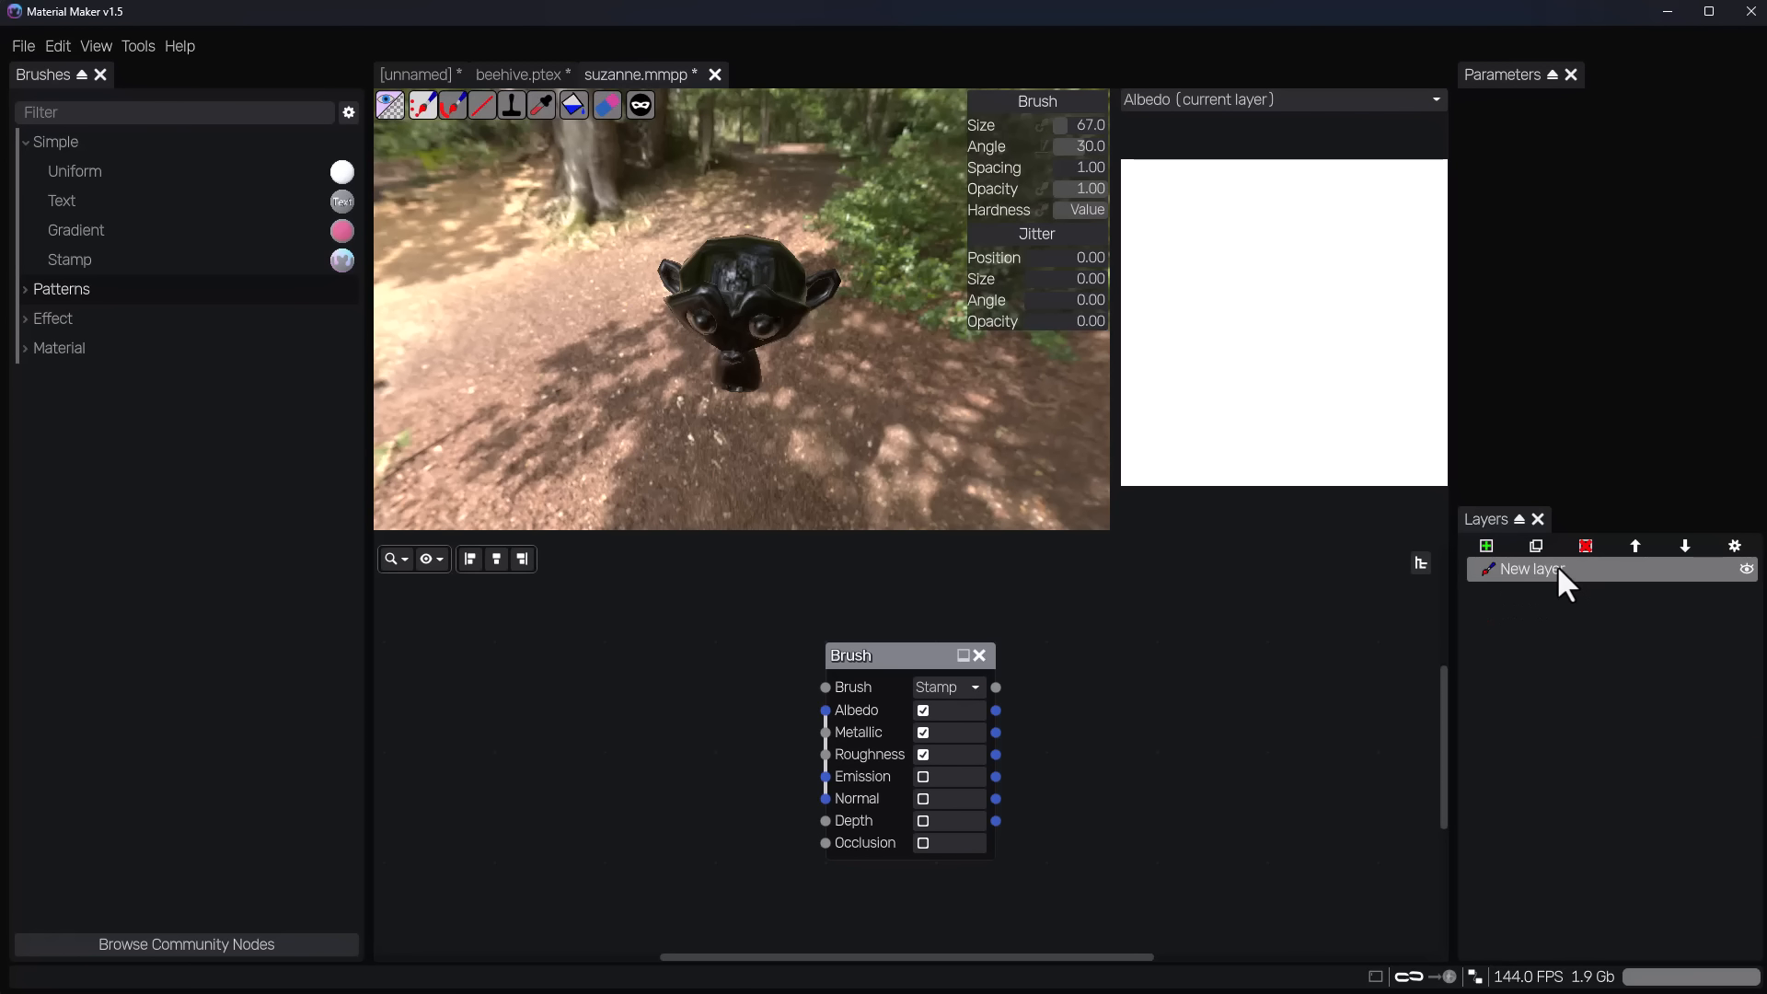
pyautogui.click(911, 659)
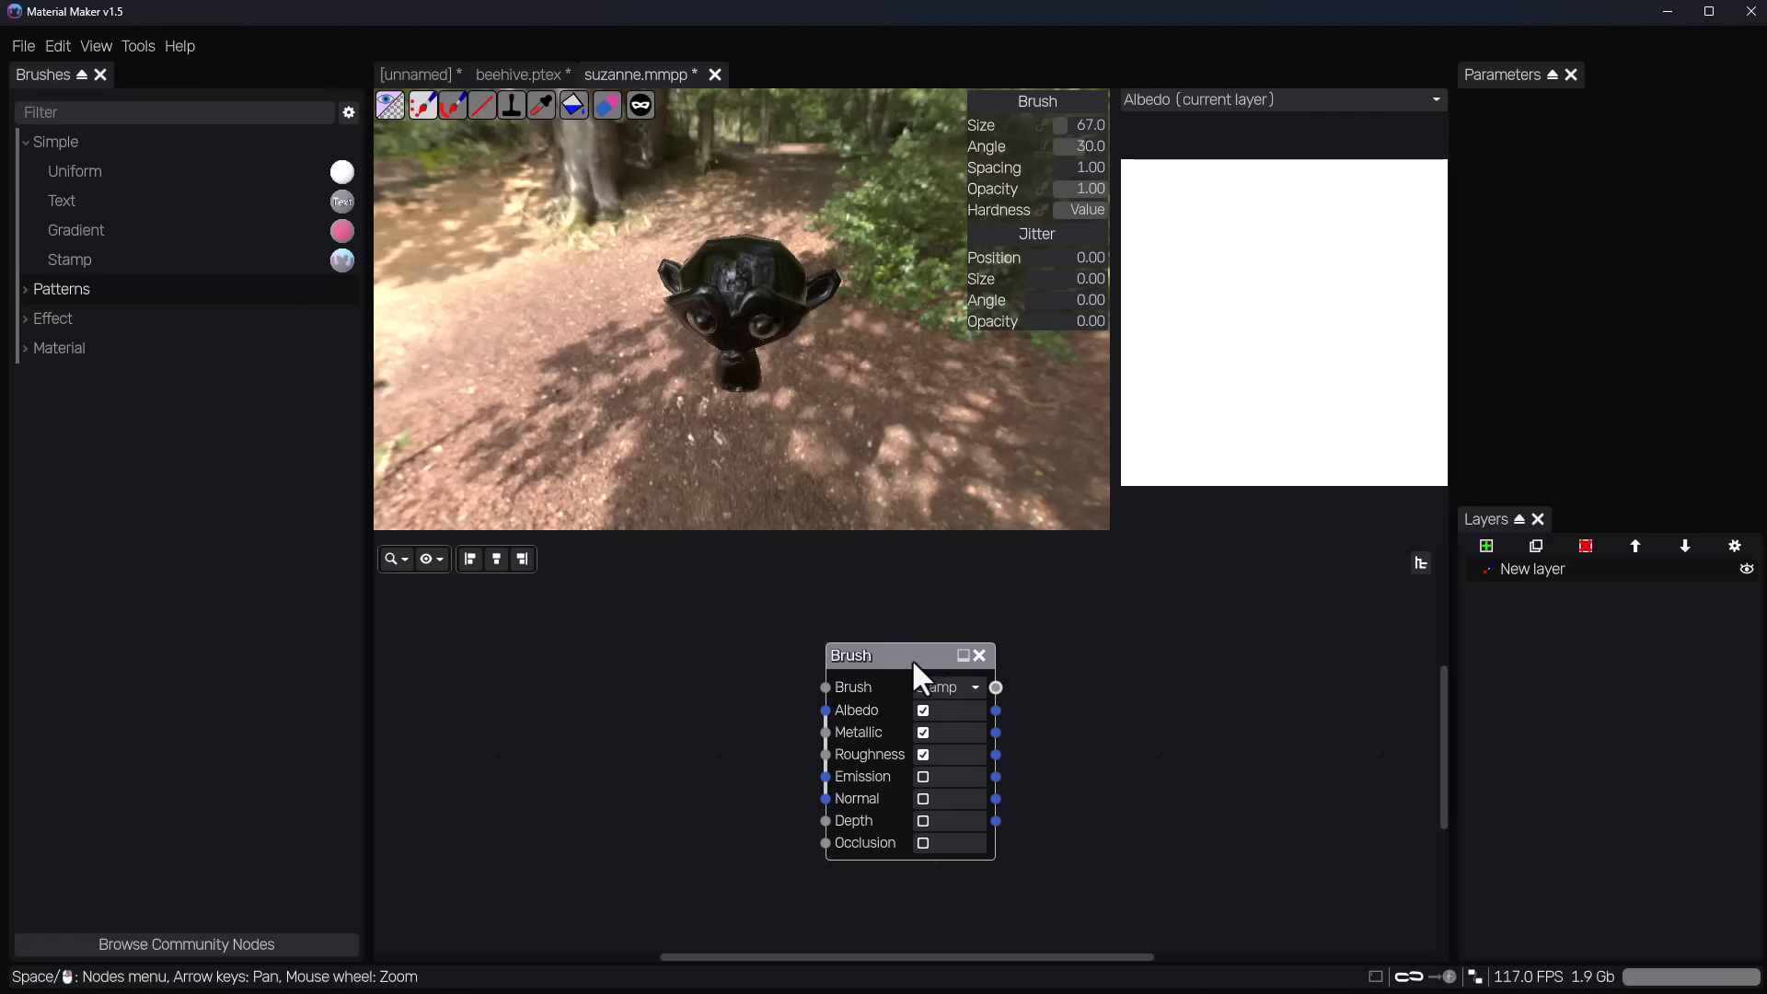
pyautogui.press('Delete')
# Paint a white stroke across the monkey's forehead on the remaining layer, and set the brush hardness to 0.21.
pyautogui.doubleClick(1538, 570)
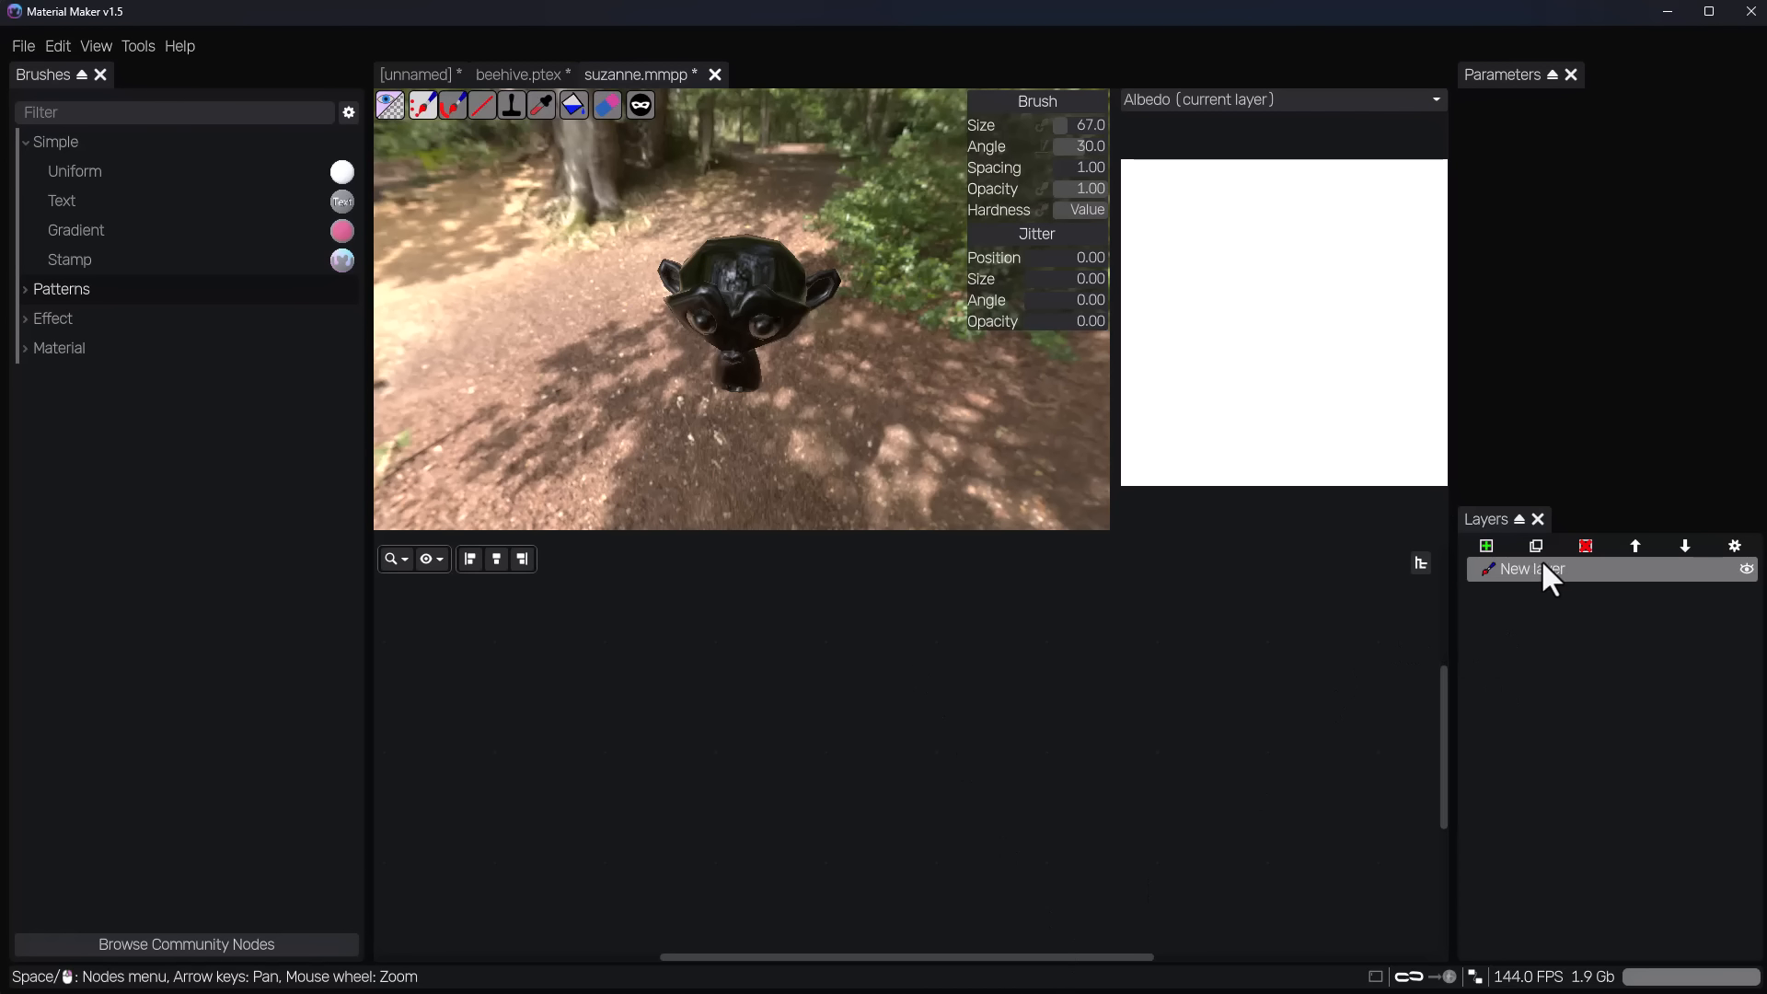
pyautogui.click(1236, 709)
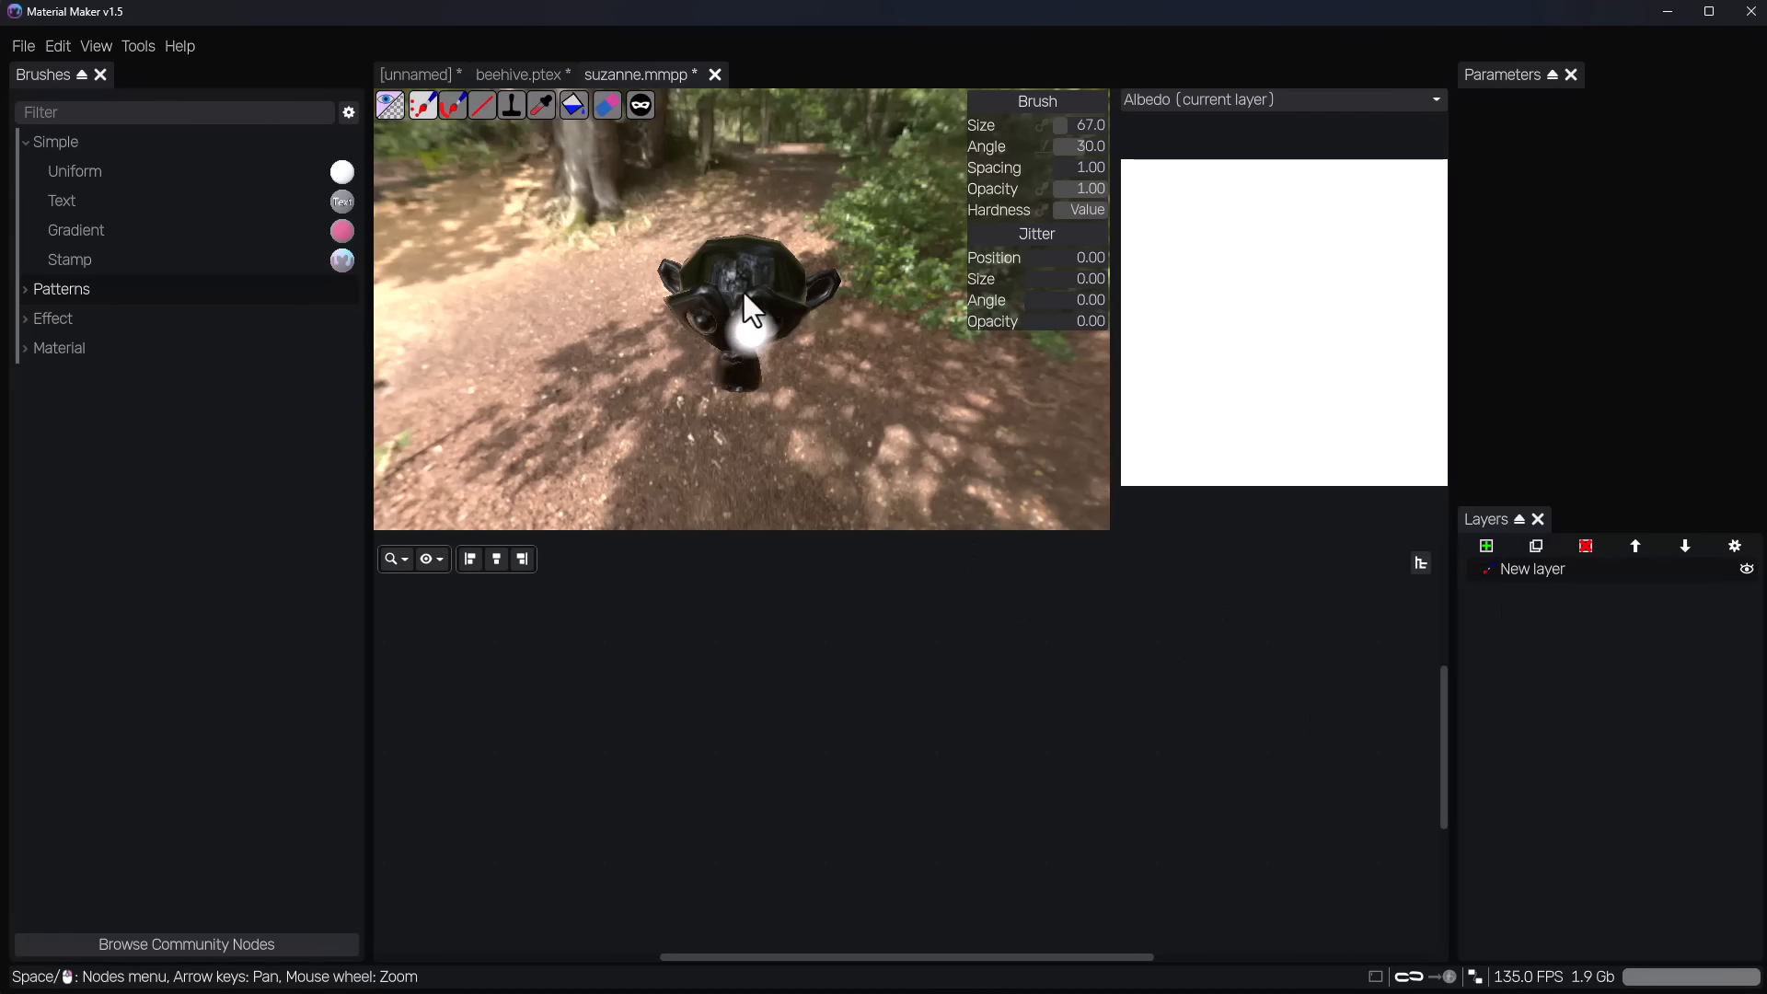
pyautogui.scroll(5, 749, 278)
pyautogui.moveTo(743, 229); pyautogui.dragTo(805, 229)
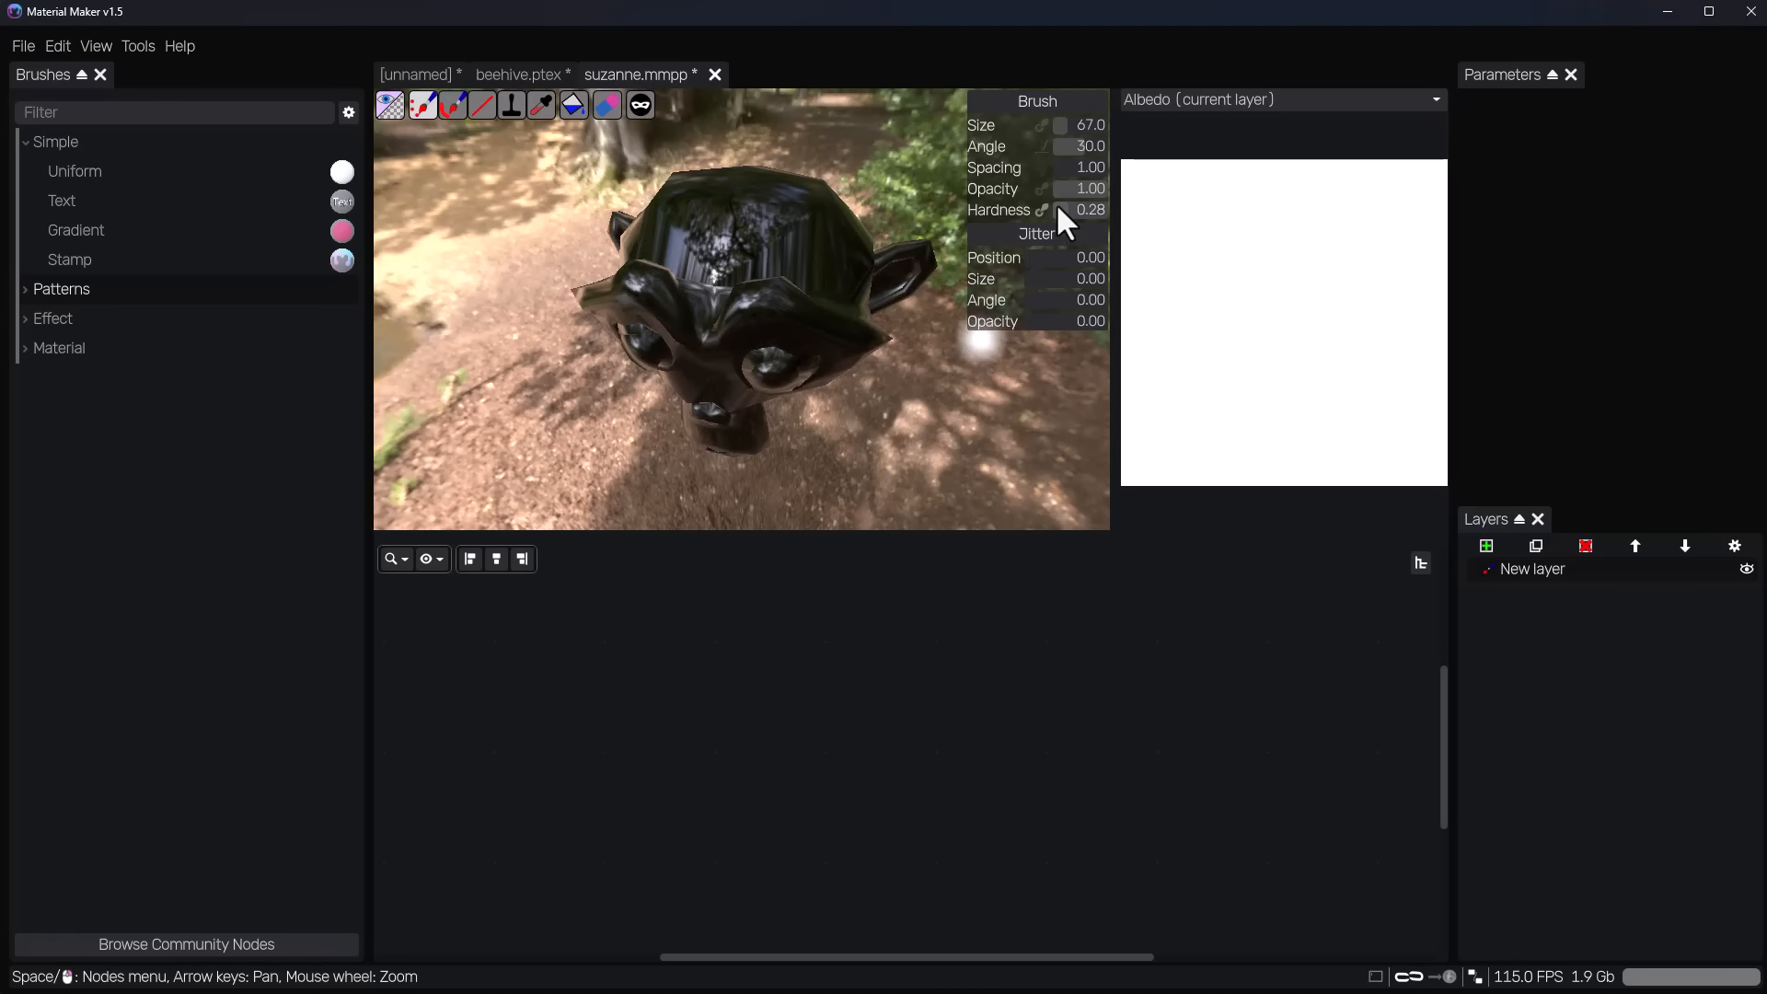
pyautogui.moveTo(1058, 208); pyautogui.dragTo(1053, 207)
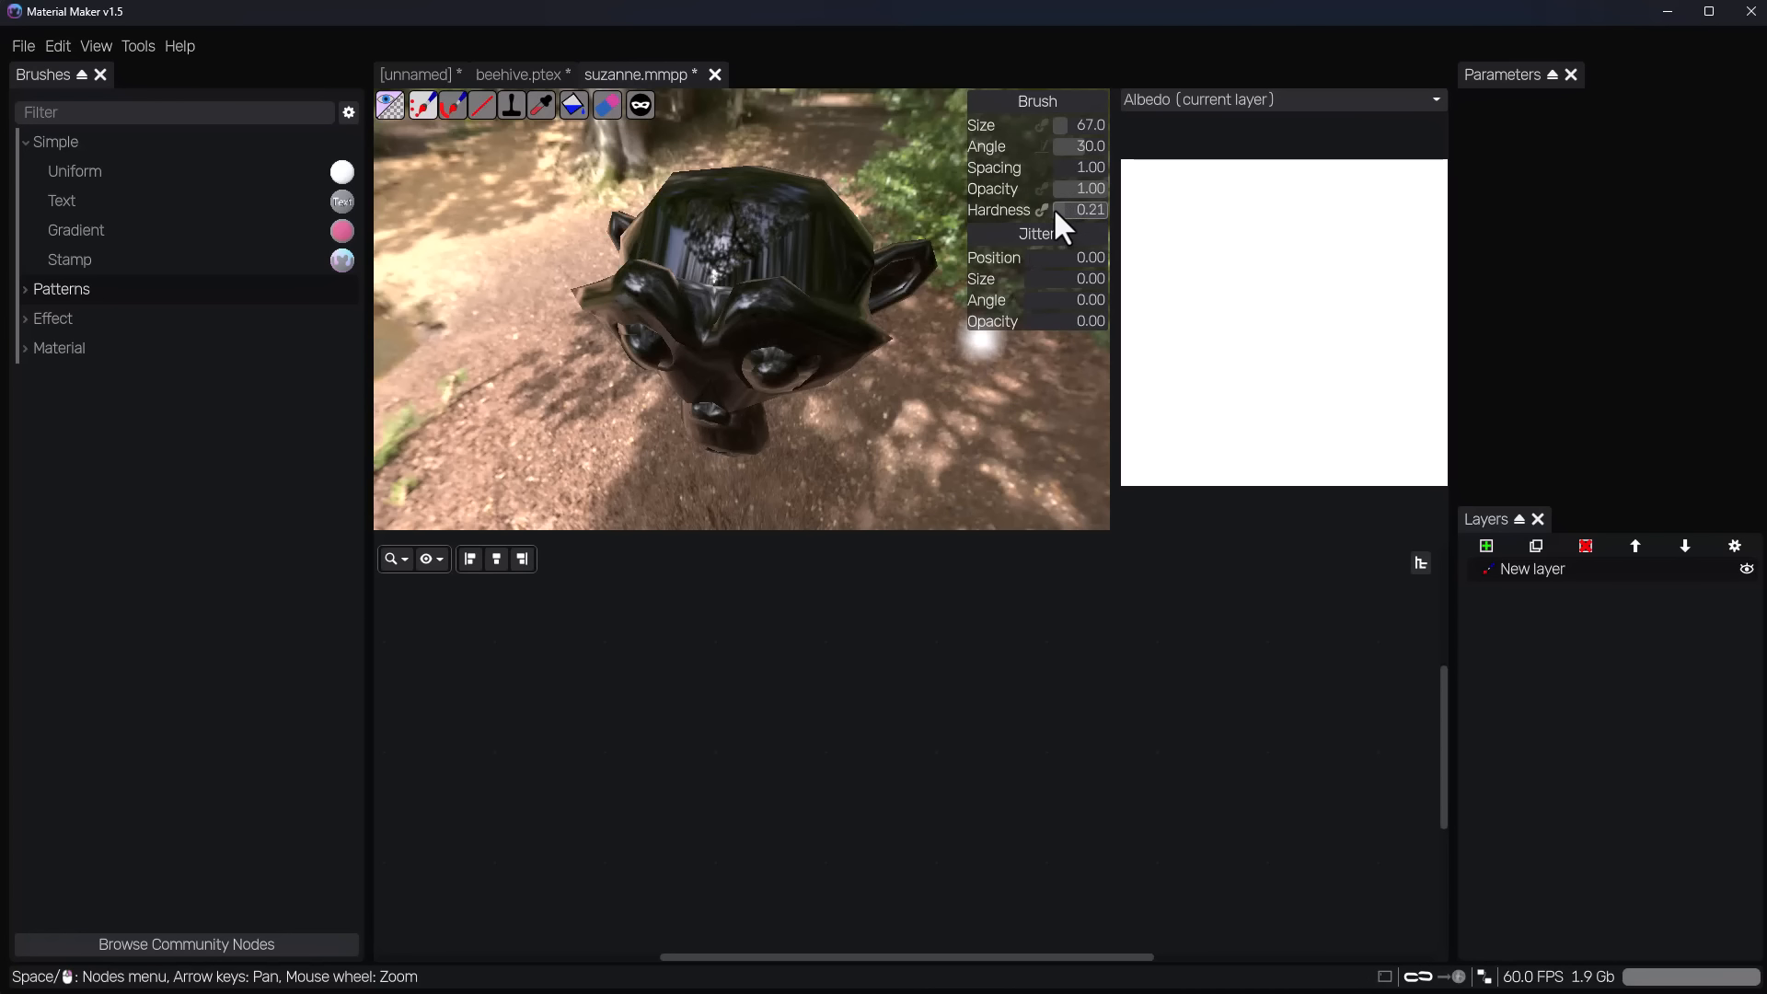
# Load the Uniform brush from the Simple brushes into the node graph, with its Remote node readable.
pyautogui.moveTo(927, 449)
pyautogui.mouseDown(button='middle')
pyautogui.moveTo(952, 394)
pyautogui.moveTo(924, 420)
pyautogui.moveTo(729, 326)
pyautogui.mouseUp(button='middle')
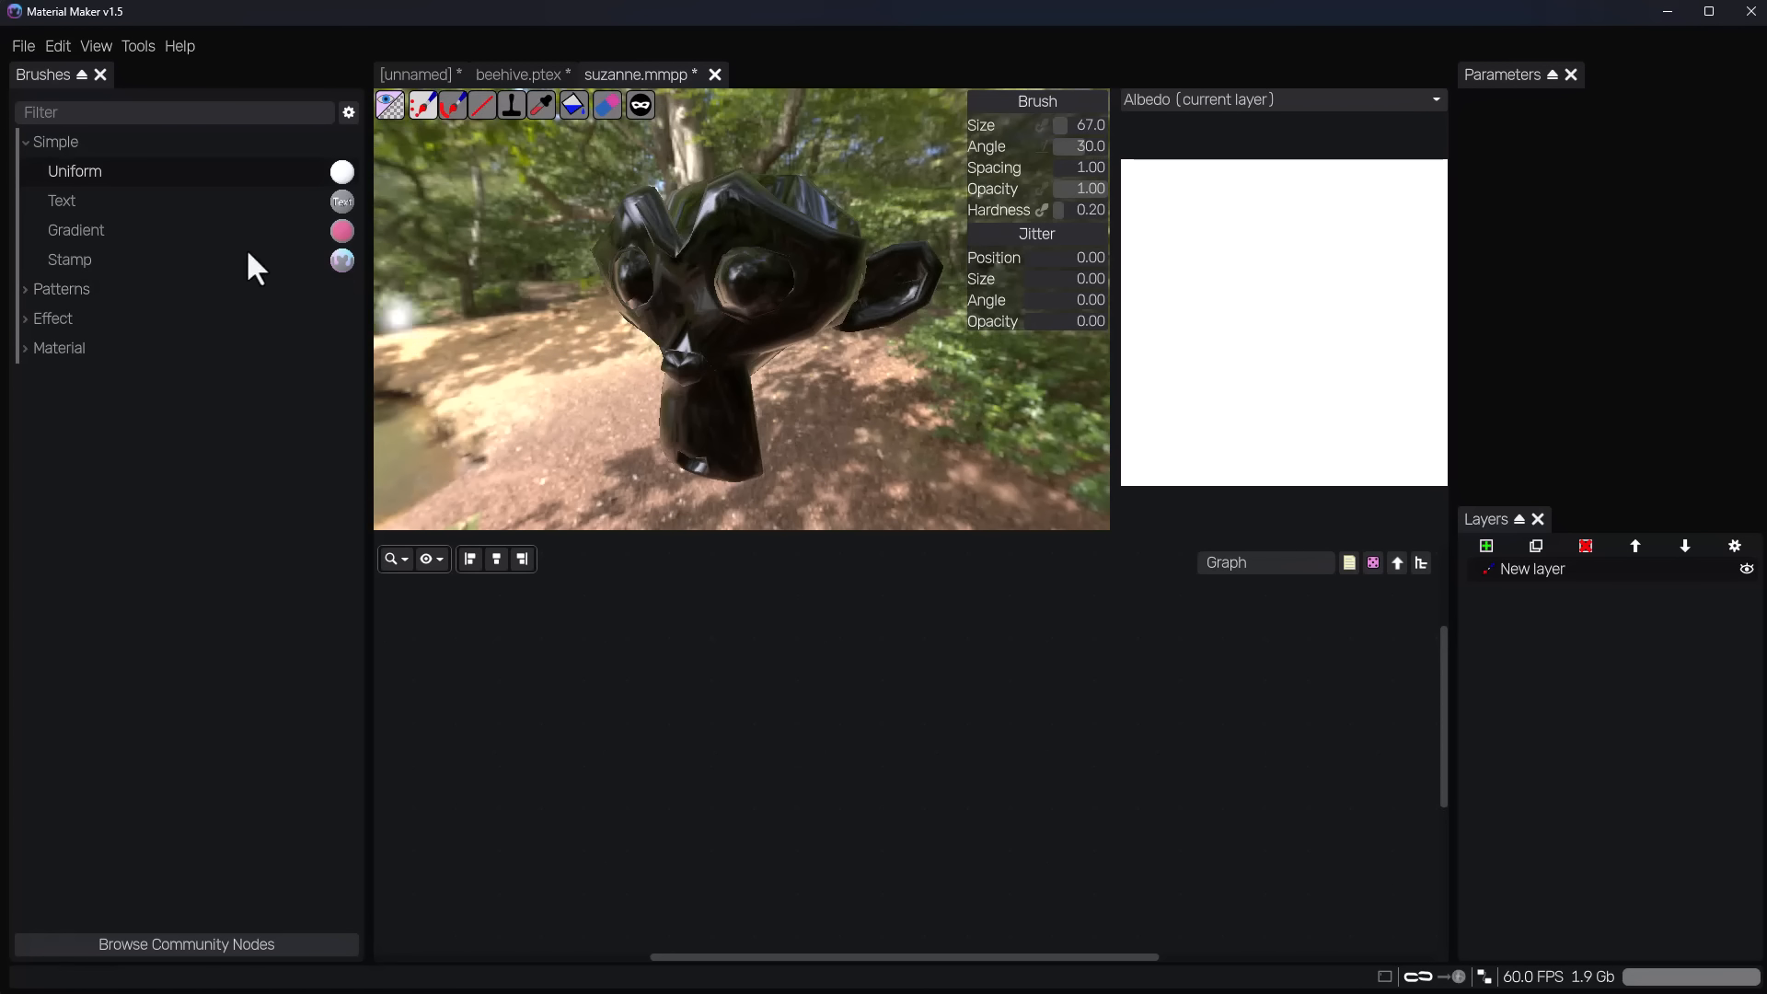
pyautogui.click(71, 173)
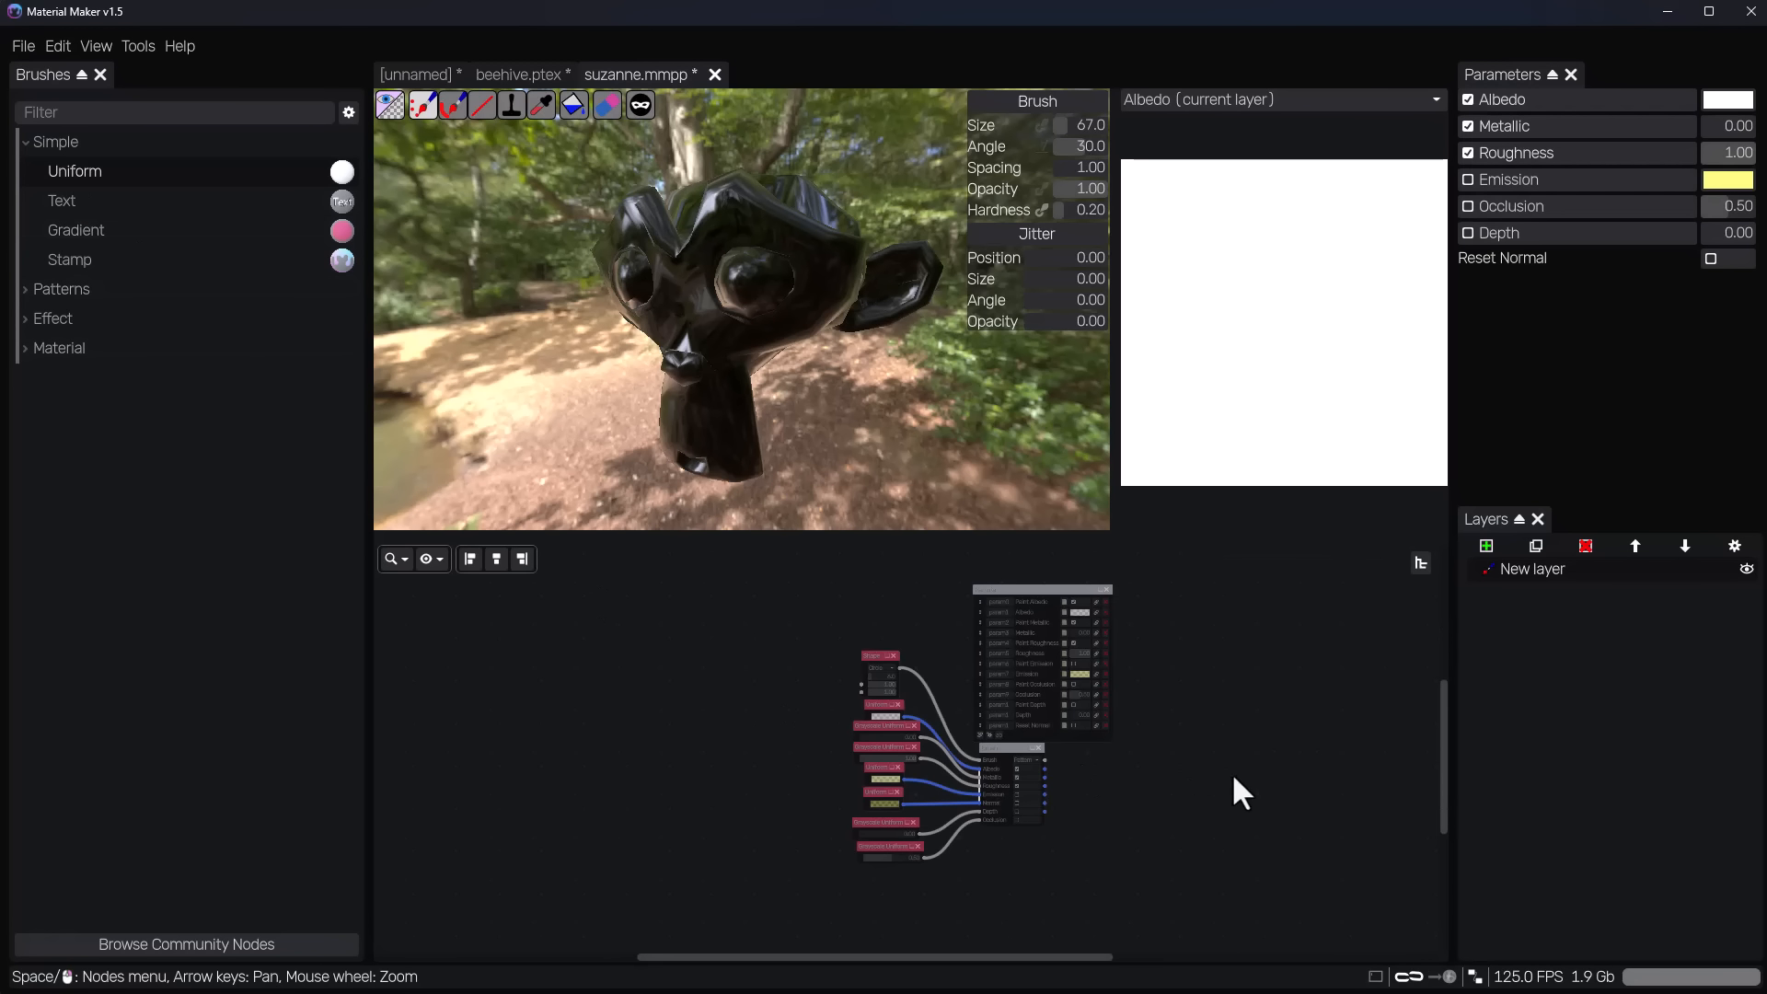
pyautogui.scroll(1, 1025, 659)
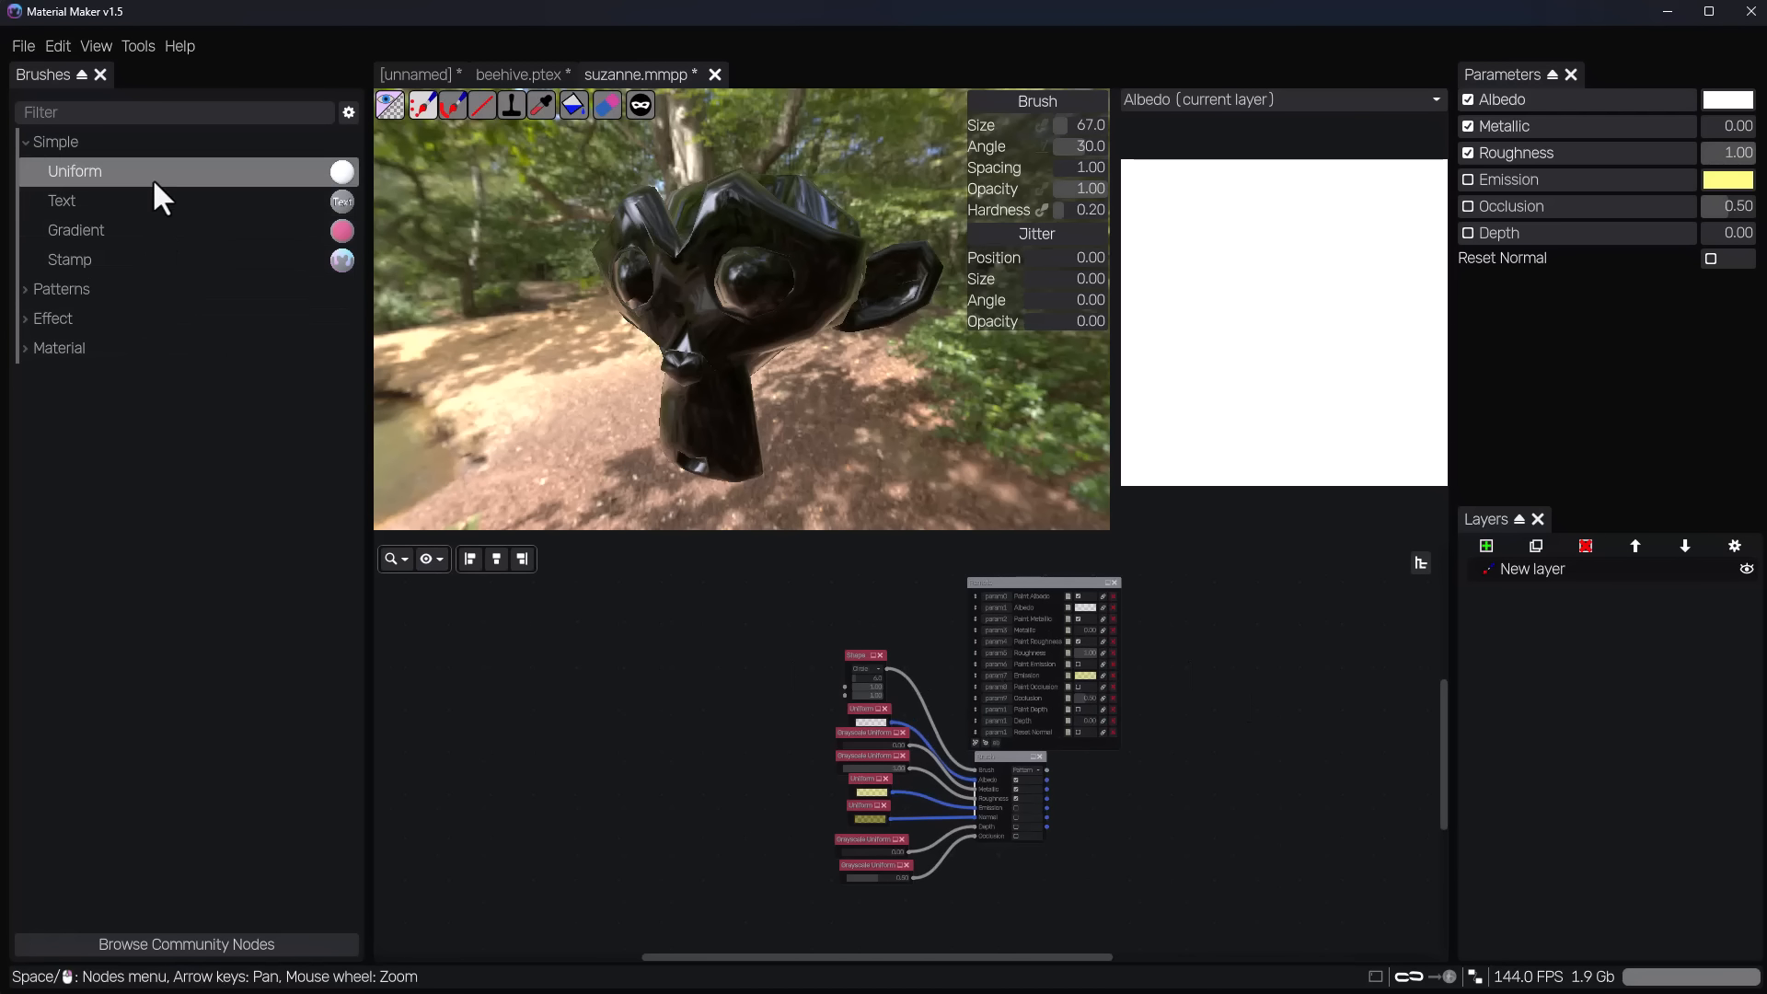
pyautogui.scroll(5, 1082, 624)
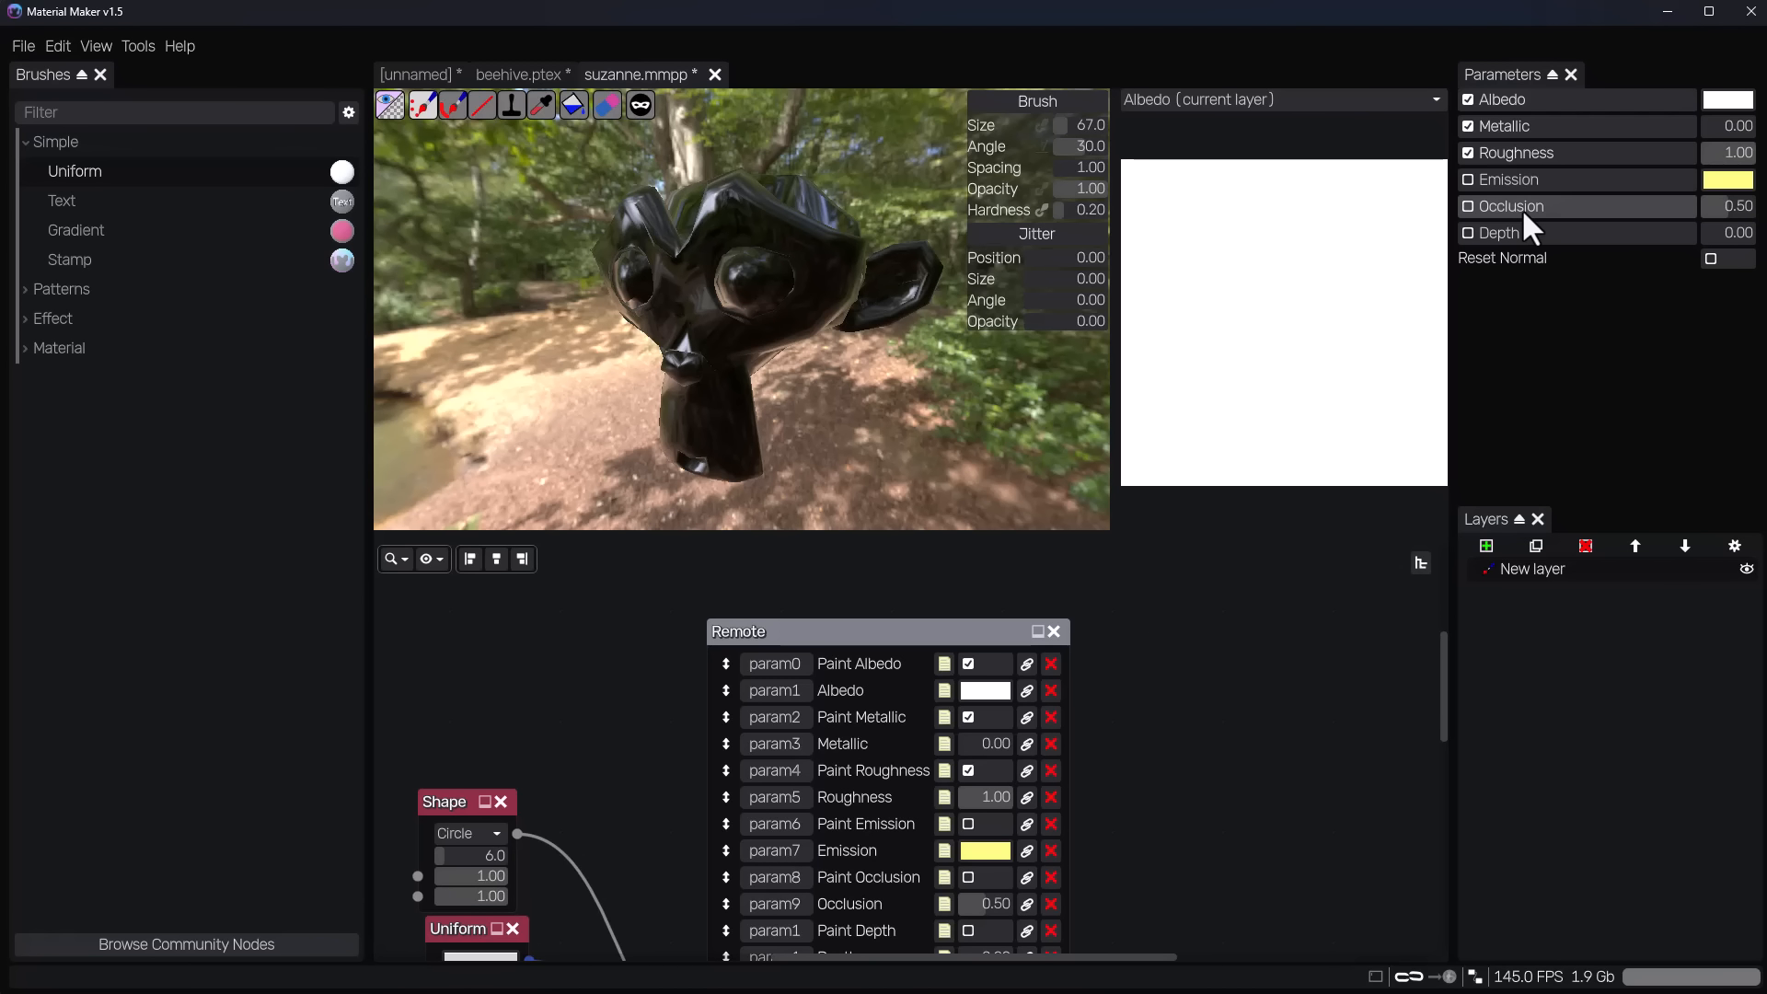
# Rename the paint layer Albedo and turn off the brush's metallic and roughness channels.
pyautogui.doubleClick(1577, 571)
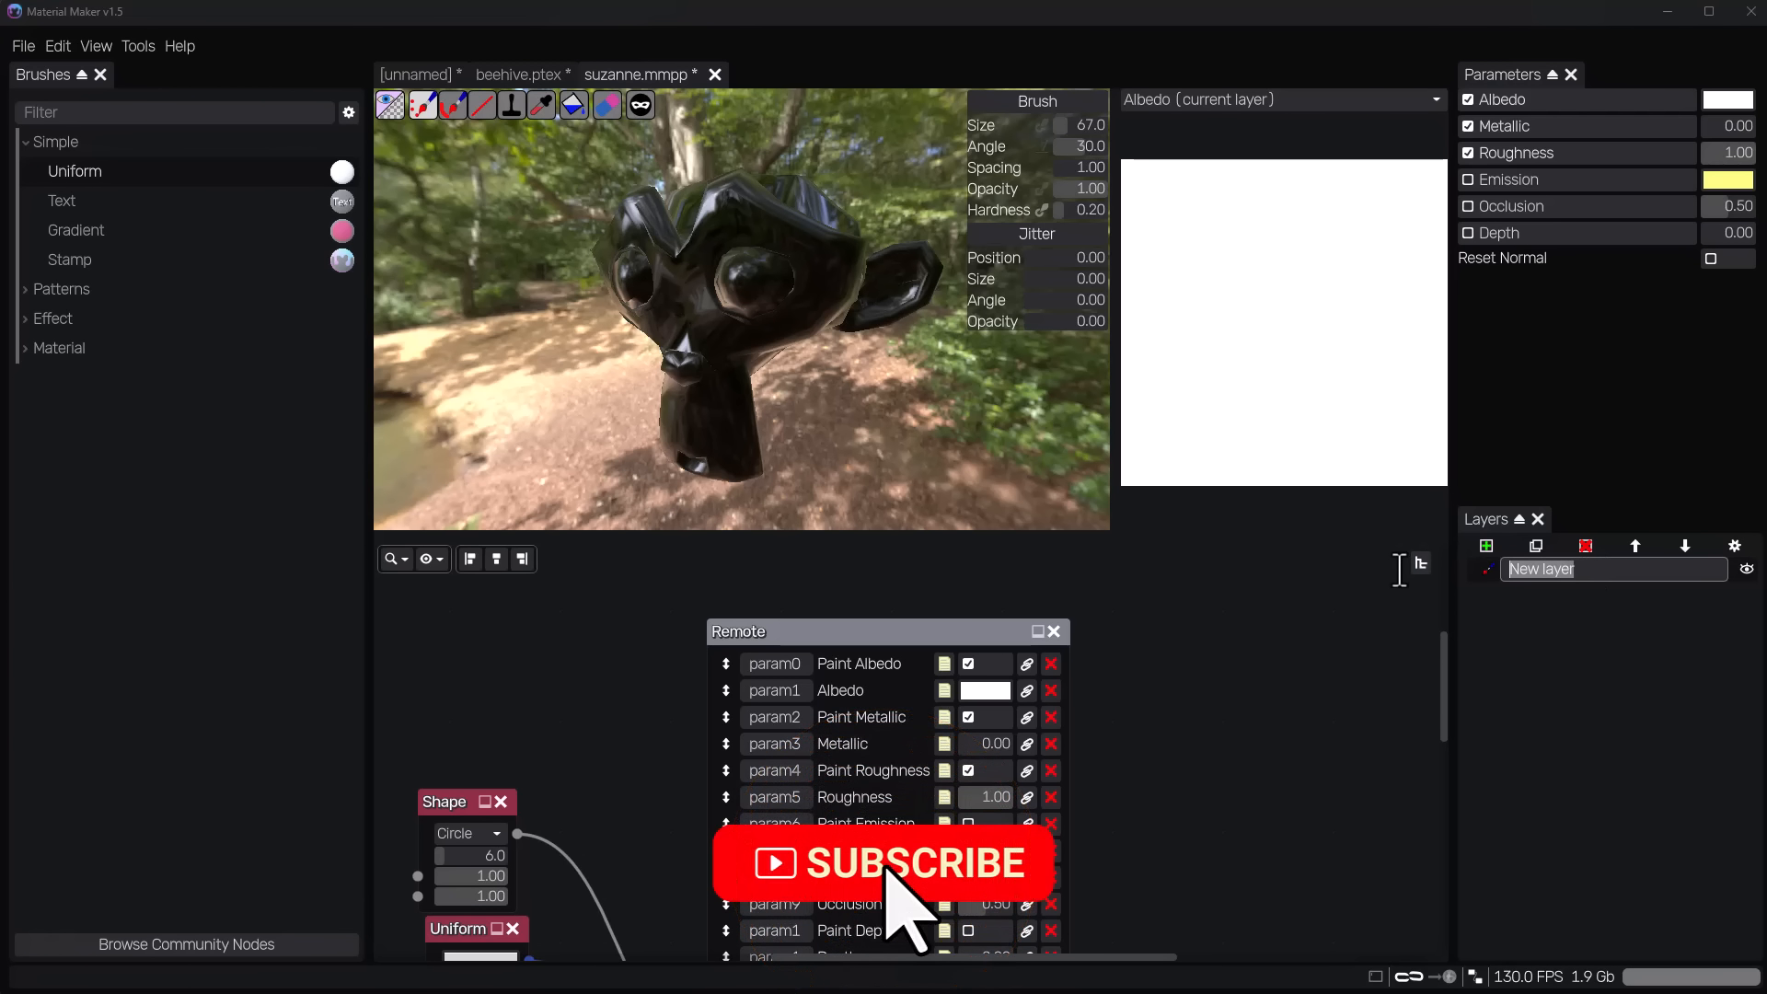
pyautogui.write('Albedo')
pyautogui.press('Return')
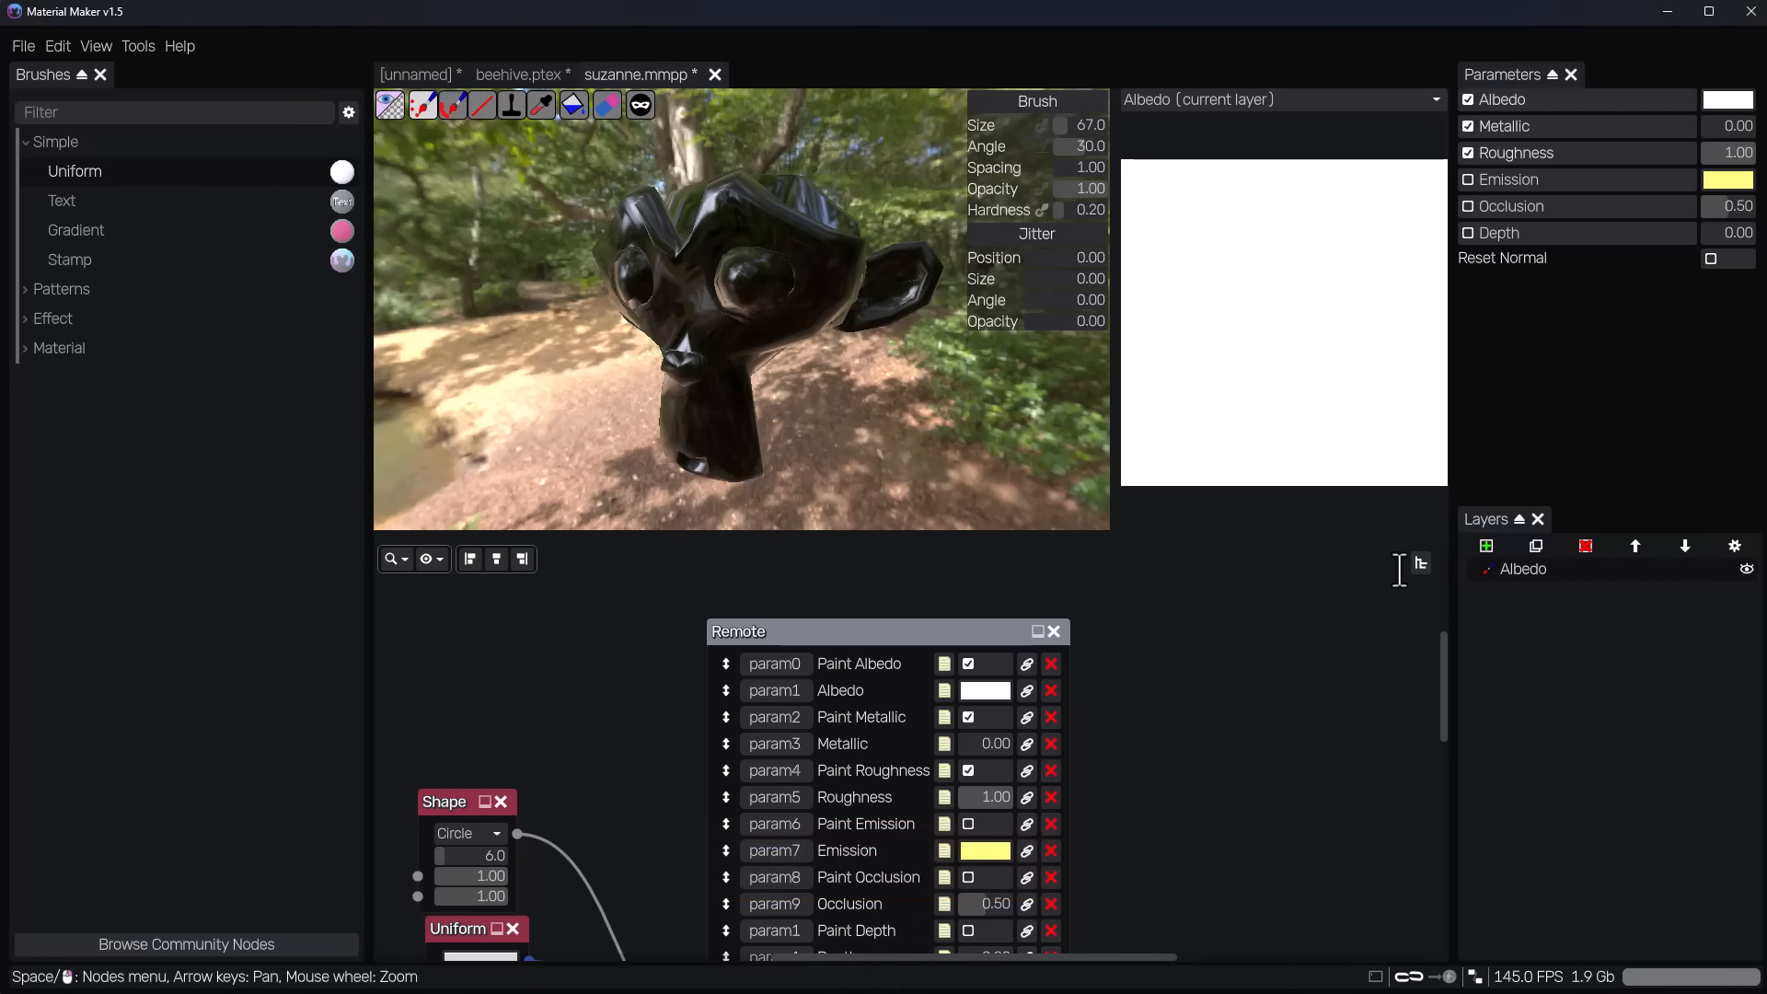
pyautogui.click(1466, 151)
pyautogui.click(1463, 126)
pyautogui.scroll(5, 644, 292)
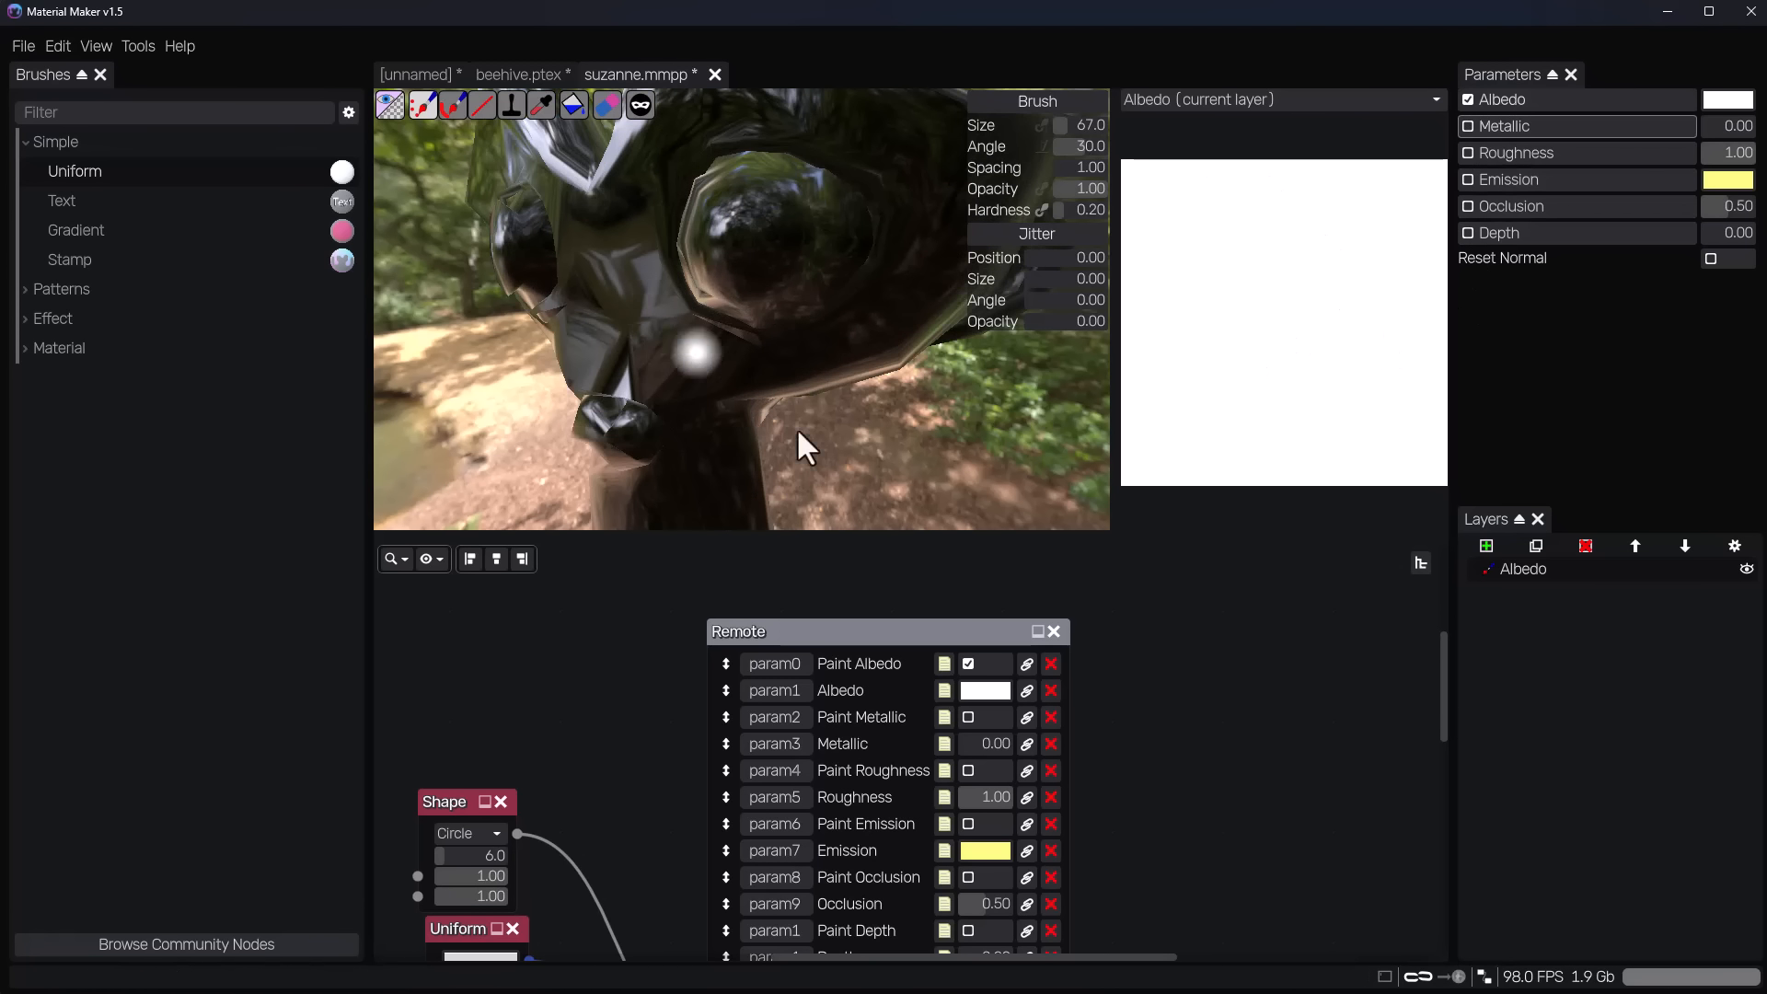
# Paint one side of the monkey's face around the eye with red albedo (e63c3c), and switch the texture view to Albedo.
pyautogui.click(1713, 102)
pyautogui.click(1764, 147)
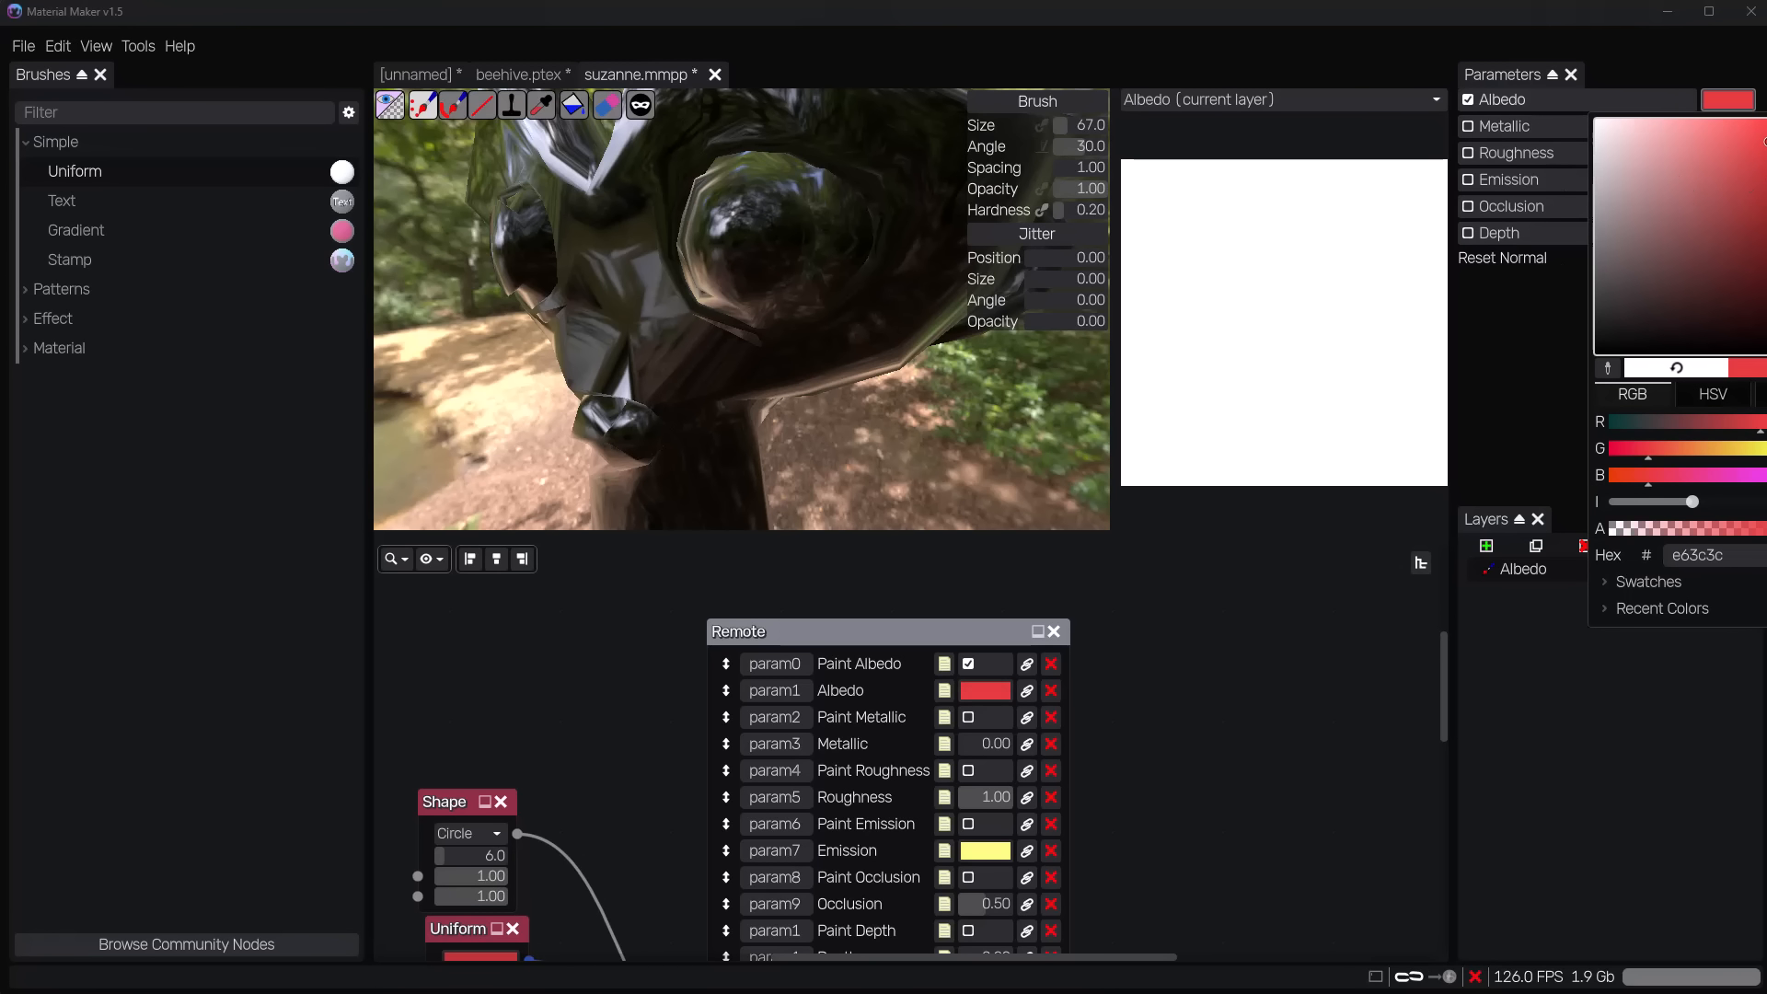
pyautogui.moveTo(792, 339)
pyautogui.mouseDown(button='middle')
pyautogui.moveTo(969, 379)
pyautogui.moveTo(879, 379)
pyautogui.moveTo(800, 330)
pyautogui.mouseUp(button='middle')
pyautogui.moveTo(815, 259)
pyautogui.mouseDown()
pyautogui.moveTo(889, 241)
pyautogui.moveTo(1000, 457)
pyautogui.mouseUp()
pyautogui.moveTo(997, 455); pyautogui.dragTo(874, 384, button='middle')
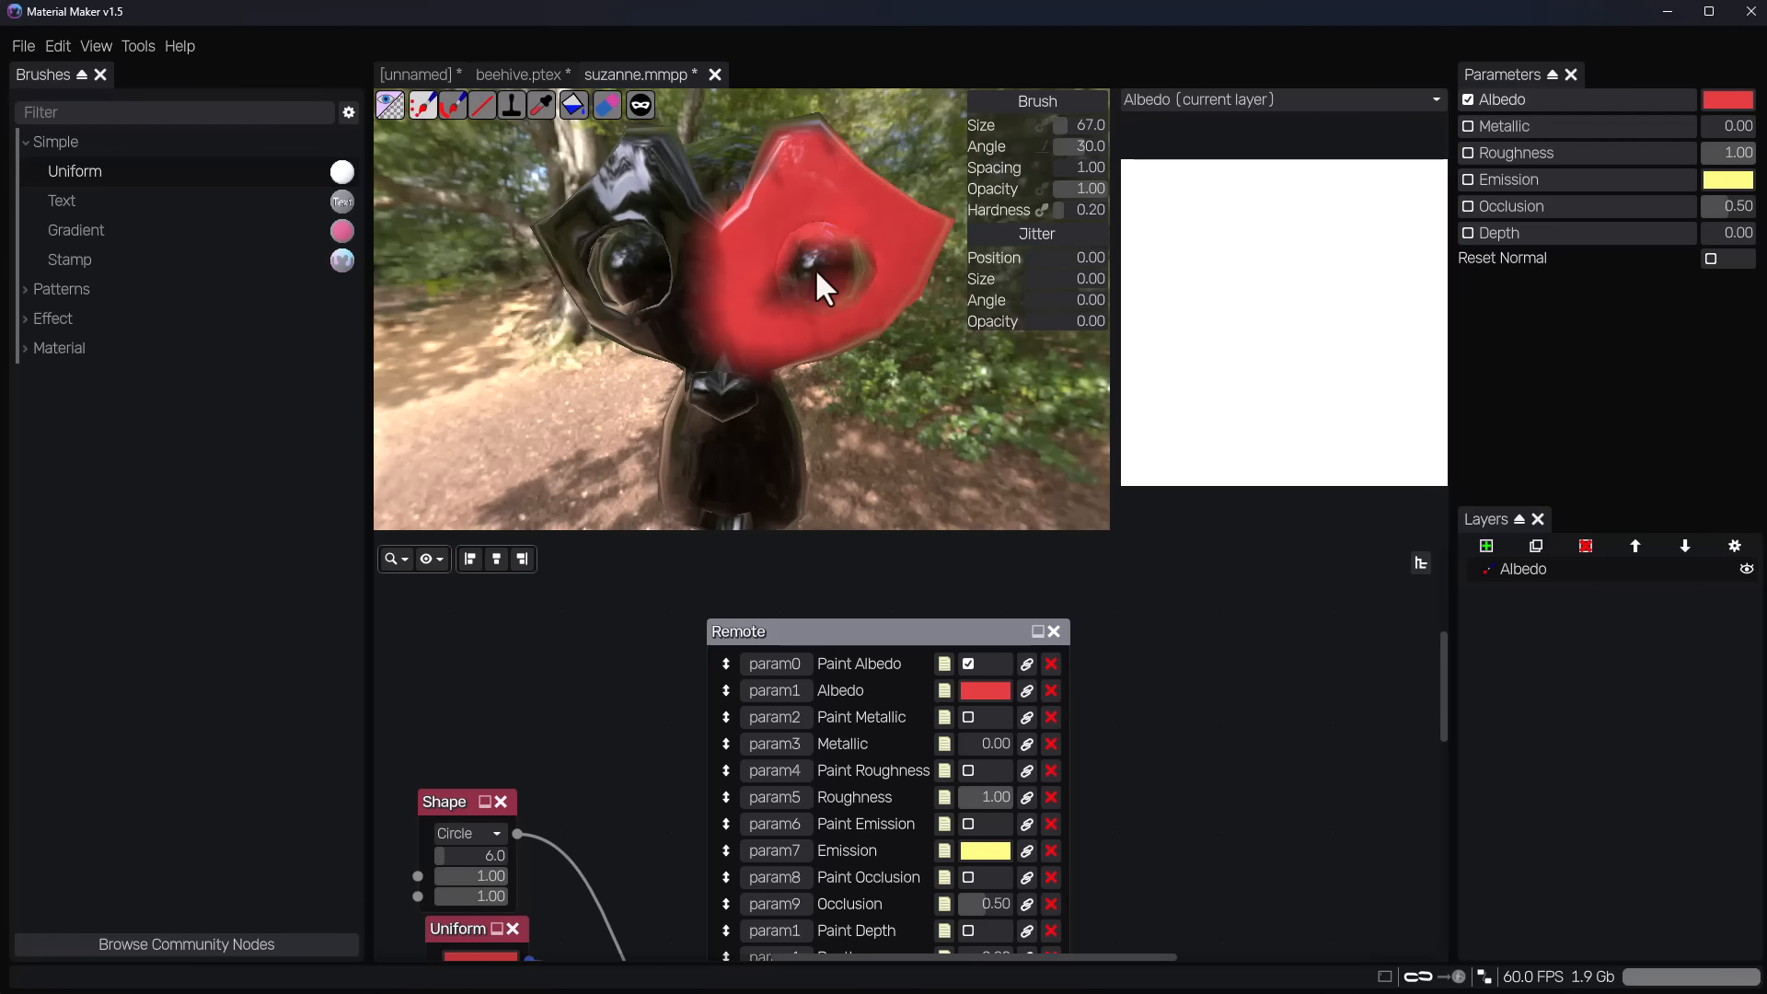
pyautogui.moveTo(816, 272); pyautogui.dragTo(824, 263)
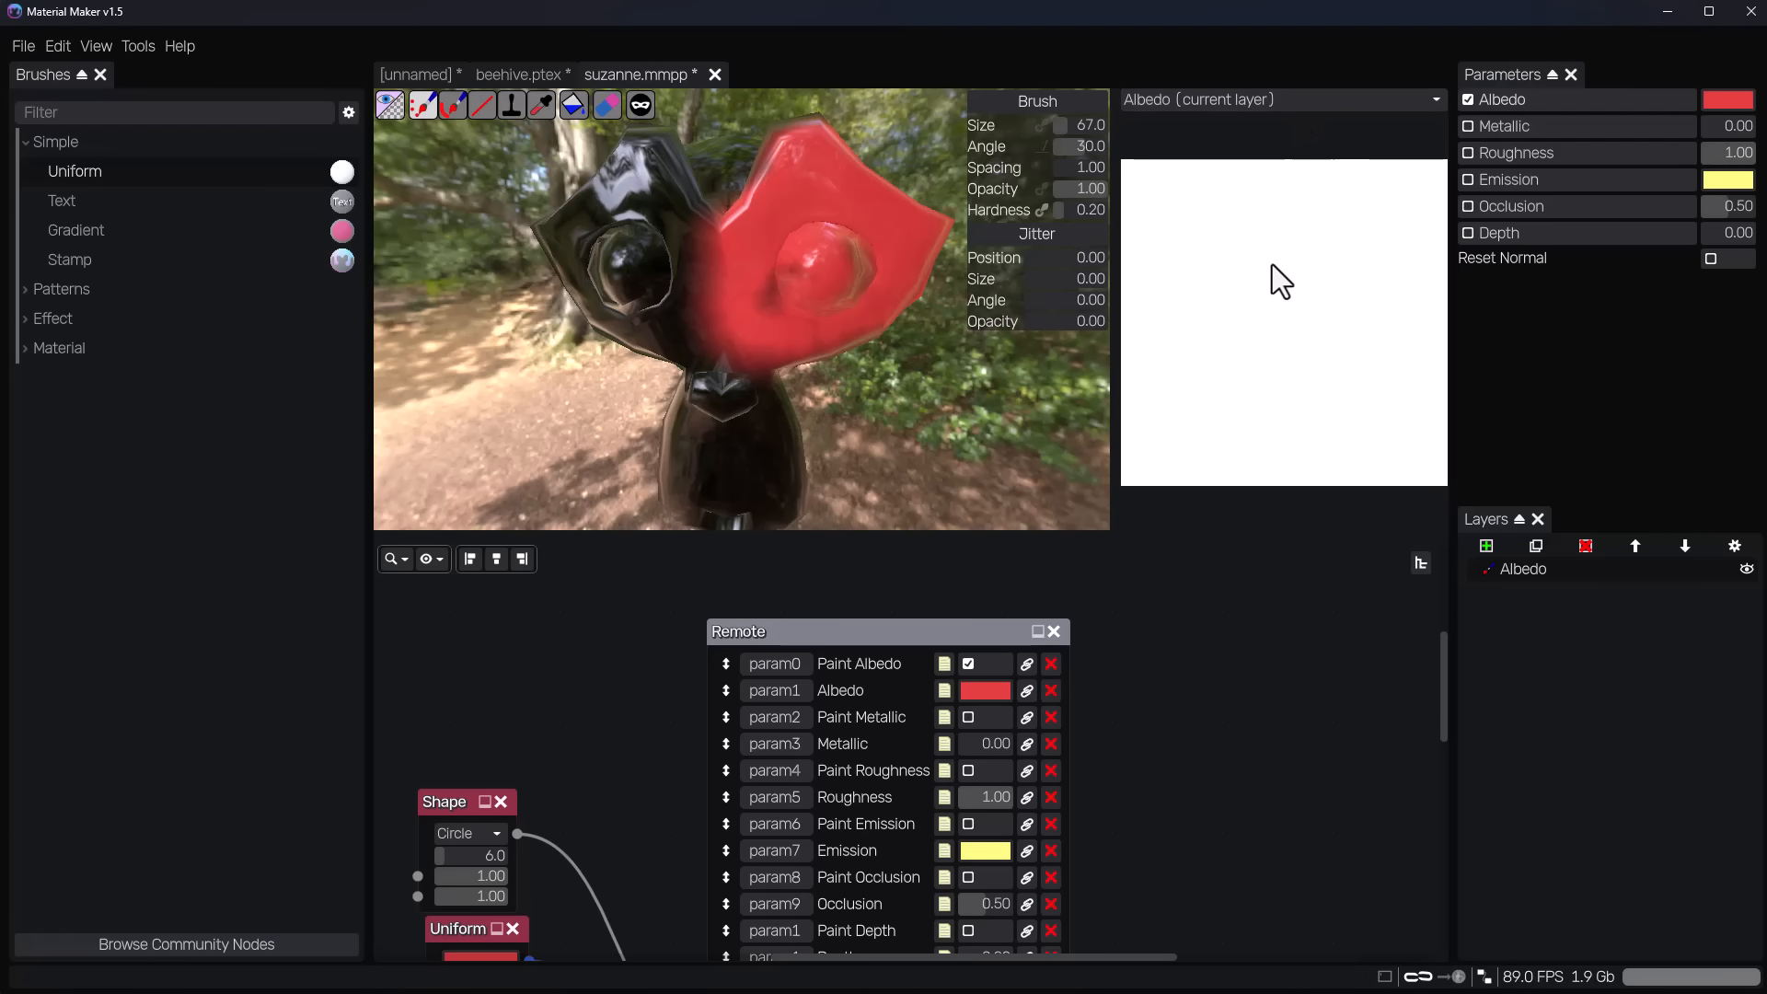
pyautogui.click(1290, 97)
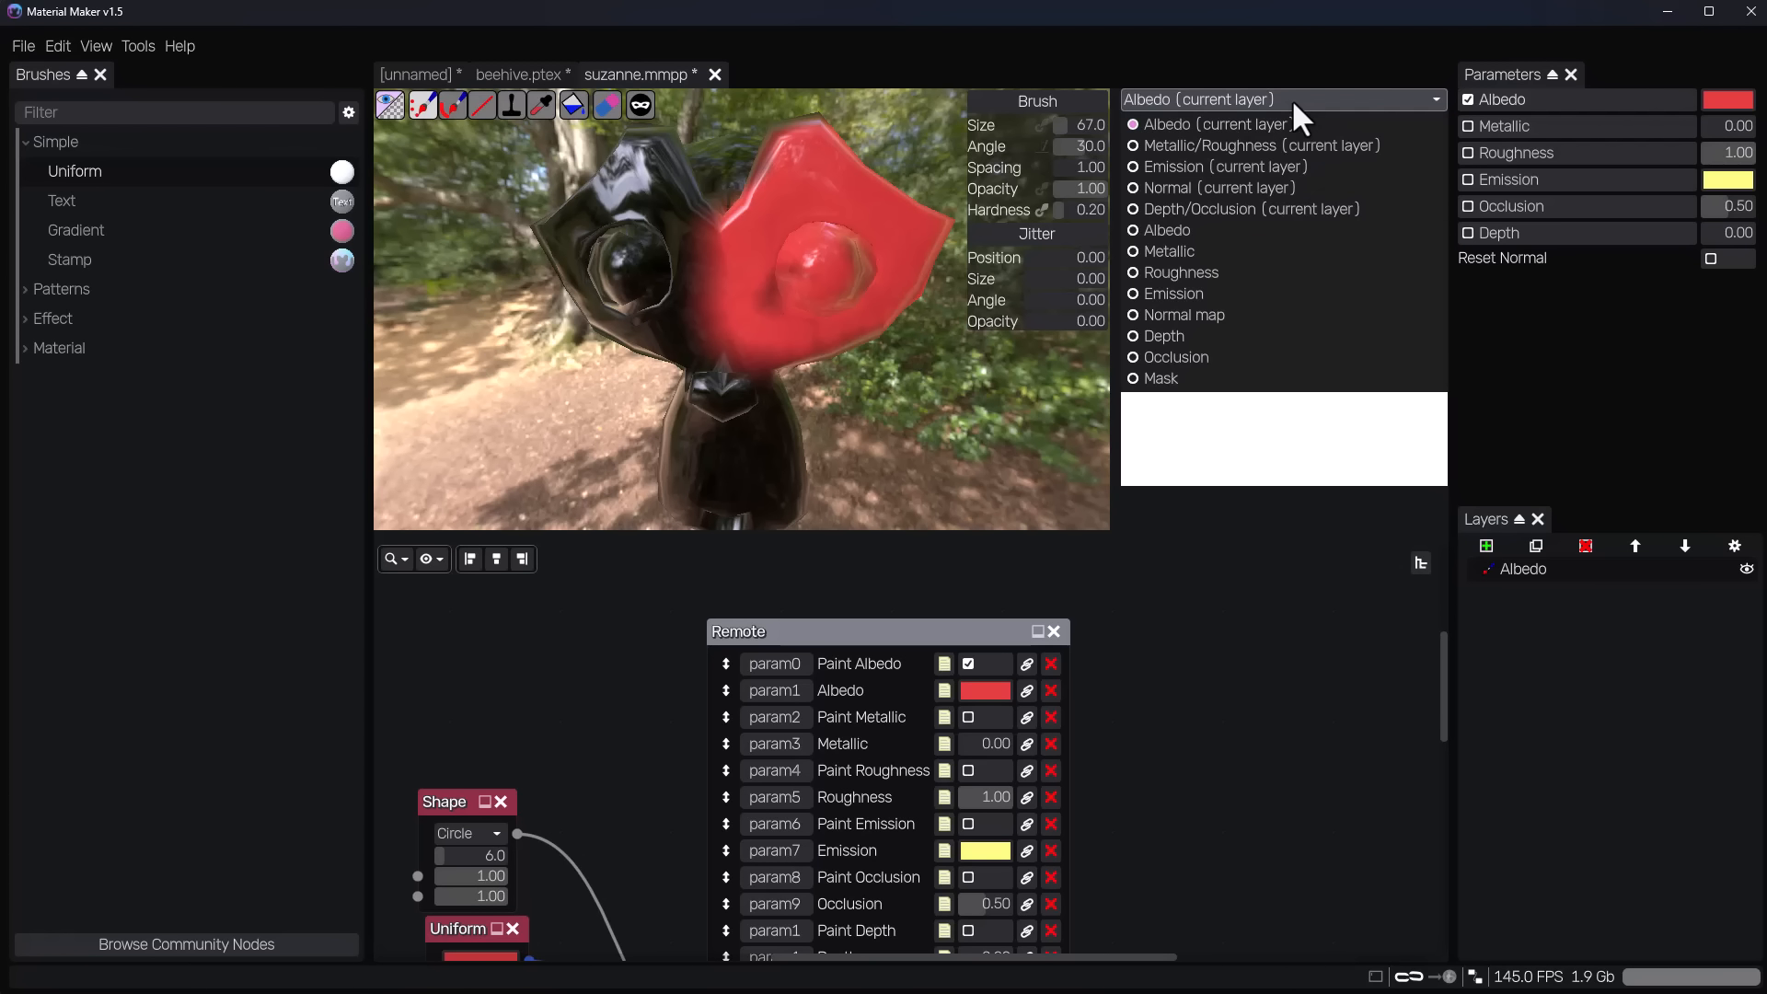
pyautogui.click(1211, 236)
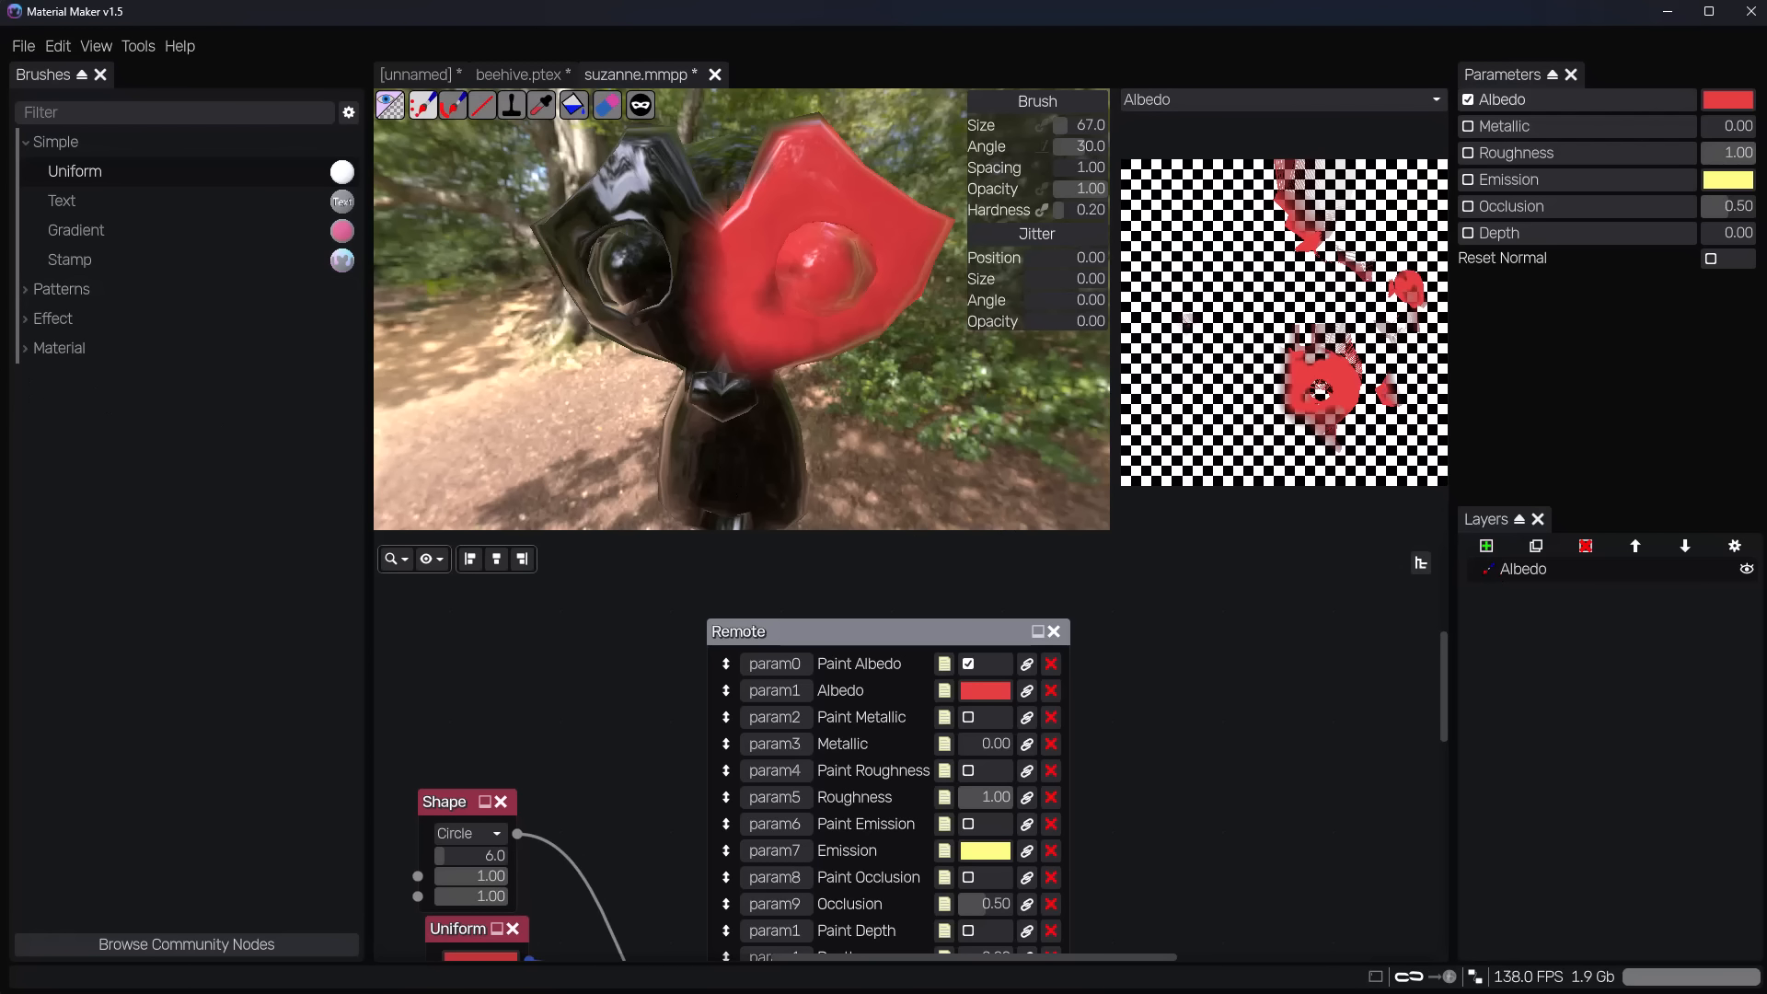
# Add a new paint layer above the Albedo layer and name it Emit.
pyautogui.click(65, 421)
pyautogui.click(1535, 570)
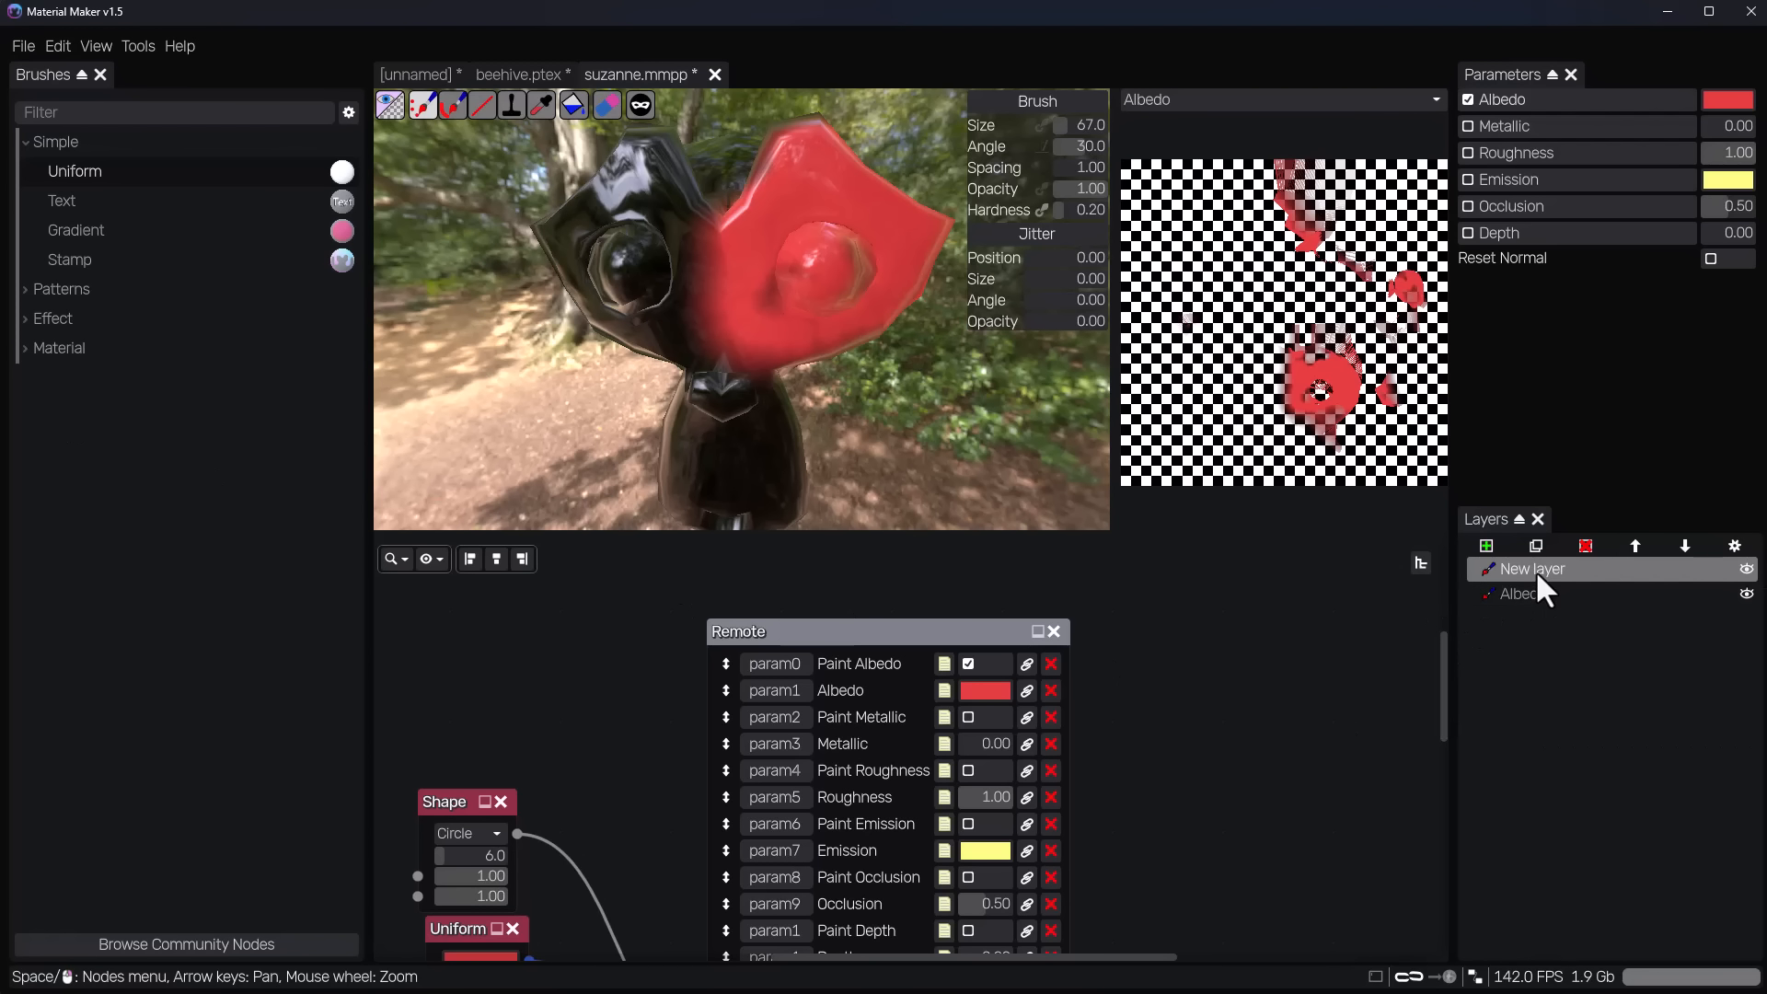
pyautogui.doubleClick(1537, 573)
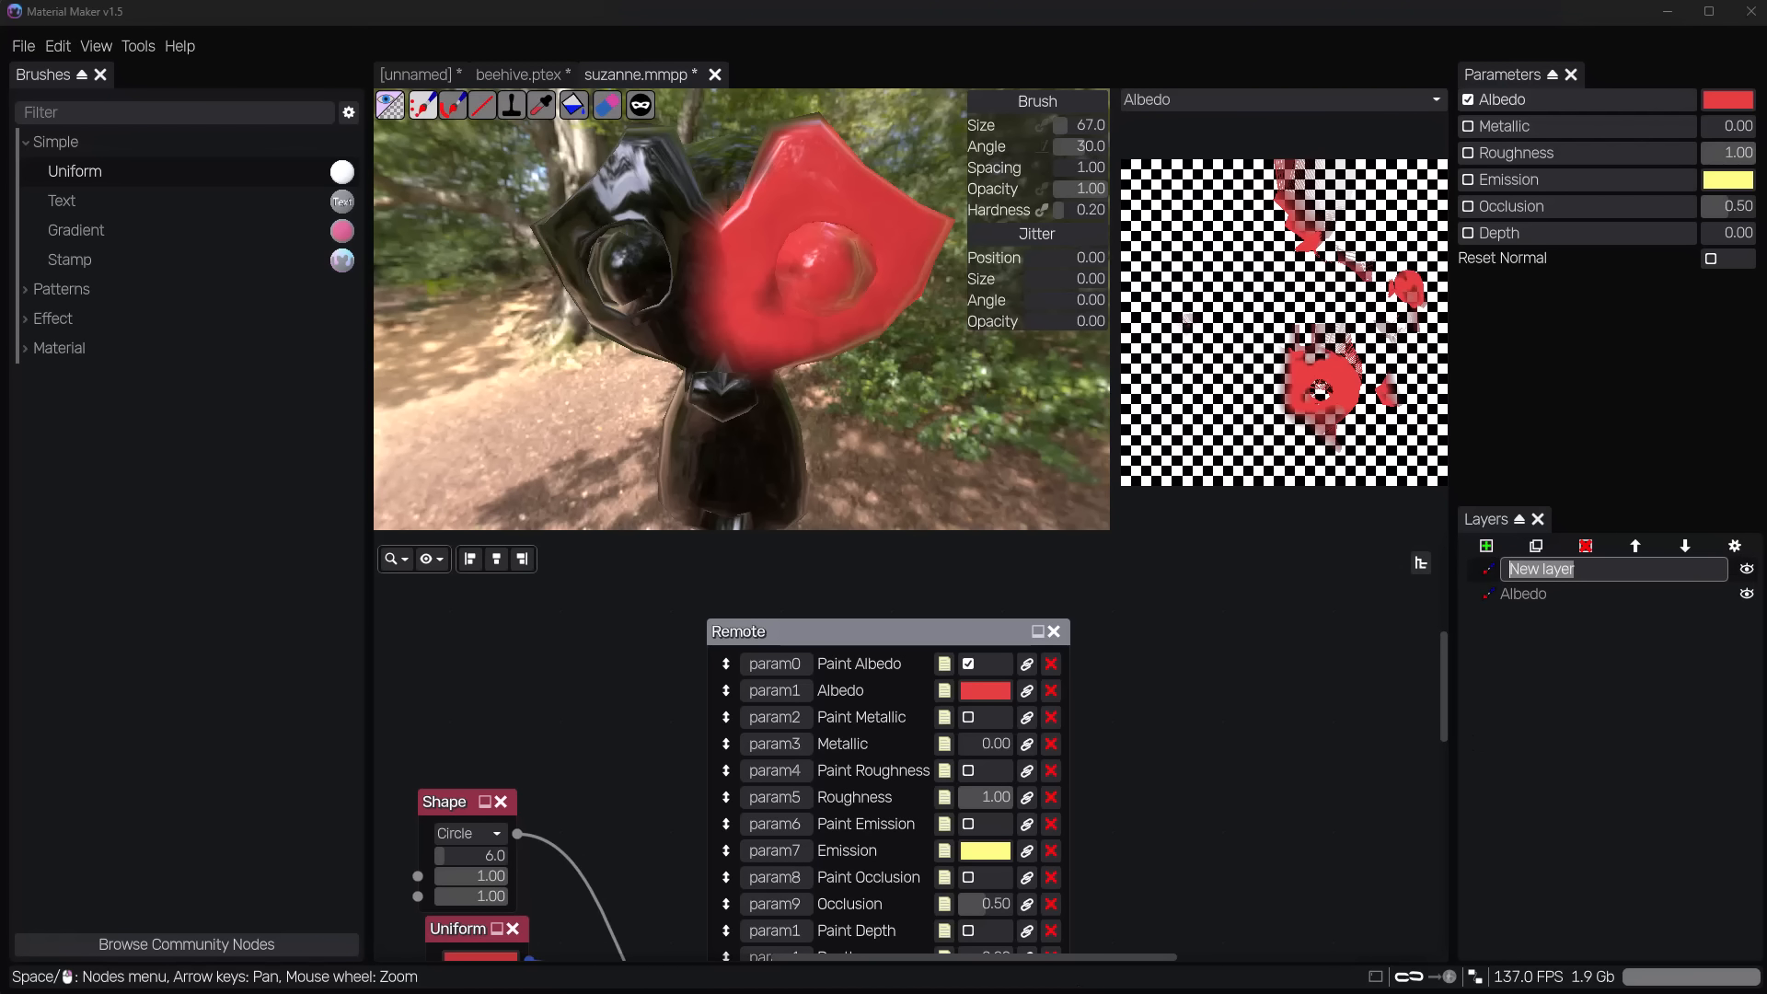
pyautogui.write('Emiyt')
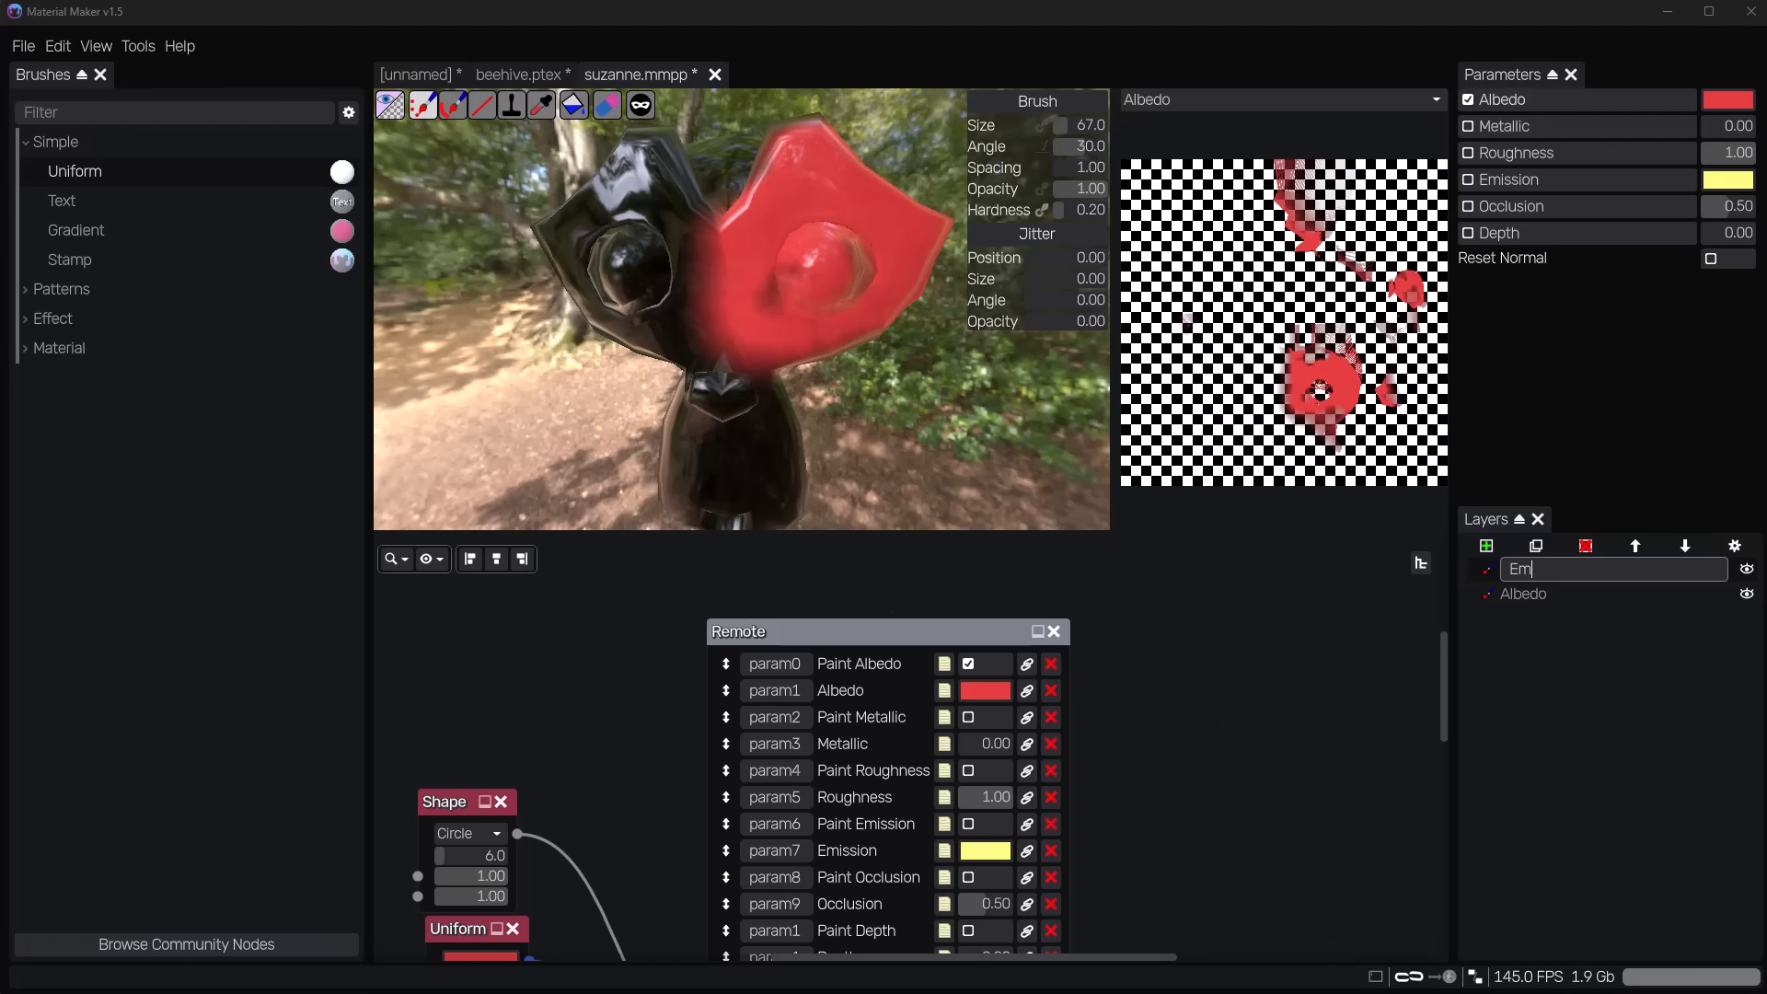
pyautogui.press('BackSpace')
pyautogui.press('BackSpace')
pyautogui.write('t')
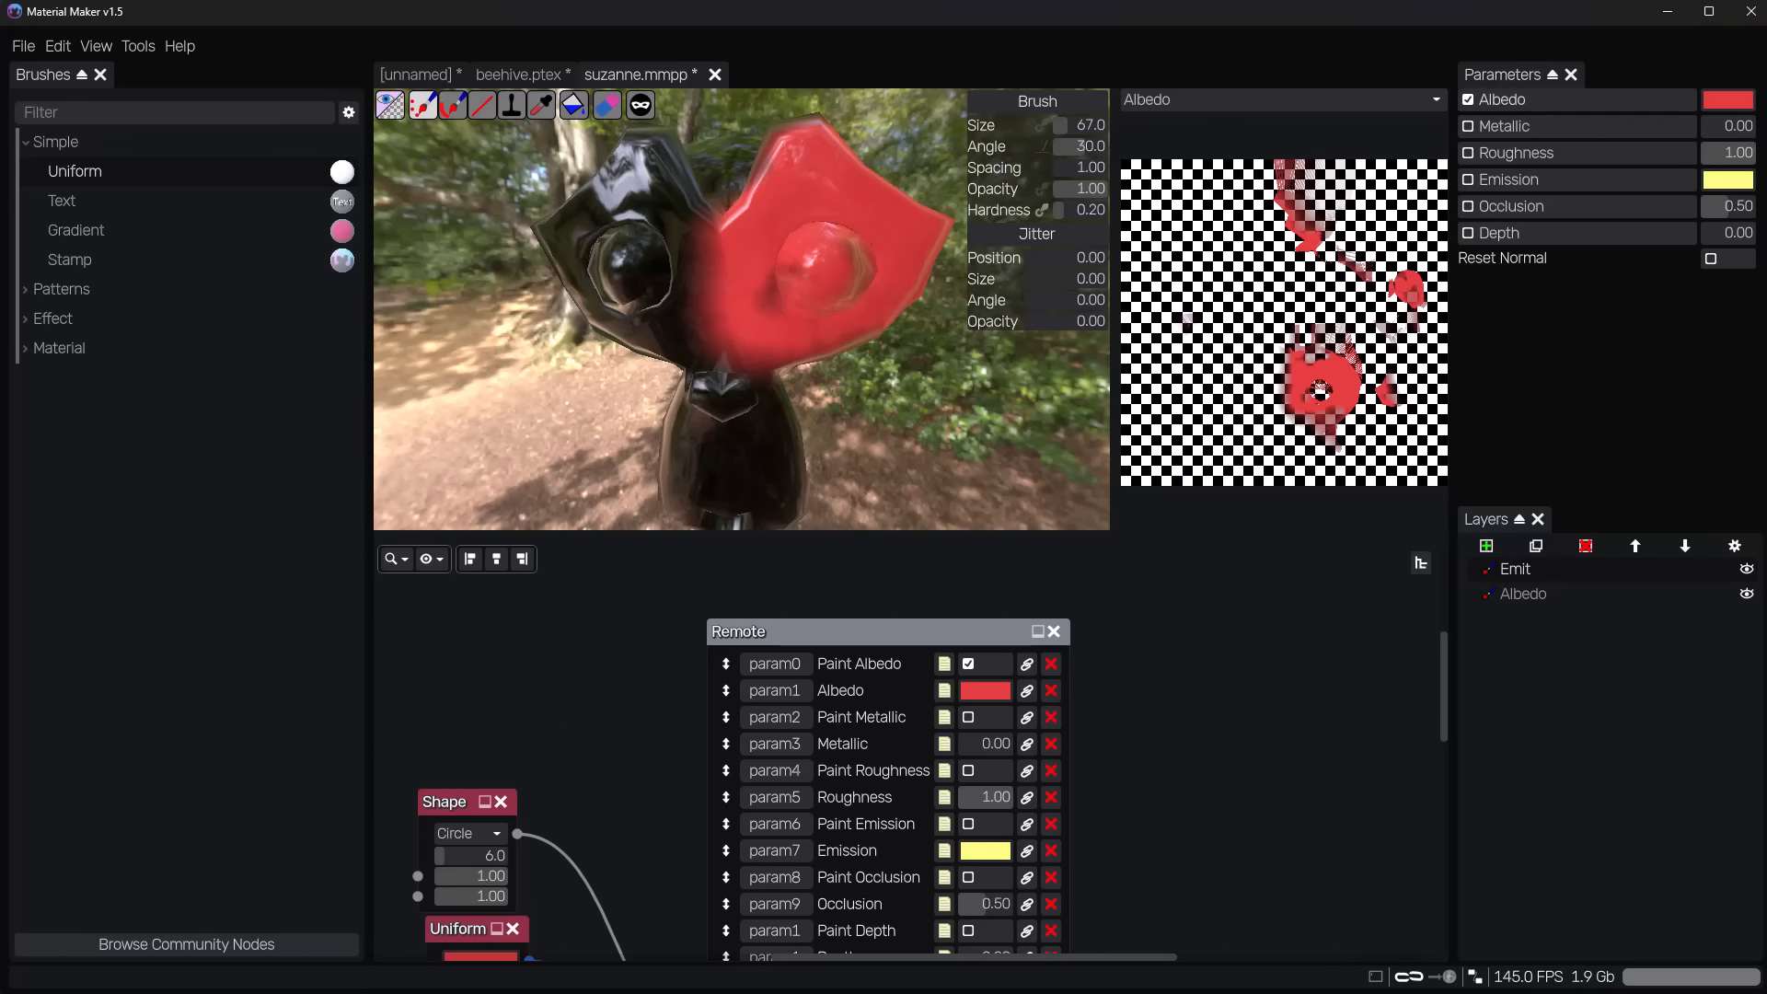
pyautogui.press('Return')
# Disable the brush's albedo channel, enable emission and set the emission colour to blue.
pyautogui.click(1468, 101)
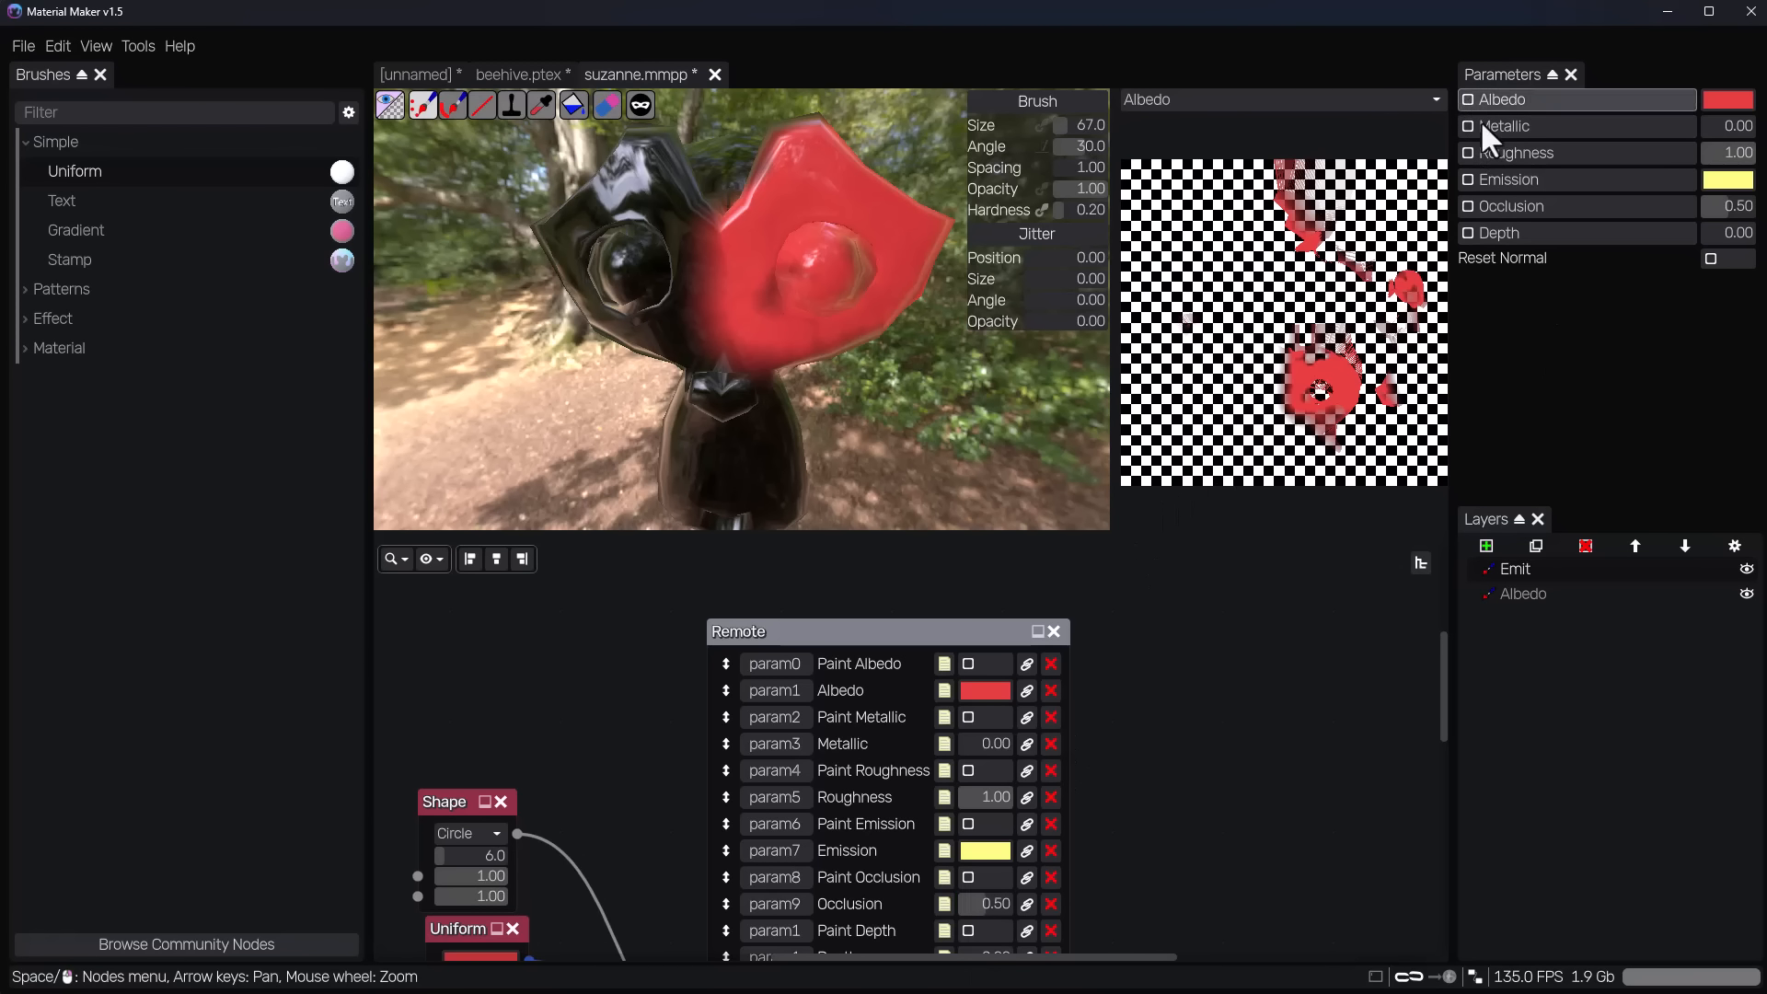
pyautogui.click(1468, 179)
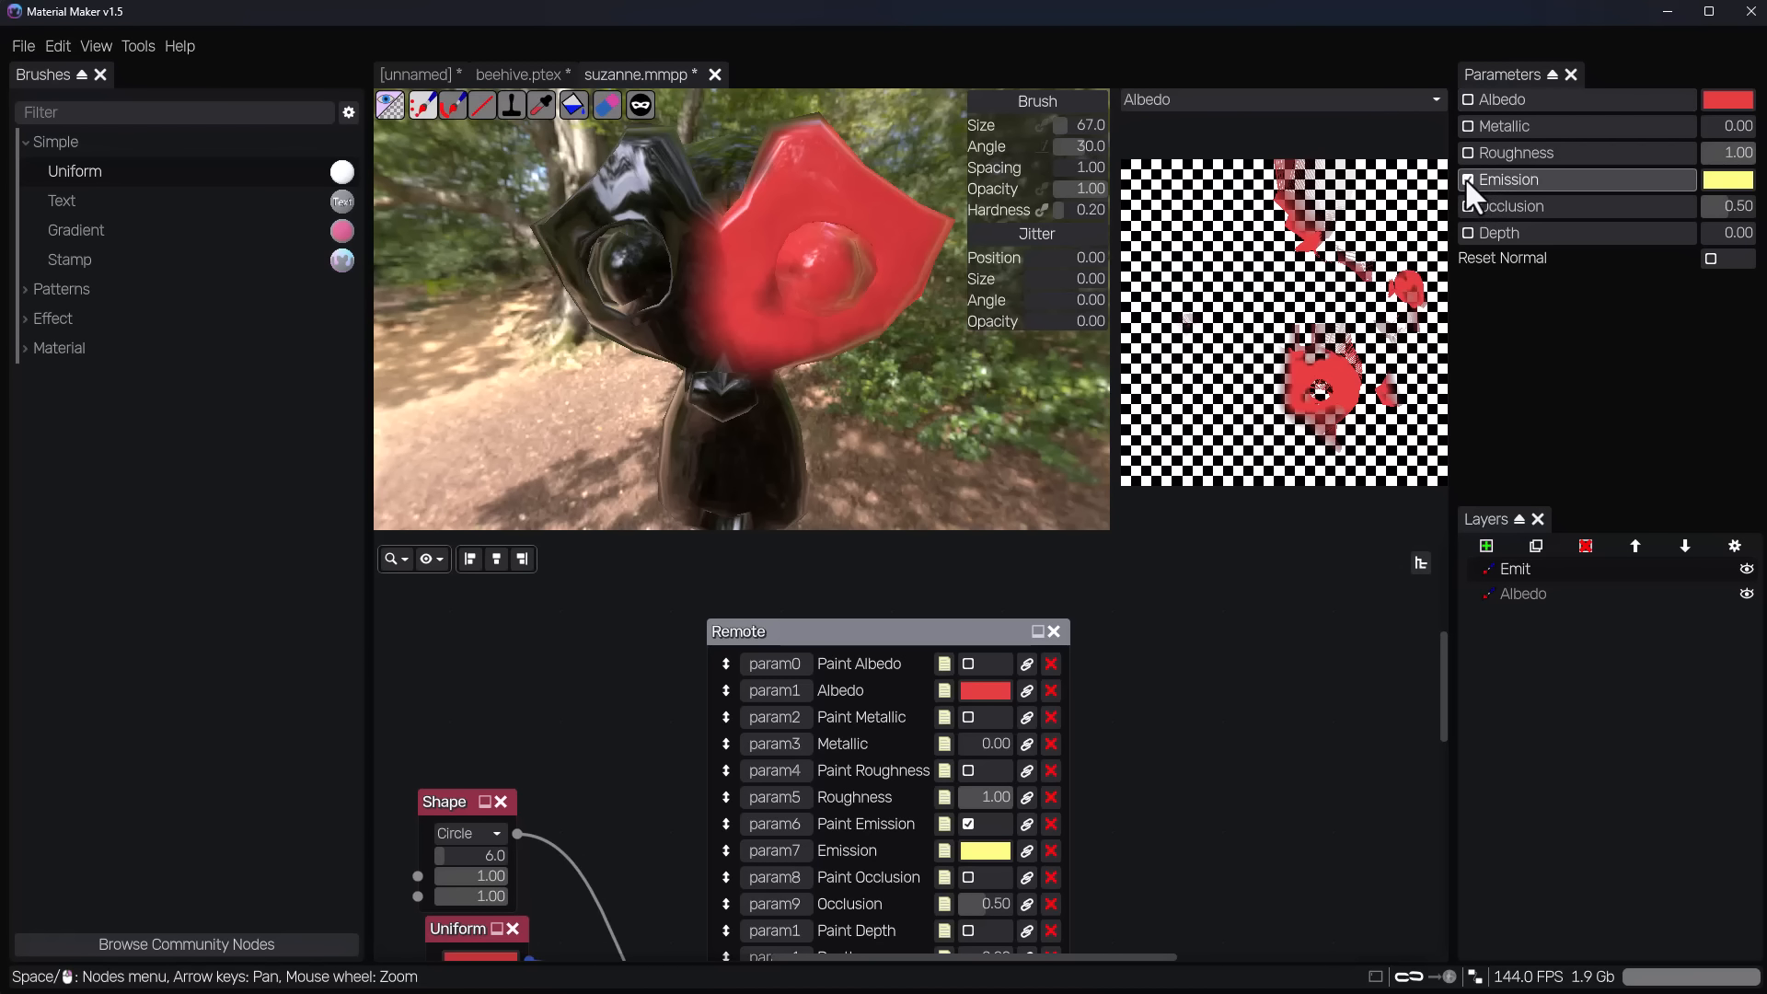
pyautogui.click(1719, 179)
pyautogui.click(1766, 333)
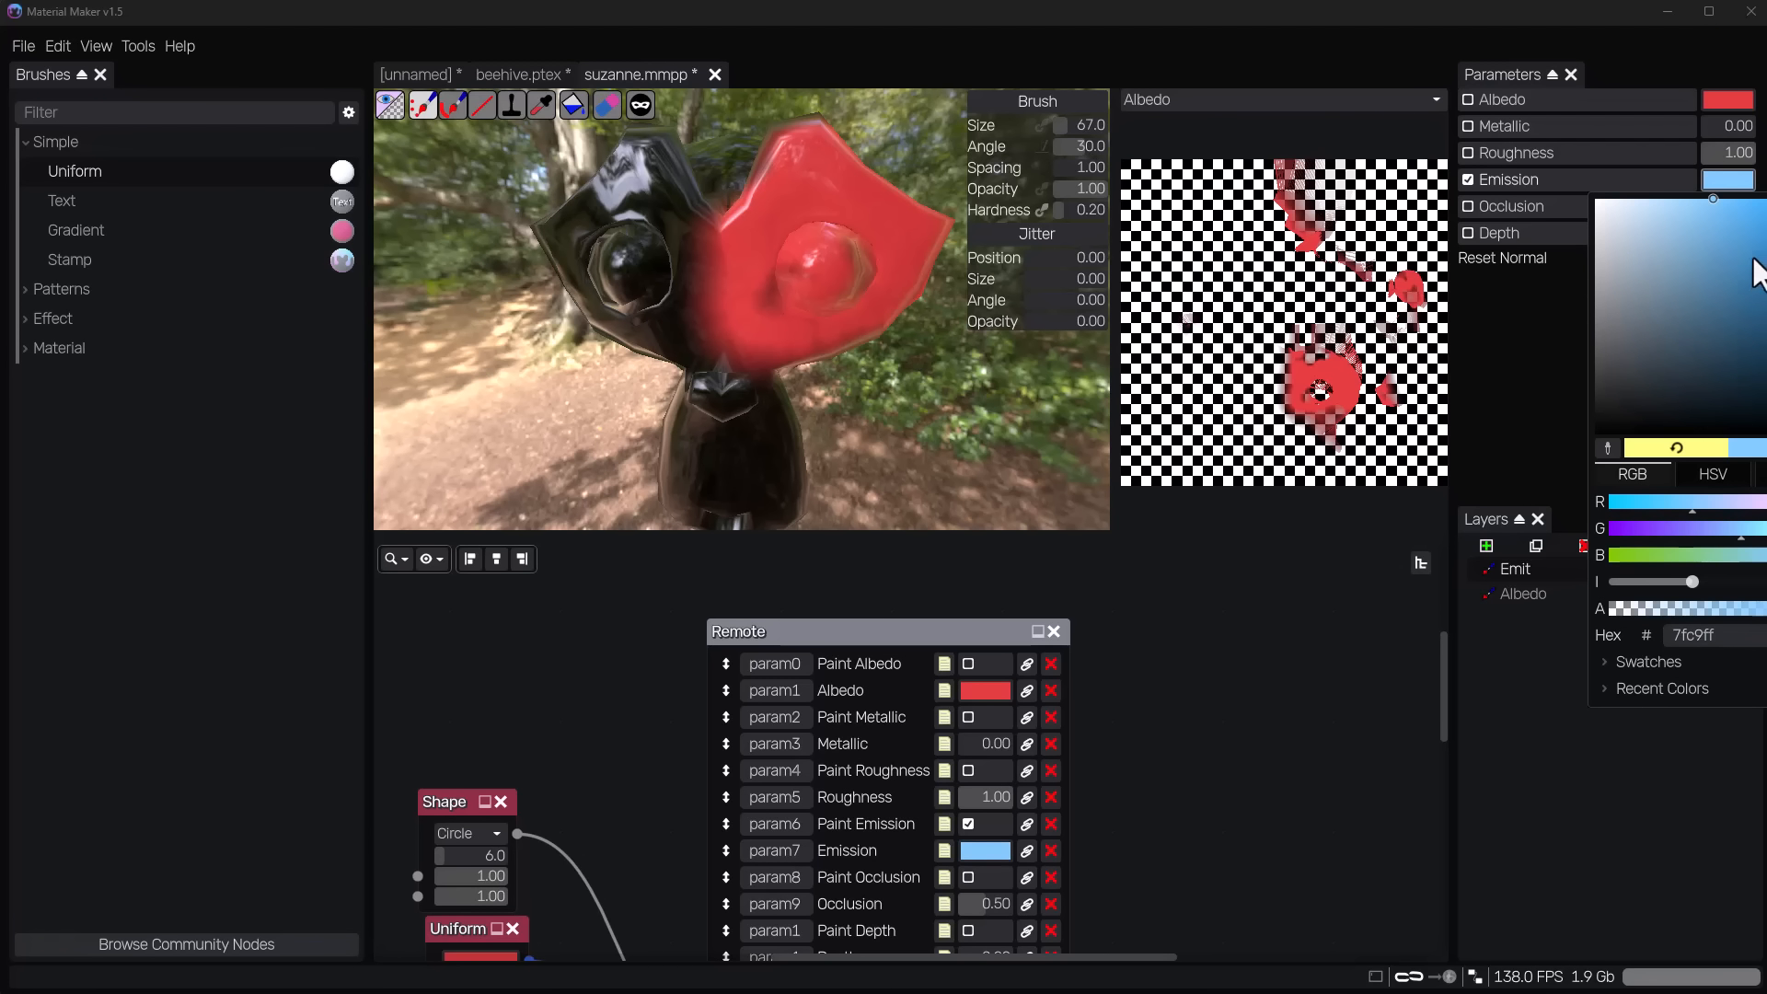
pyautogui.click(1751, 223)
pyautogui.click(1511, 678)
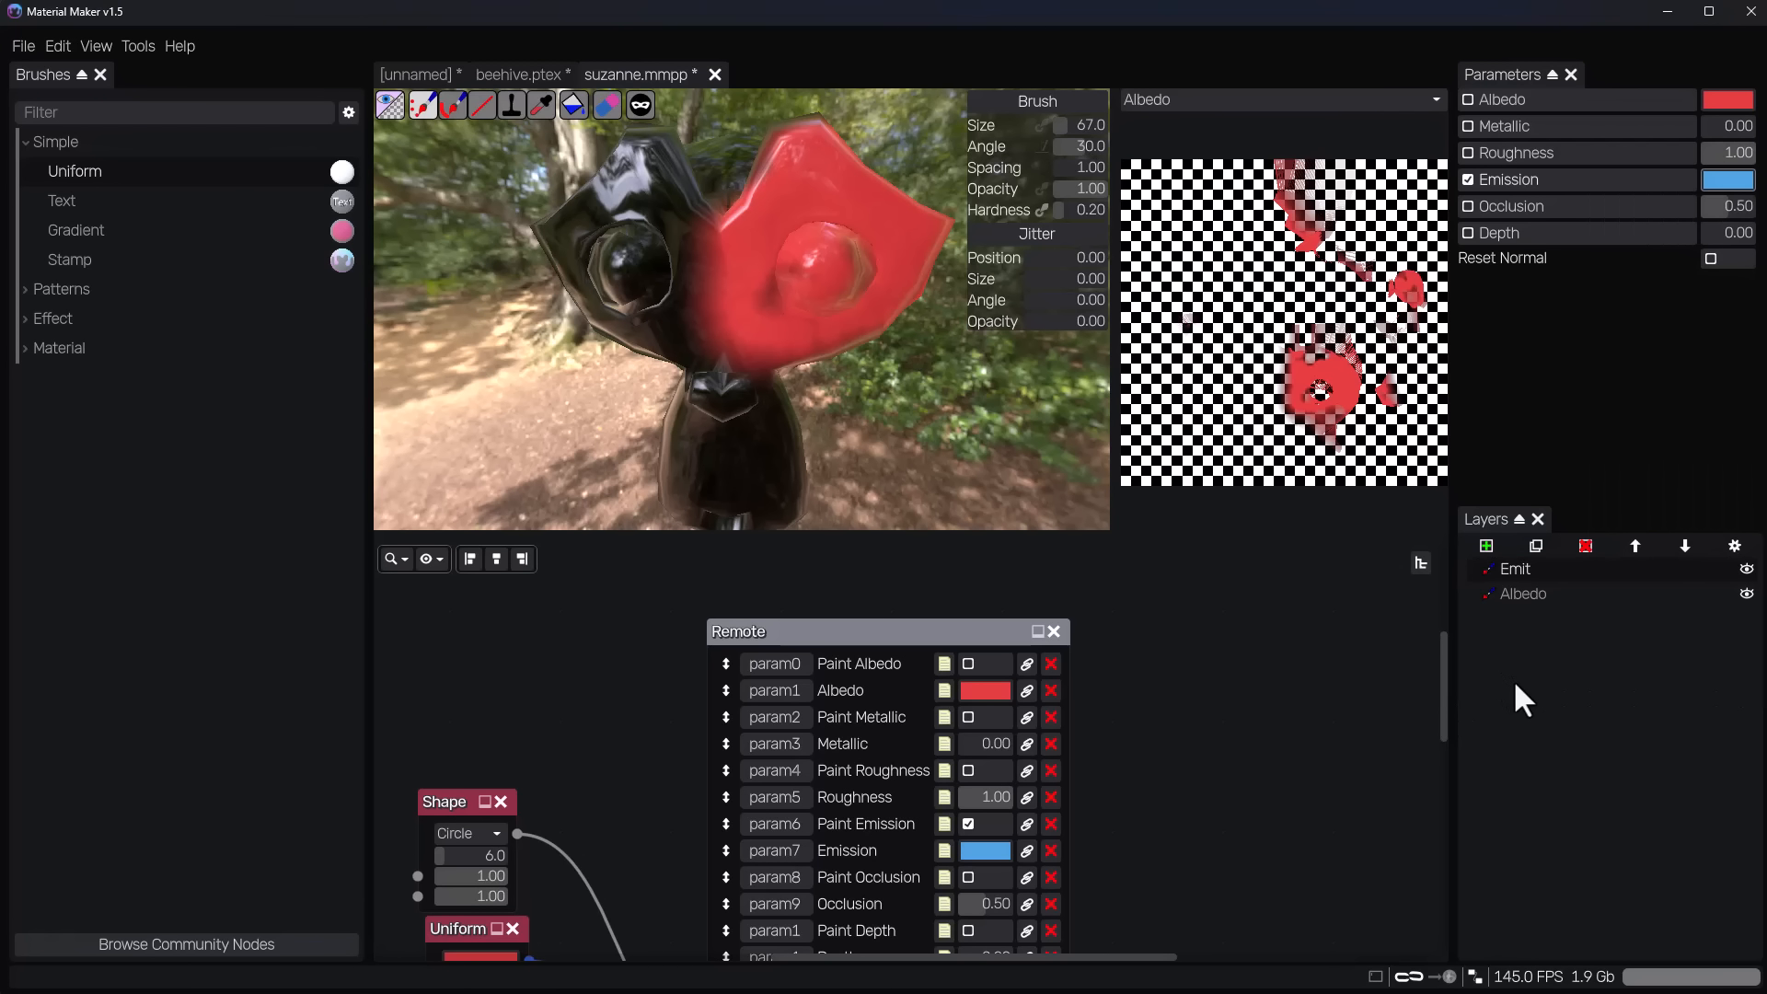
# Paint a blue emission patch beside the monkey's ear with the Albedo layer selected.
pyautogui.click(1522, 567)
pyautogui.moveTo(736, 405)
pyautogui.mouseDown(button='middle')
pyautogui.moveTo(867, 397)
pyautogui.moveTo(828, 418)
pyautogui.moveTo(837, 453)
pyautogui.moveTo(927, 446)
pyautogui.mouseUp(button='middle')
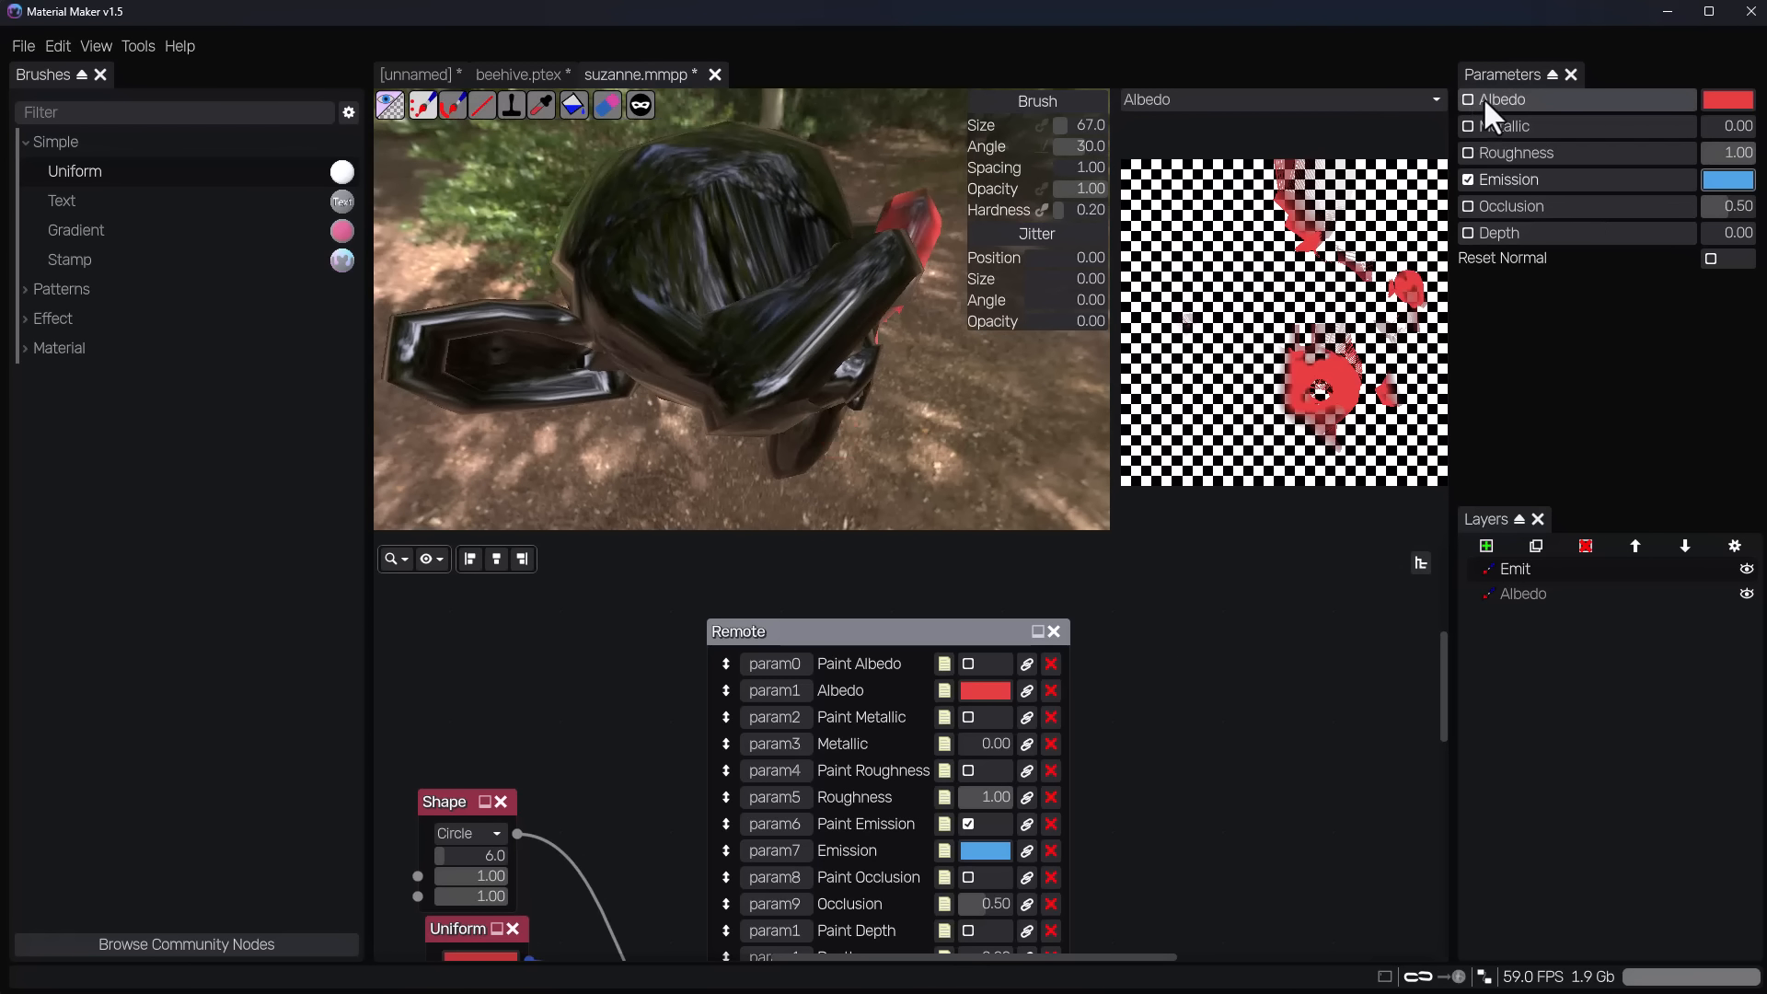
pyautogui.click(1523, 594)
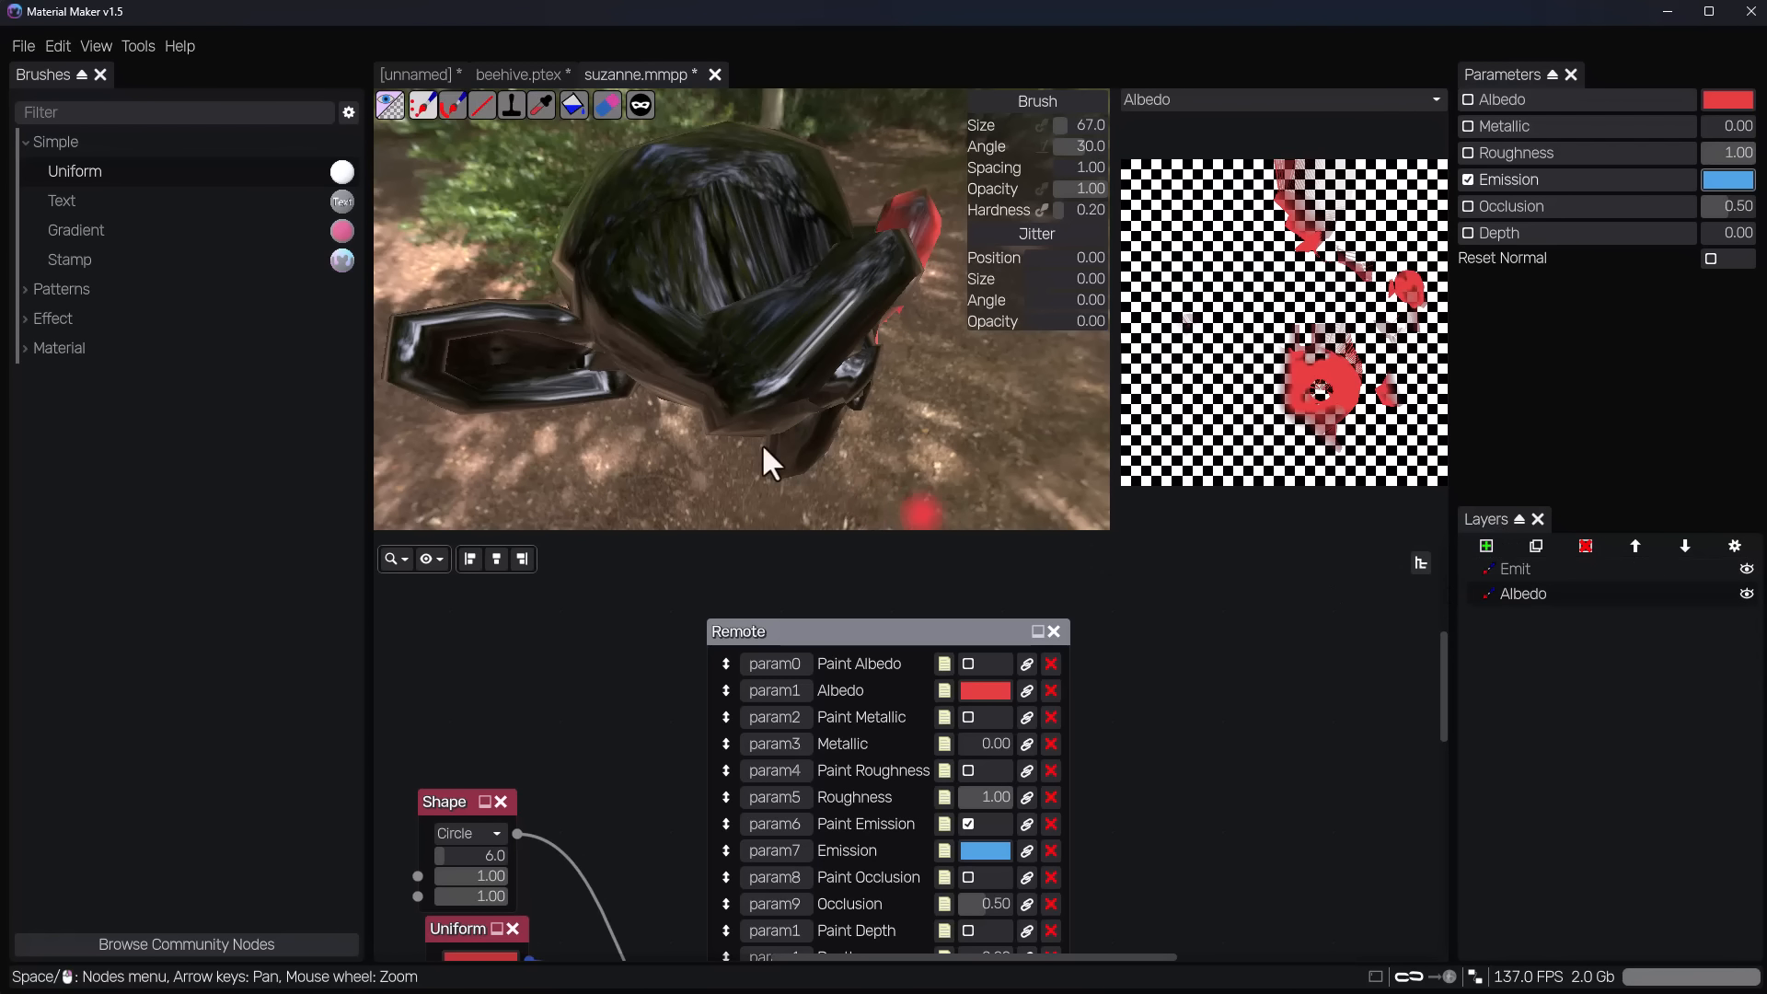
pyautogui.moveTo(760, 443); pyautogui.dragTo(863, 312, button='middle')
pyautogui.scroll(6, 869, 346)
pyautogui.moveTo(883, 411); pyautogui.dragTo(849, 262, button='middle')
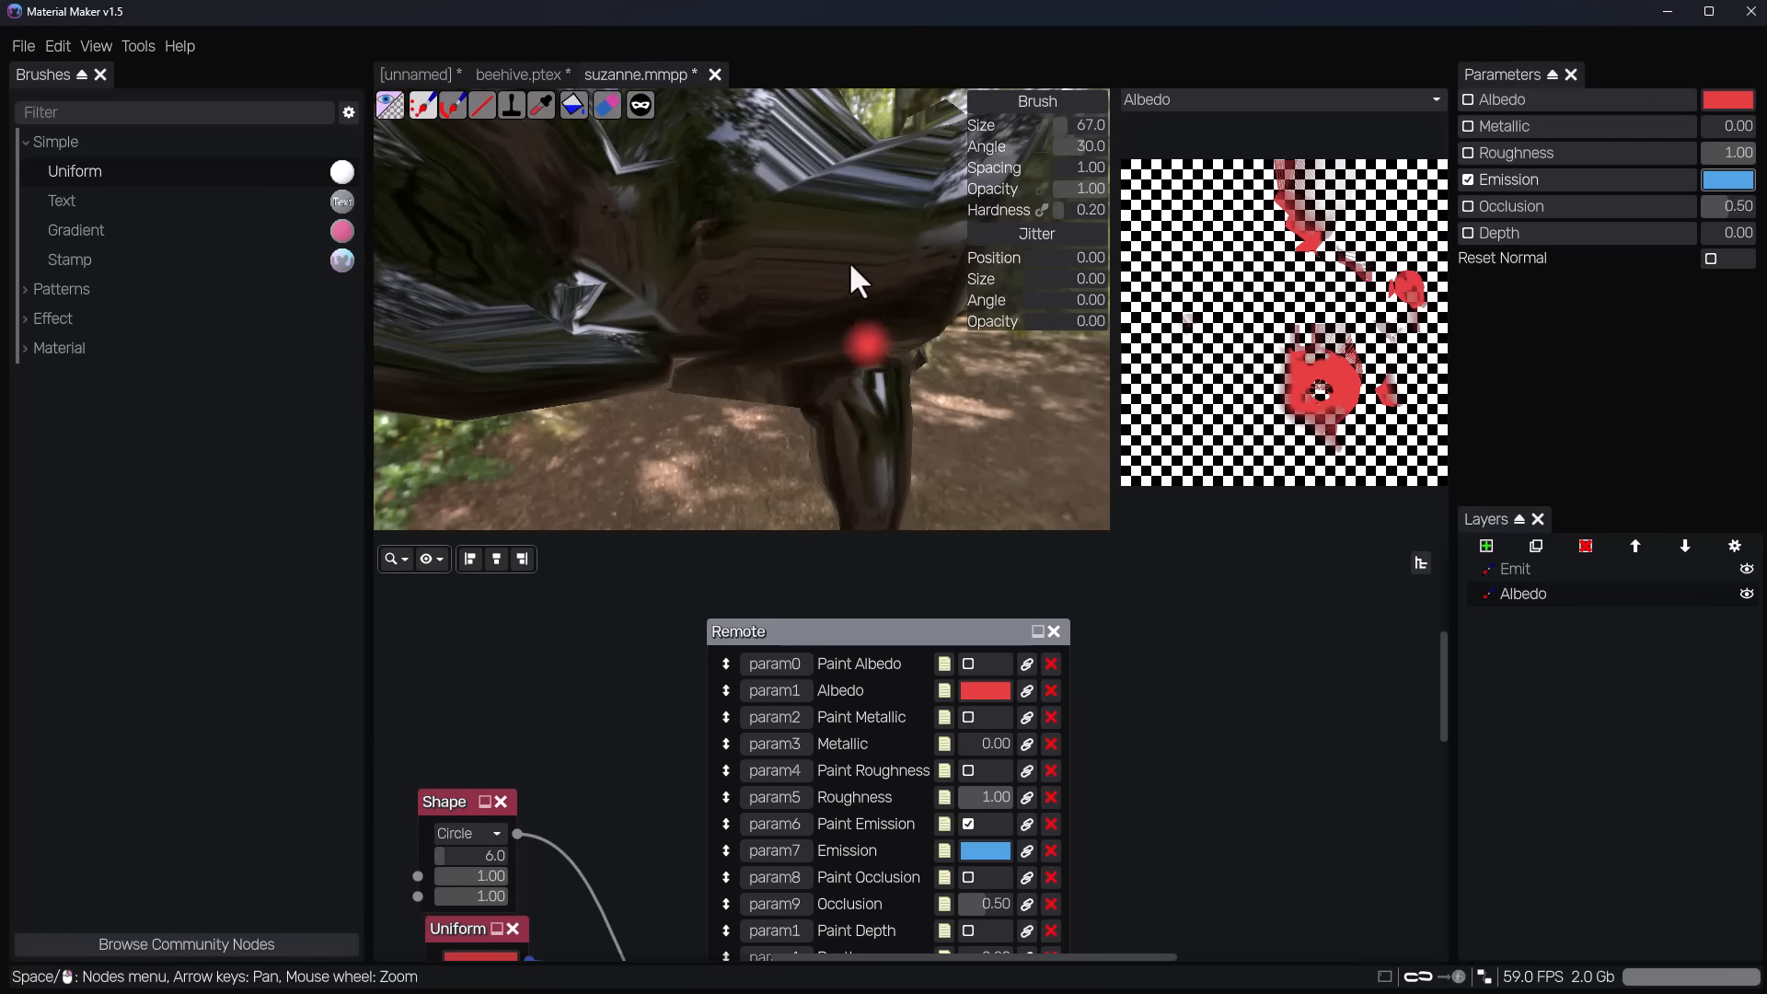
pyautogui.moveTo(849, 262)
pyautogui.mouseDown()
pyautogui.moveTo(856, 218)
pyautogui.moveTo(843, 302)
pyautogui.moveTo(789, 237)
pyautogui.moveTo(773, 308)
pyautogui.mouseUp()
pyautogui.moveTo(773, 307)
pyautogui.mouseDown(button='middle')
pyautogui.moveTo(840, 442)
pyautogui.moveTo(901, 413)
pyautogui.moveTo(870, 407)
pyautogui.moveTo(867, 427)
pyautogui.mouseUp(button='middle')
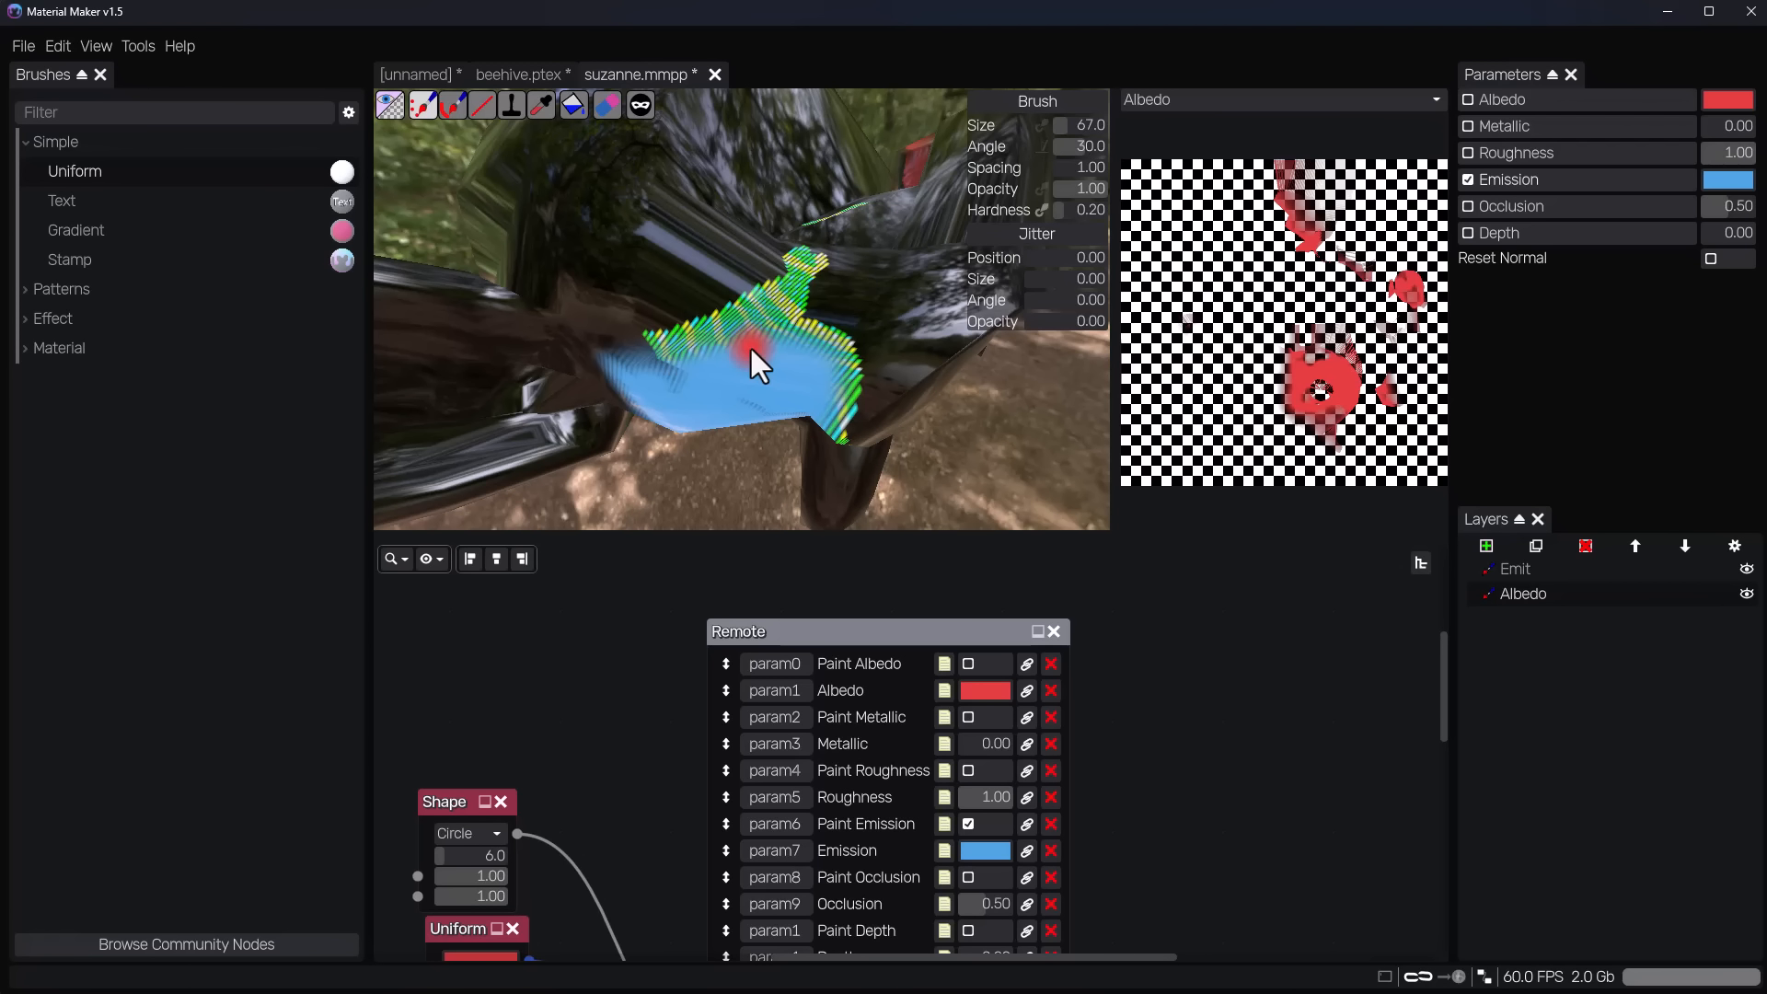
pyautogui.moveTo(779, 362)
pyautogui.mouseDown(button='middle')
pyautogui.moveTo(762, 320)
pyautogui.moveTo(786, 367)
pyautogui.moveTo(753, 401)
pyautogui.moveTo(694, 390)
pyautogui.moveTo(683, 370)
pyautogui.moveTo(720, 332)
pyautogui.moveTo(713, 316)
pyautogui.moveTo(757, 377)
pyautogui.moveTo(716, 274)
pyautogui.mouseUp(button='middle')
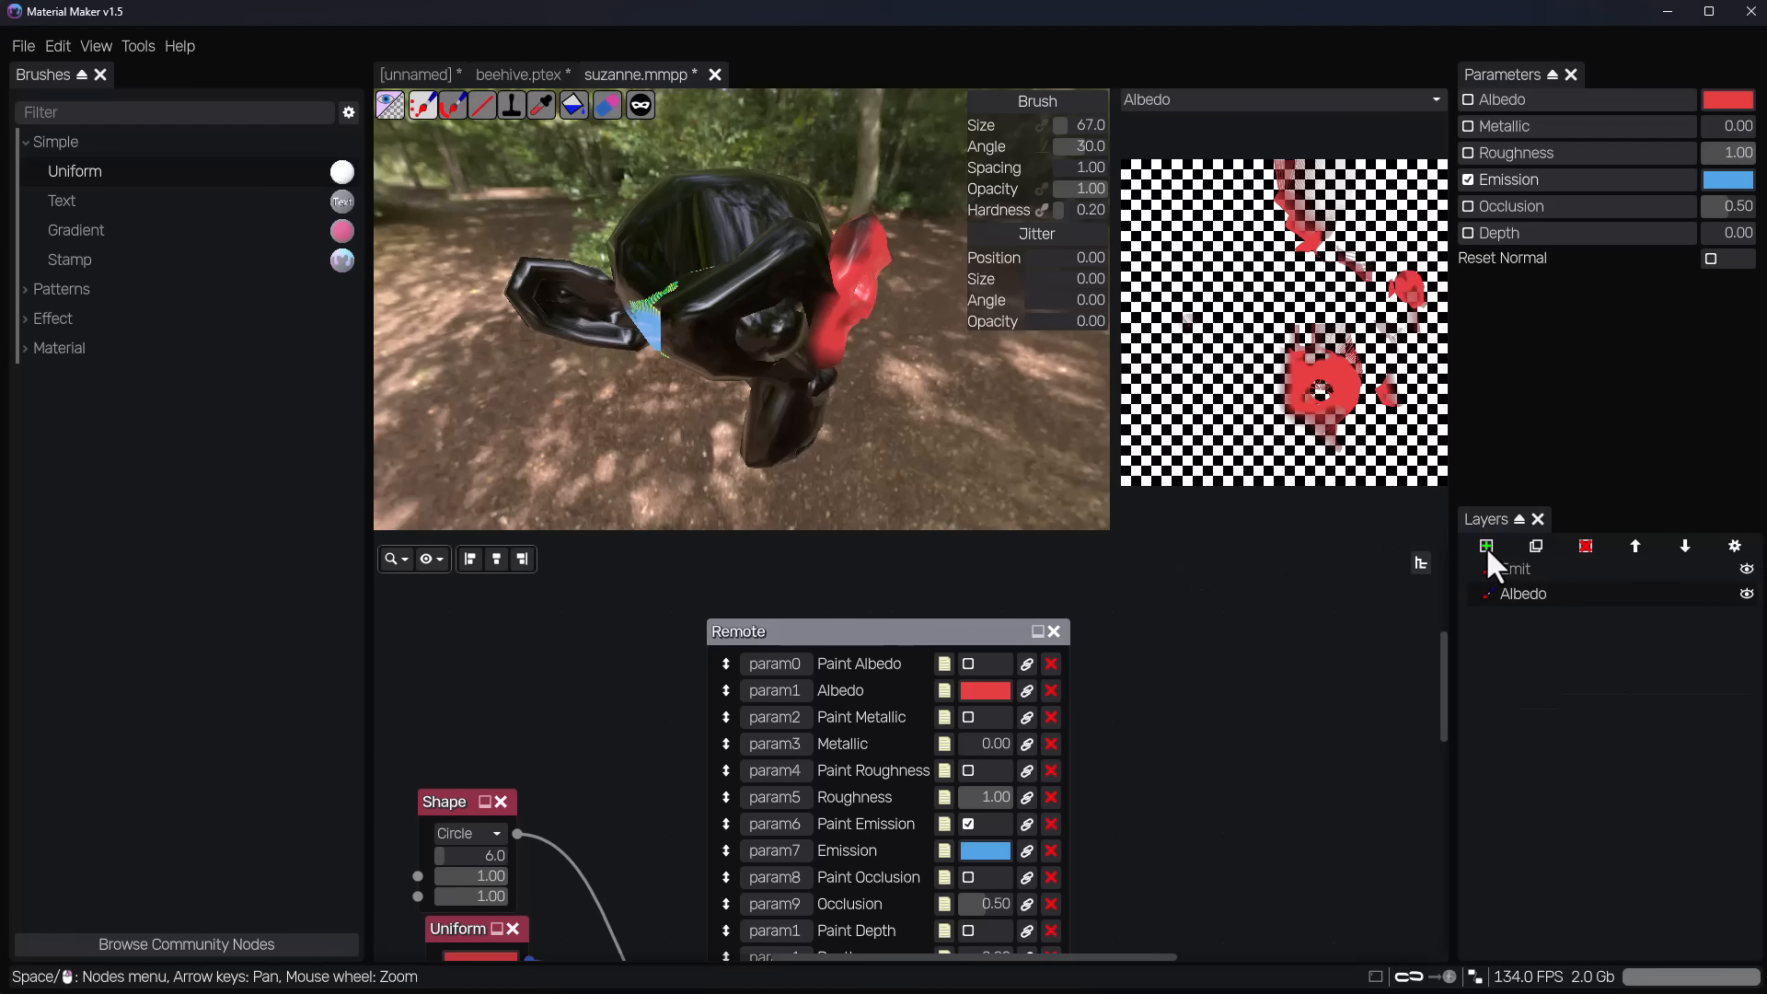
# Try adding a procedural layer on top of the Emit and Albedo layers.
pyautogui.click(688, 715)
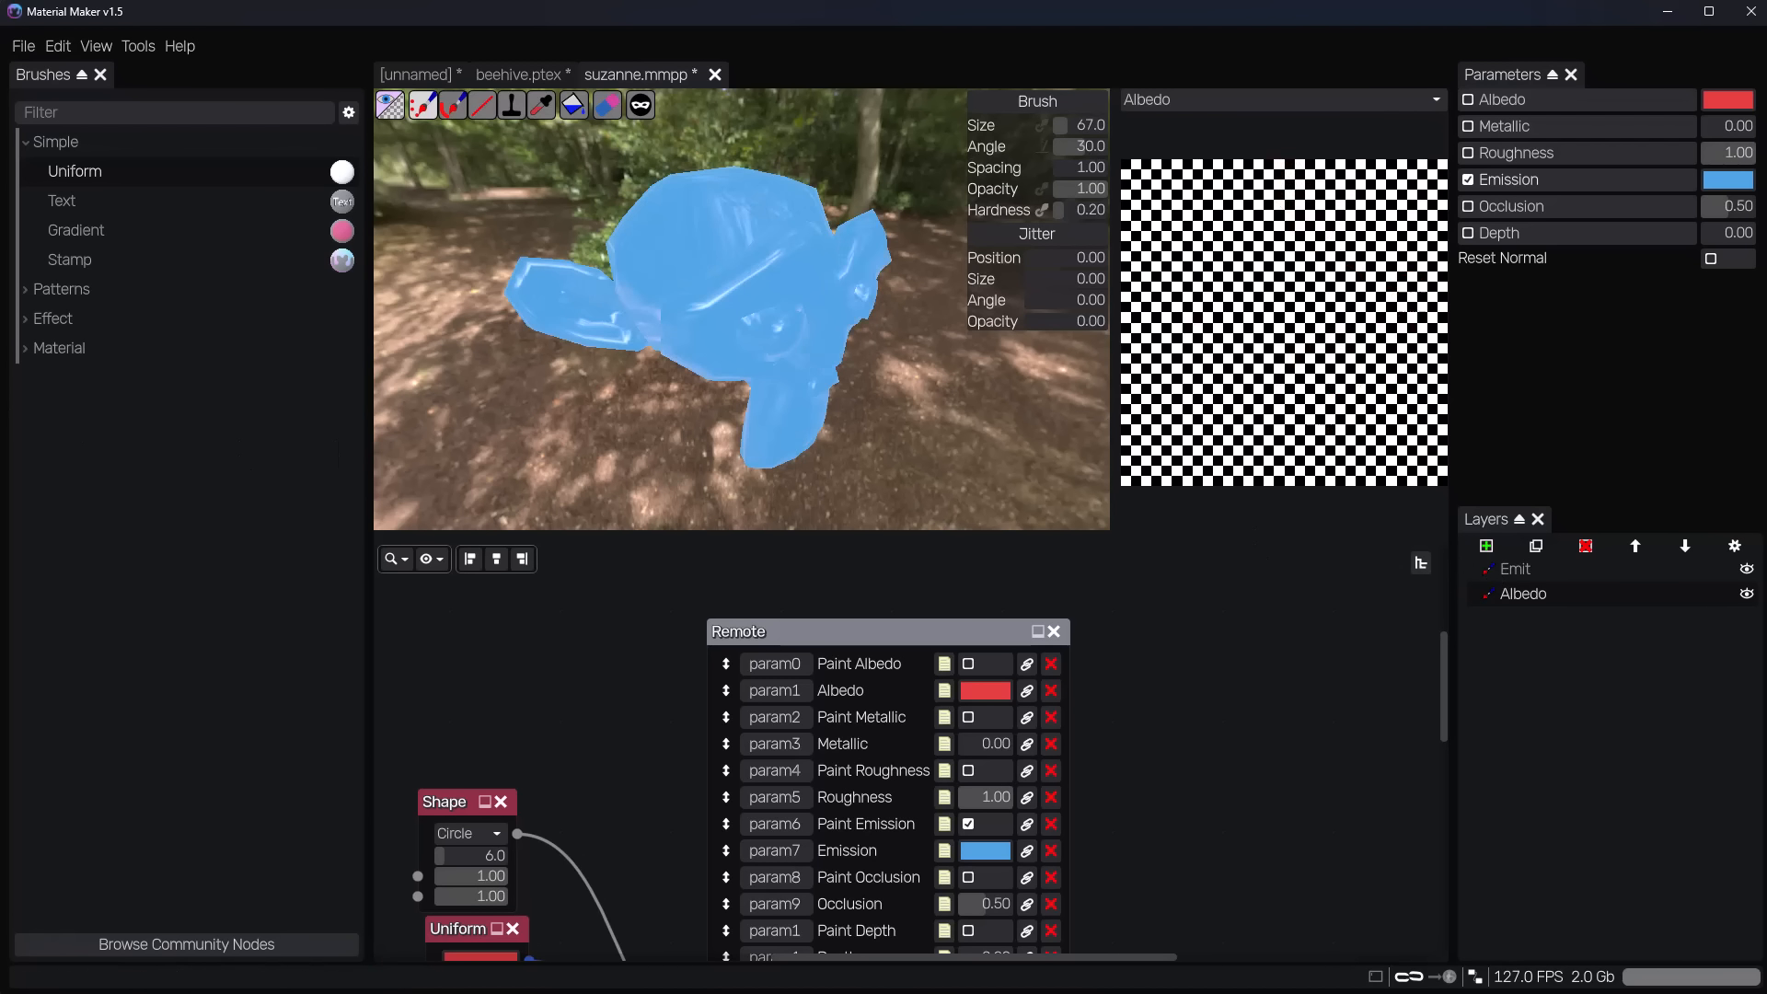
pyautogui.moveTo(1513, 576)
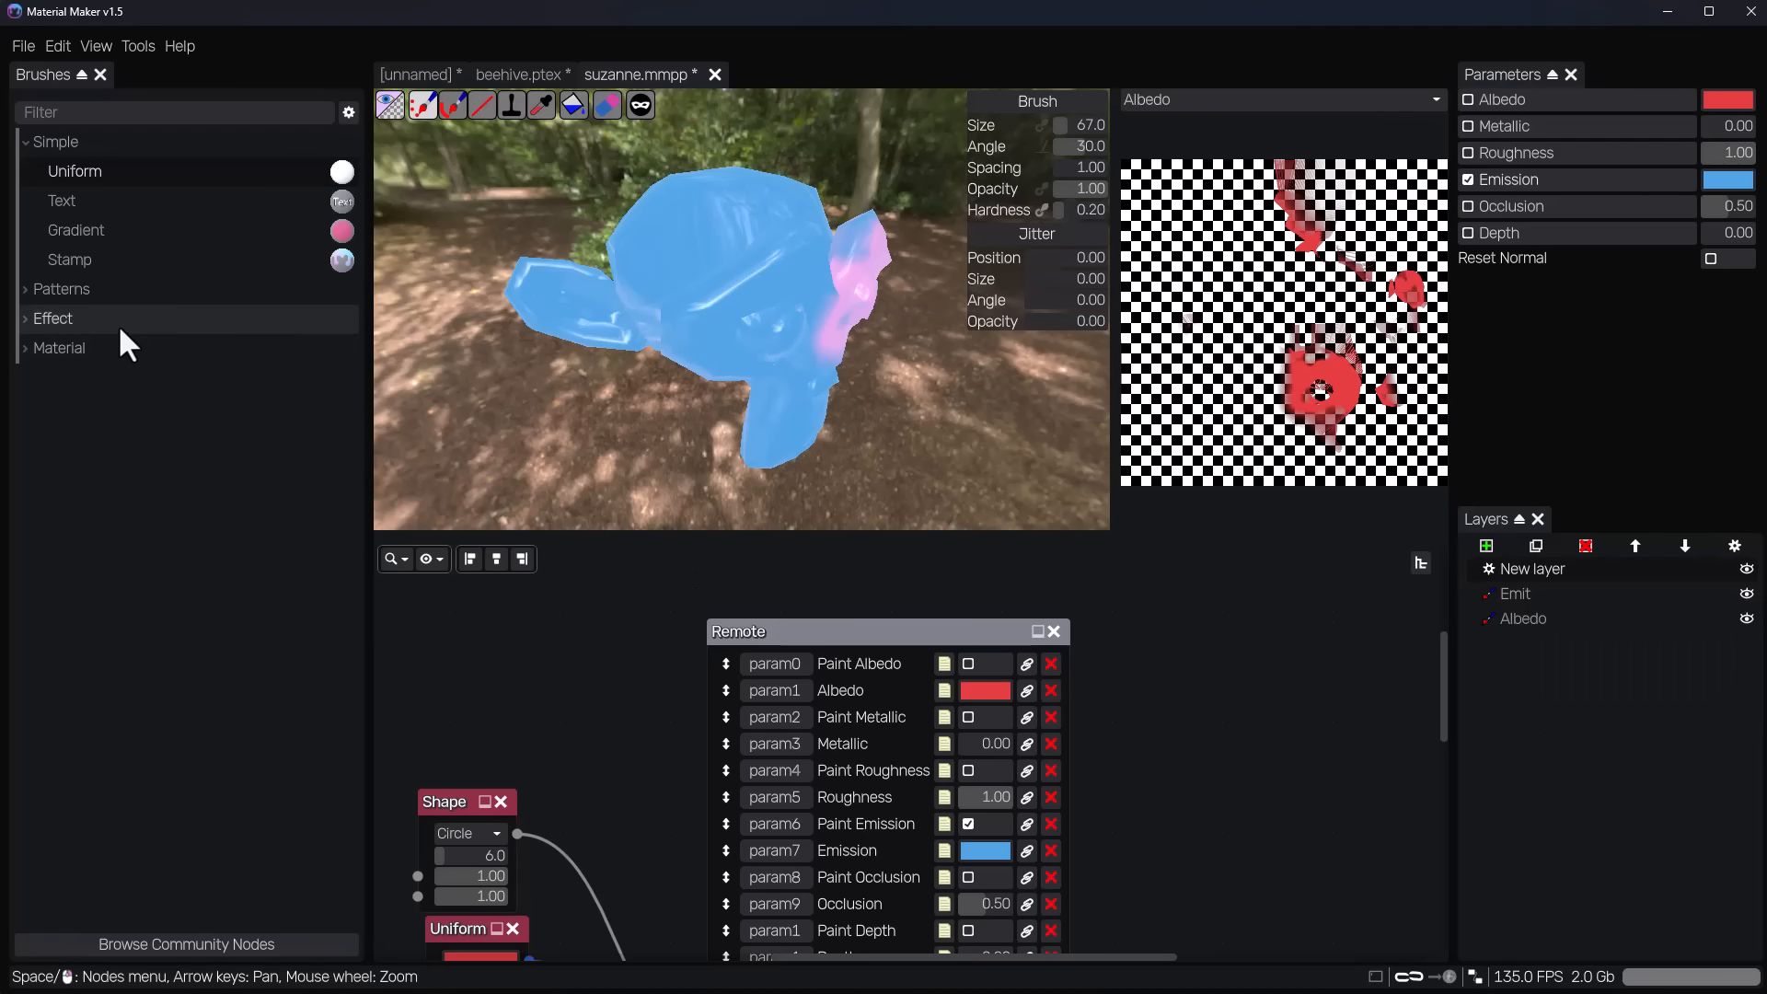
# Examine the brushes under Patterns and Effect, and the materials offered for loading from the website.
pyautogui.click(22, 290)
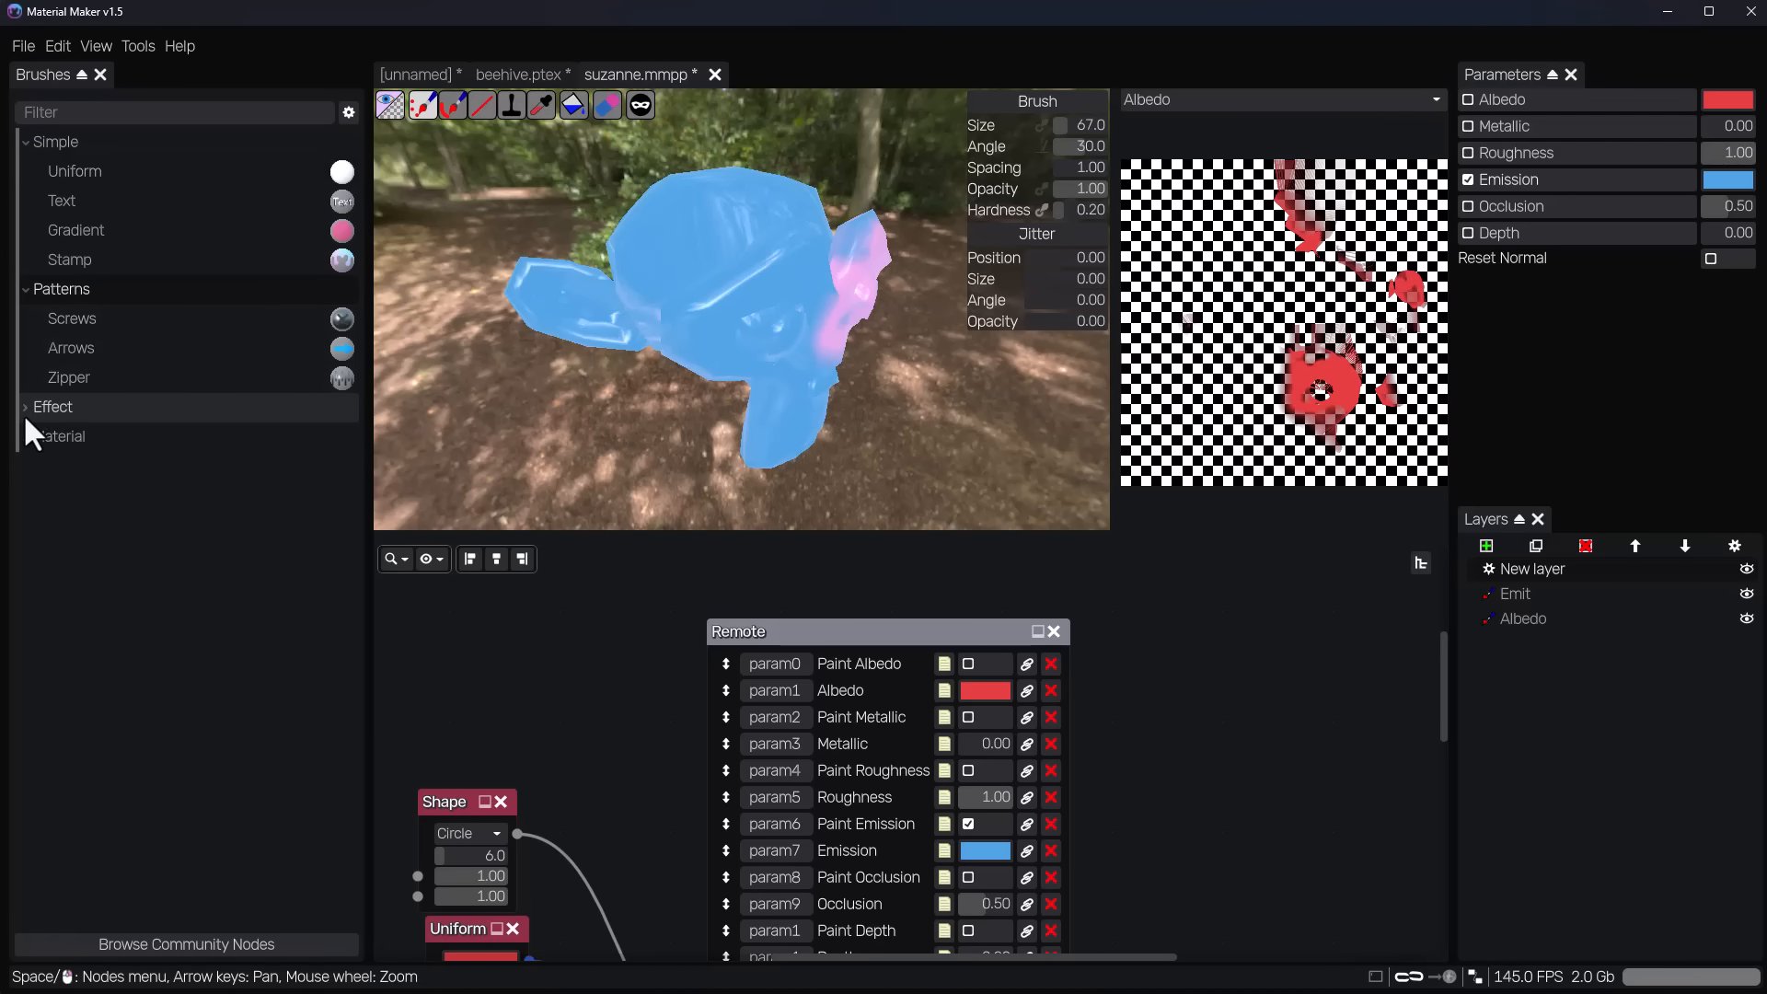
pyautogui.click(25, 407)
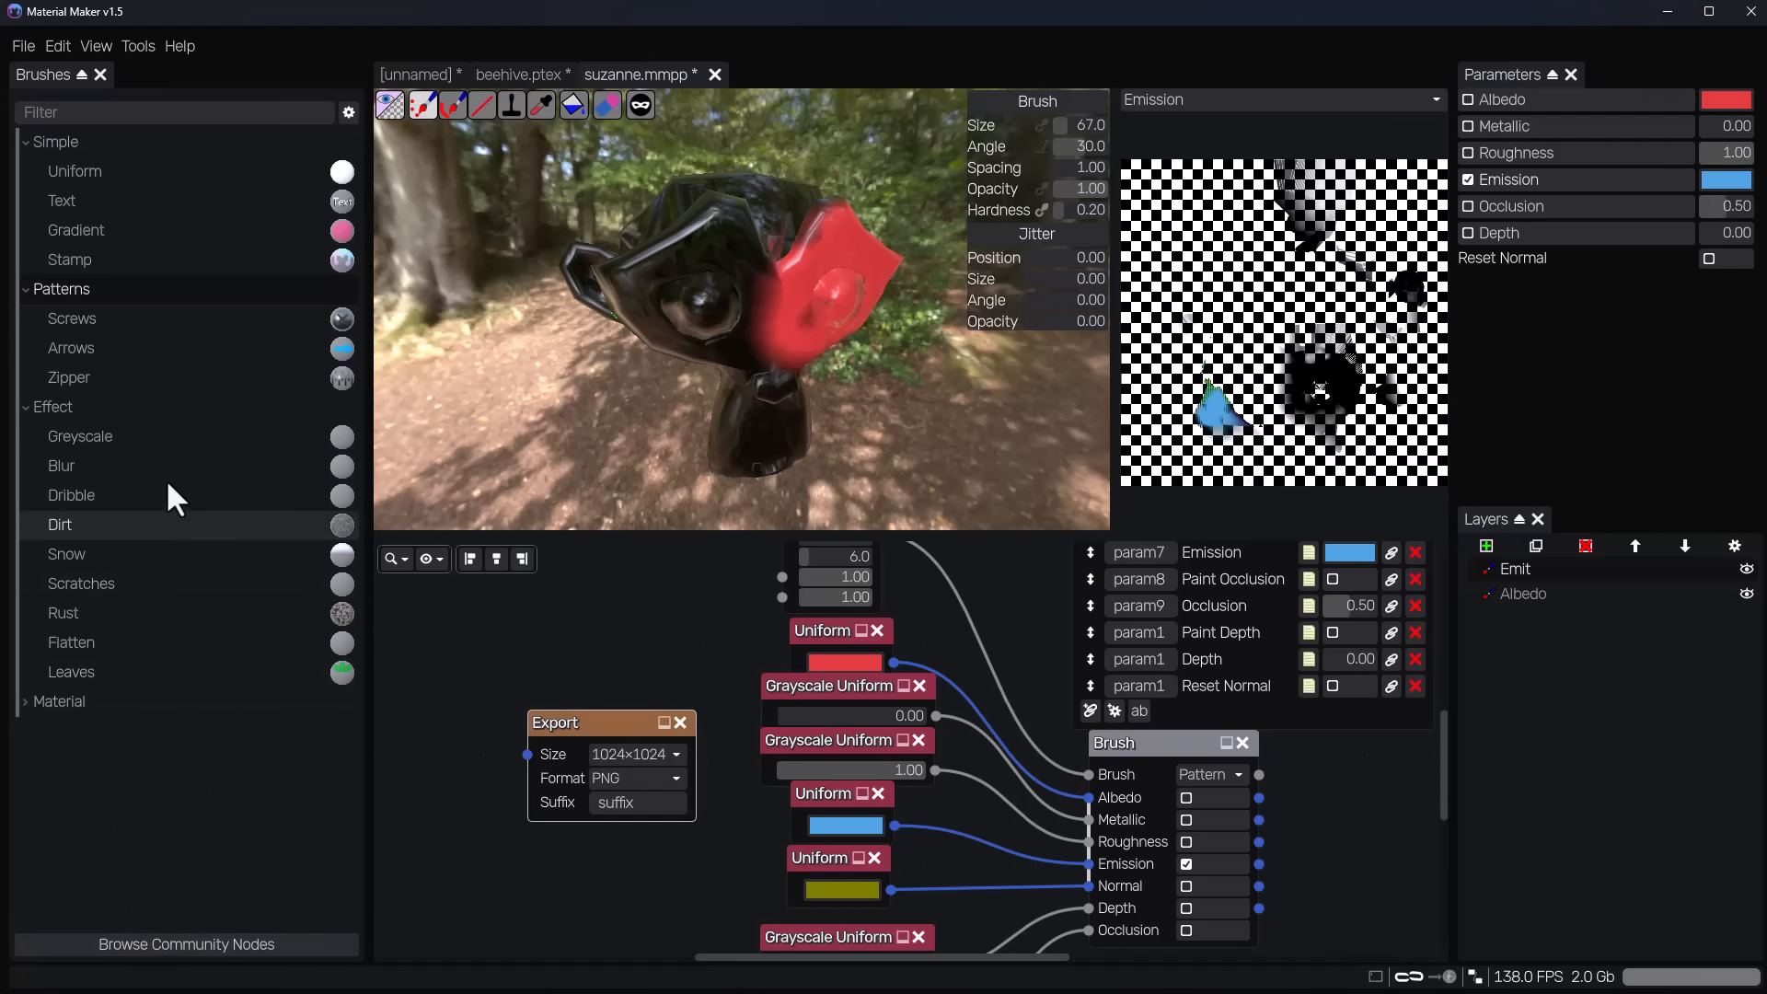
pyautogui.click(24, 46)
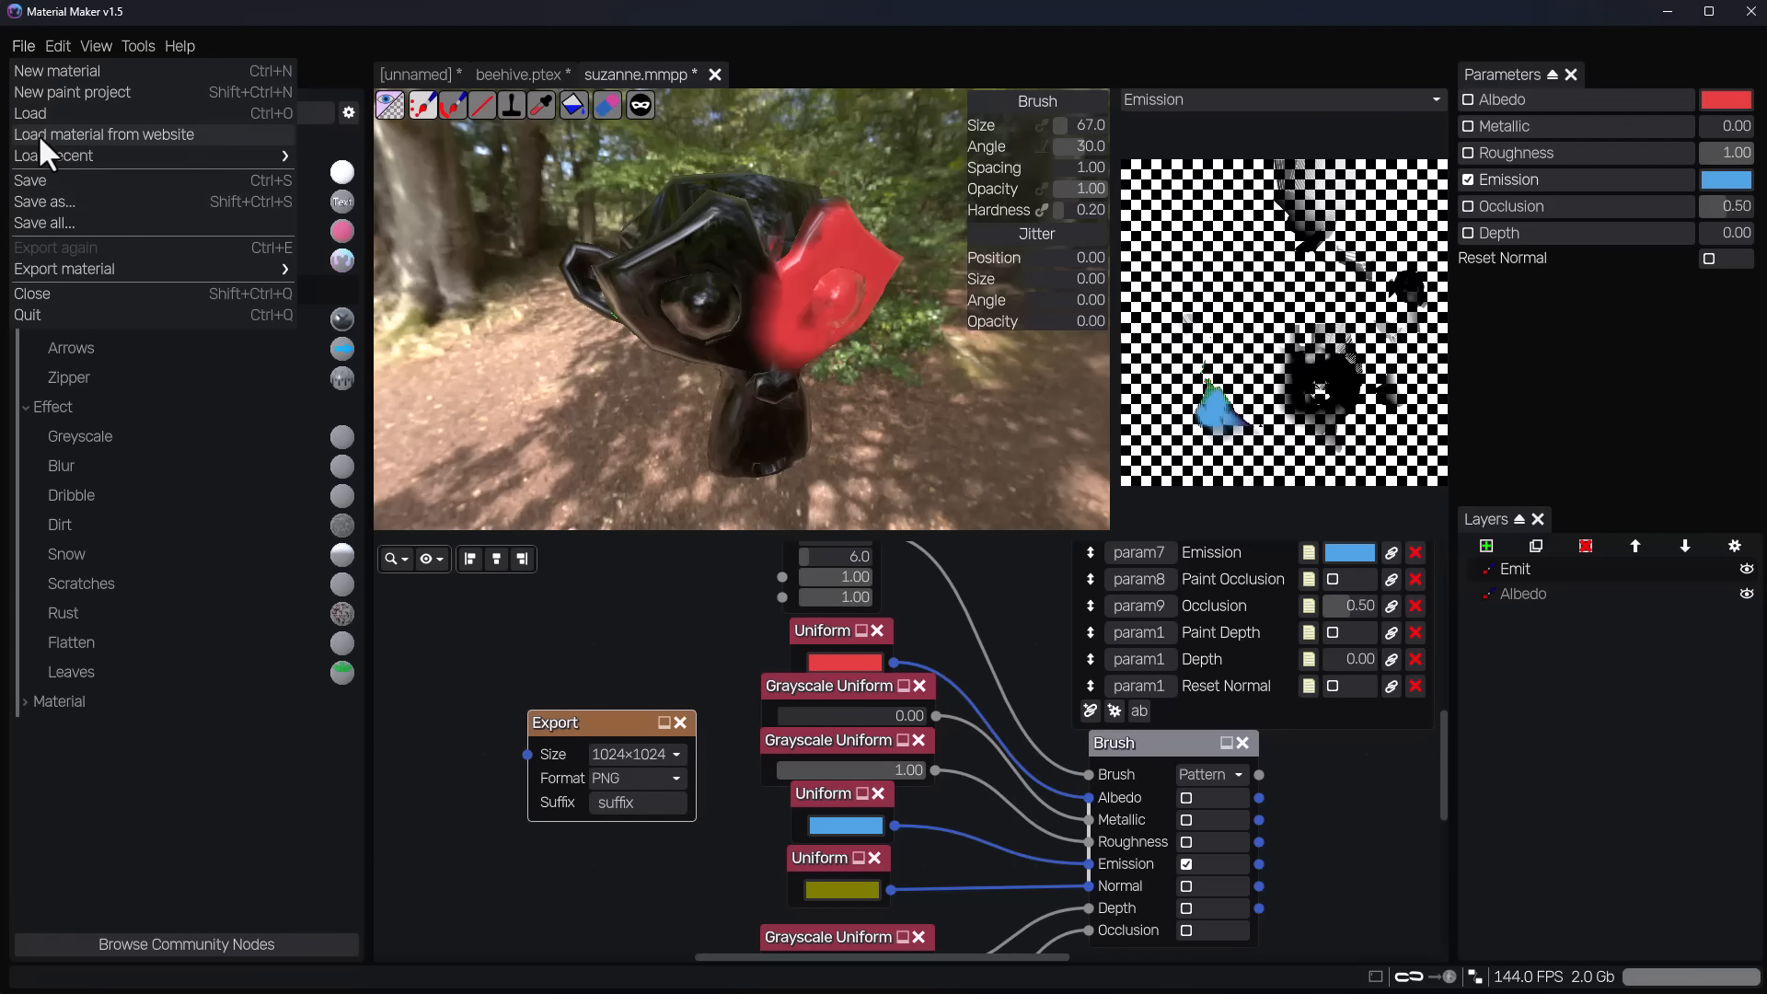
pyautogui.click(151, 138)
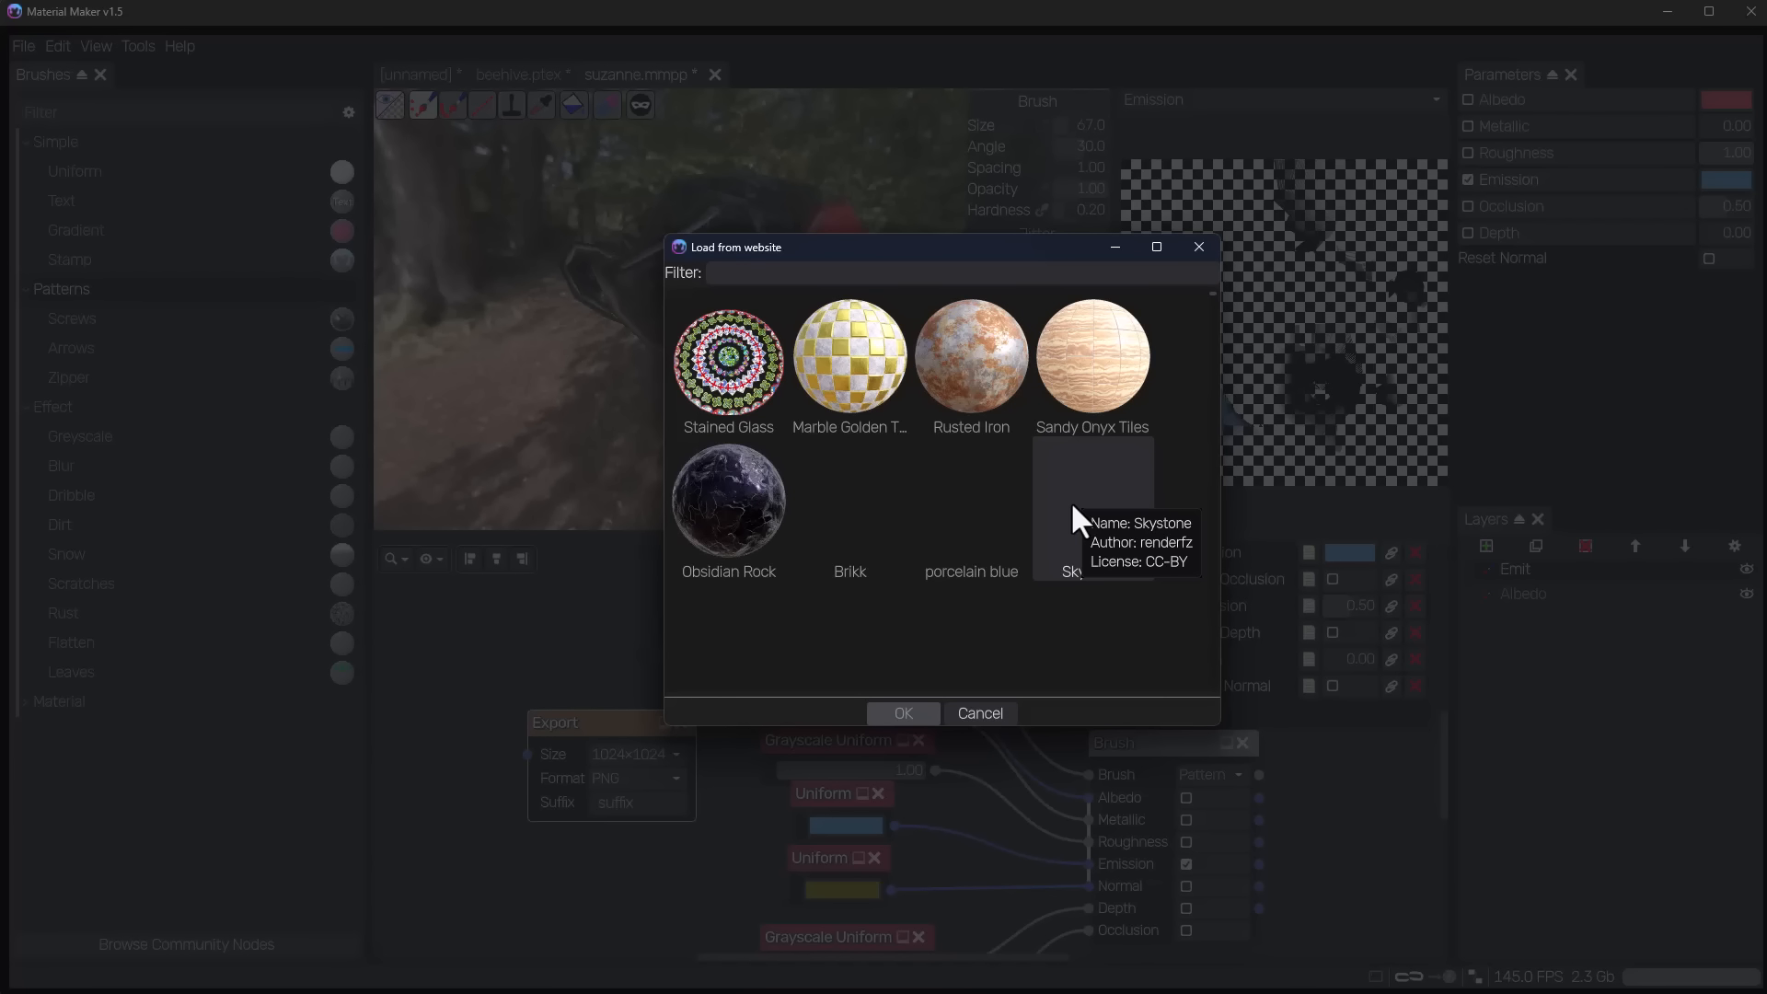
pyautogui.click(1196, 249)
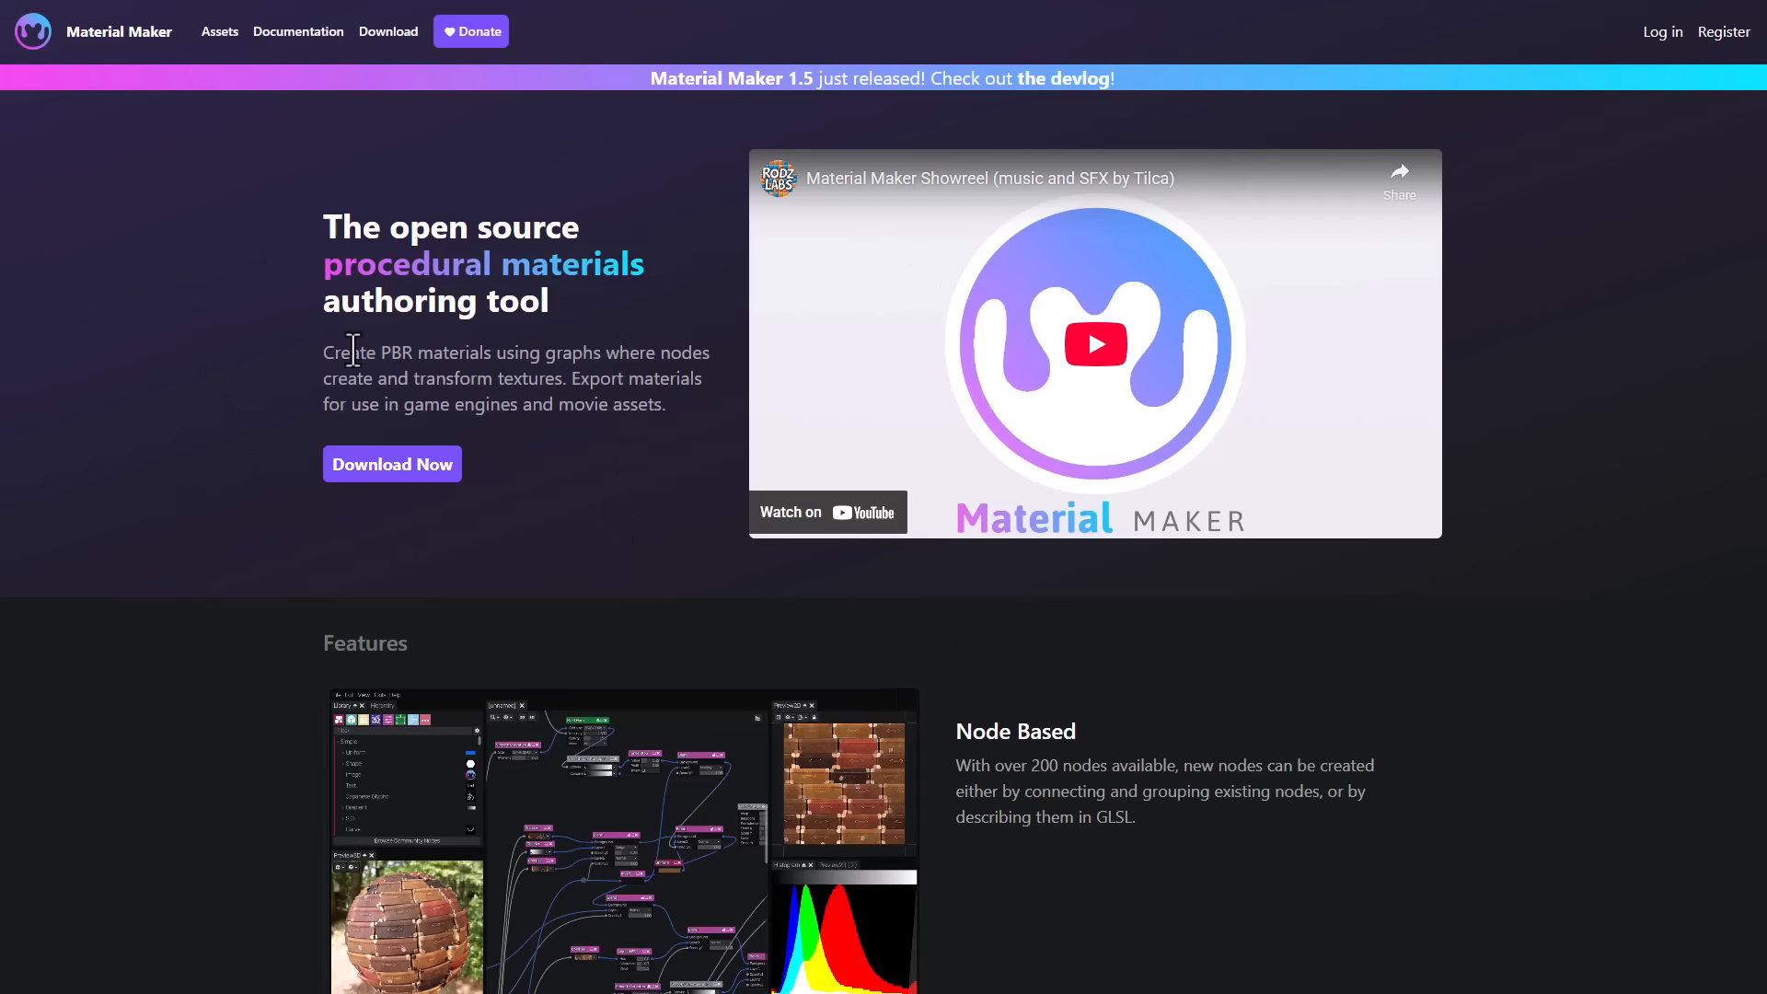
# Browse the brush, node and environment assets on the Material Maker website and return to its home page.
pyautogui.click(218, 36)
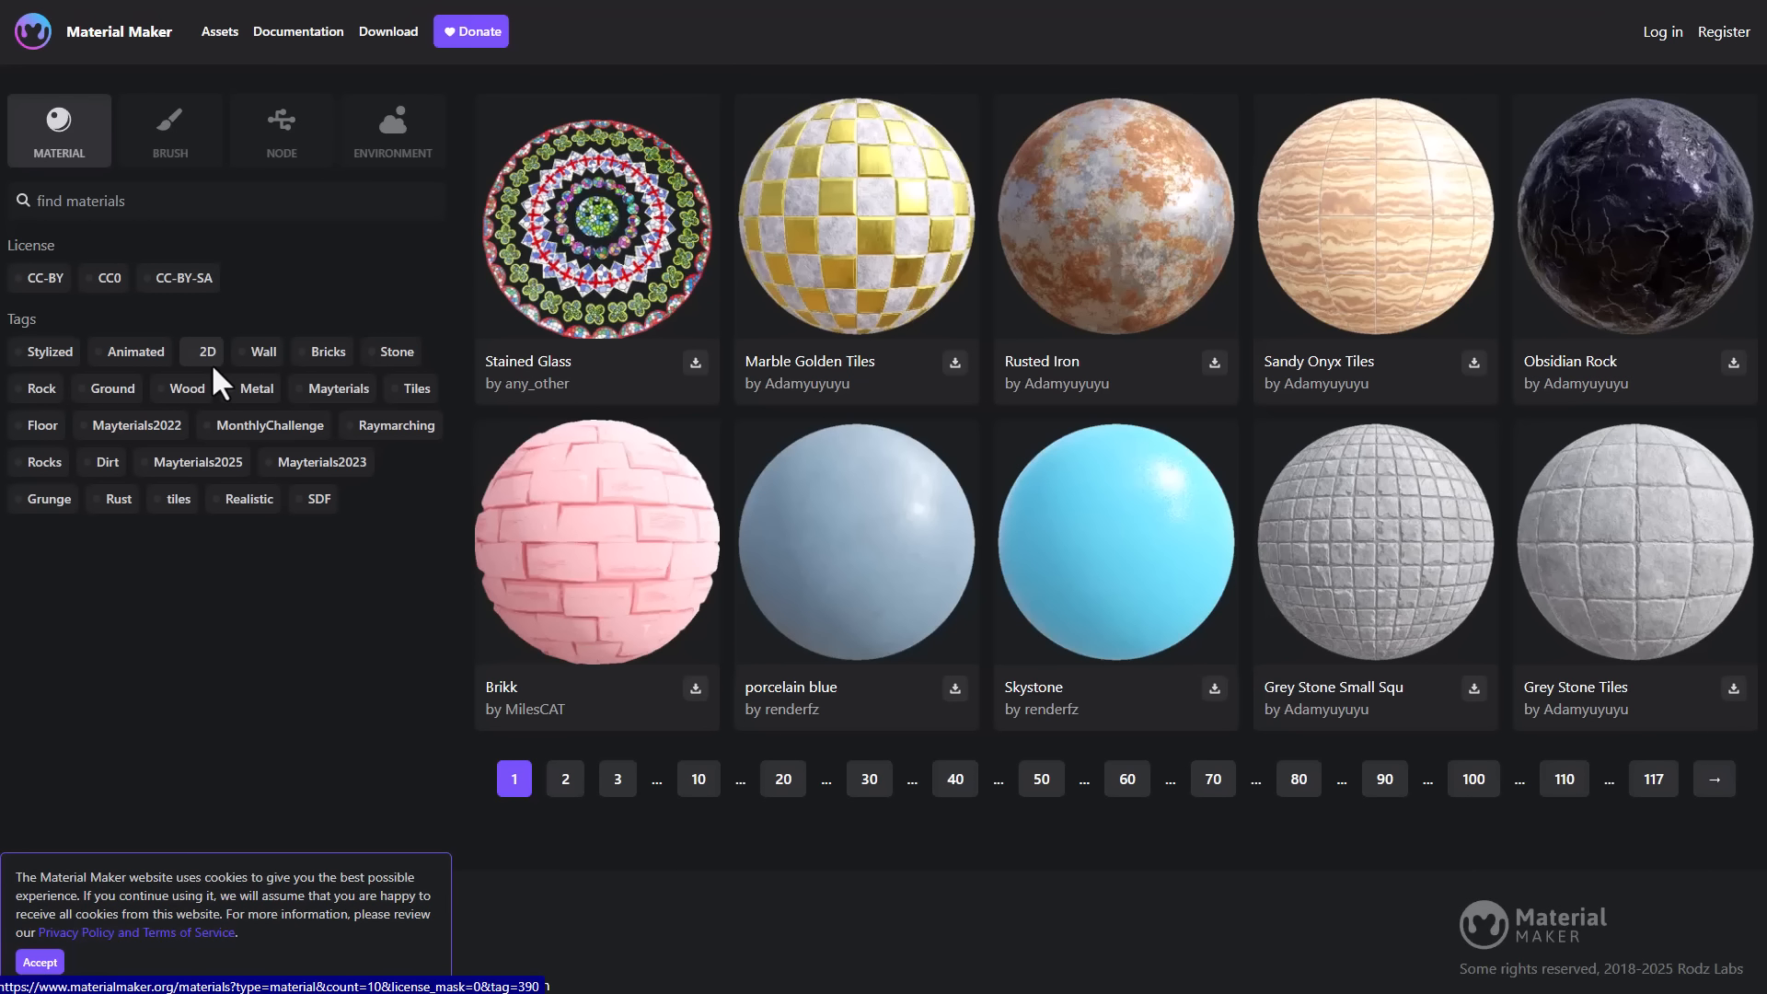
pyautogui.click(166, 152)
pyautogui.click(287, 145)
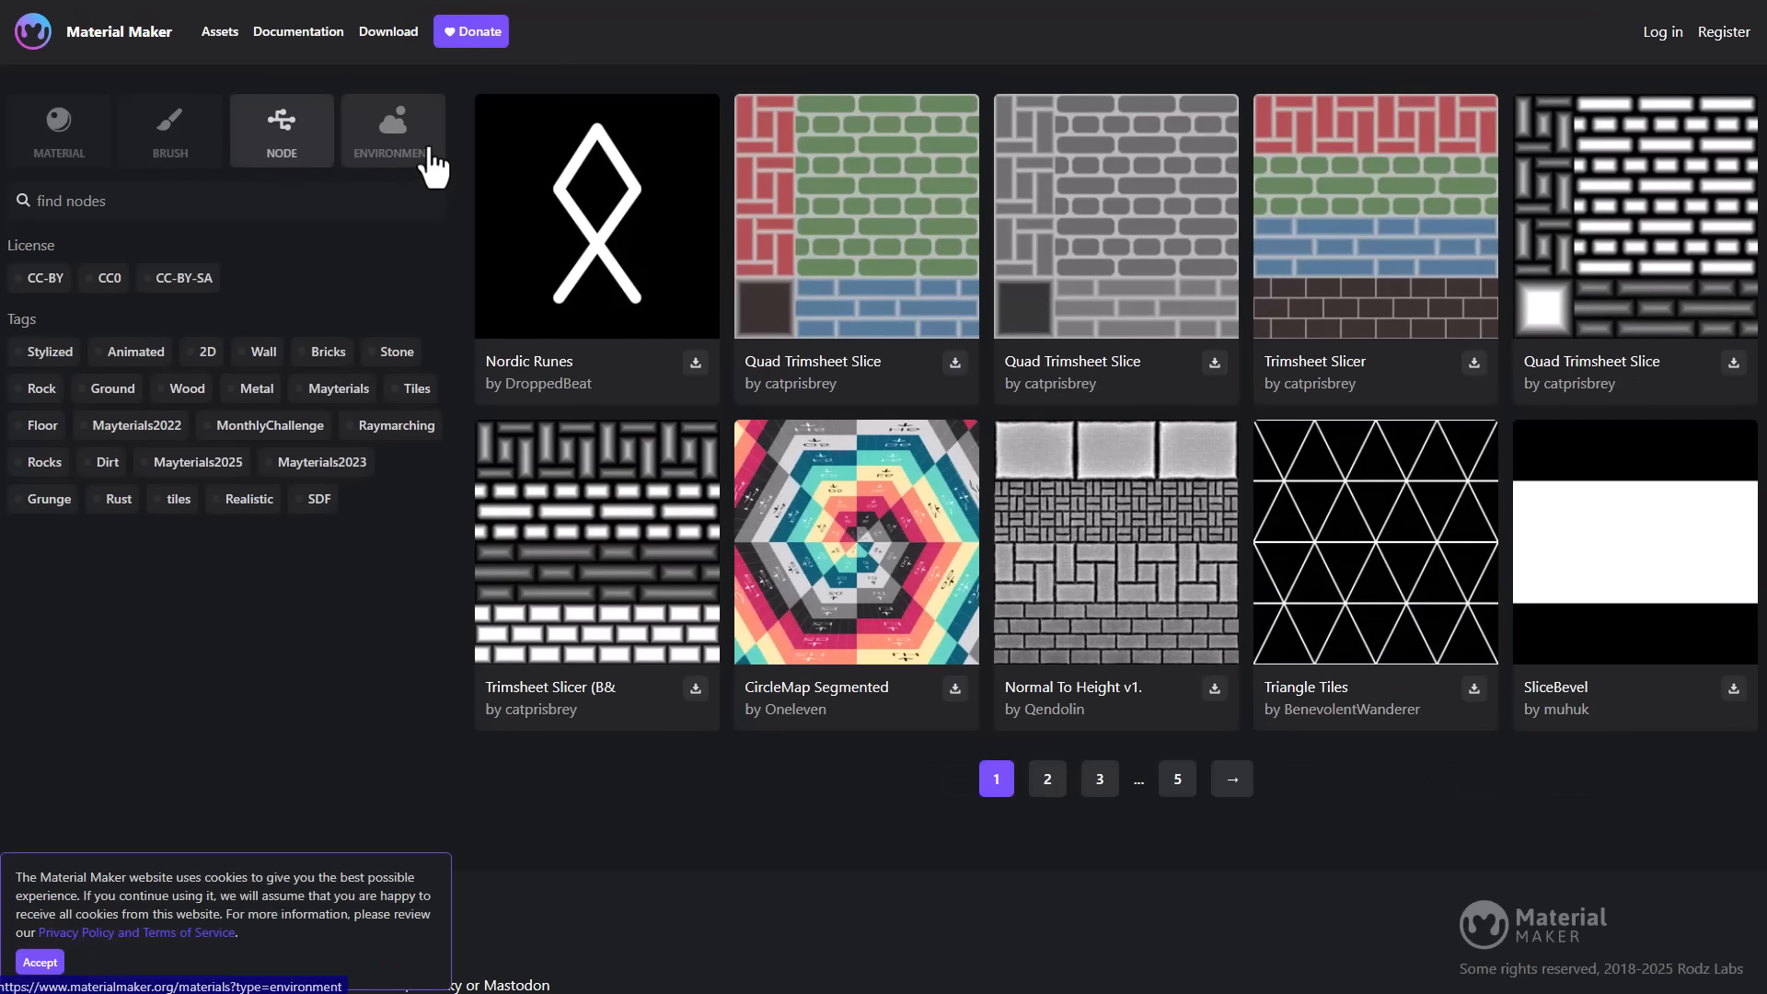
pyautogui.click(429, 164)
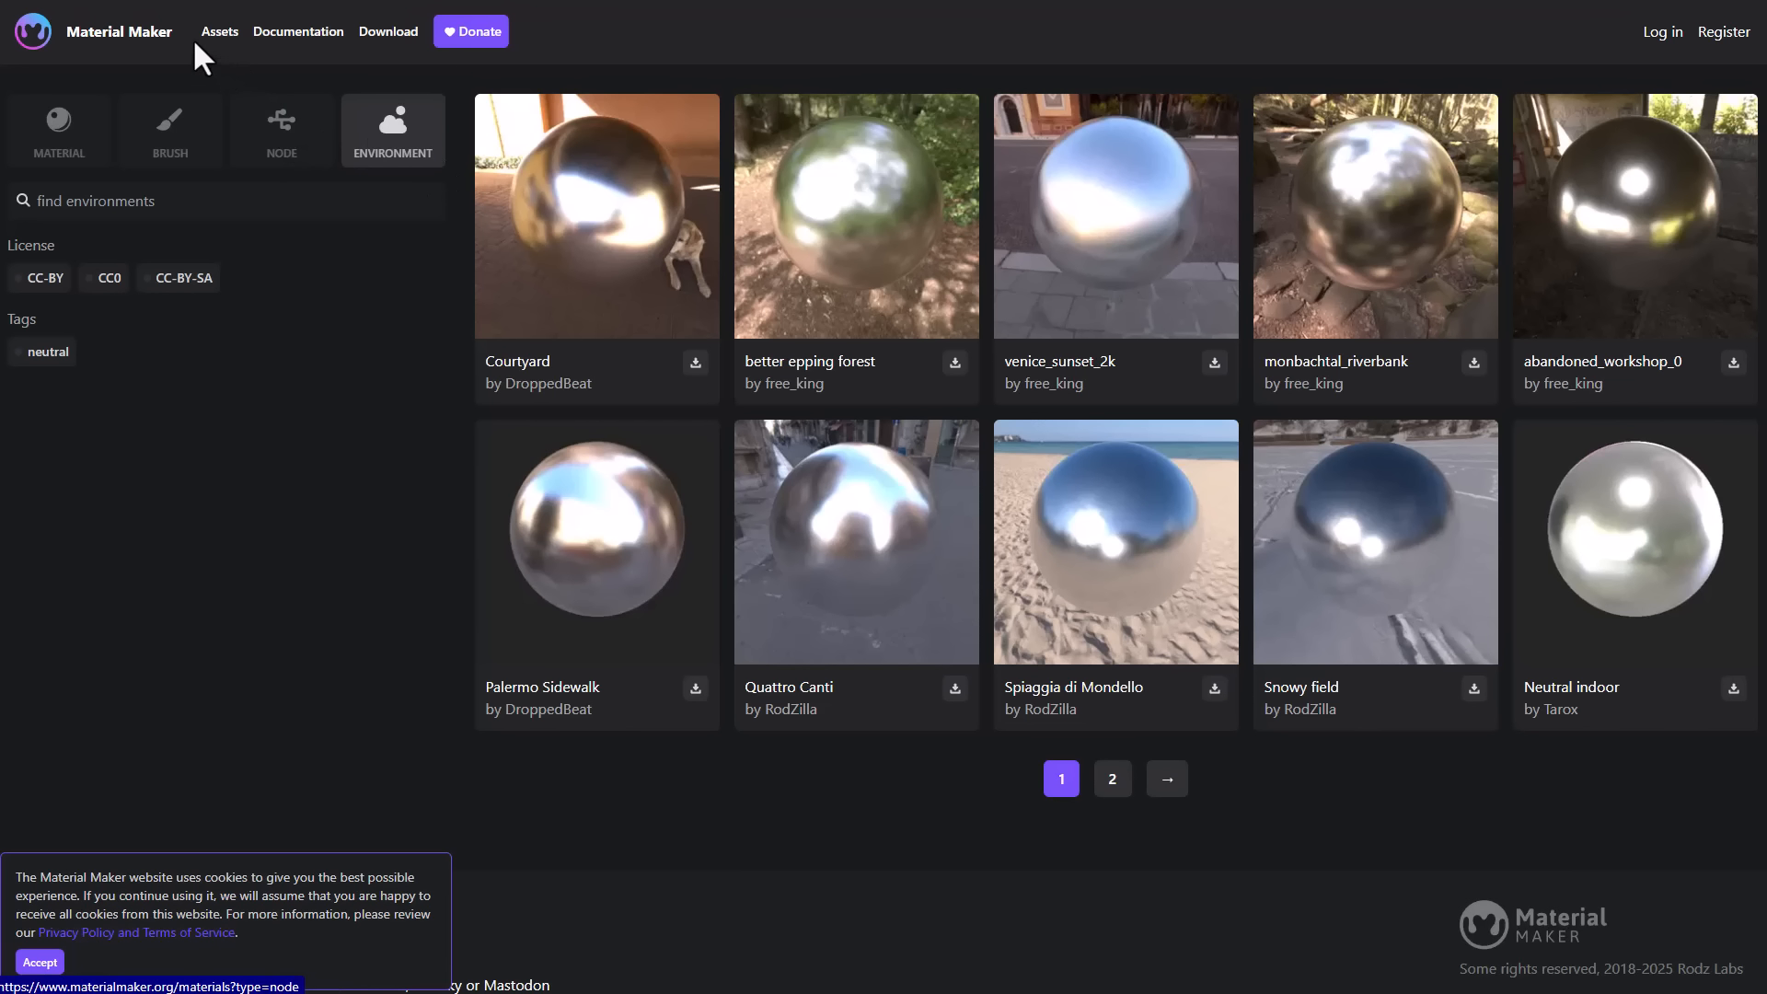
pyautogui.click(144, 38)
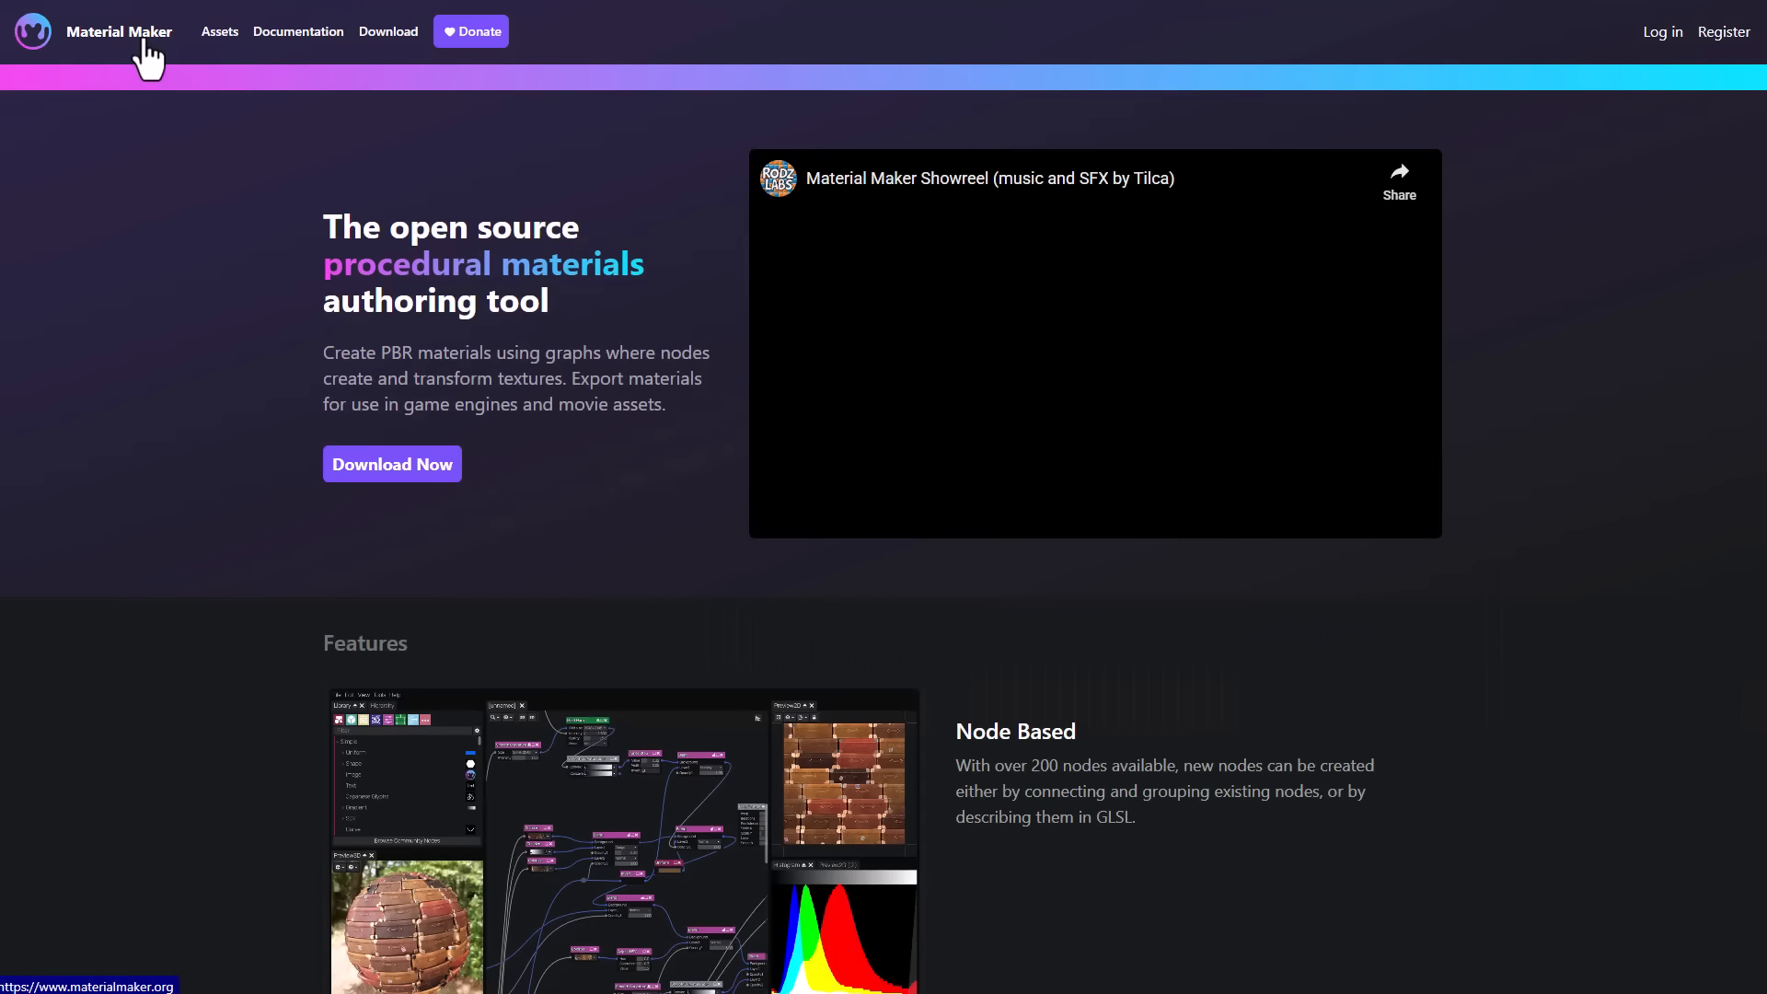